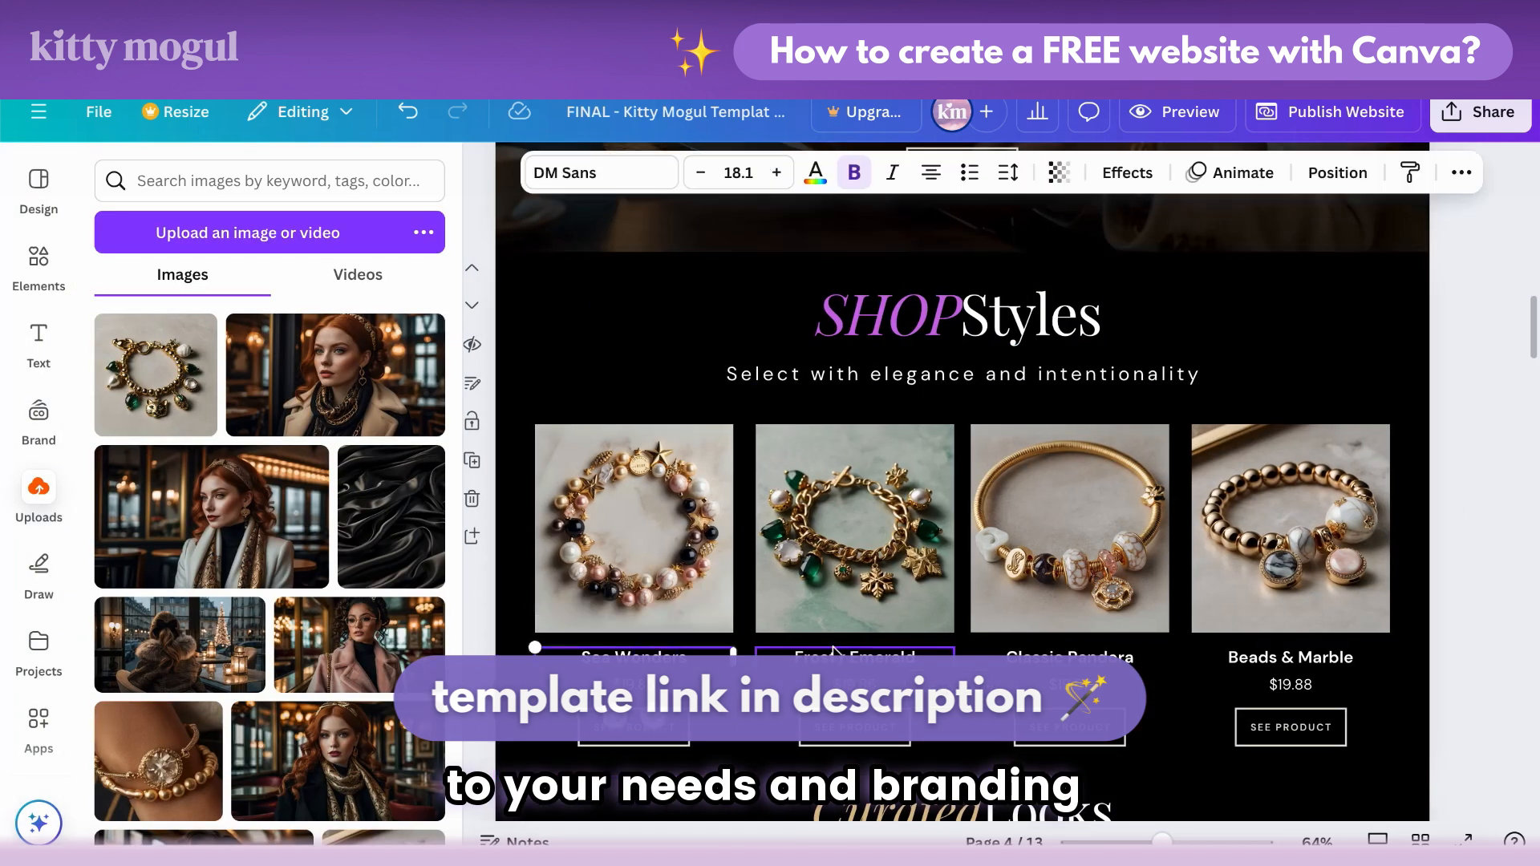
Step: Color the word FOLLOW in the "FOLLOWOnSocial" heading purple from the document colors
click(814, 172)
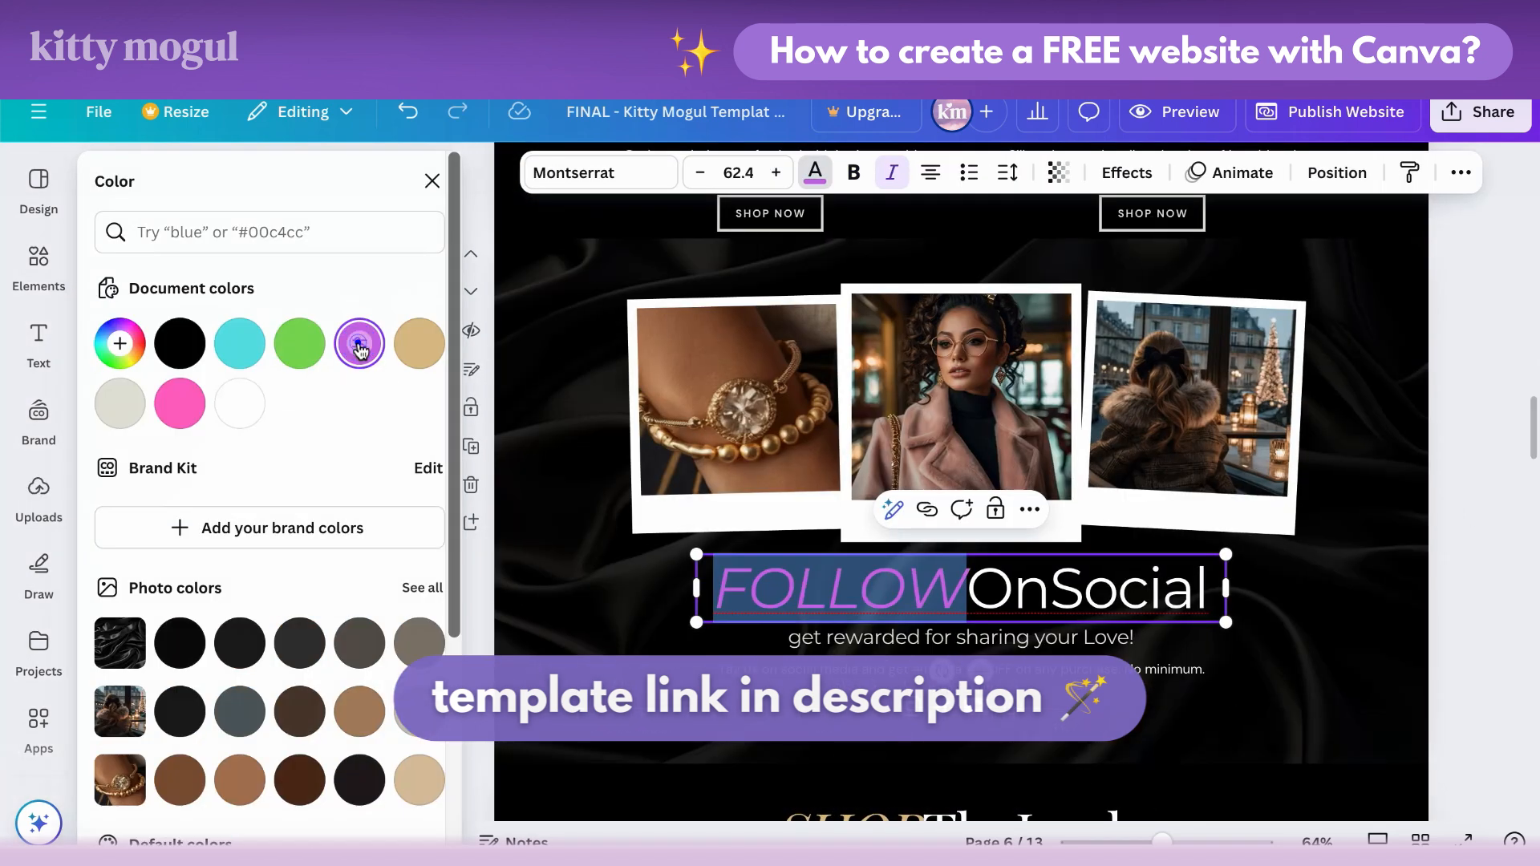
scroll(595, 441, down, 2)
scroll(595, 440, up, 1)
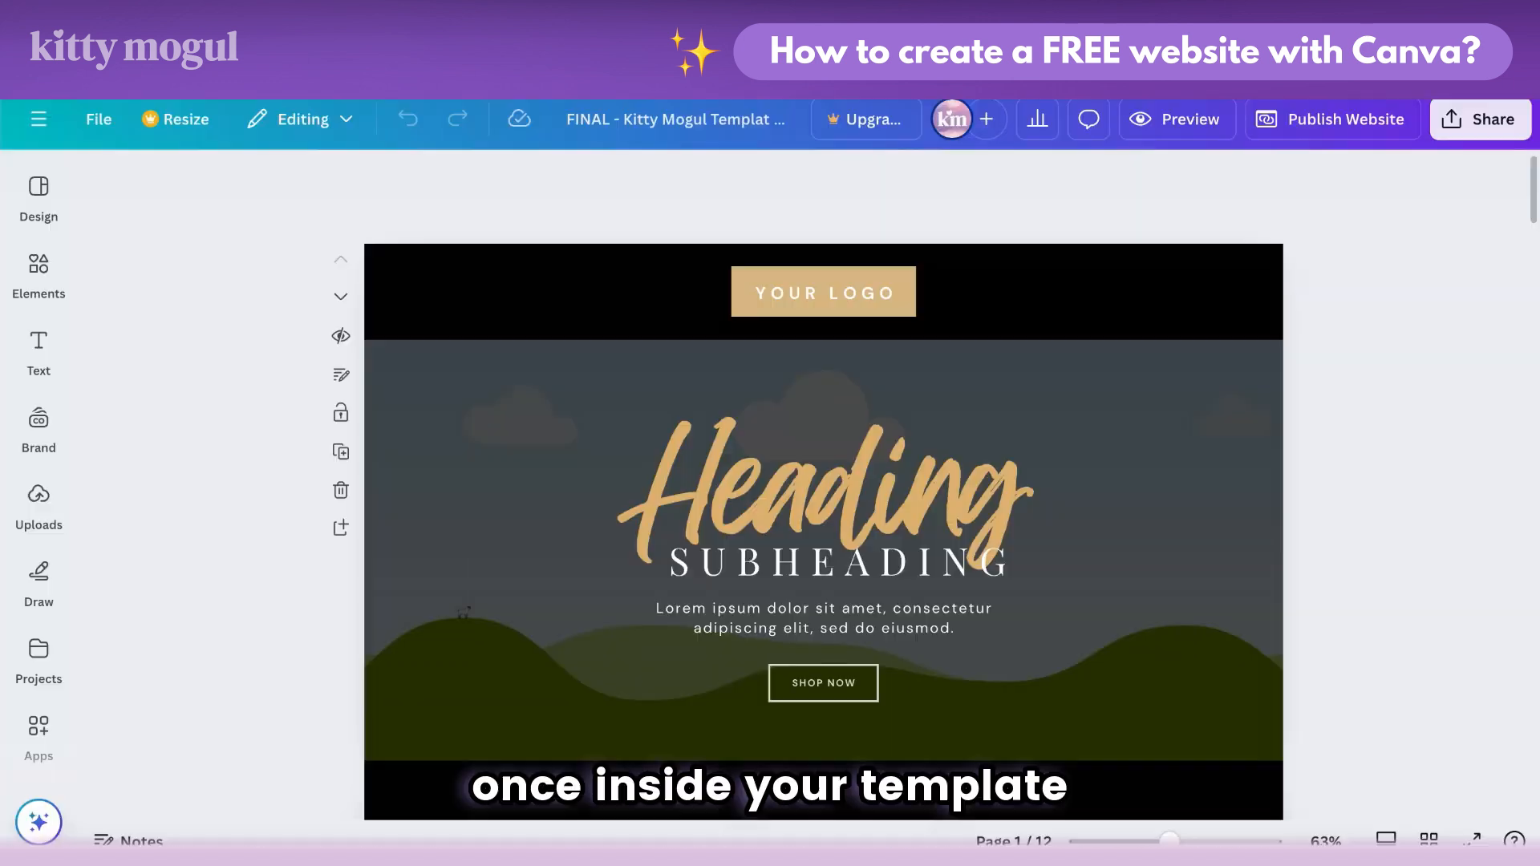
Step: Upload Slider-Image.jpg from the Header & Slider folder to the design's image uploads
click(39, 496)
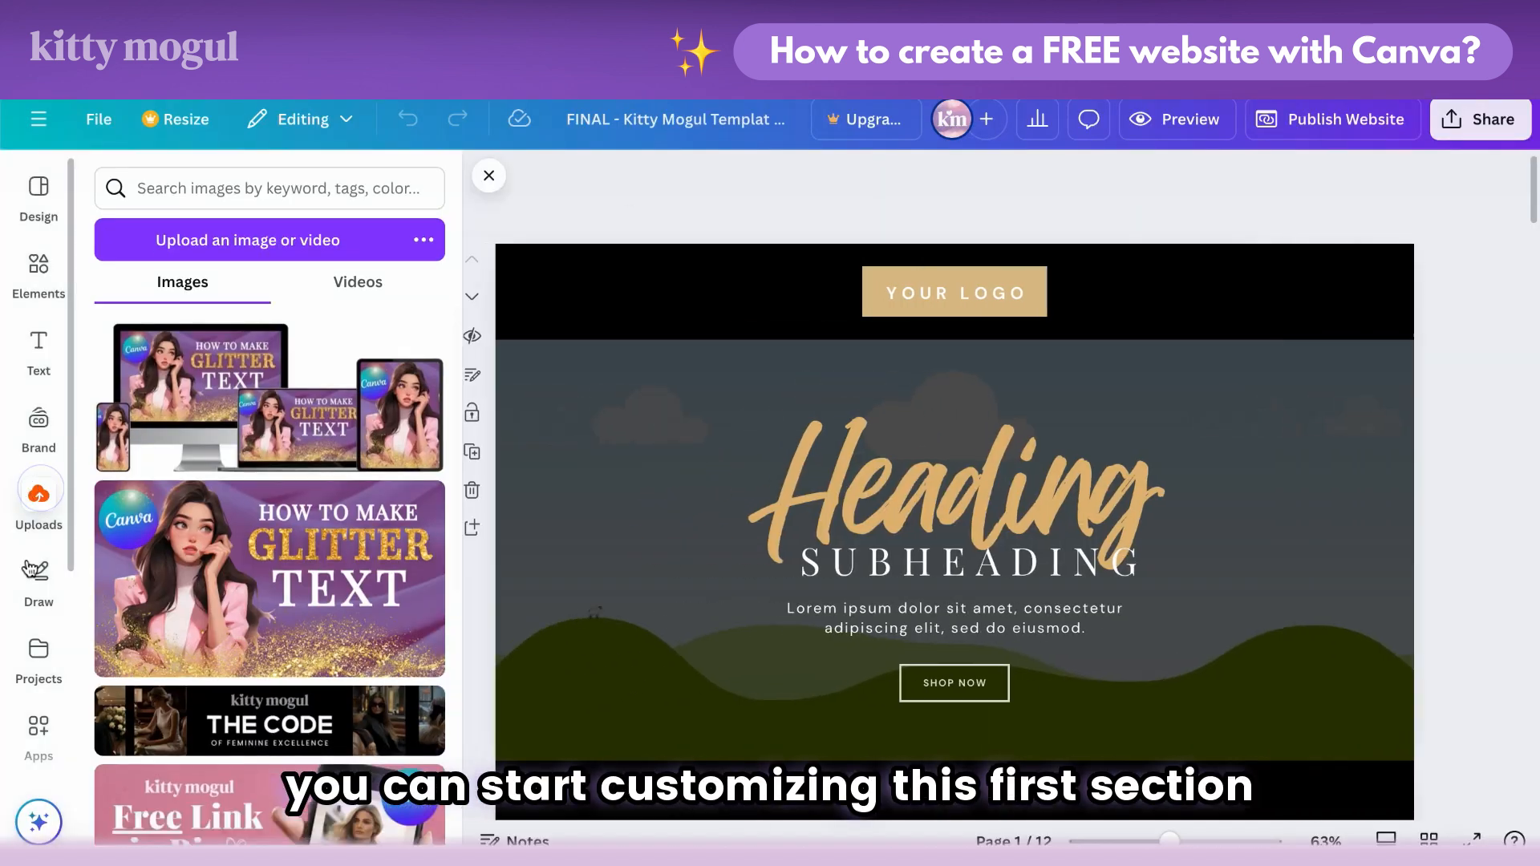
click(72, 857)
double_click(79, 670)
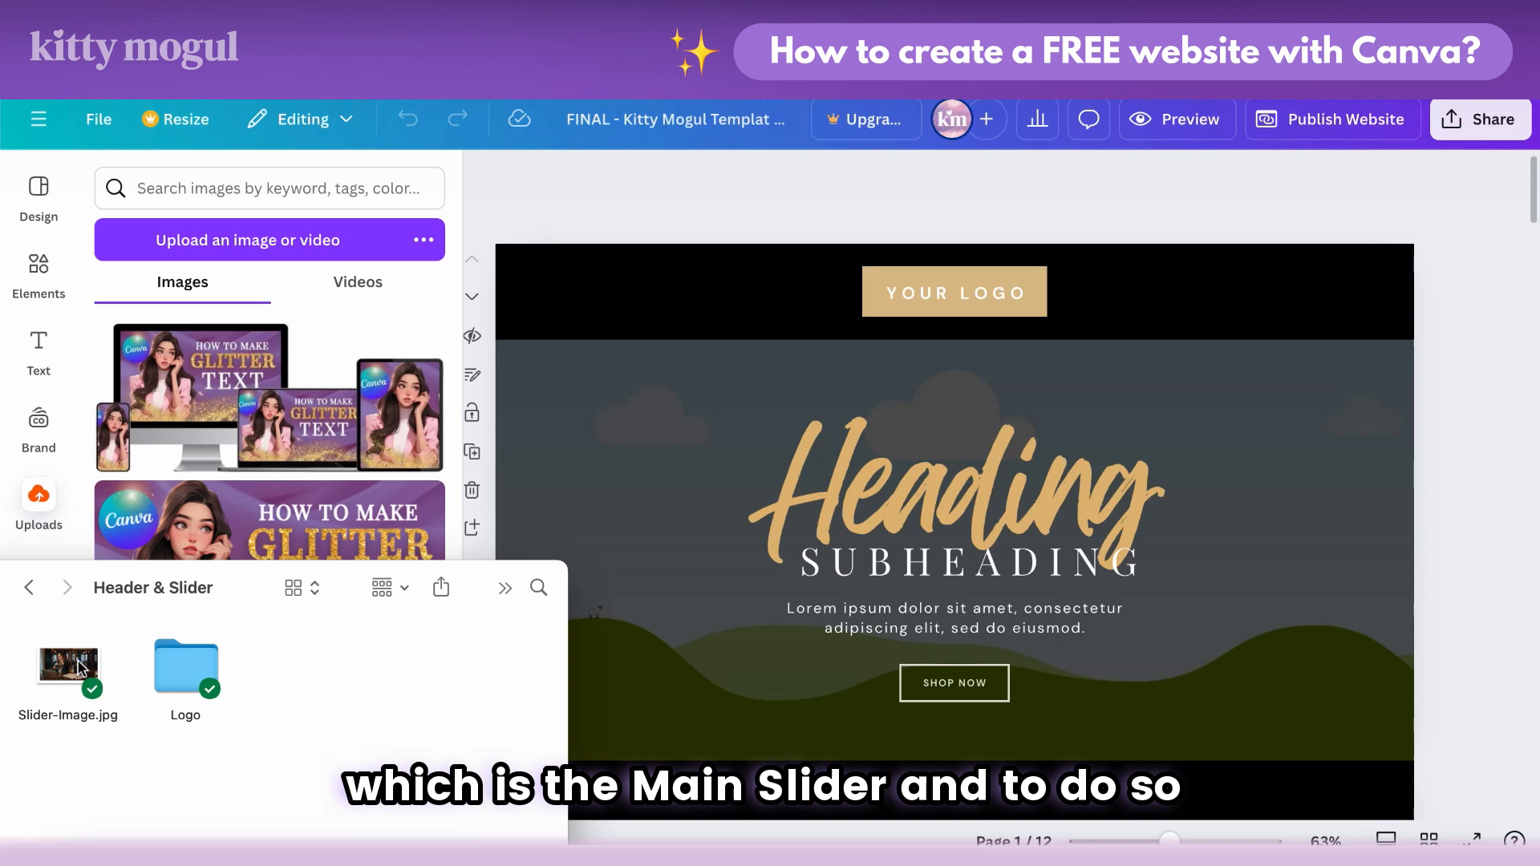
drag(100, 624, 232, 485)
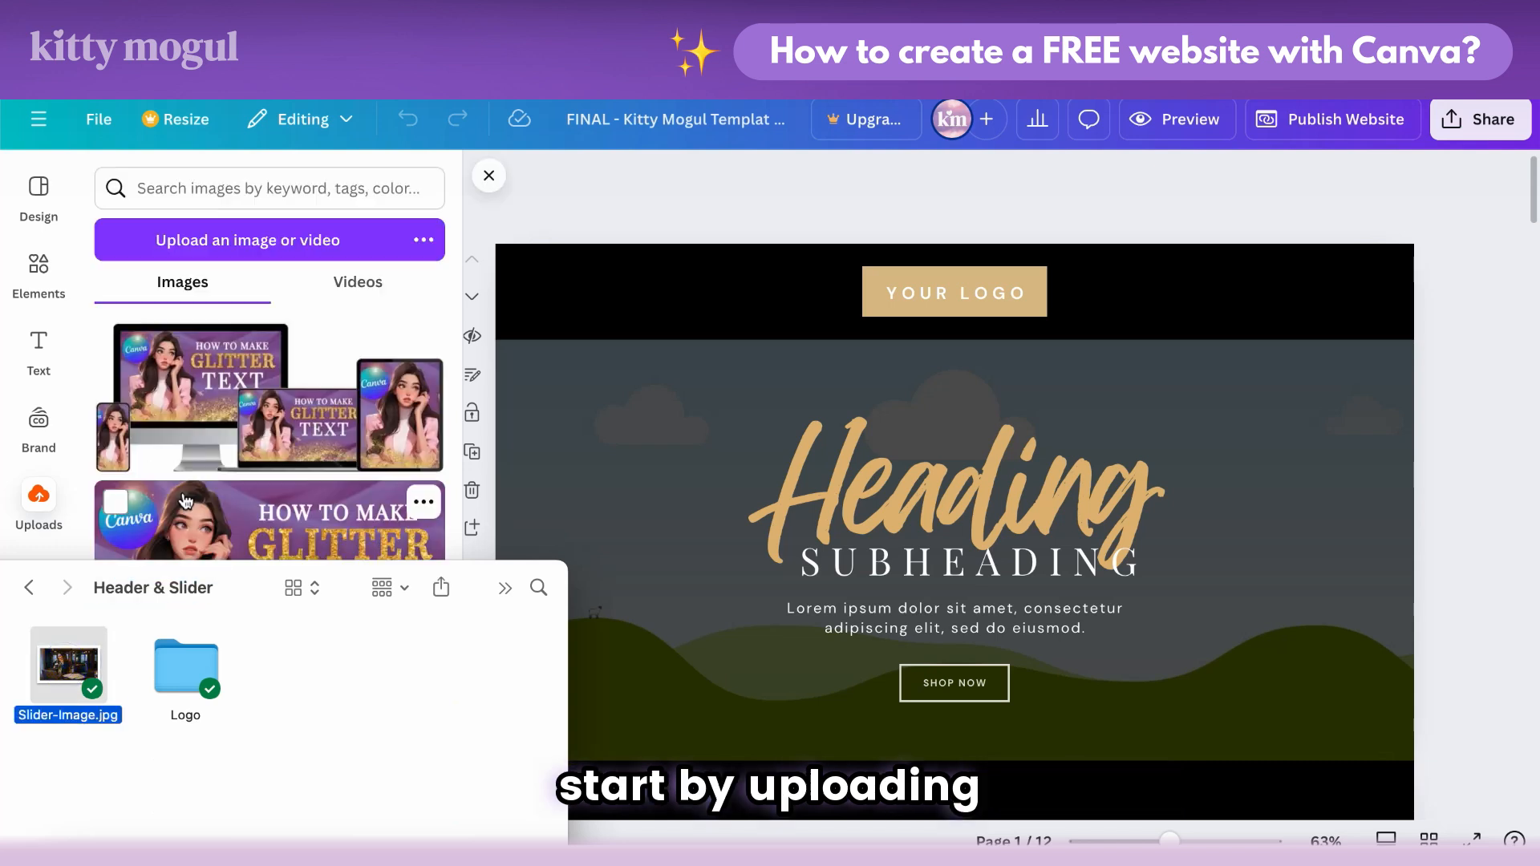
click(525, 221)
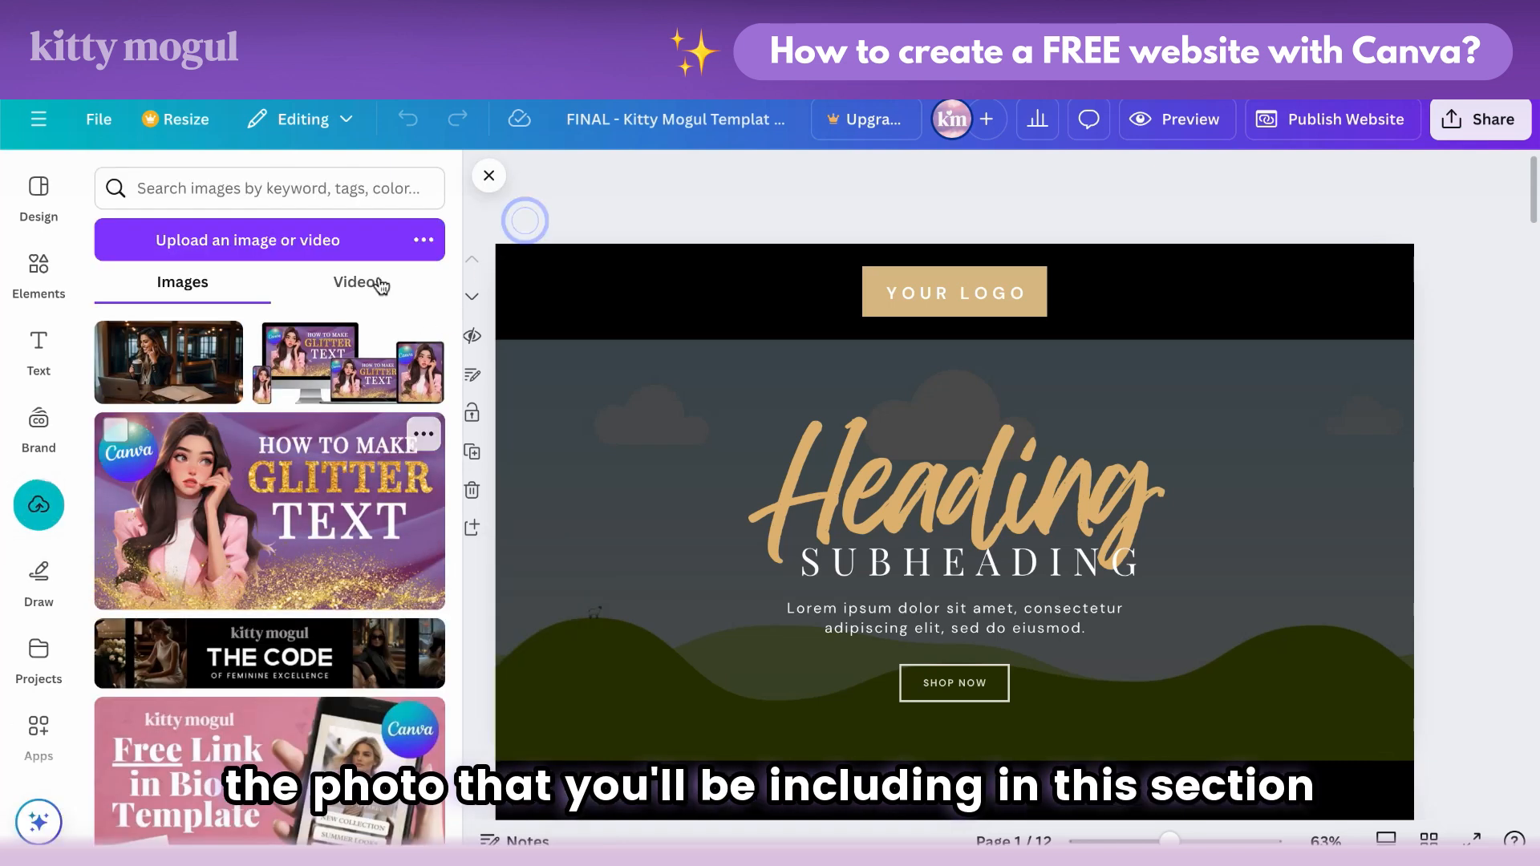
Step: Fill the main slider frame with the uploaded slider photo, then enlarge and shift it so the woman sits left of center
drag(238, 377, 539, 382)
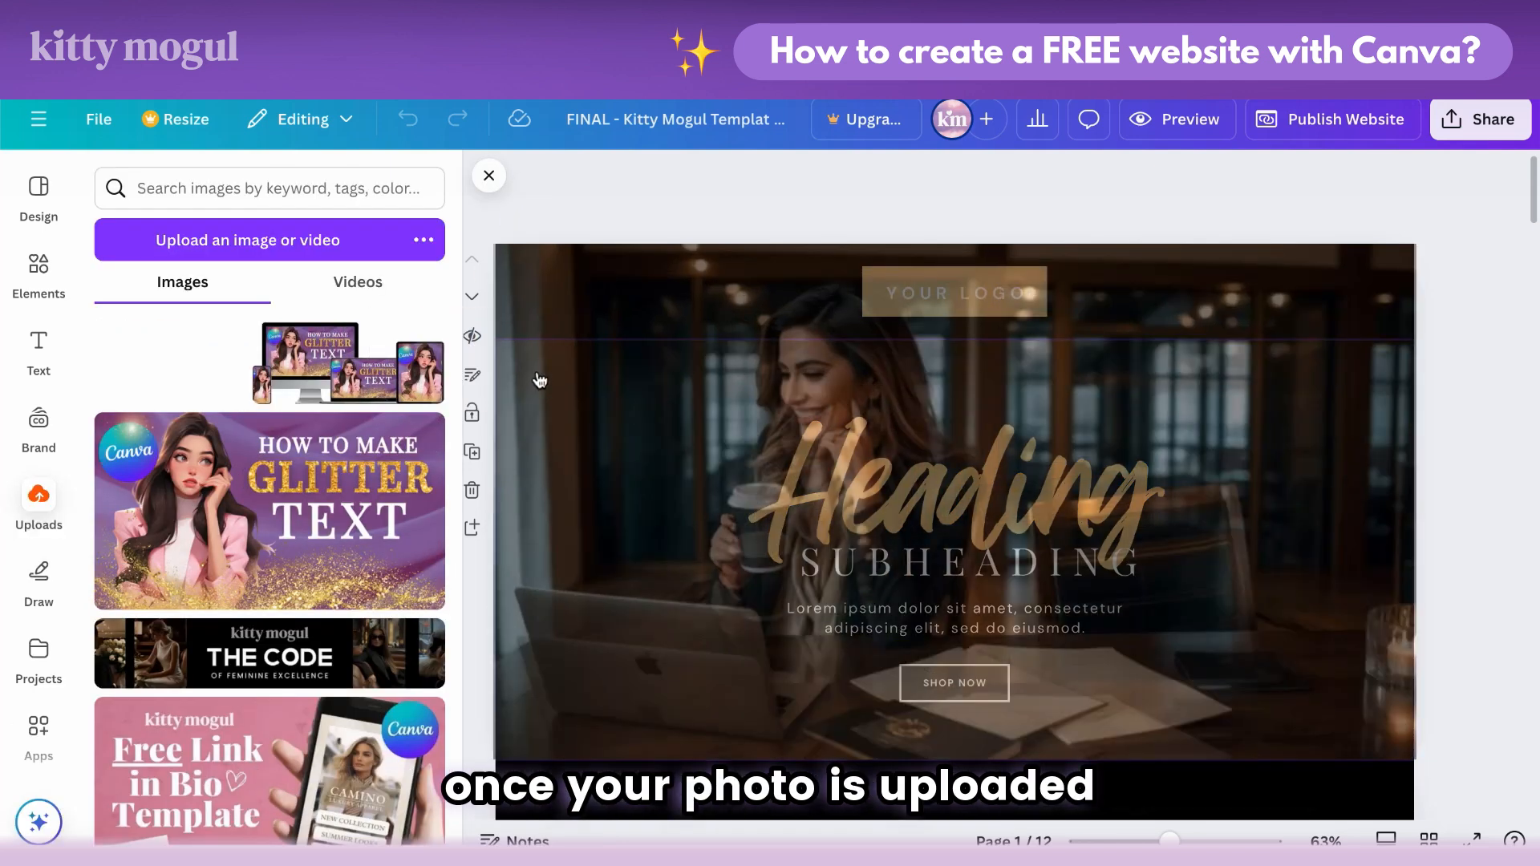
double_click(543, 415)
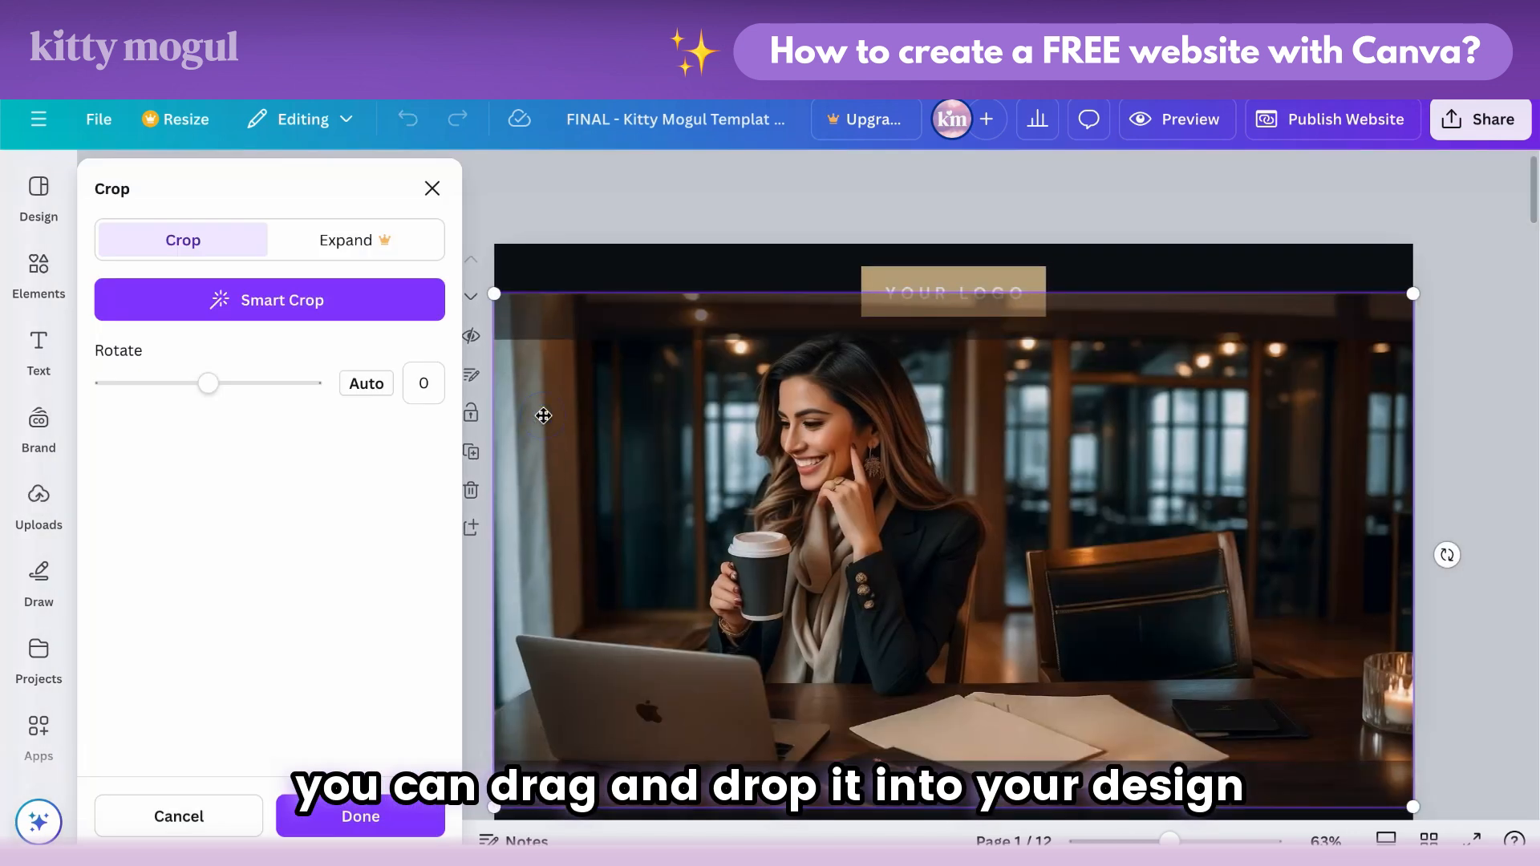
drag(503, 308, 388, 285)
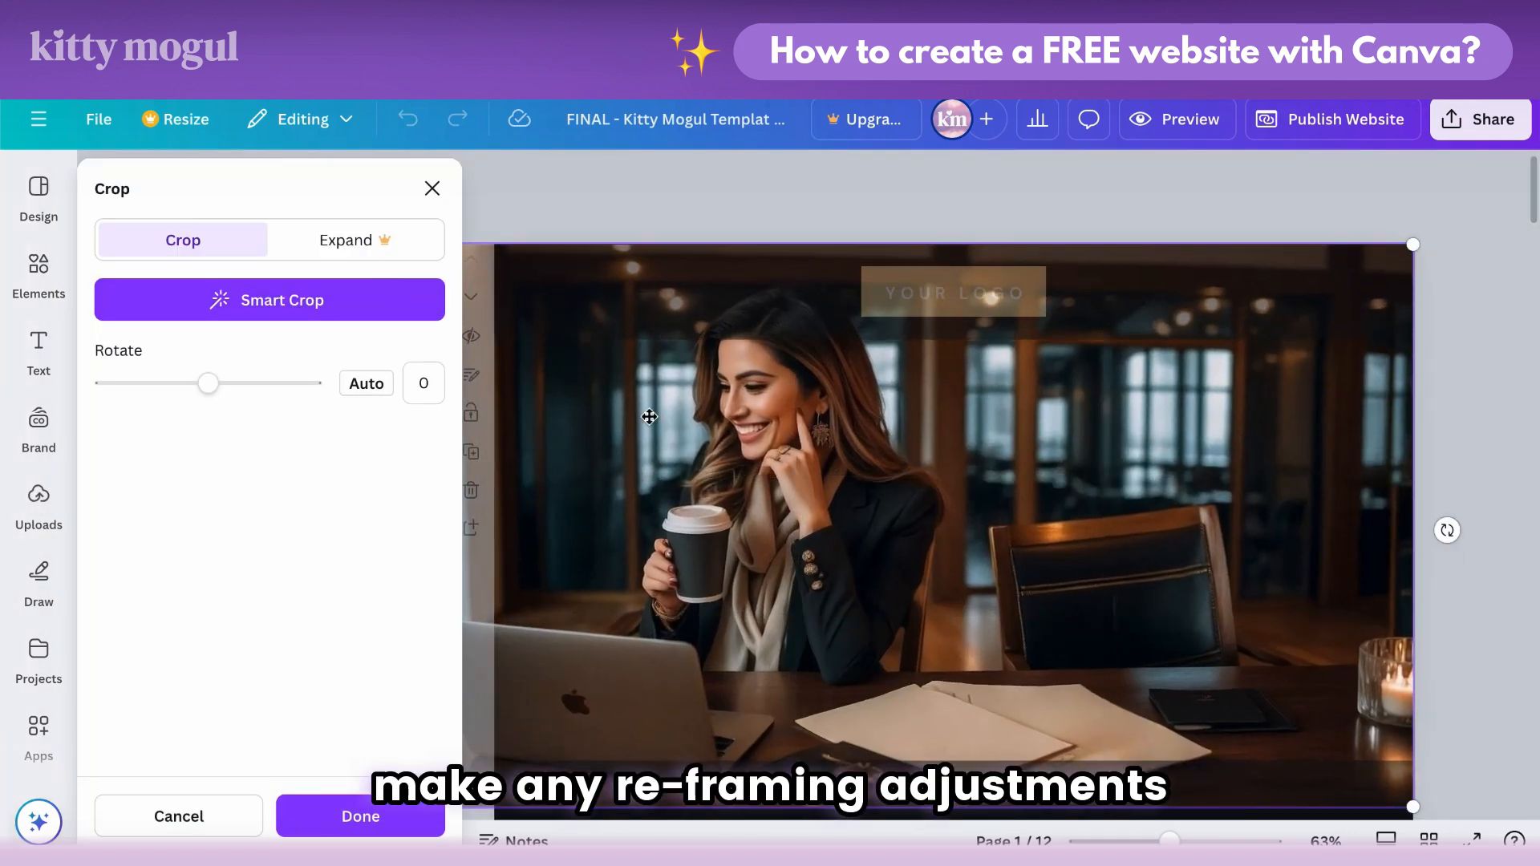
drag(643, 417, 618, 499)
drag(1420, 318, 1452, 295)
drag(1286, 399, 1213, 434)
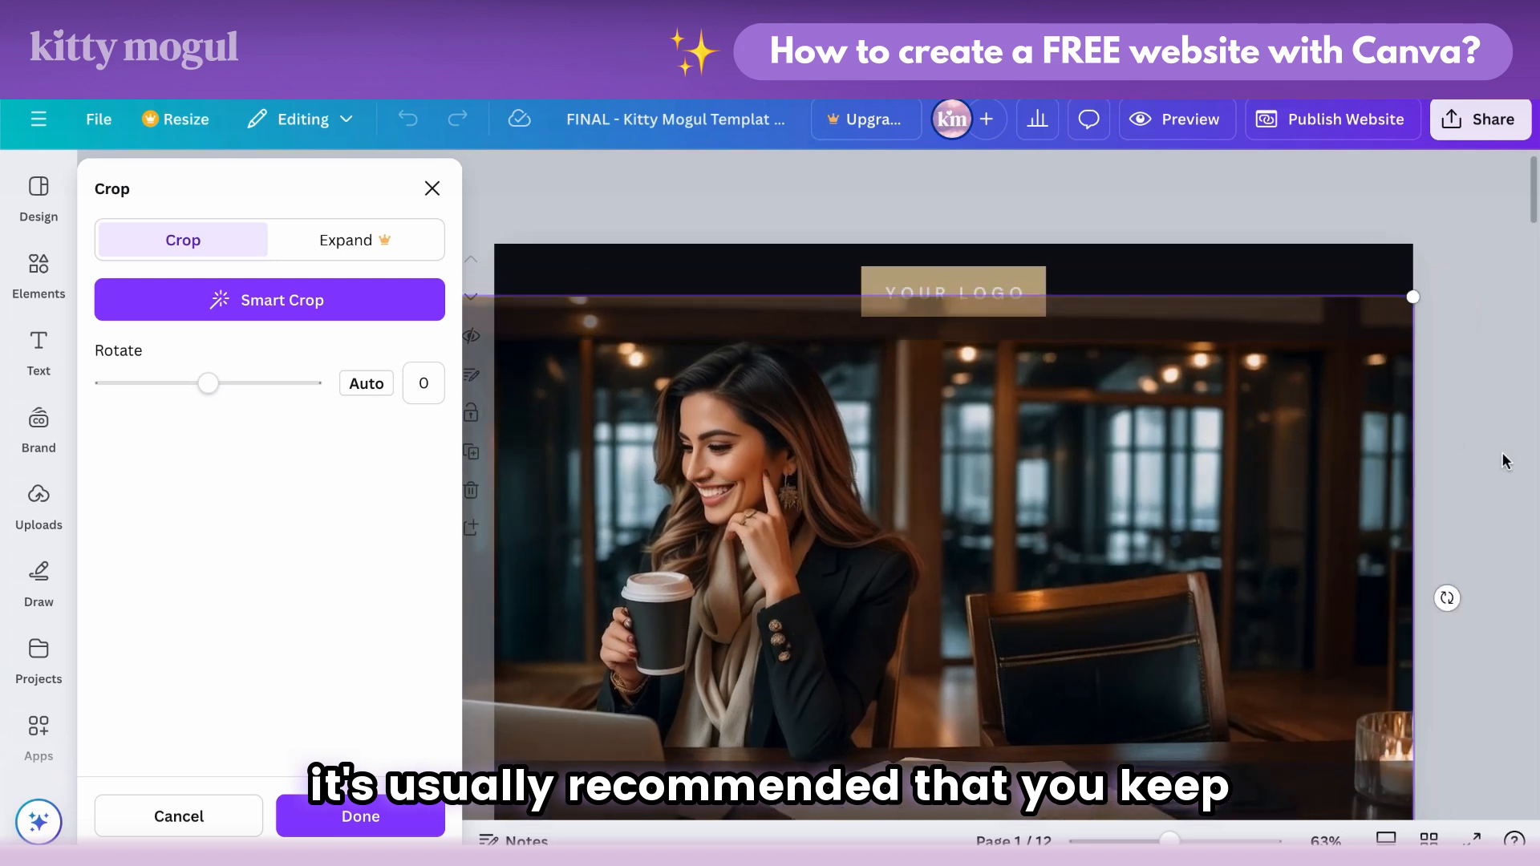
click(1478, 458)
Step: Enlarge the slider photo slightly more, adjust its framing around the left third, and apply the crop
double_click(1311, 416)
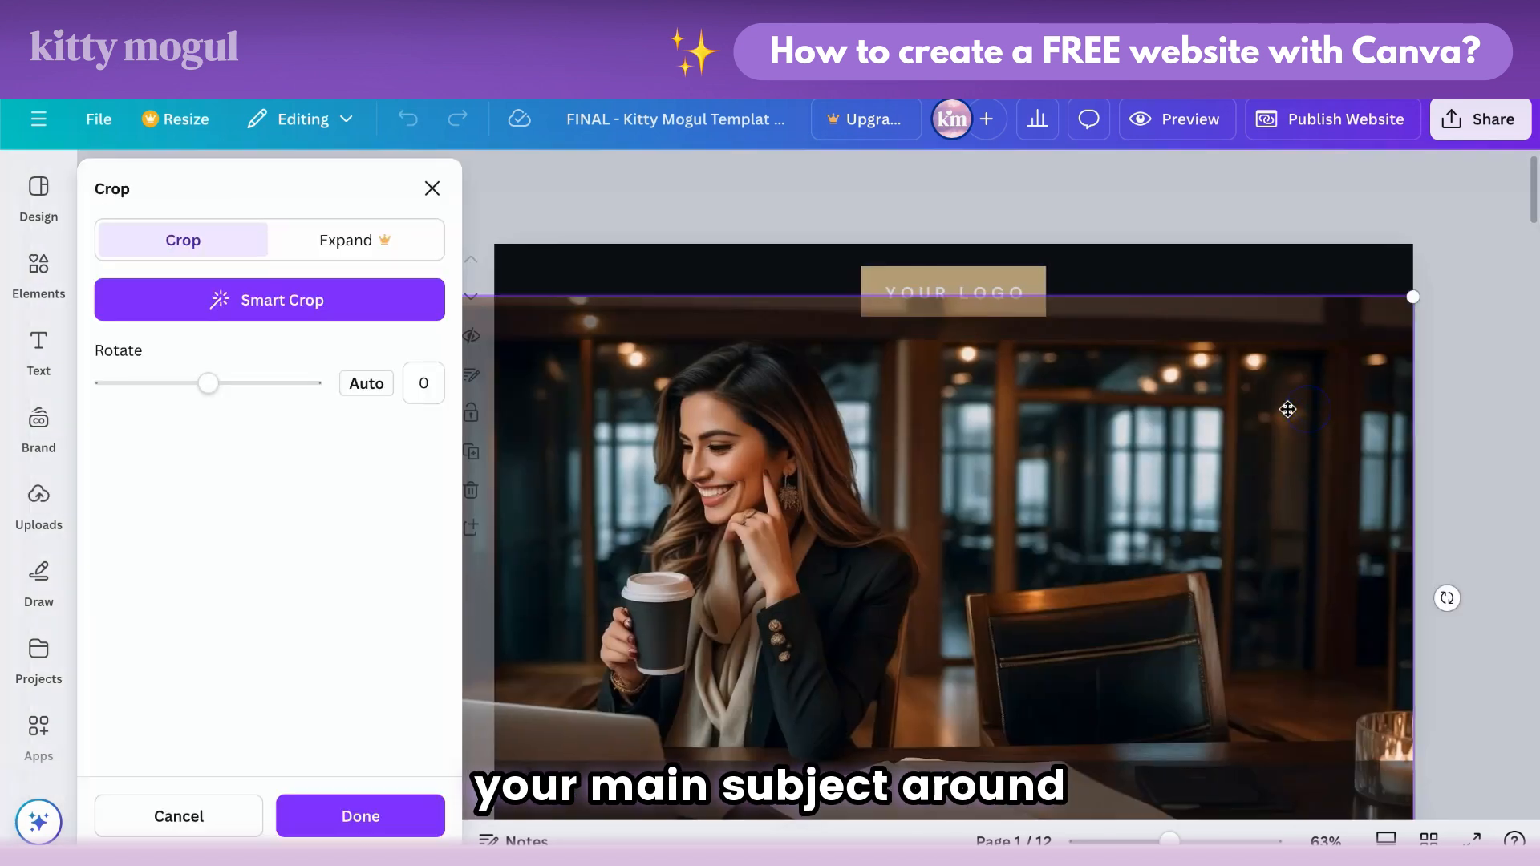
drag(1416, 304, 1455, 273)
drag(1319, 391, 1299, 415)
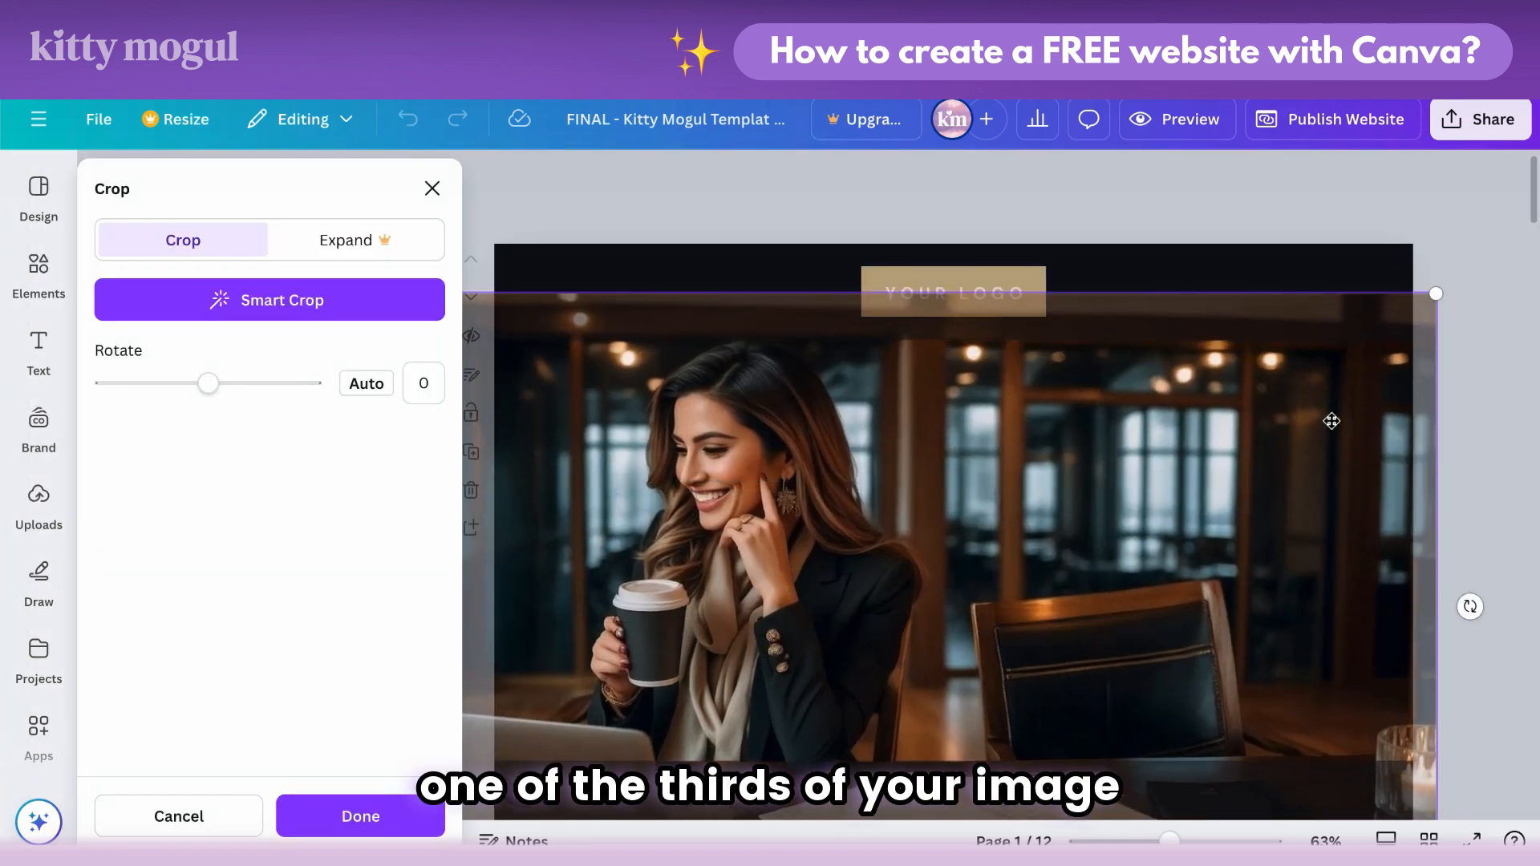
click(1473, 464)
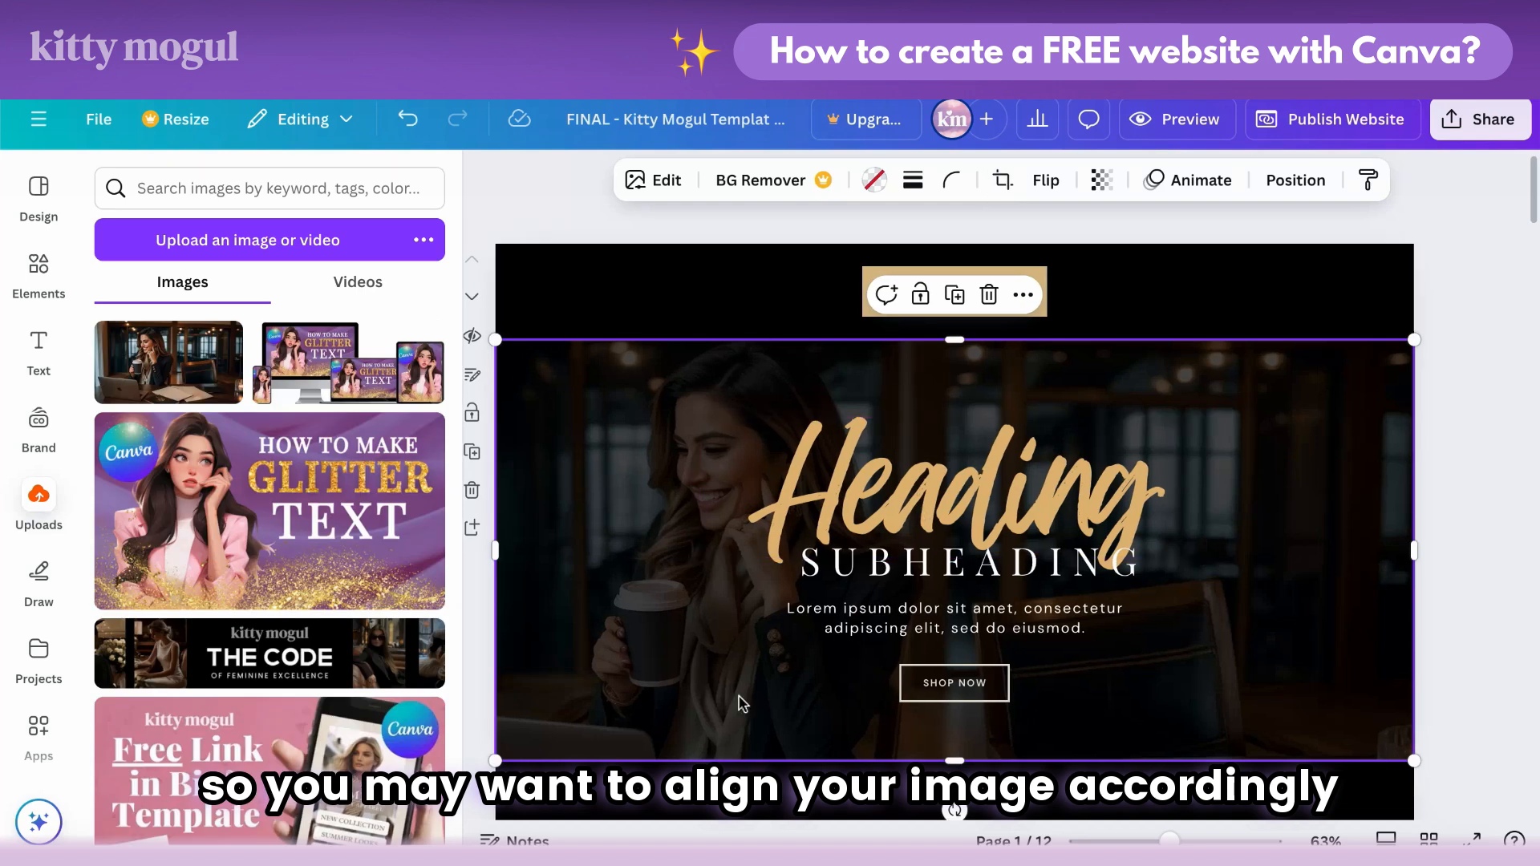
Step: Replace the slider's Heading text with "Feminine" copied from the Main Slider notes in the Google Docs document
key(alt+Tab)
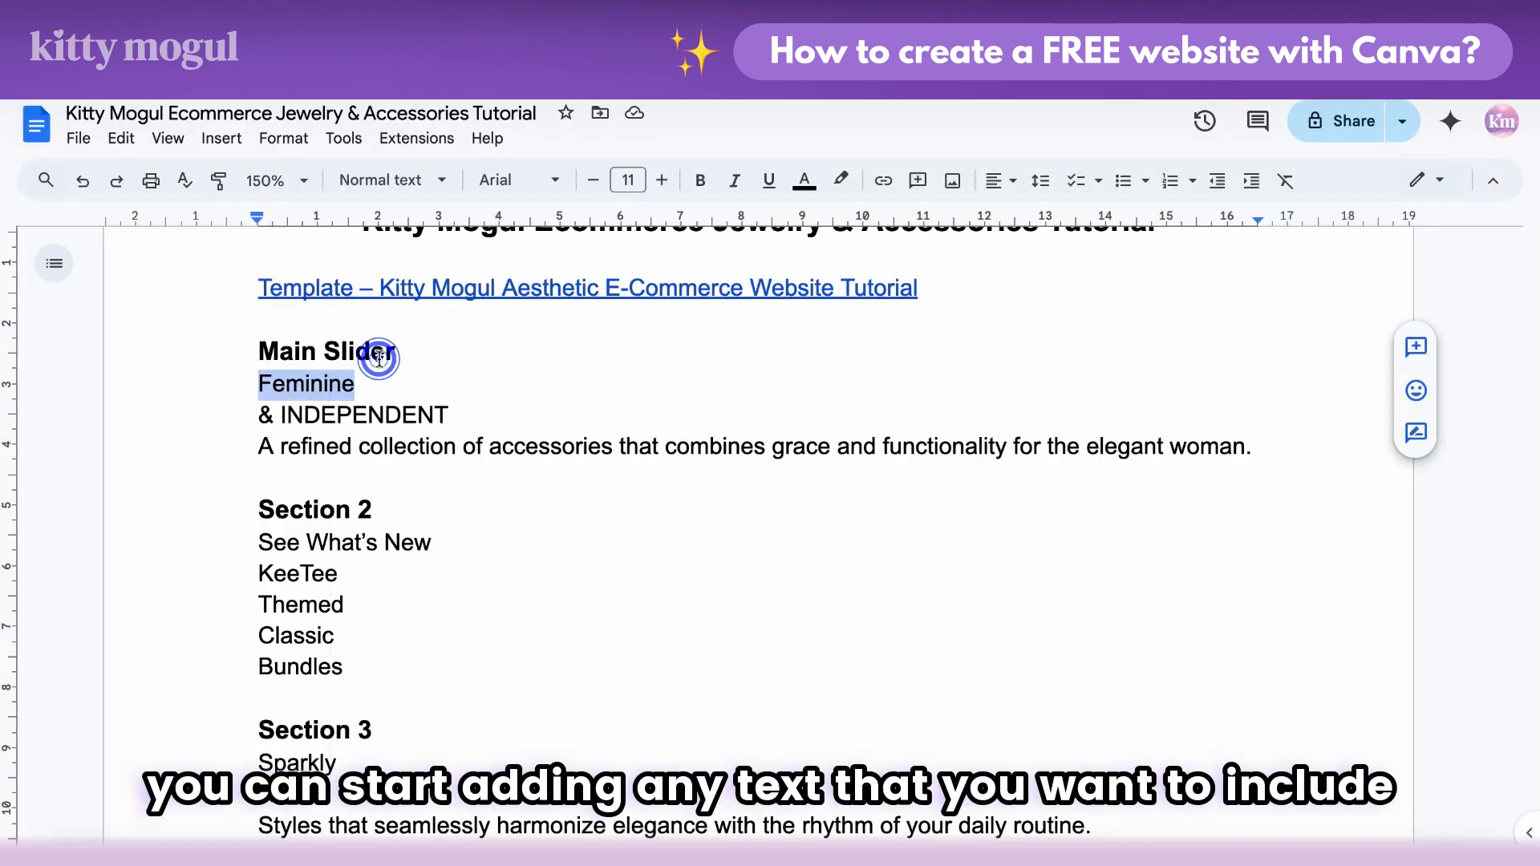
key(alt+Tab)
click(838, 454)
right_click(843, 455)
click(890, 450)
click(1263, 602)
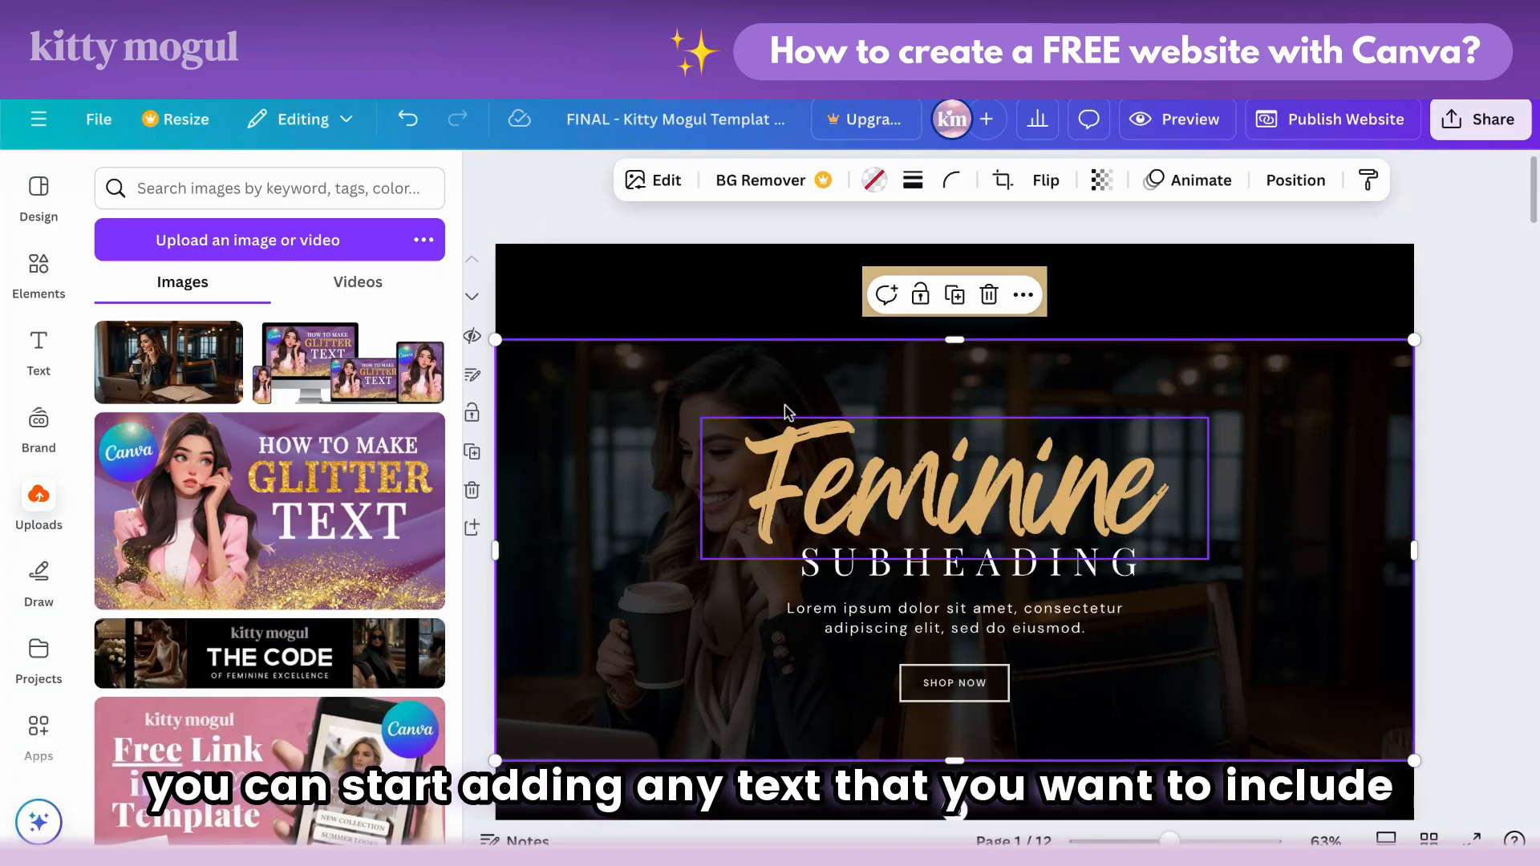
Step: Copy "& INDEPENDENT" from the Google Docs notes and paste it over the slider's SUBHEADING text
key(alt+Tab)
drag(254, 414, 446, 414)
right_click(401, 413)
click(449, 356)
key(alt+Tab)
double_click(859, 566)
key(ctrl+v)
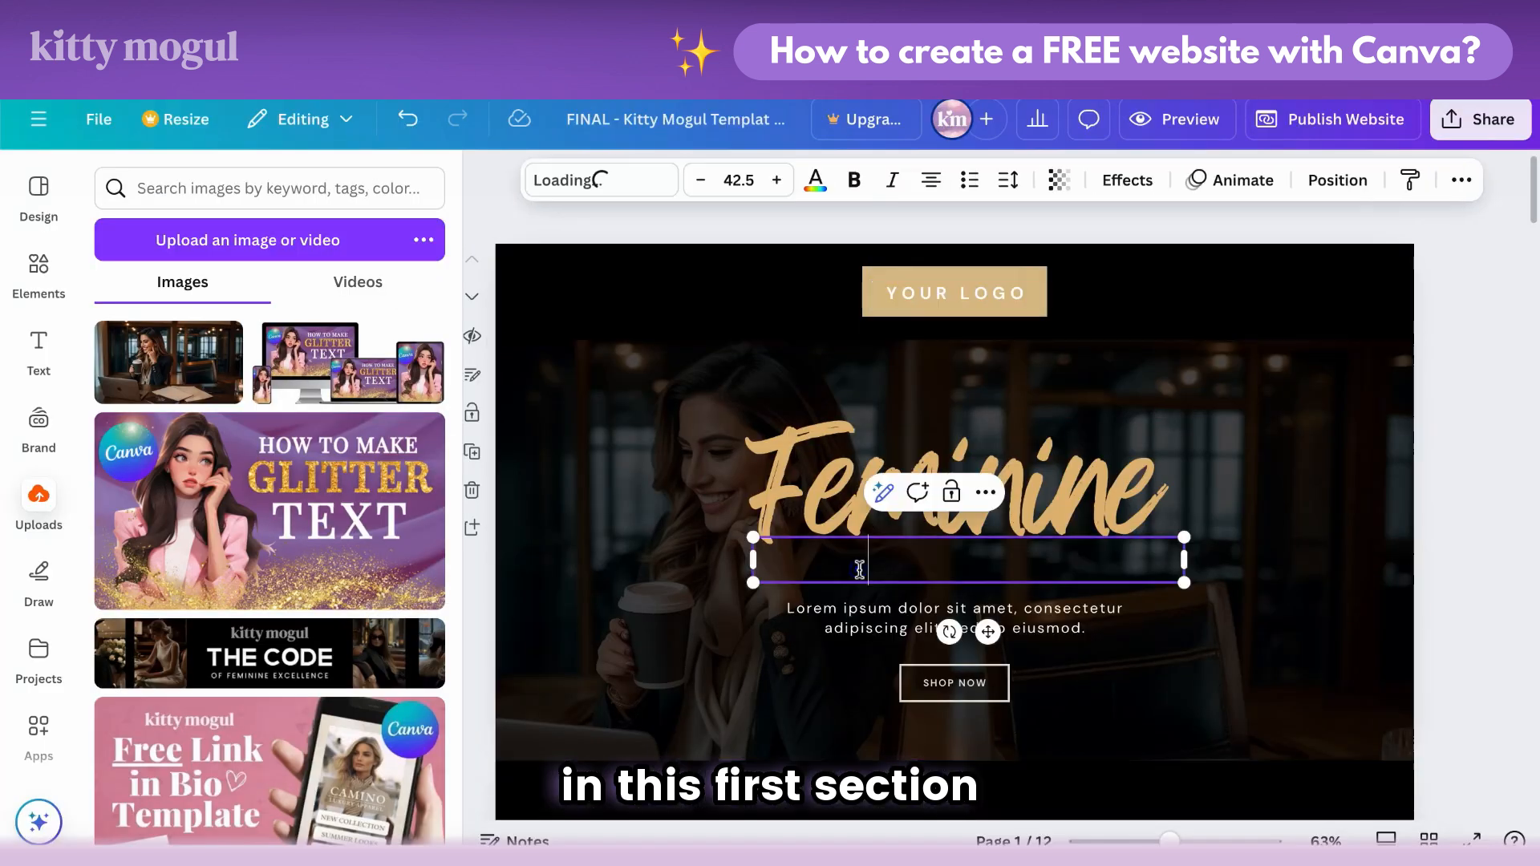
right_click(860, 569)
click(911, 450)
click(1225, 576)
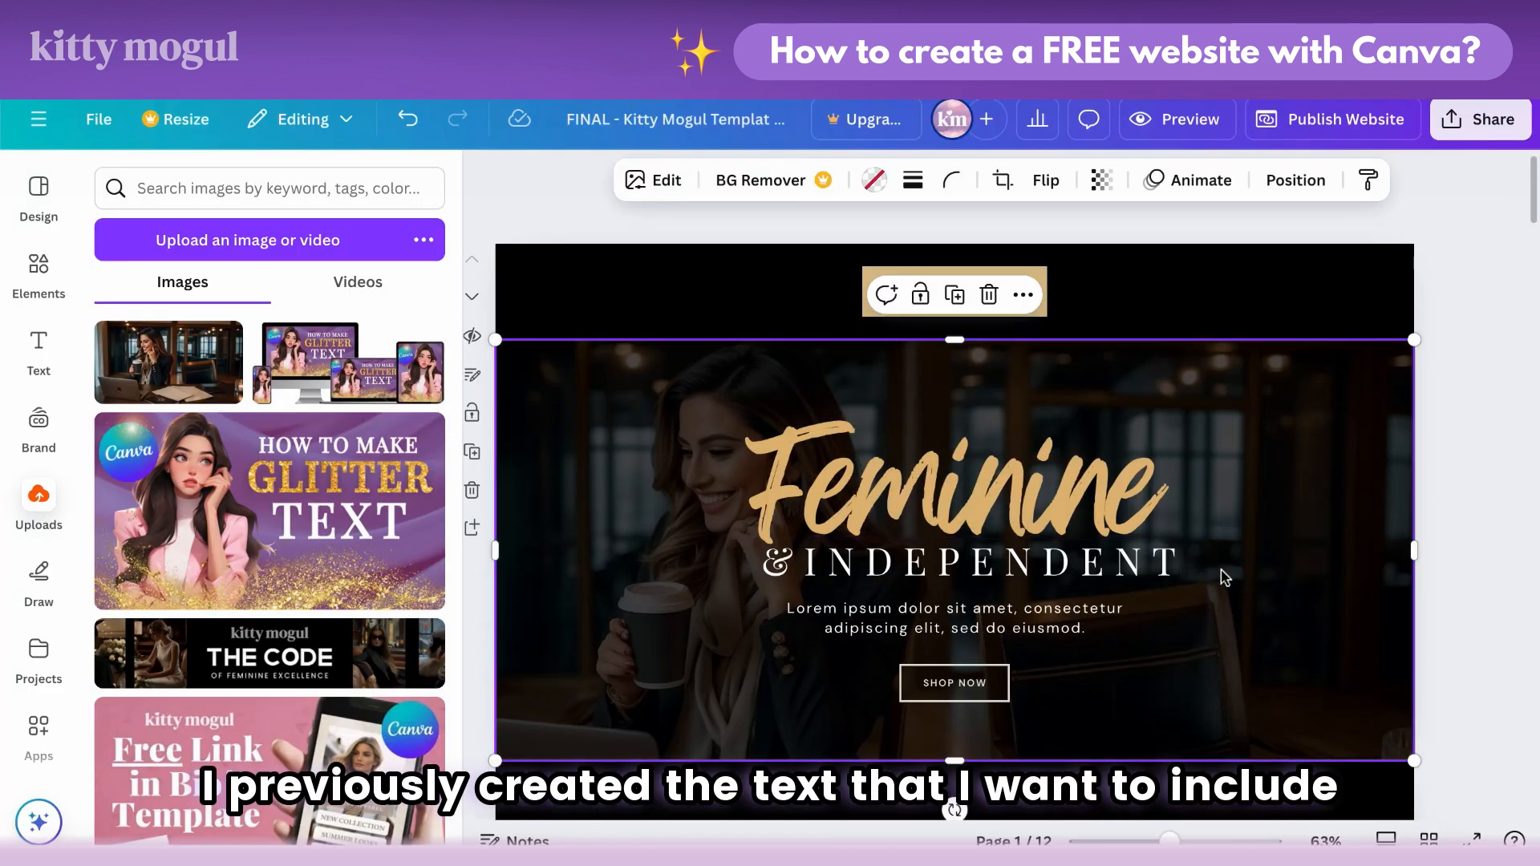
Step: Replace the slider's lorem ipsum with "A refined collection of accessories that combines grace and functionality for the elegant woman." from Google Docs
key(alt+Tab)
drag(258, 446, 973, 440)
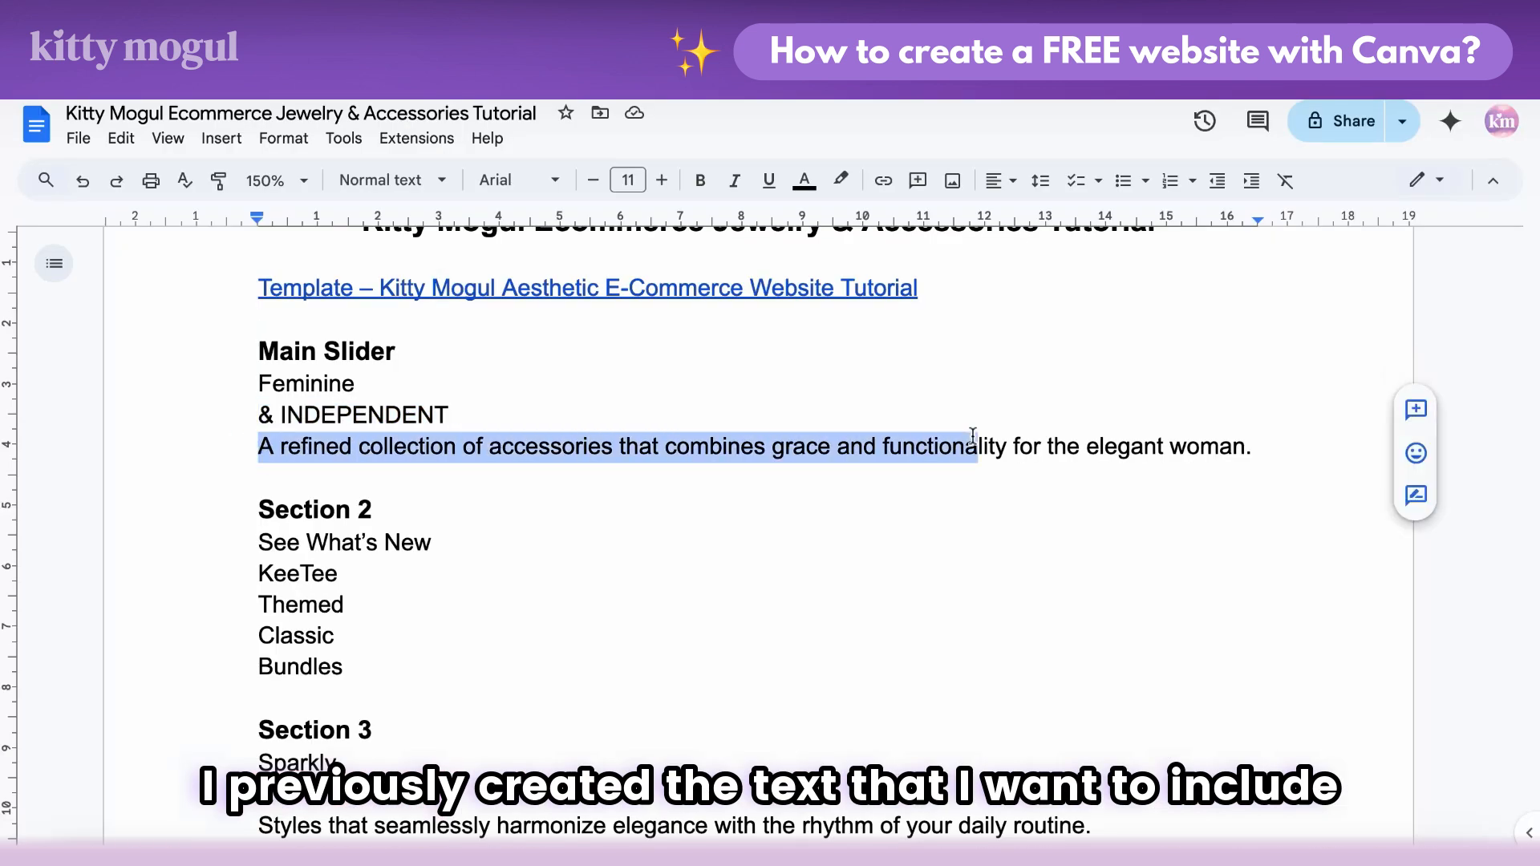
right_click(1207, 446)
click(1255, 356)
key(alt+Tab)
double_click(855, 618)
right_click(854, 618)
click(934, 453)
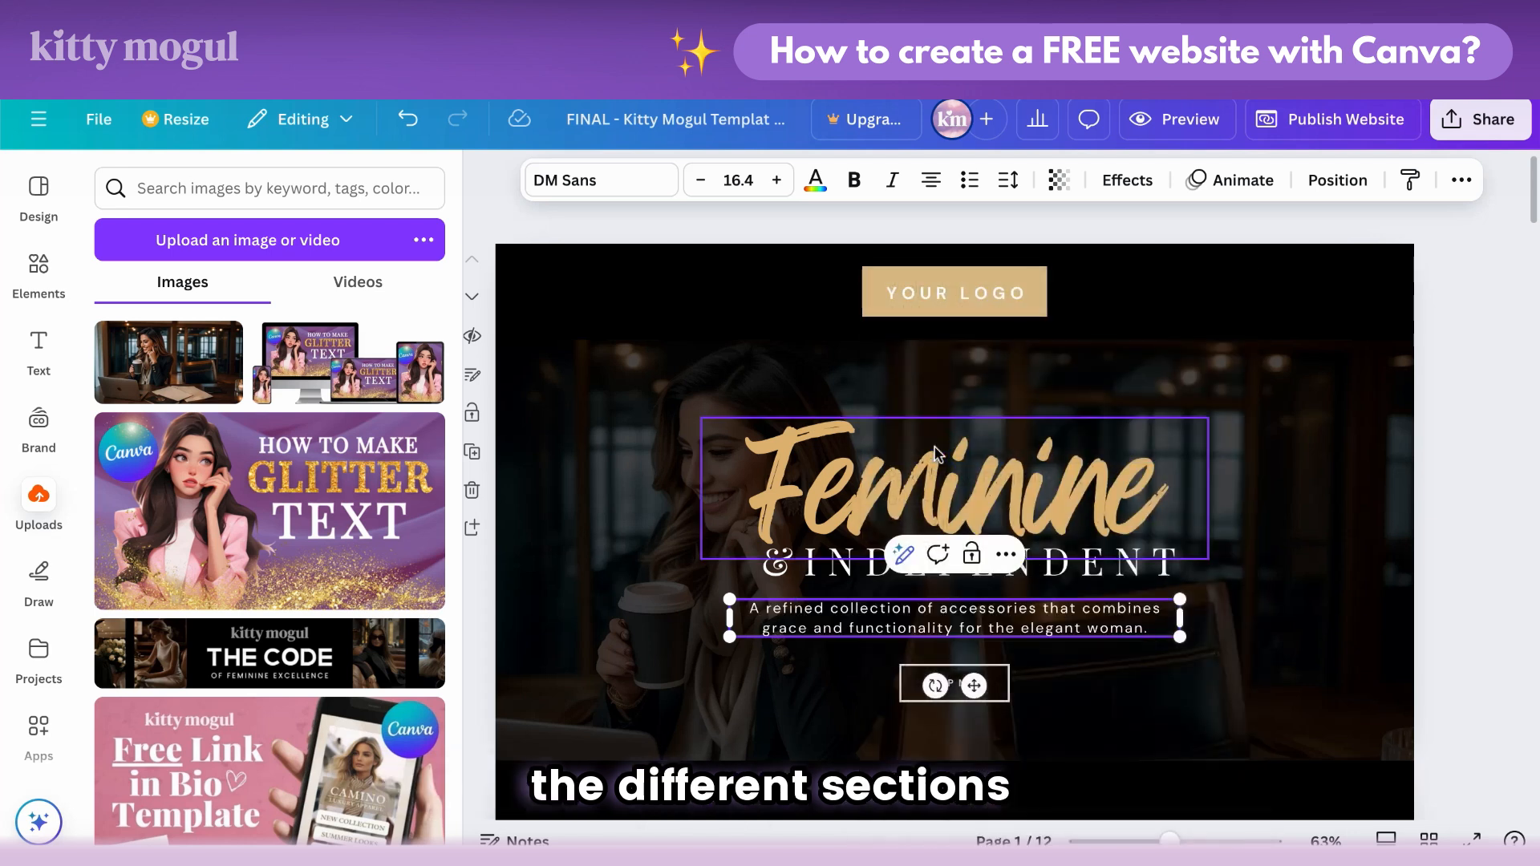
click(1033, 678)
click(1457, 485)
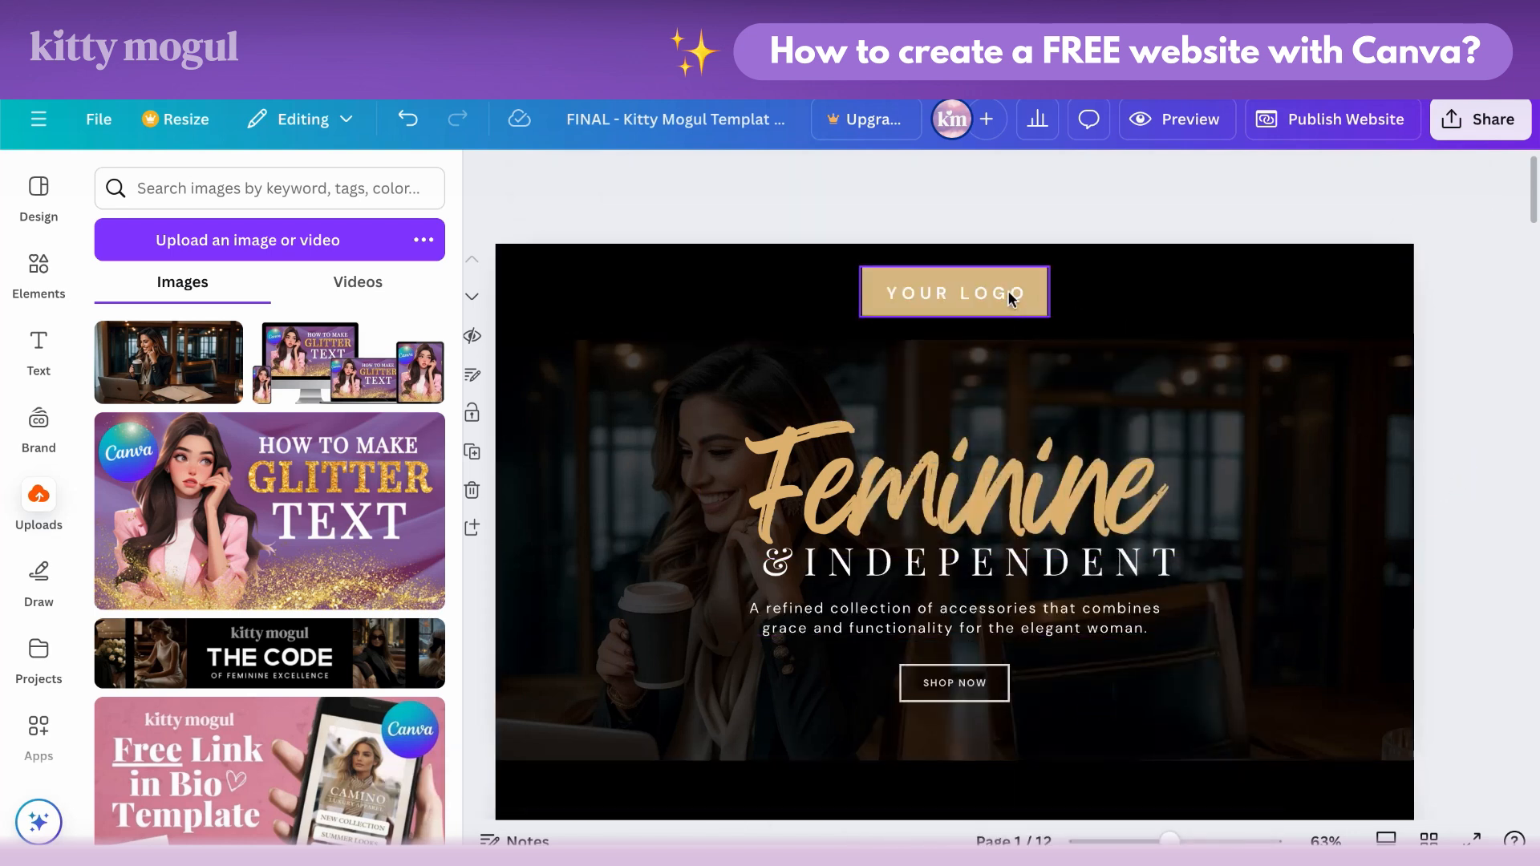
Step: Upload Jewelry-Logo.png from the Logo folder and add it to the first page
click(72, 857)
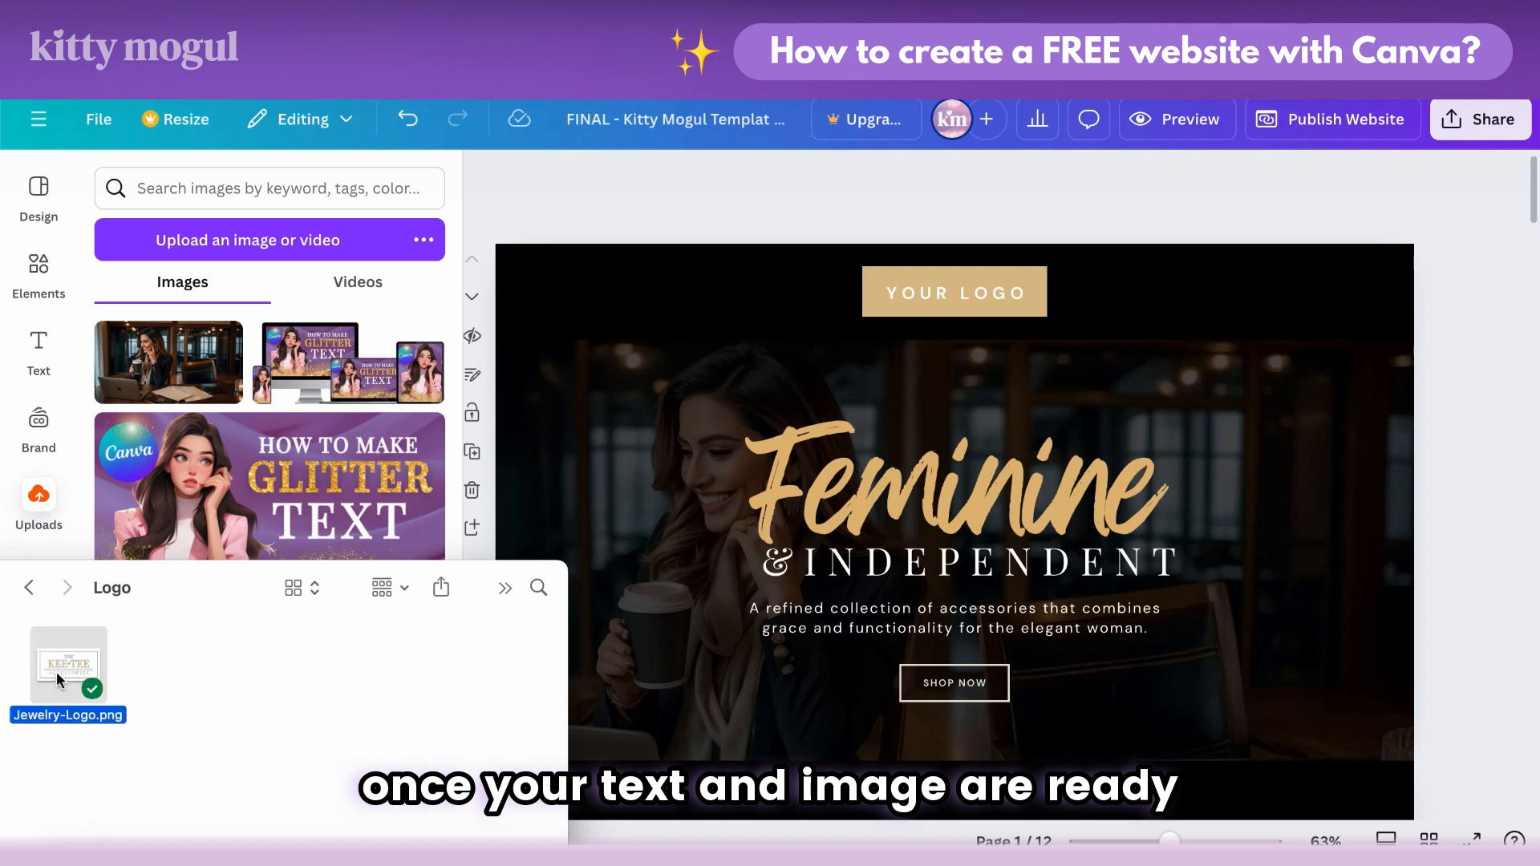
drag(58, 681, 375, 323)
click(552, 217)
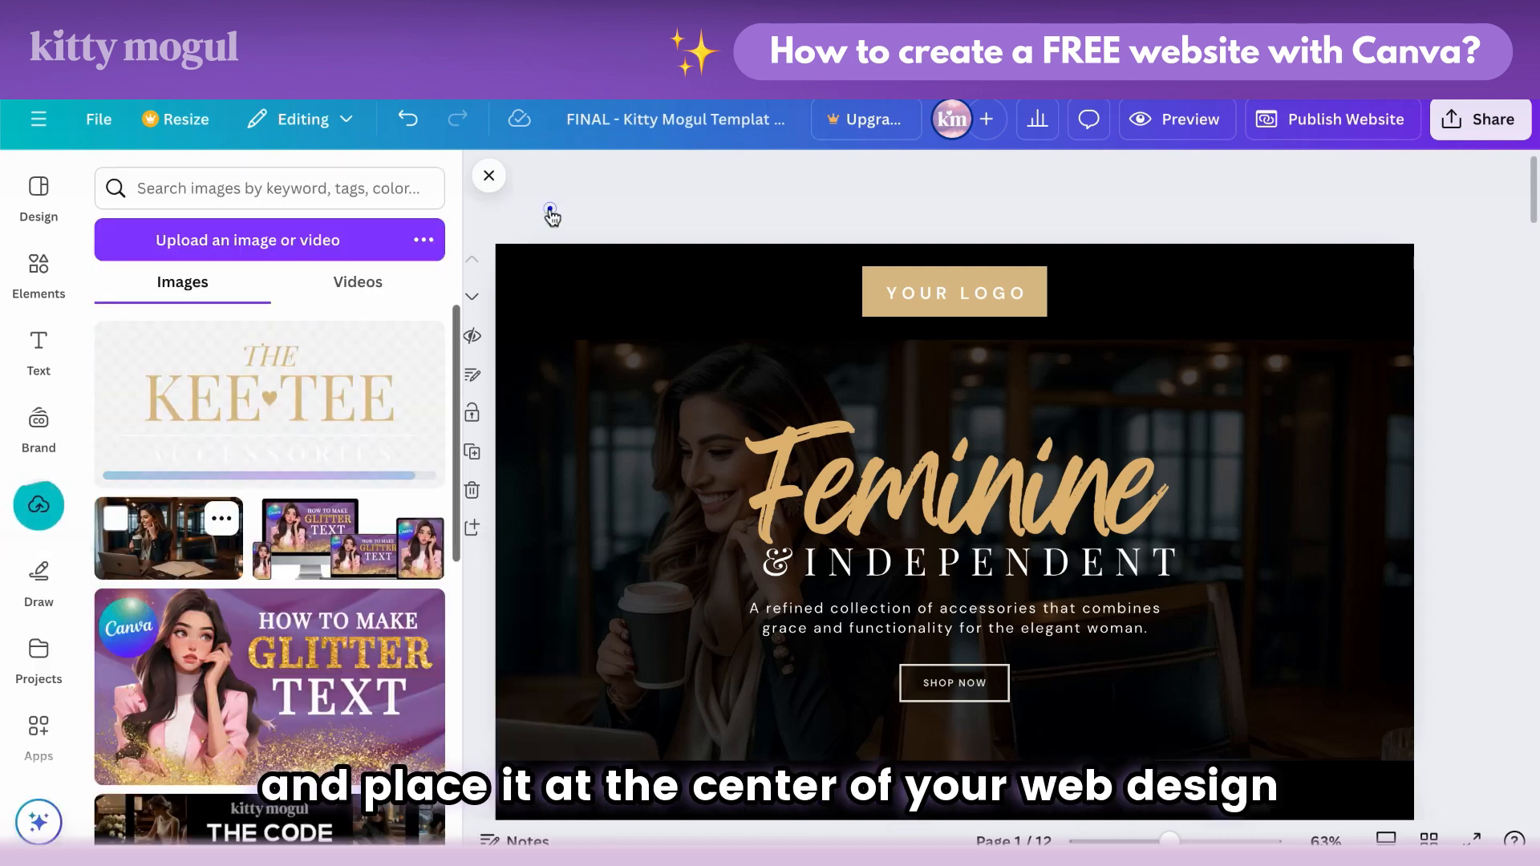
click(355, 398)
click(1478, 418)
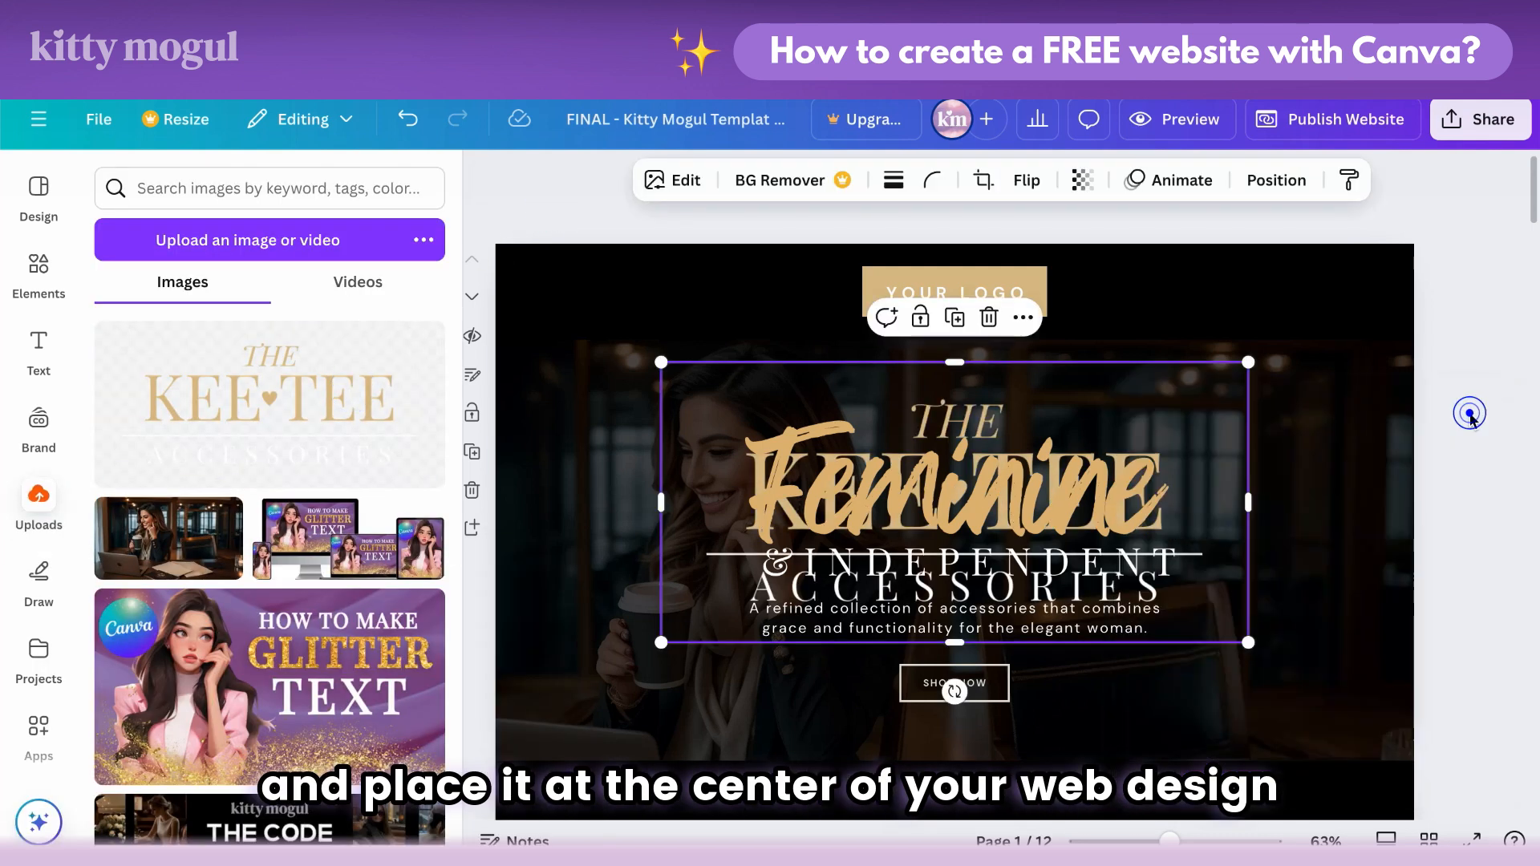
Step: Move the KEE TEE logo layer to the top of the page's layer order
click(1149, 413)
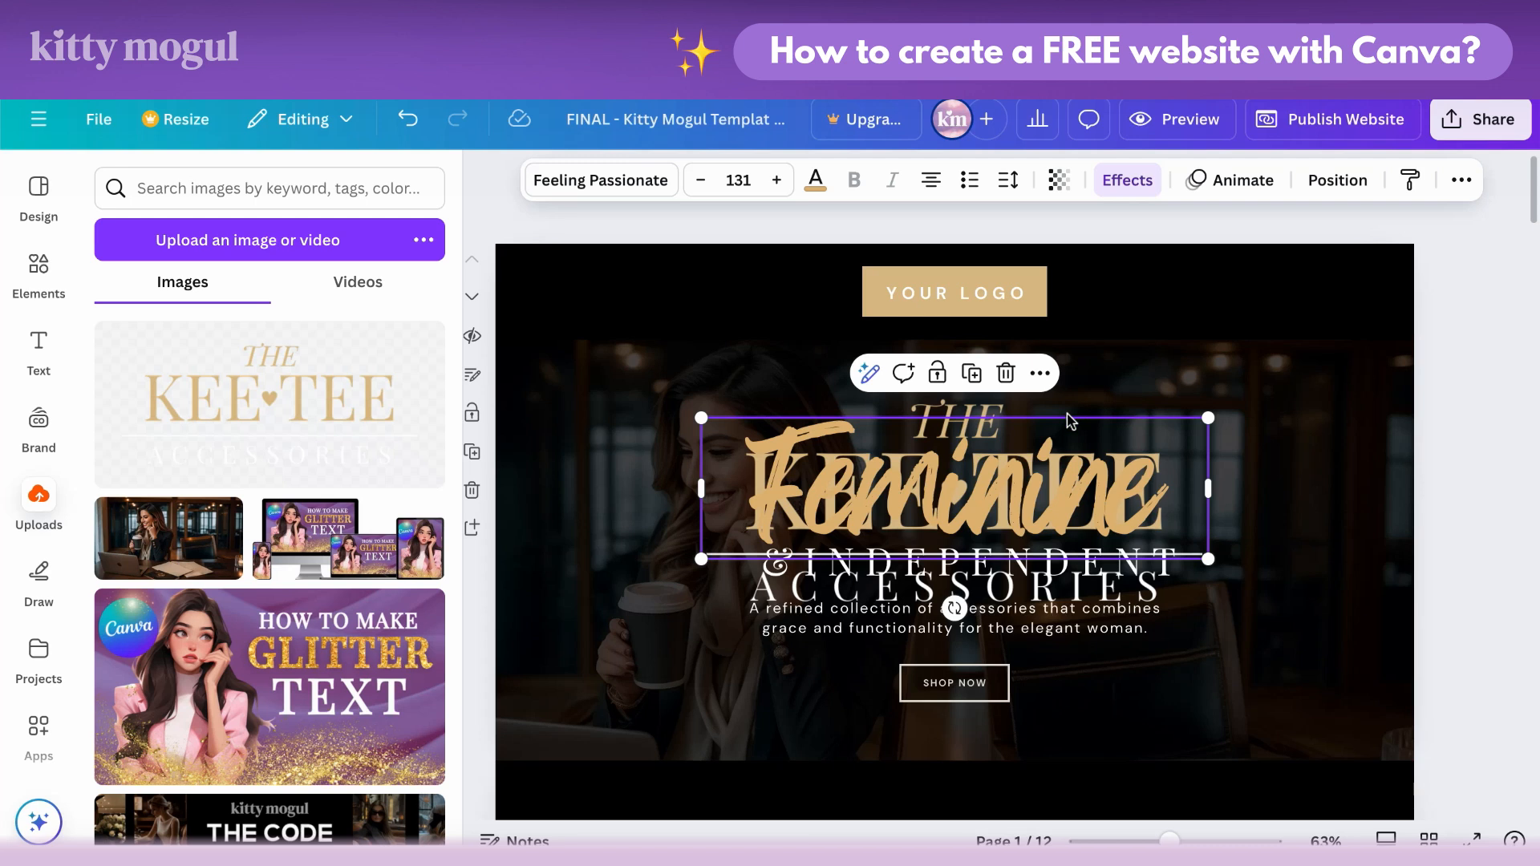
click(1313, 178)
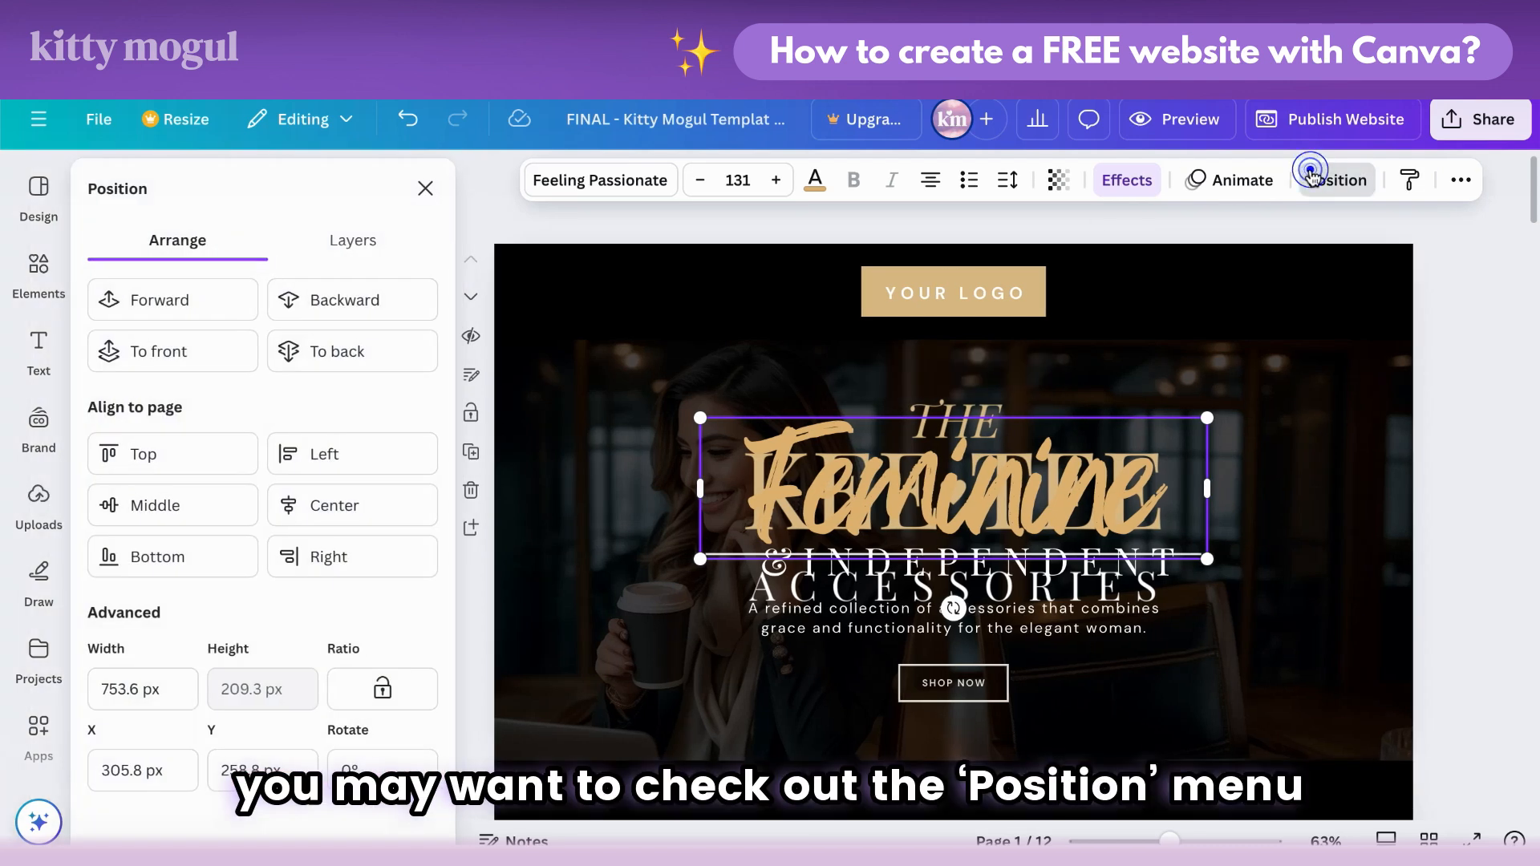
click(389, 243)
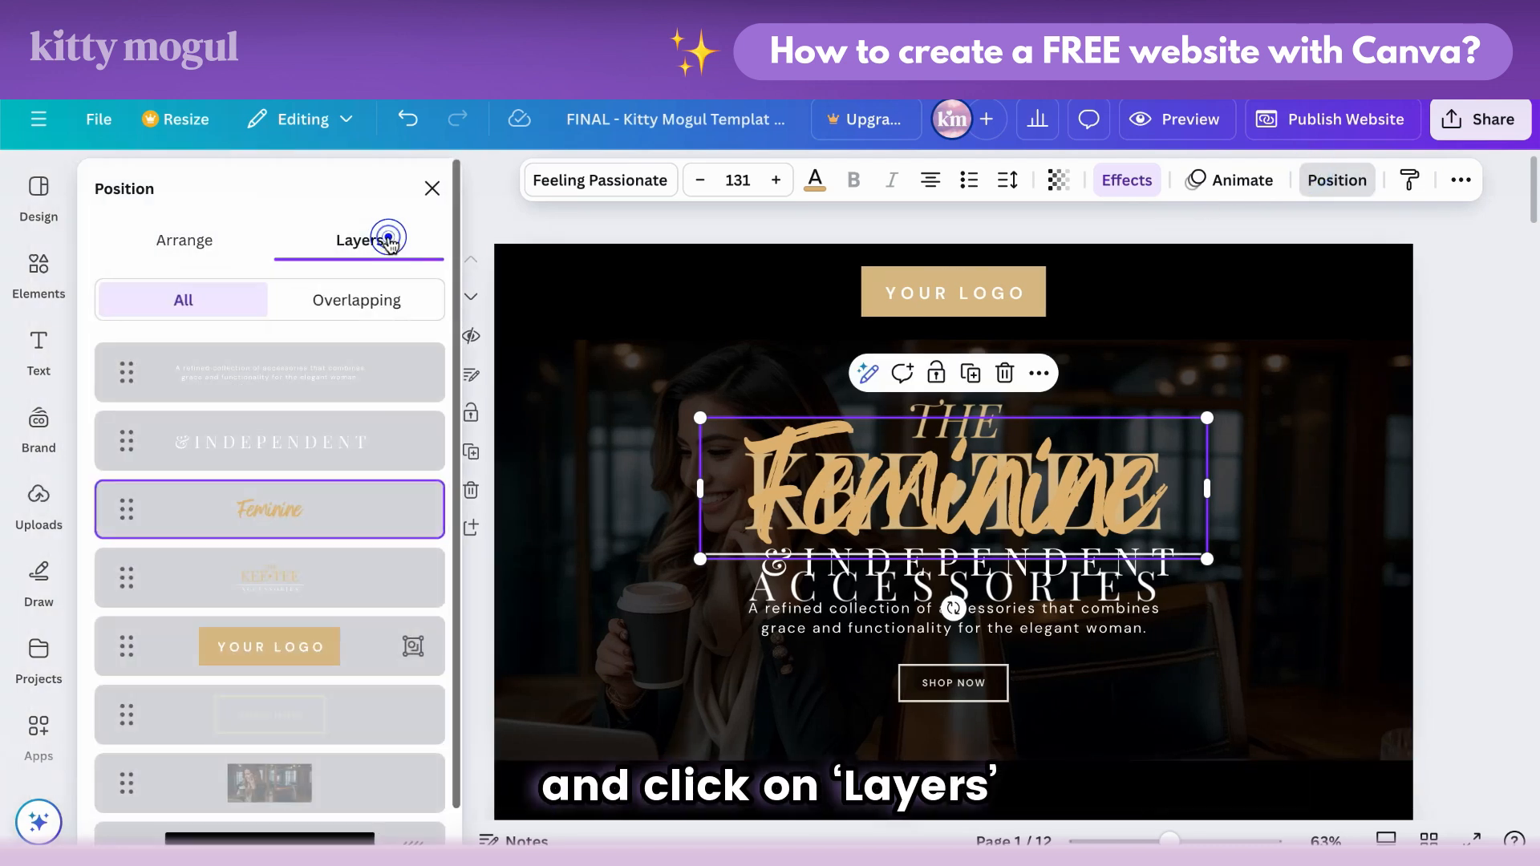
click(341, 583)
drag(174, 592, 166, 361)
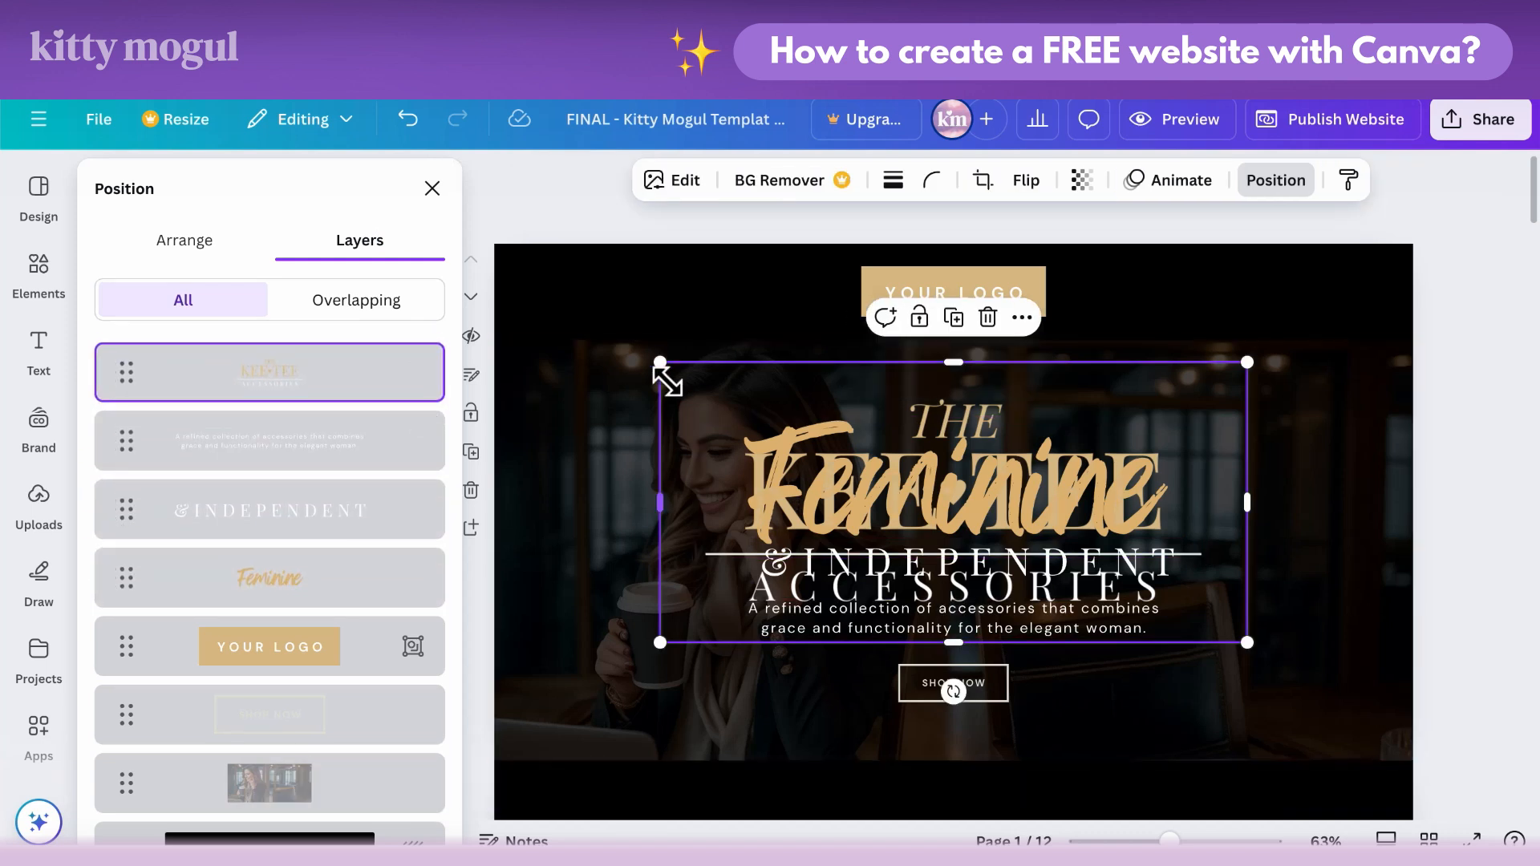
Step: Move the KEE TEE logo into the black header band and shrink it to fit the band's height
drag(681, 398, 683, 290)
drag(1249, 543, 1105, 479)
drag(1027, 393, 1029, 321)
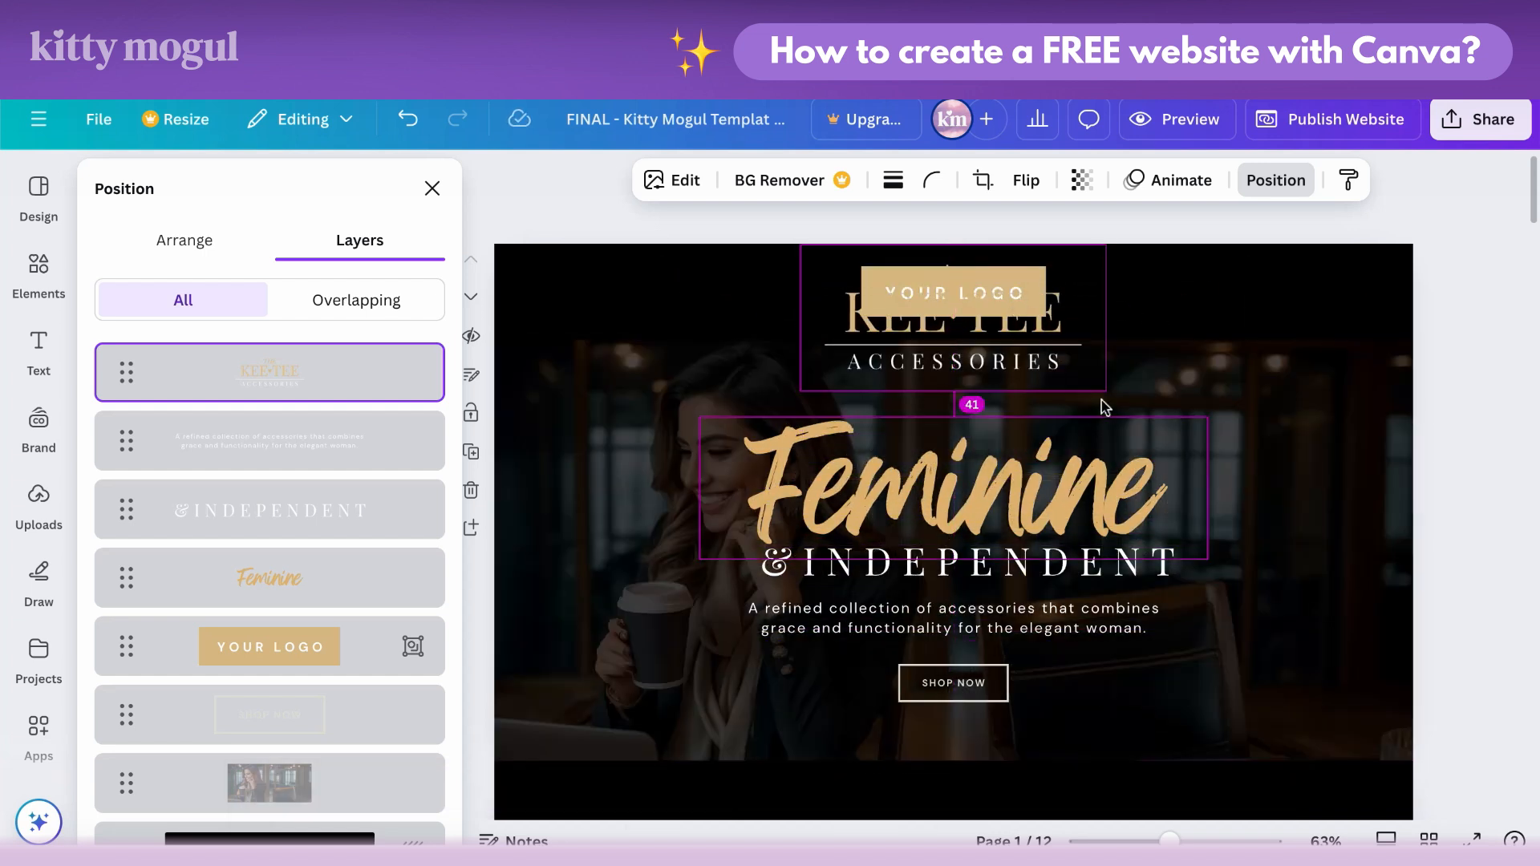
drag(1106, 406, 1058, 351)
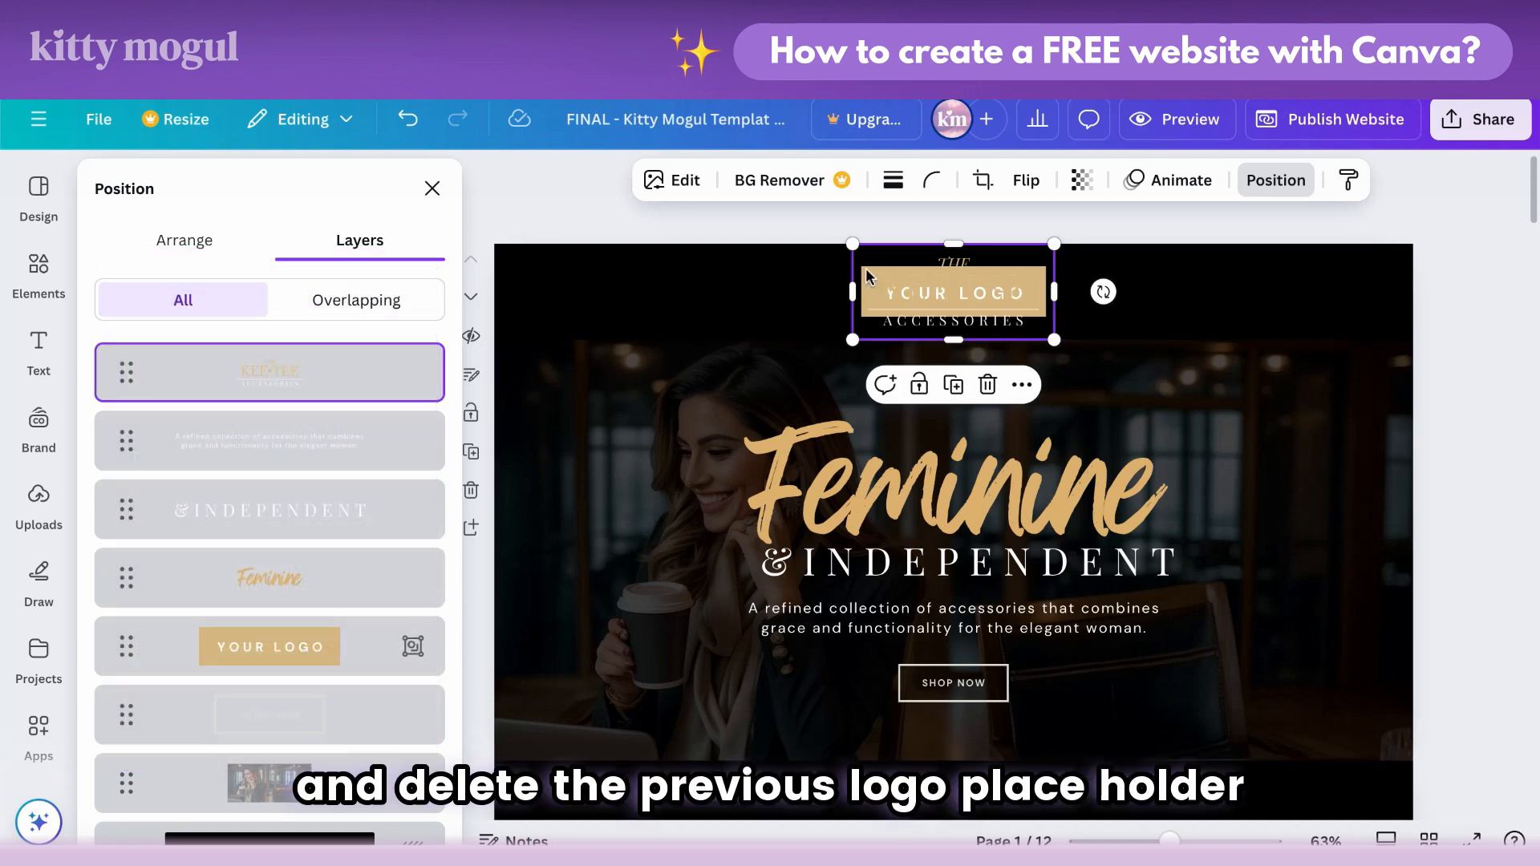
Step: Delete the YOUR LOGO placeholder group and center the KEE TEE logo horizontally on the page
click(319, 643)
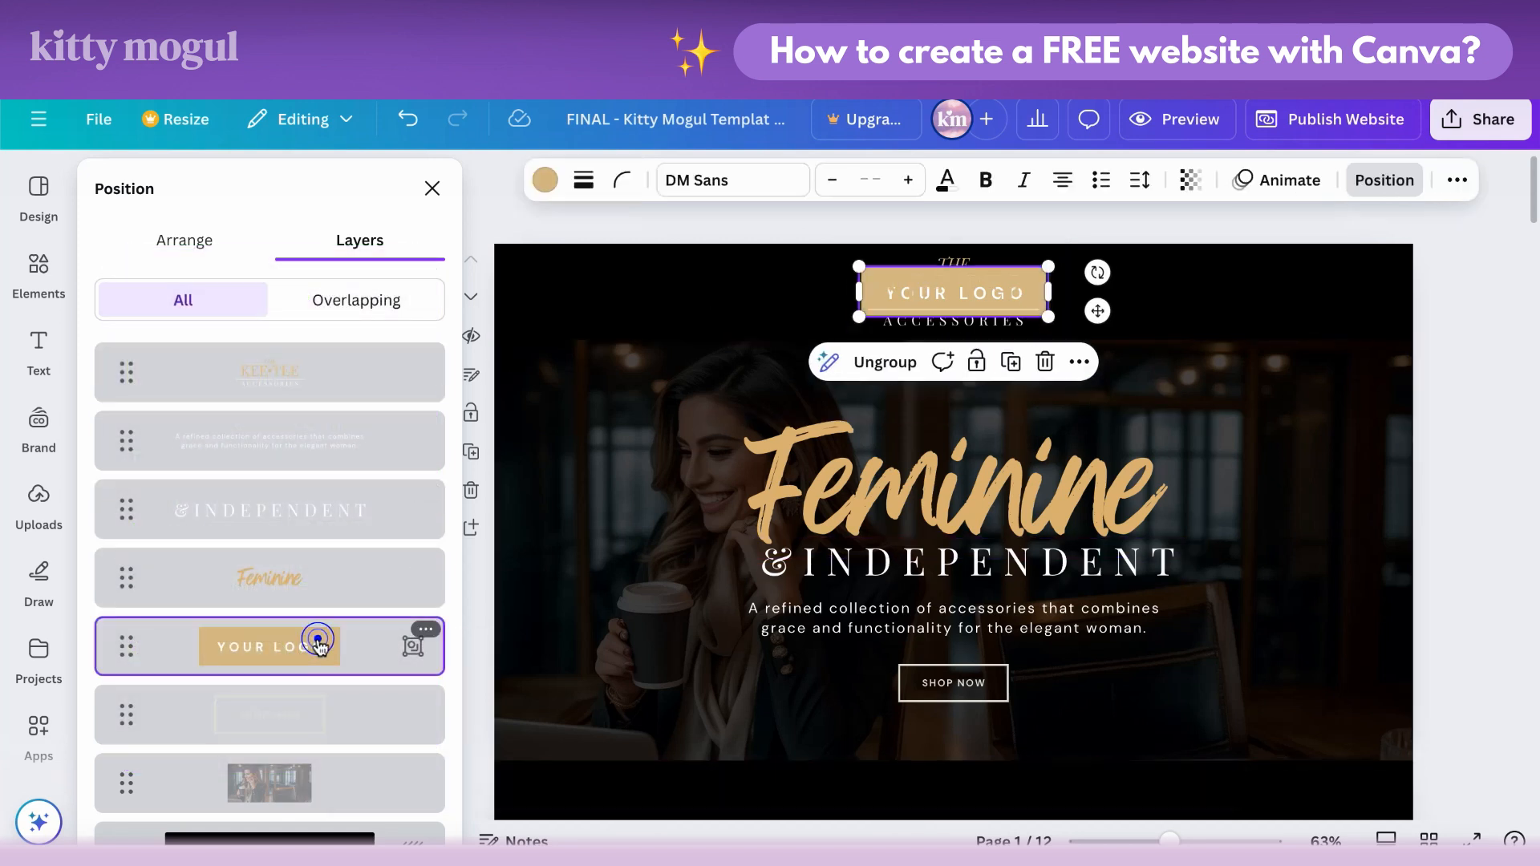
key(Delete)
click(426, 372)
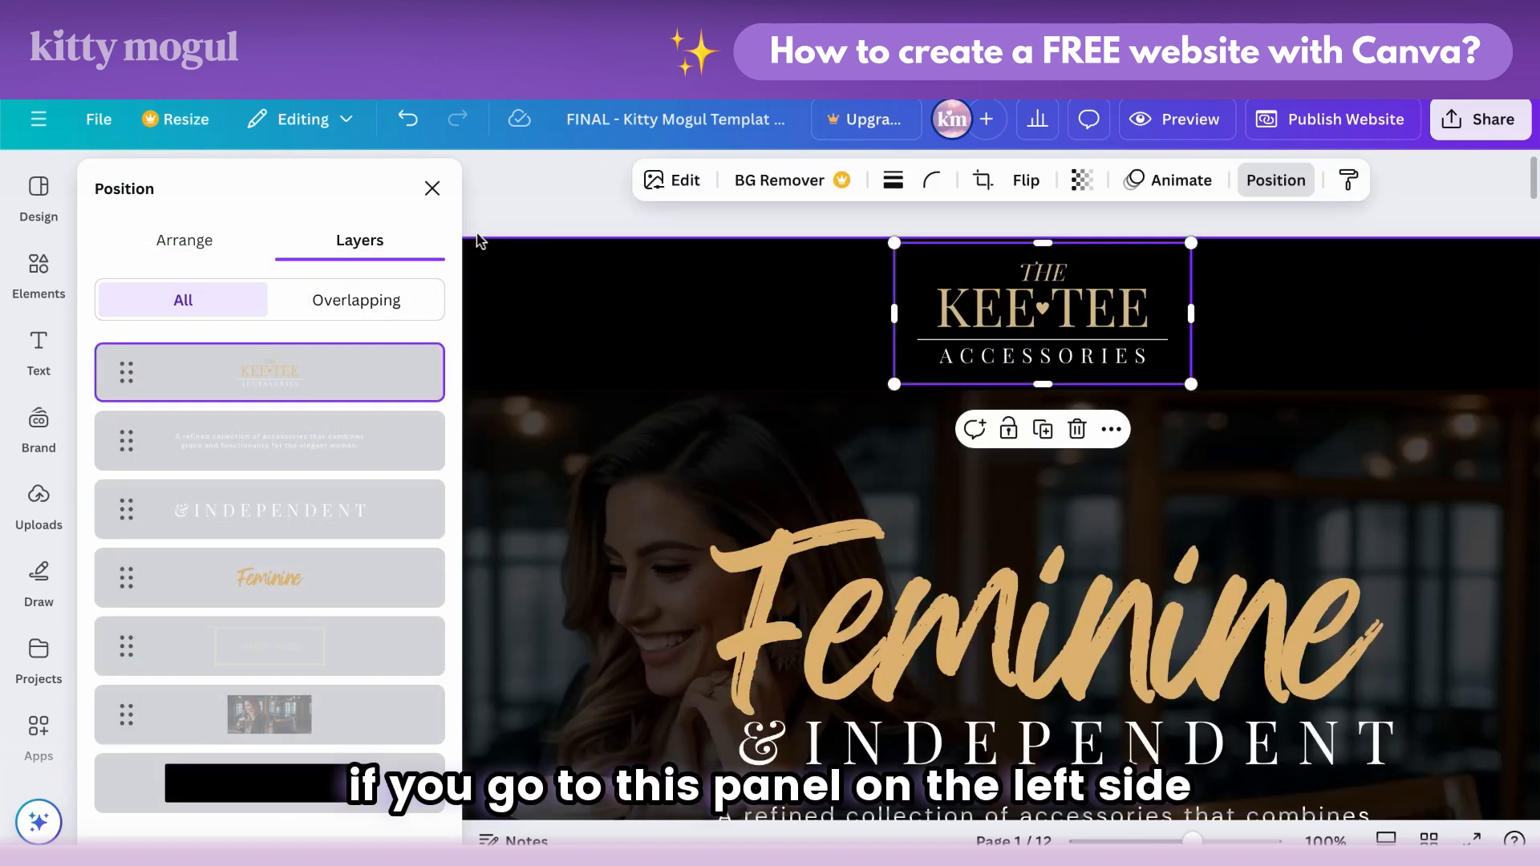
click(223, 243)
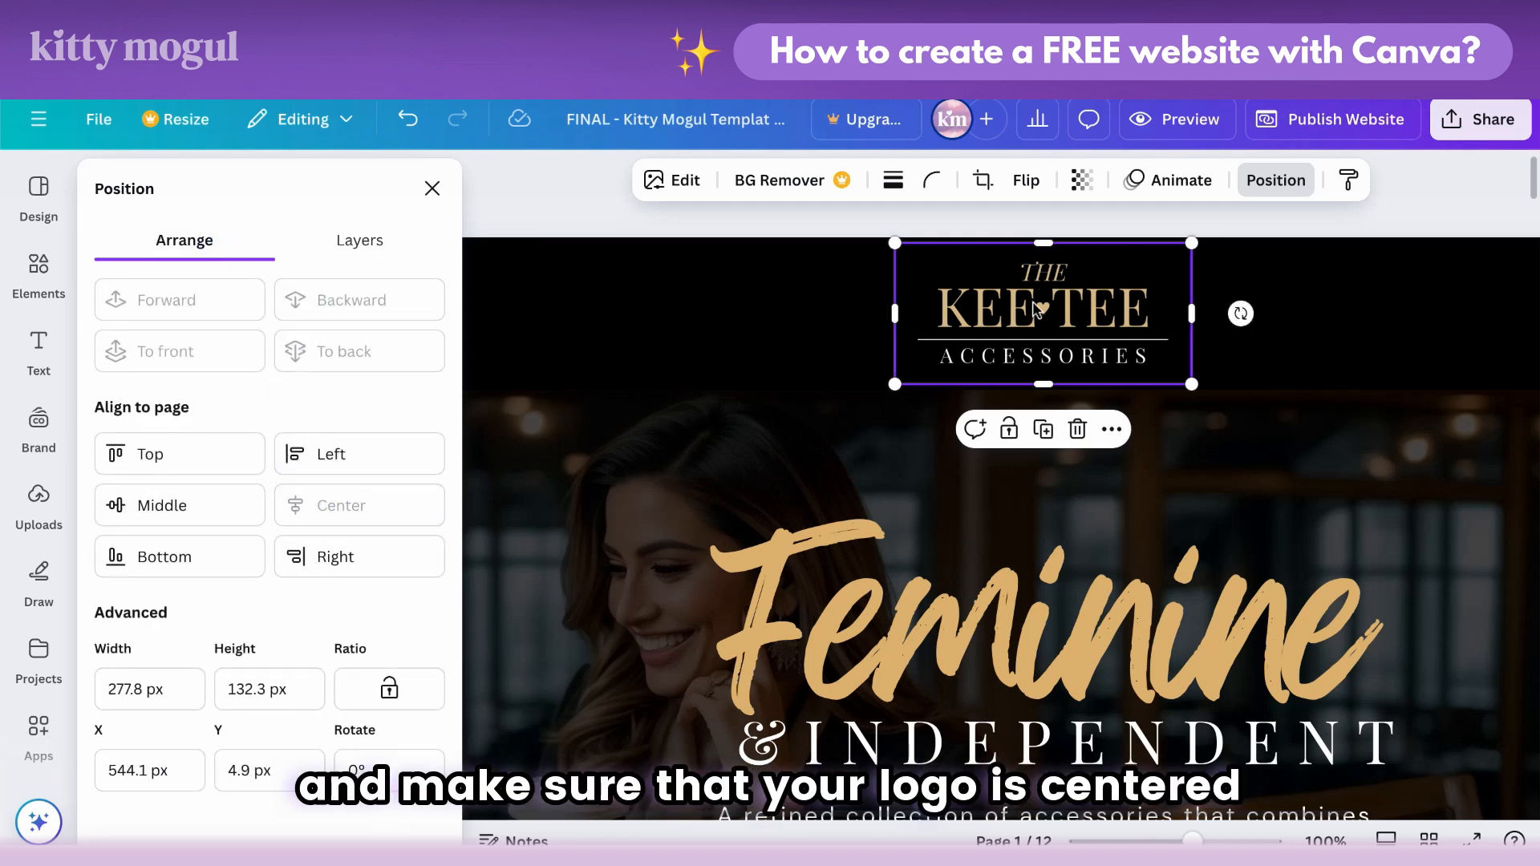
key(Escape)
Step: Preview the website's header and main slider in the desktop view
scroll(1229, 762, down, 3)
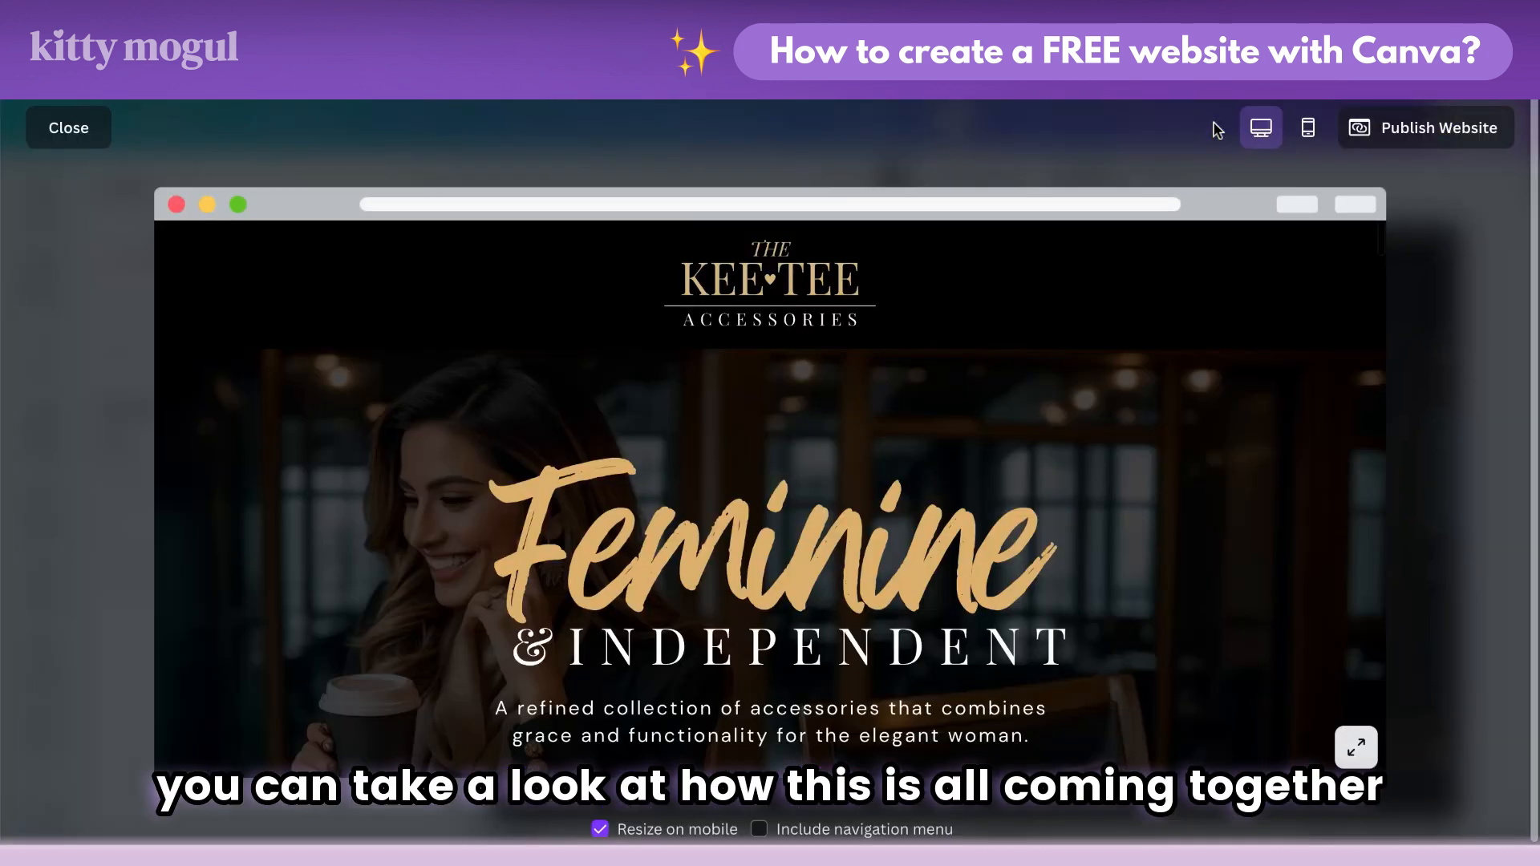
scroll(1180, 320, down, 2)
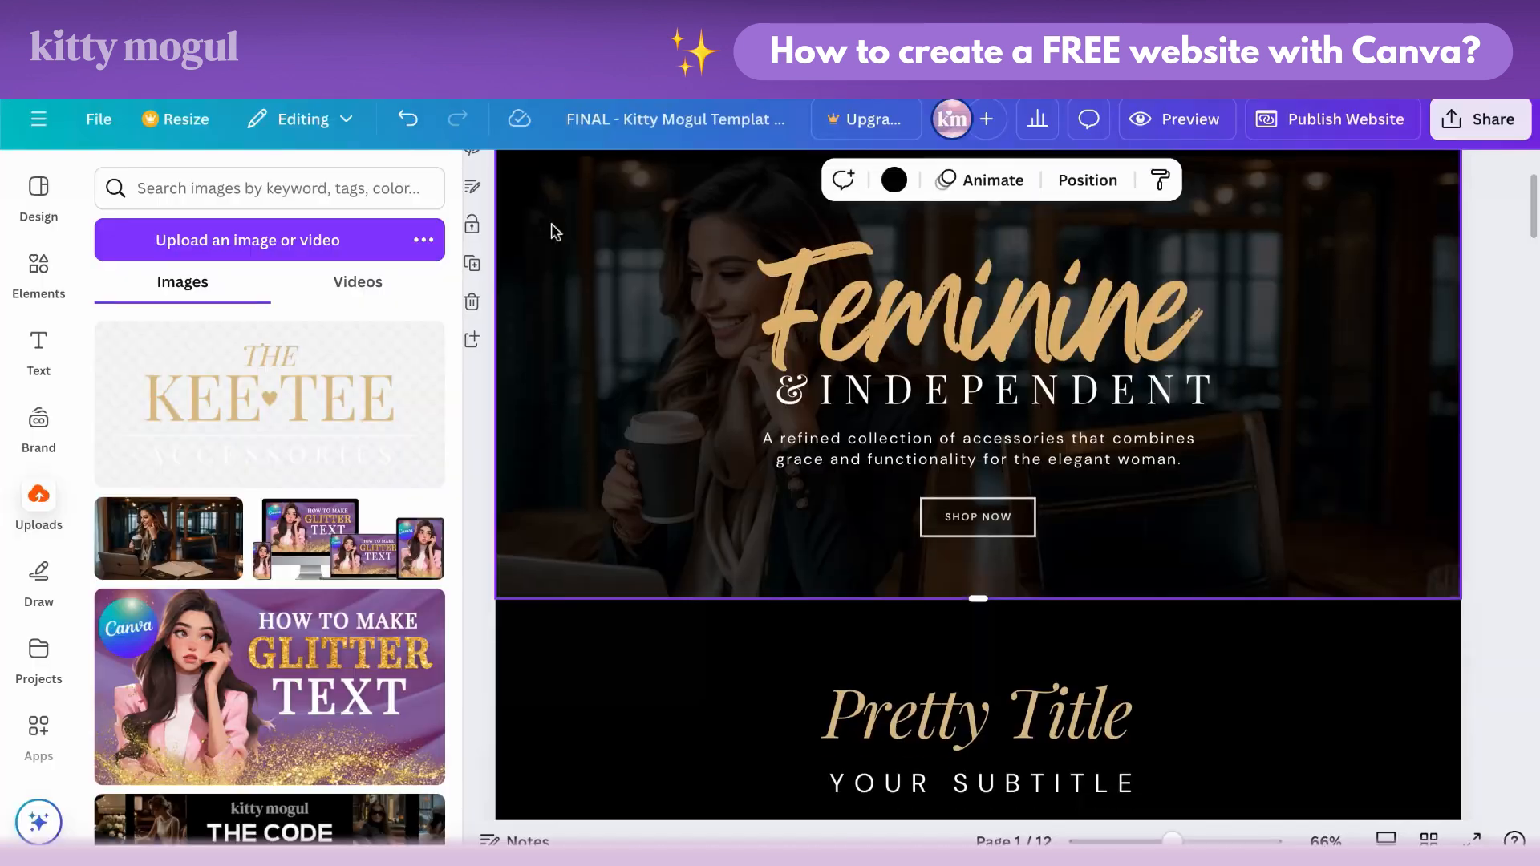
Step: Upload Bundles.jpg from the What's New folder and place it in the BUNDLES circle frame on page 2
scroll(552, 231, down, 3)
scroll(554, 257, down, 1)
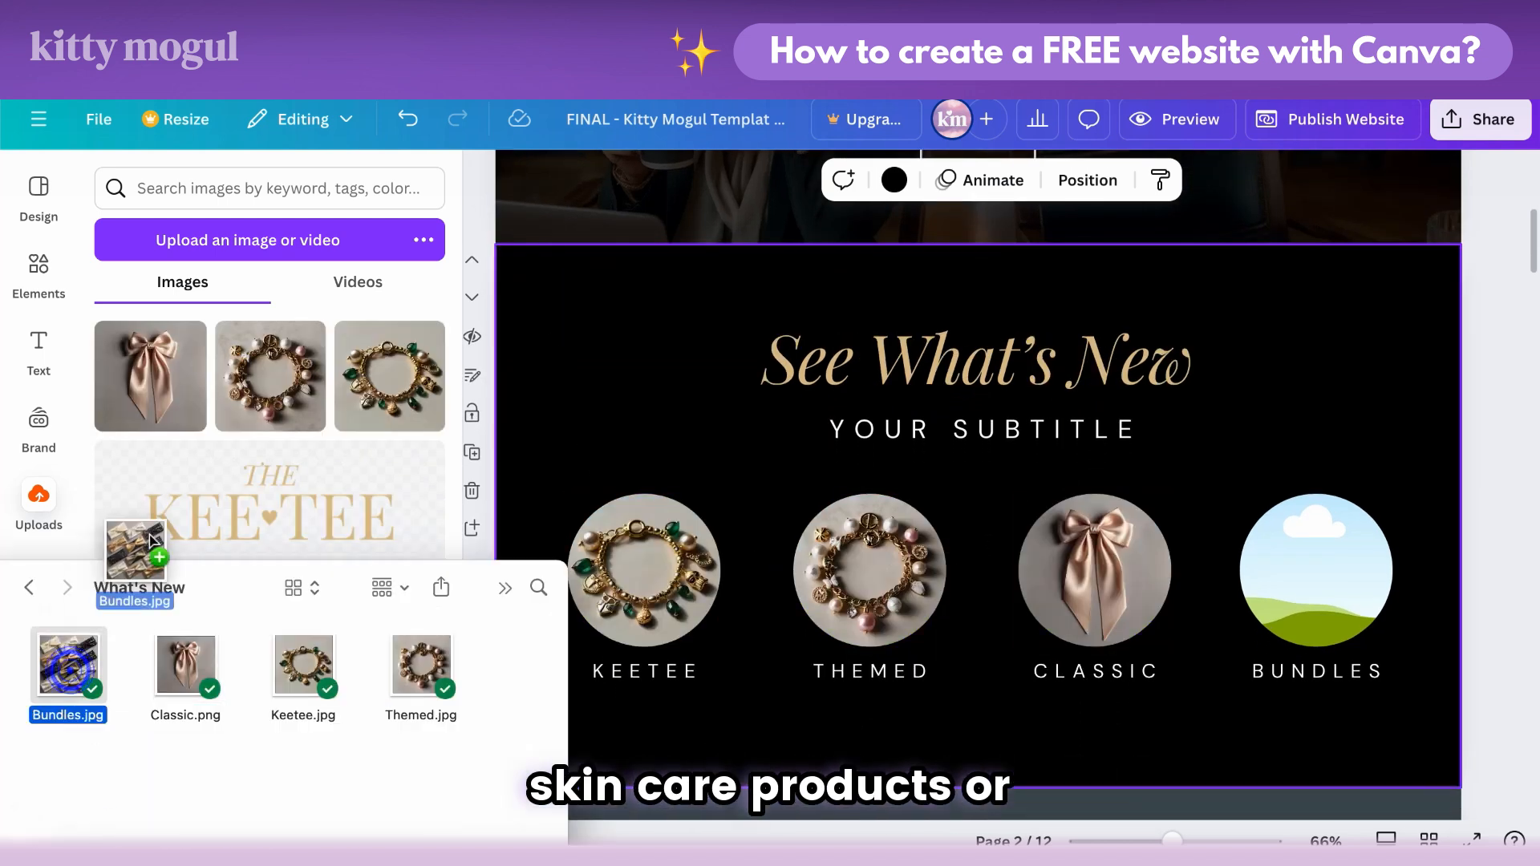
drag(150, 539, 153, 514)
drag(138, 387, 1308, 554)
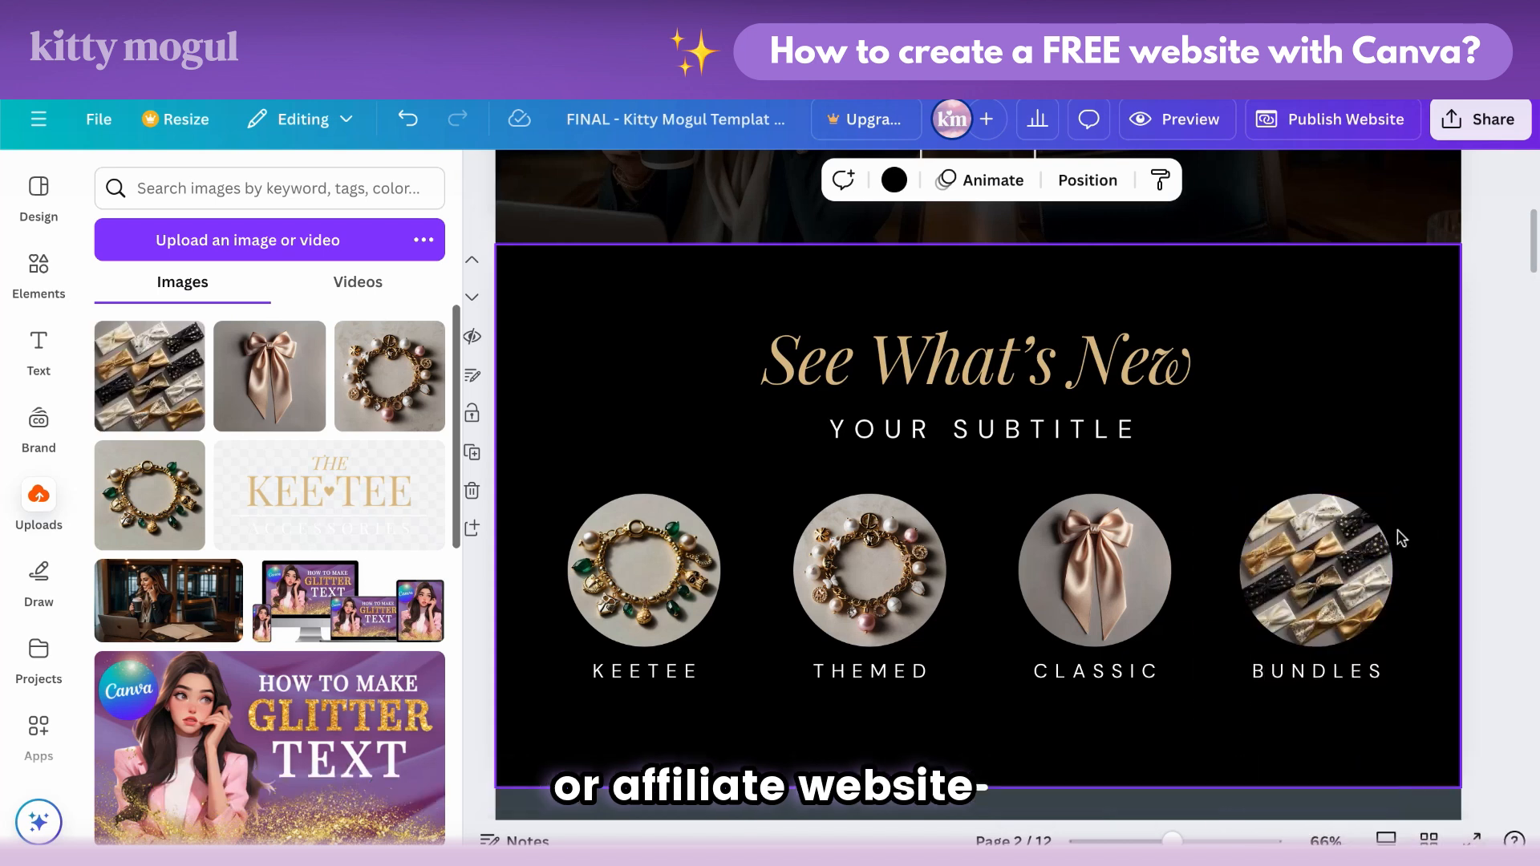
Step: Replace the YOUR SUBTITLE text under the See What's New heading with CURATE YOUR PIECES
click(1075, 426)
key(Delete)
double_click(997, 431)
text(CURATE)
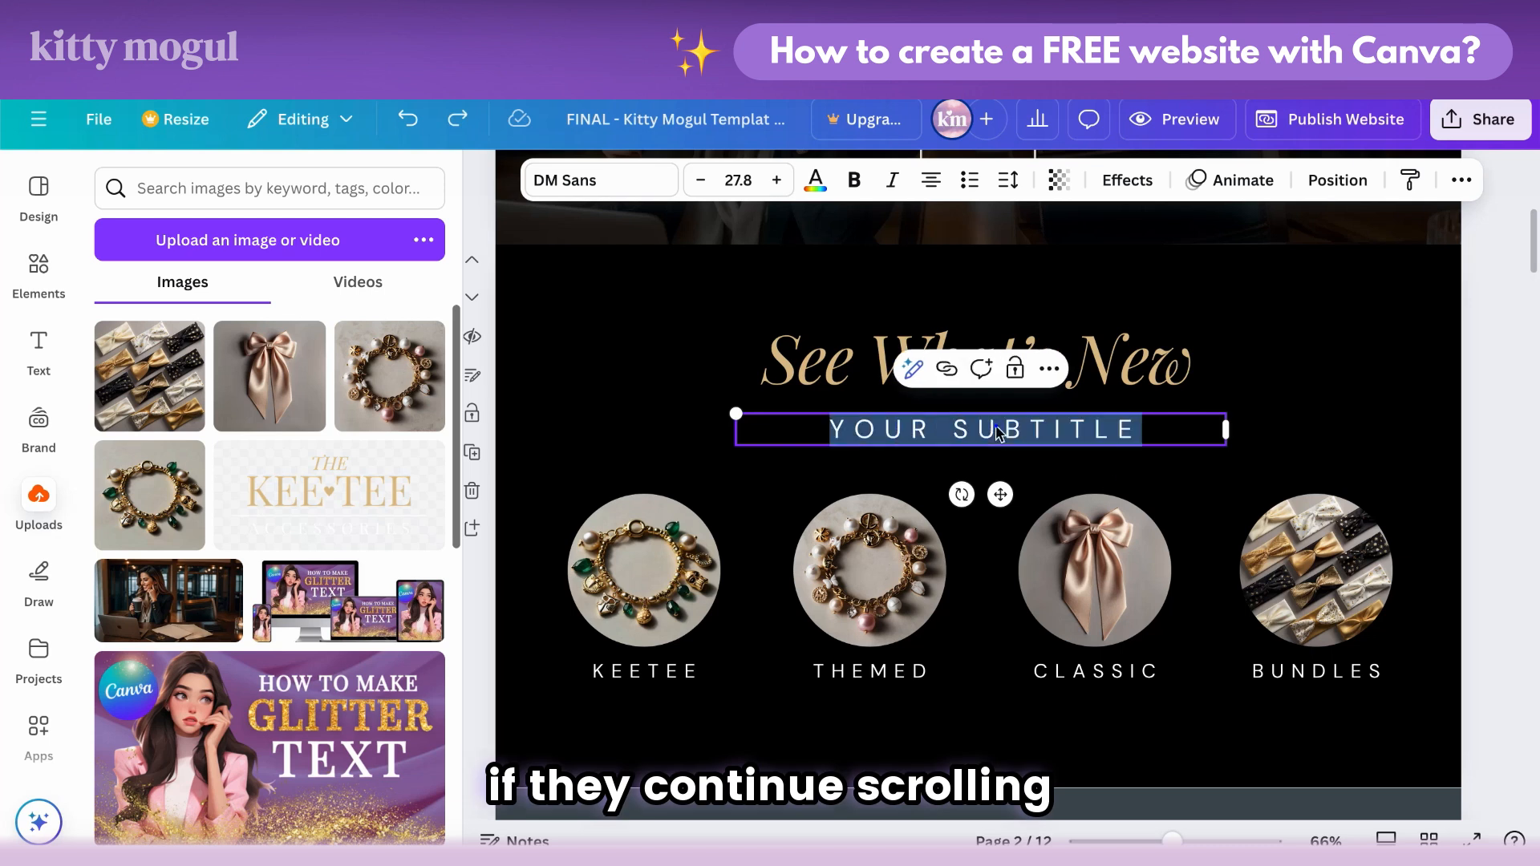
text(CURAT)
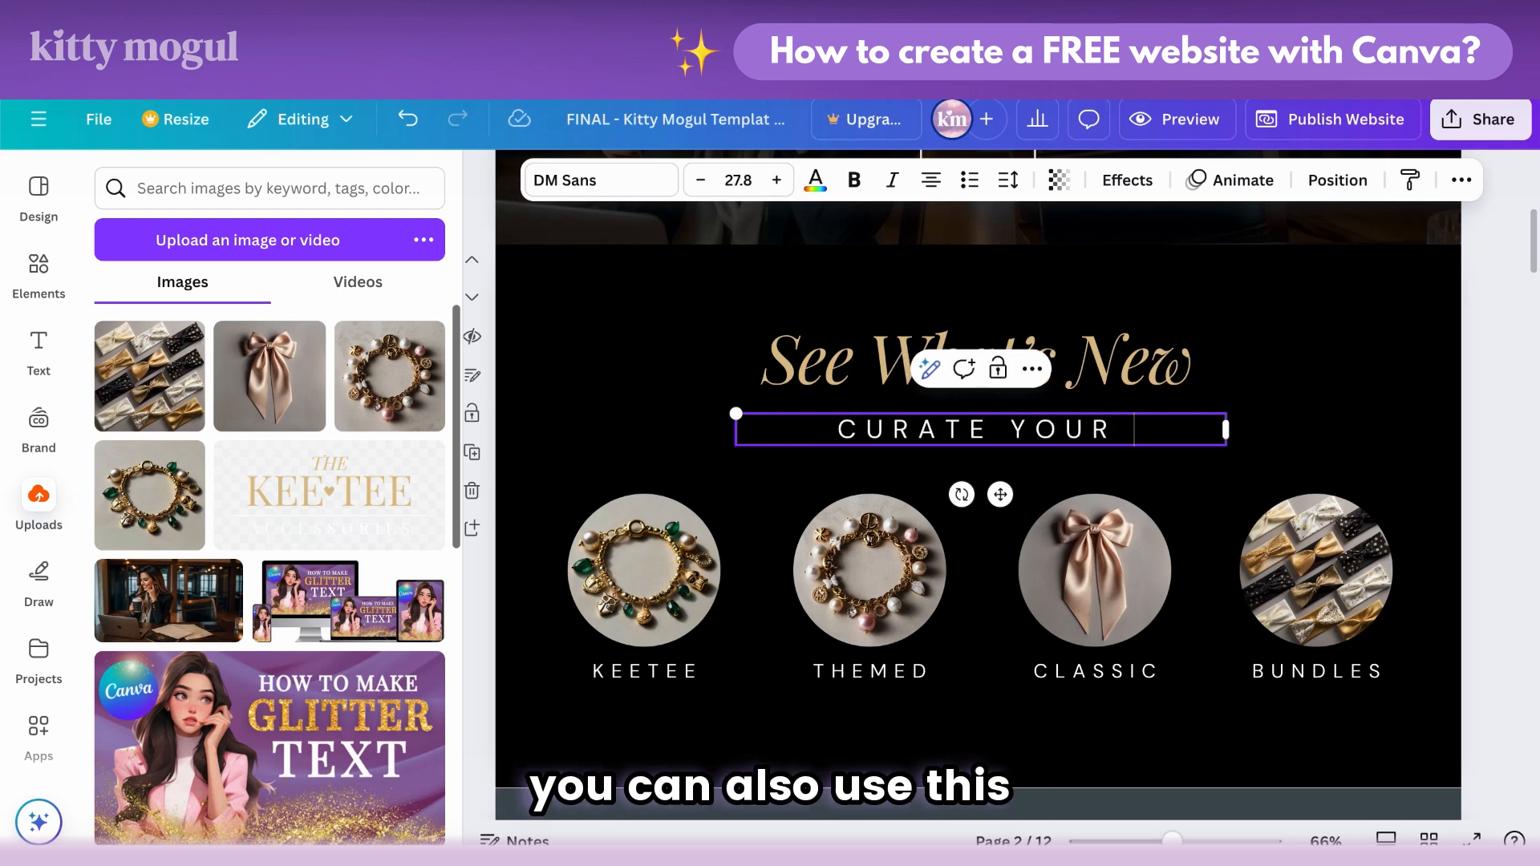
click(1268, 473)
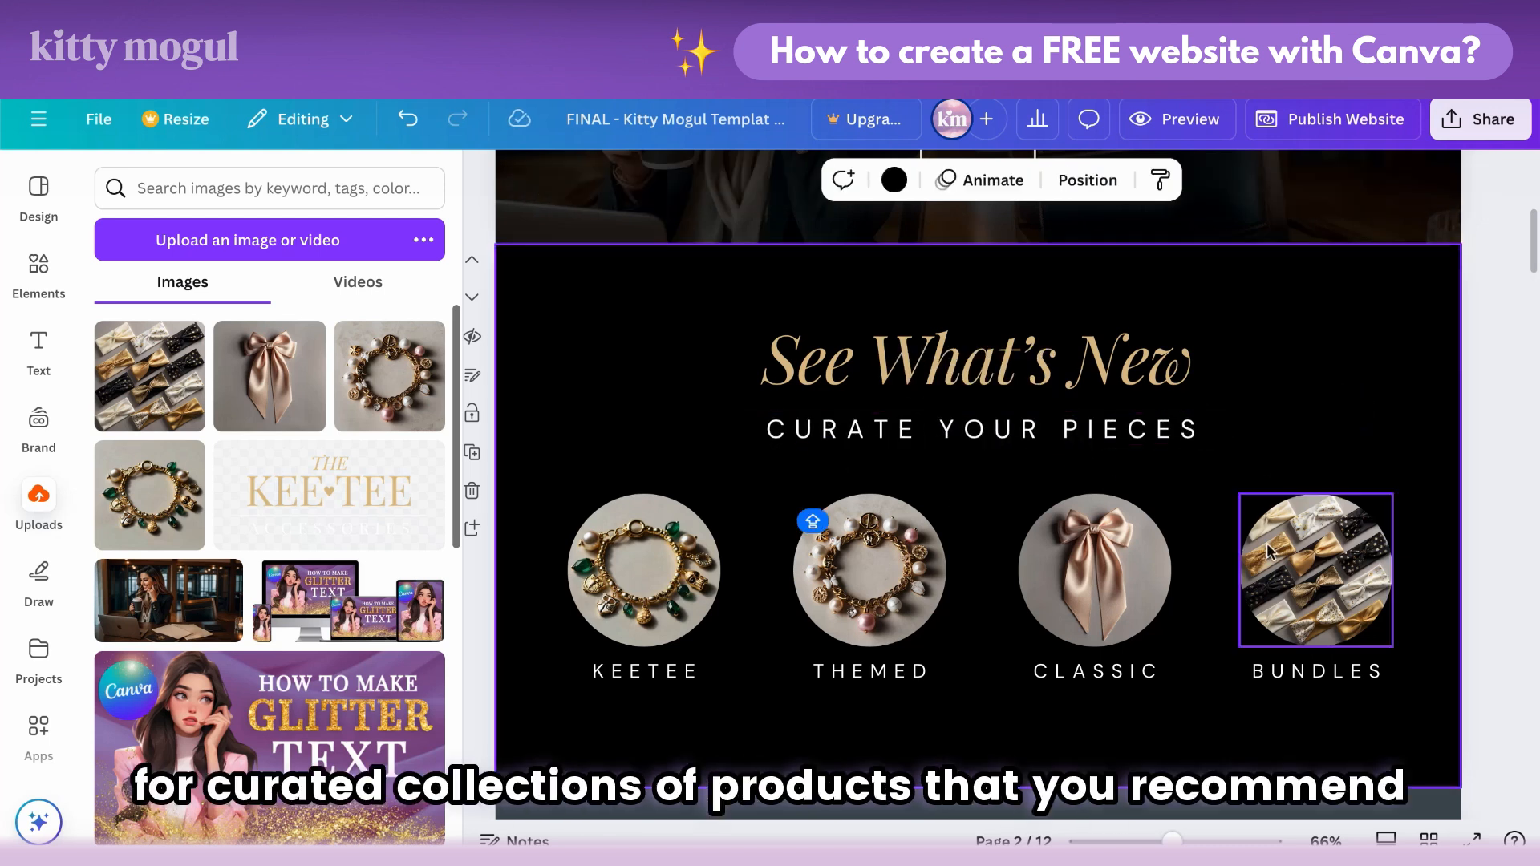
Step: Preview the See What's New section and its four category circles in the desktop view
click(1214, 129)
scroll(1196, 385, down, 7)
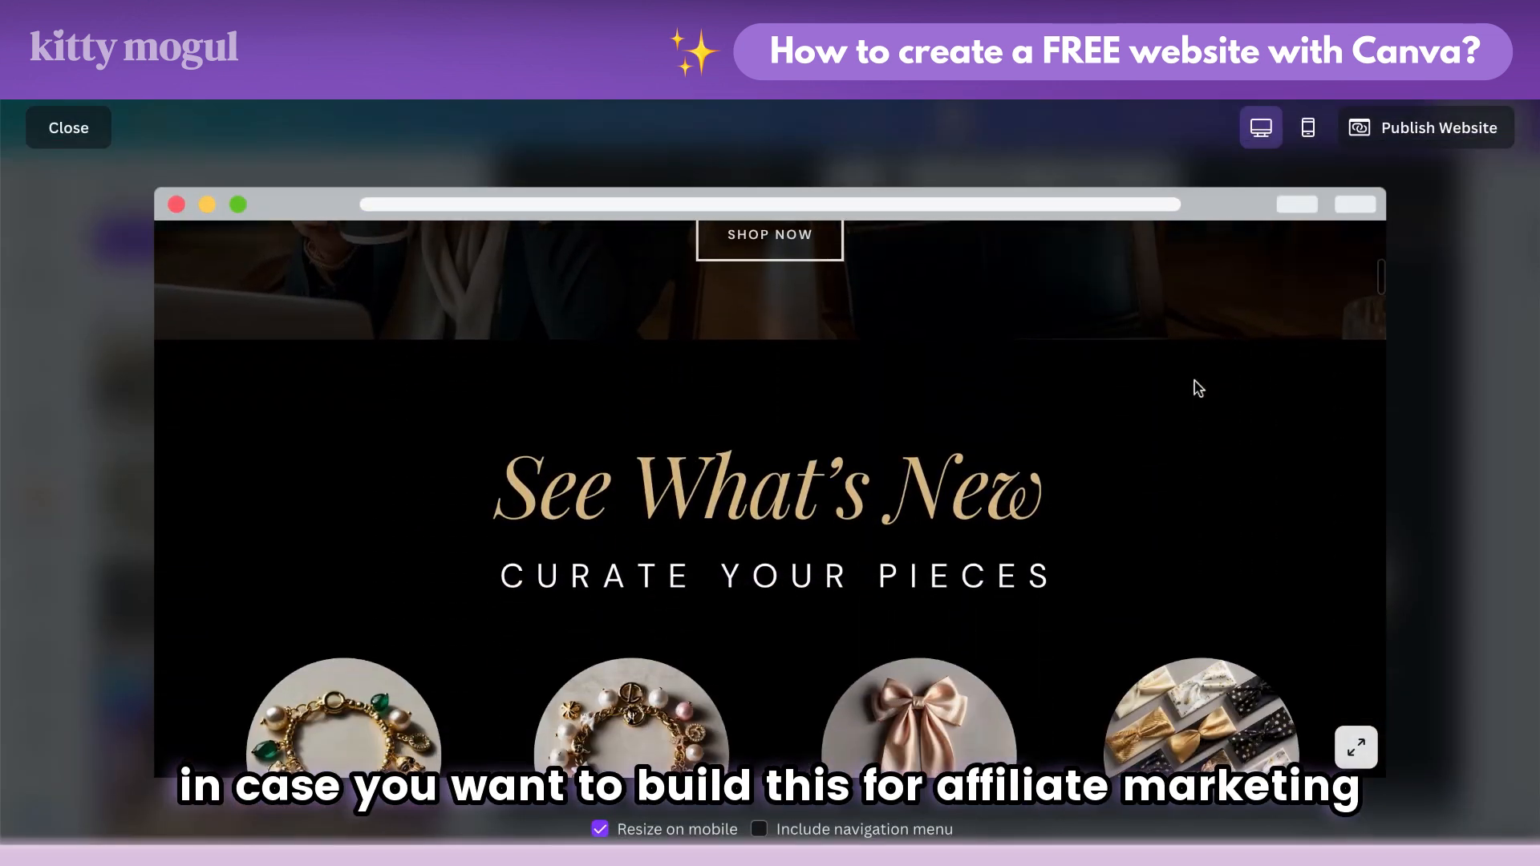
scroll(1199, 388, down, 3)
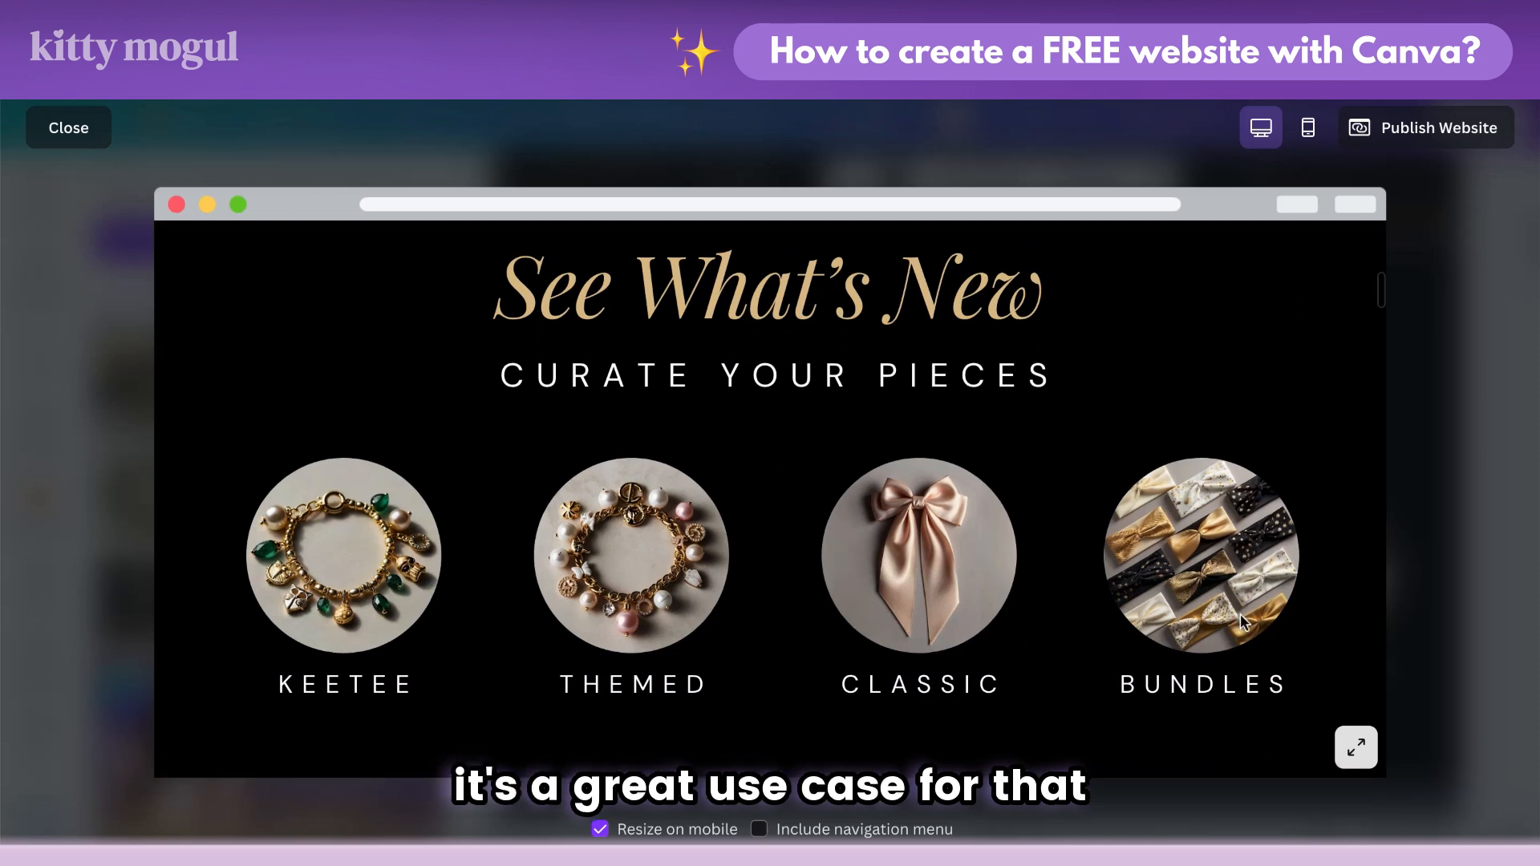
key(Escape)
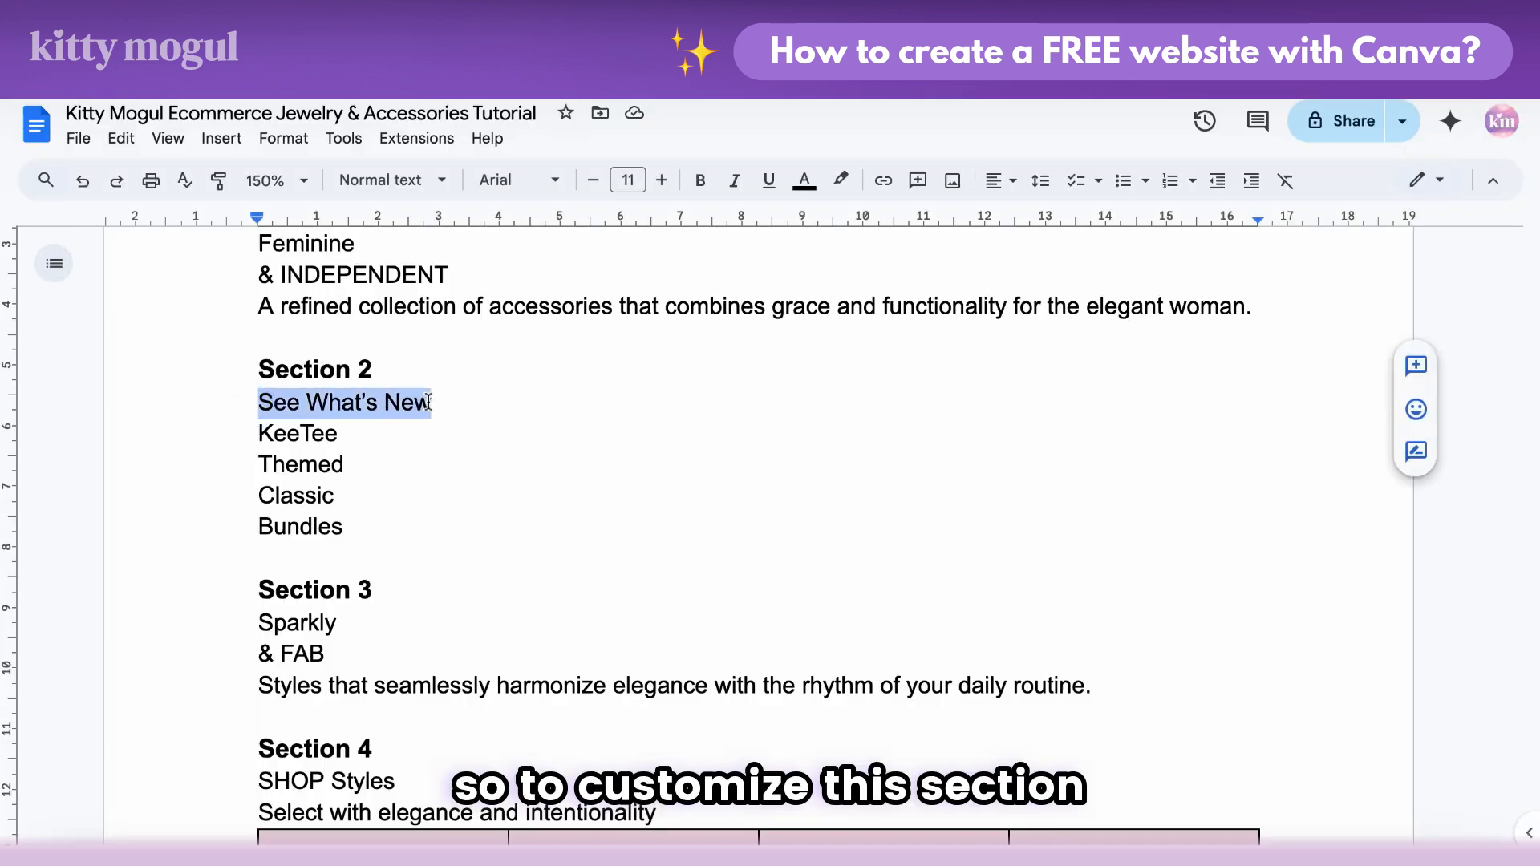
Step: Copy "See What's New" from Section 2 of the Google Docs document and replace the Pretty Title heading in Canva with it
right_click(428, 401)
click(436, 353)
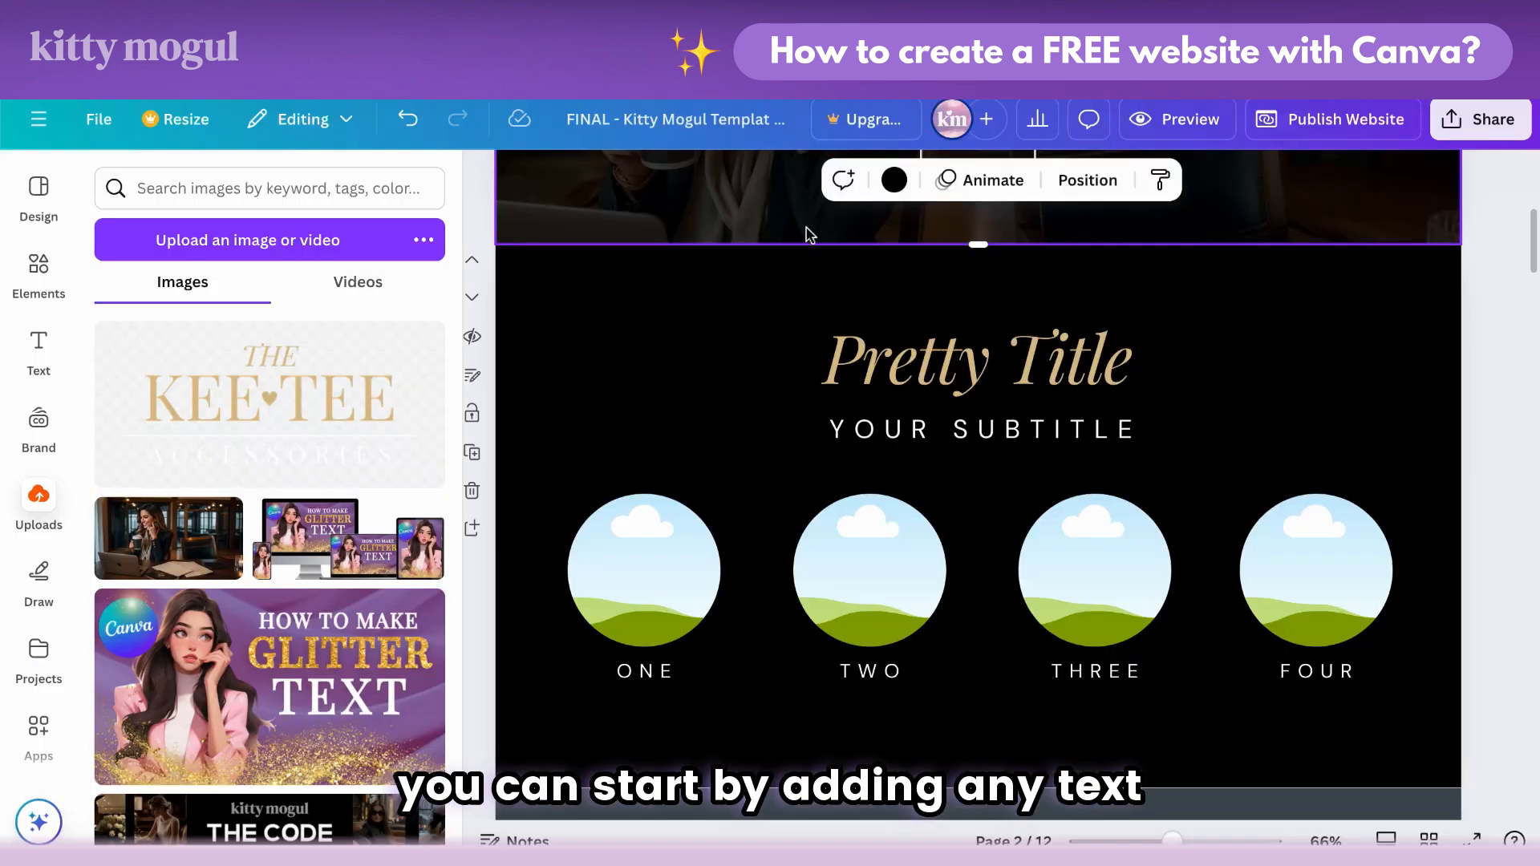
click(852, 369)
double_click(852, 365)
right_click(852, 329)
click(871, 463)
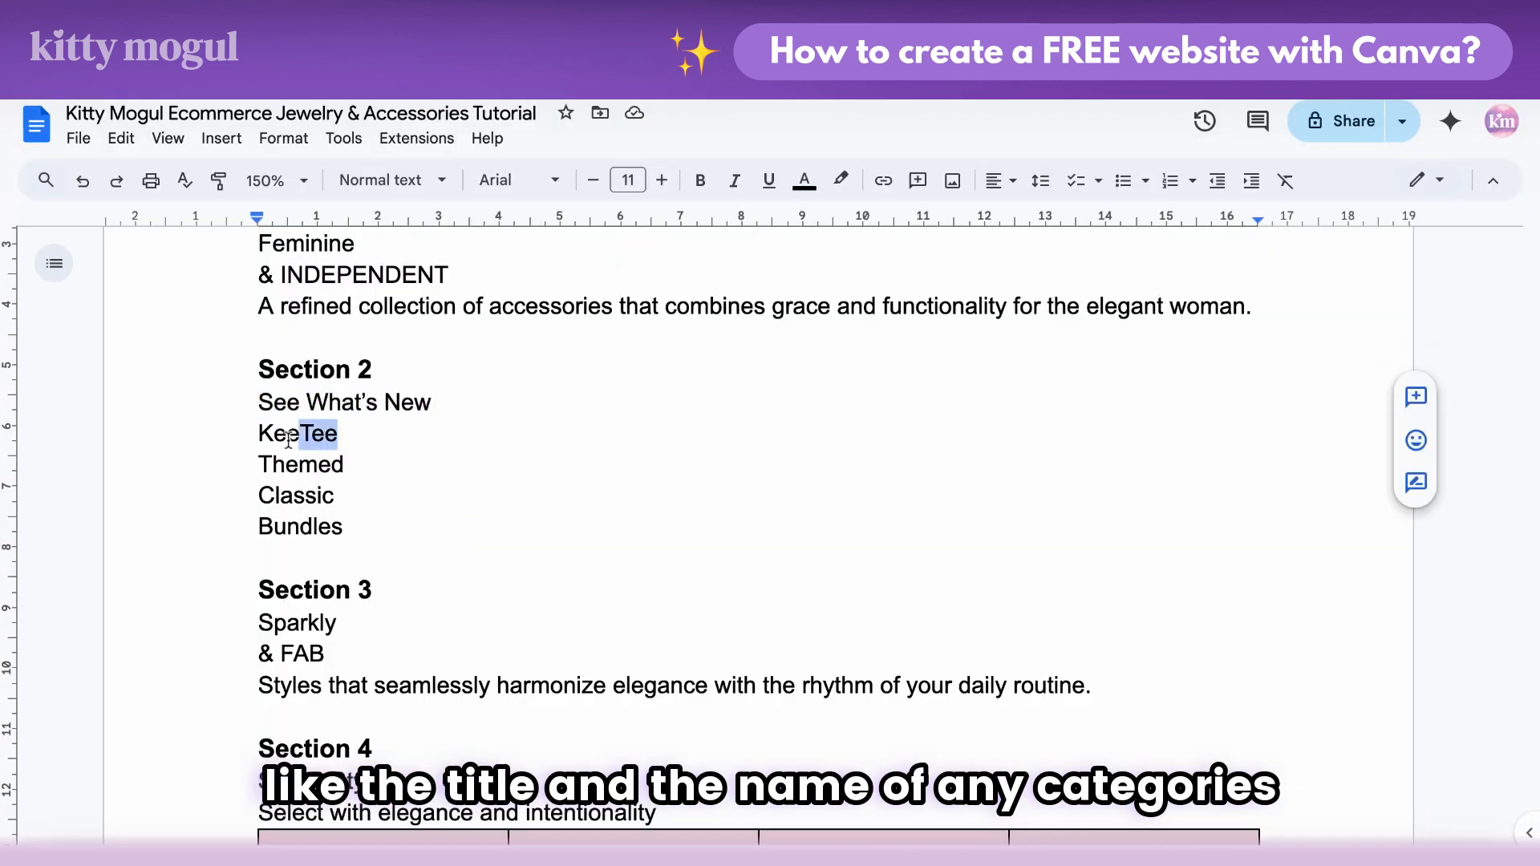
Step: Replace the circle labels ONE to FOUR with KeeTee, Themed, Classic and Bundles, copied from Section 2 of the Google Docs document
right_click(288, 440)
click(319, 353)
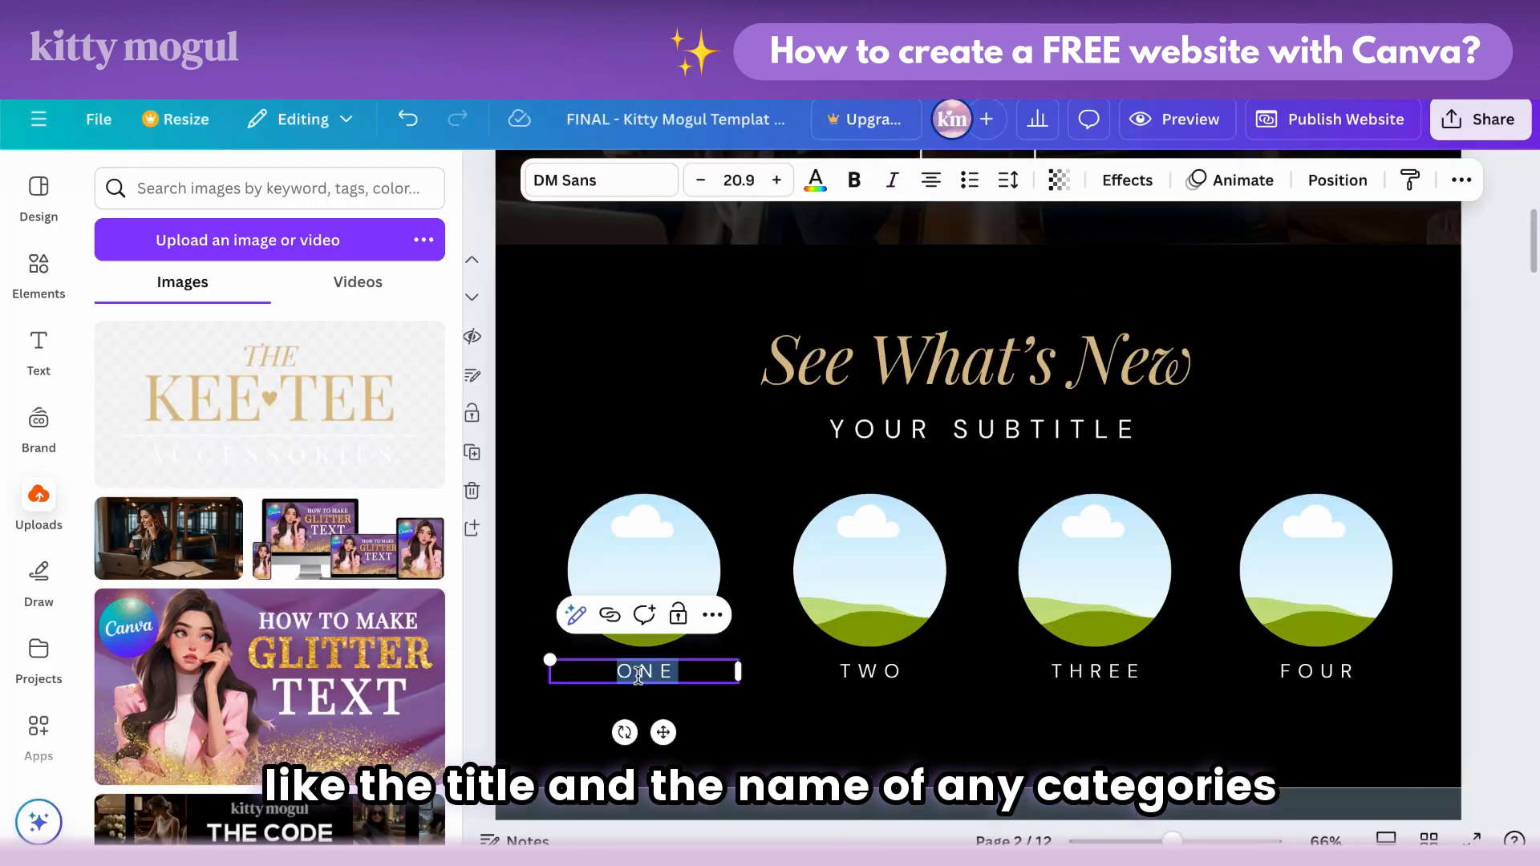
key(super+v)
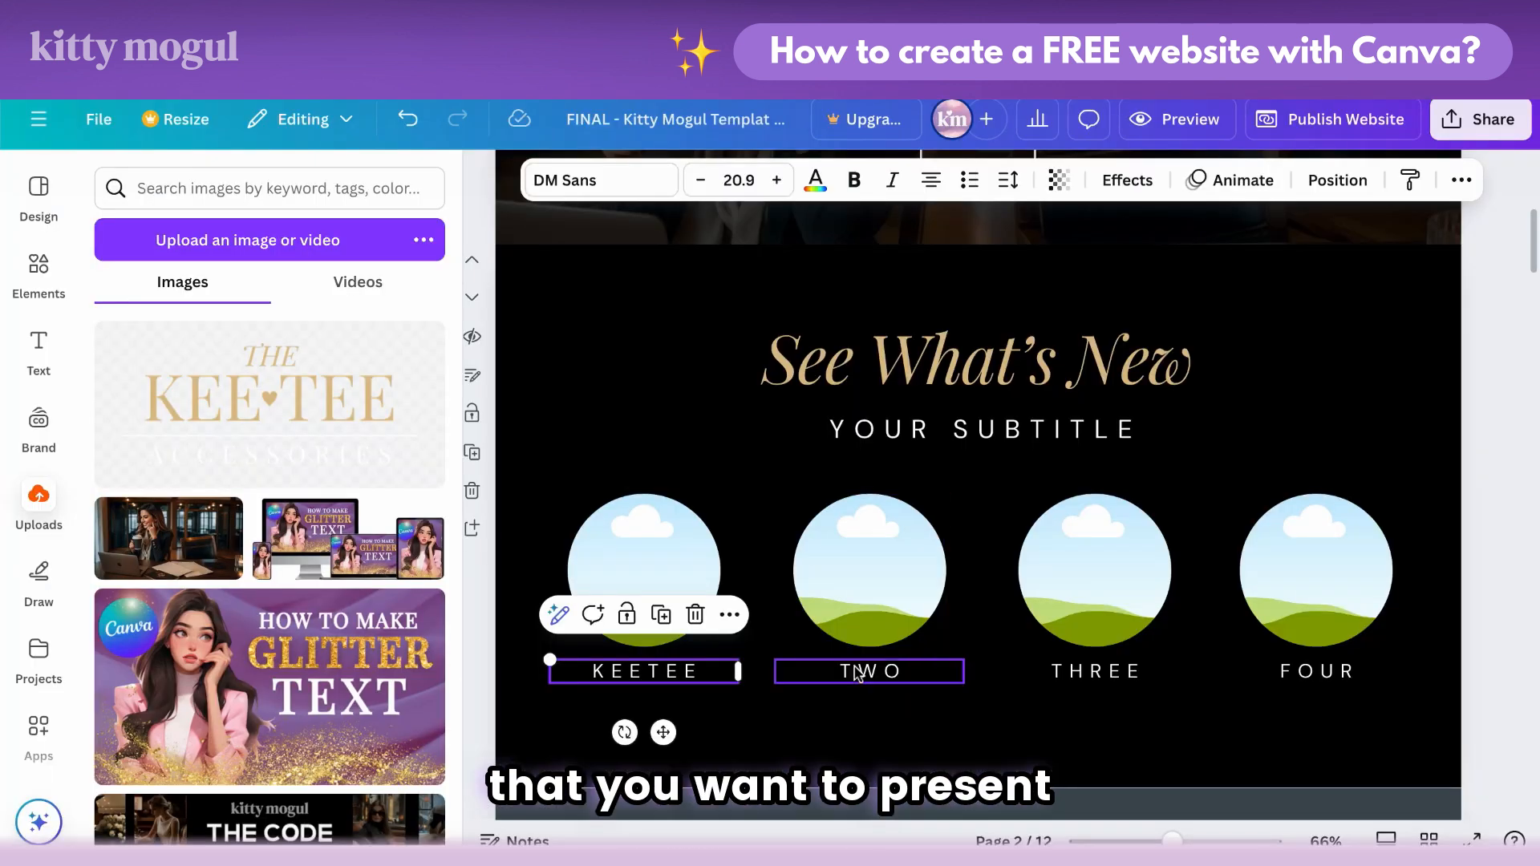
key(super+v)
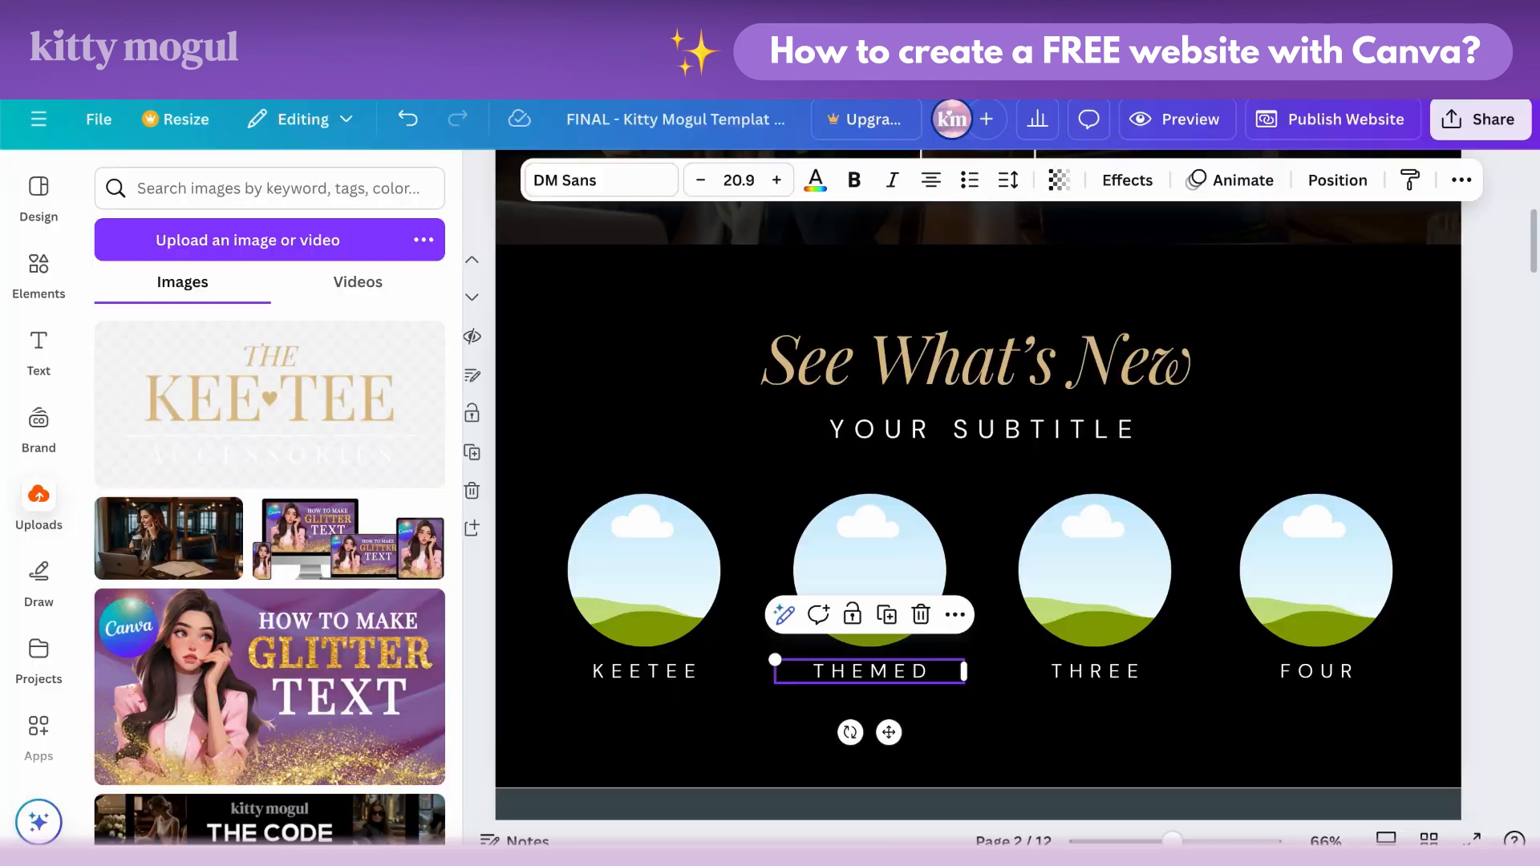
right_click(1072, 671)
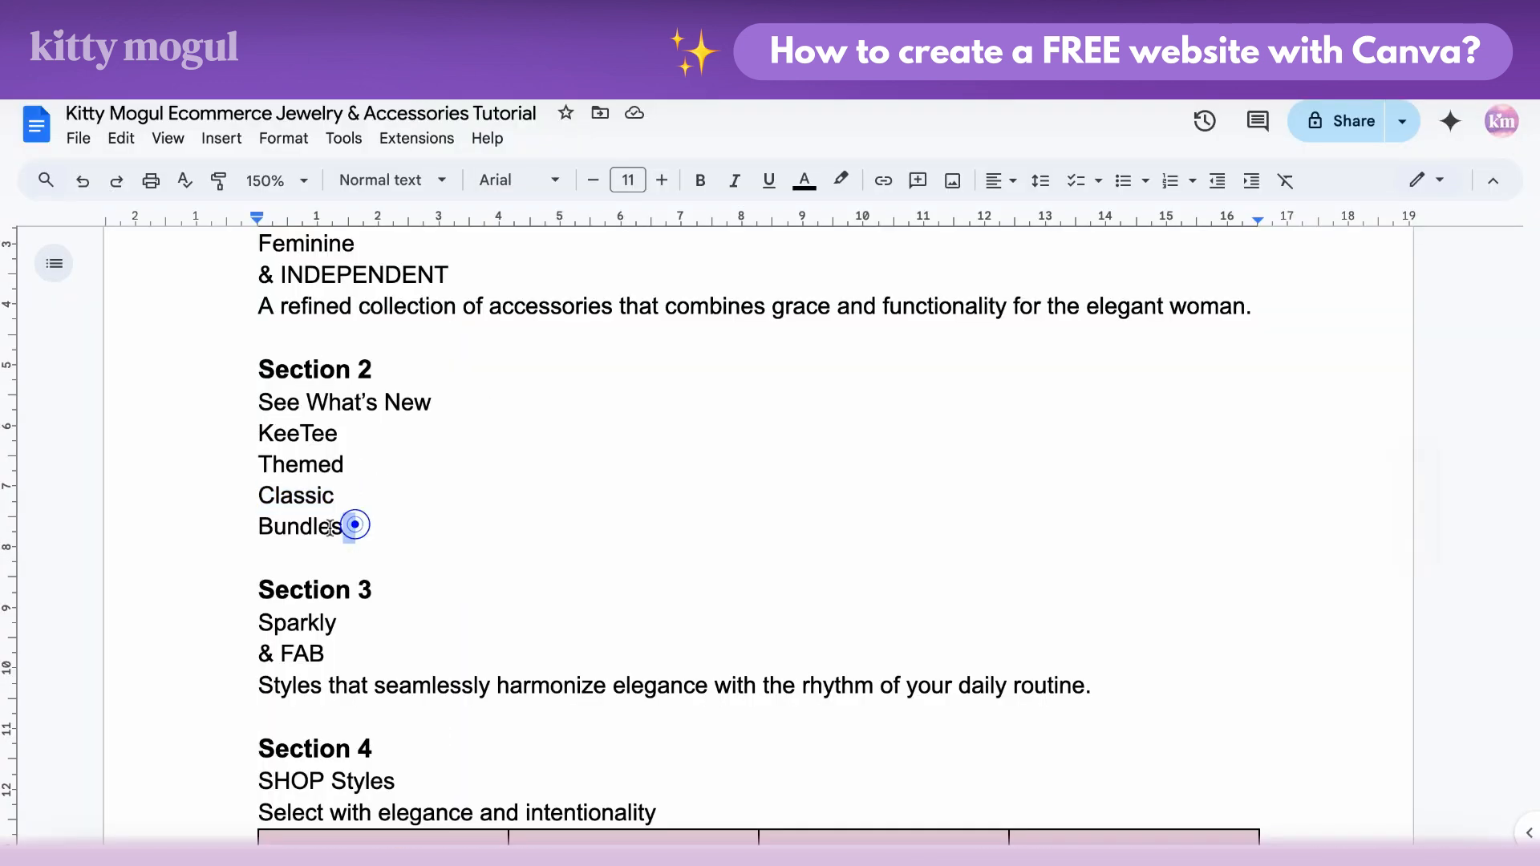
double_click(354, 522)
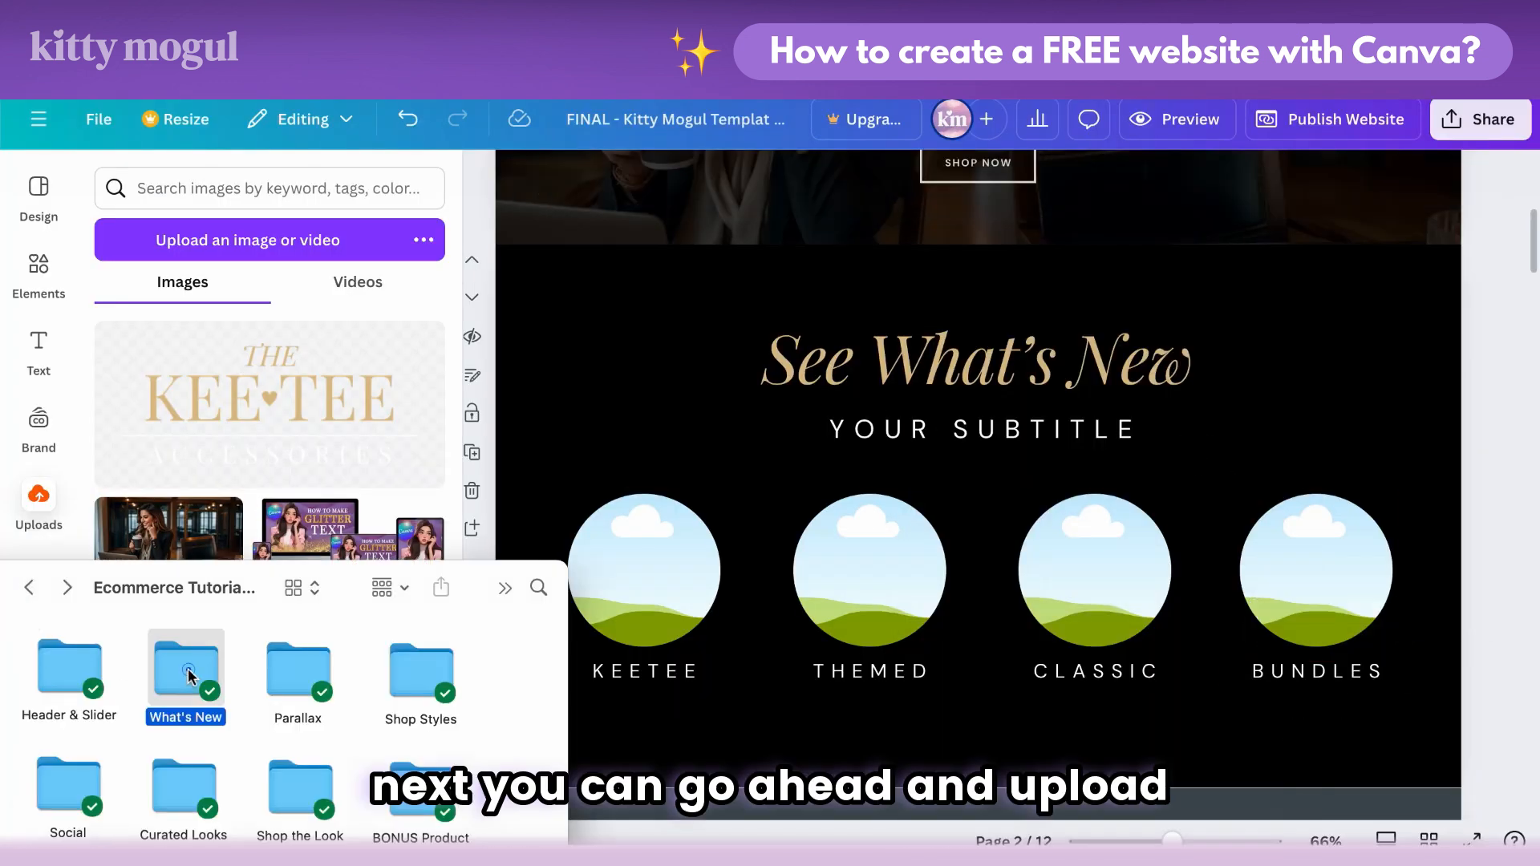
Step: Upload Keetee.jpg from the What's New folder, place it in the KEETEE circle frame and enlarge it slightly within the crop
double_click(189, 675)
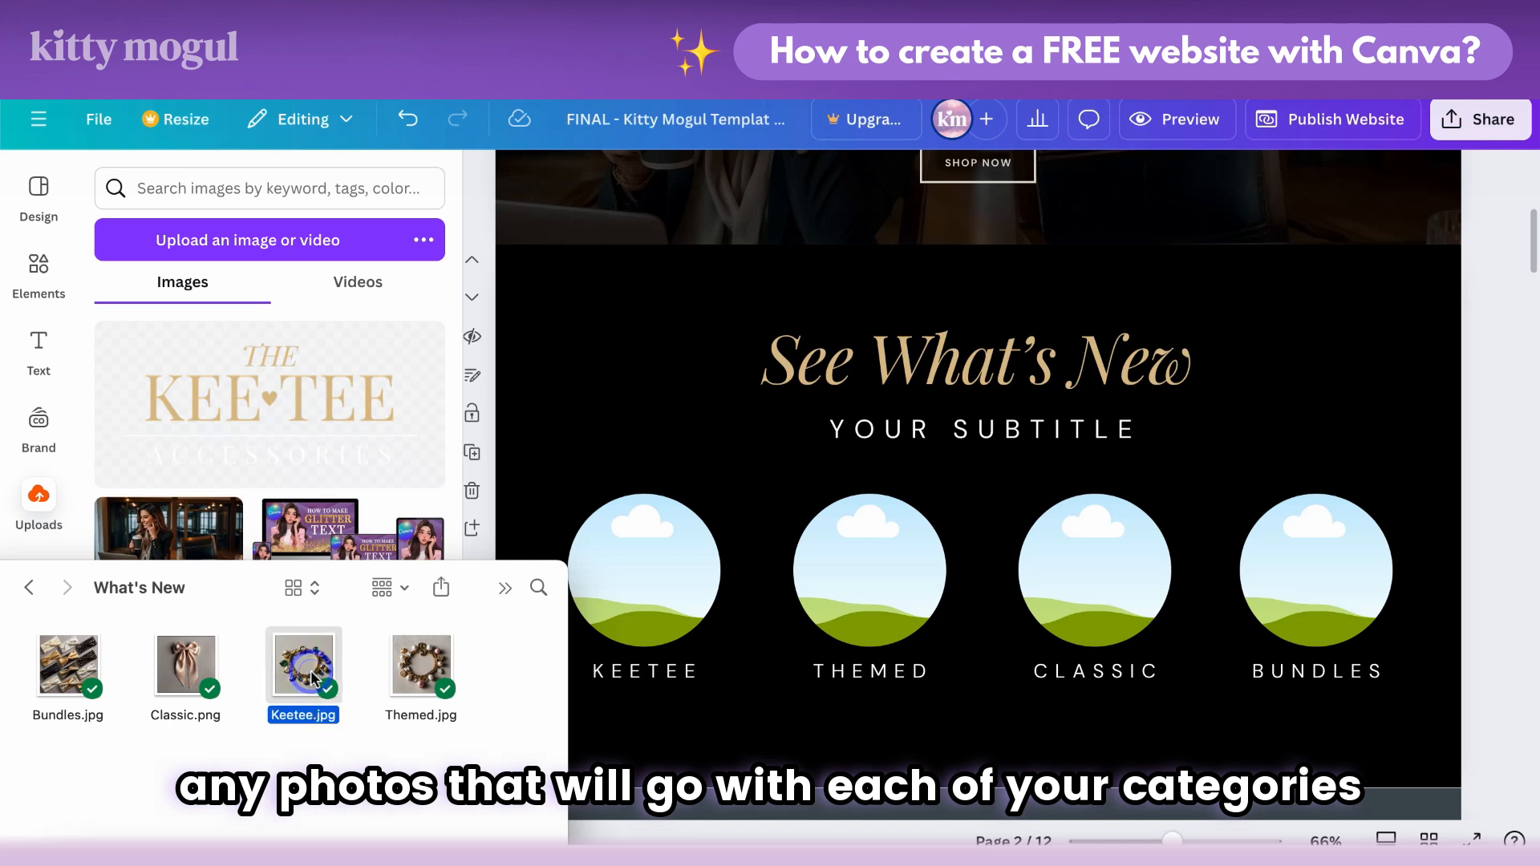
drag(313, 680, 345, 377)
click(549, 433)
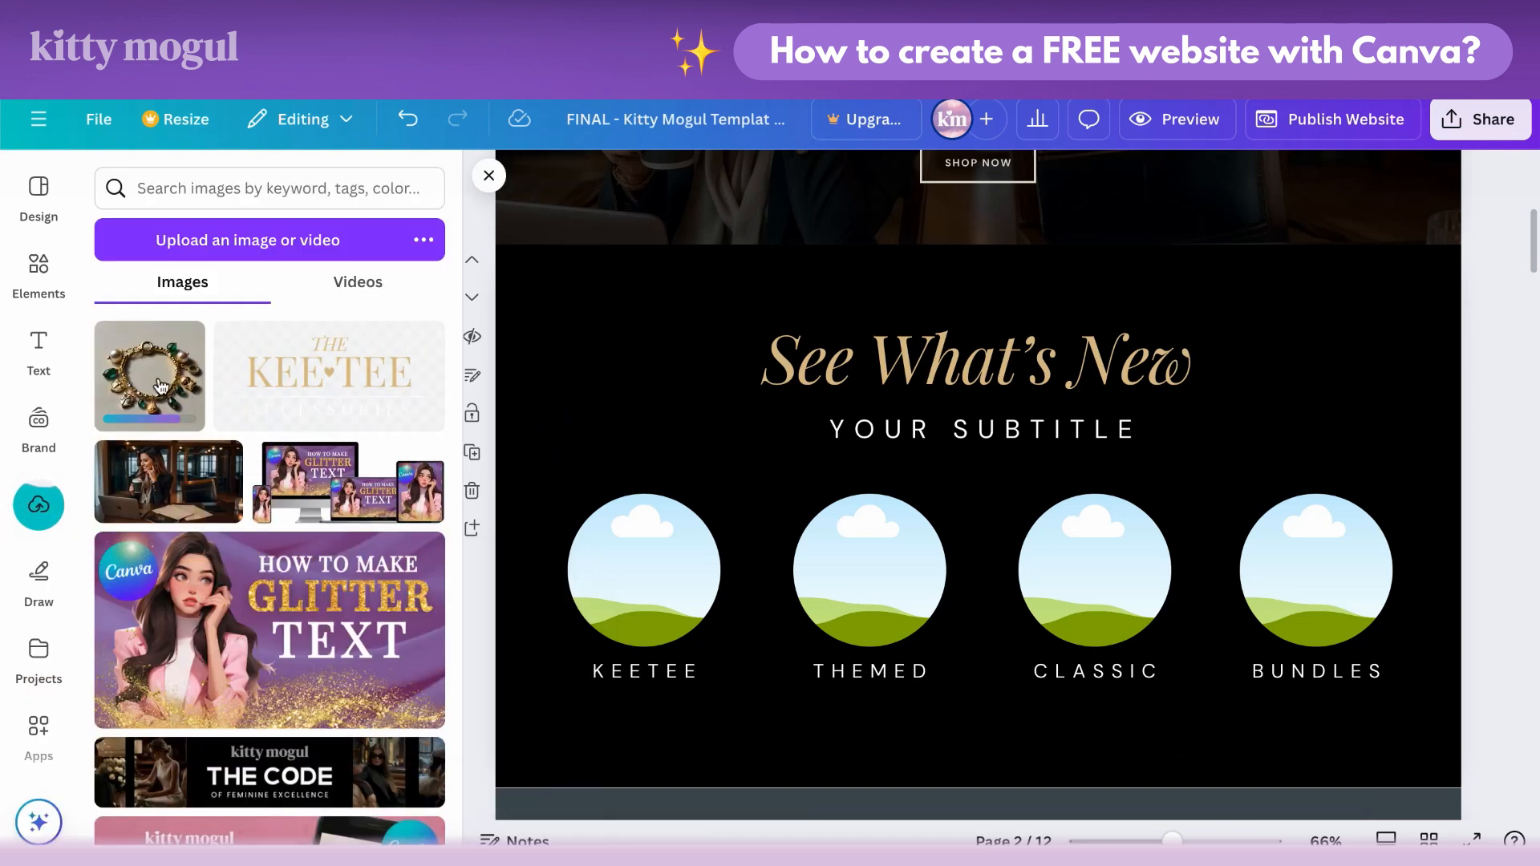
drag(161, 386, 626, 568)
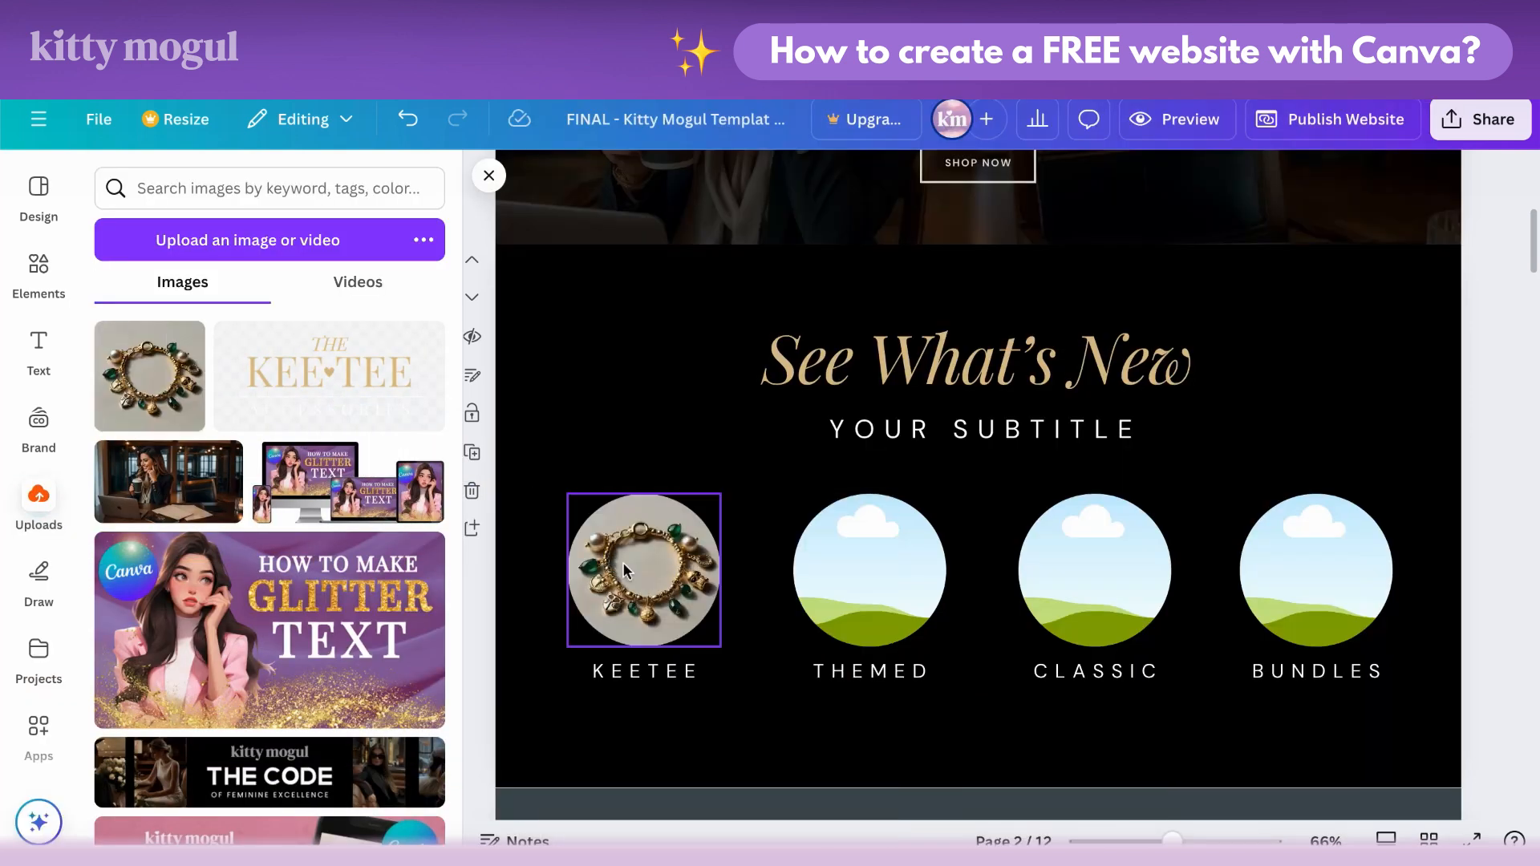
double_click(627, 568)
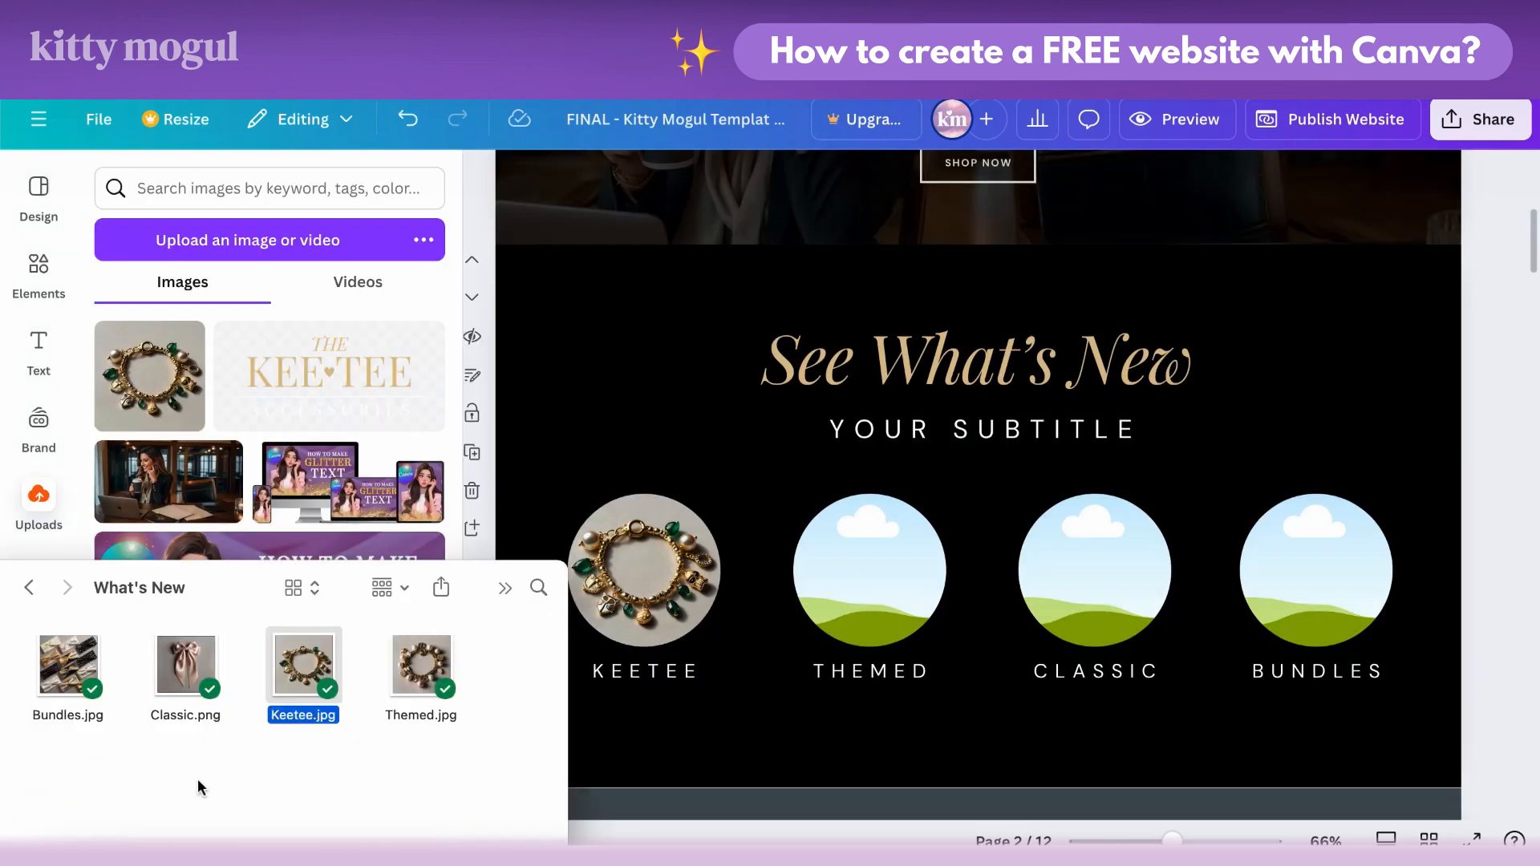
Step: Upload Themed.jpg, Classic.png and Bundles.jpg and place each one in the circle frame above its matching category label
click(423, 688)
drag(422, 687, 861, 560)
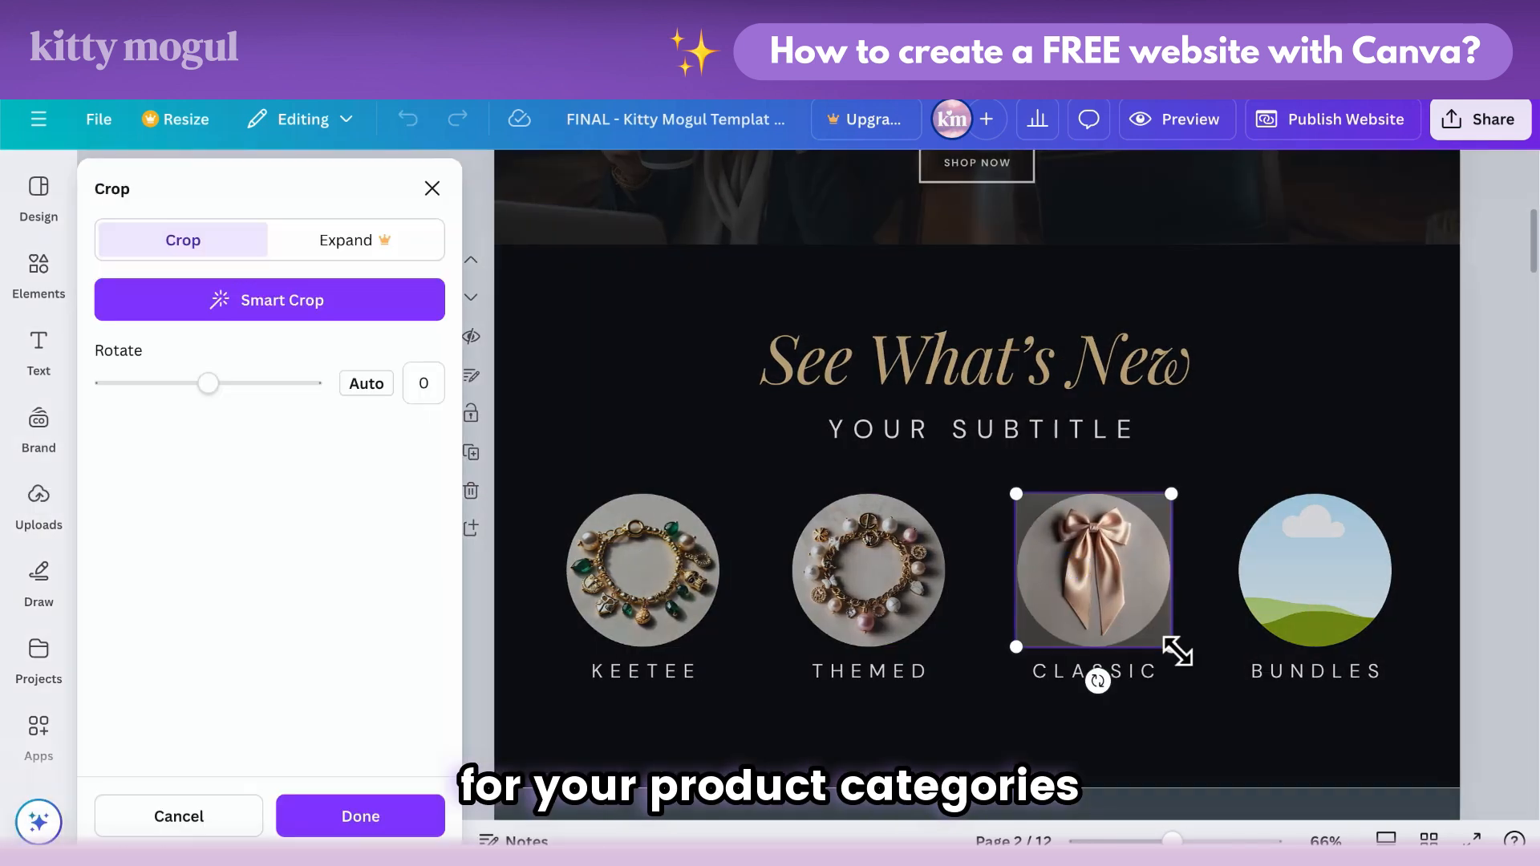
click(1212, 612)
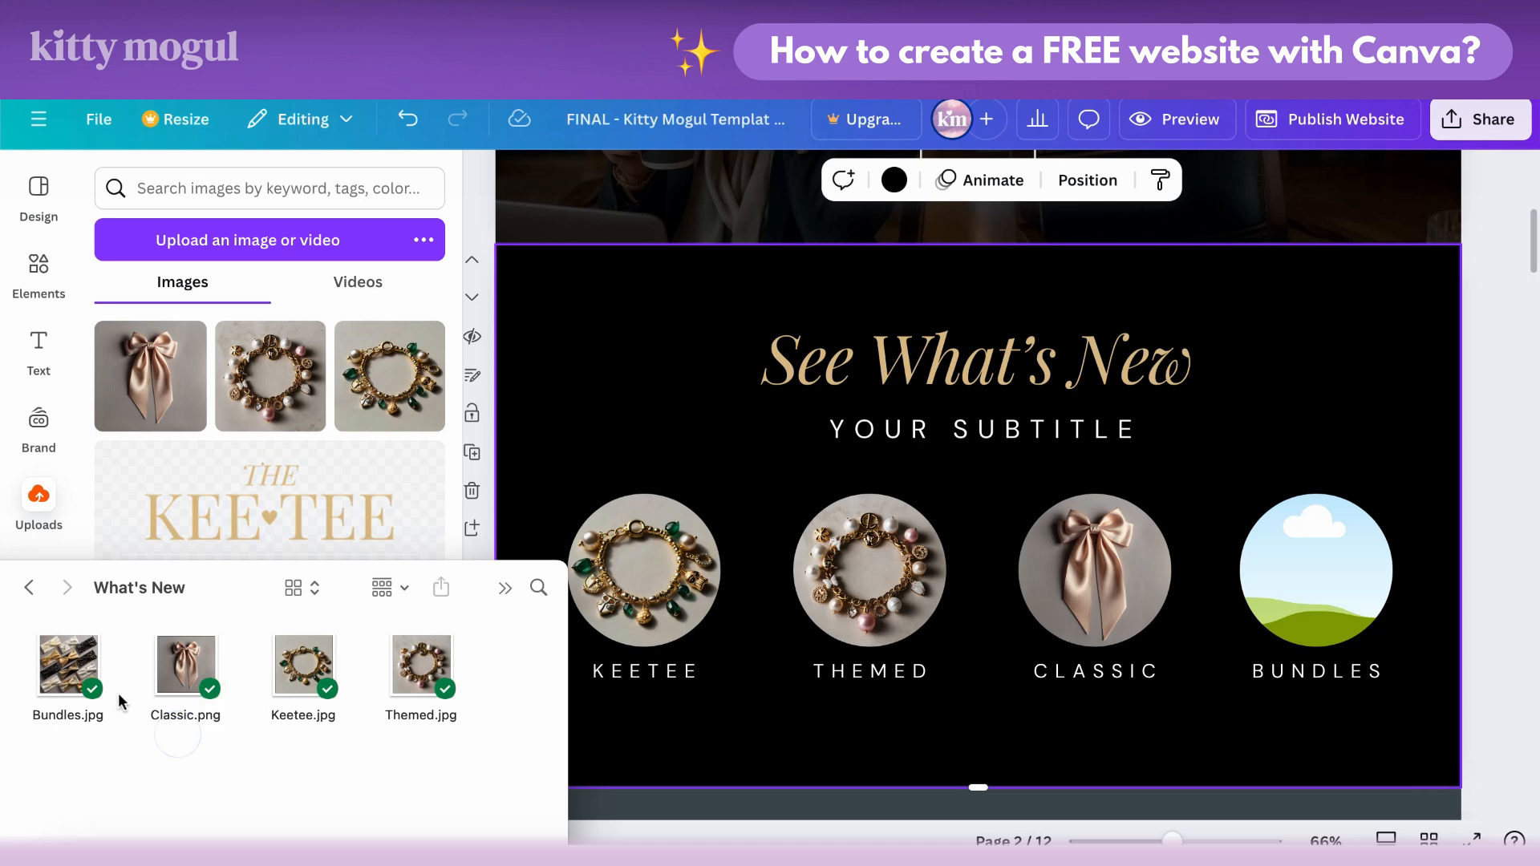
click(677, 718)
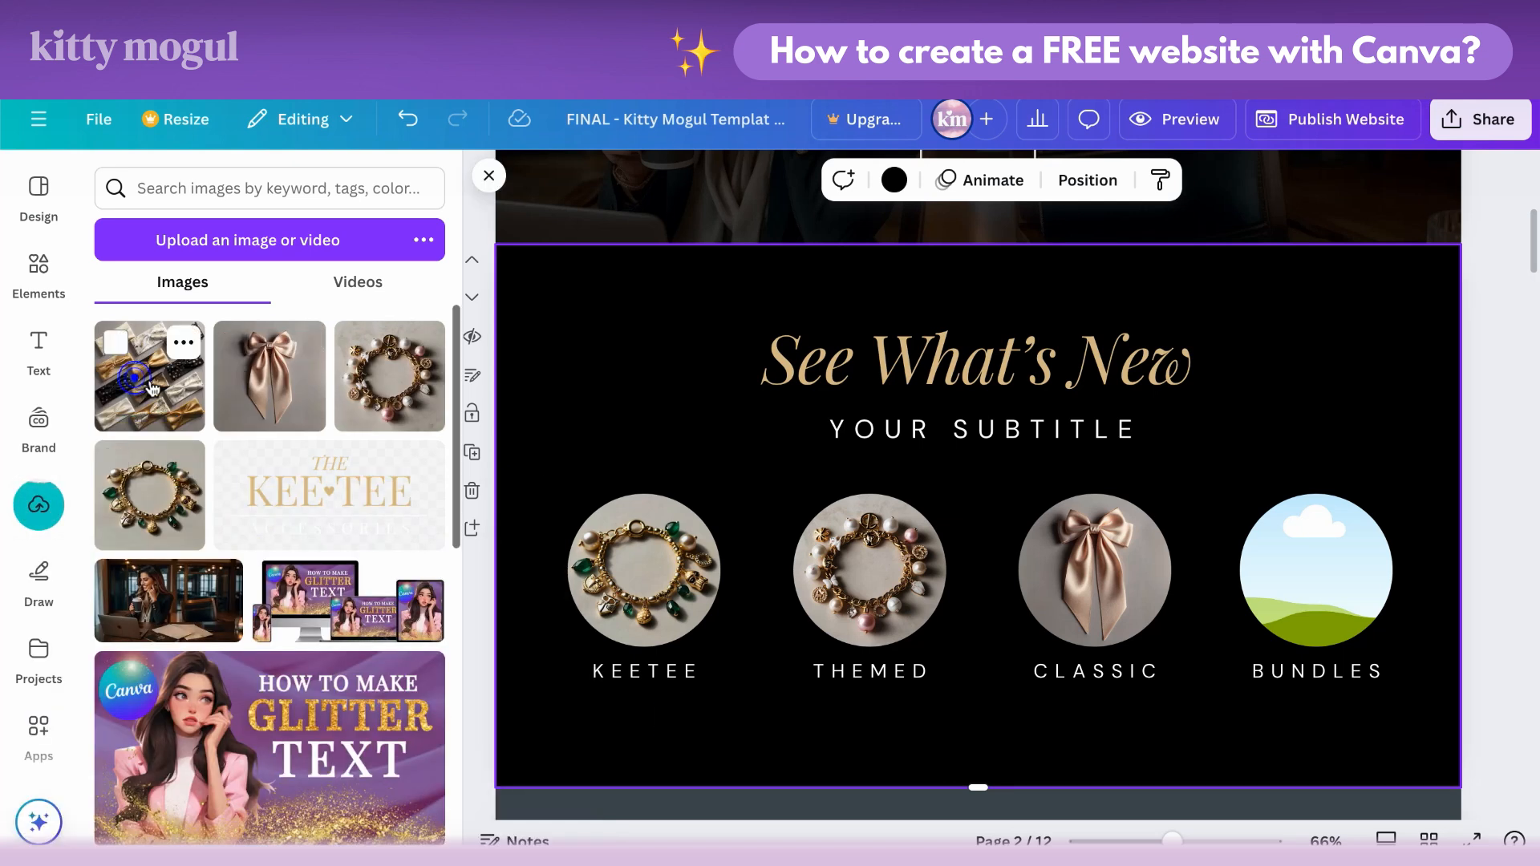
drag(149, 376, 1316, 569)
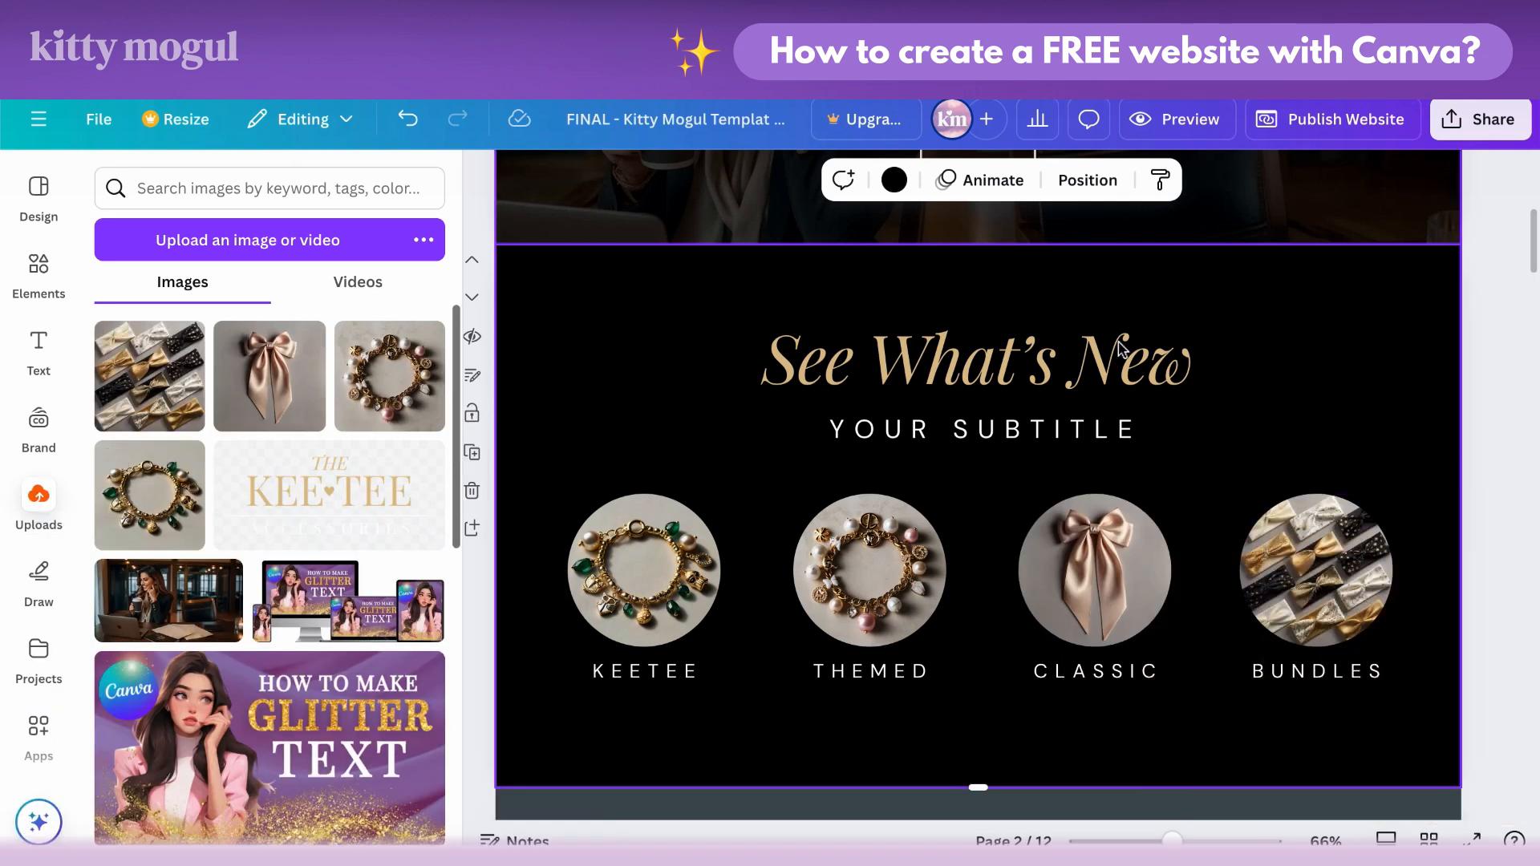
click(1061, 430)
key(Delete)
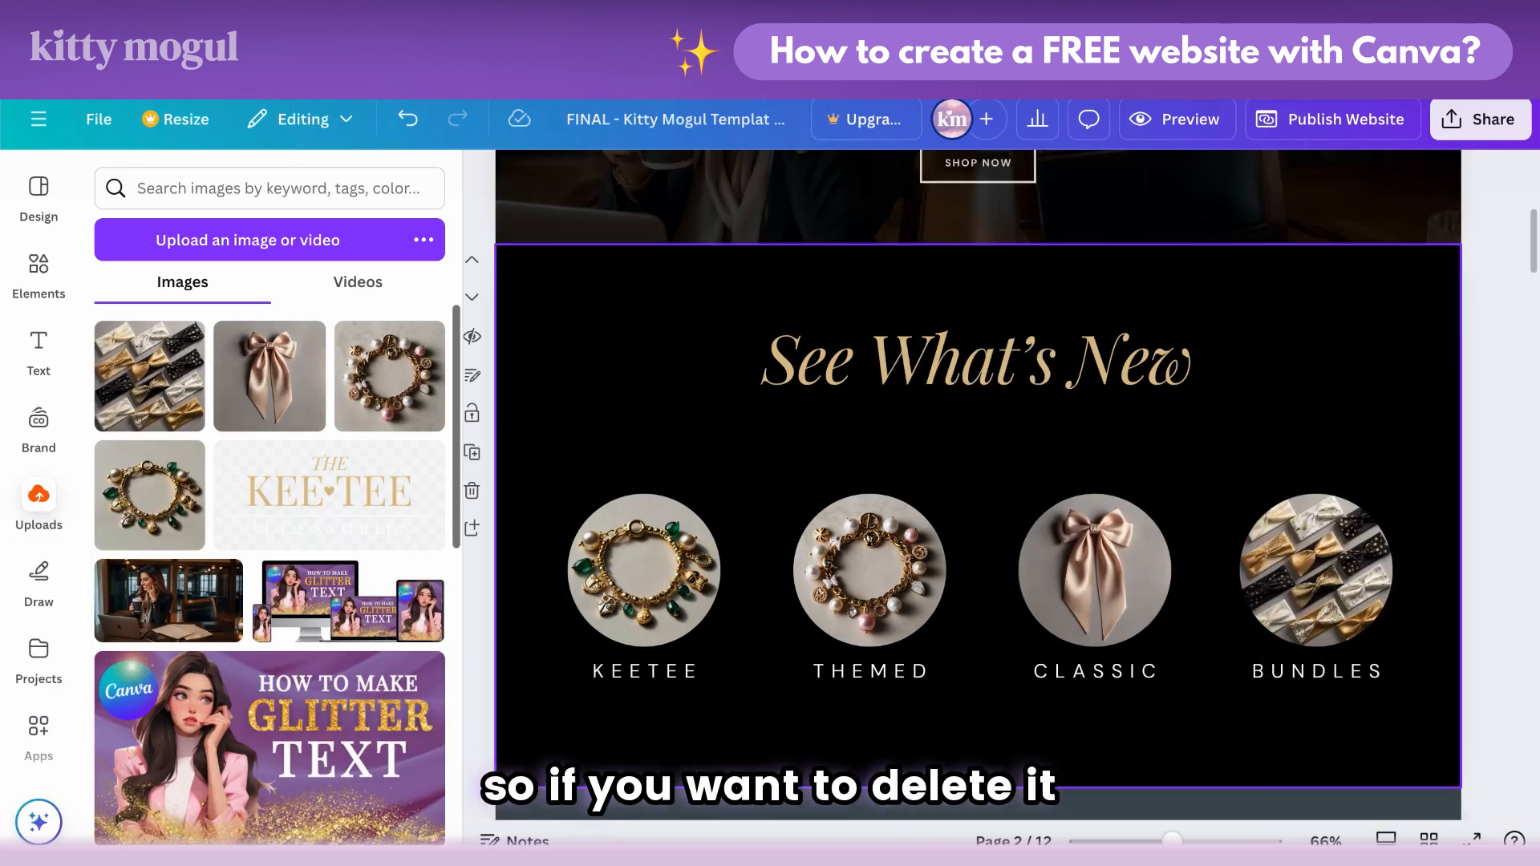
key(ctrl+z)
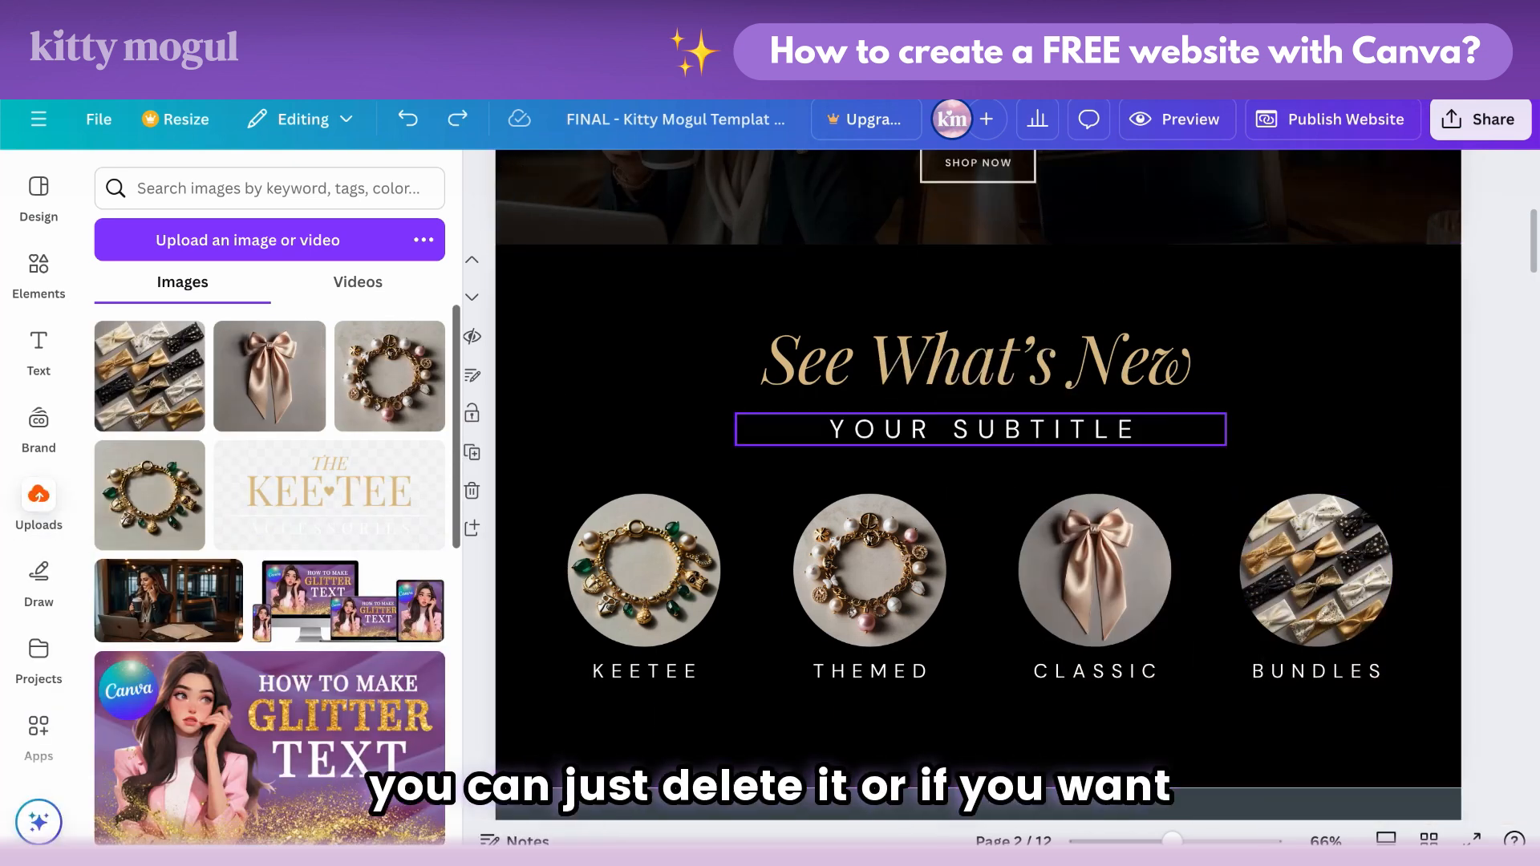
Step: Change the subtitle below the See What's New heading to CURATE YOUR PIECES
double_click(996, 432)
text(CURATE YOUR PIECES)
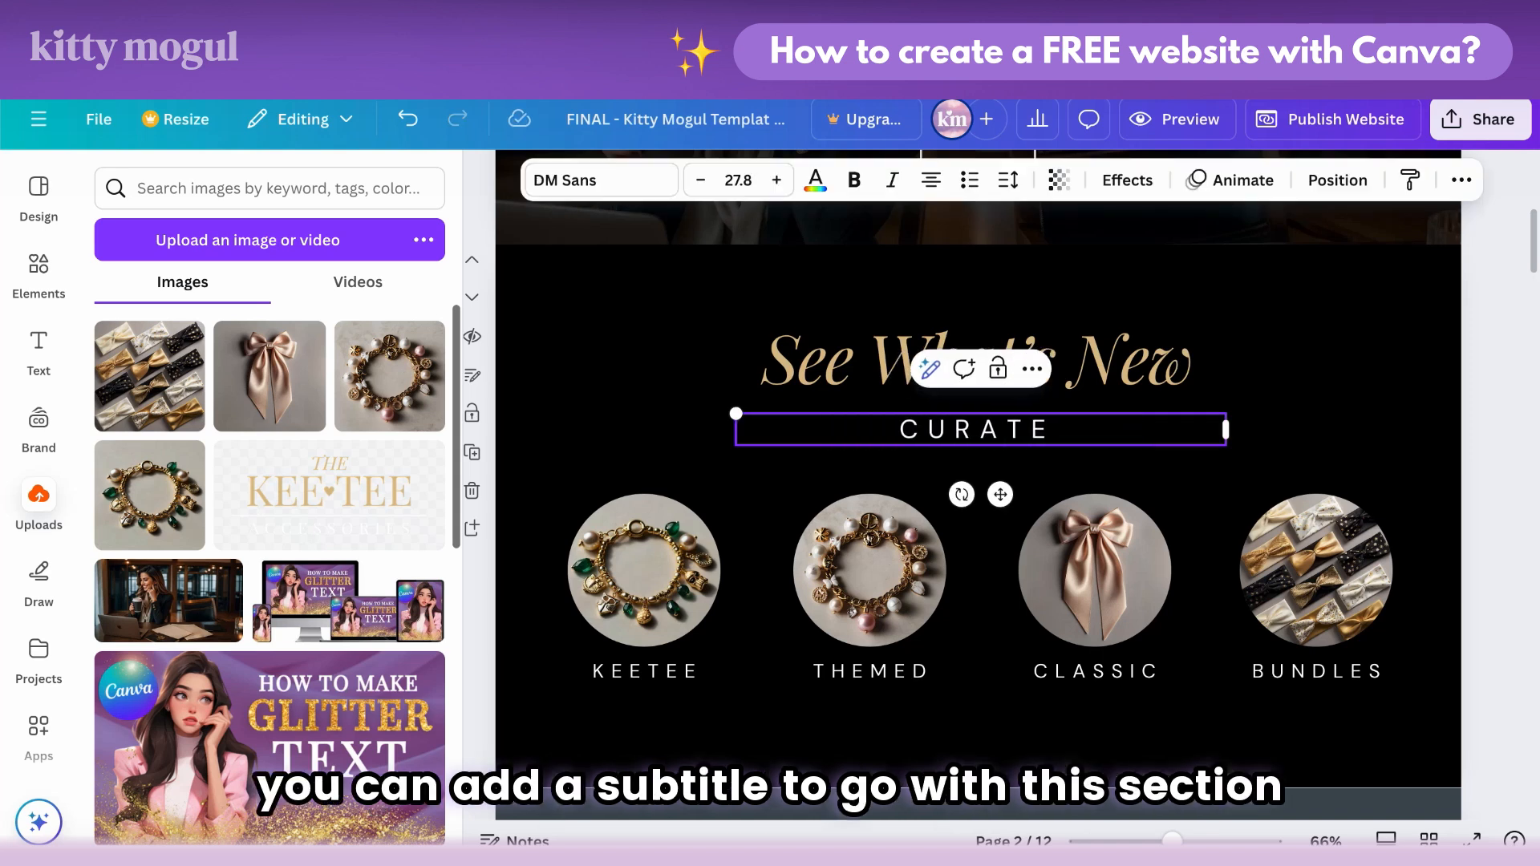
click(1349, 414)
Step: Preview the website in the desktop view to check the new subtitle and category images
click(1175, 118)
scroll(1196, 385, down, 5)
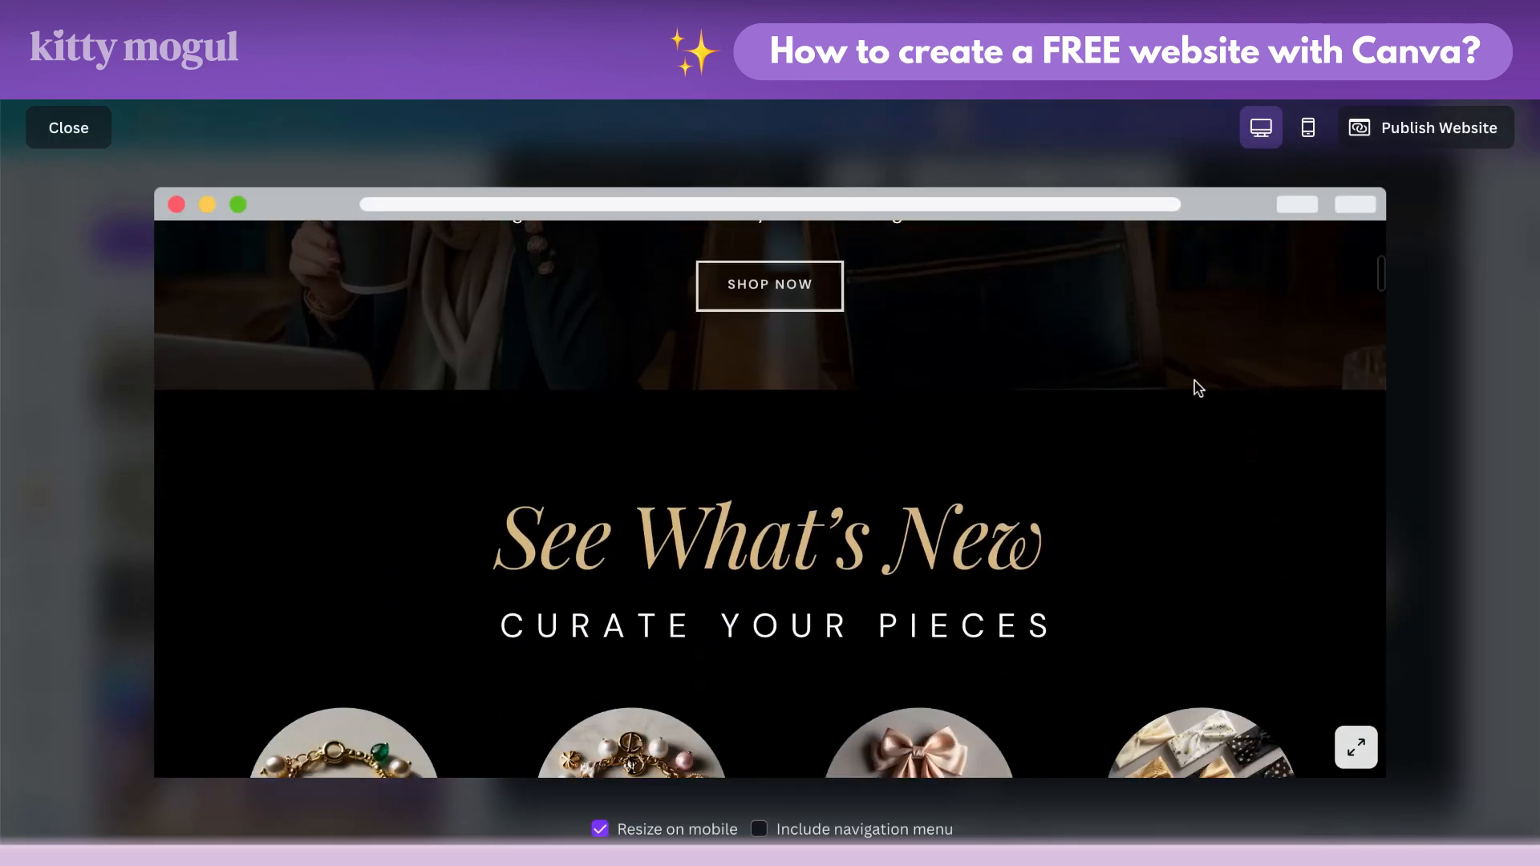
scroll(1196, 385, down, 3)
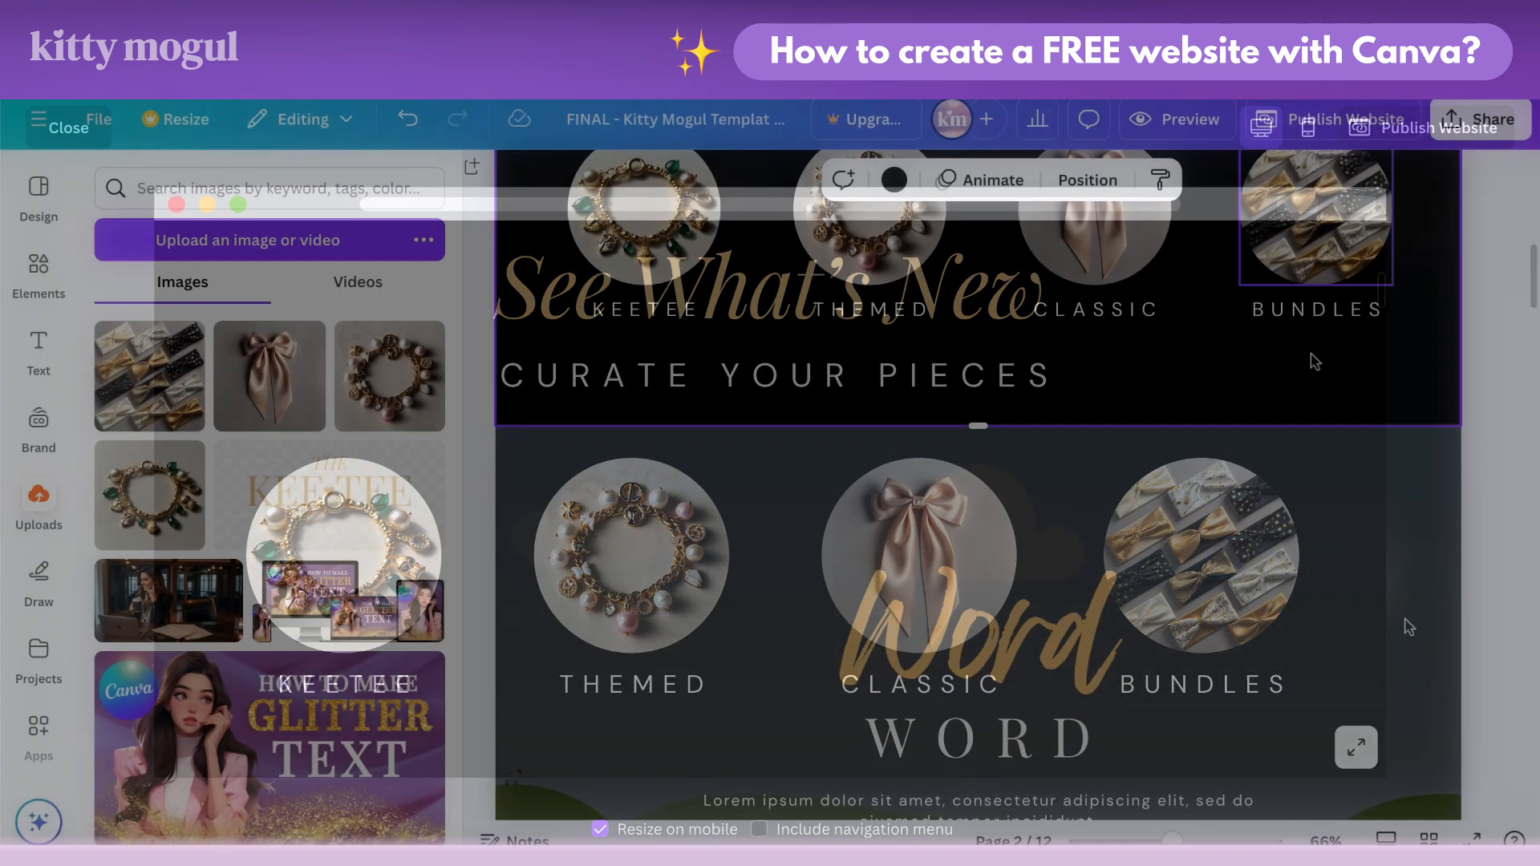
Step: Enlarge the photo of the two women within its crop so it extends beyond page 3's background frame
scroll(1316, 362, down, 3)
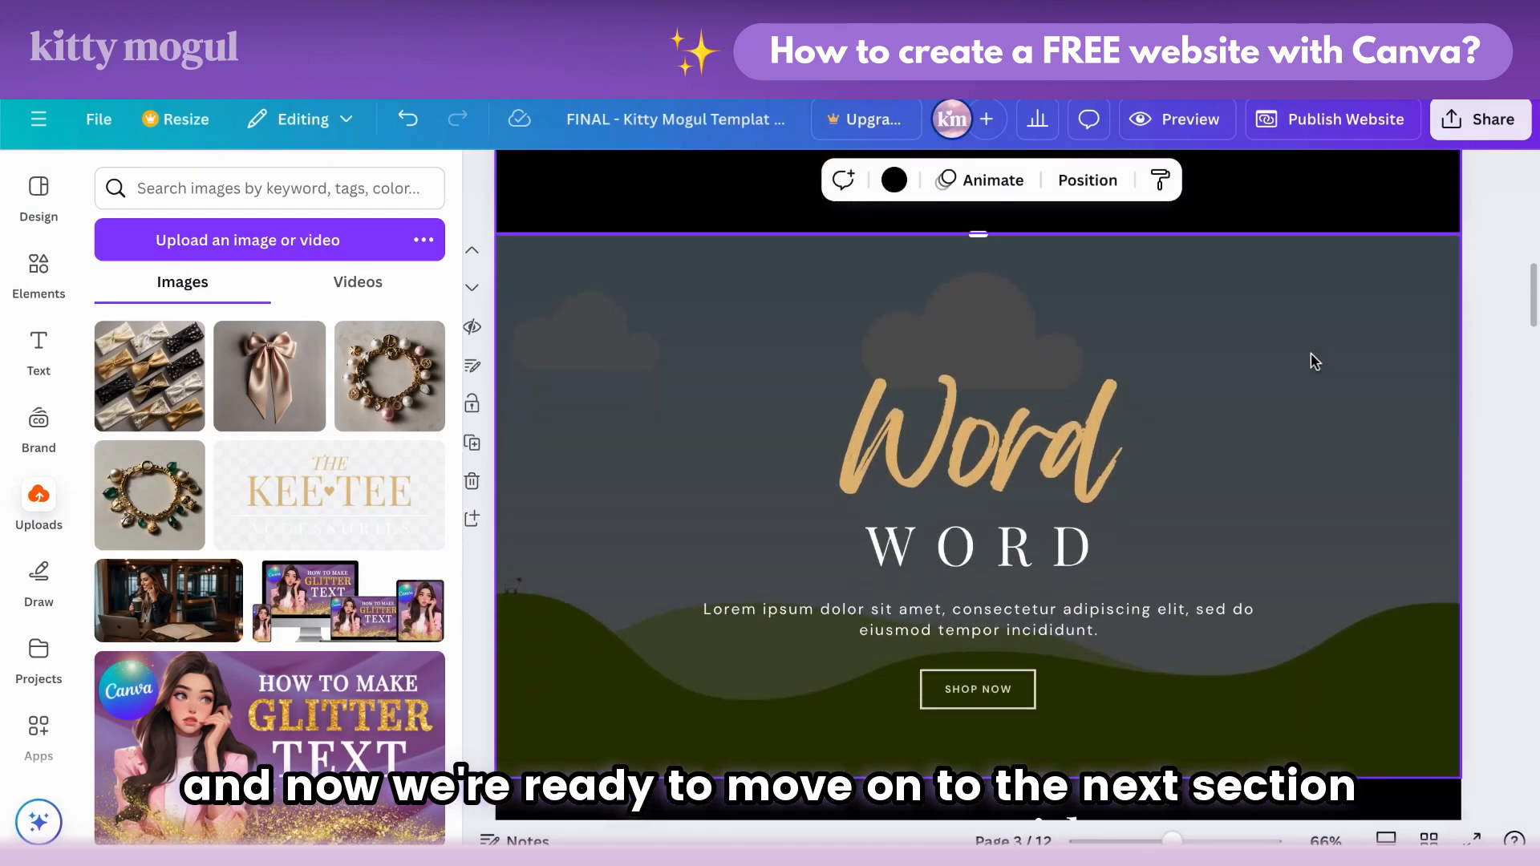
scroll(1315, 362, down, 1)
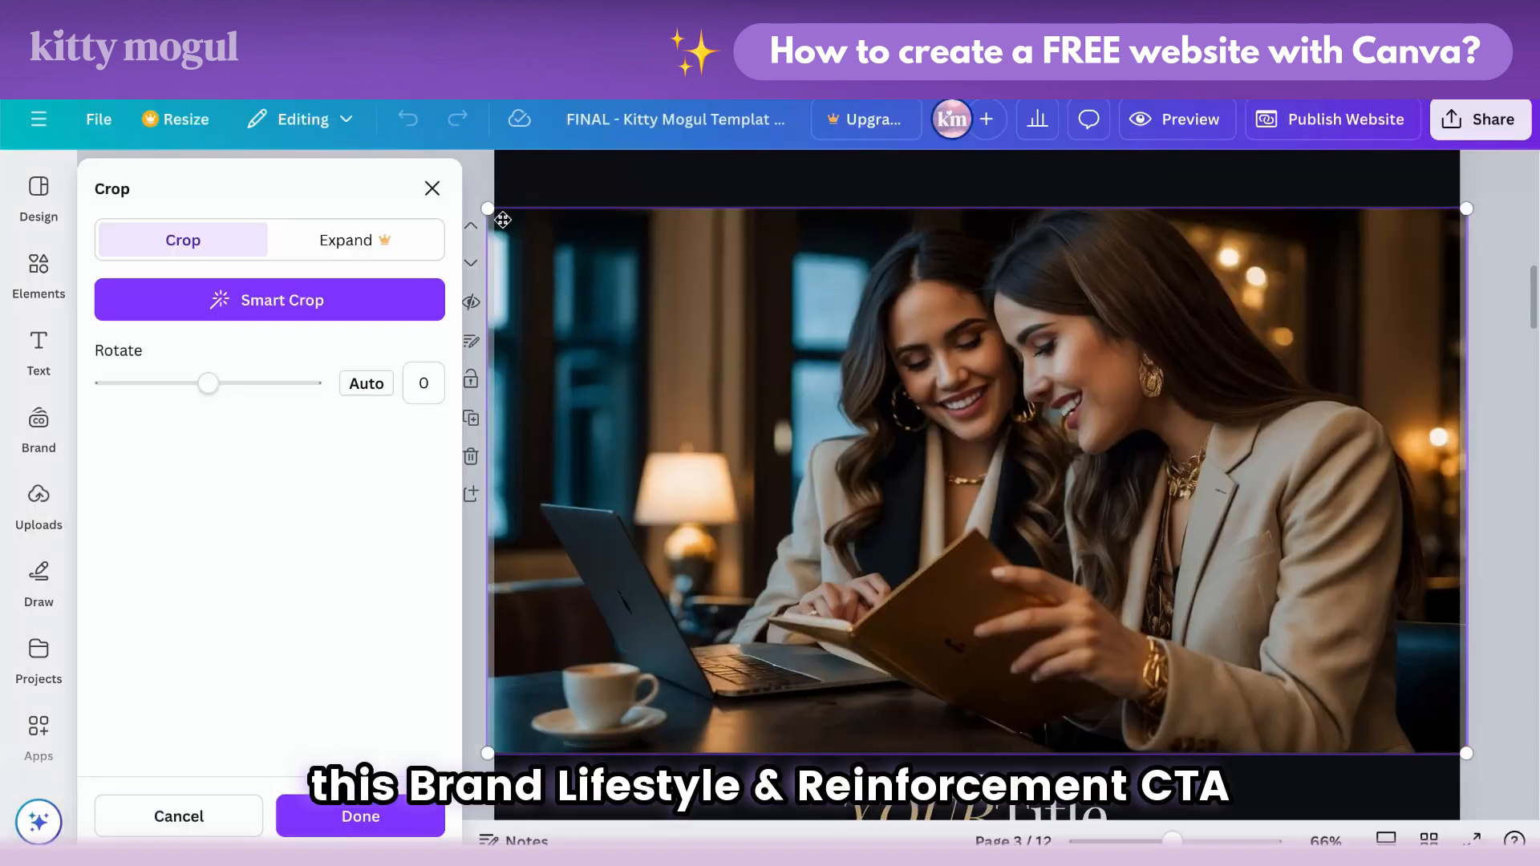
drag(503, 219, 464, 166)
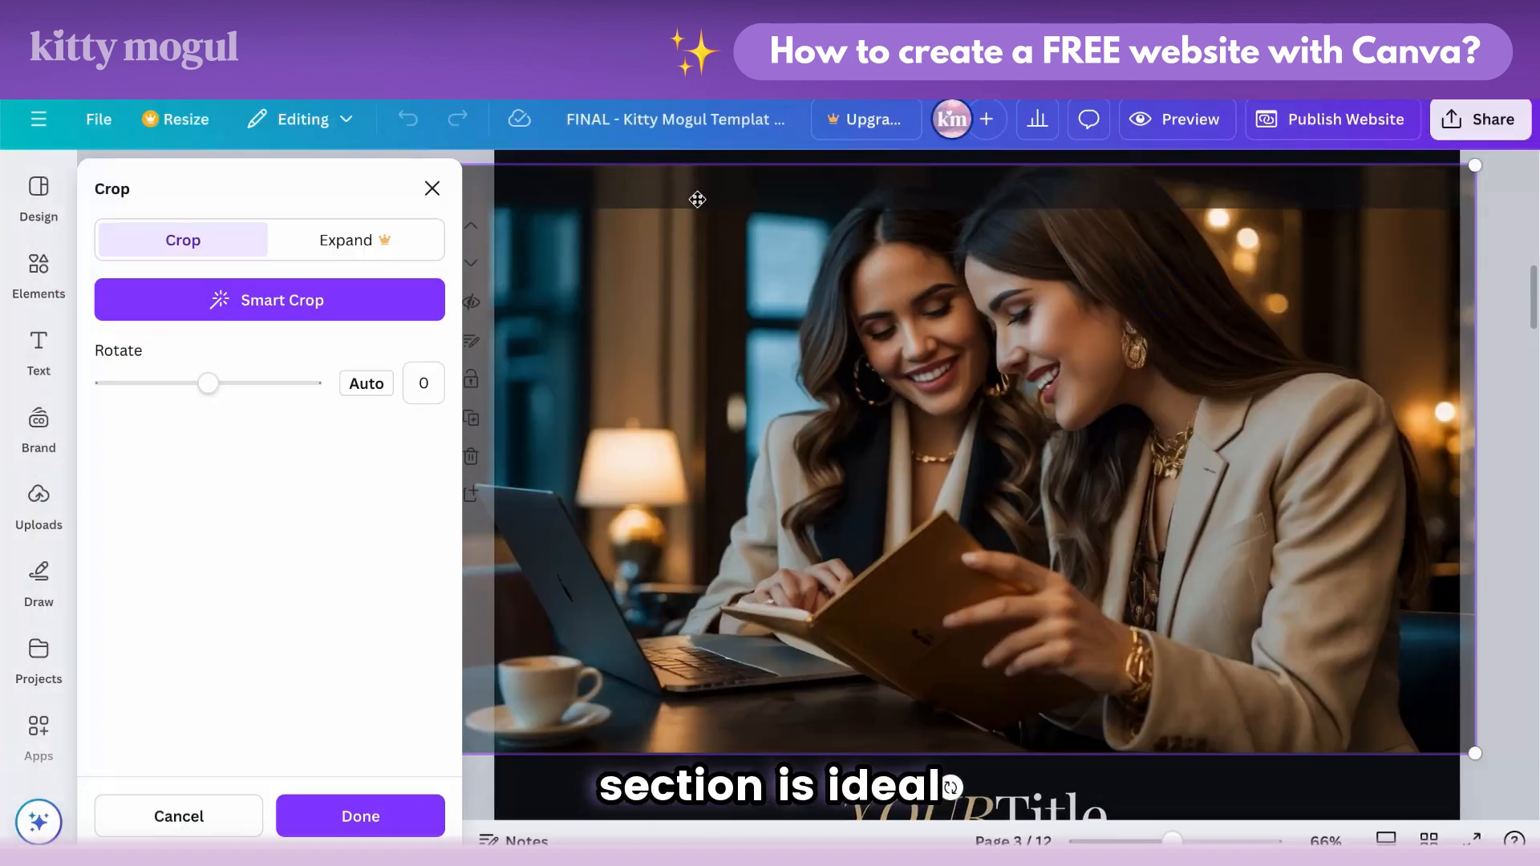
drag(1473, 165, 1490, 151)
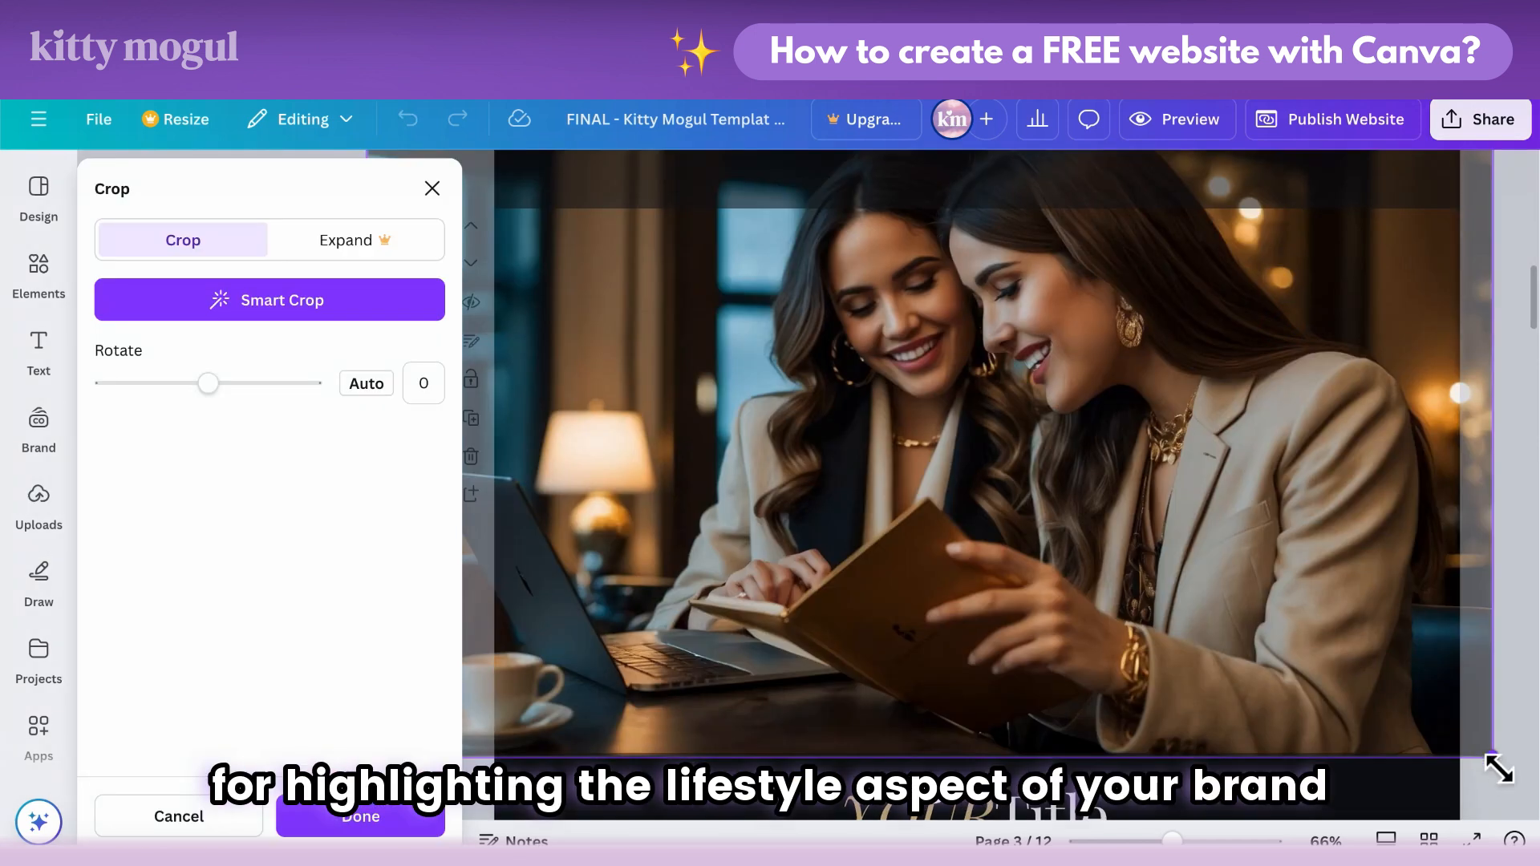
drag(1497, 768, 1272, 516)
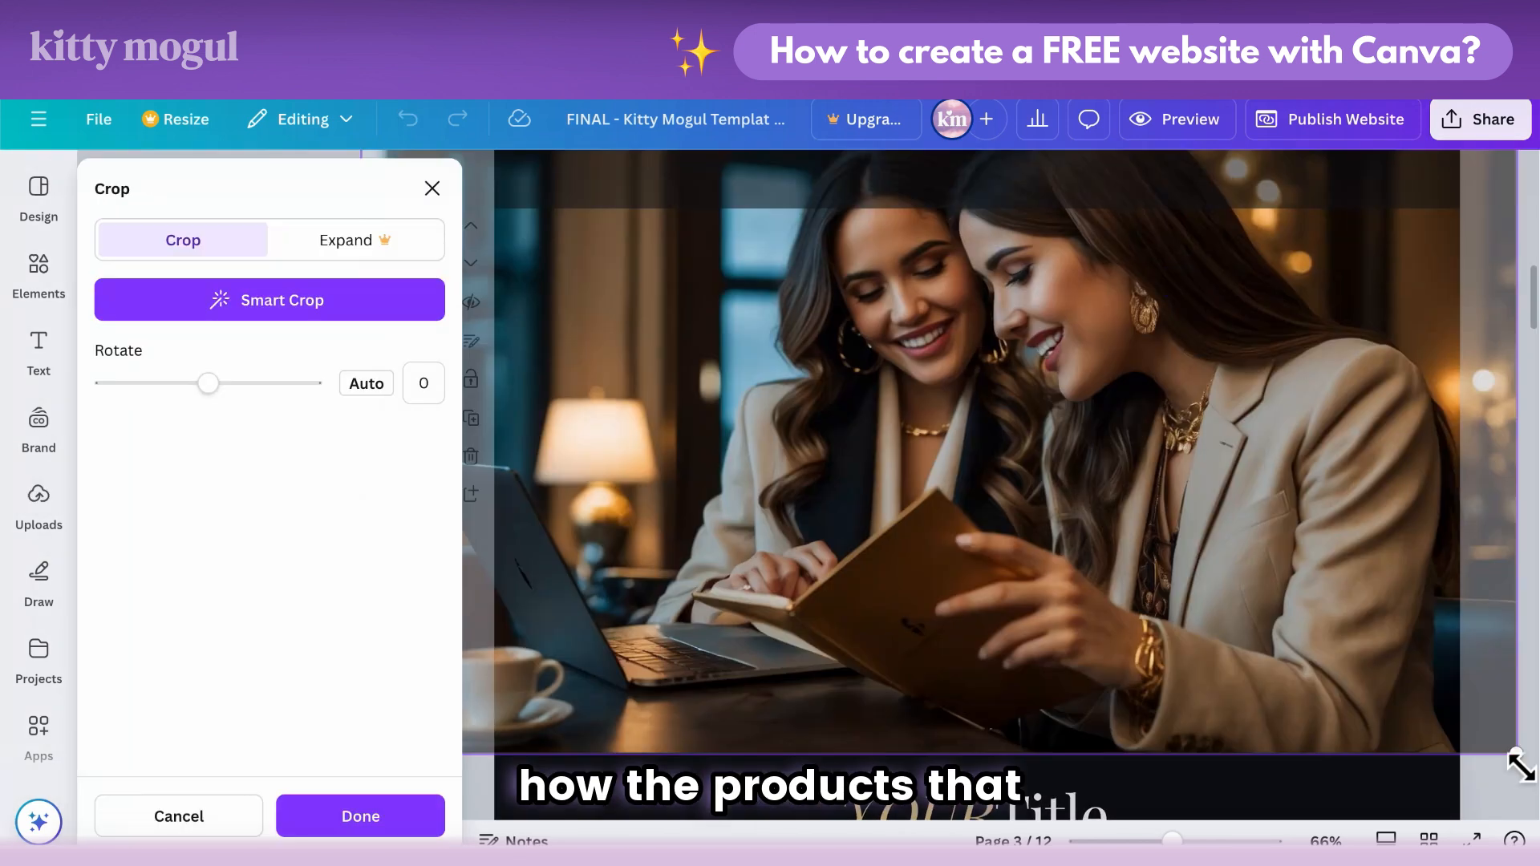
drag(1516, 763, 1341, 591)
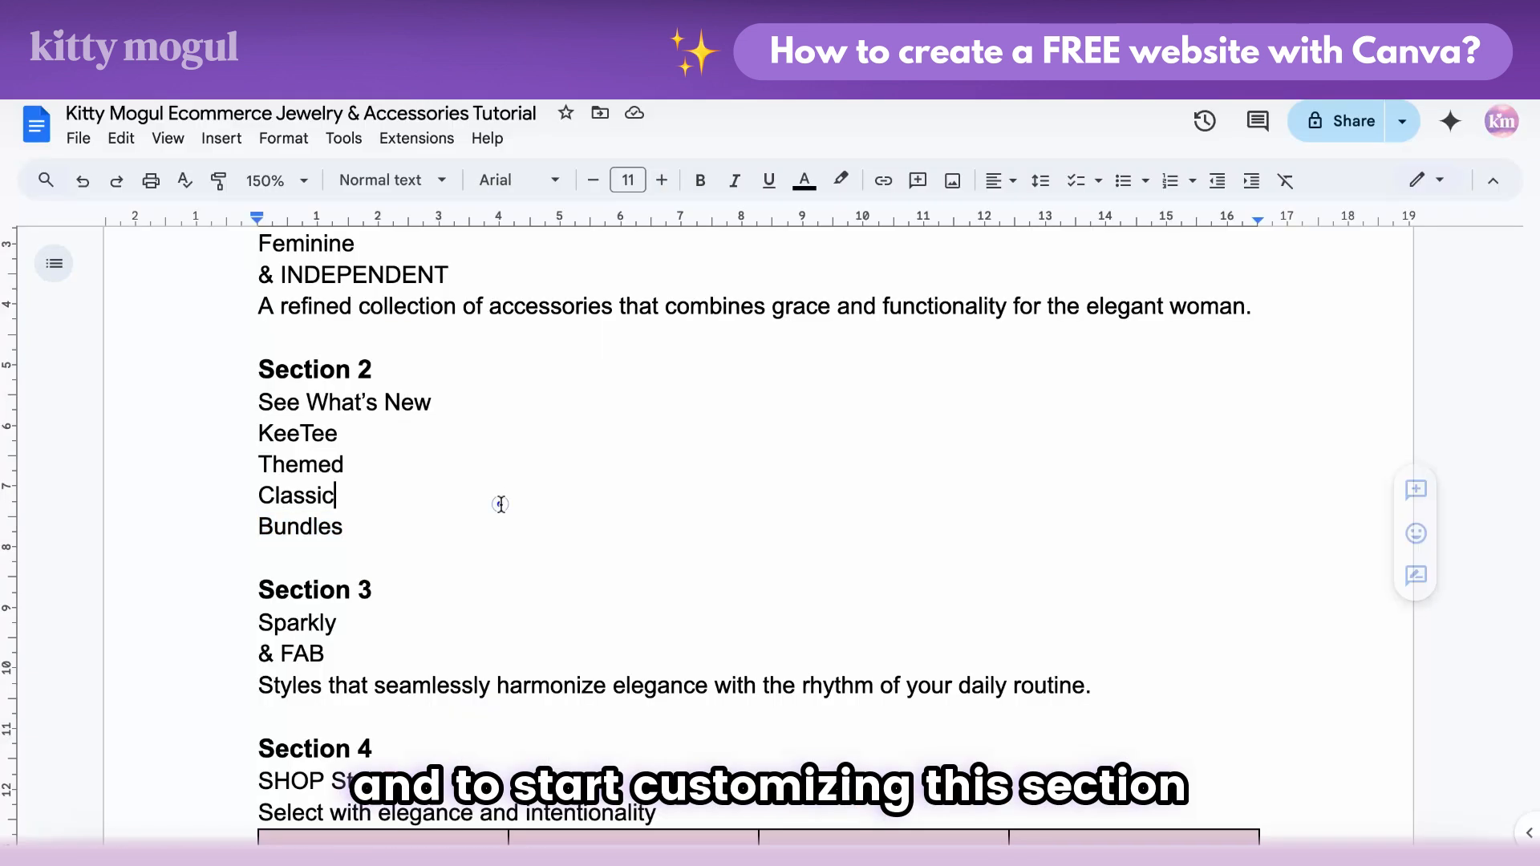
Step: Replace the script Word headline on page 3 with Sparkly, copied from Section 3 of the Google Docs copy document
scroll(499, 505, down, 1)
double_click(296, 543)
key(ctrl+c)
right_click(297, 543)
click(337, 354)
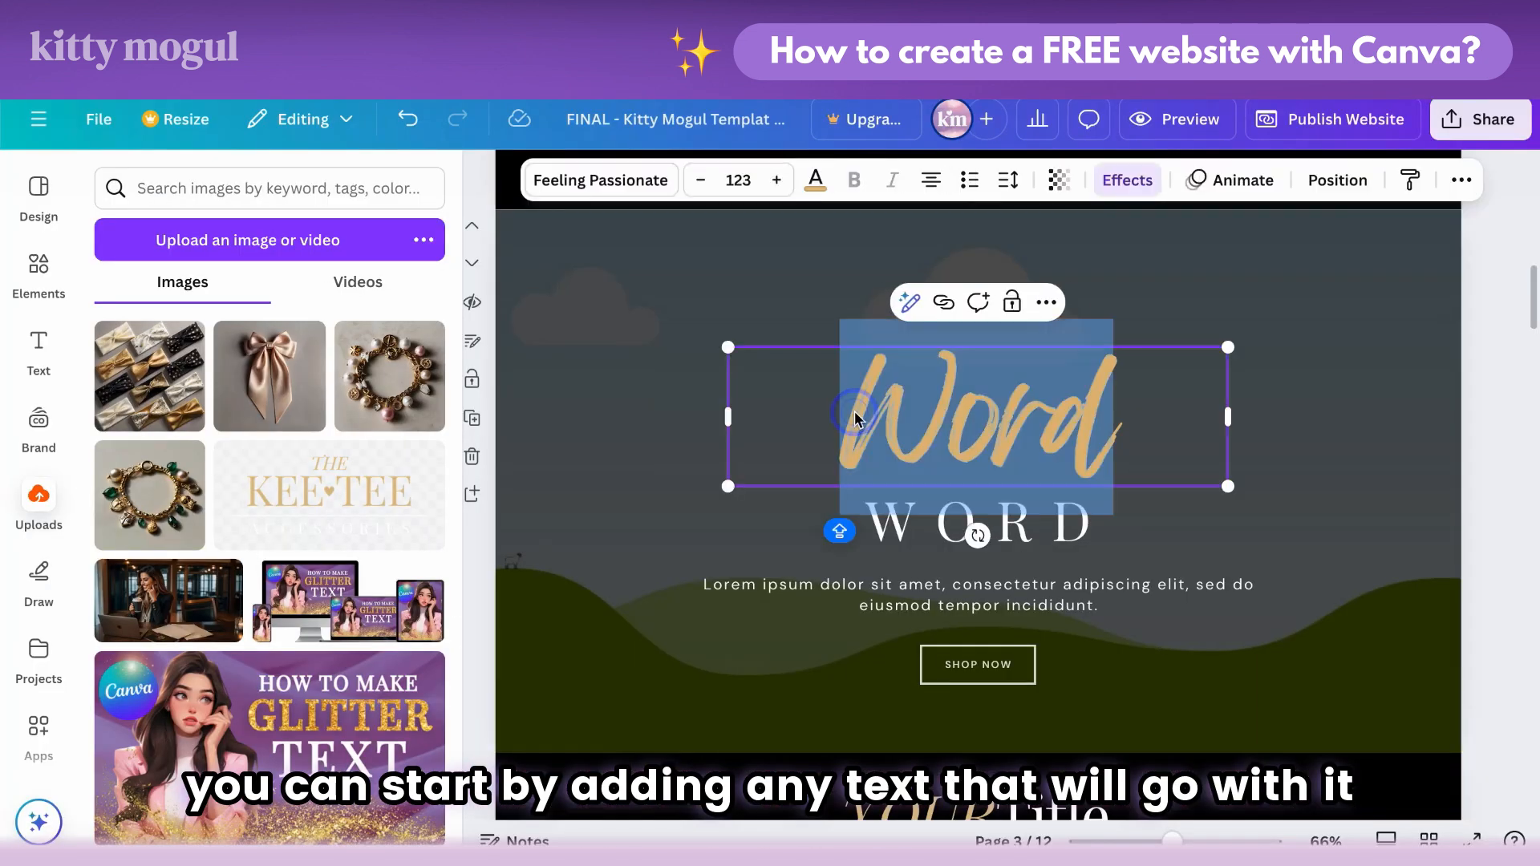
key(ctrl+v)
Step: Replace the WORD line beneath the Sparkly headline with & FAB from the copy document, keeping the template's text styling
double_click(330, 576)
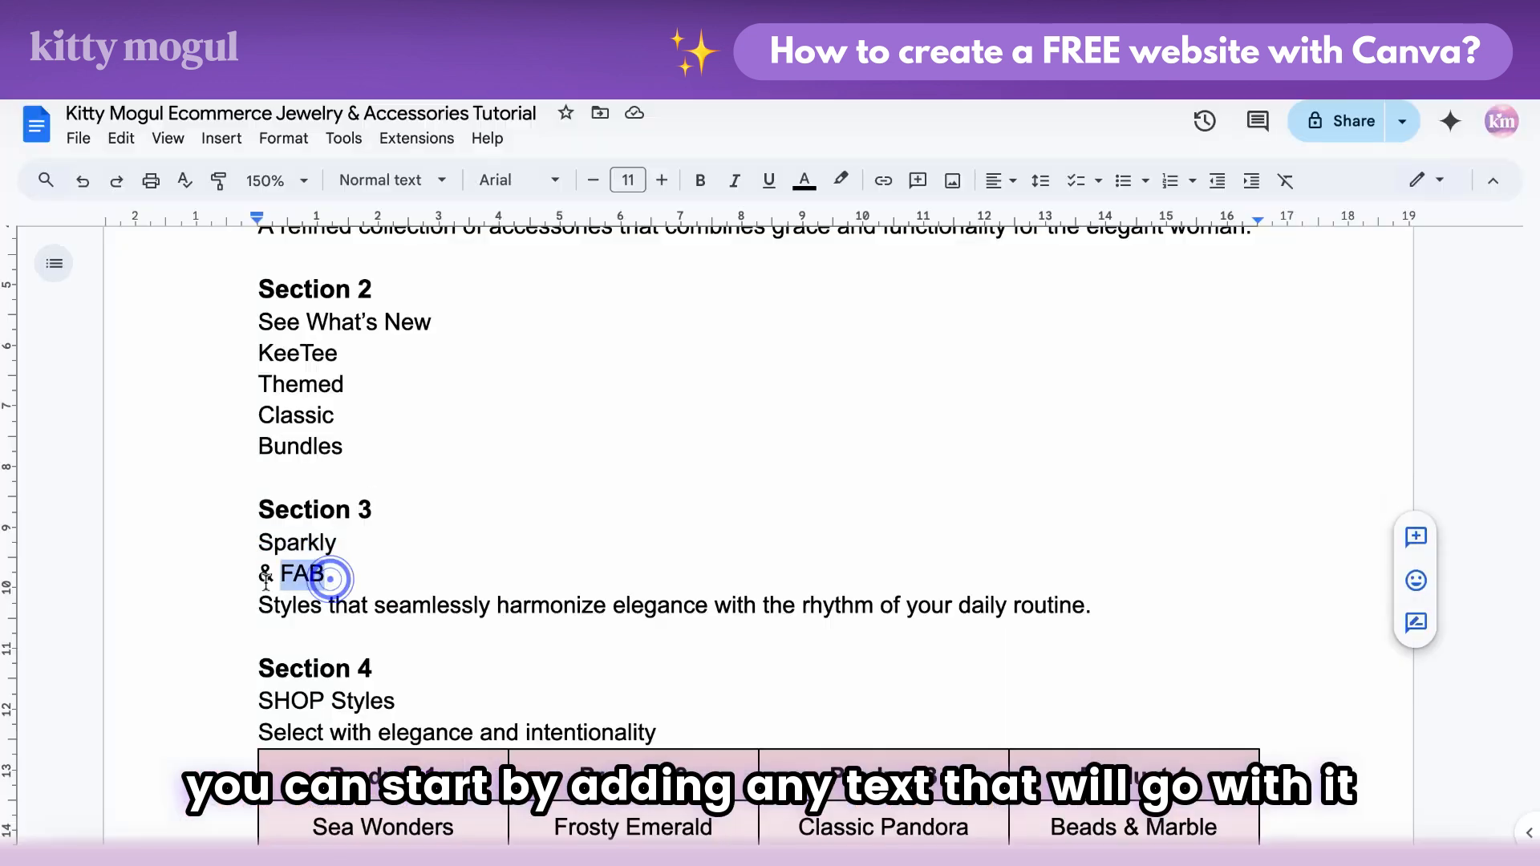
right_click(331, 576)
click(337, 354)
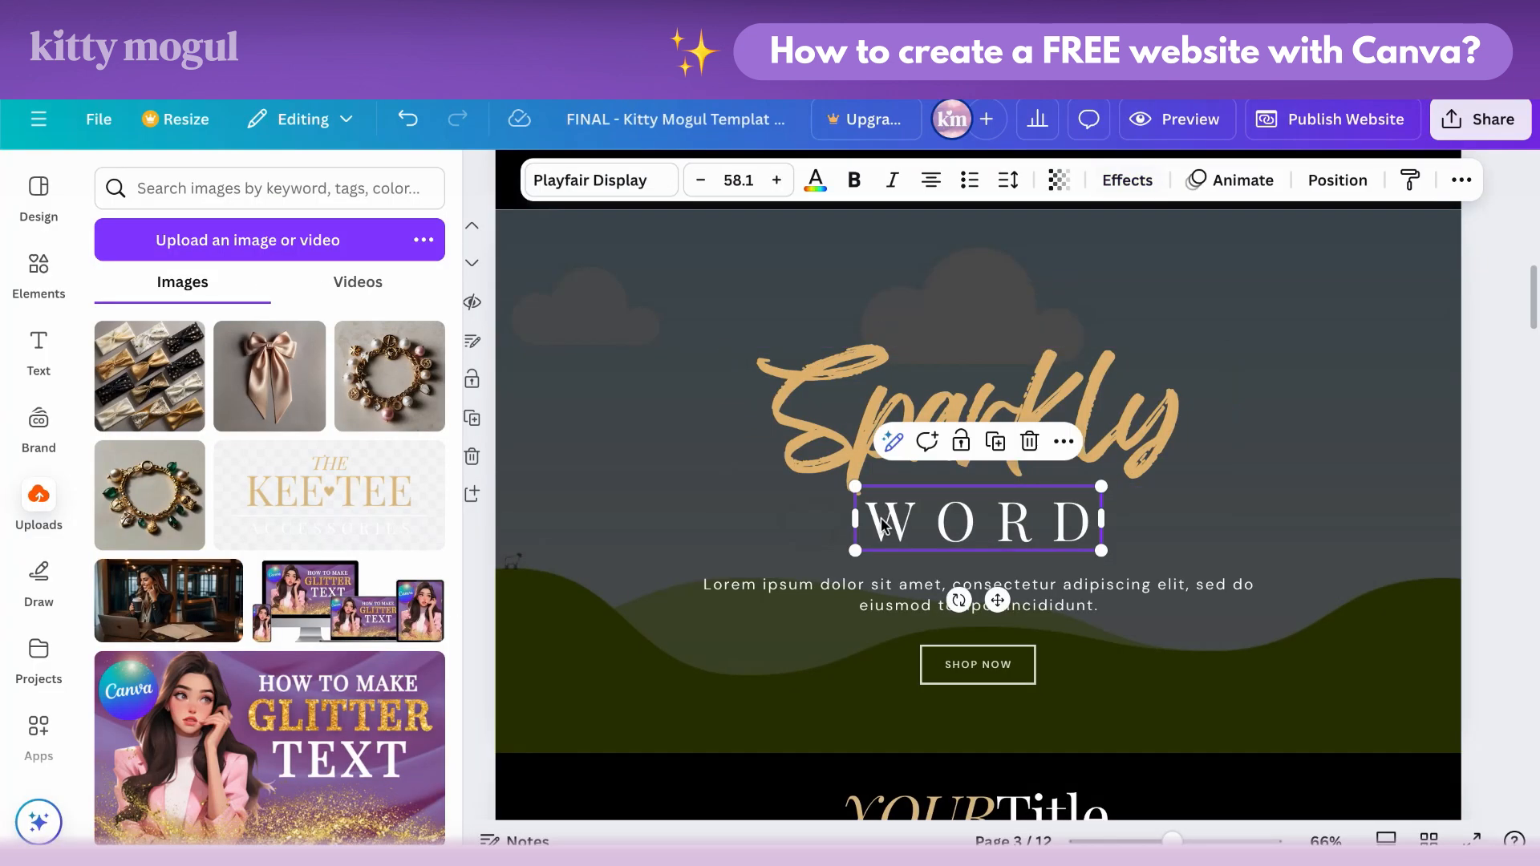
right_click(879, 517)
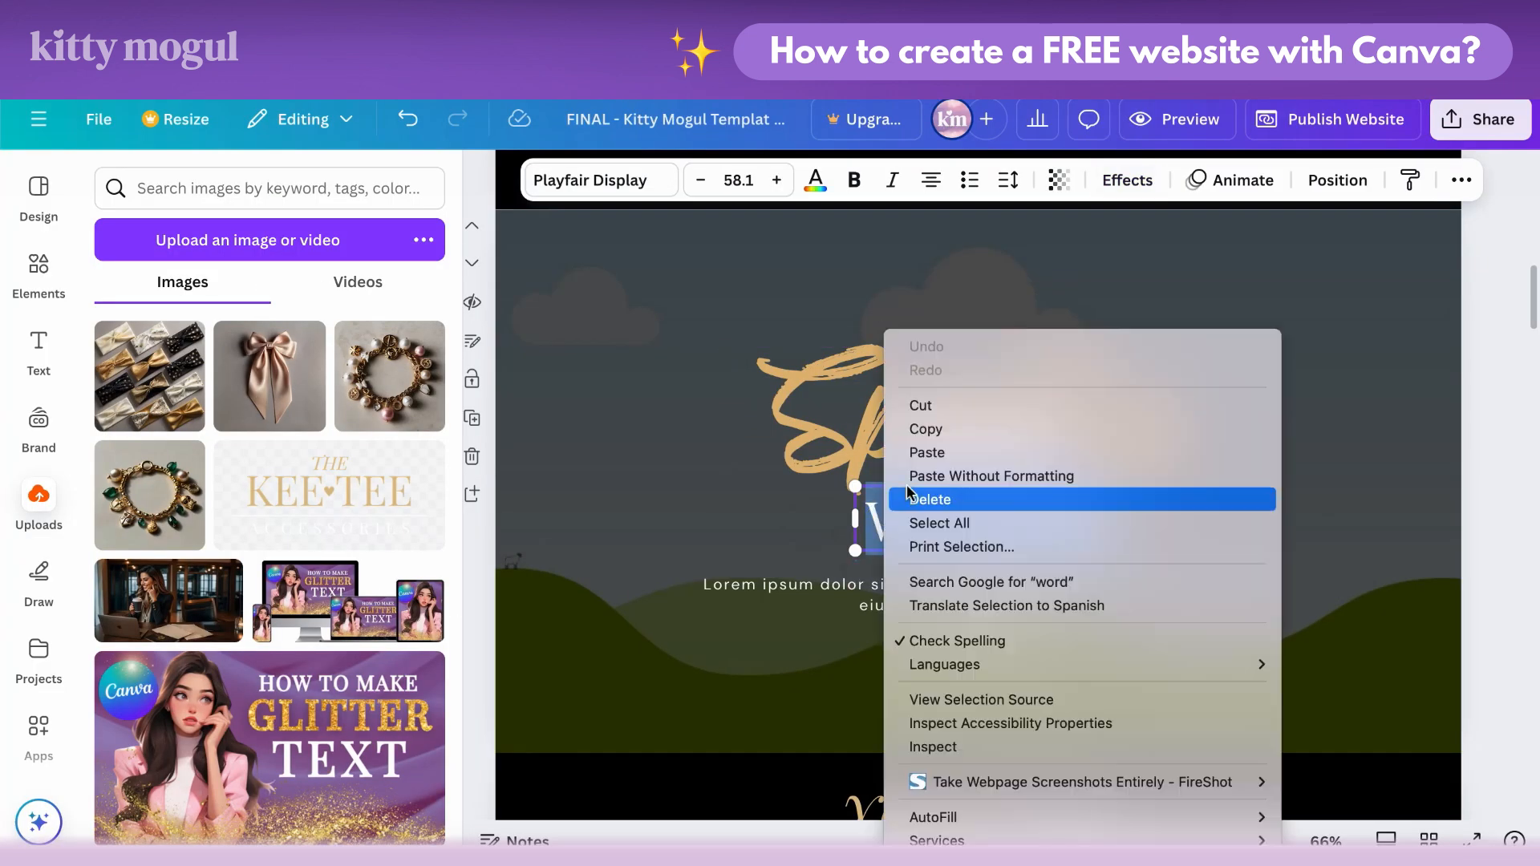
click(914, 476)
click(1225, 557)
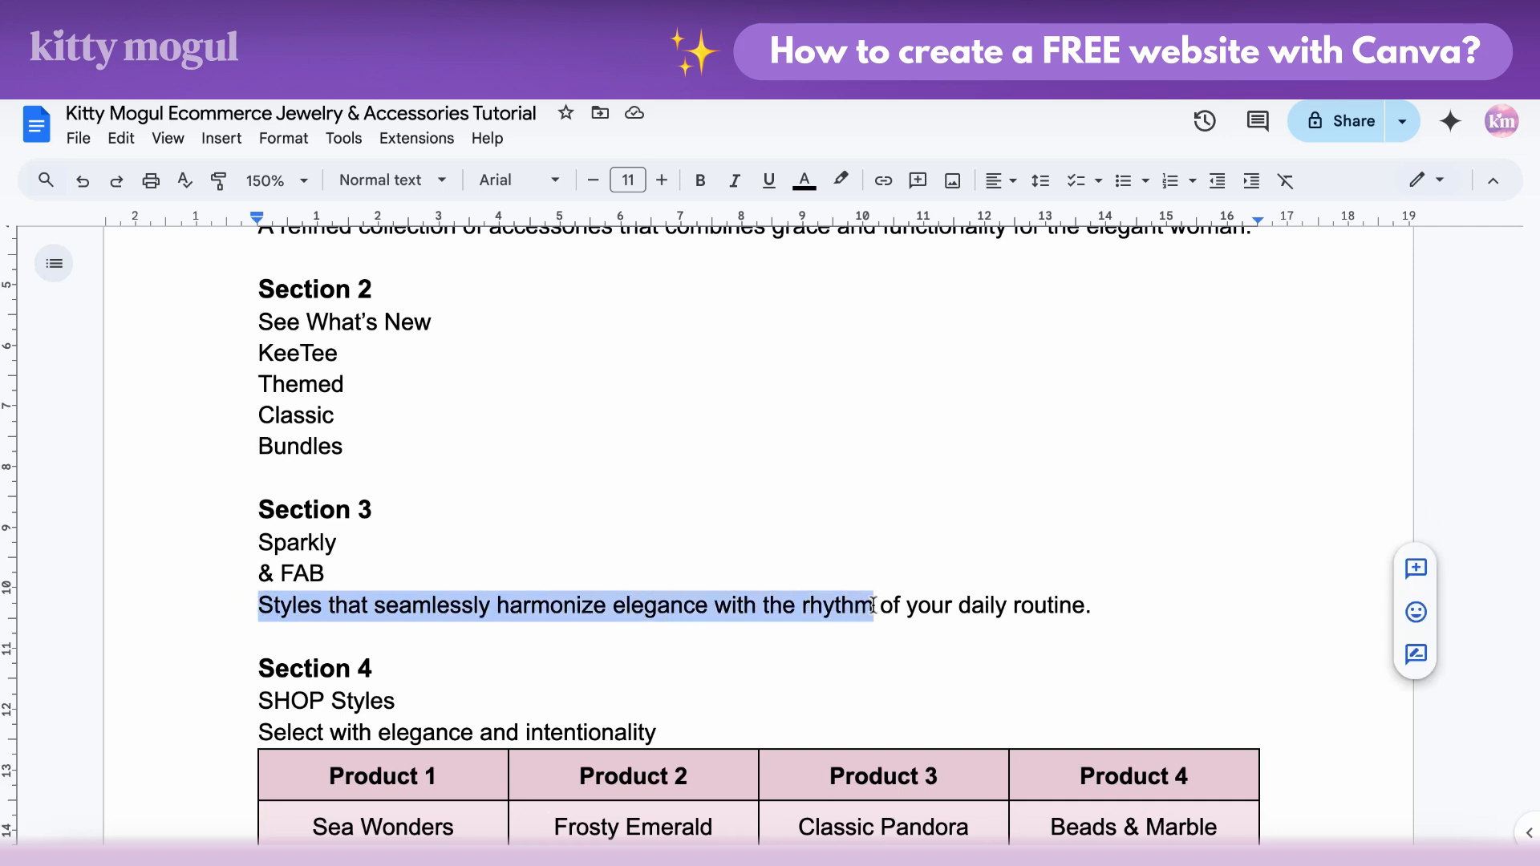
Step: Replace the placeholder paragraph under & FAB with "Styles that seamlessly harmonize elegance with the rhythm of your daily routine."
drag(873, 605, 1091, 605)
right_click(1043, 605)
click(1107, 354)
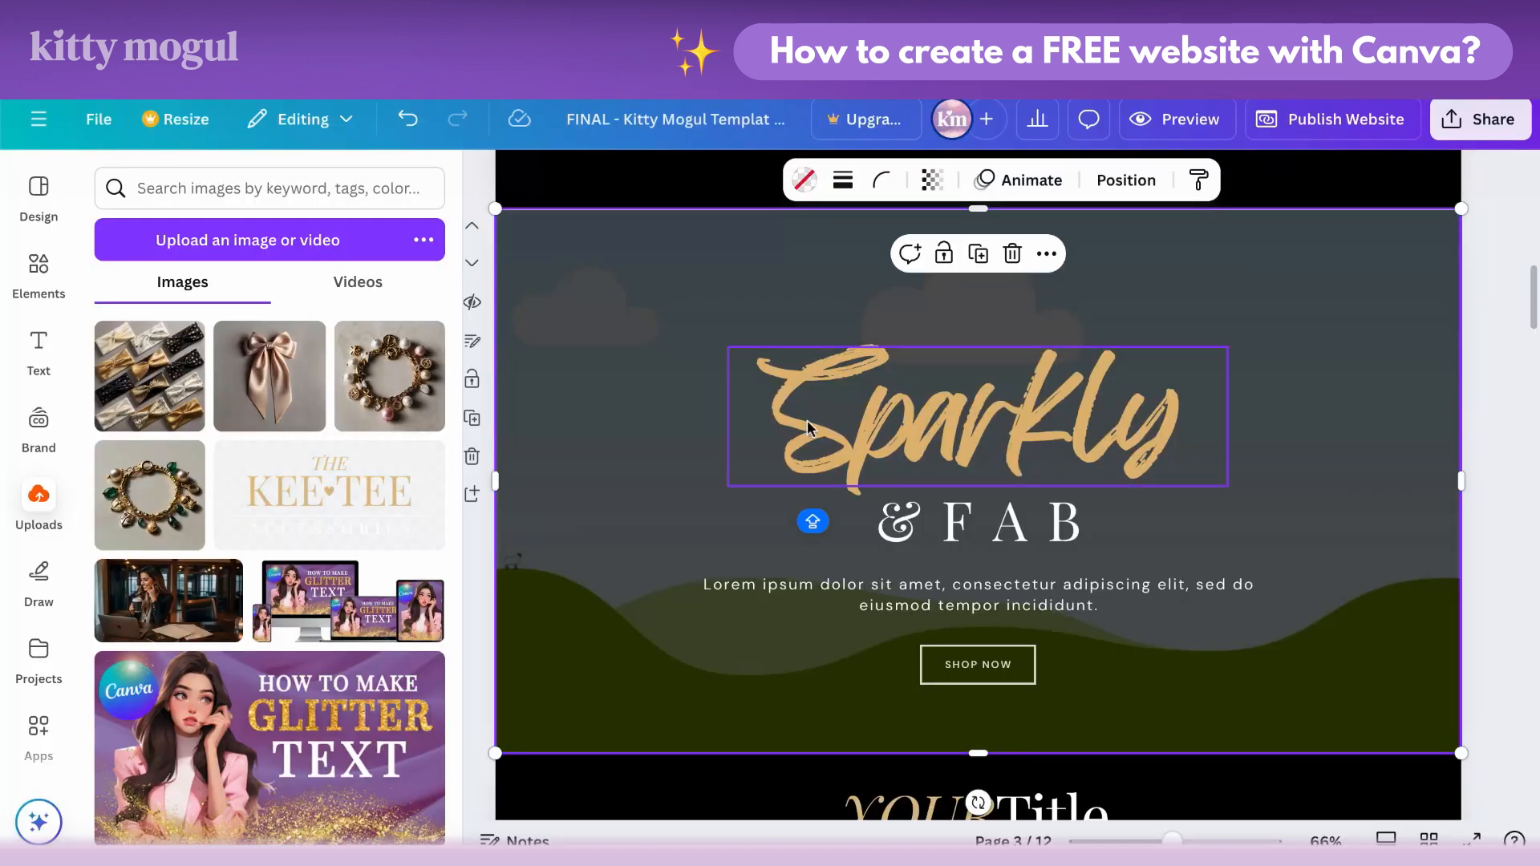
triple_click(903, 591)
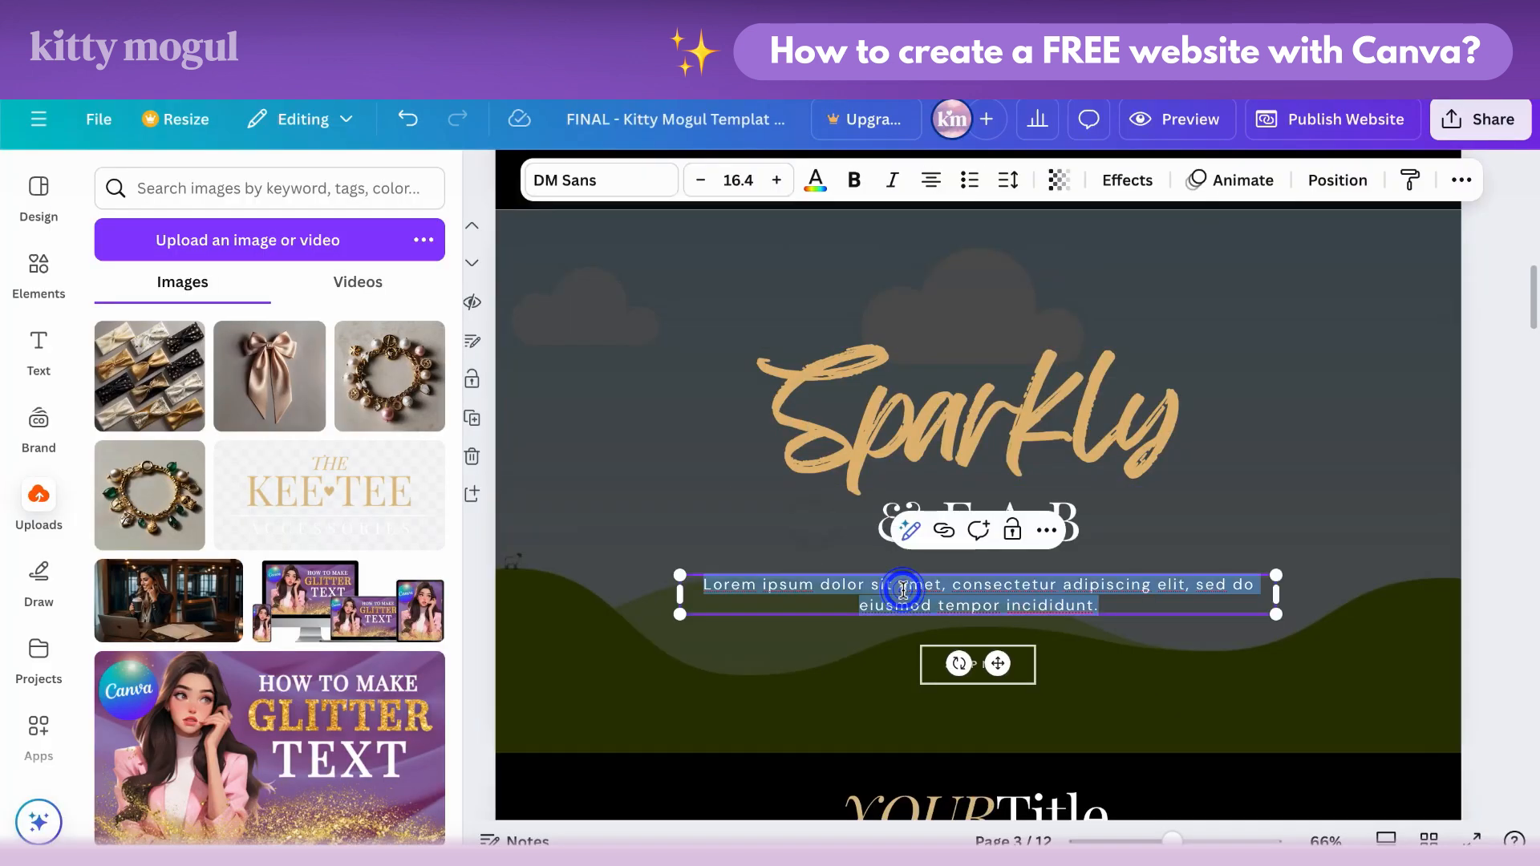
right_click(902, 592)
click(973, 450)
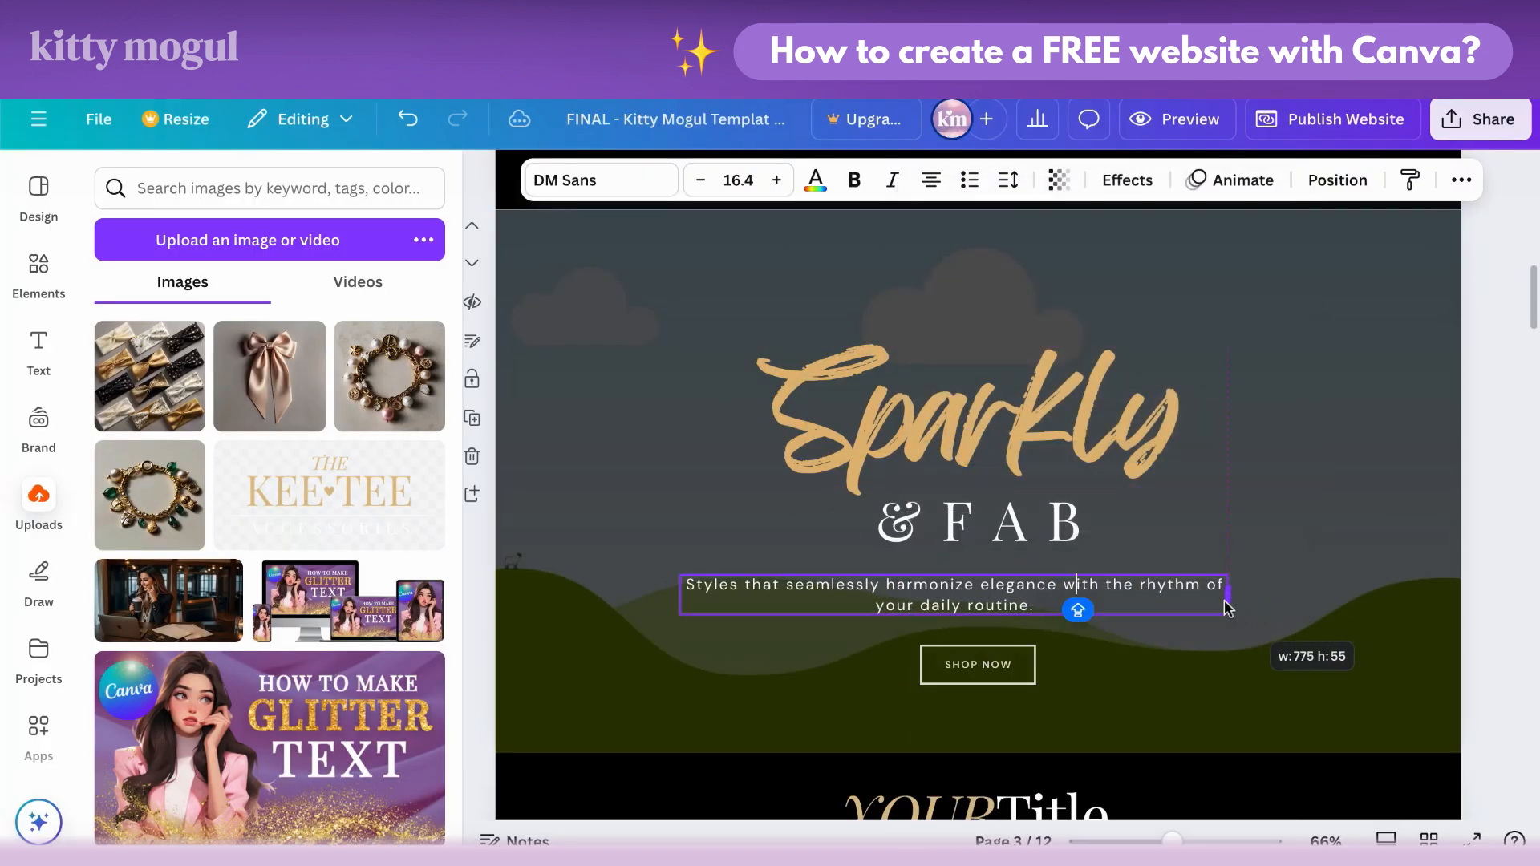
Step: Narrow the paragraph's text box to about 742 px and center it horizontally on the page
click(1338, 179)
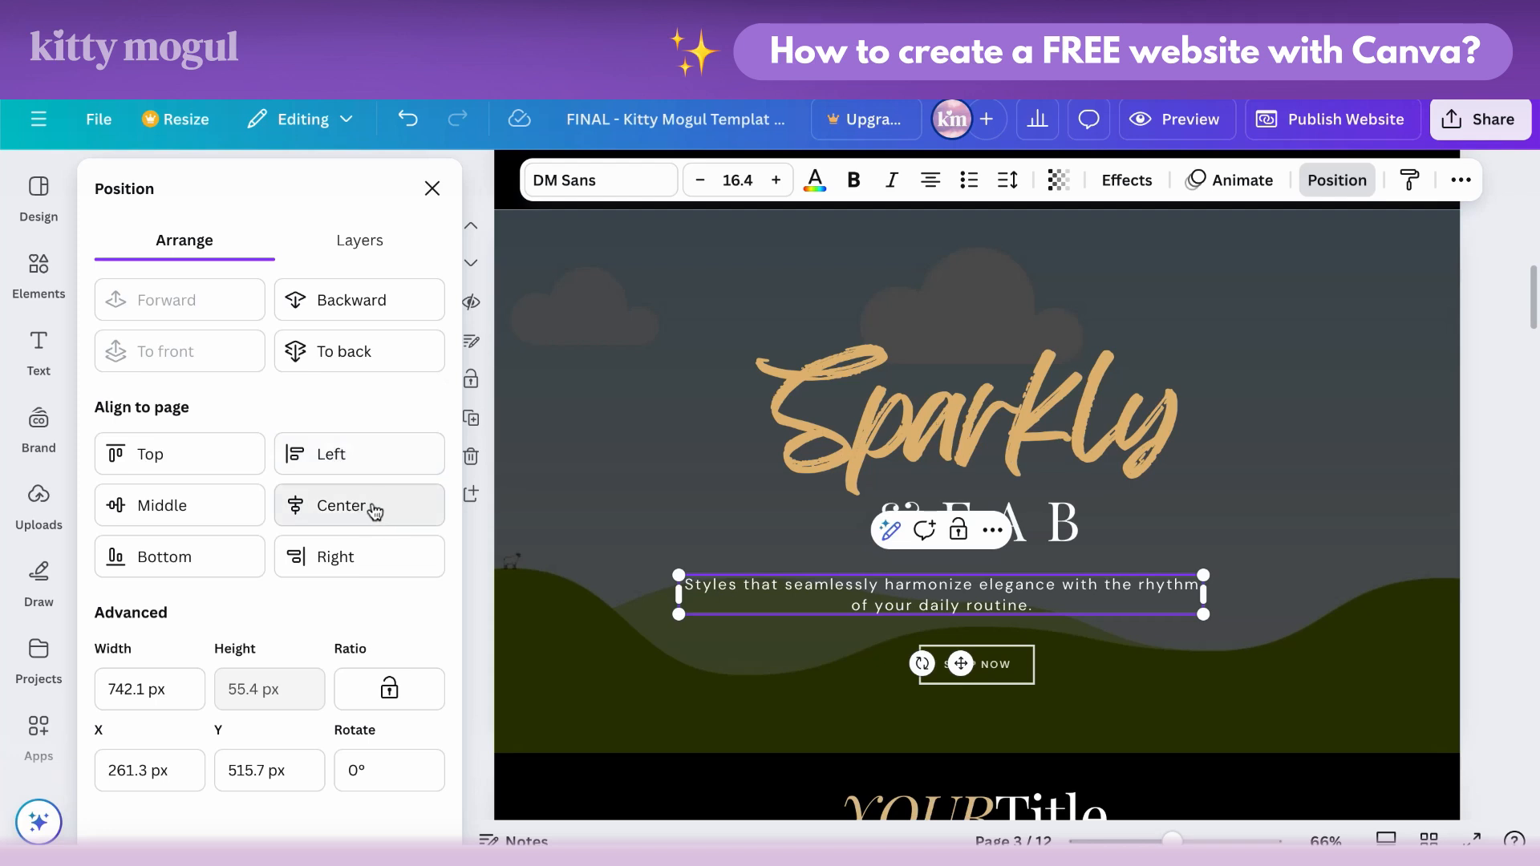
click(374, 507)
click(683, 599)
Step: Upload Fempreneurs-Working.png from the Parallax folder and place it in page 3's background frame
click(38, 504)
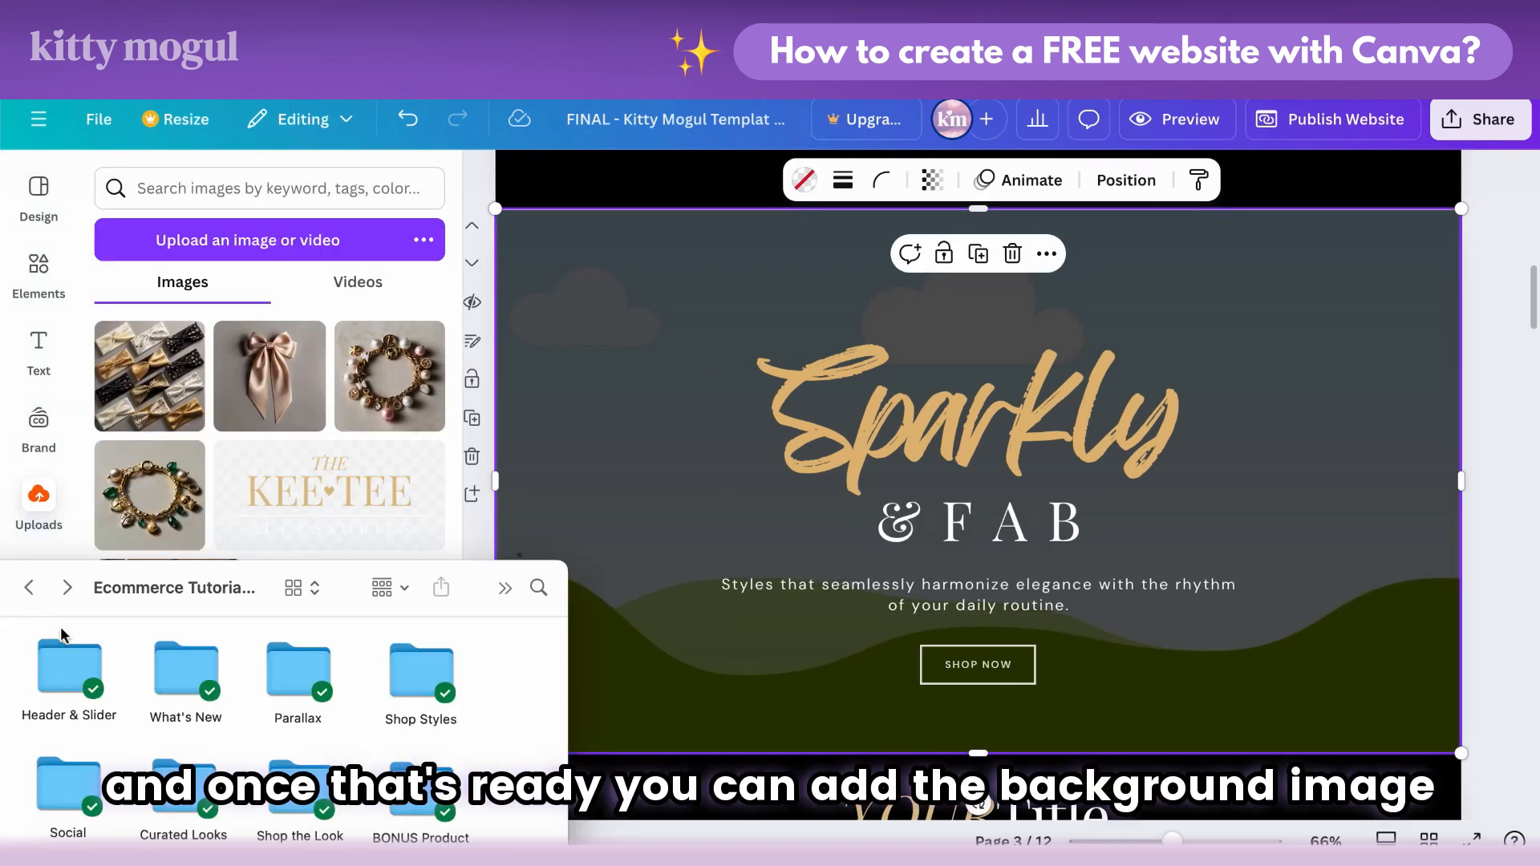
double_click(287, 677)
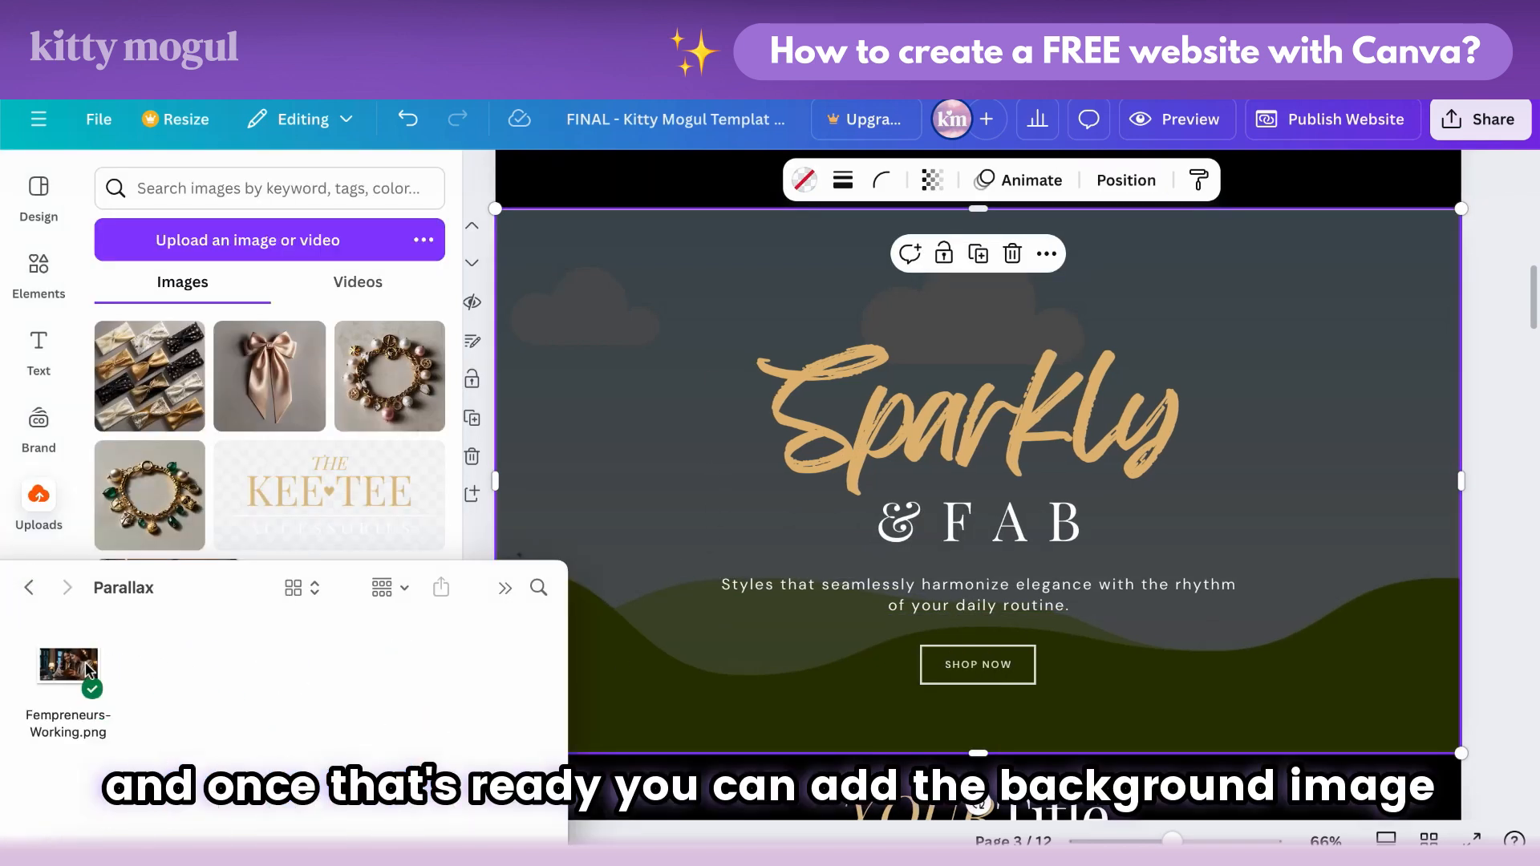
drag(89, 670, 217, 545)
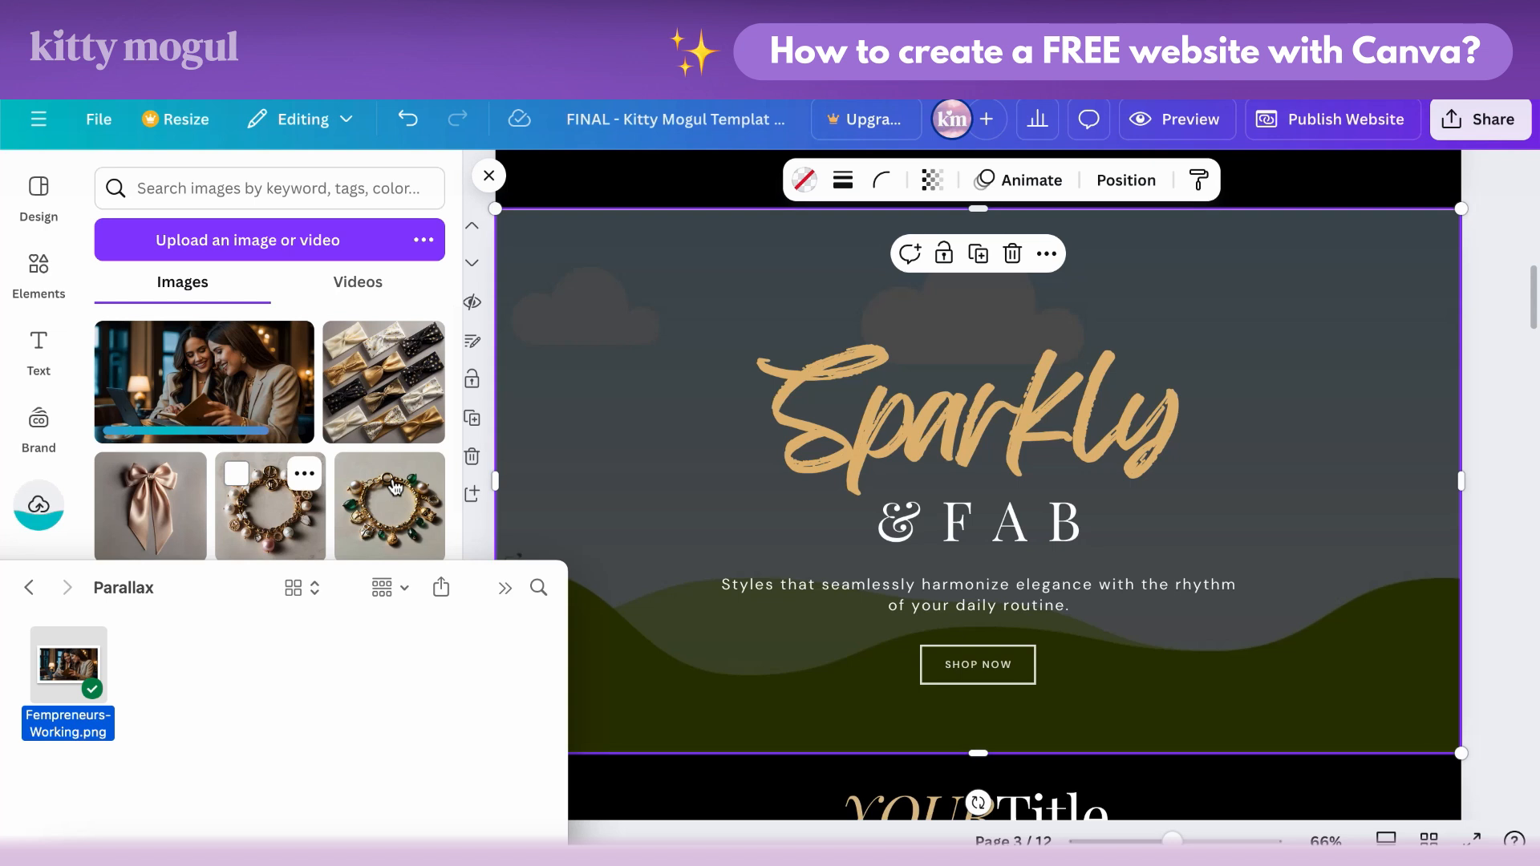
drag(225, 377, 551, 363)
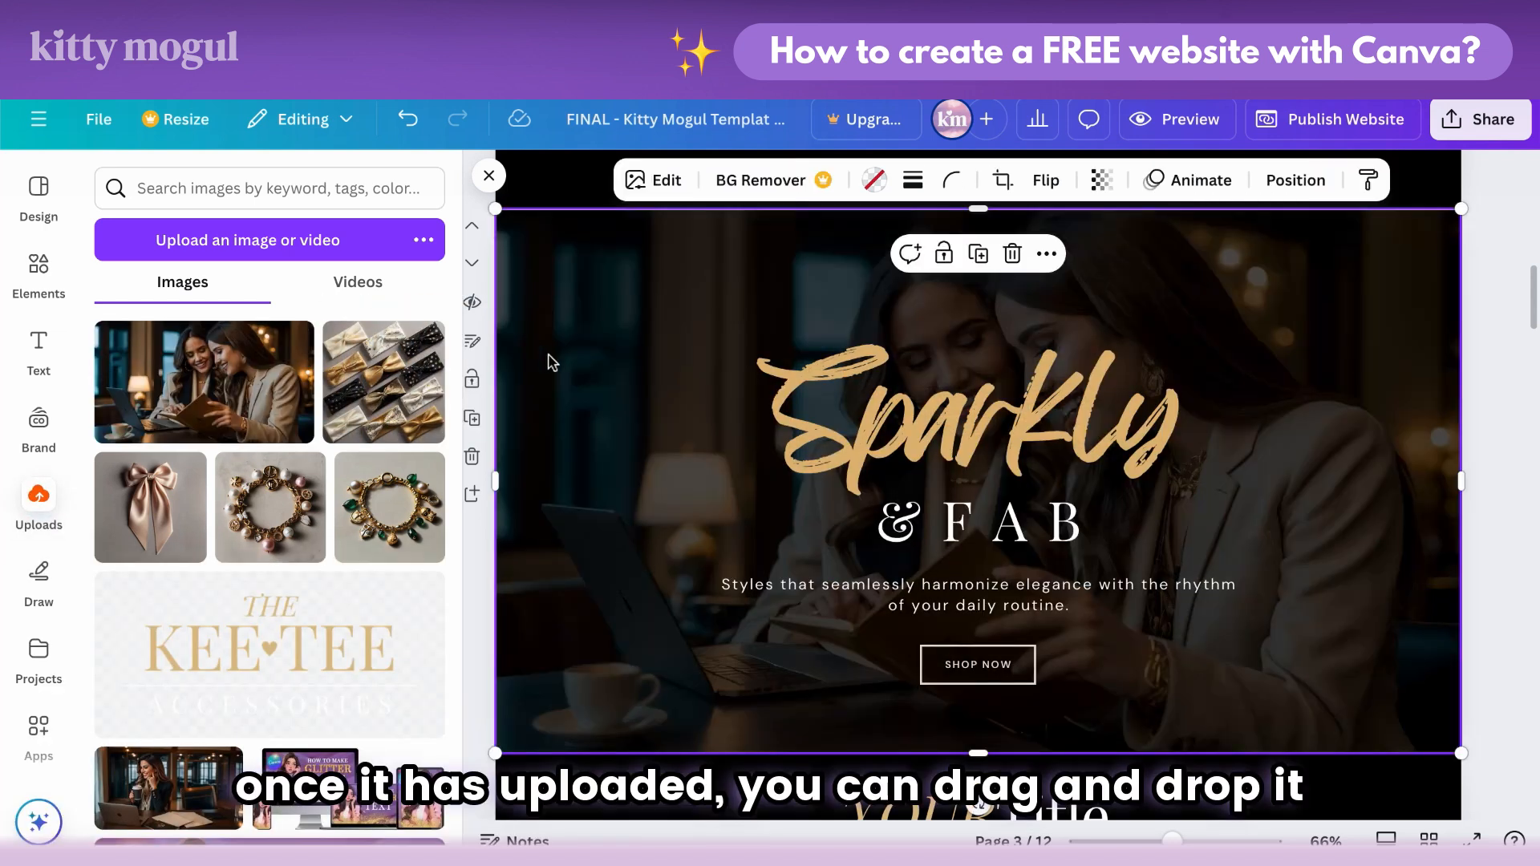
Step: Reframe the background photo behind Sparkly & FAB by enlarging and repositioning it within its crop, then apply the crop
double_click(603, 313)
drag(498, 227, 839, 313)
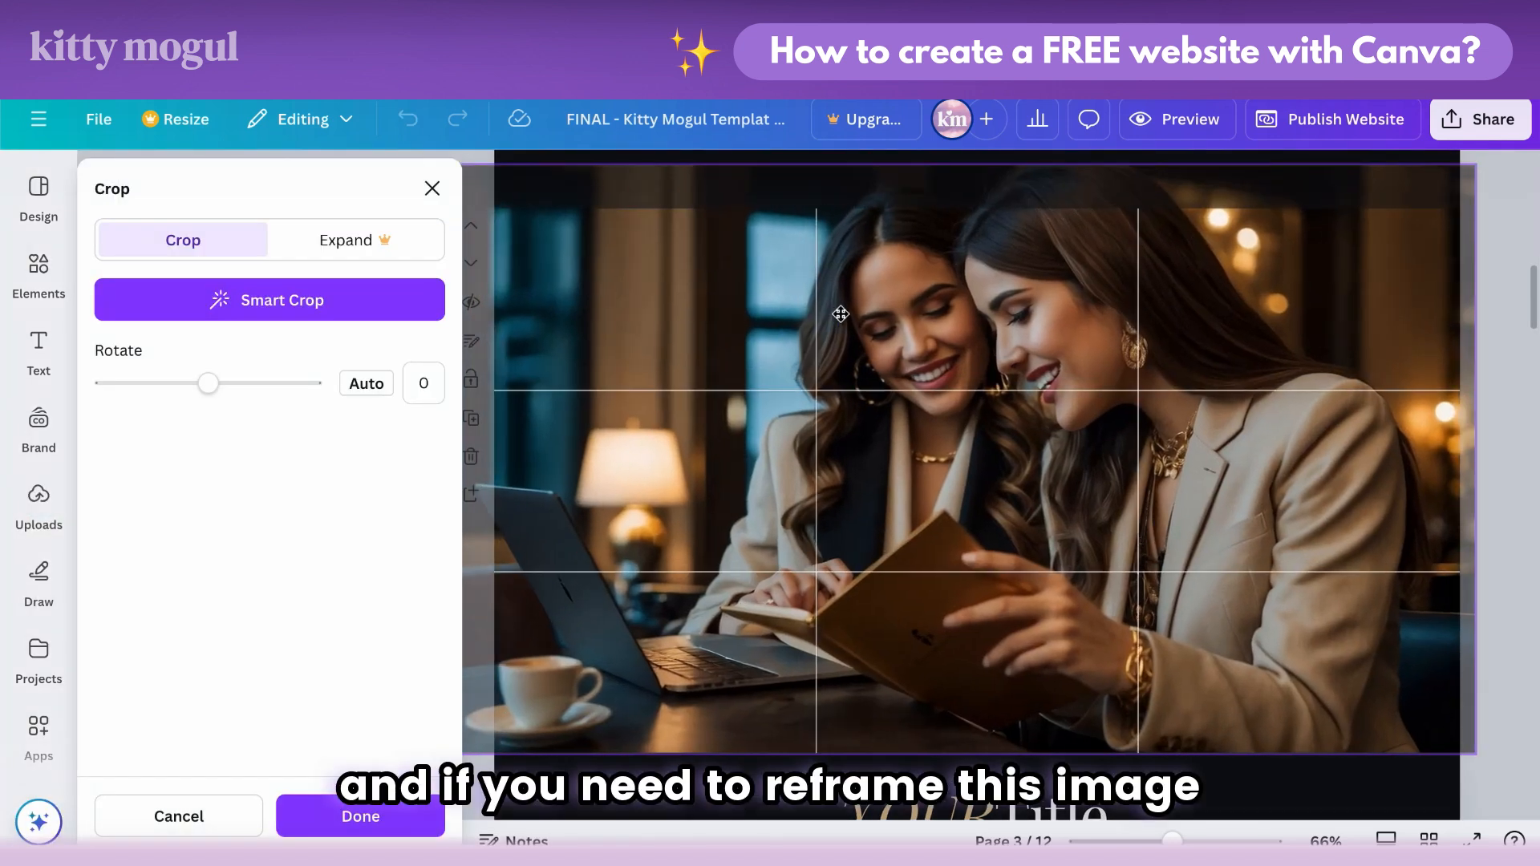
key(Return)
double_click(857, 217)
drag(1497, 148, 1232, 272)
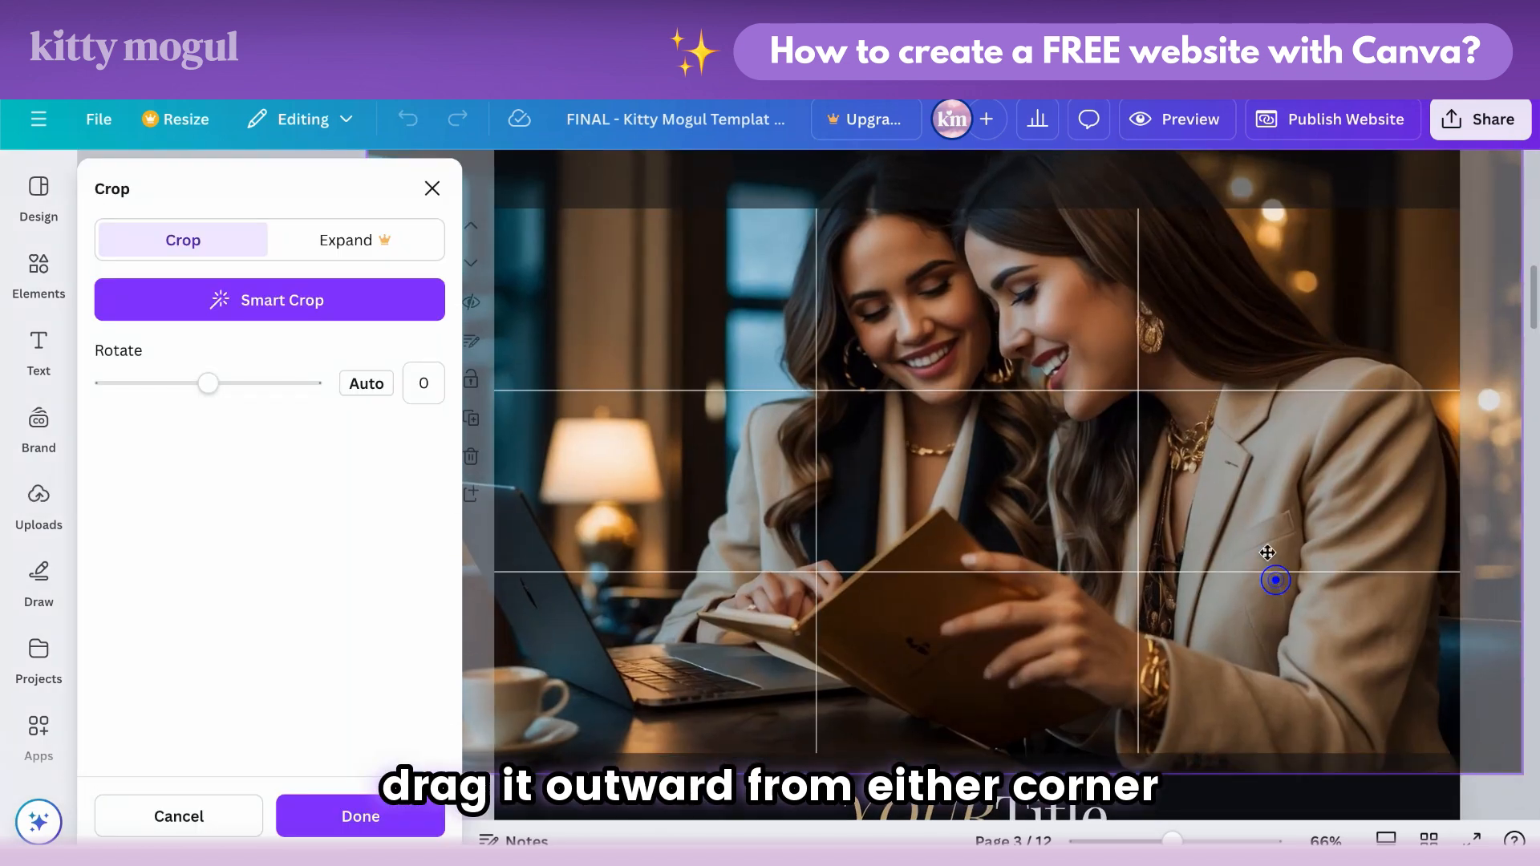
drag(1272, 567, 1272, 516)
key(Return)
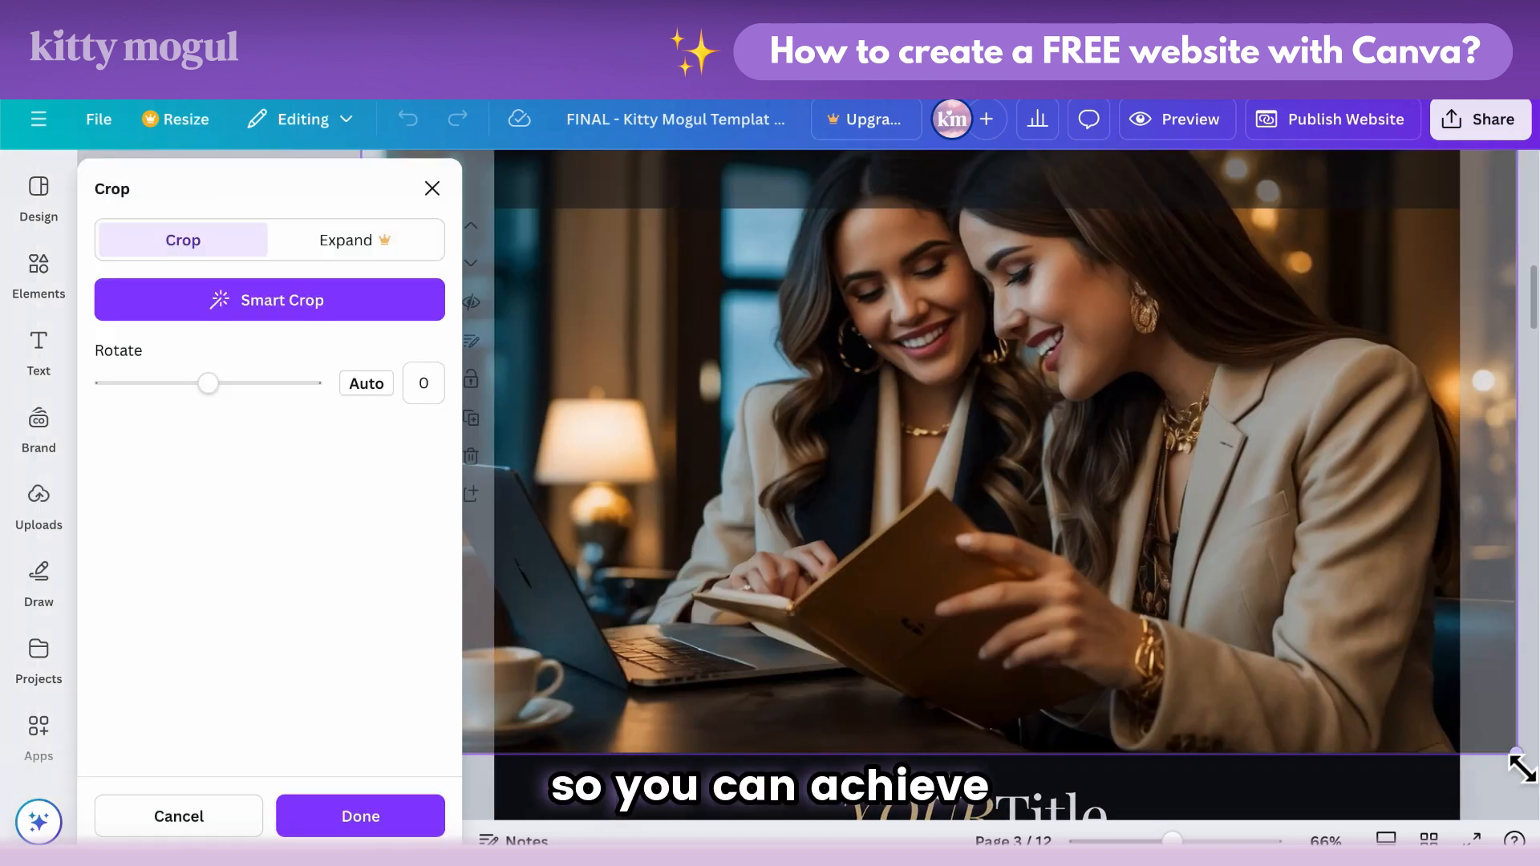
drag(1516, 763, 1340, 591)
key(Return)
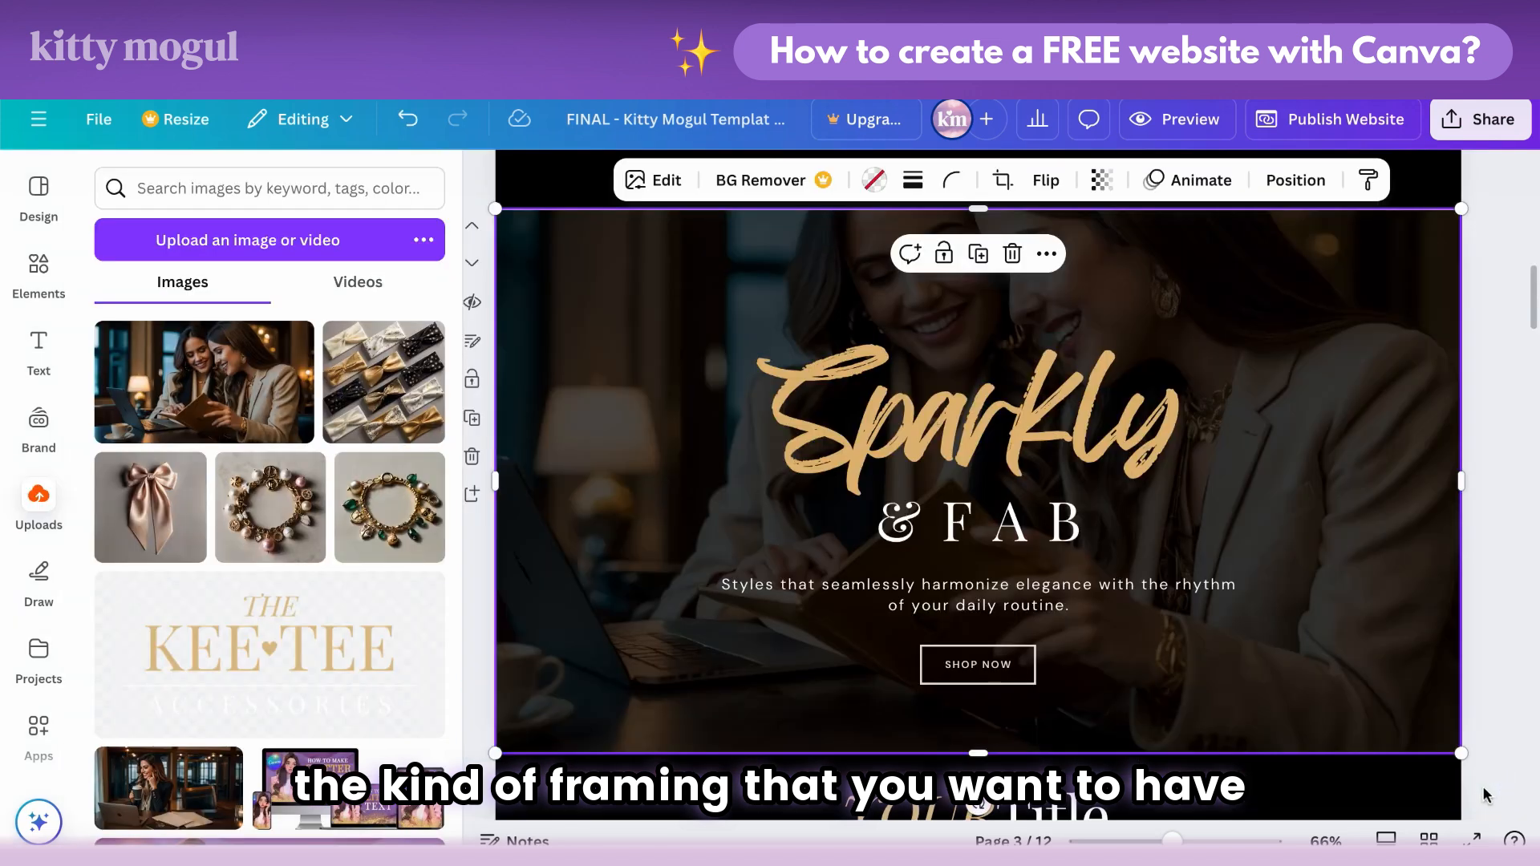
double_click(1309, 357)
key(Return)
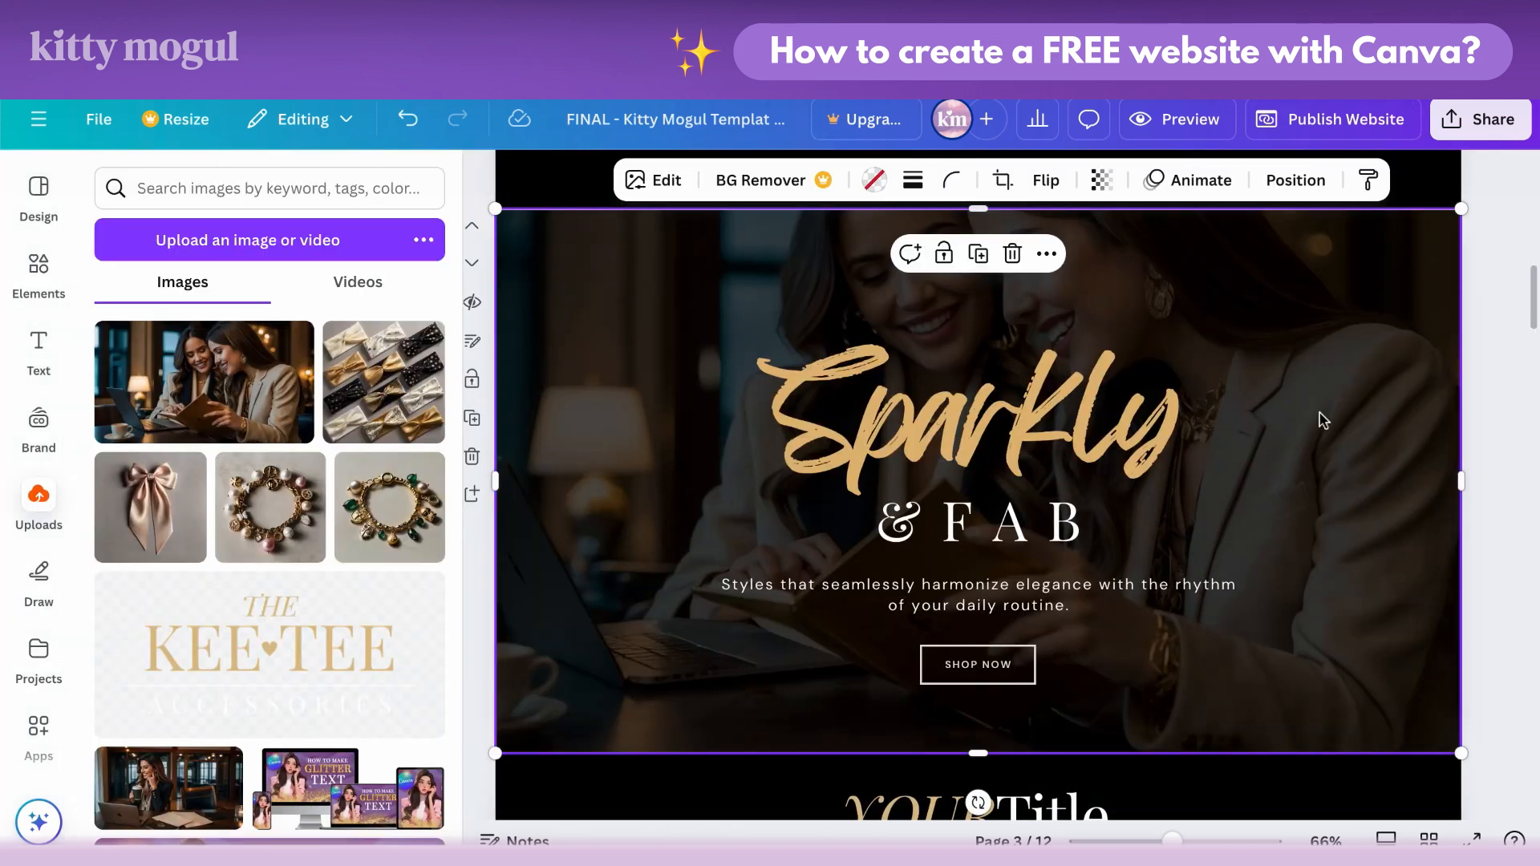
Step: Preview the website in the desktop view to check the Sparkly & FAB section and its background photo
click(1206, 120)
scroll(1185, 370, down, 8)
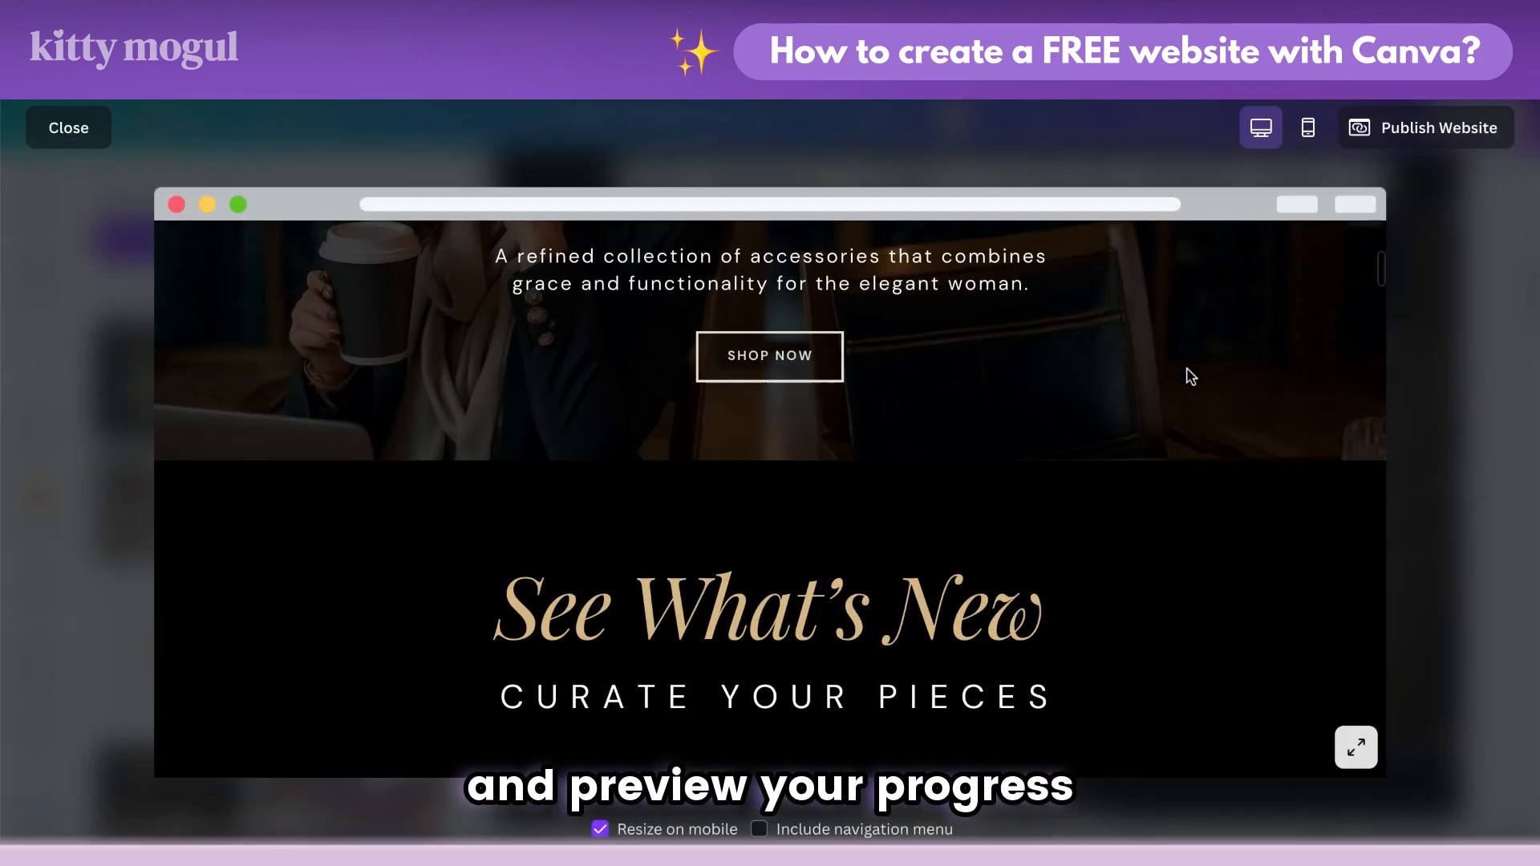
scroll(1190, 377, up, 8)
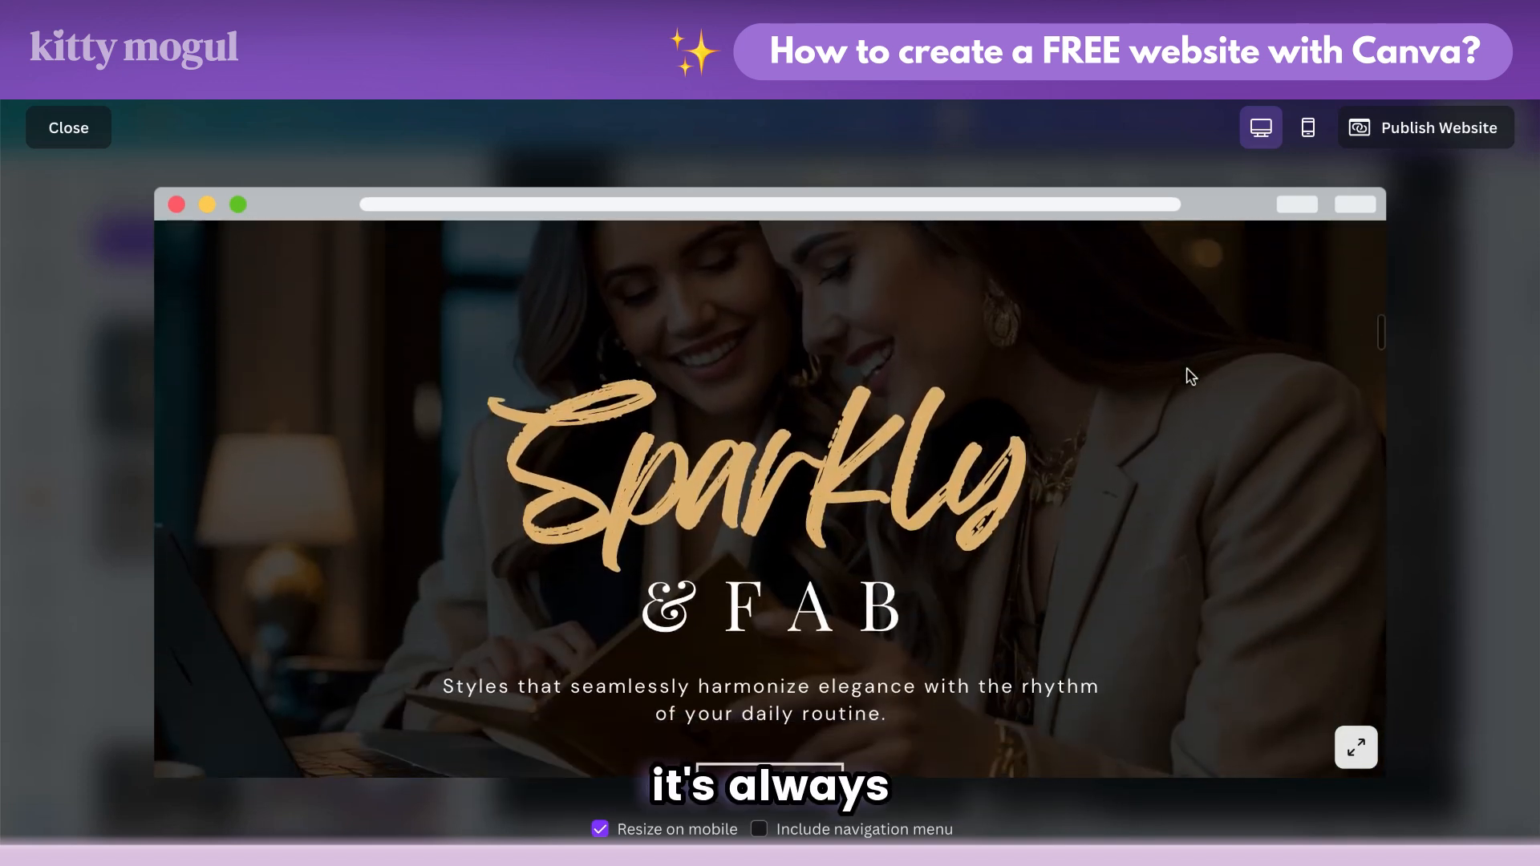
key(Escape)
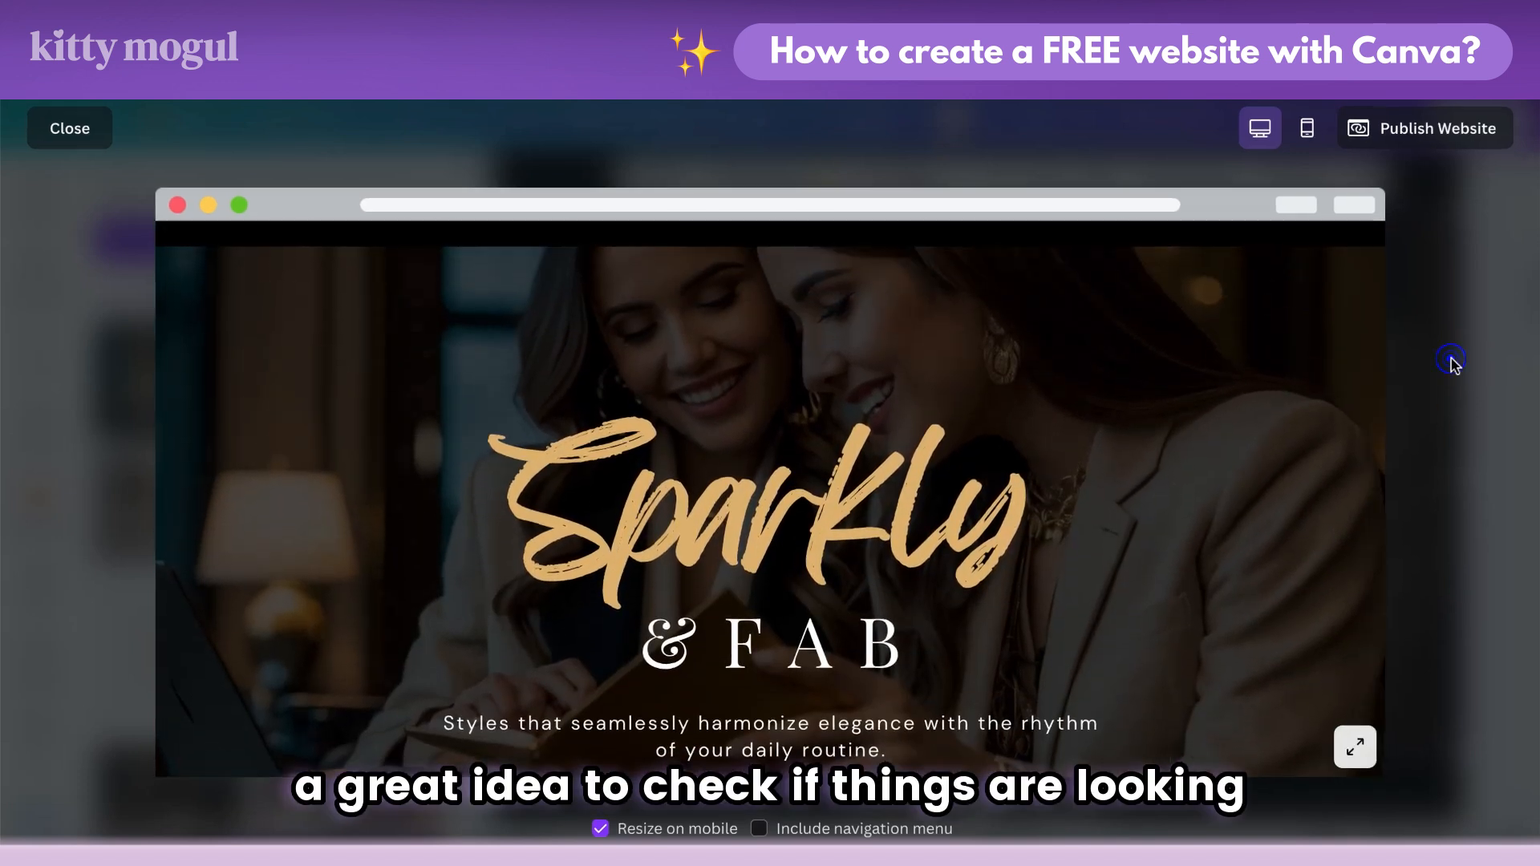
Step: Place the Product2.jpg, Product3.jpg and Product4.jpg photos in the Frosty Emerald, Classic Pandora and Beads & Marble frames on page 4
scroll(1324, 315, down, 5)
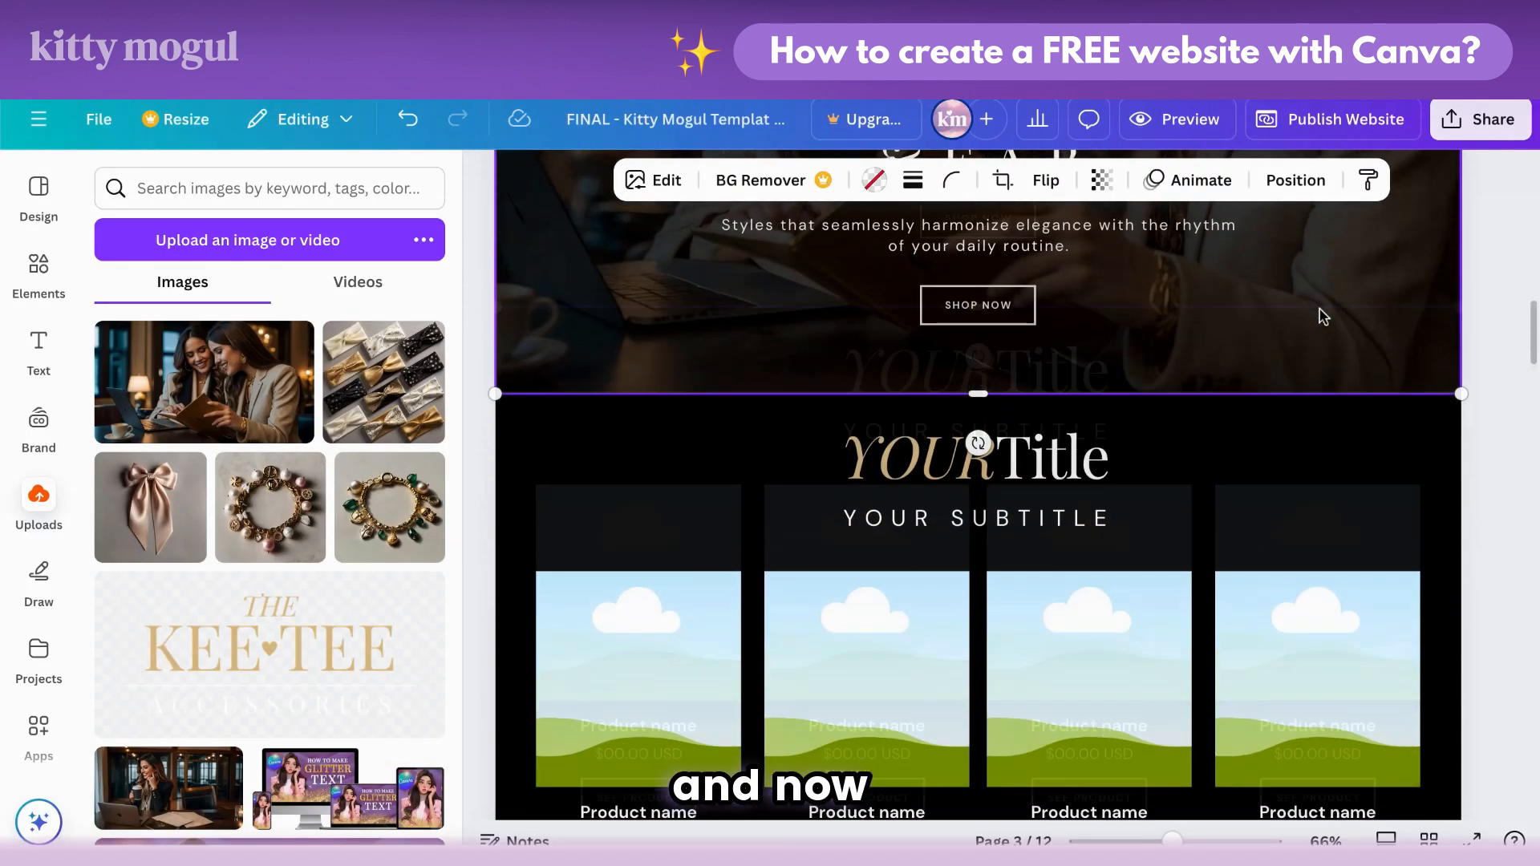
scroll(1324, 315, down, 2)
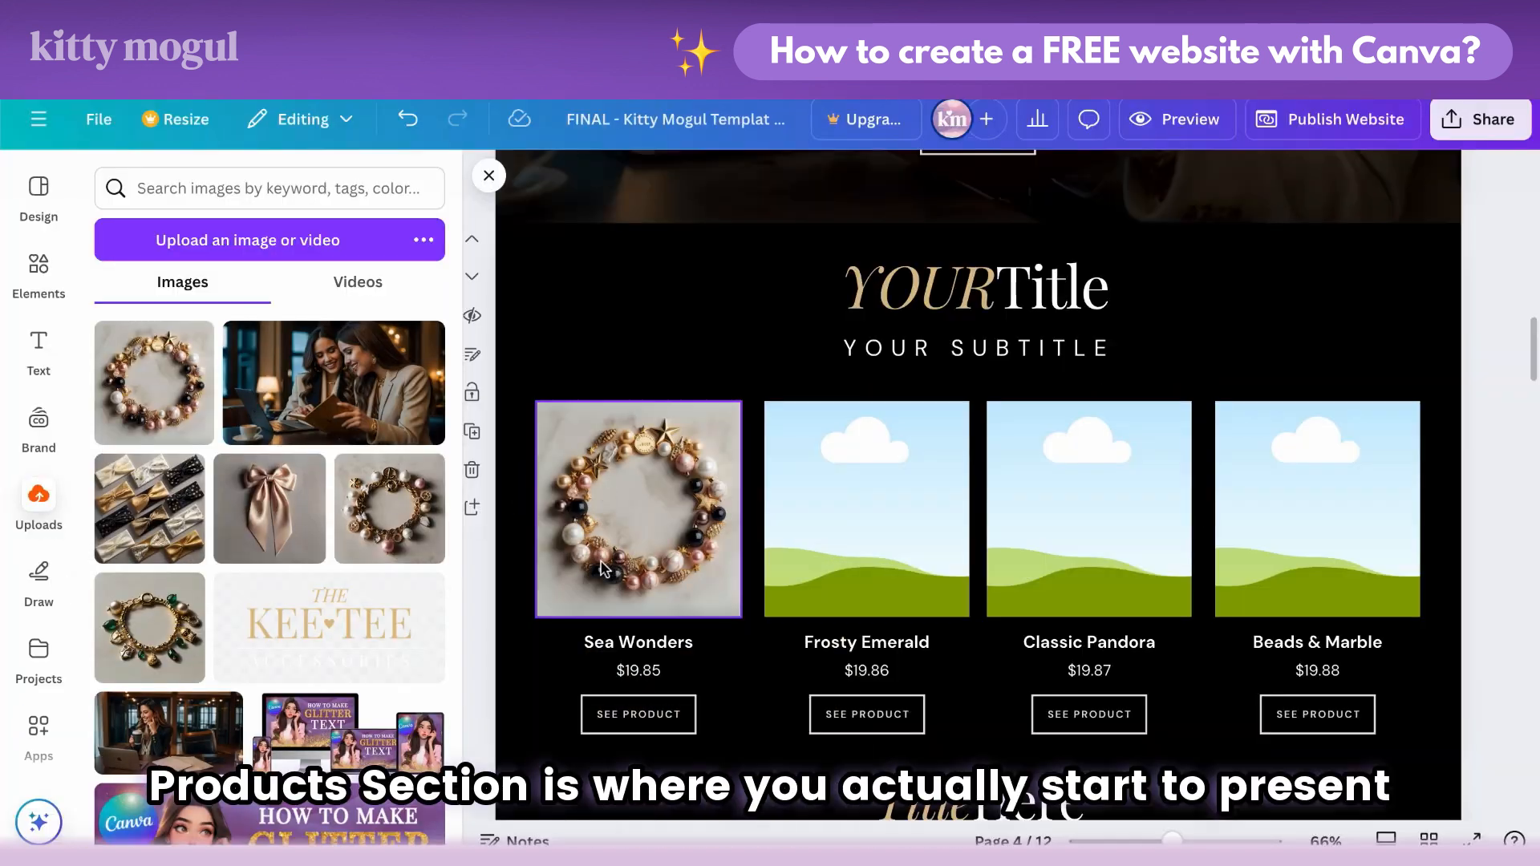
drag(186, 664, 848, 544)
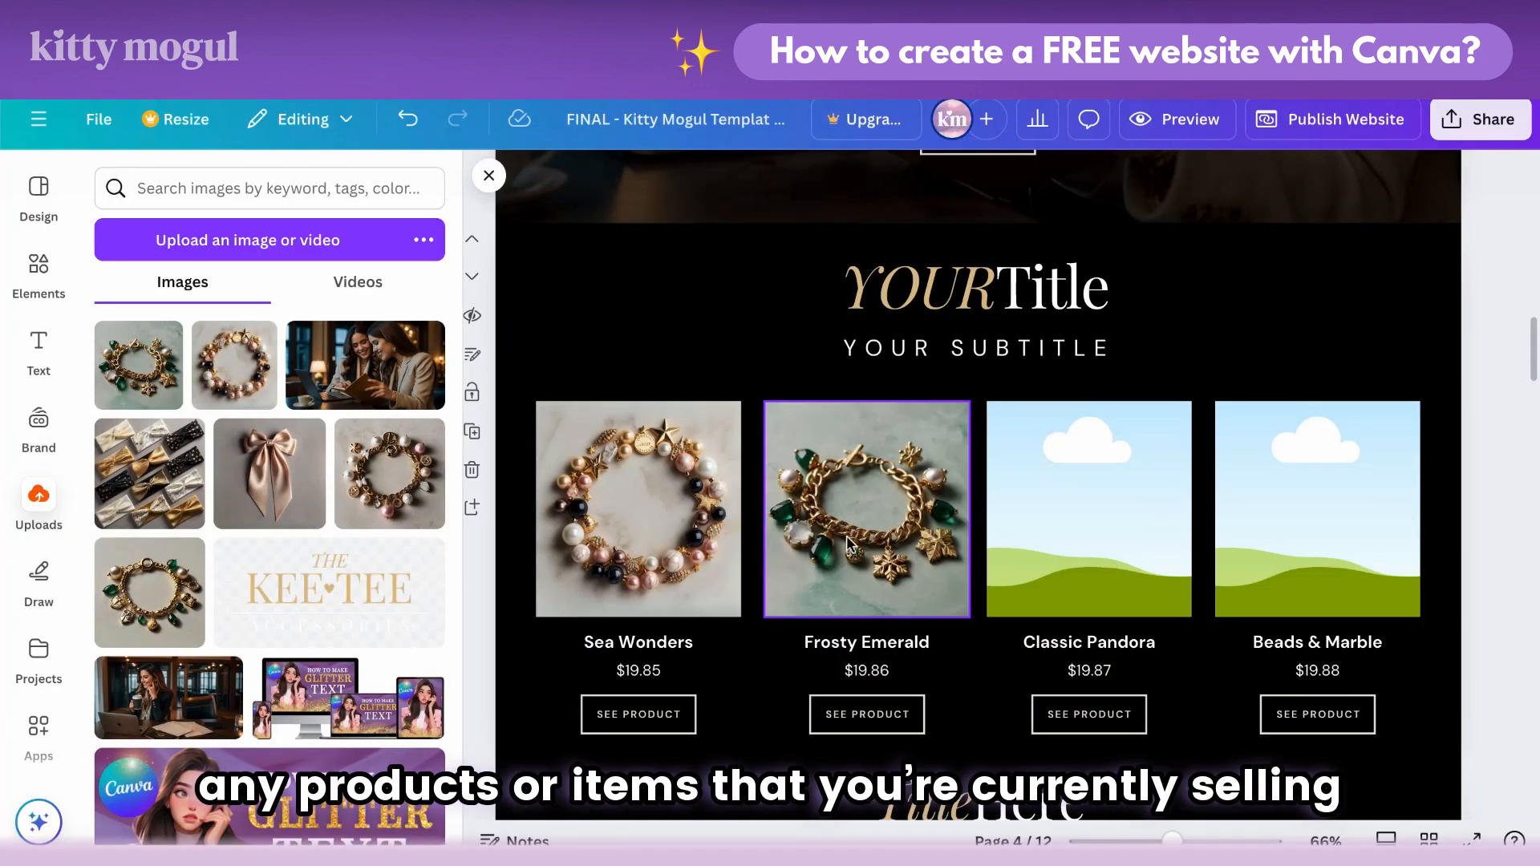
click(38, 820)
drag(303, 664, 1043, 481)
drag(421, 665, 1306, 493)
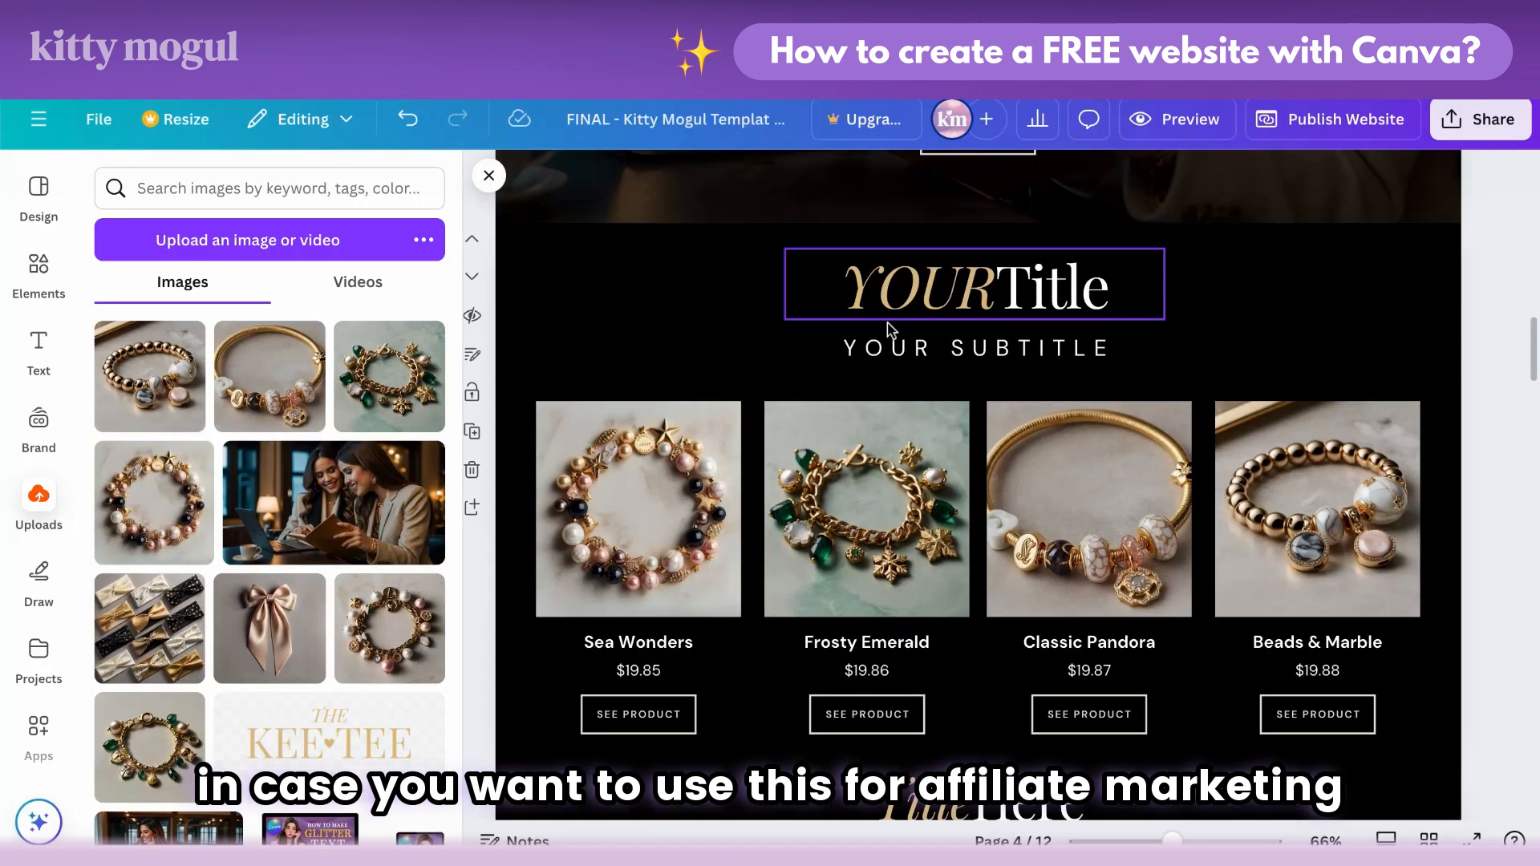
drag(842, 289, 979, 299)
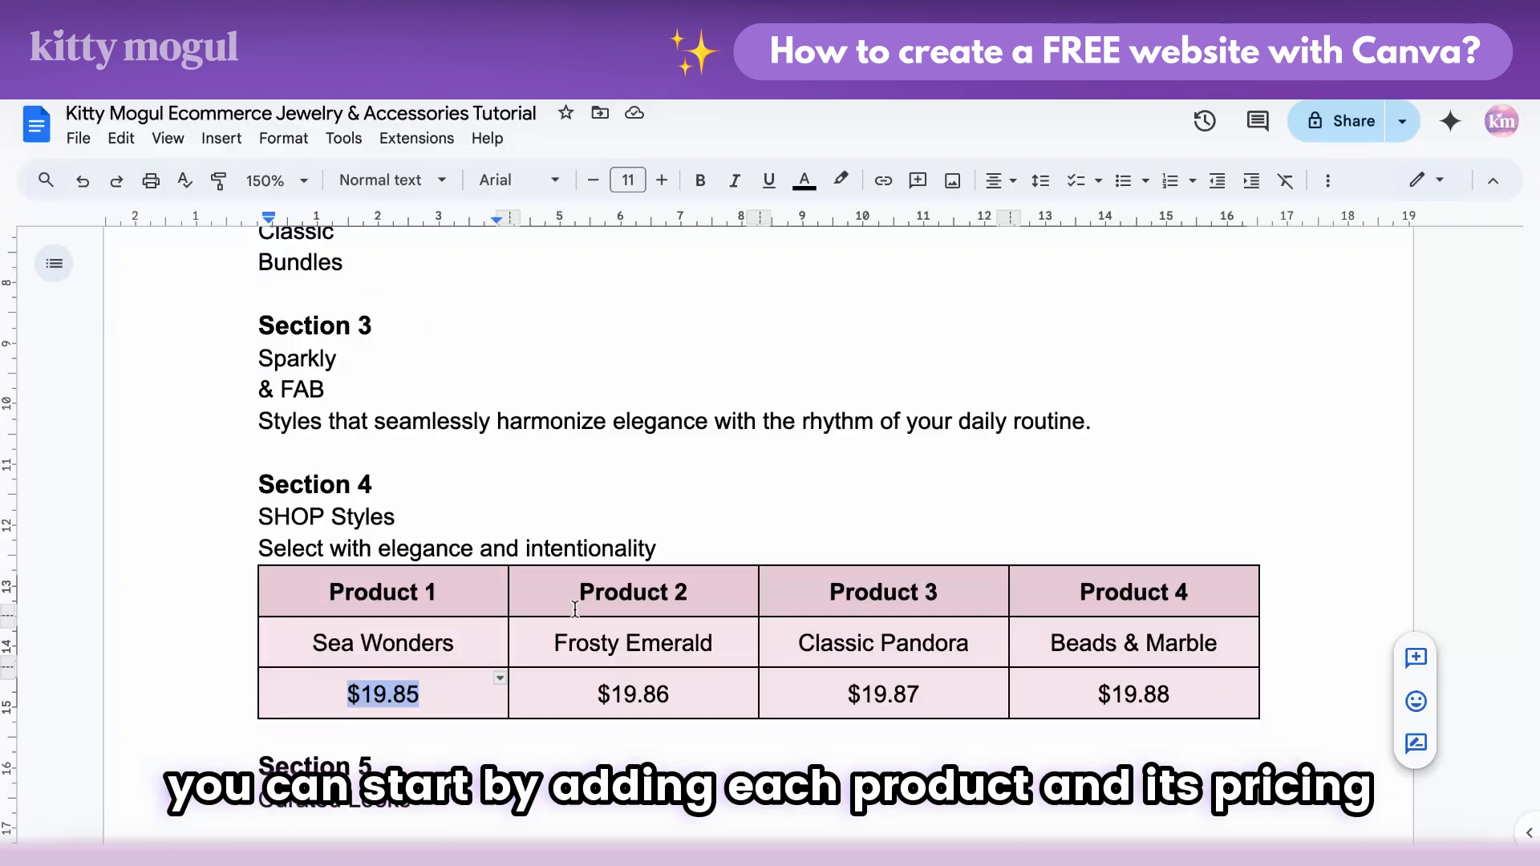
Step: Fill in the second product as Frosty Emerald at $19.86 and the third as Classic Pandora at $19.87 from the copy document
drag(554, 643, 714, 647)
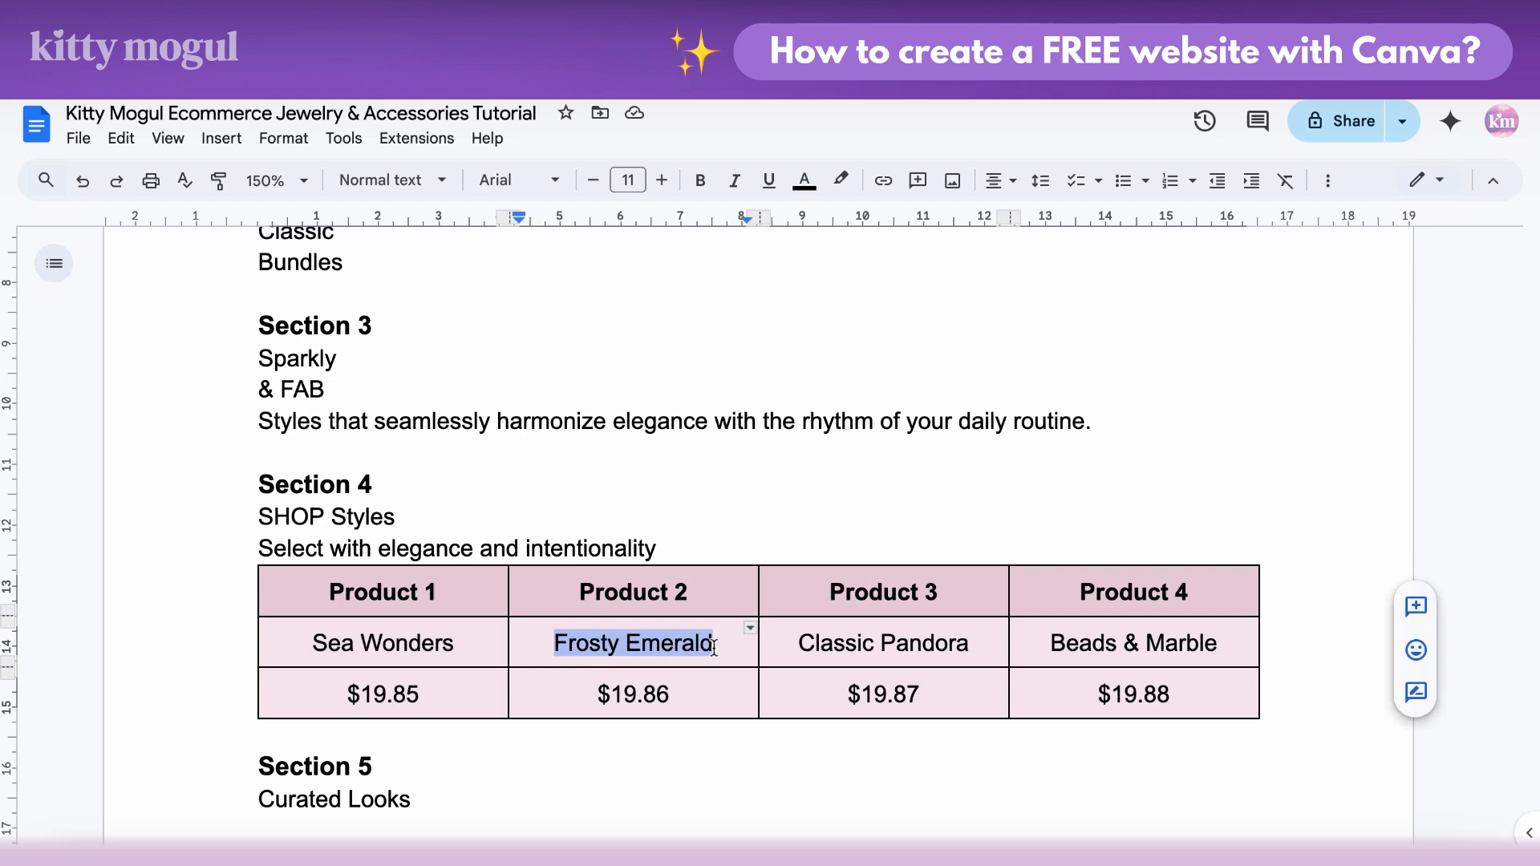
right_click(630, 695)
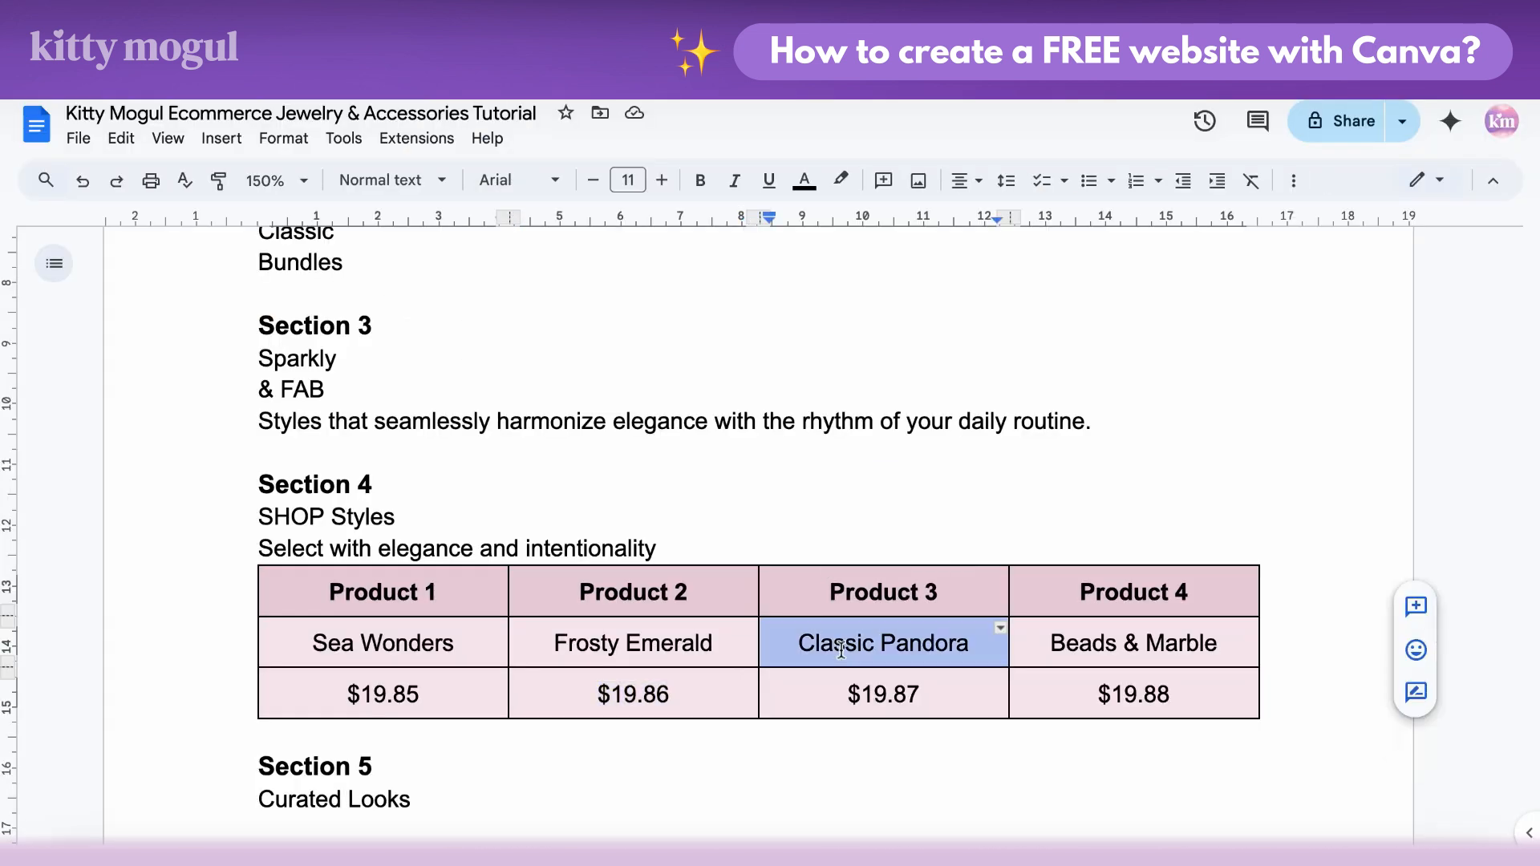
right_click(914, 643)
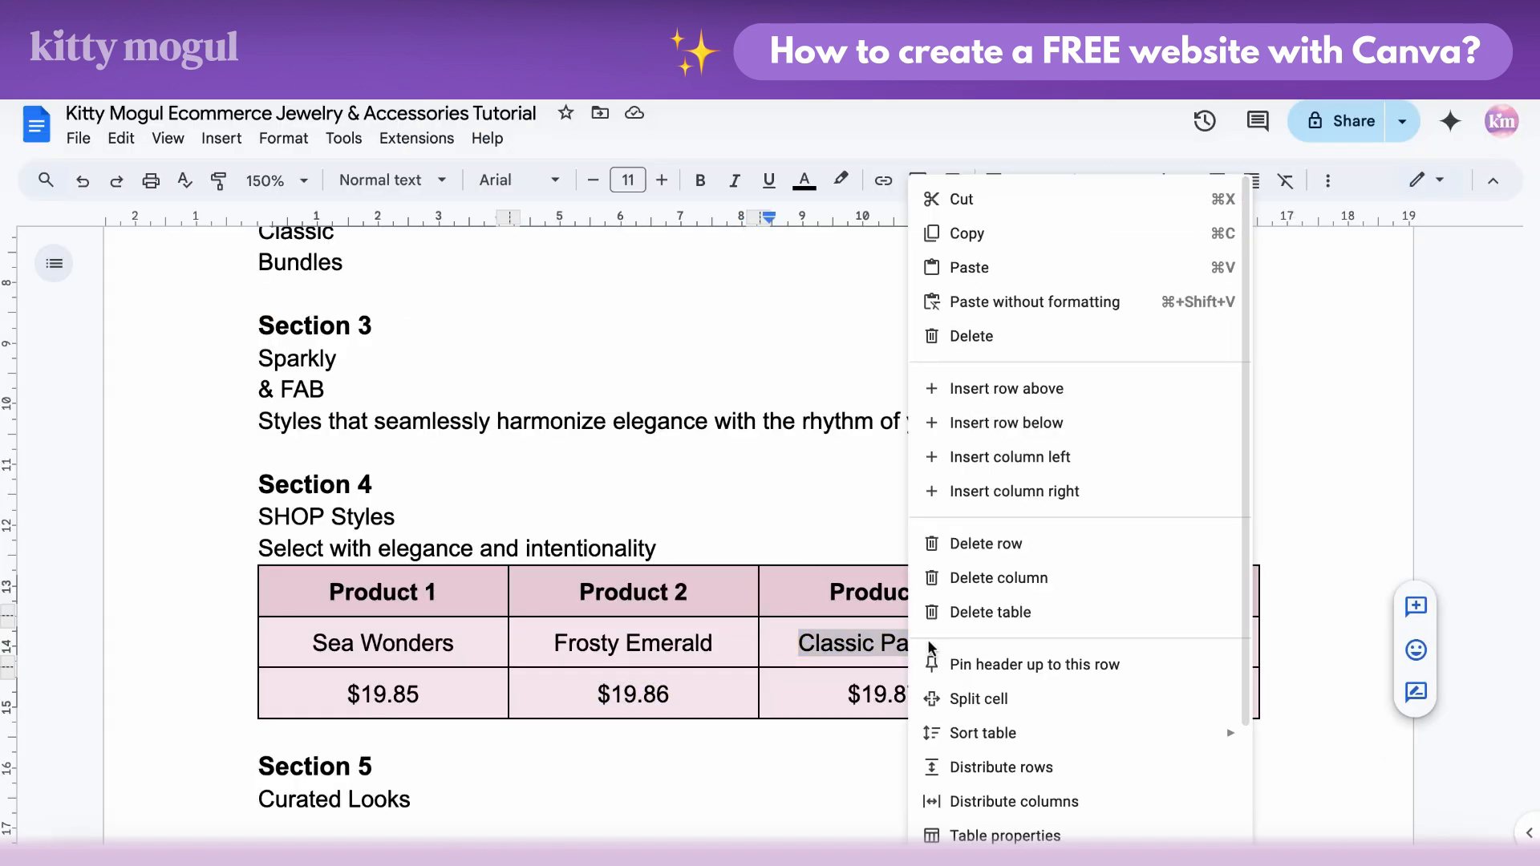
drag(849, 695, 919, 695)
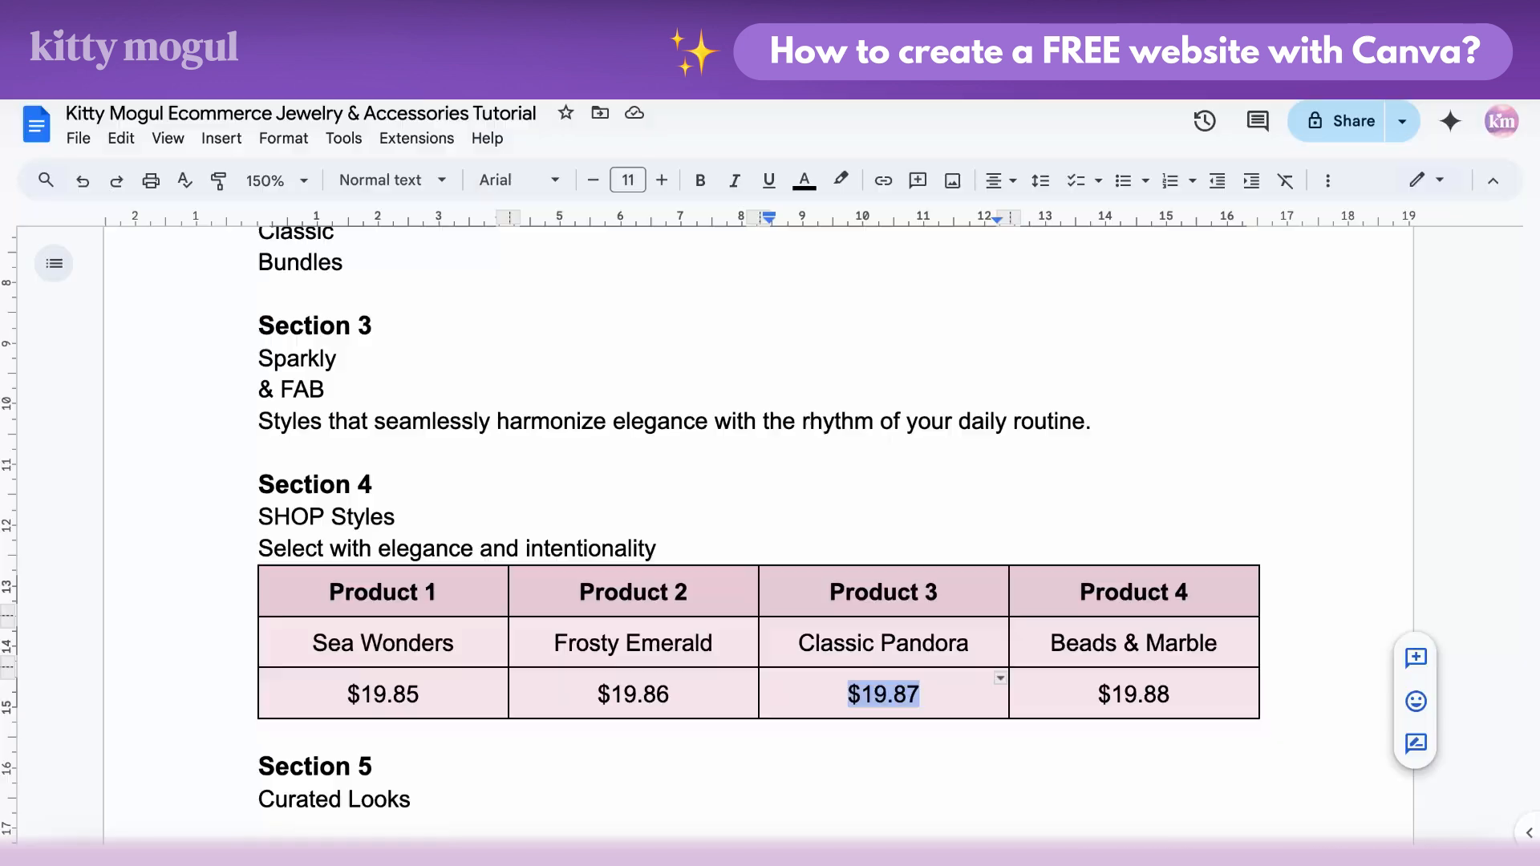
Step: Set the fourth product's name to Beads & Marble and its price to $19.88
right_click(1168, 644)
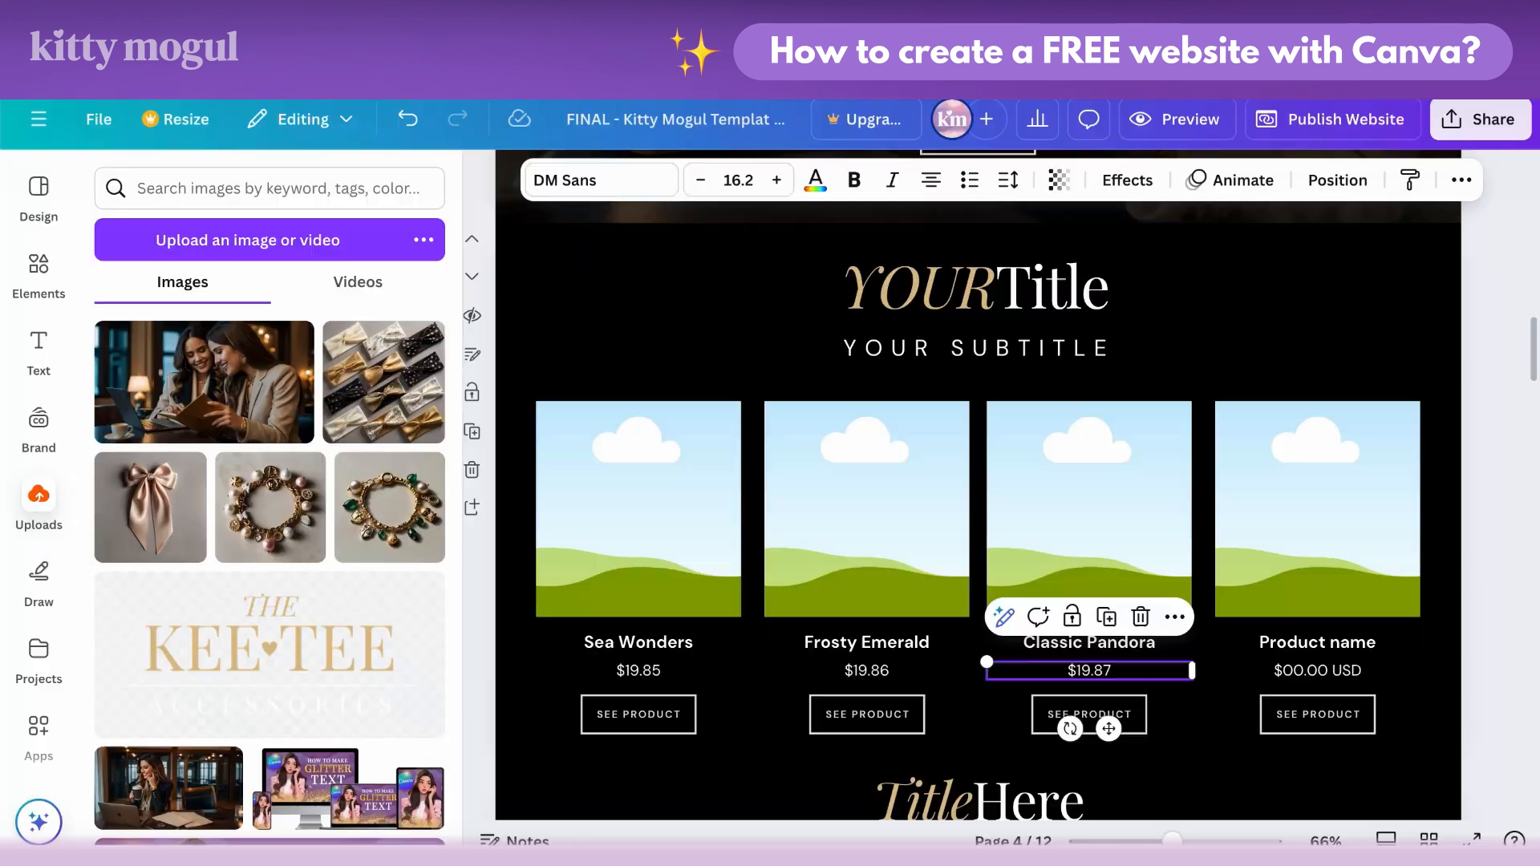
double_click(1318, 641)
text(Beads & Marble)
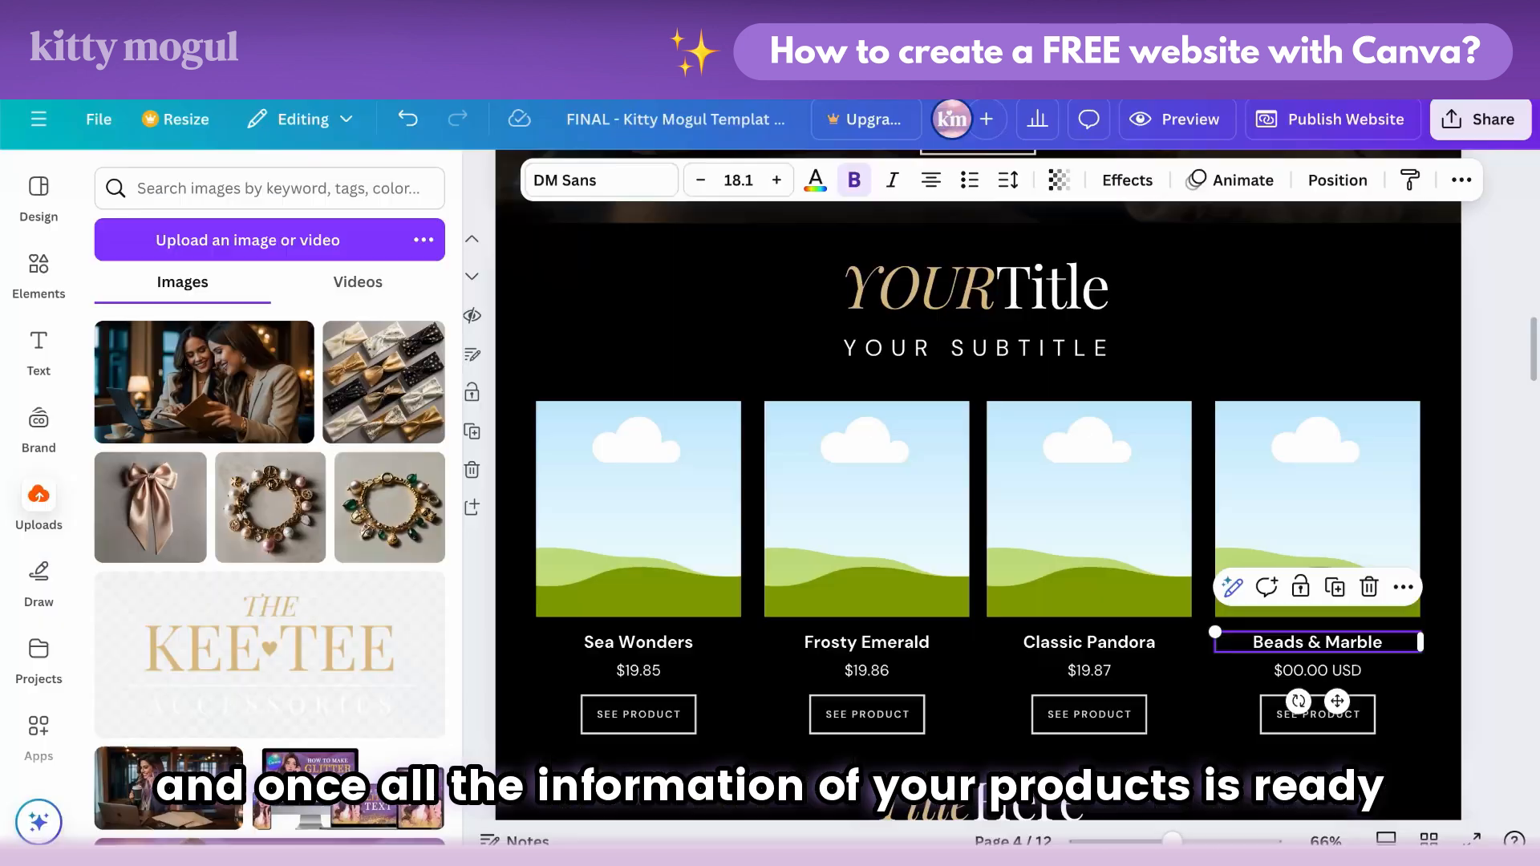
triple_click(1317, 670)
right_click(1317, 669)
click(974, 385)
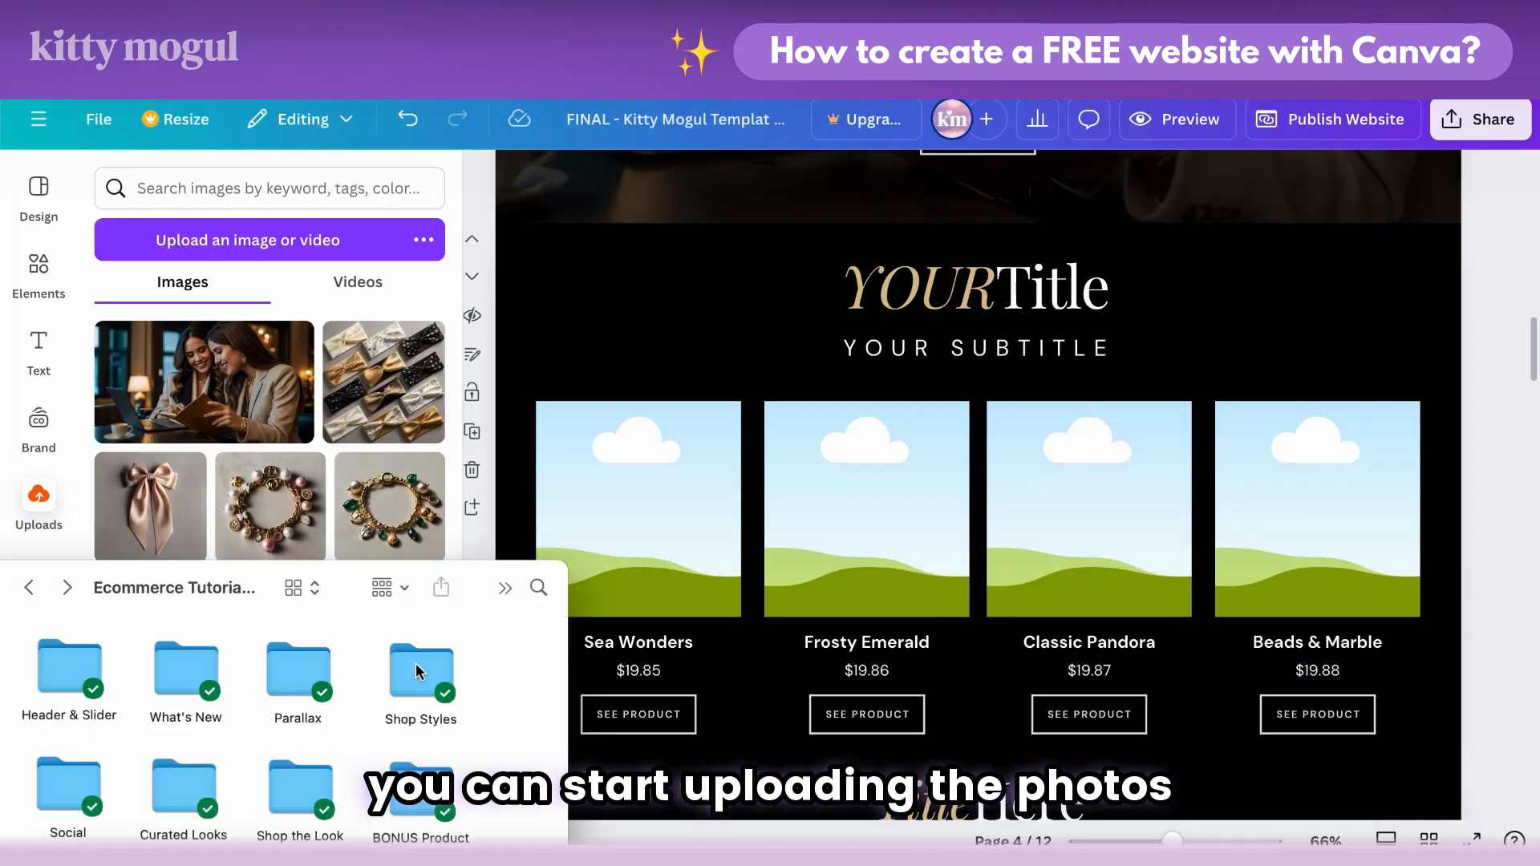
Step: Place Product1.png, Product2.jpg, Product3.jpg and Product4.jpg from the Shop Styles folder in the four product frames, in order
double_click(418, 672)
drag(68, 665, 639, 509)
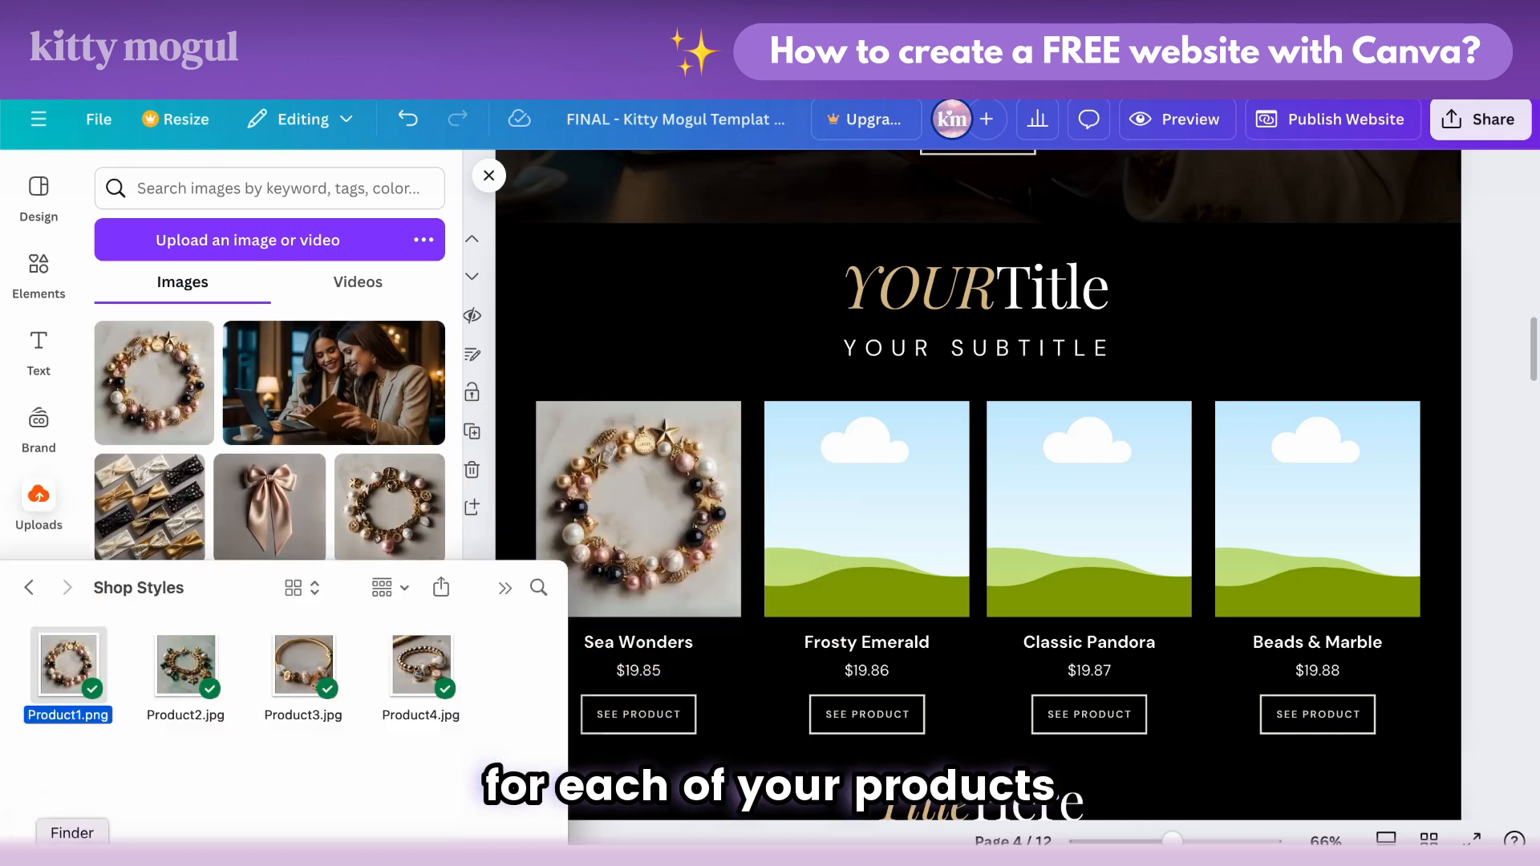
drag(185, 664, 866, 509)
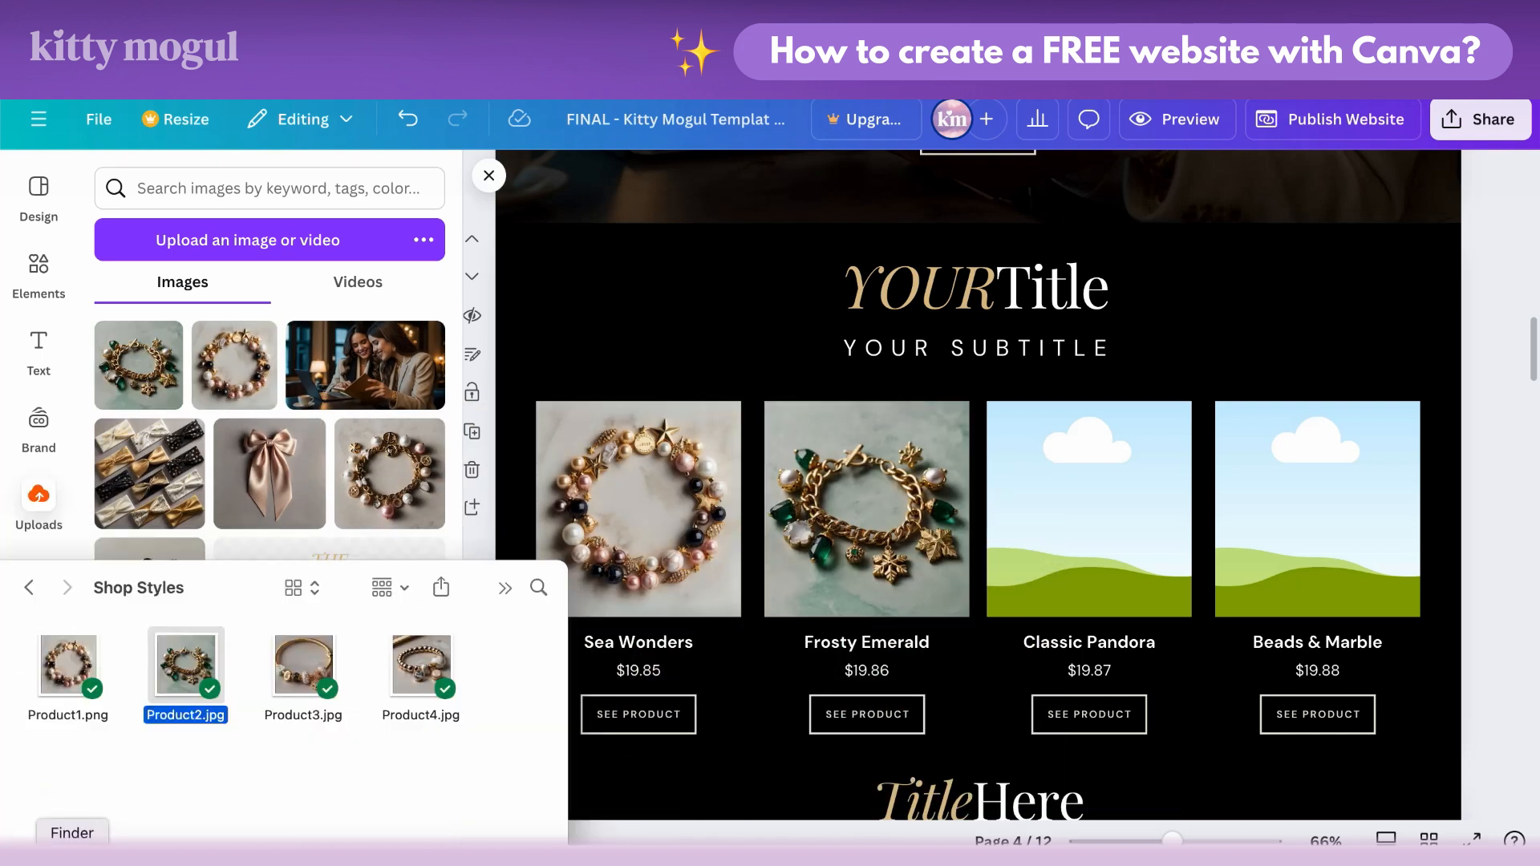
drag(303, 664, 1089, 514)
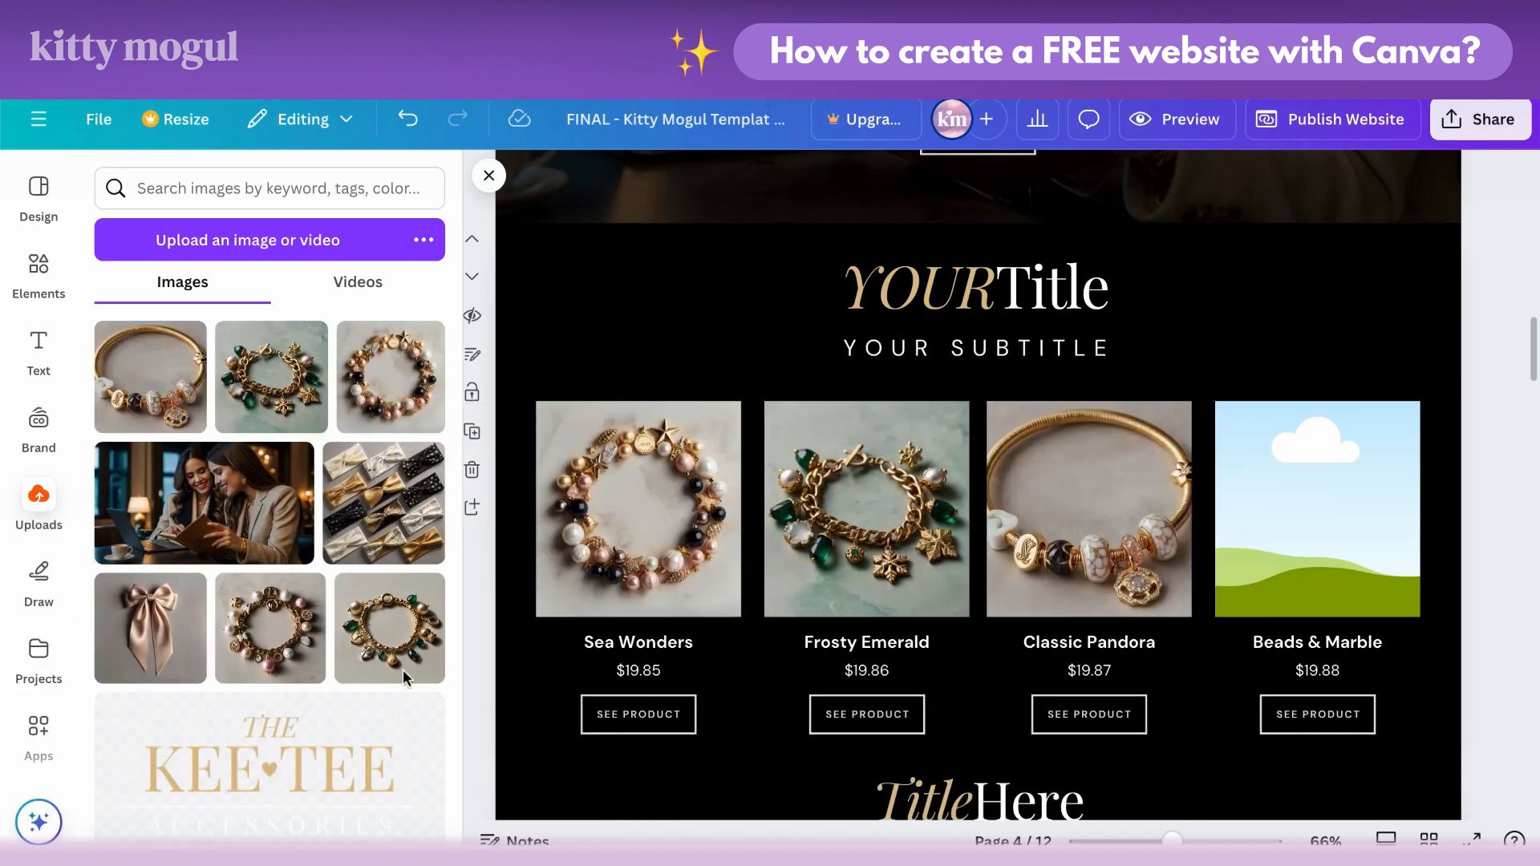
click(417, 682)
drag(418, 682, 1306, 488)
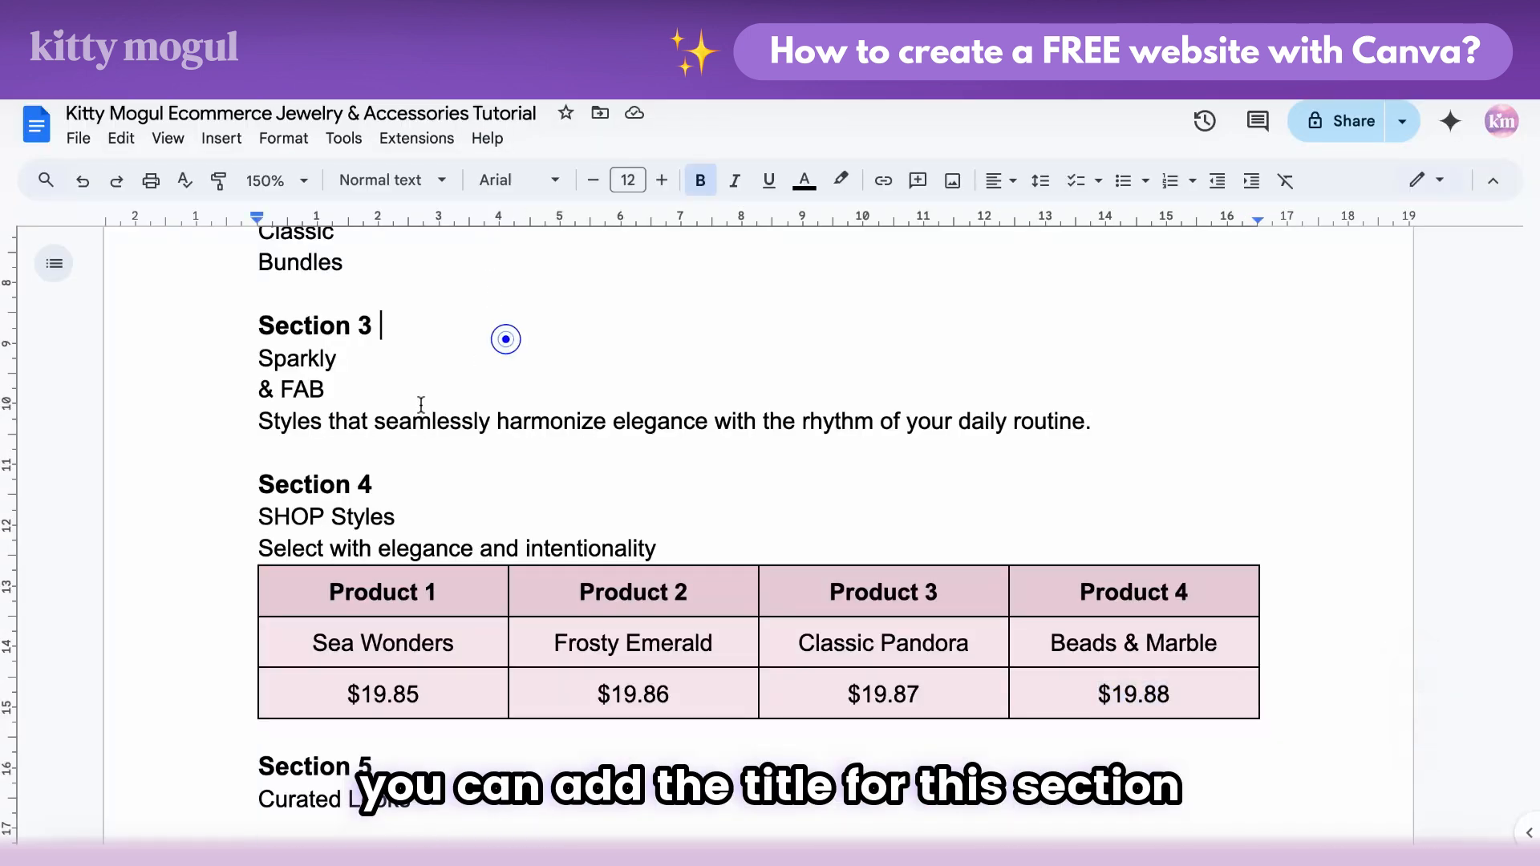
Step: Replace the page 4 title with SHOPStyles, keeping SHOP in gold italics and Styles in white
right_click(318, 517)
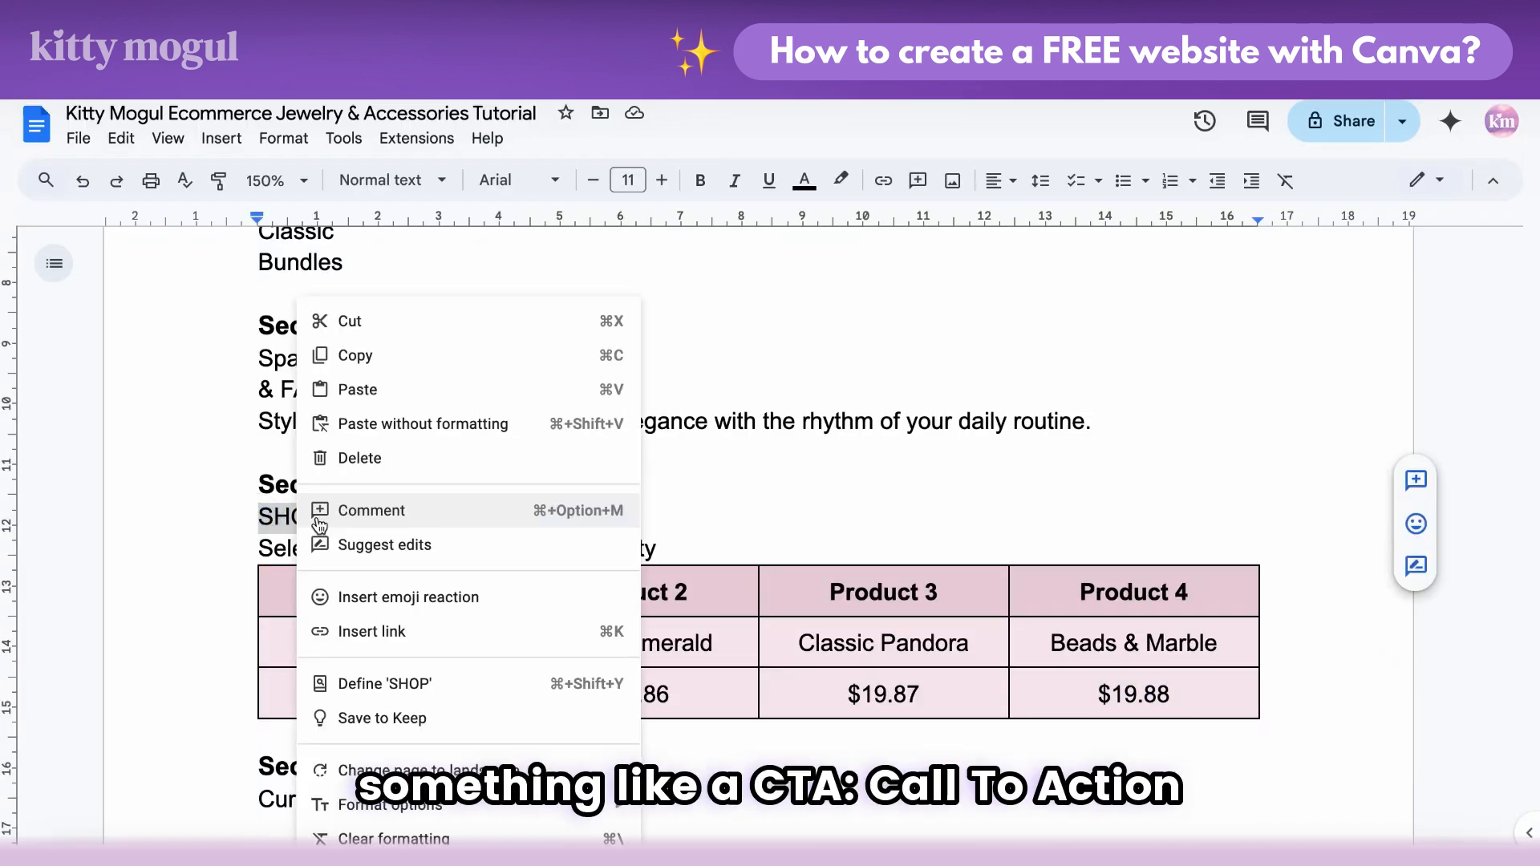
click(367, 358)
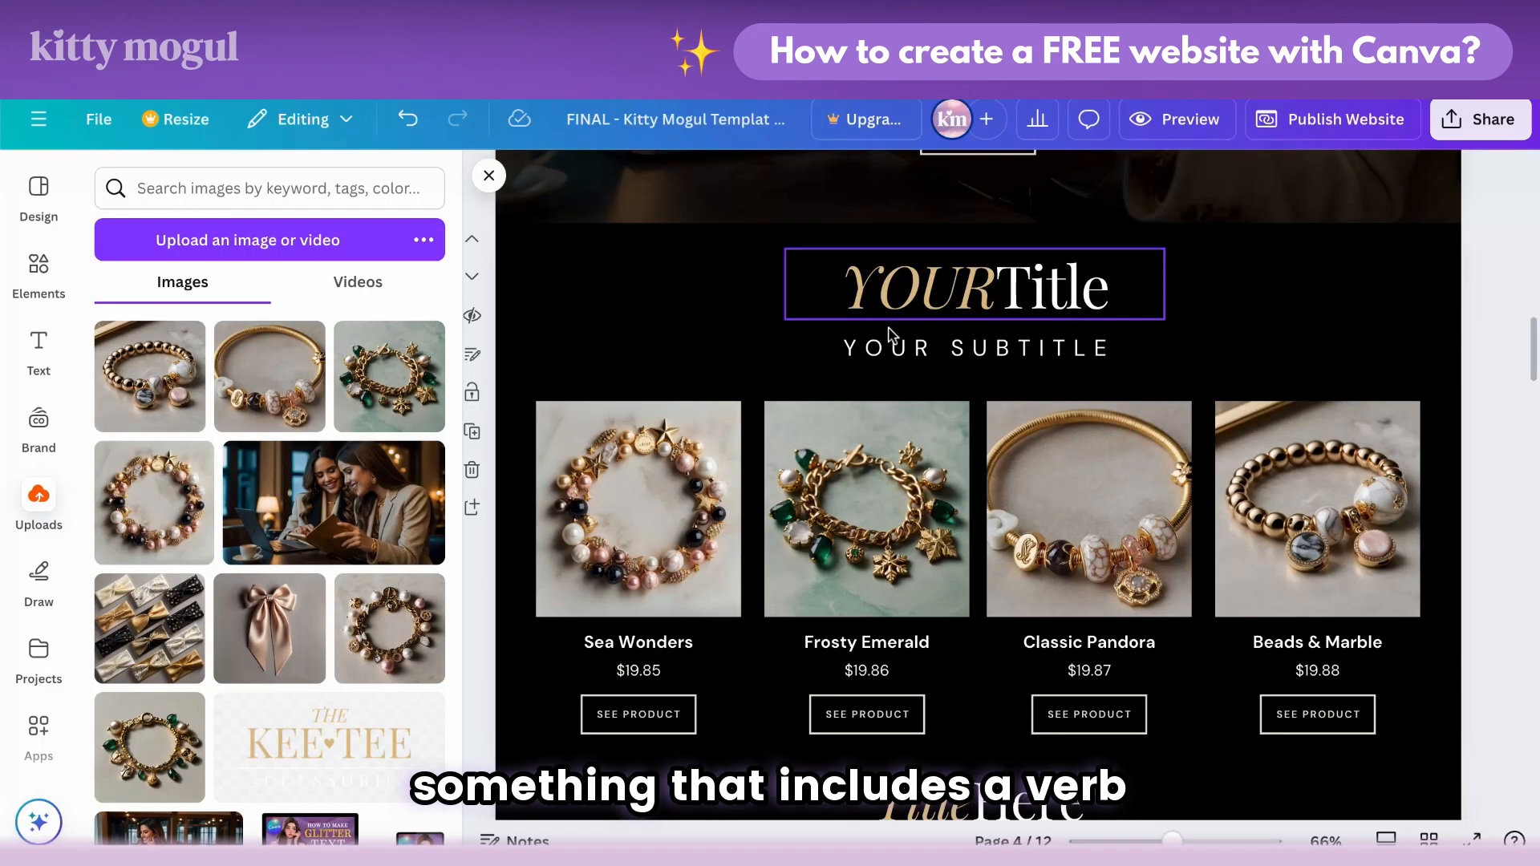
shift+click(973, 298)
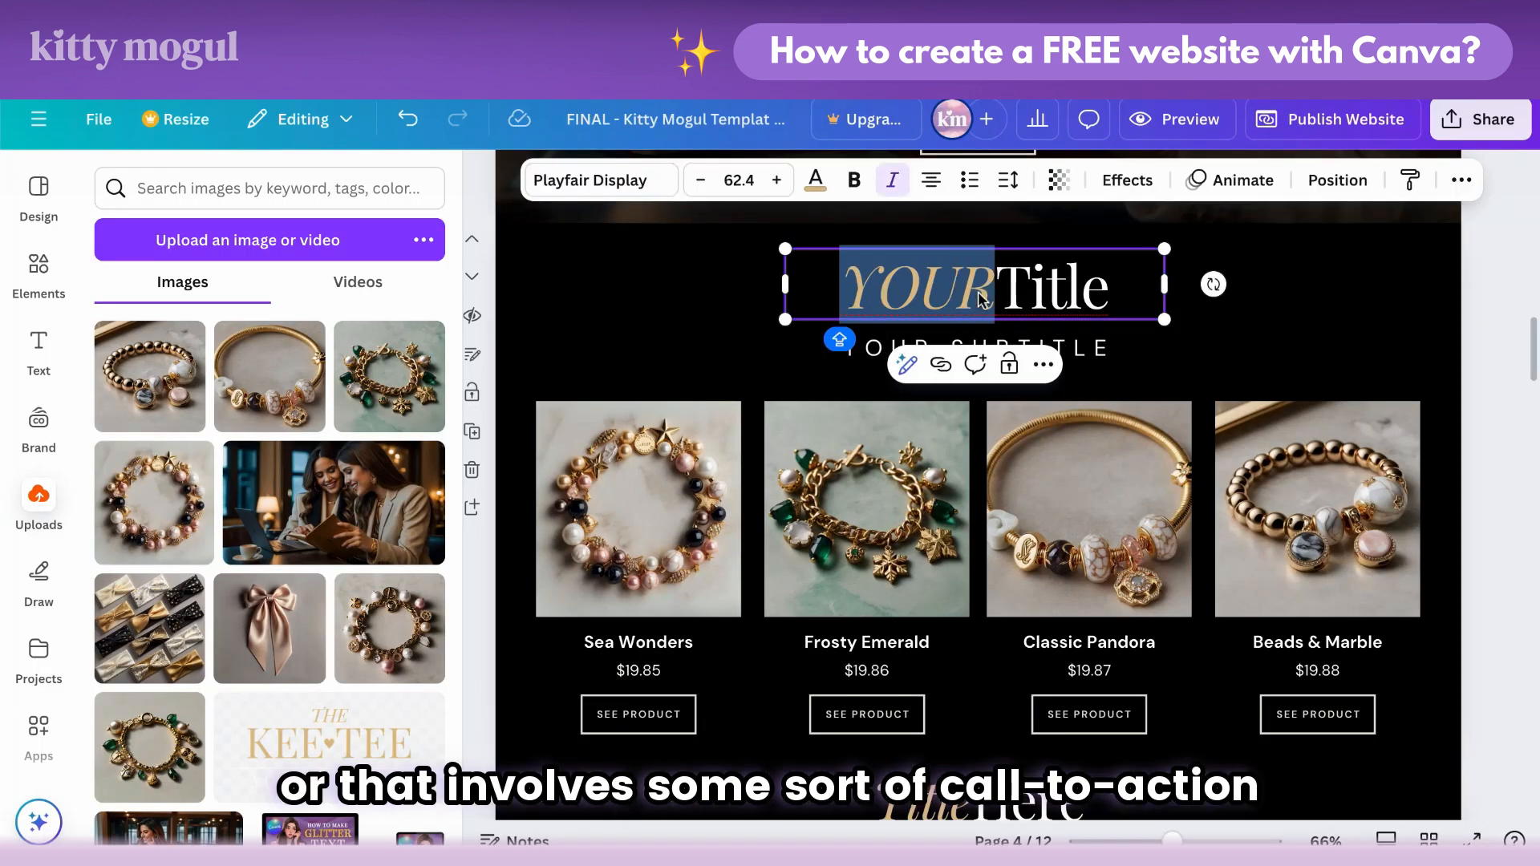
right_click(979, 299)
click(1023, 453)
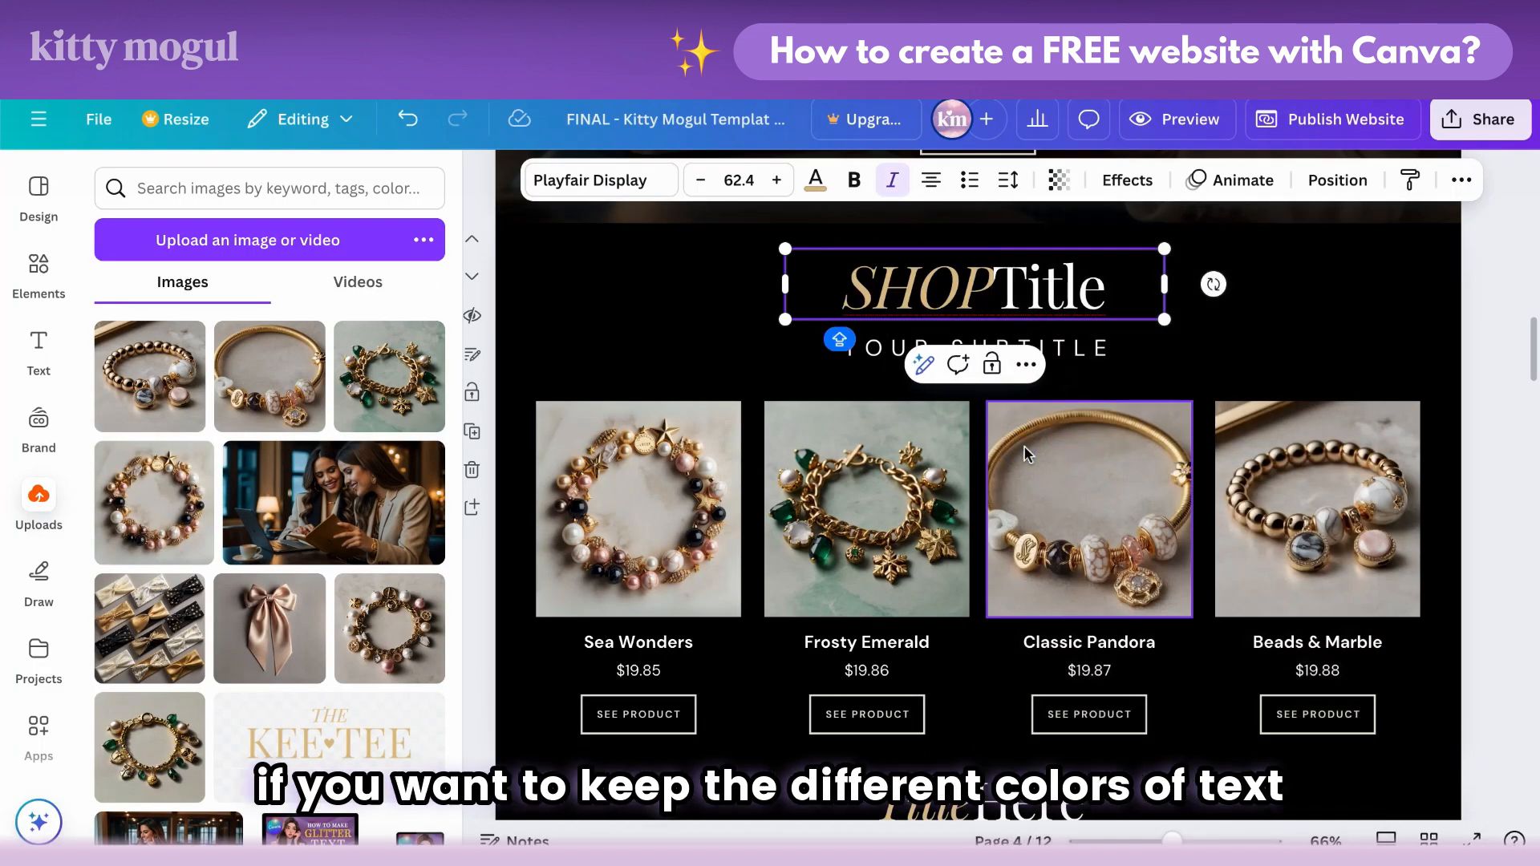
text(Styl)
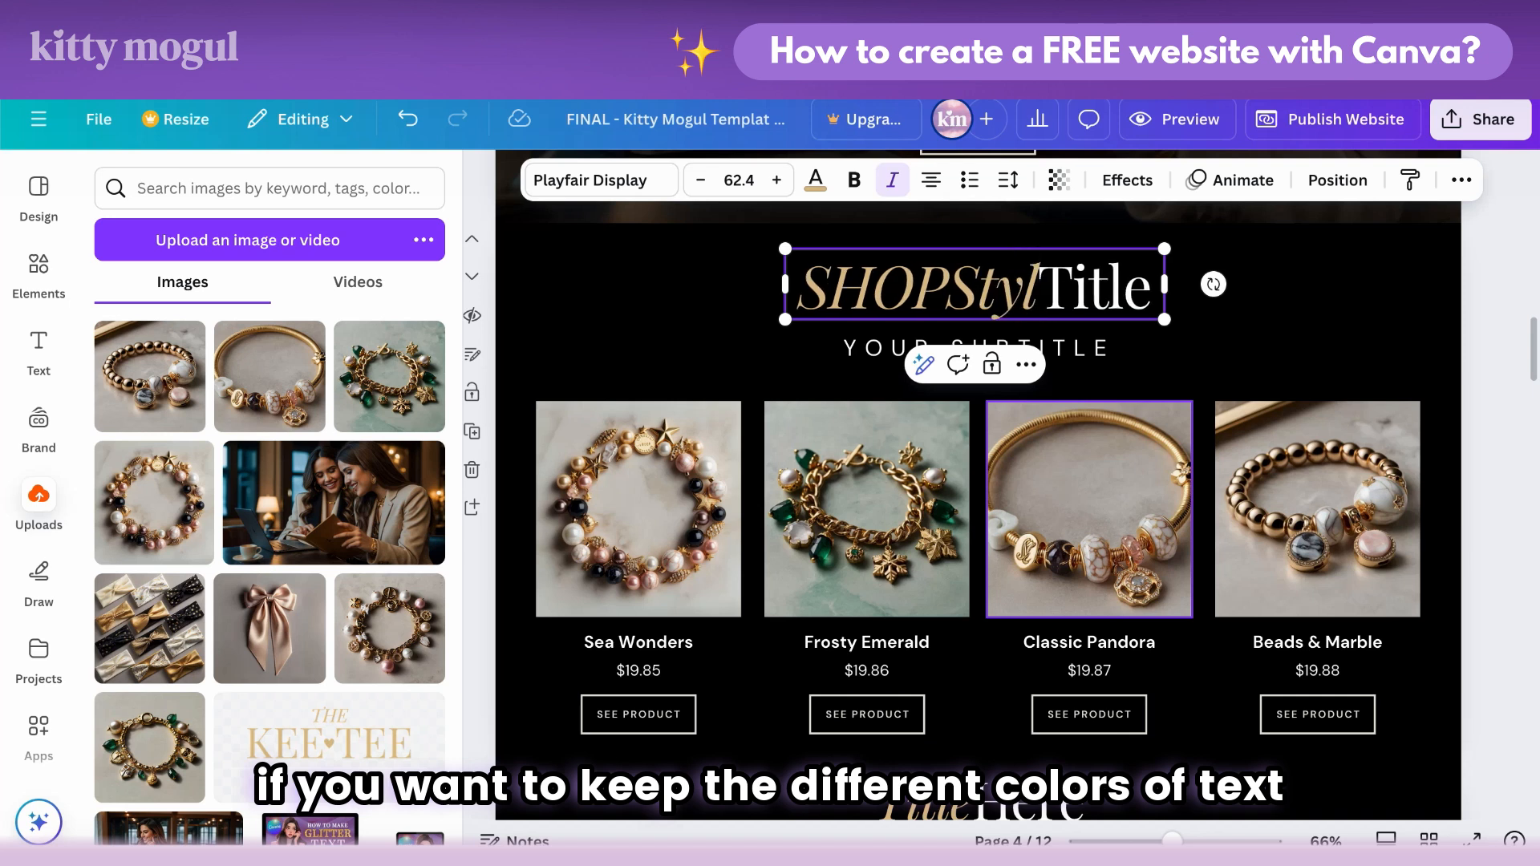
key(ctrl+z)
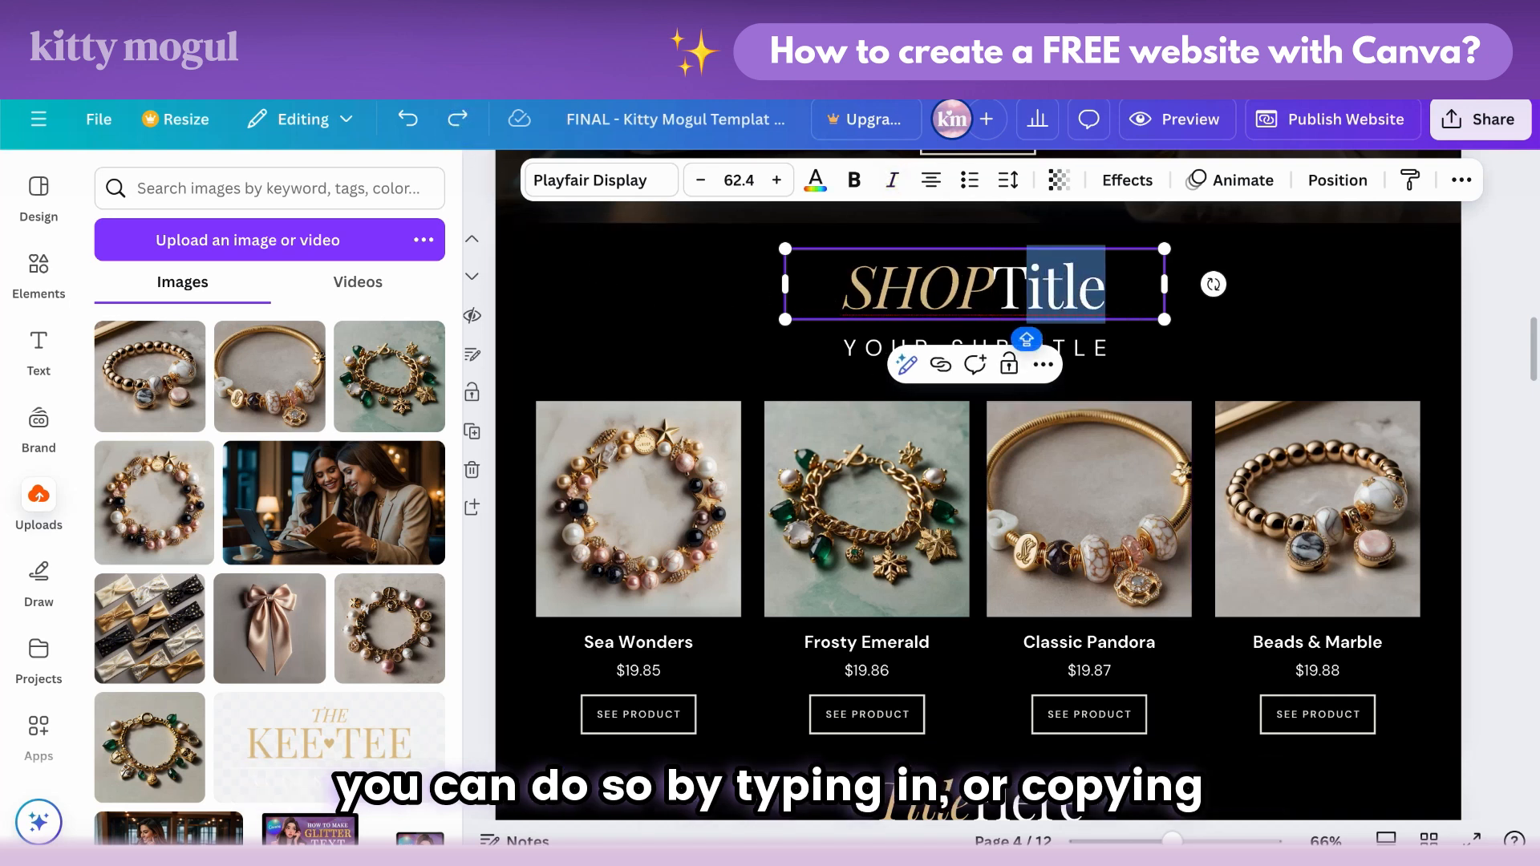
text(Styles)
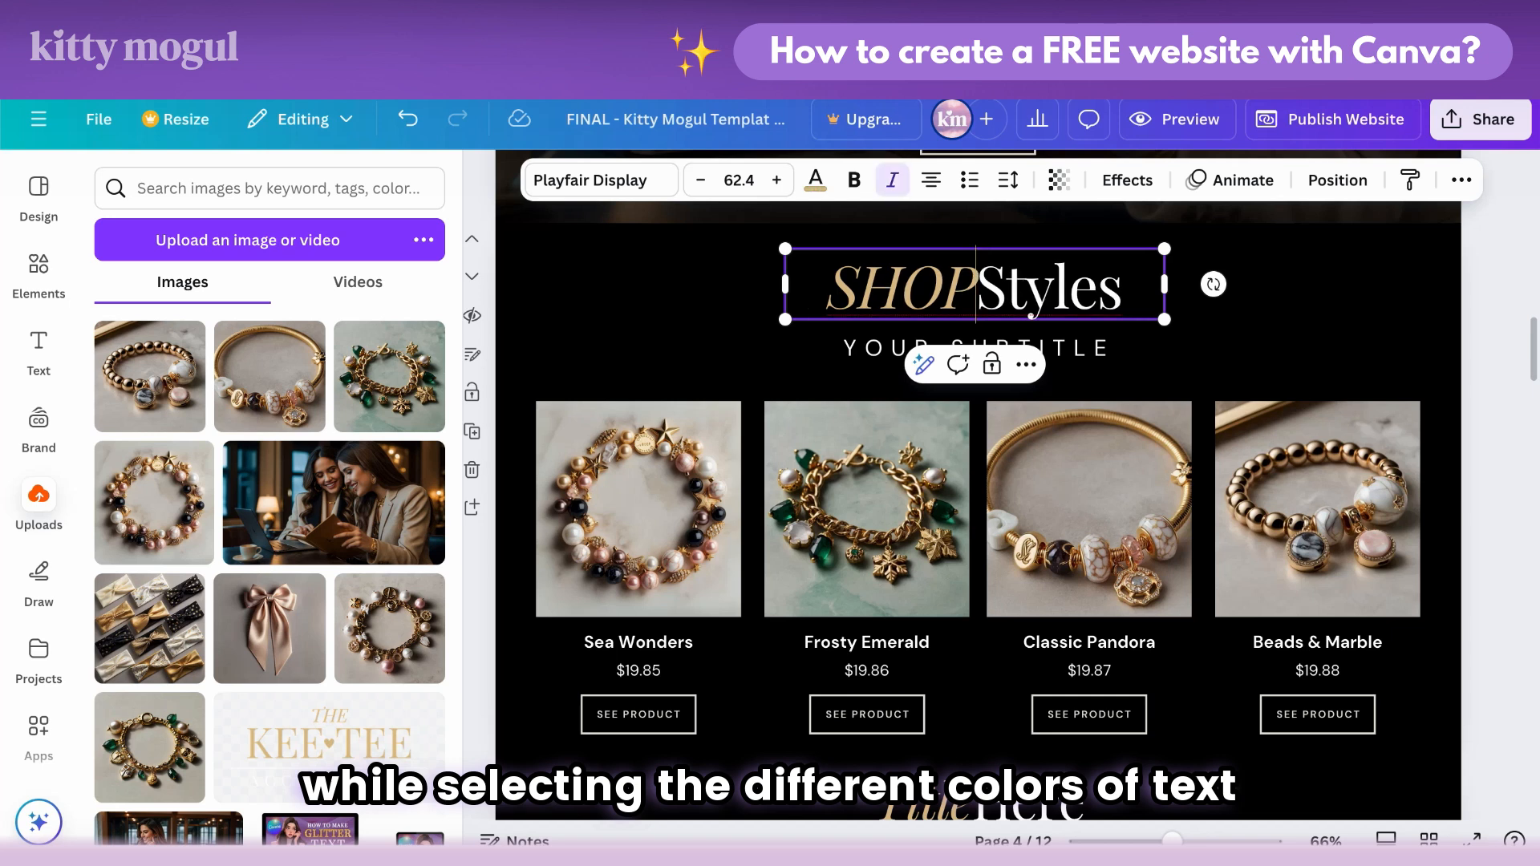
click(690, 304)
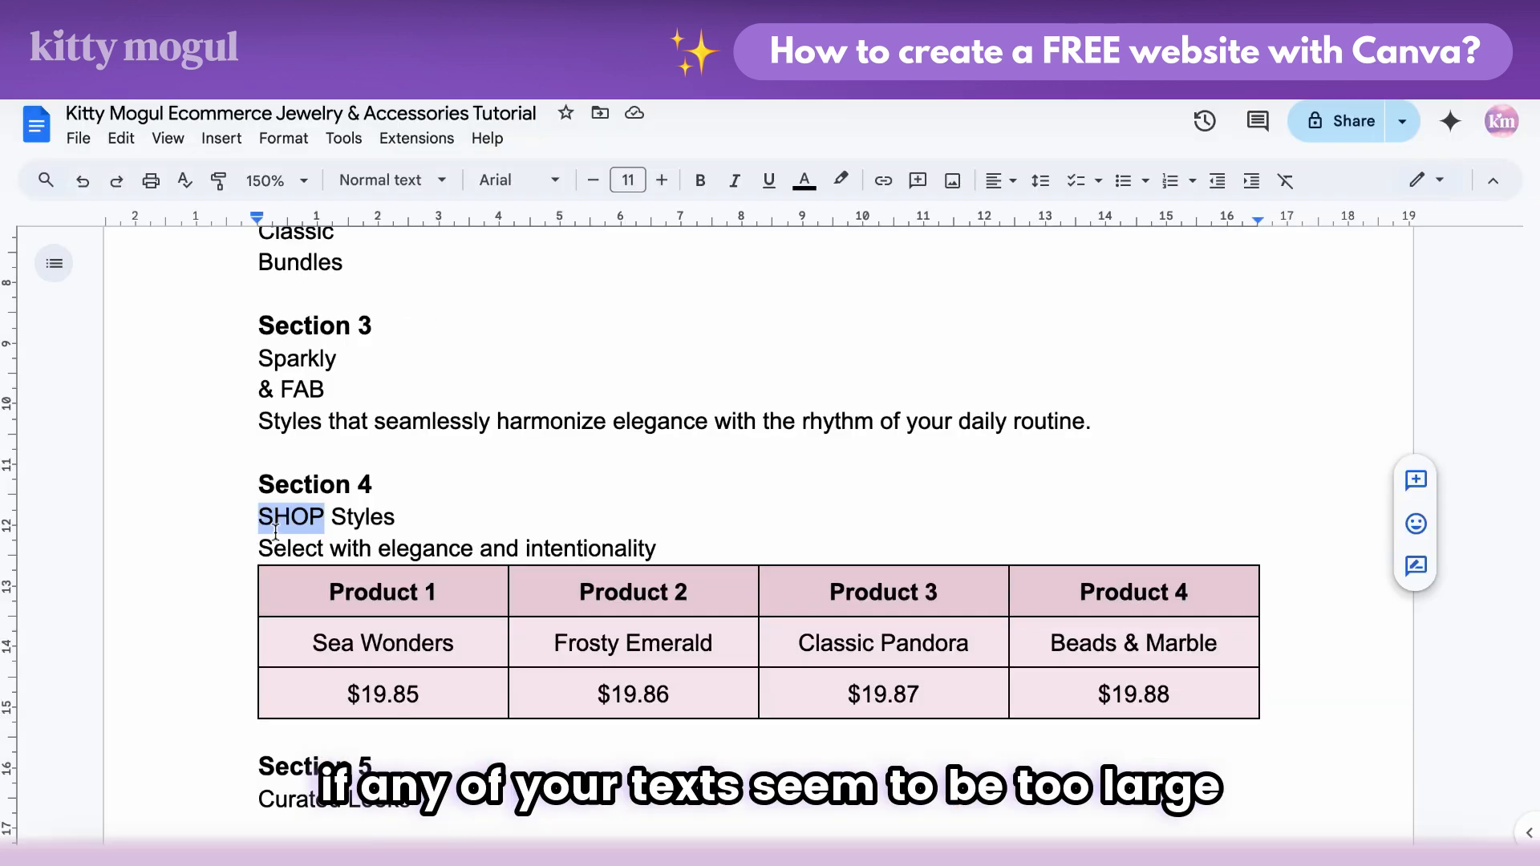
Step: Replace the subtitle with "Select with elegance and intentionality" from the copy document and widen its text box to fit one line
drag(612, 547, 613, 547)
right_click(614, 548)
click(642, 361)
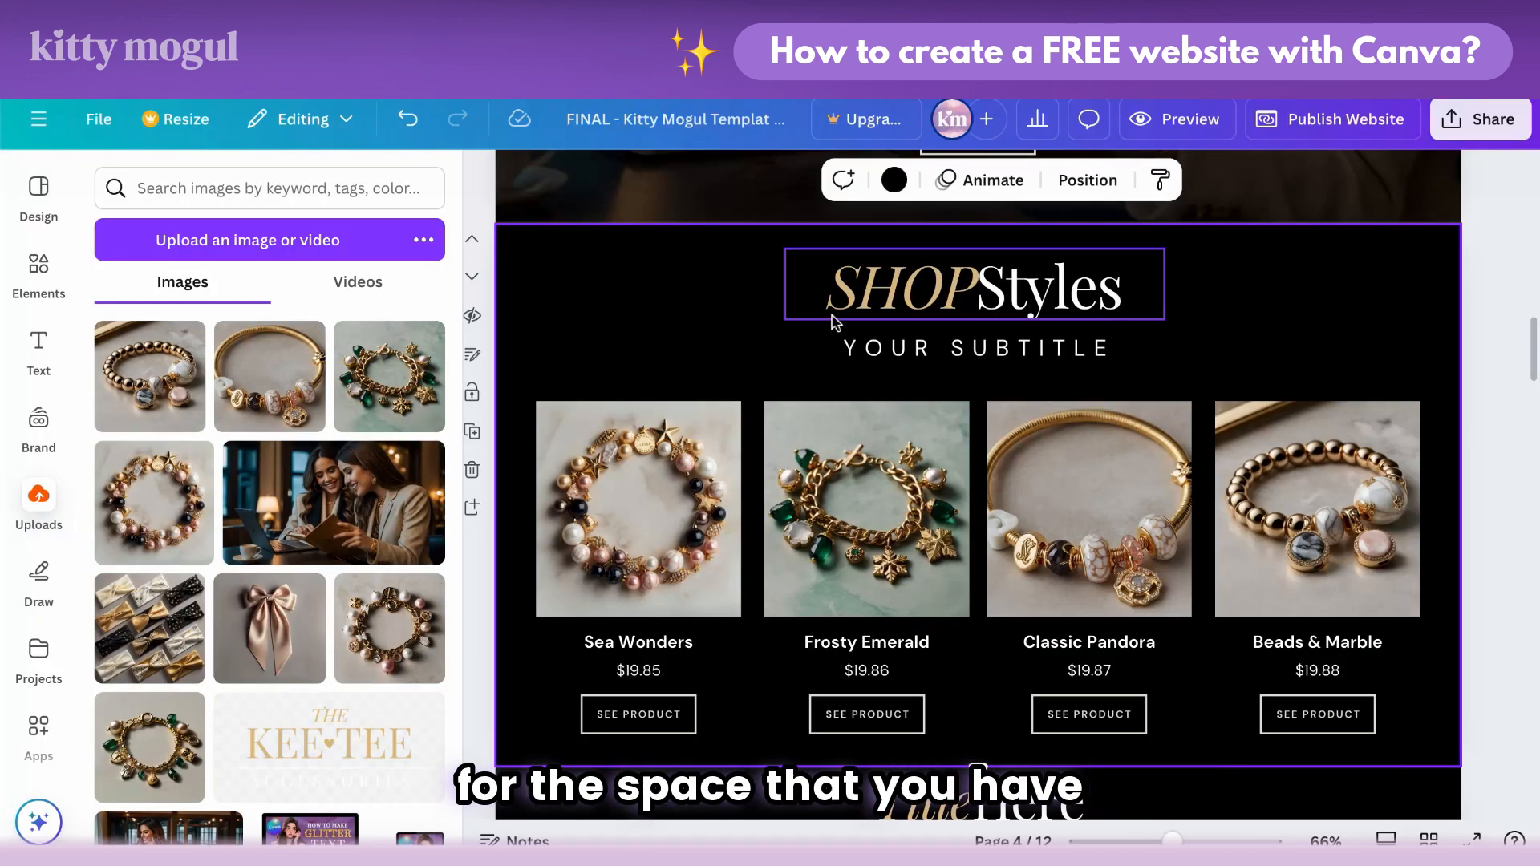
double_click(858, 342)
key(ctrl+v)
drag(723, 360, 580, 360)
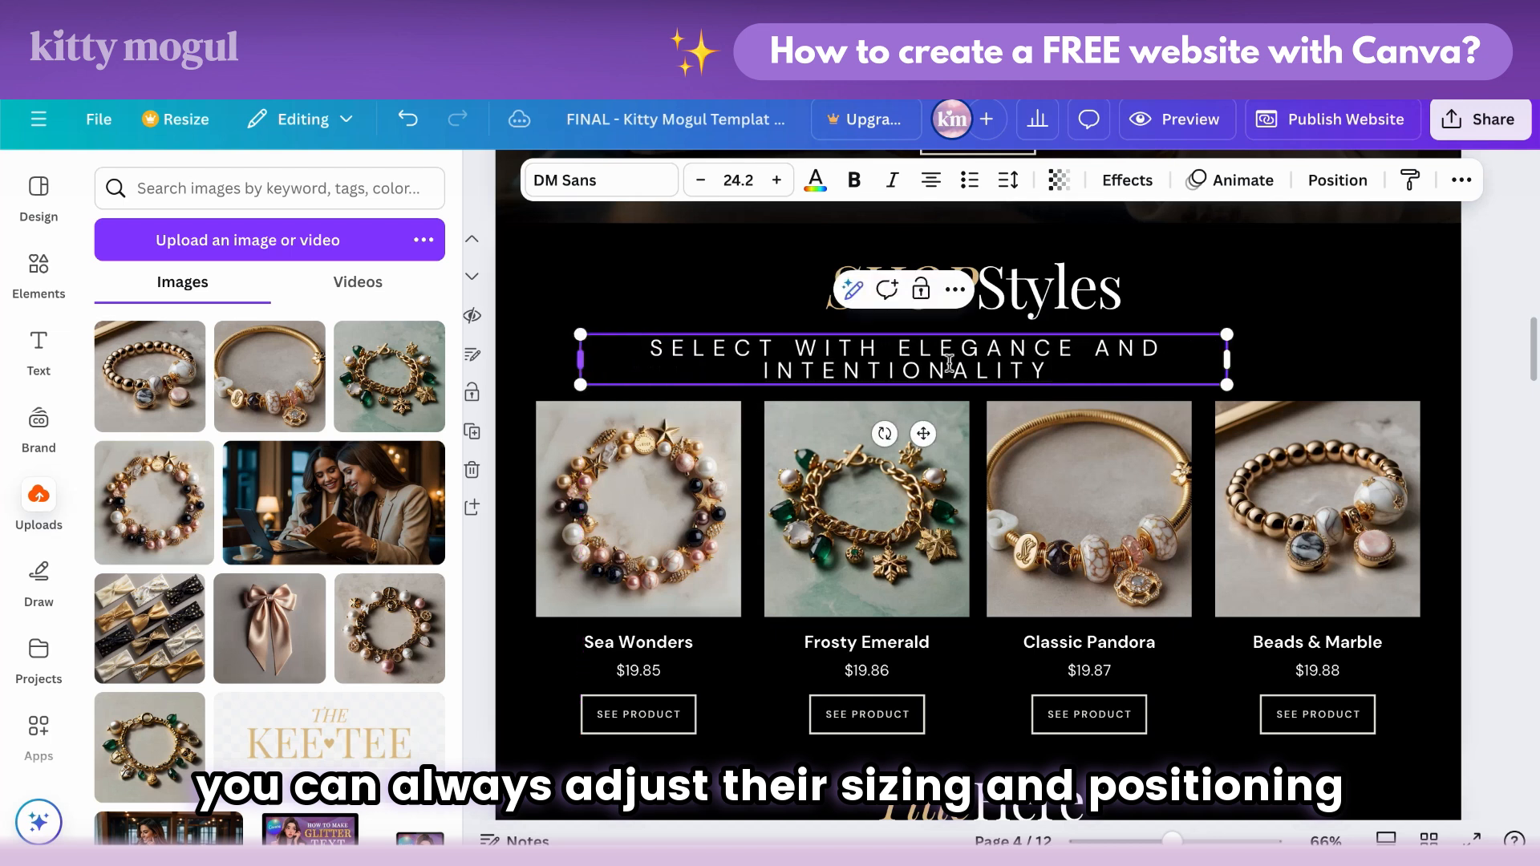
drag(1384, 357, 1410, 354)
Step: Centre the subtitle horizontally on the page and set its font size to 21.2
click(1324, 184)
click(345, 504)
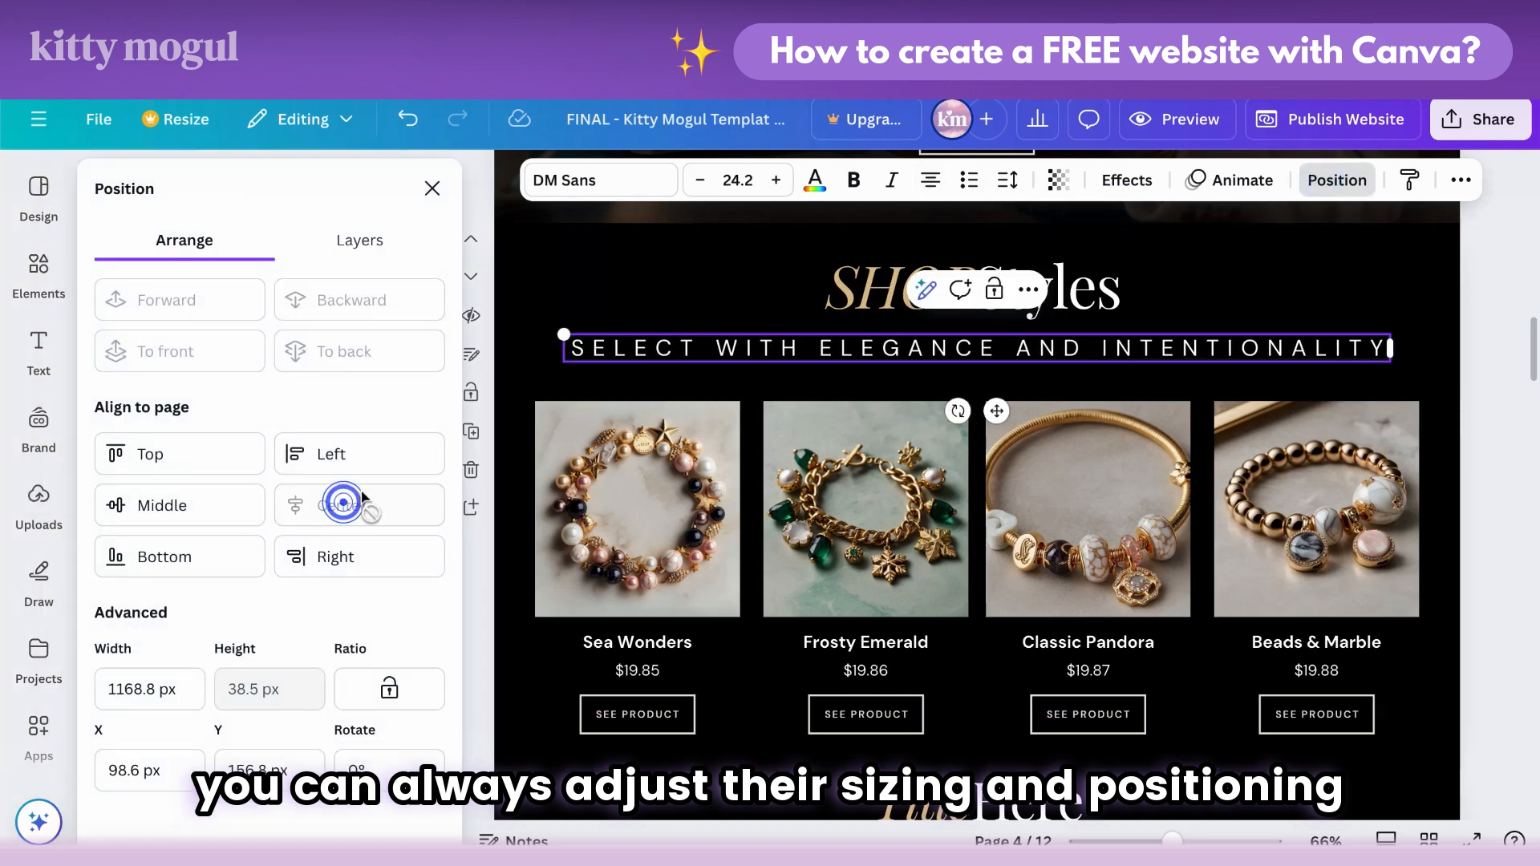
click(695, 184)
click(695, 185)
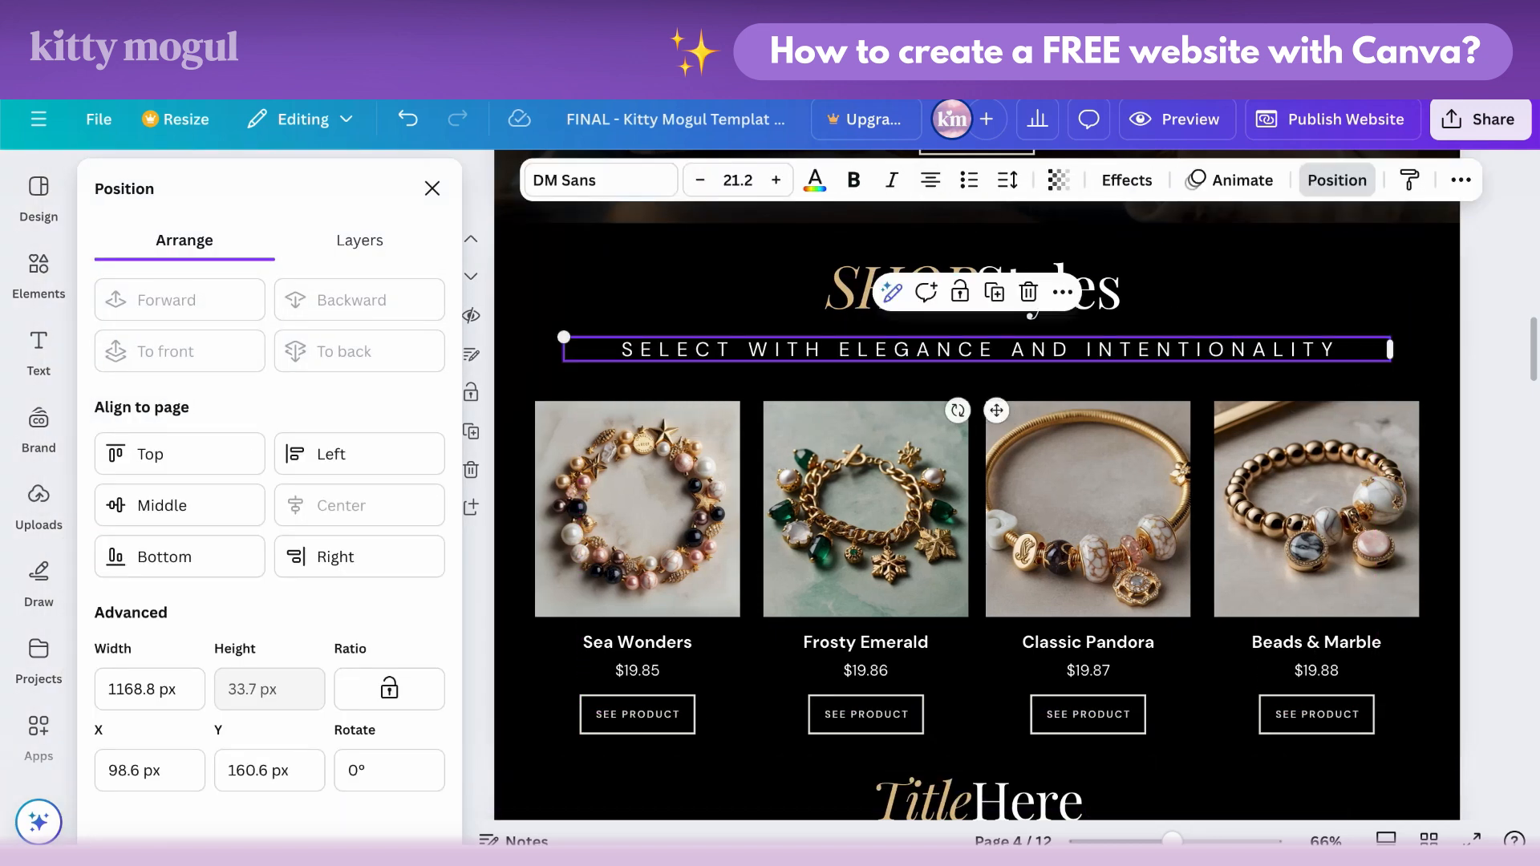
click(1448, 363)
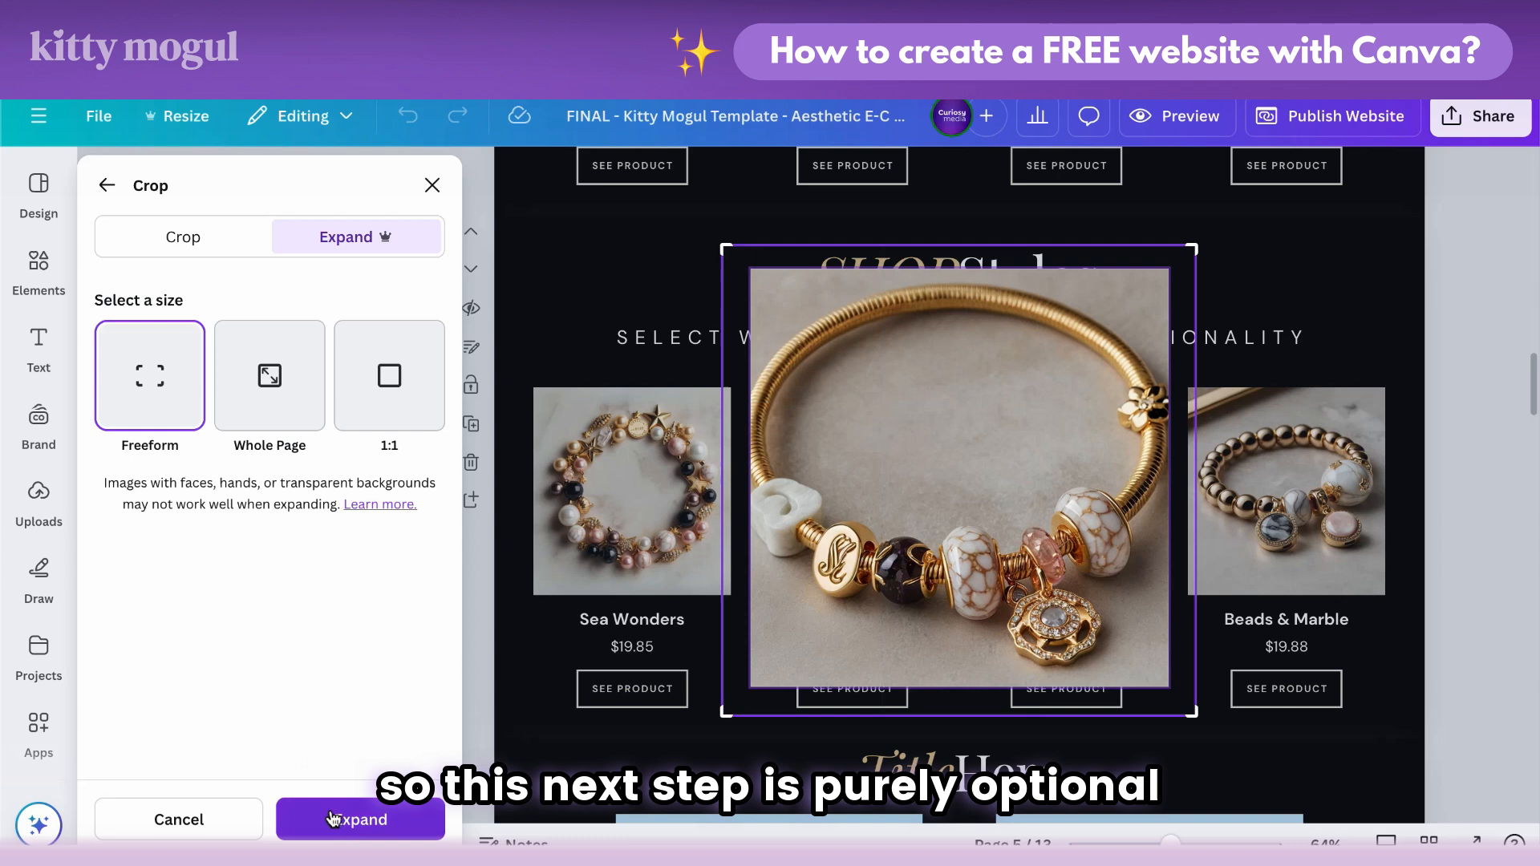
Step: Expand the gold bracelet photo beyond its edges and apply the fourth generated result
click(329, 809)
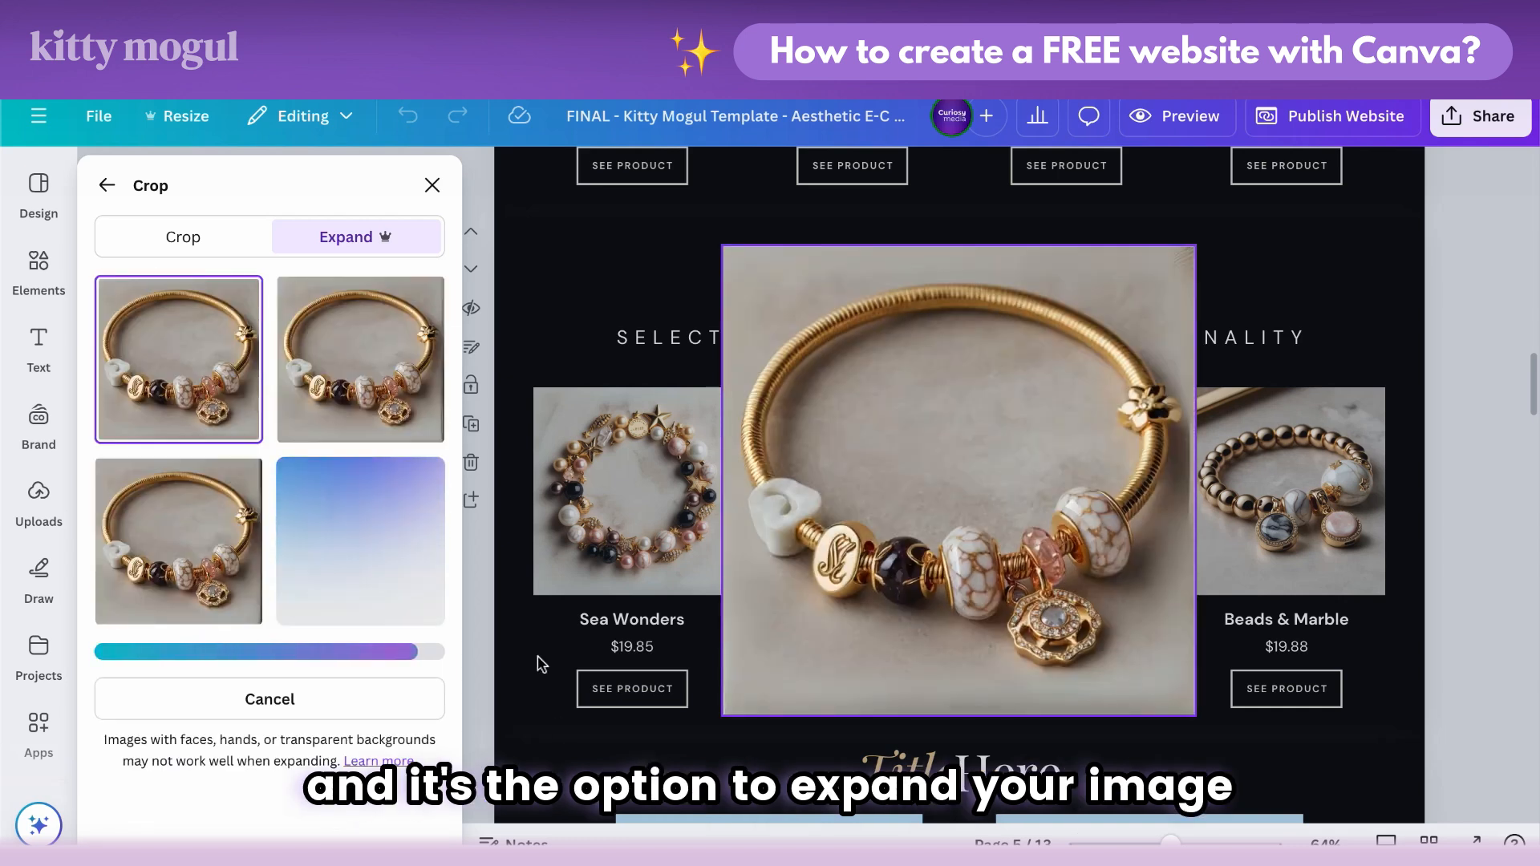
click(383, 523)
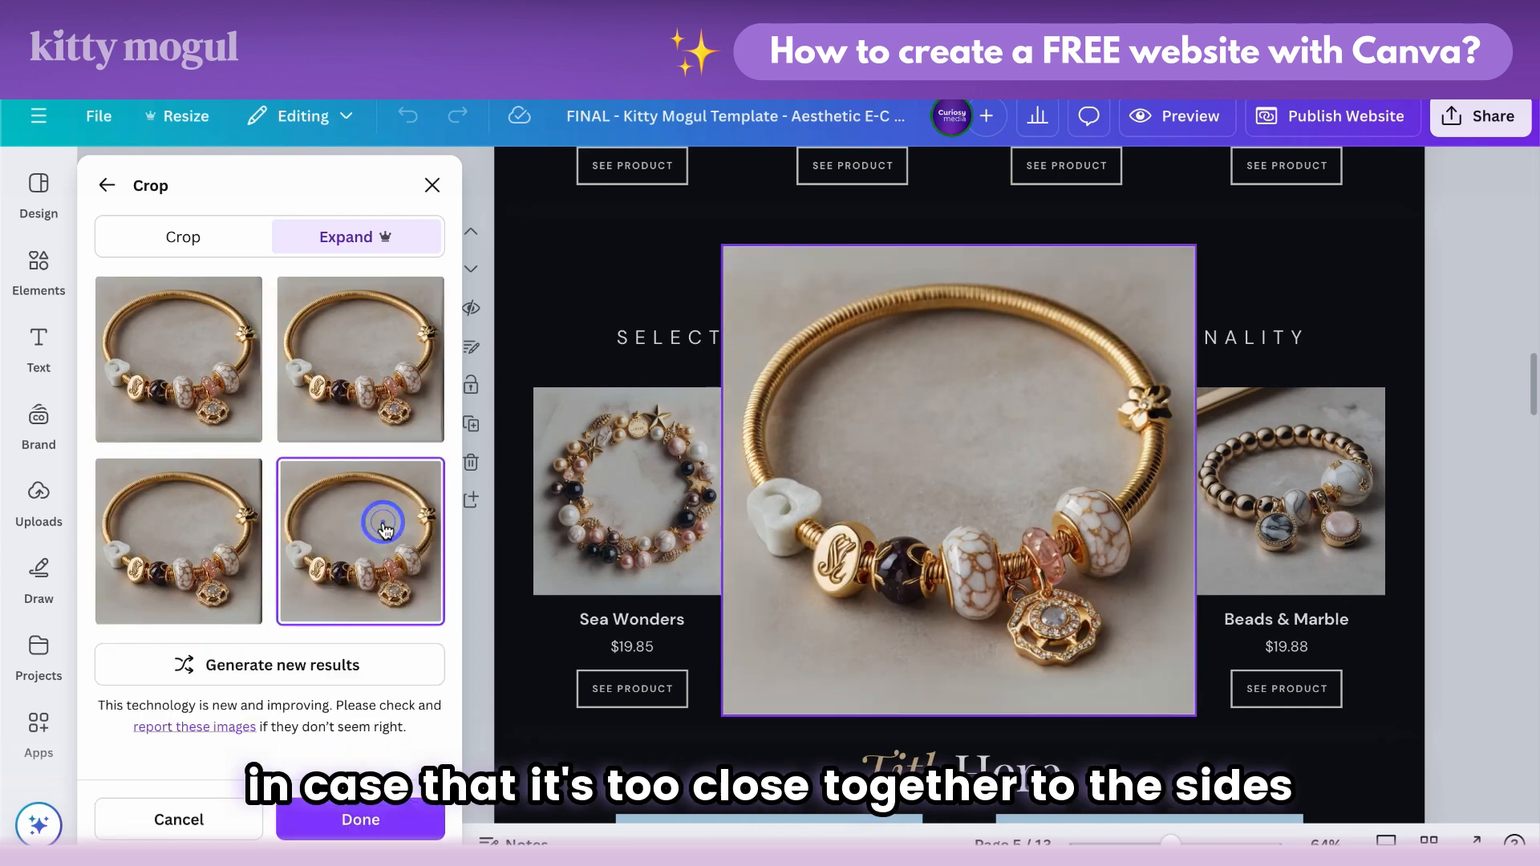
click(399, 820)
key(Escape)
click(1012, 522)
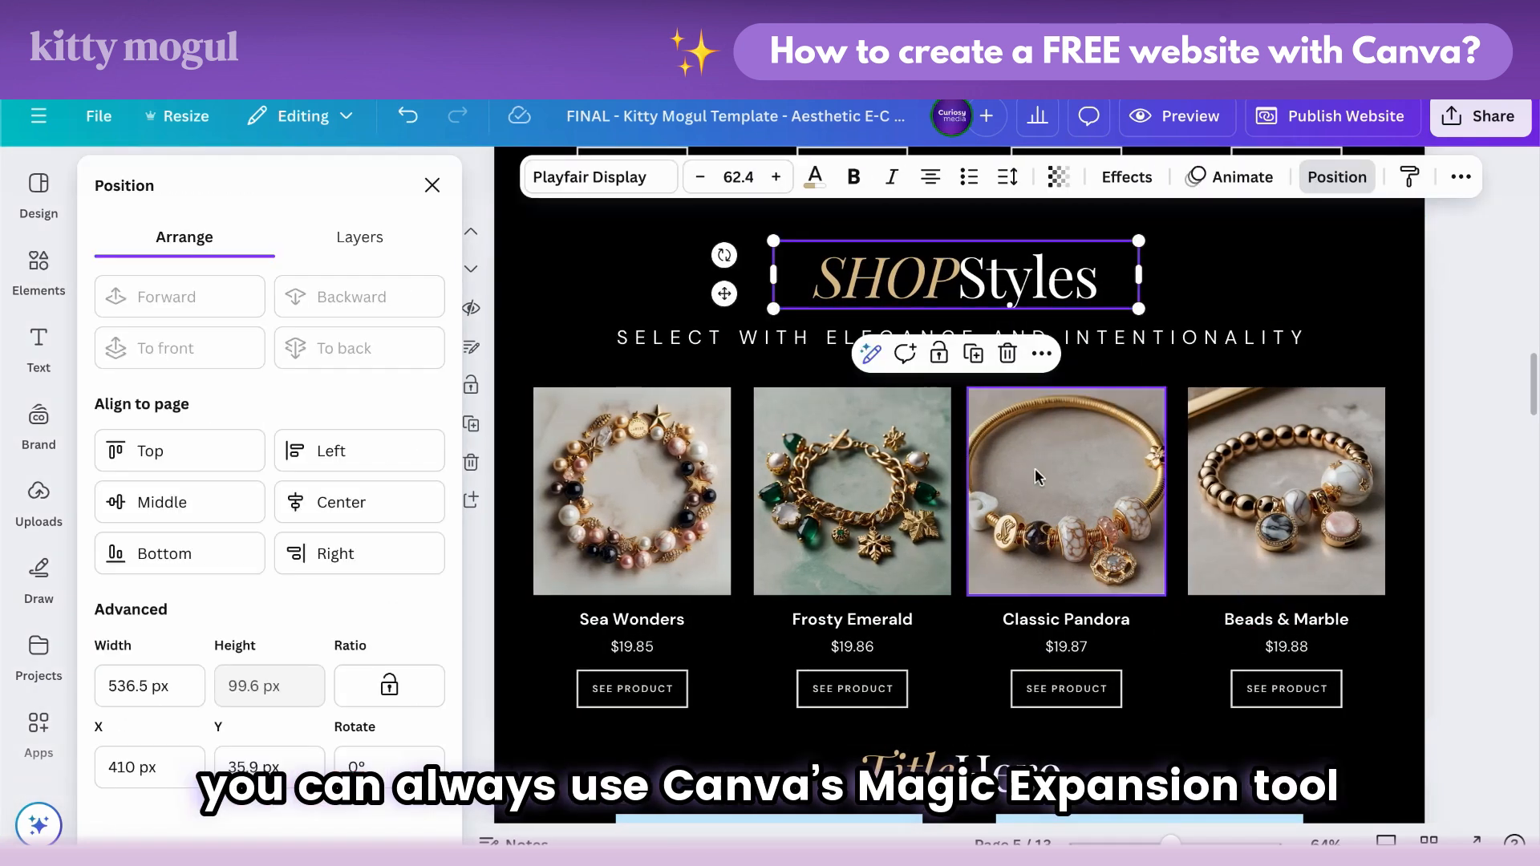
Step: Detach the Classic Pandora photo from its frame and start Magic Expand on it
click(1052, 463)
right_click(1015, 501)
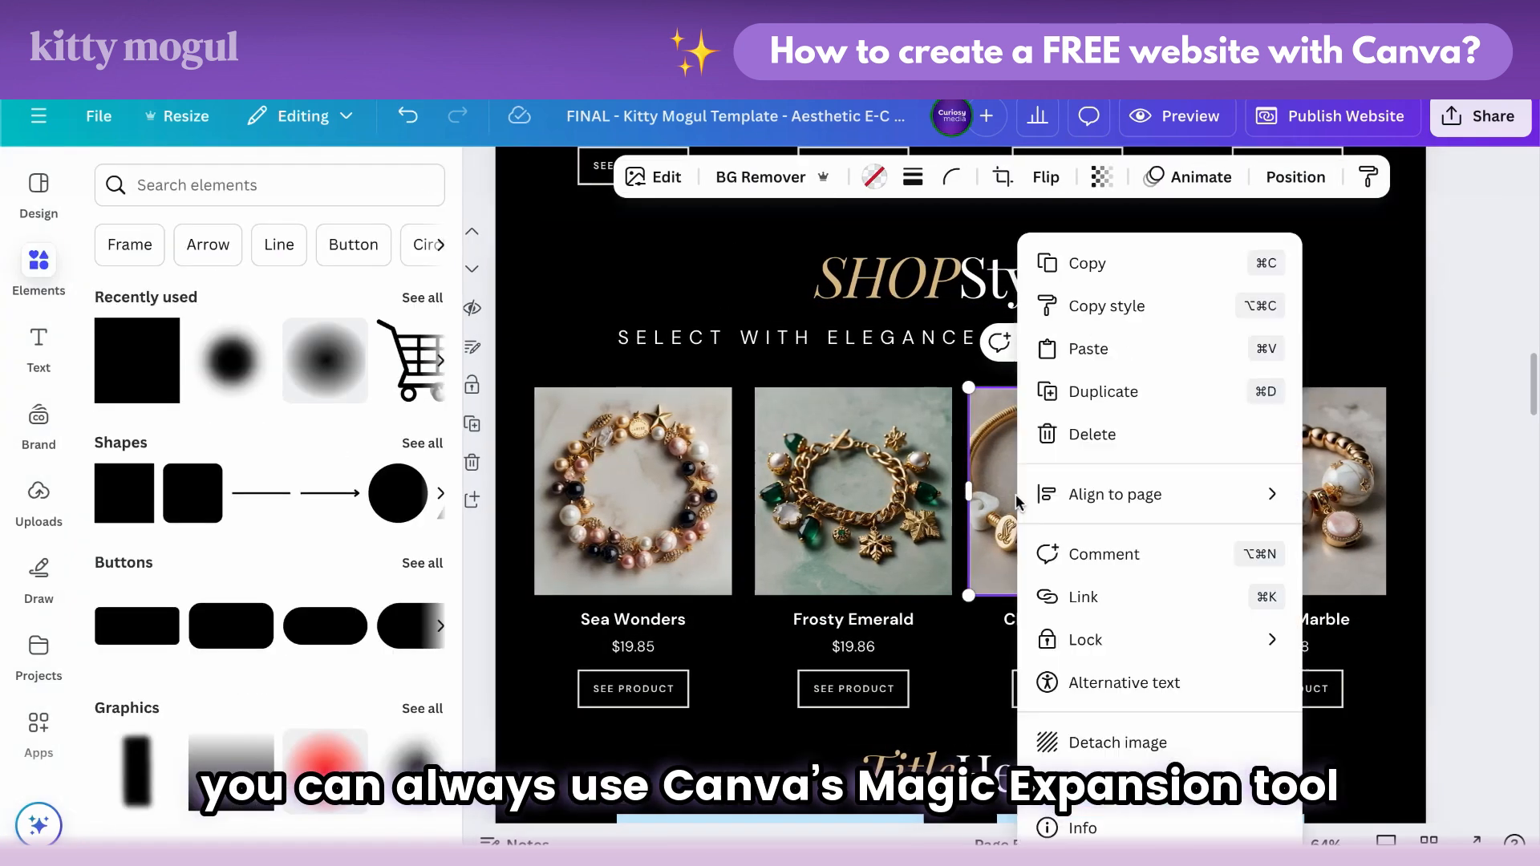
click(1064, 739)
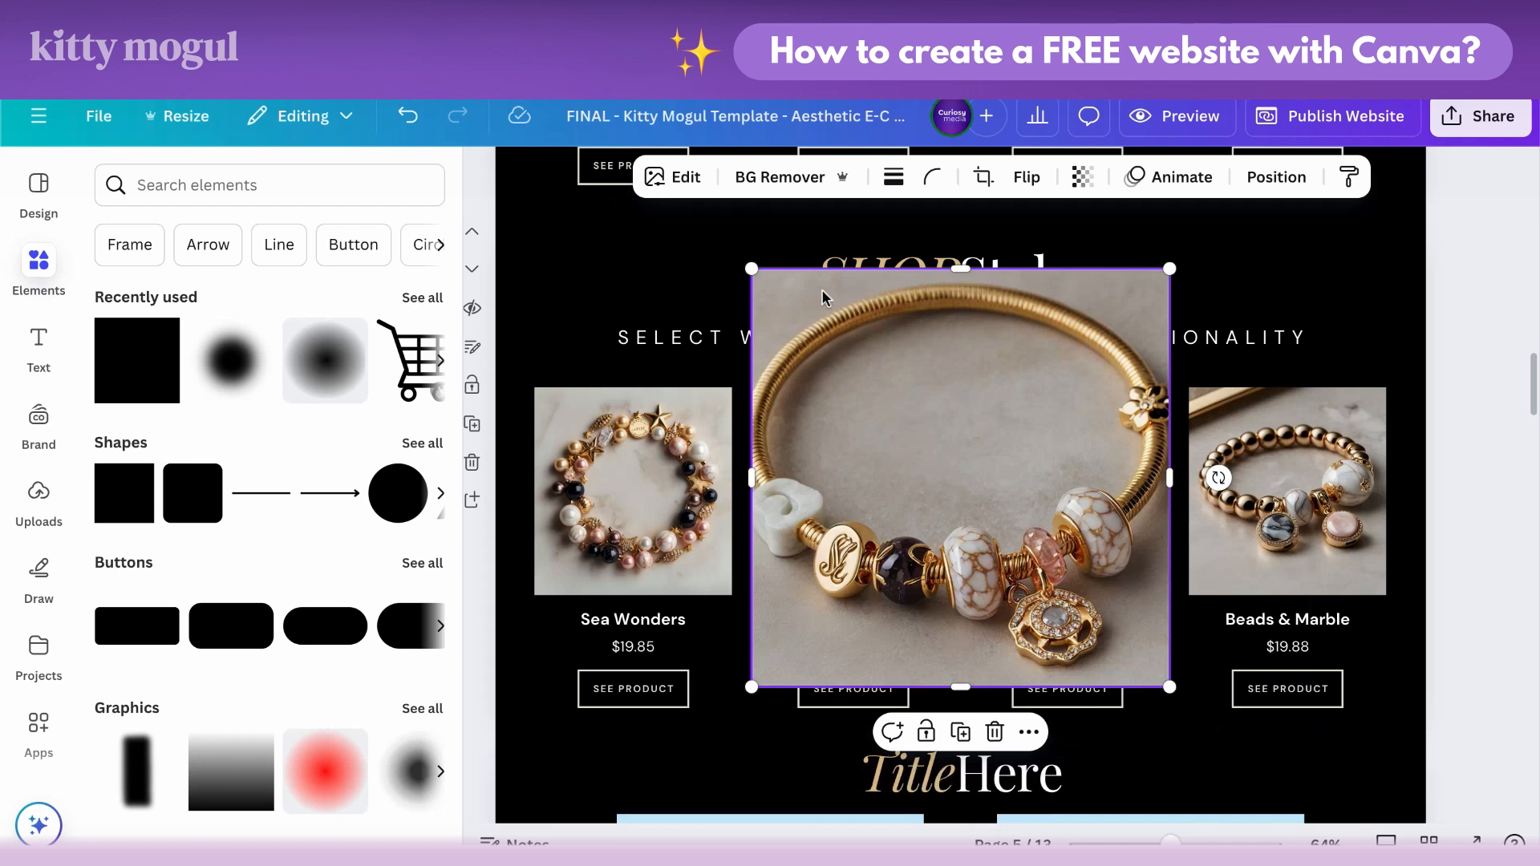
click(683, 181)
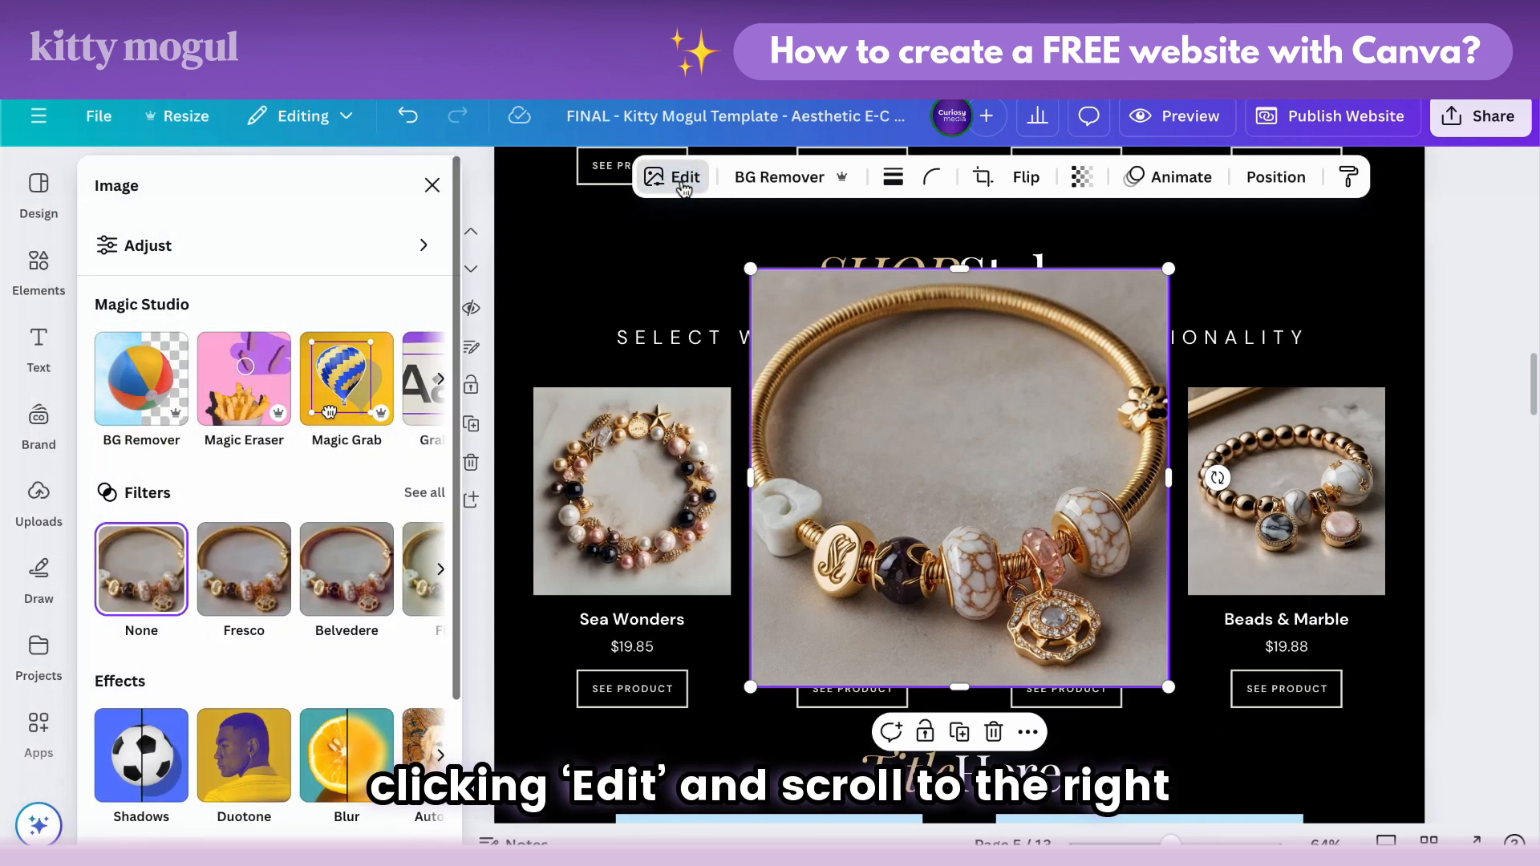
scroll(311, 377, right, 5)
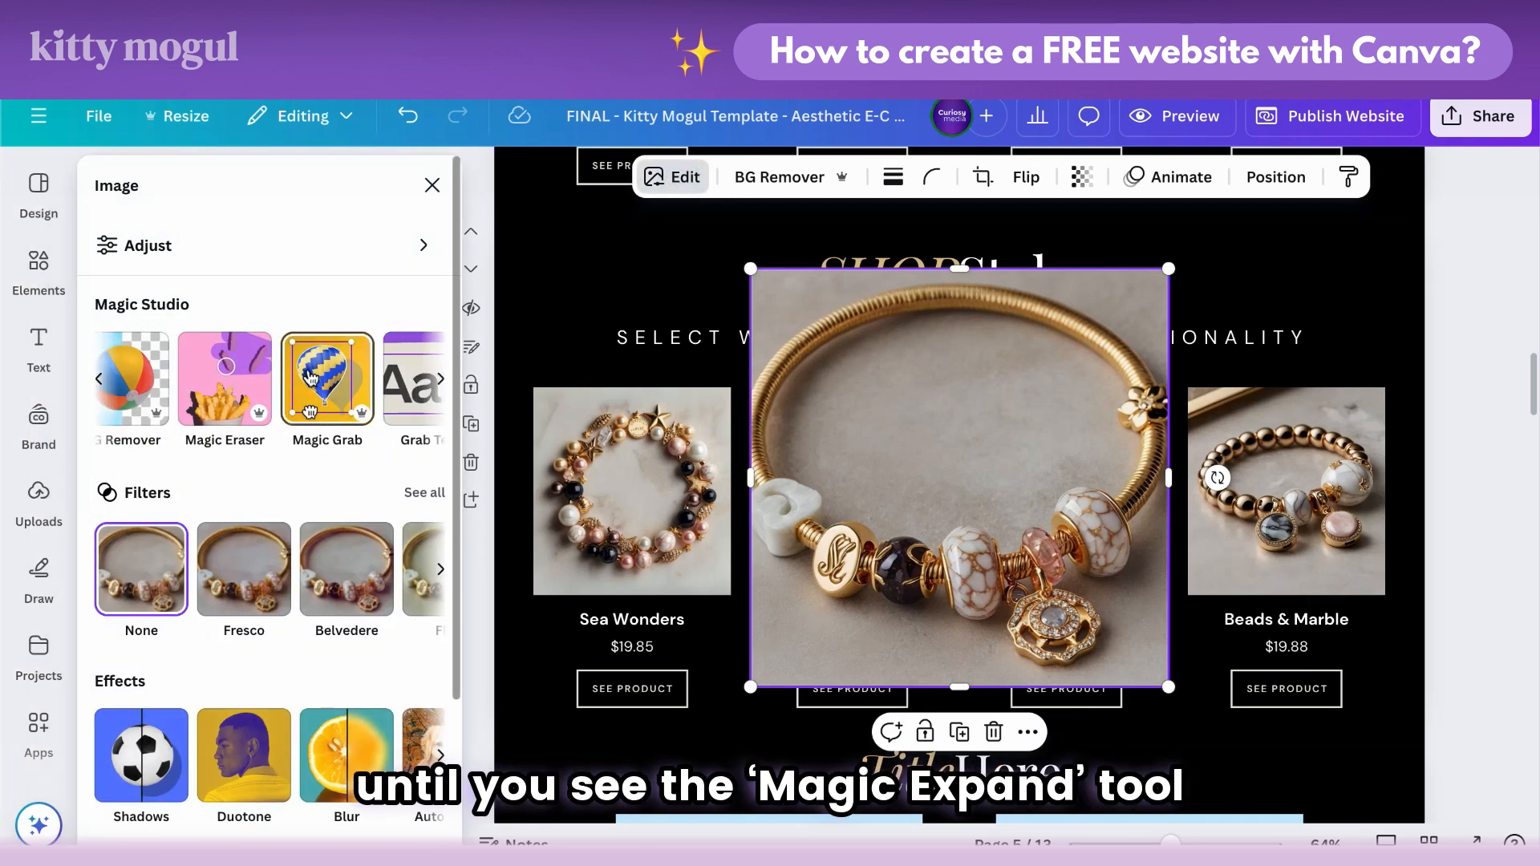
scroll(311, 377, right, 3)
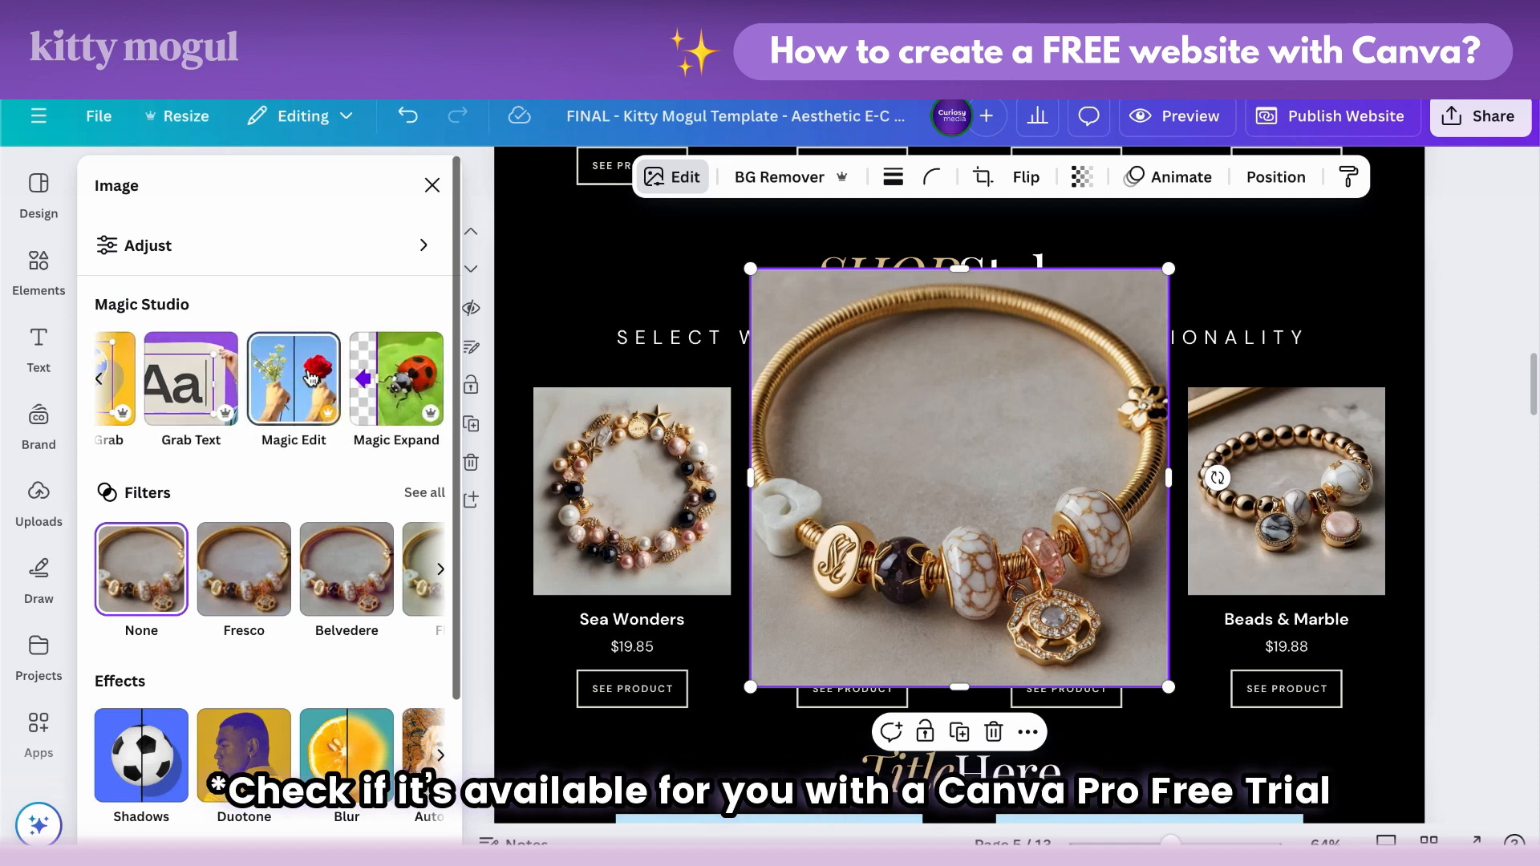
click(399, 390)
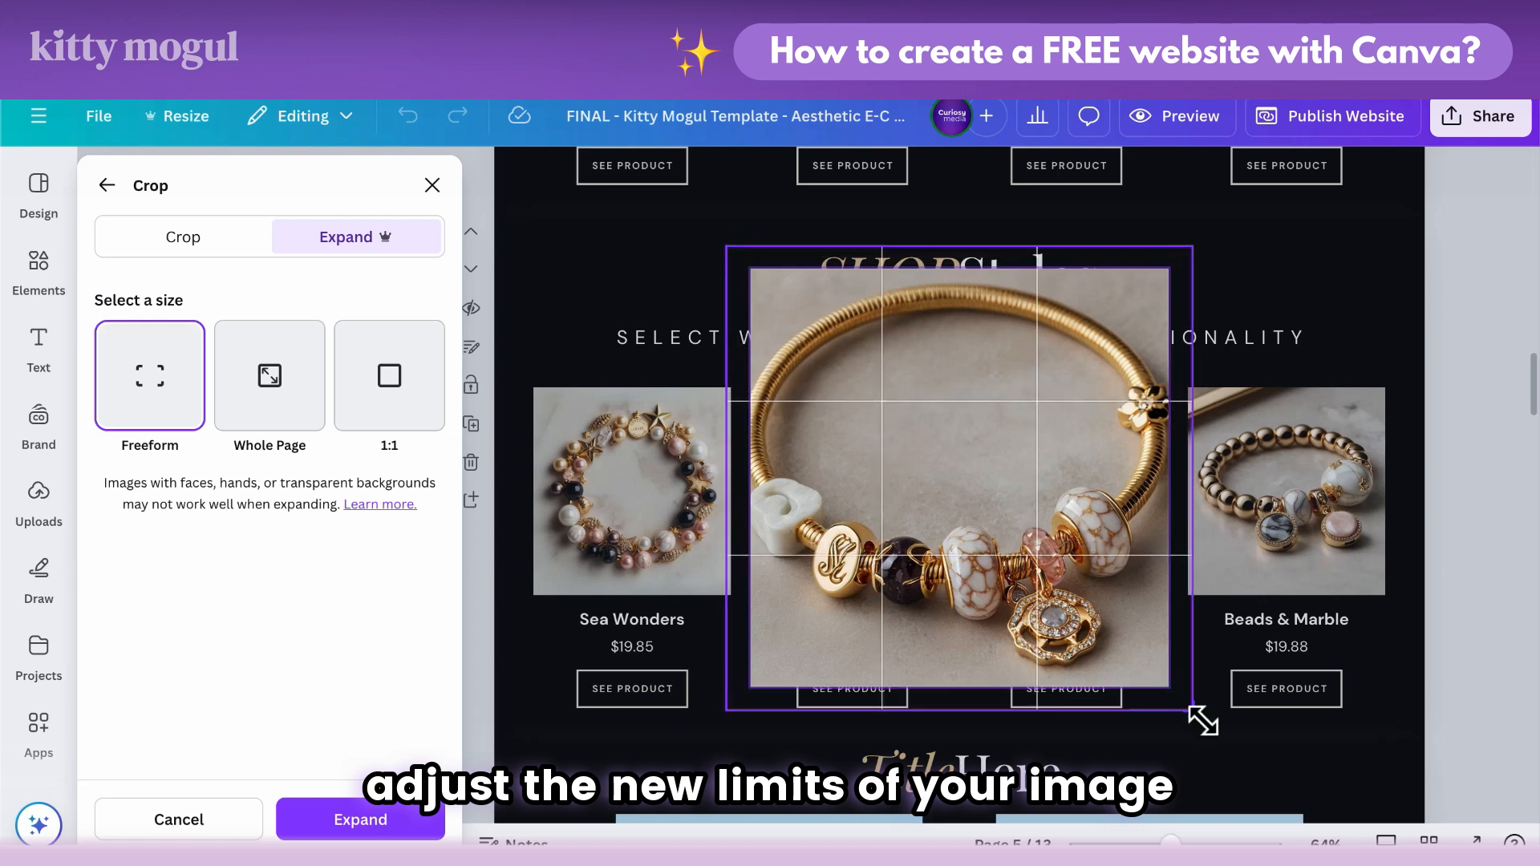
Step: Extend the bracelet photo's freeform limits slightly beyond every side, generate the expansion and apply one of the results
drag(1205, 728, 1206, 728)
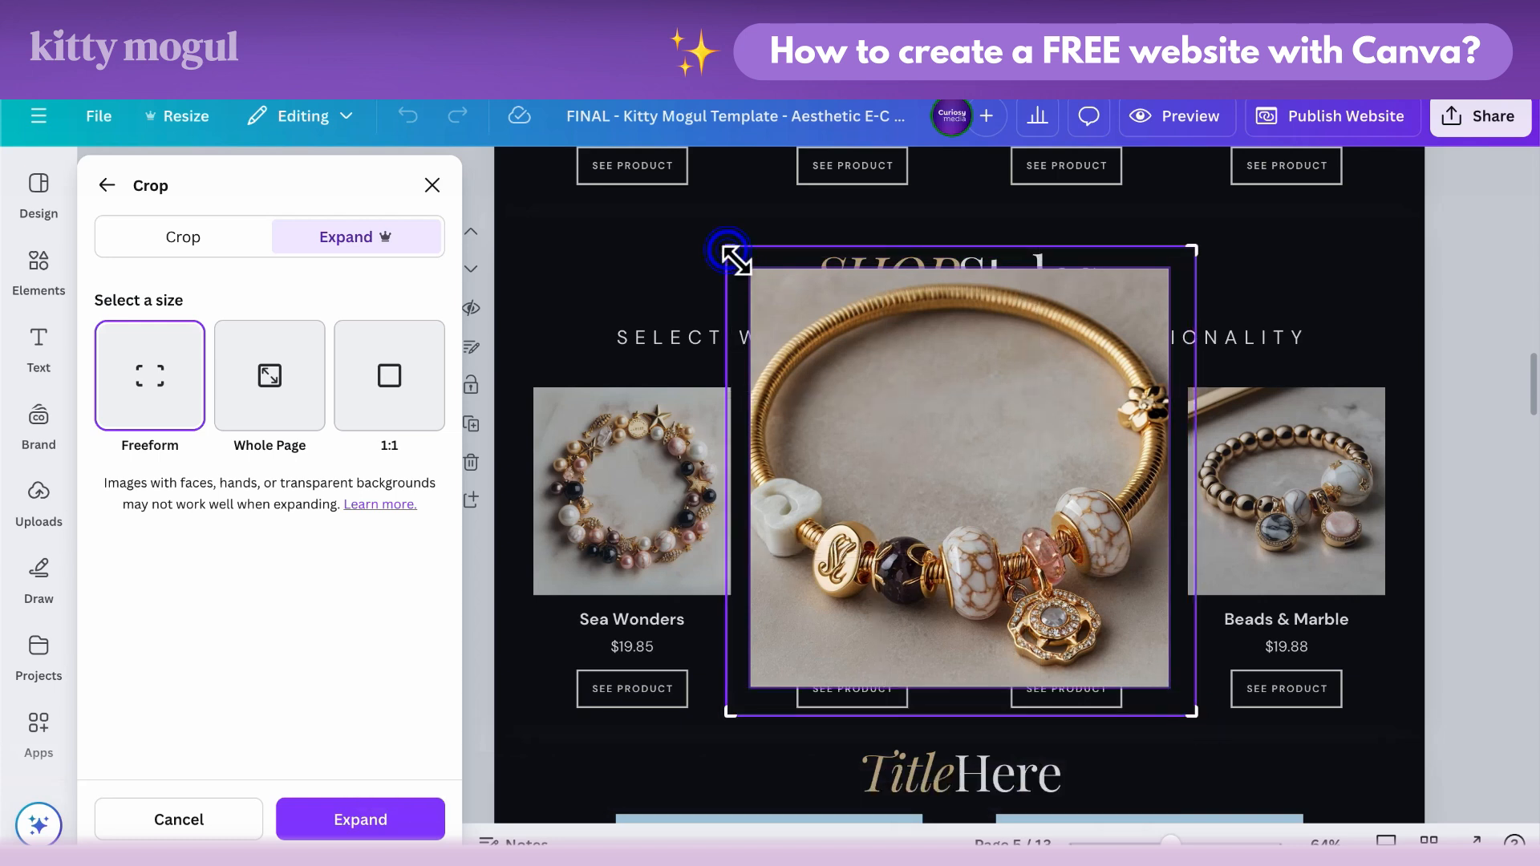
click(332, 818)
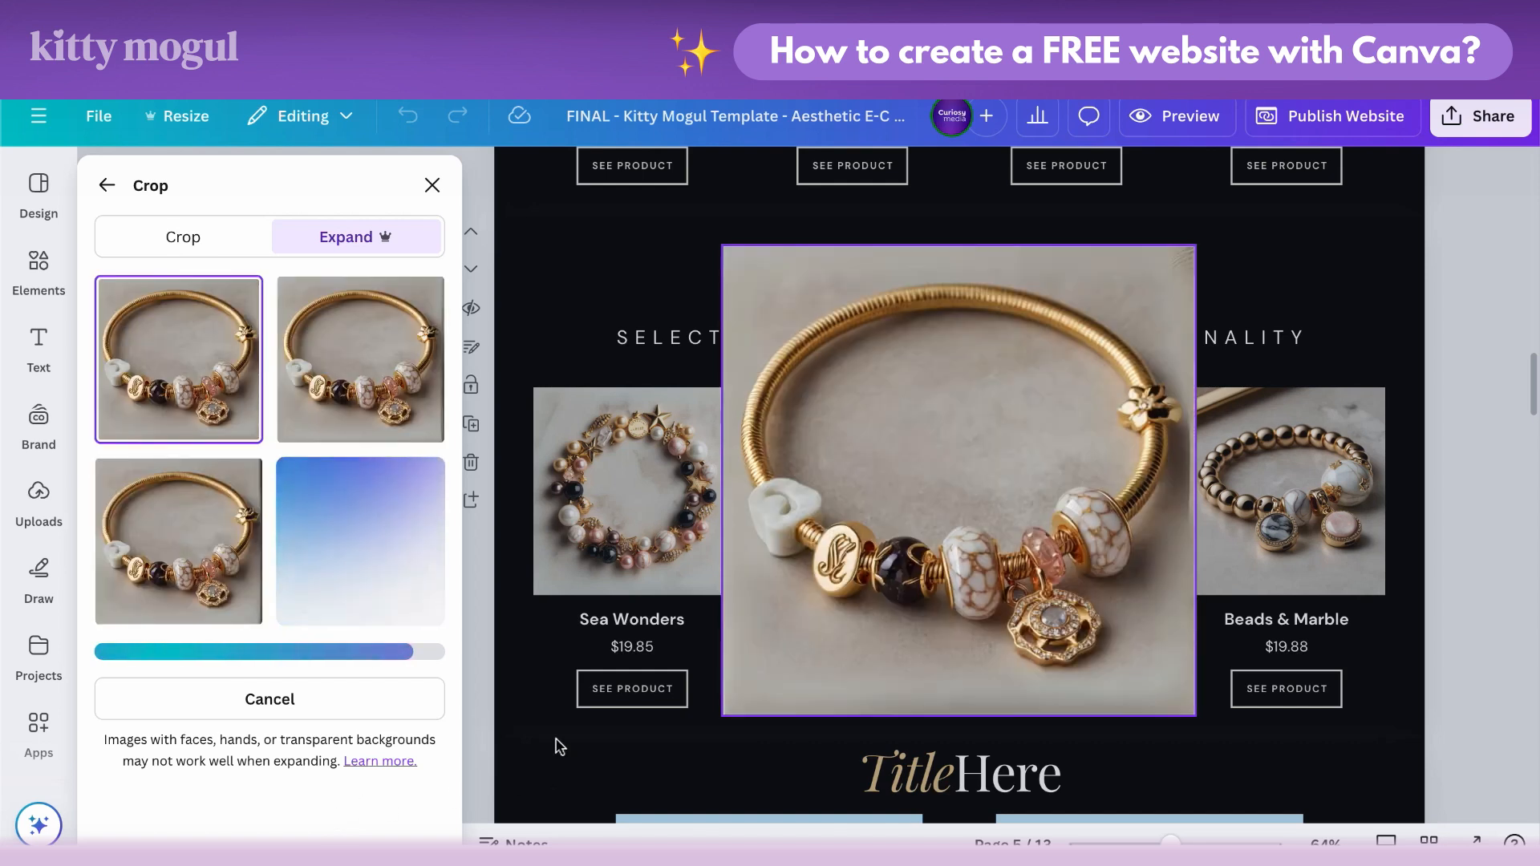
click(411, 367)
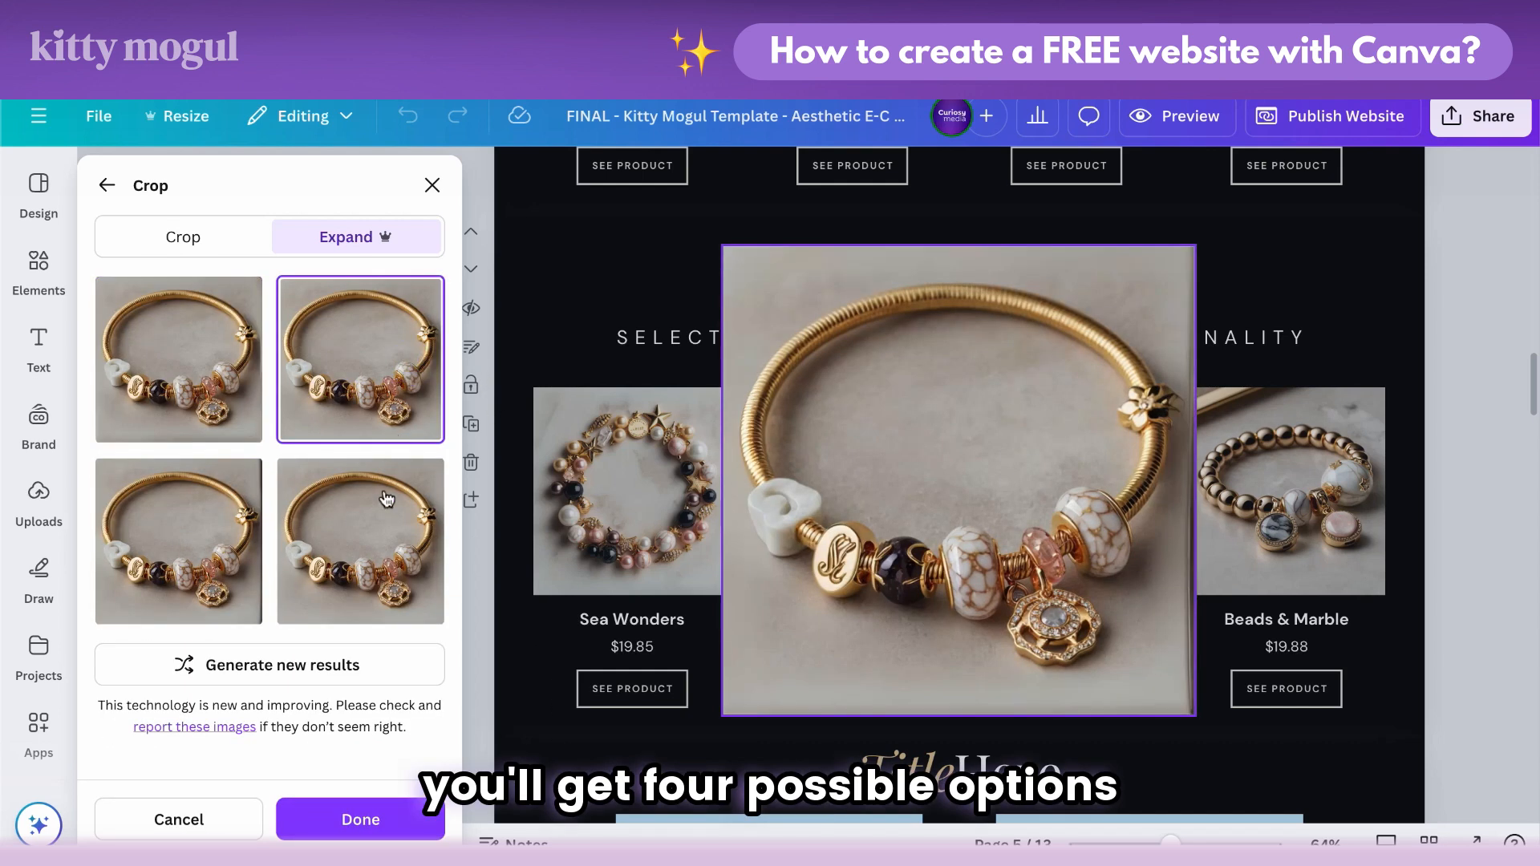
click(399, 817)
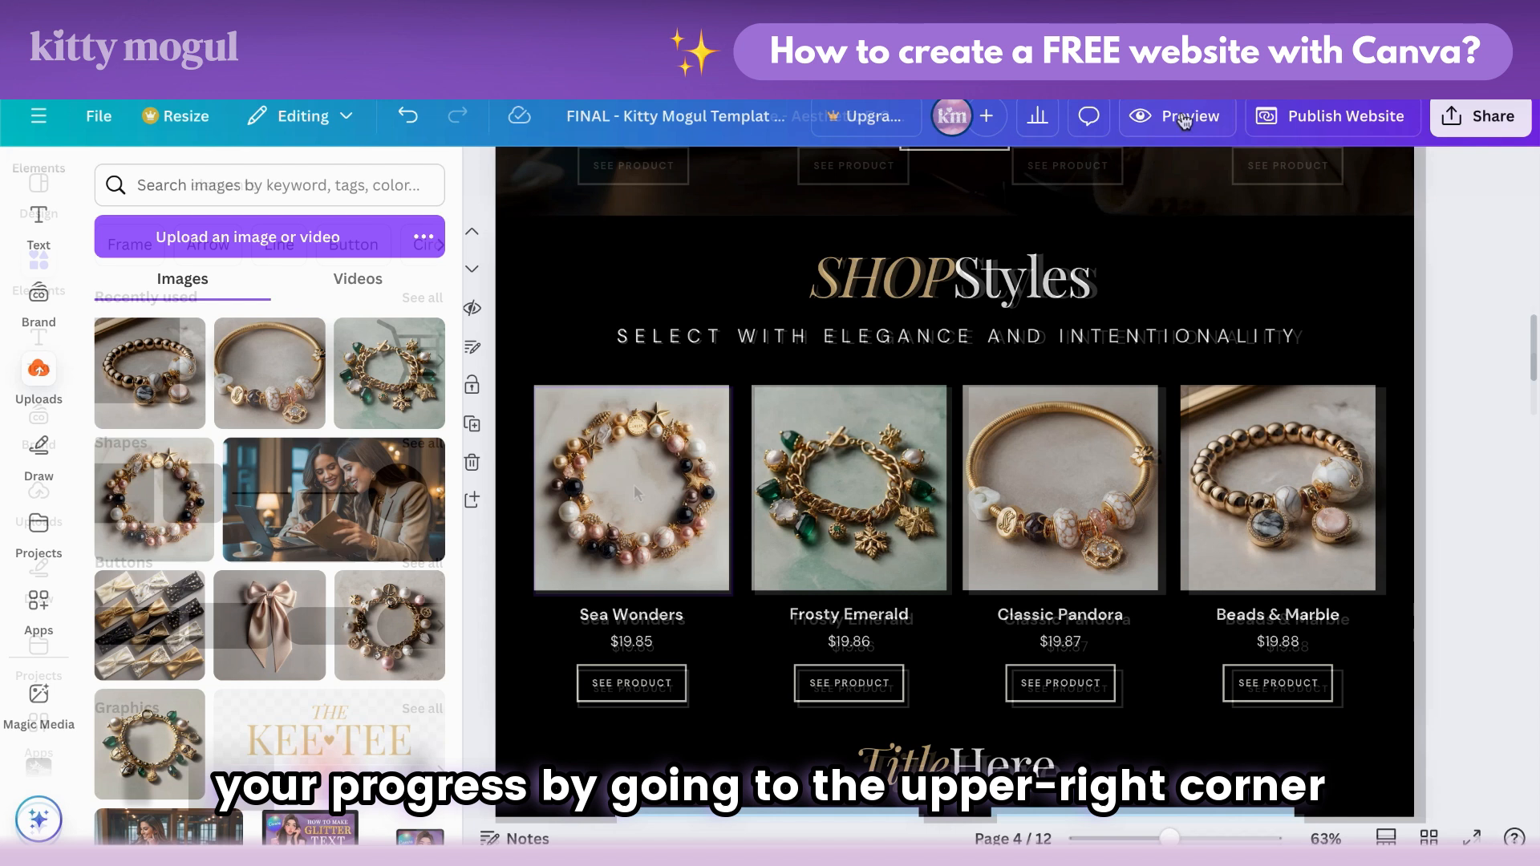
Step: Preview the website in the desktop view to check the sections from the header through SHOPStyles to the Curated Looks placeholders
click(1180, 116)
scroll(1076, 364, down, 10)
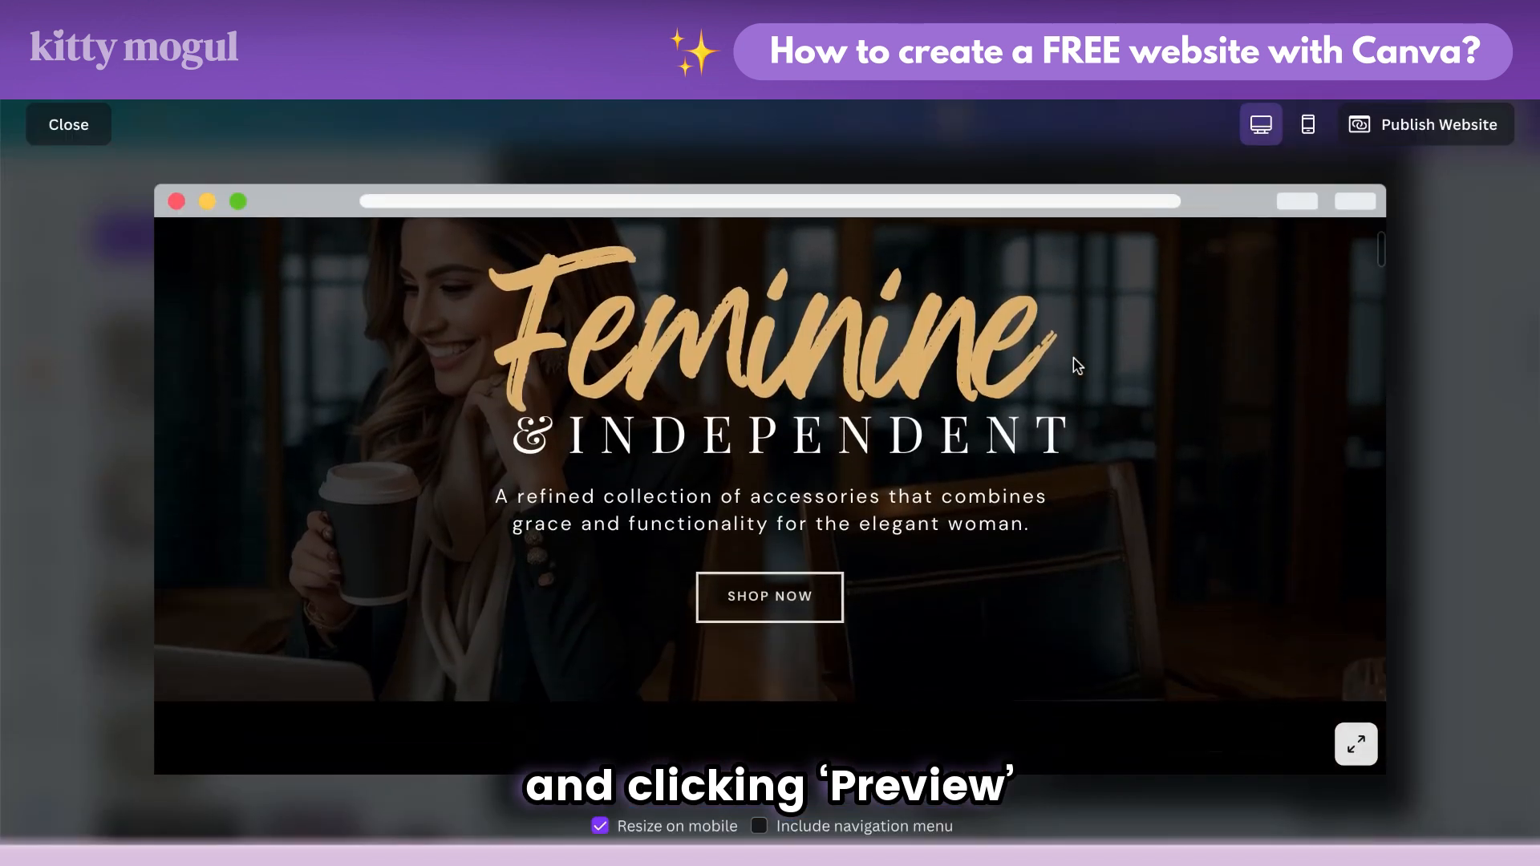
scroll(1076, 365, down, 10)
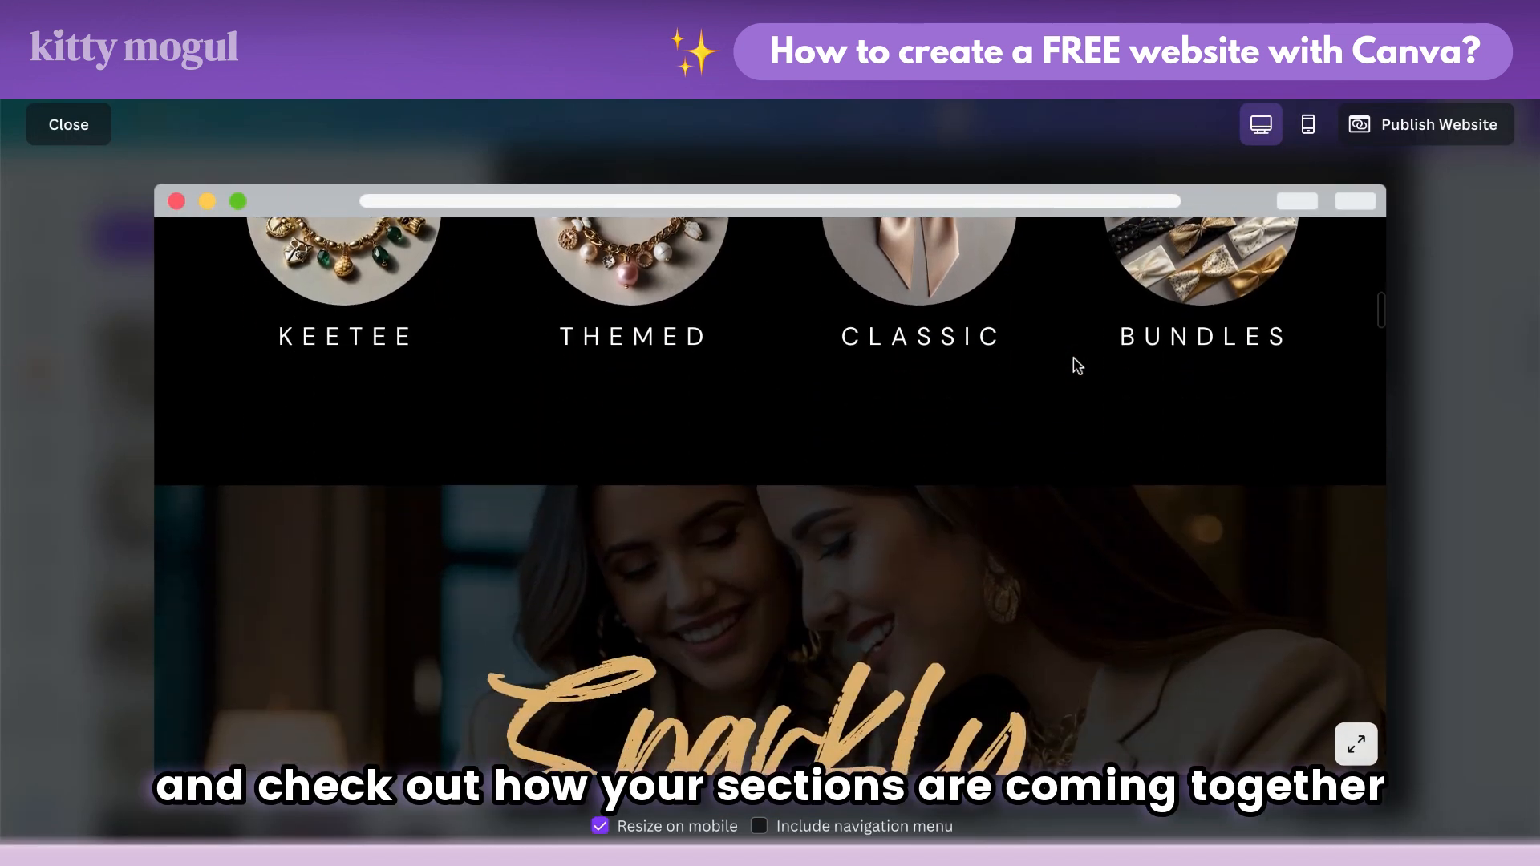
scroll(1076, 365, down, 10)
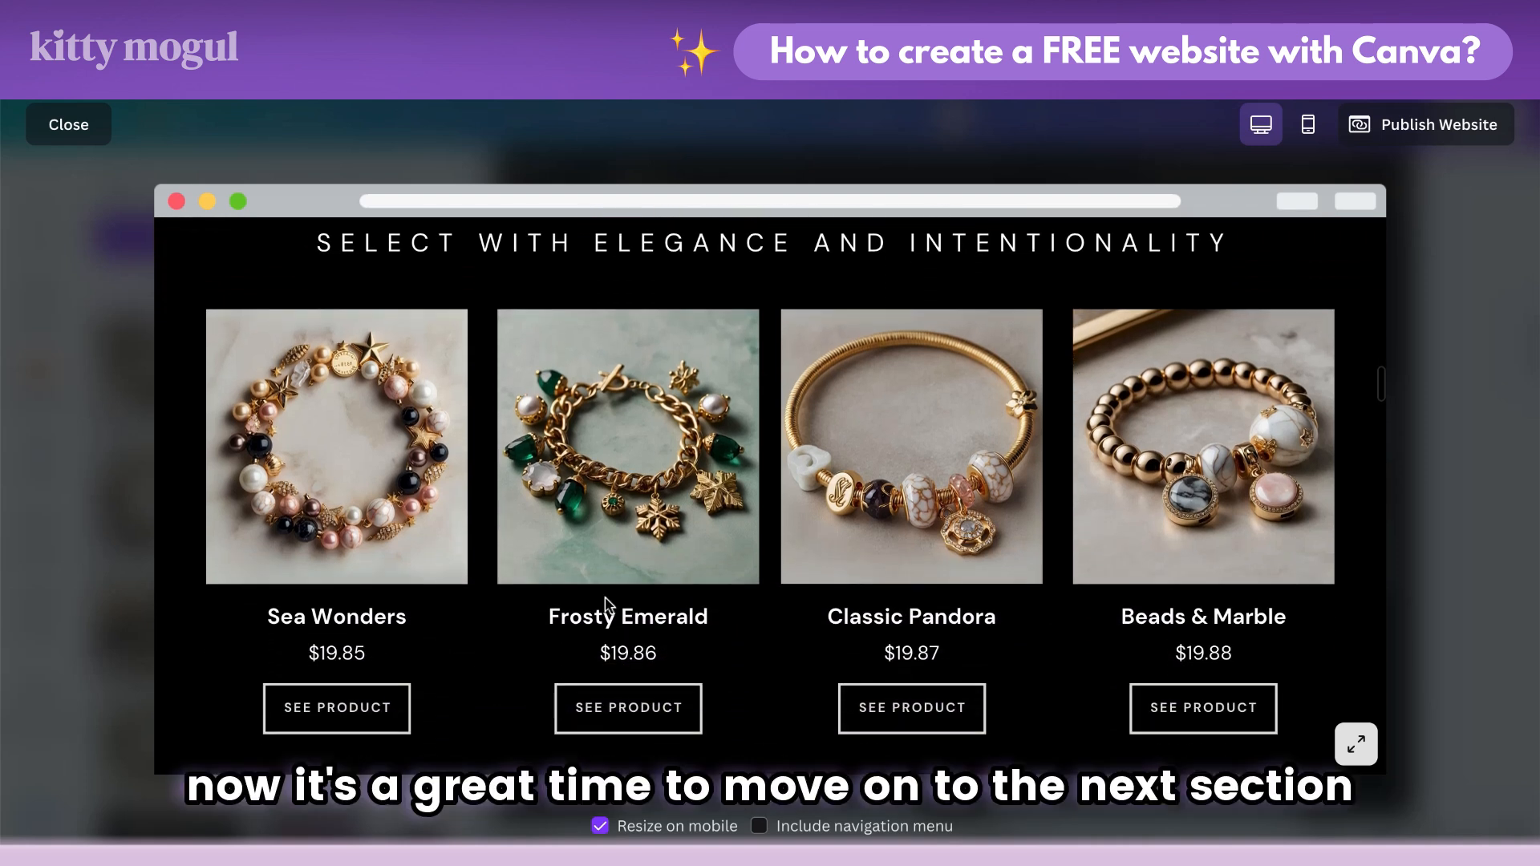
scroll(1167, 594, down, 10)
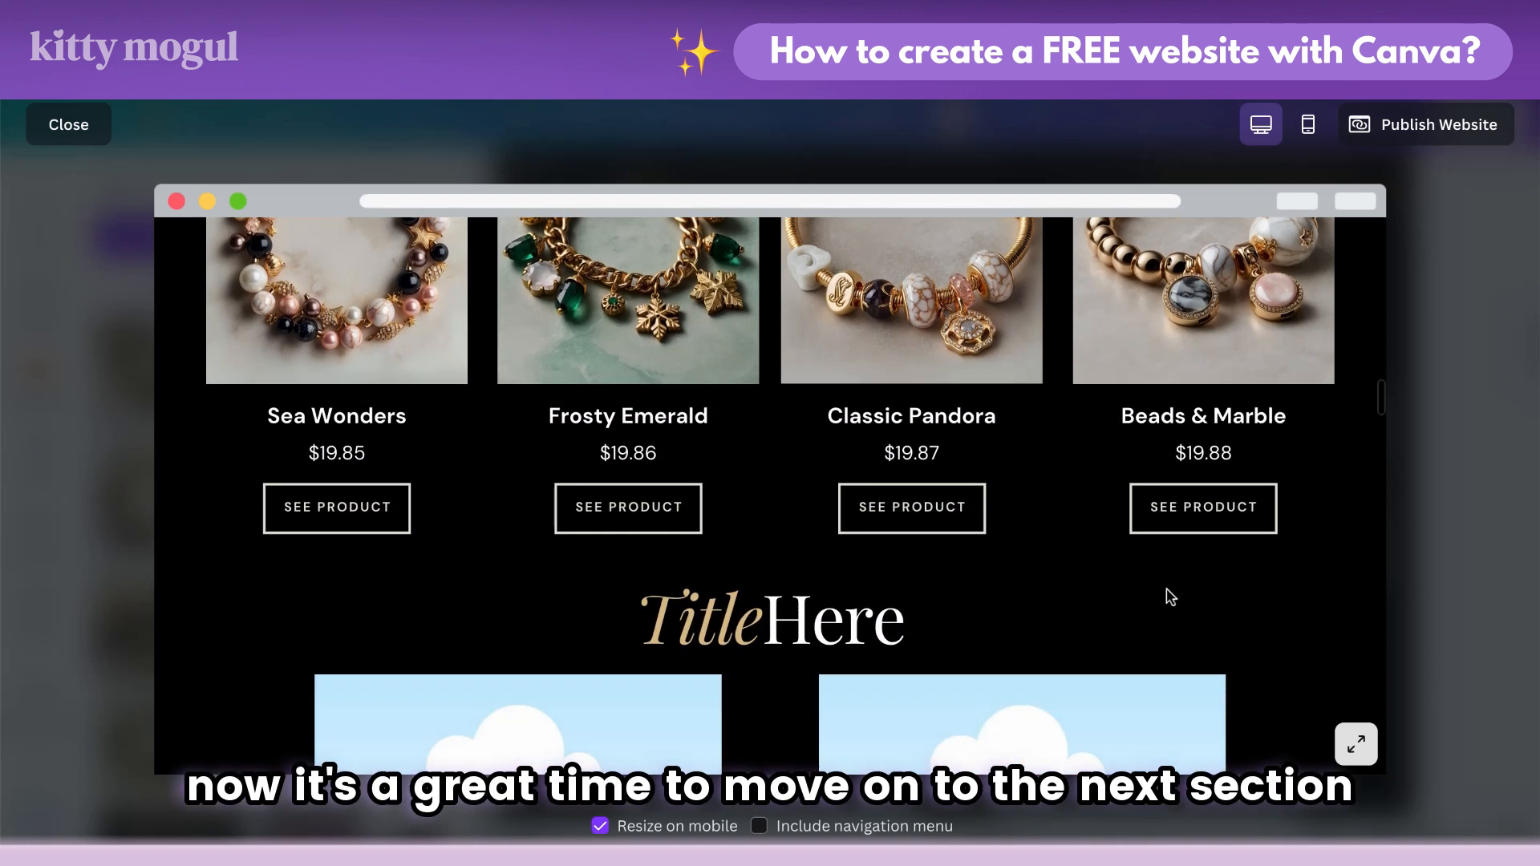
scroll(1166, 593, down, 5)
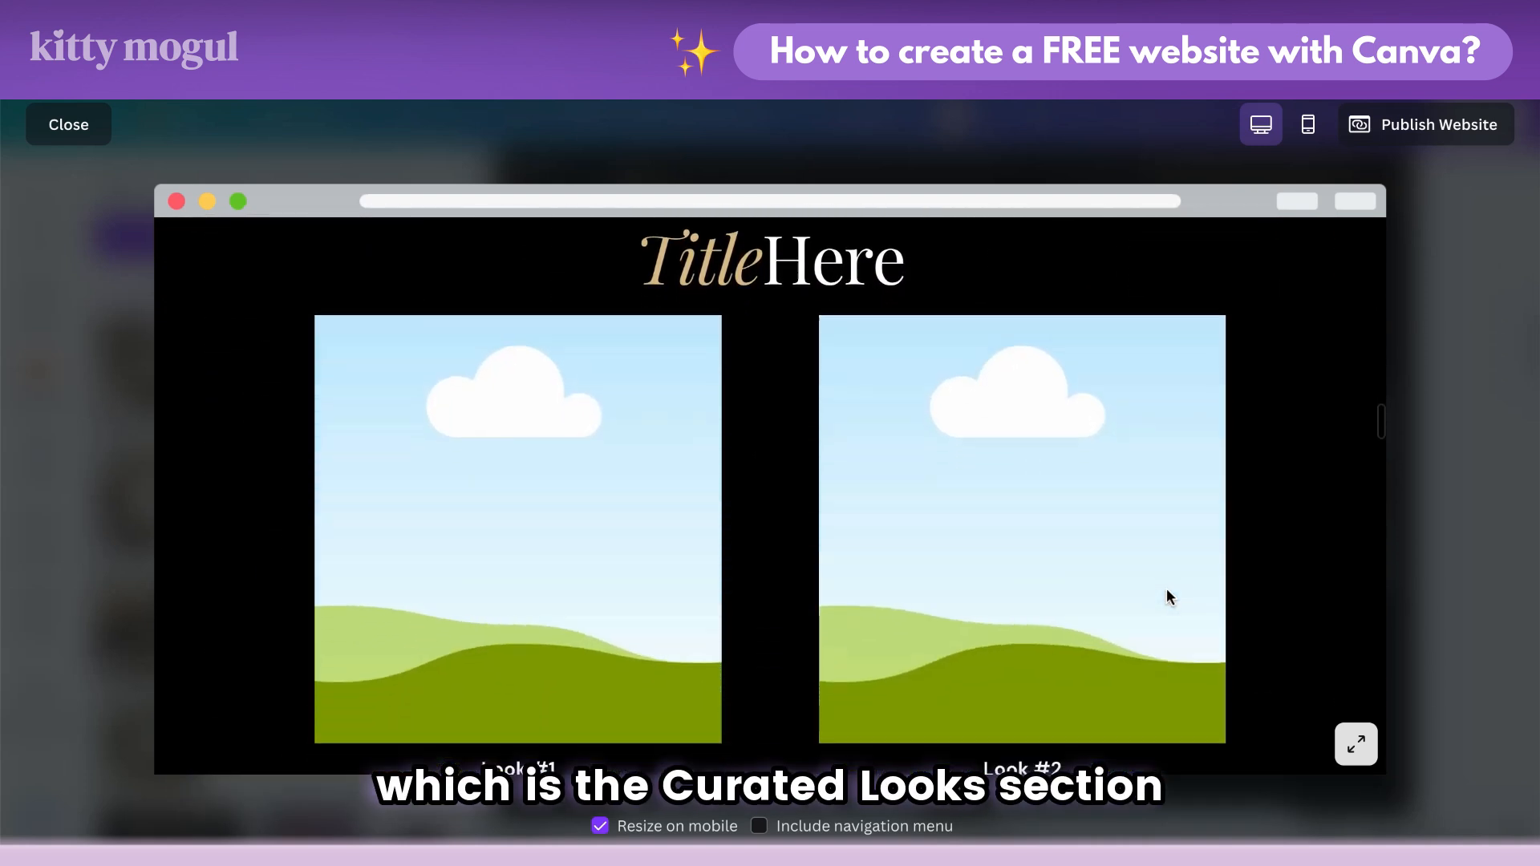
Step: Shift the red-haired model's photo slightly sideways within its Graceful Allure frame in the Curated Looks section and apply the crop
scroll(1166, 594, up, 2)
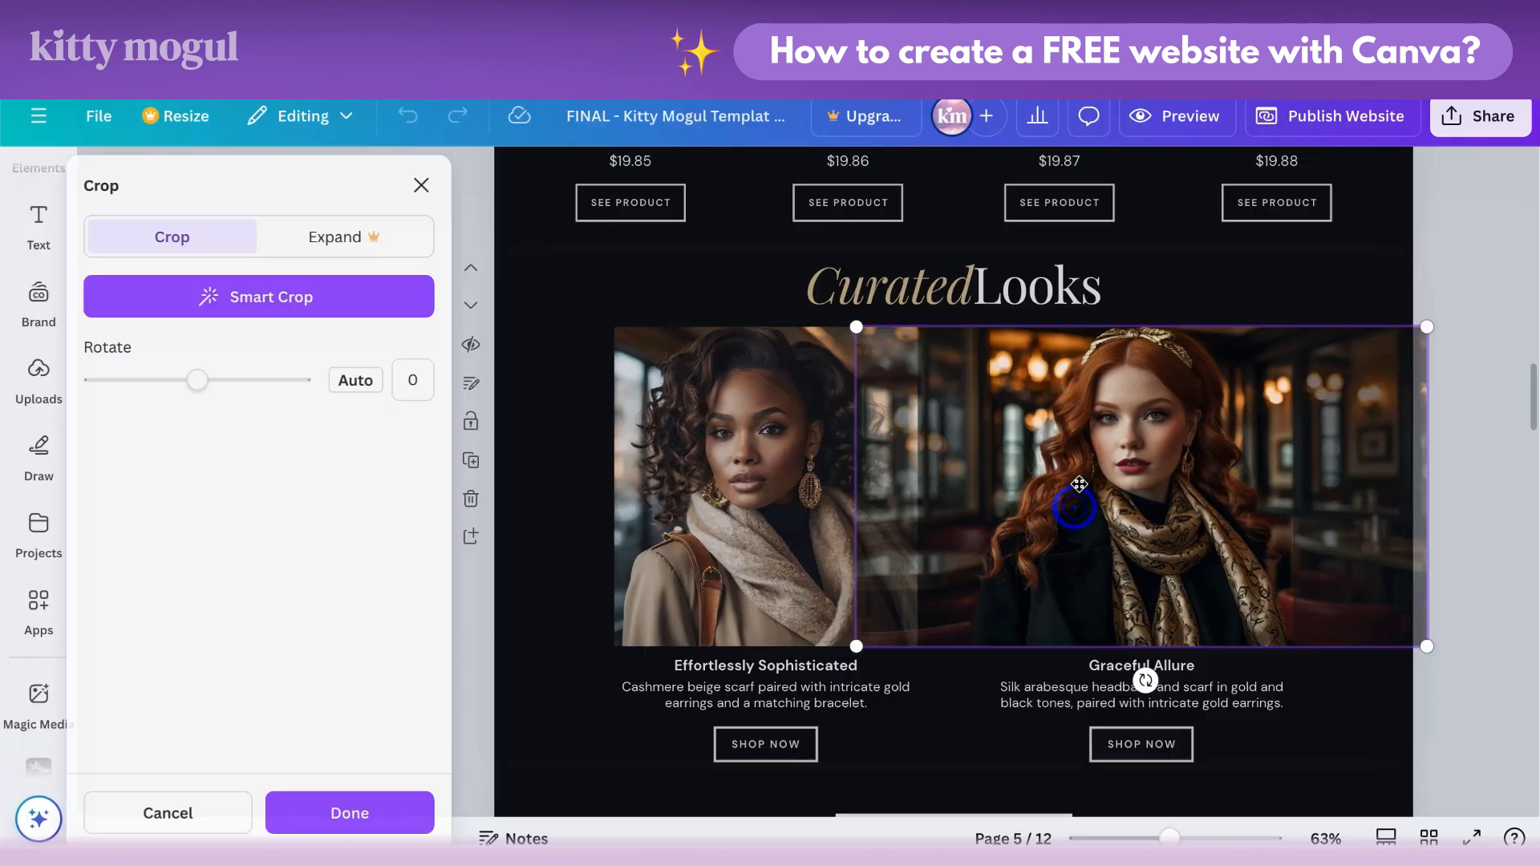
drag(1107, 488, 1064, 489)
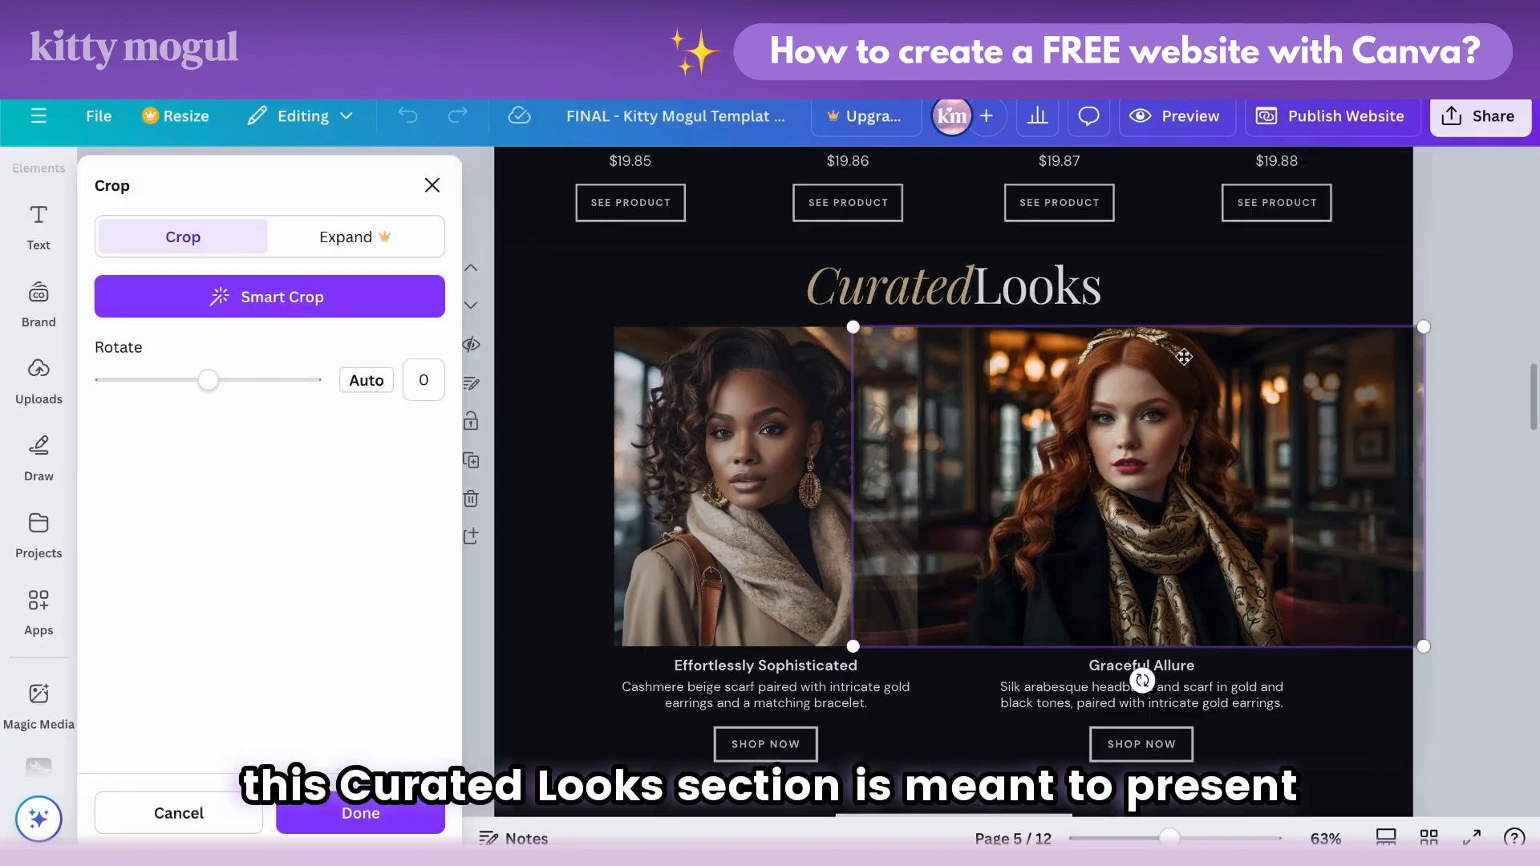
click(1332, 676)
click(1328, 660)
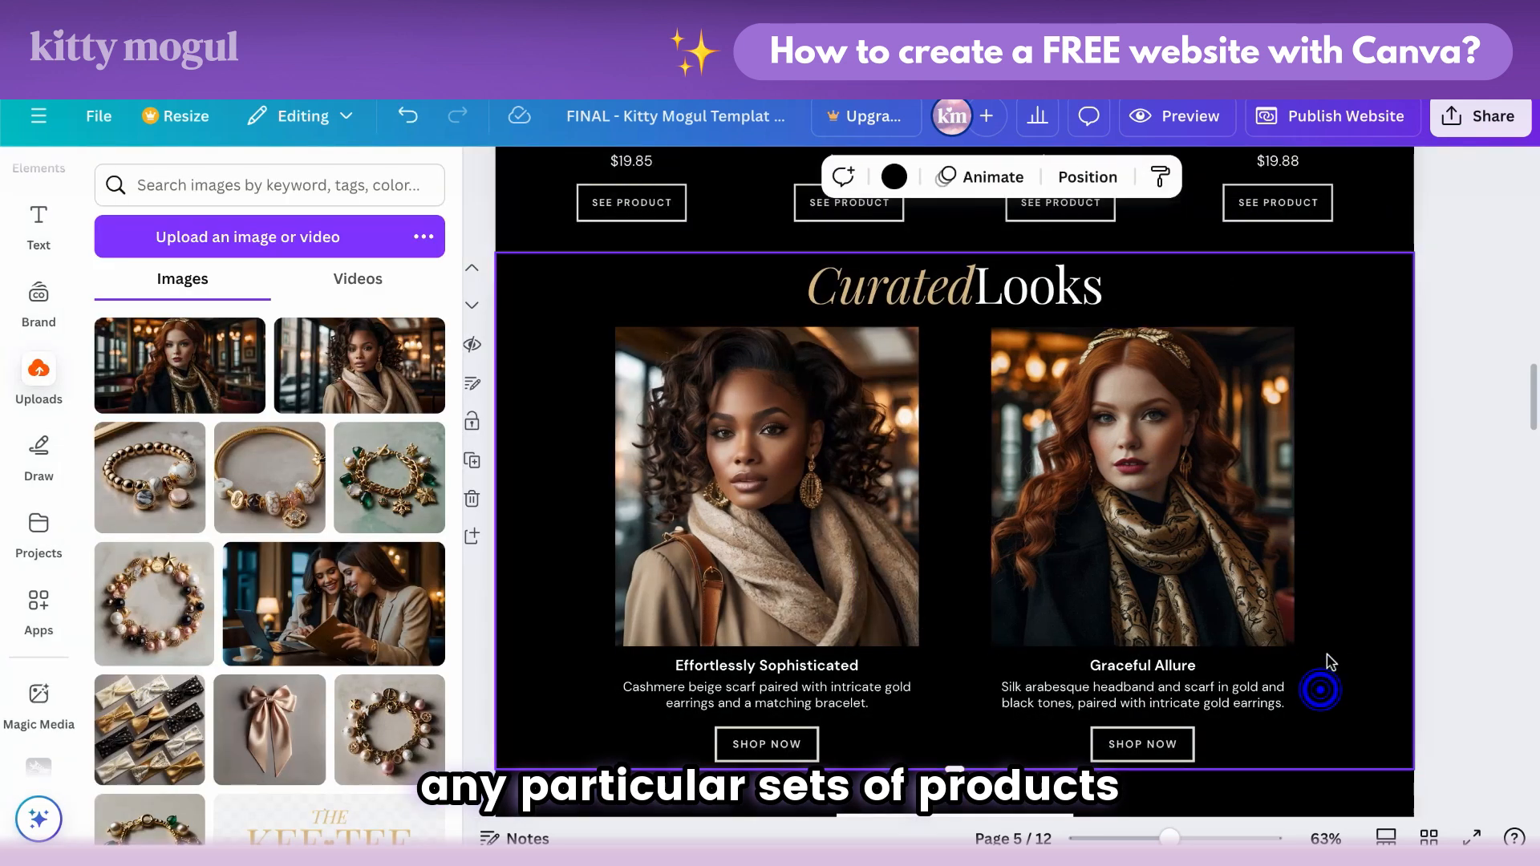
Step: Preview the website and check the two looks in the Curated Looks section
scroll(972, 552, down, 1)
scroll(1027, 490, up, 1)
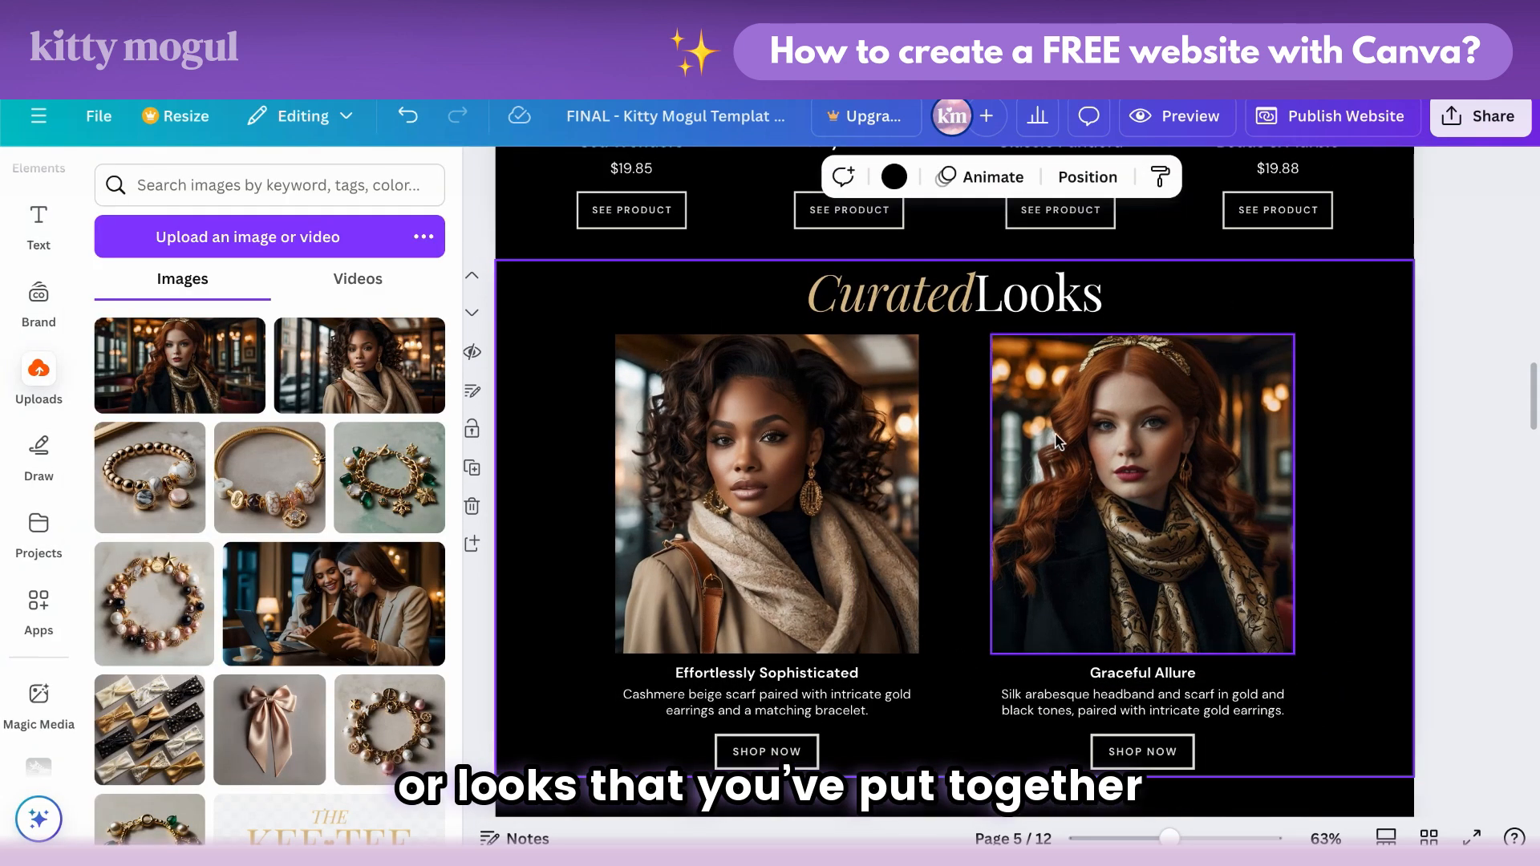
click(1191, 116)
scroll(1114, 341, down, 3)
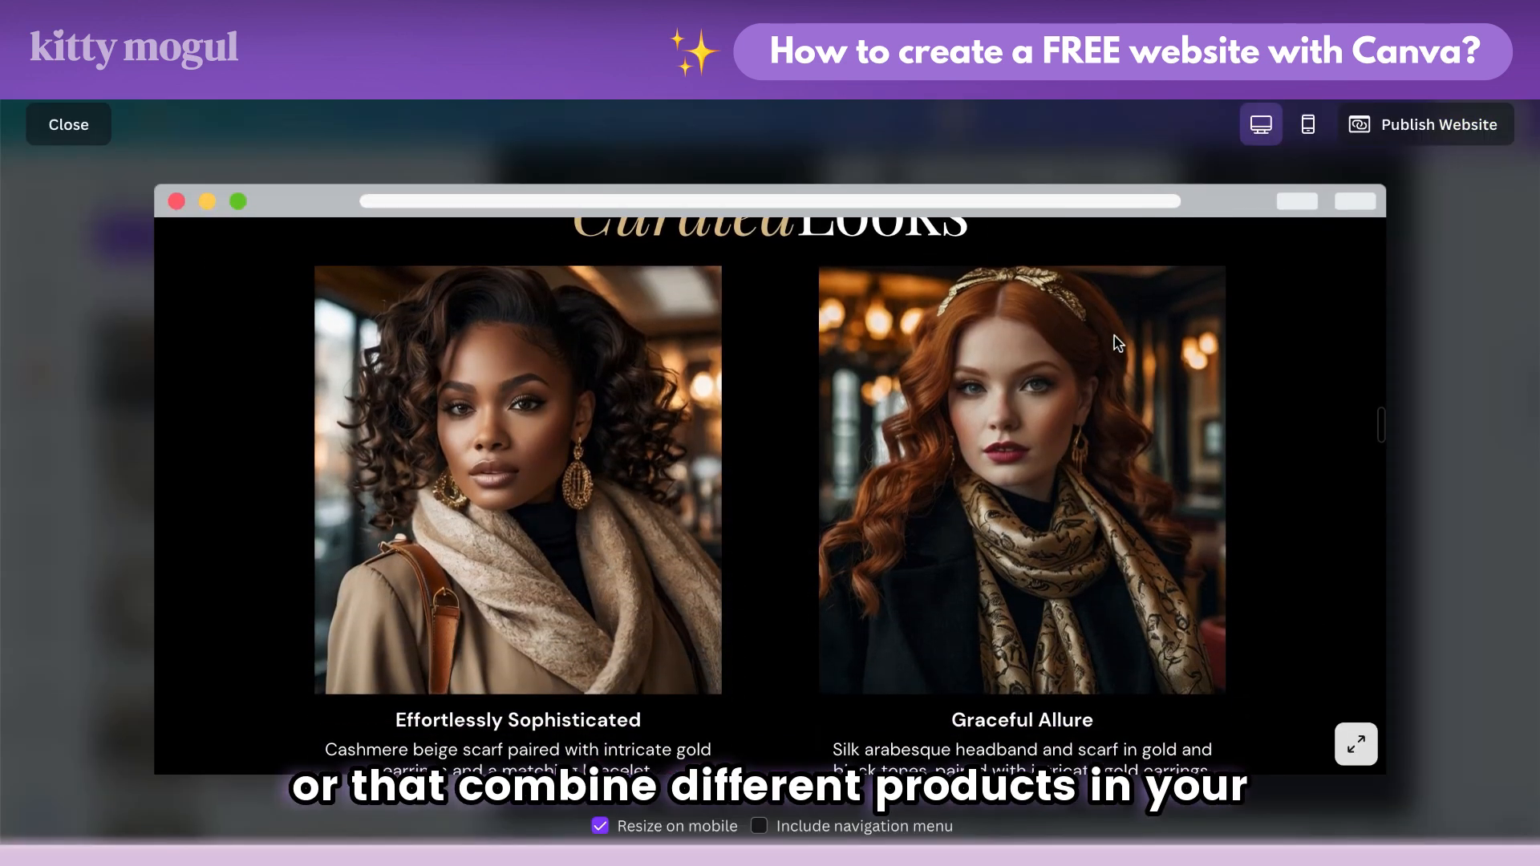
scroll(1118, 344, down, 2)
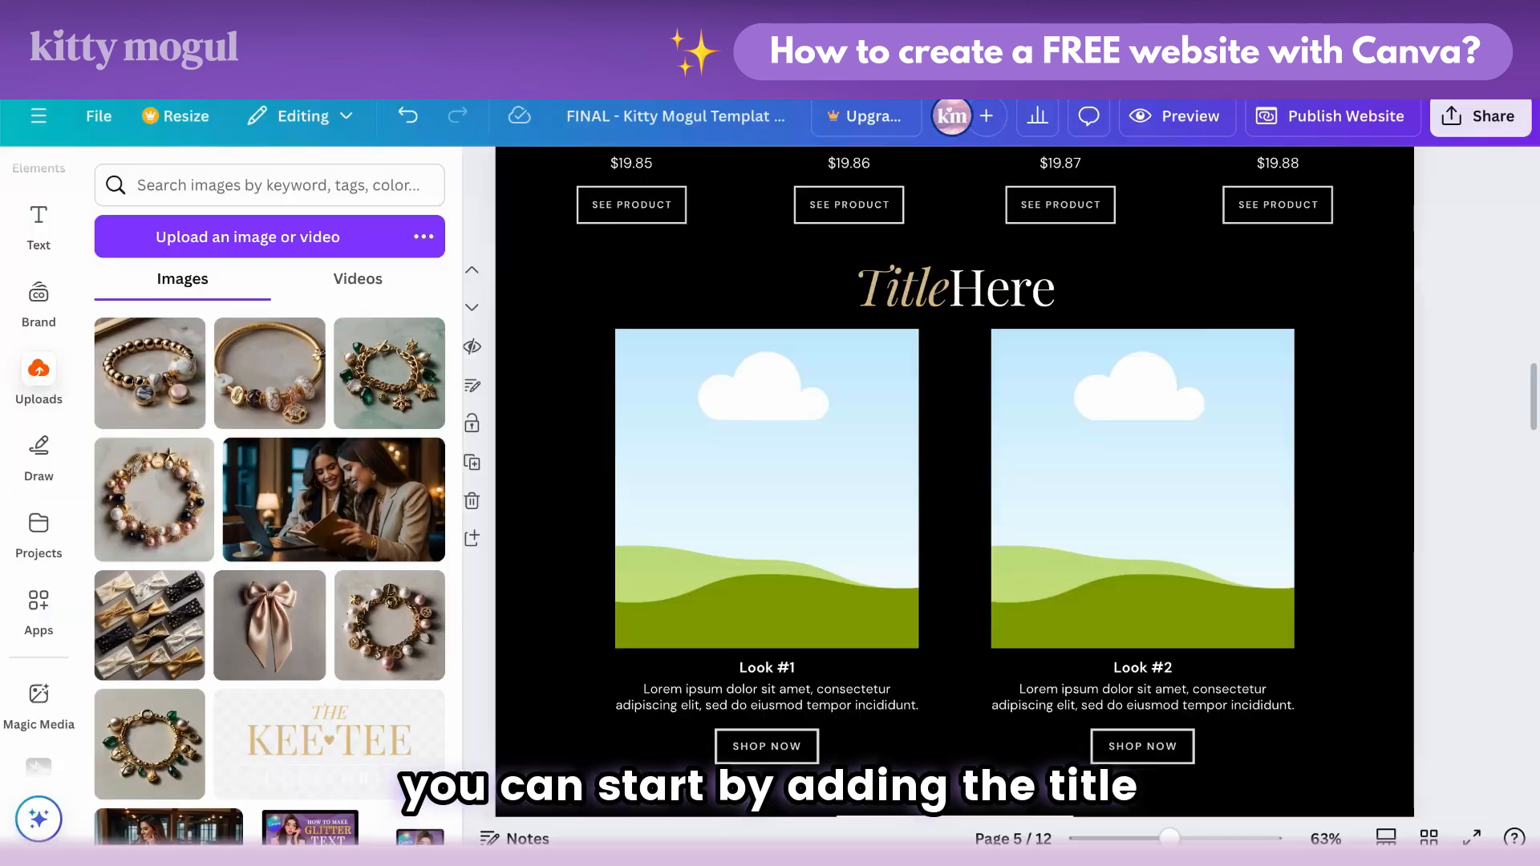
Step: Replace the placeholder title above the two looks with "CuratedLooks"
double_click(890, 287)
right_click(890, 287)
text(CuratedLooks)
click(1292, 399)
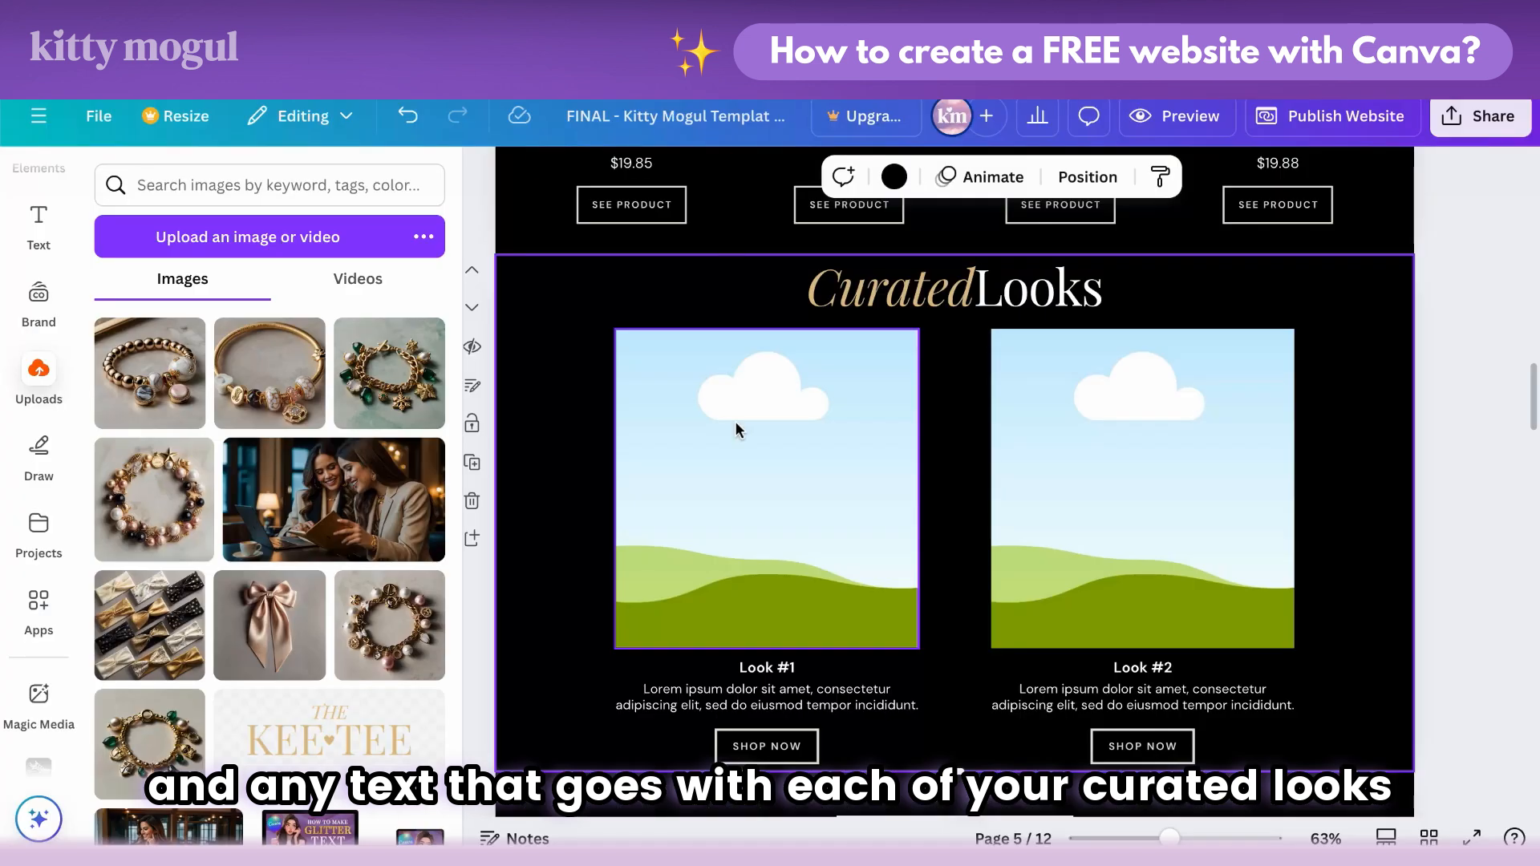
Step: Name the first look "Effortlessly Sophisticated" and describe it as "Cashmere beige scarf paired with intricate gold earrings and a matching bracelet."
double_click(763, 571)
right_click(763, 570)
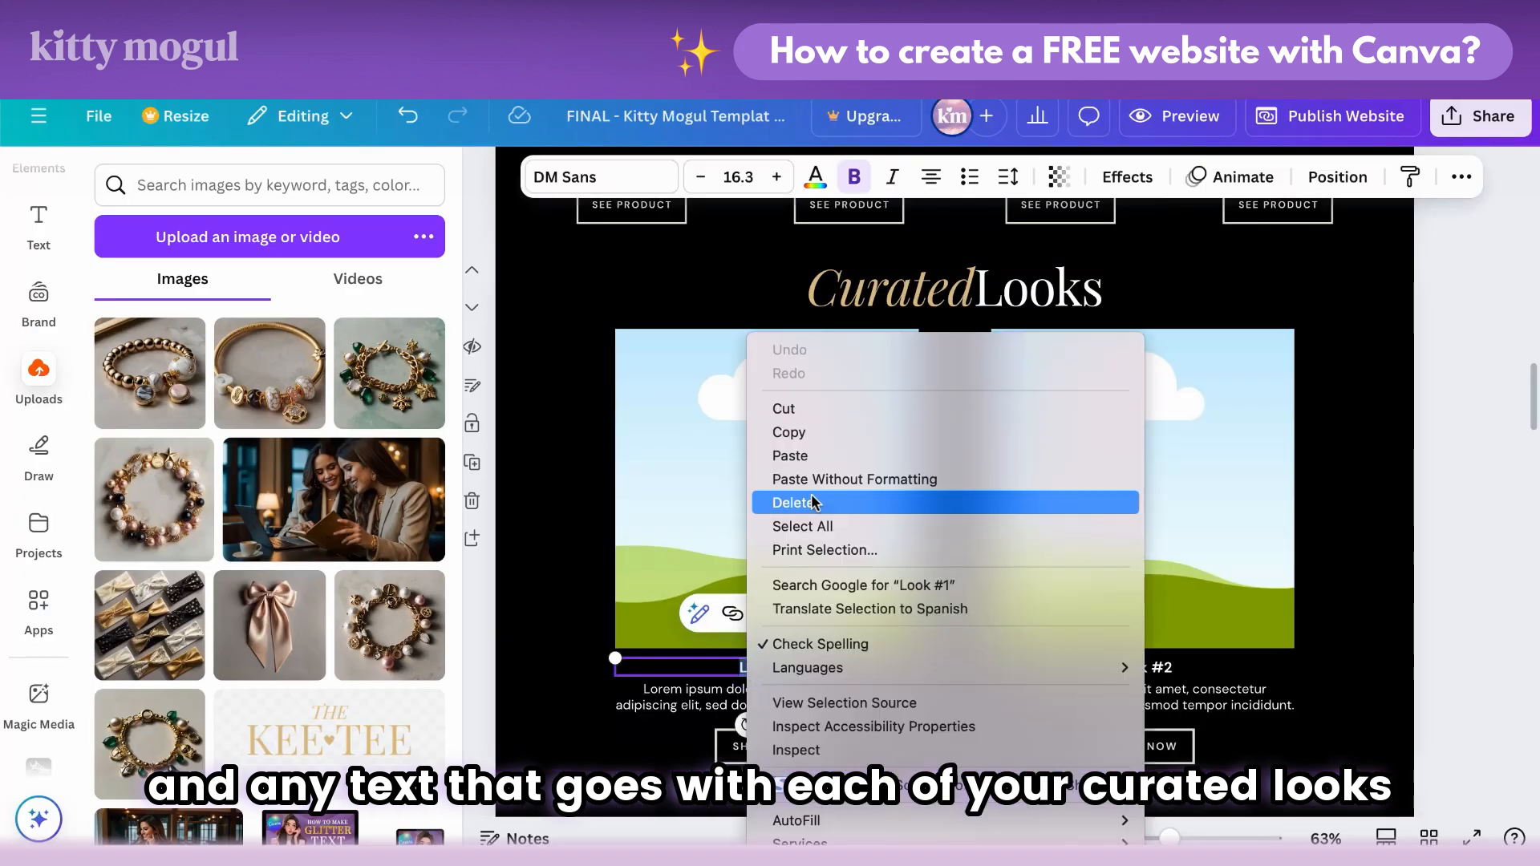
click(784, 454)
drag(258, 522, 1101, 523)
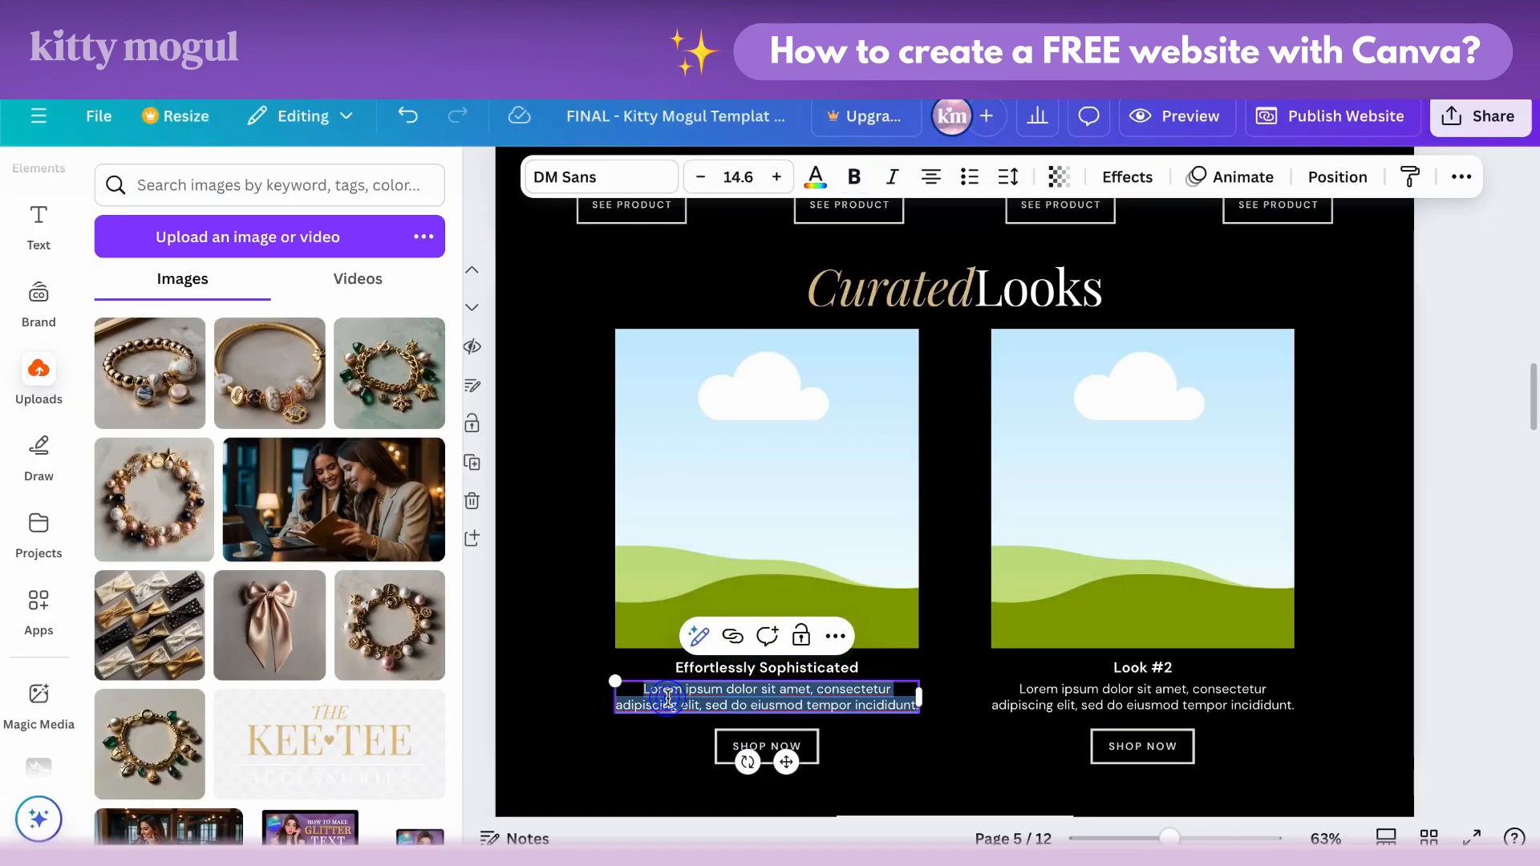
text(Cashmere beige scarf paired with intricate gold earrings and a matching bracelet.)
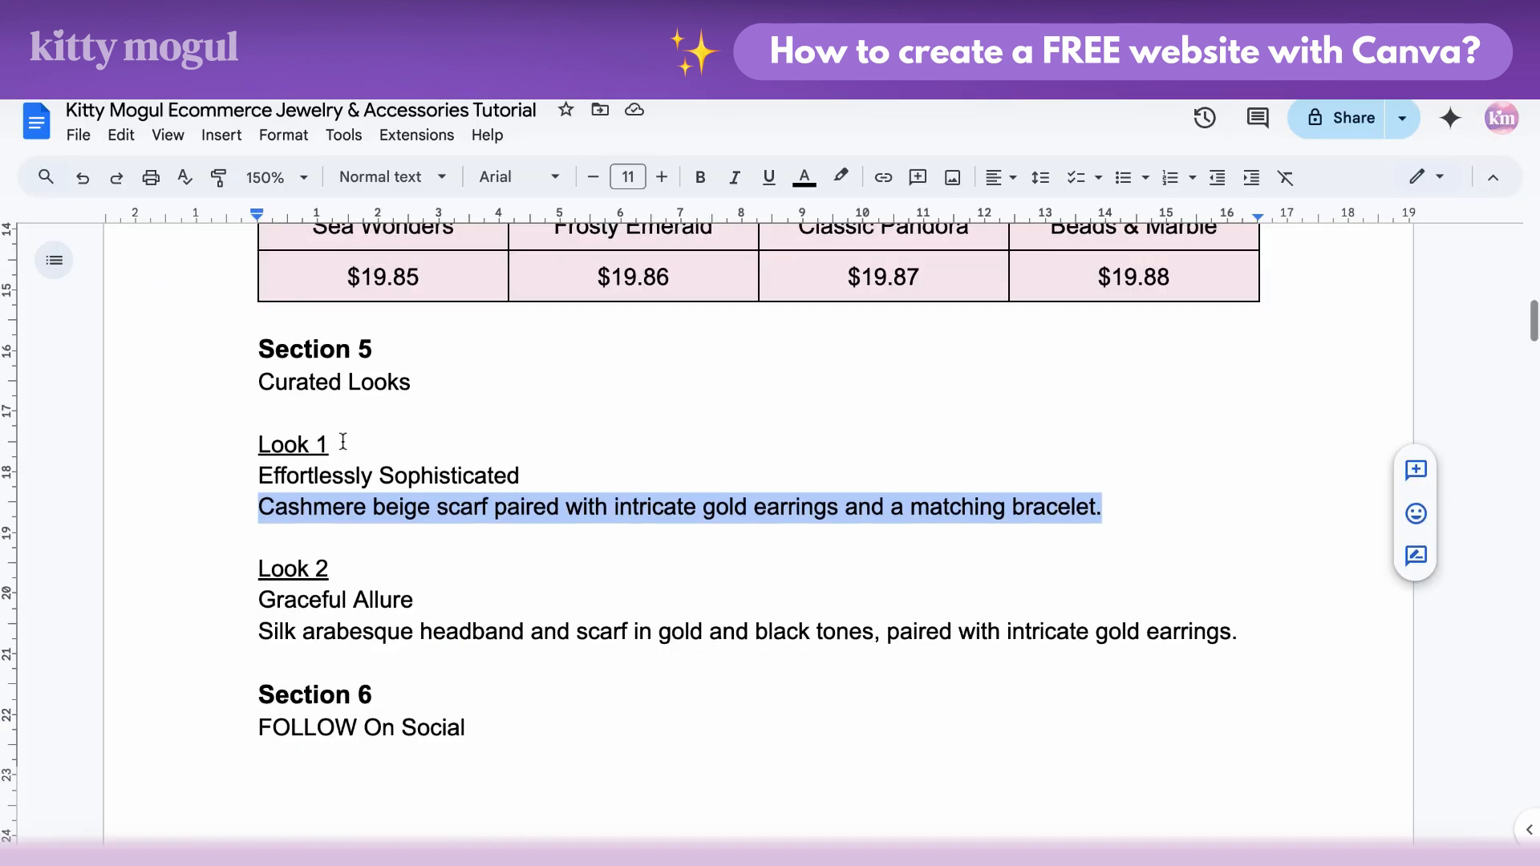
Step: Copy "Graceful Allure" from the Google Docs text document and use it as the second look's name on the website
scroll(342, 442, down, 1)
drag(259, 573, 413, 573)
right_click(395, 572)
click(433, 351)
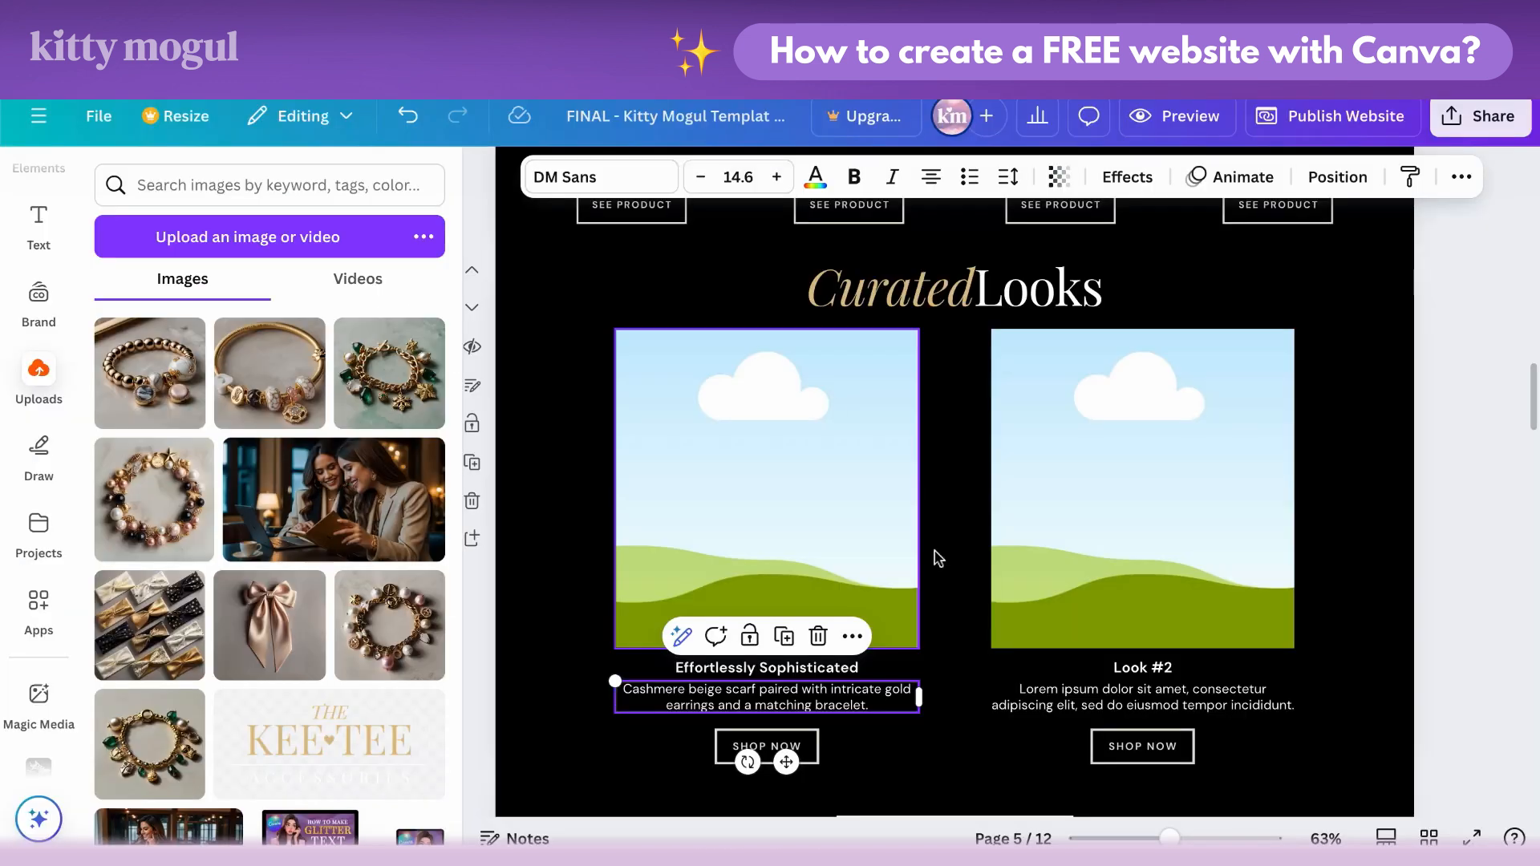
right_click(1135, 652)
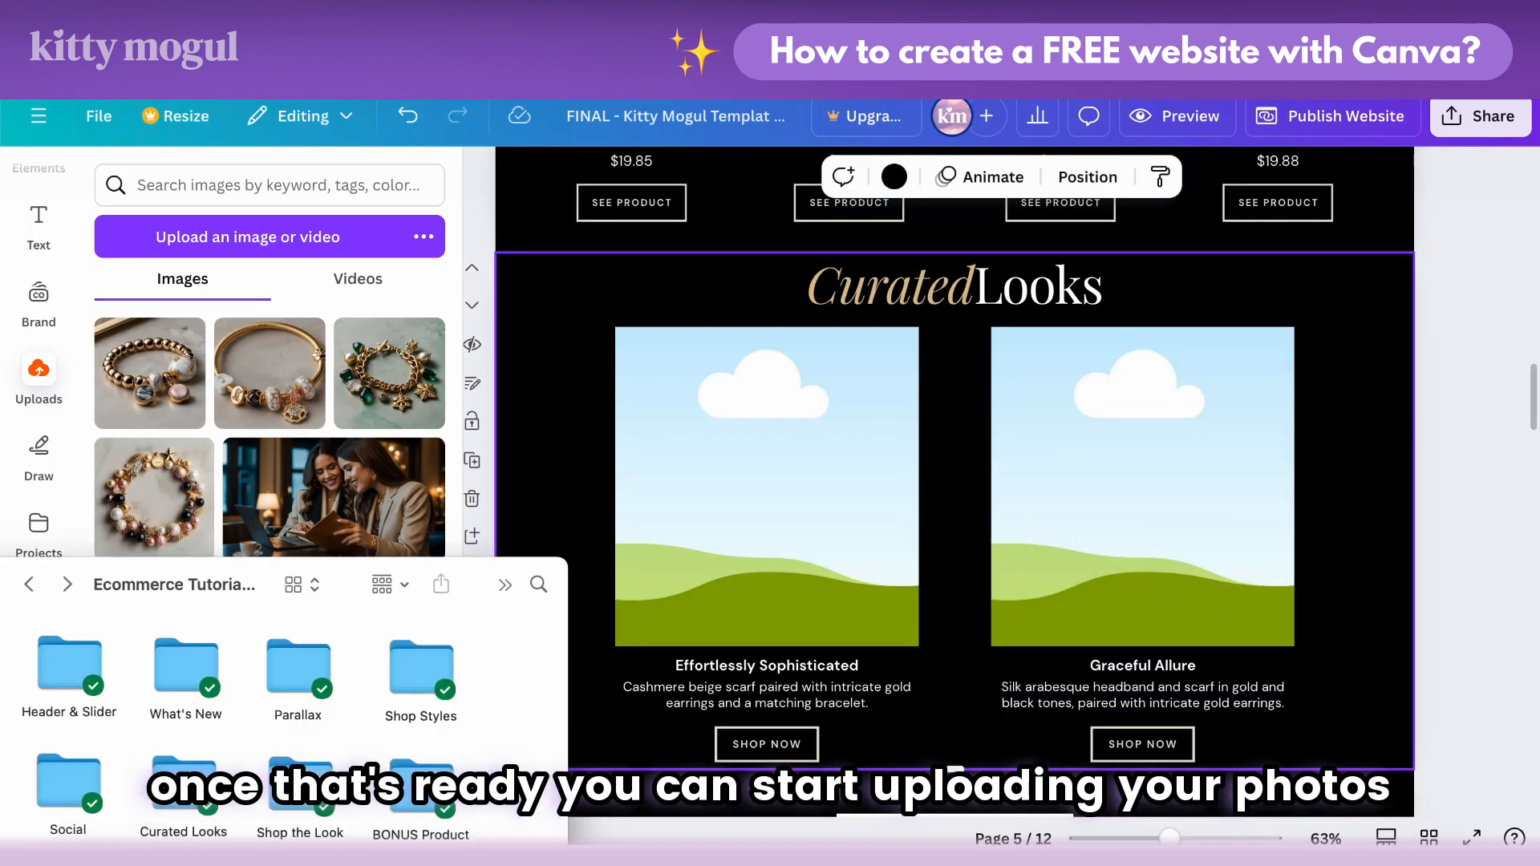
Step: Upload Look-1.jpg from the Curated Looks folder and place it in the Effortlessly Sophisticated frame
double_click(183, 782)
drag(68, 662, 193, 514)
drag(204, 378, 698, 454)
Step: Upload Look-2.jpg from the Curated Looks folder and place it in the Graceful Allure frame
key(super+Tab)
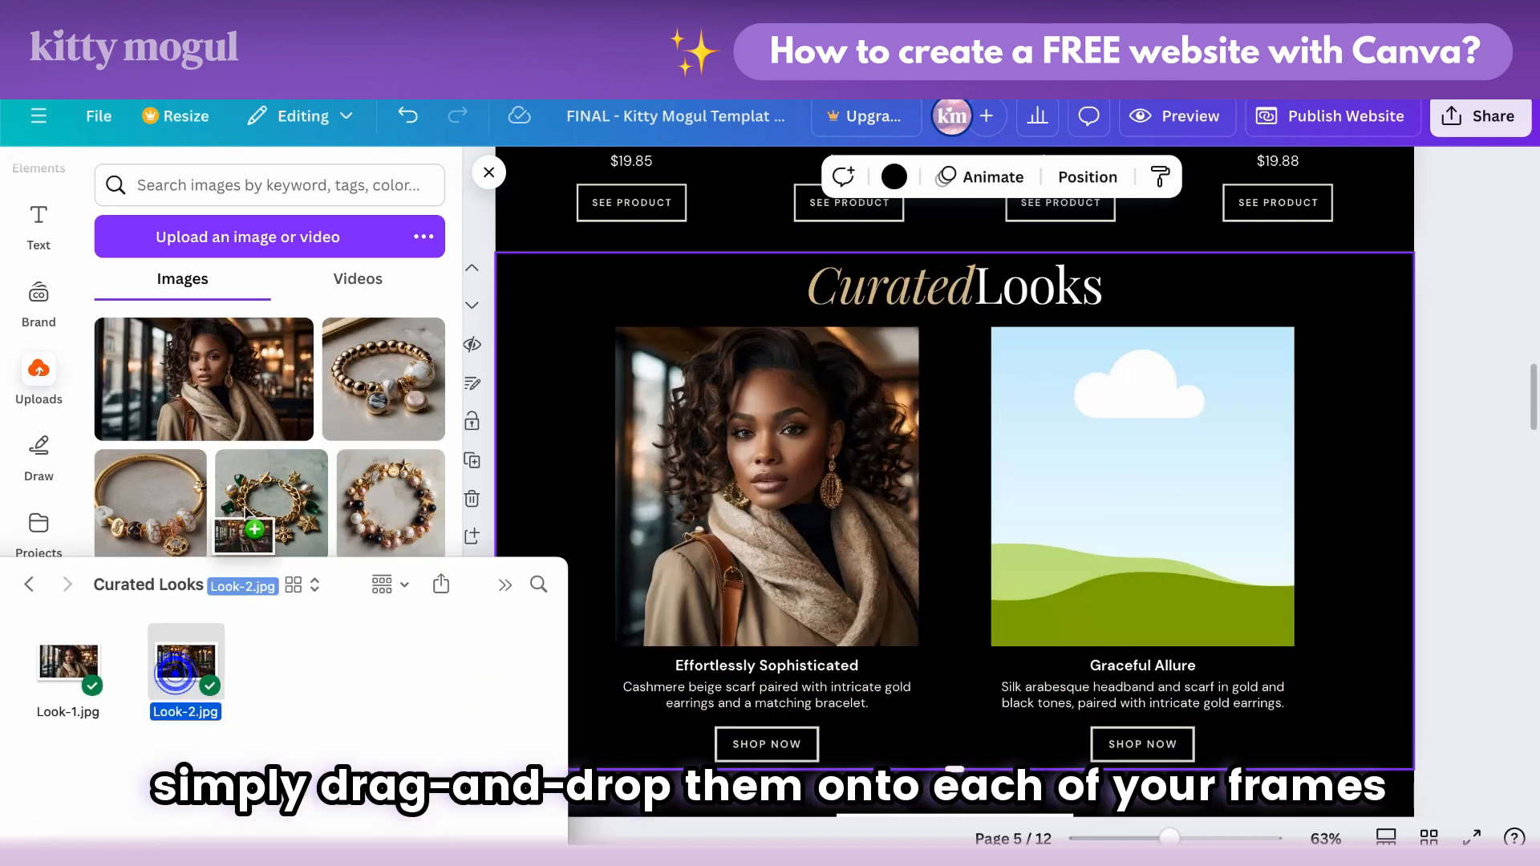
drag(244, 514, 241, 513)
key(super+Tab)
drag(179, 366, 1035, 415)
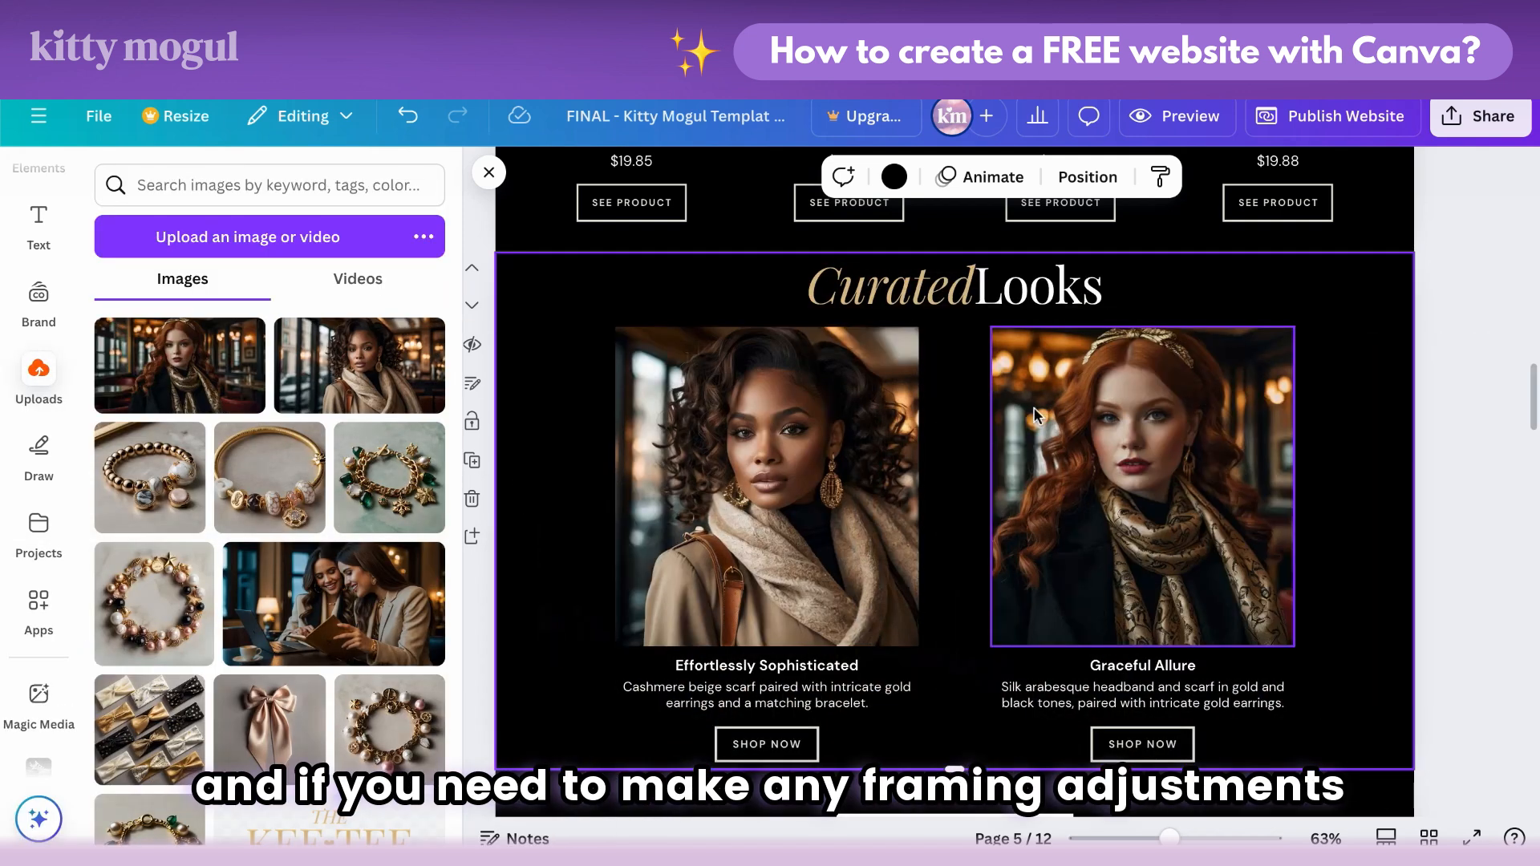
Step: Reposition the Effortlessly Sophisticated photo inside its frame to improve the framing of the model
double_click(811, 441)
drag(811, 440, 720, 394)
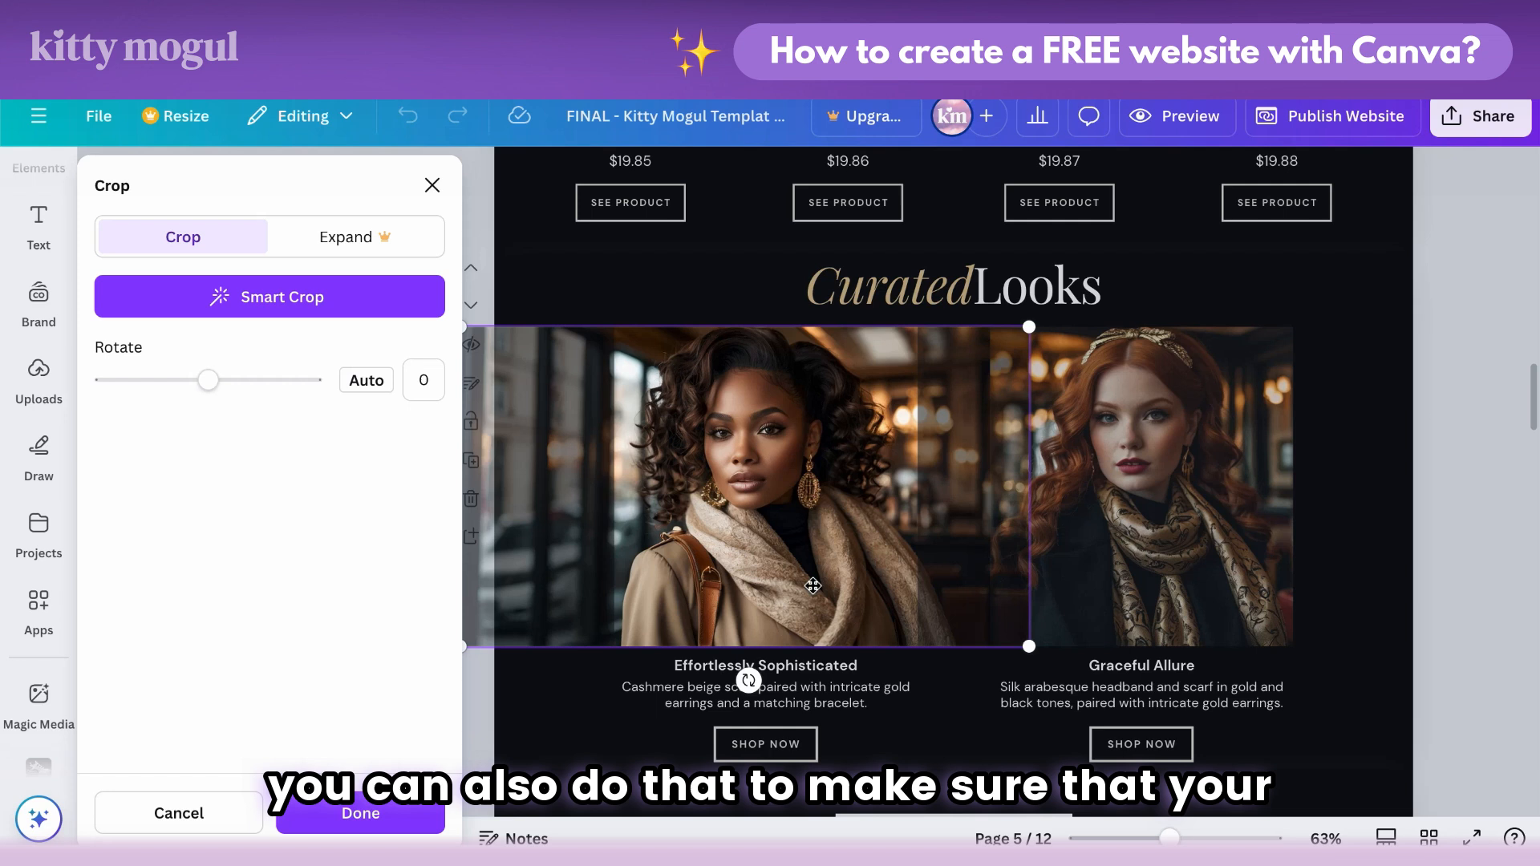
drag(820, 496, 794, 493)
click(1075, 489)
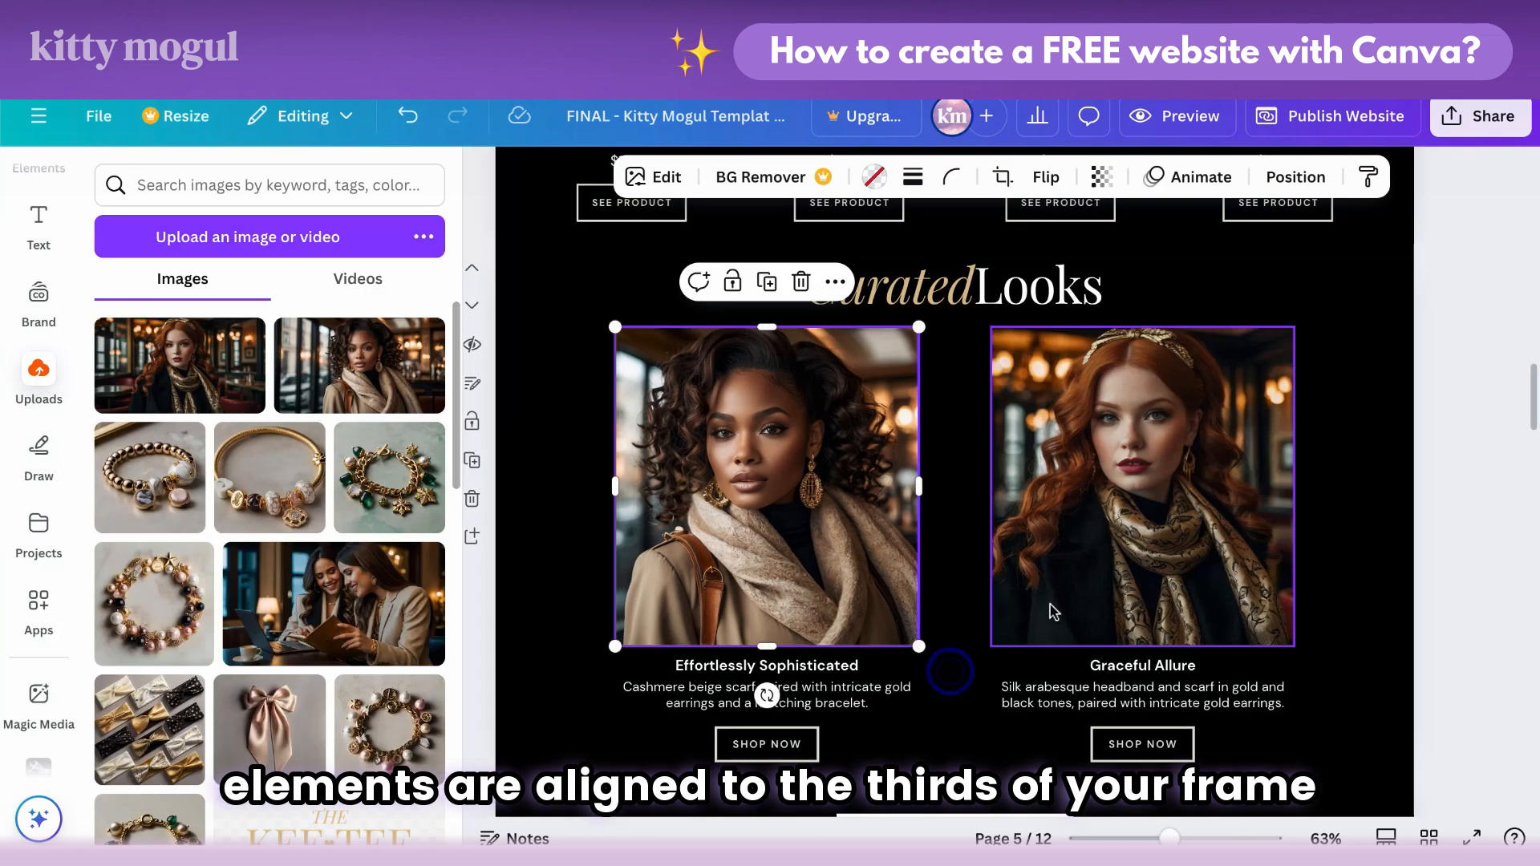
Step: Reposition the Graceful Allure photo inside its frame and apply the crop
double_click(1077, 484)
drag(1077, 483, 1064, 488)
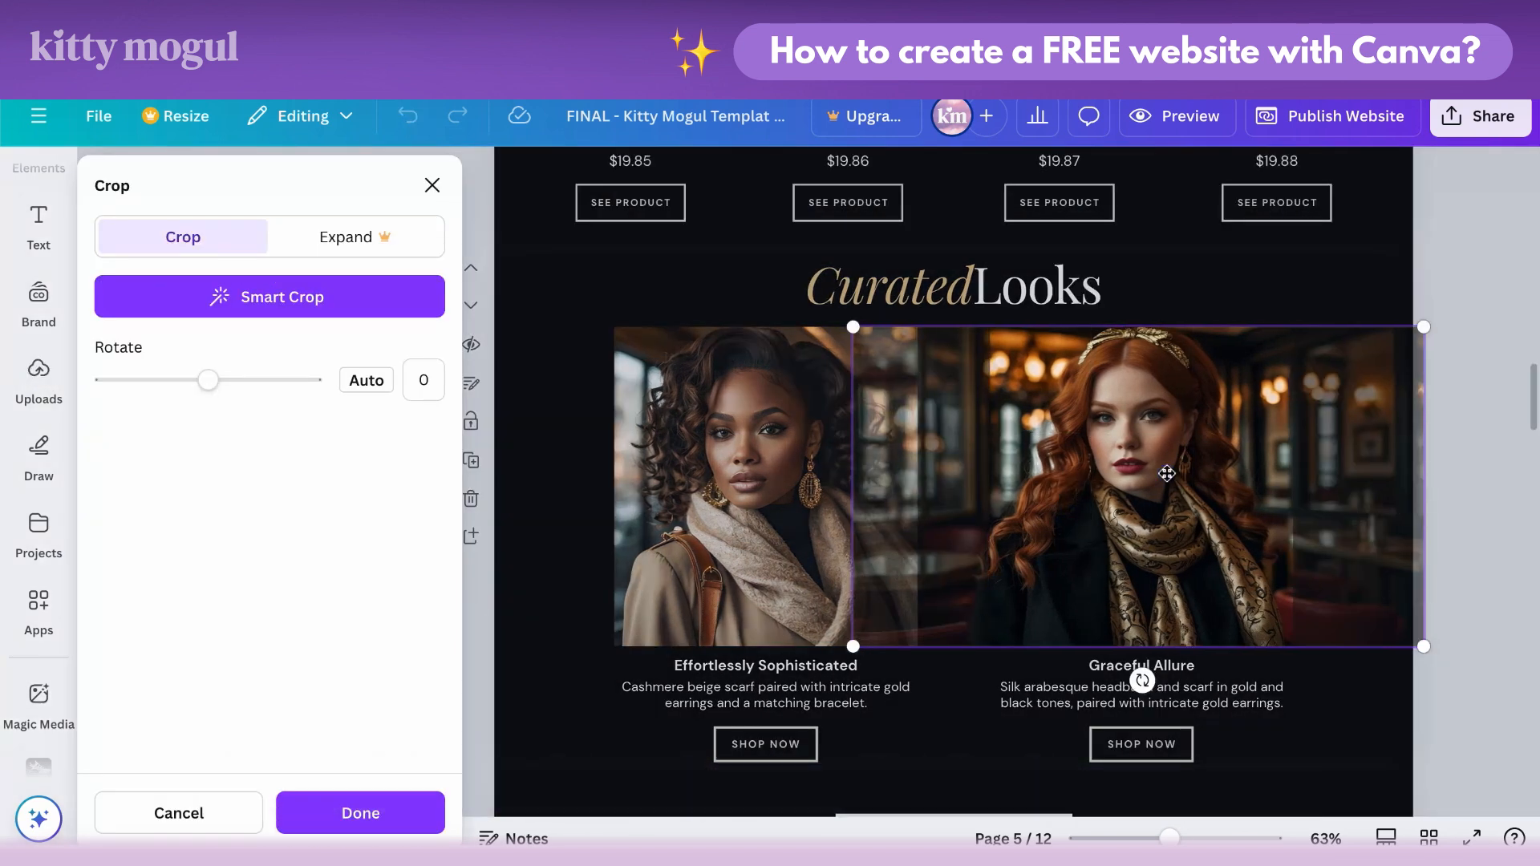
click(1236, 678)
click(1320, 690)
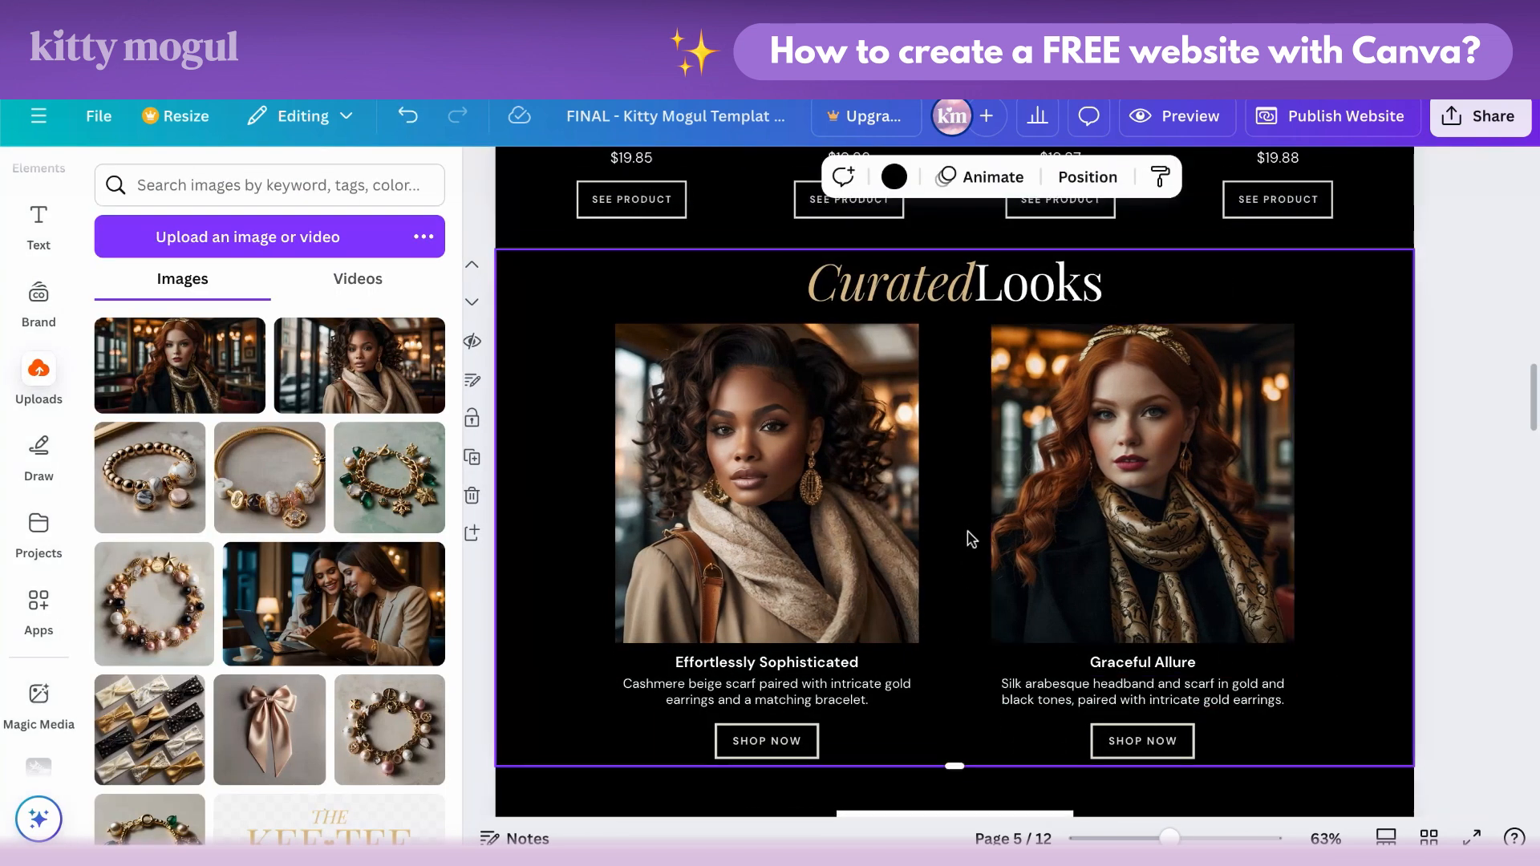
Step: Preview the website in the desktop view and review the progress from the header down to the Curated Looks section
scroll(1139, 482, up, 1)
click(1216, 118)
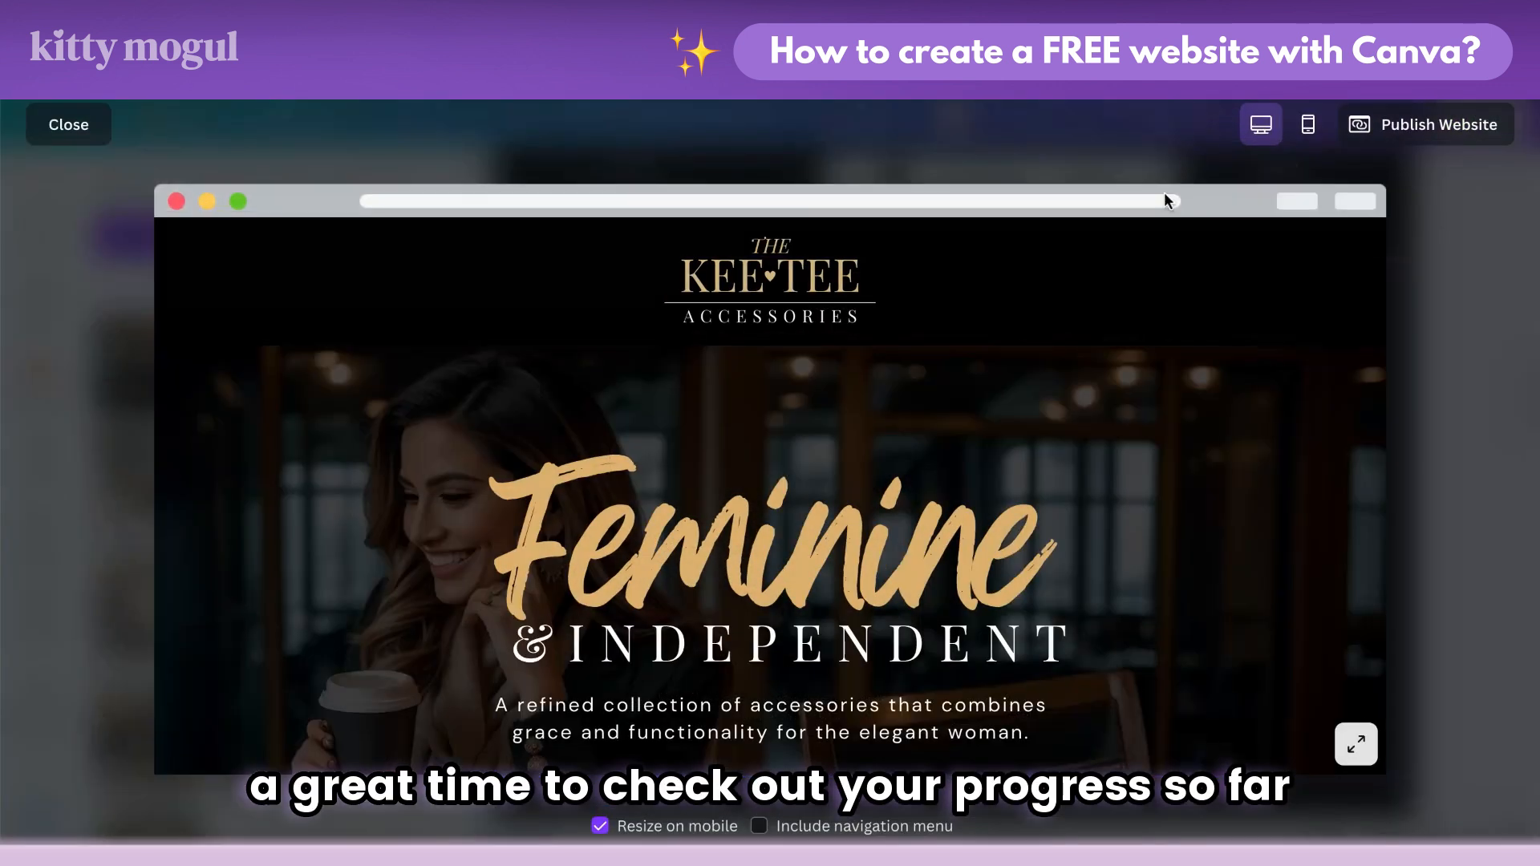
scroll(1119, 343, down, 6)
scroll(1119, 343, down, 10)
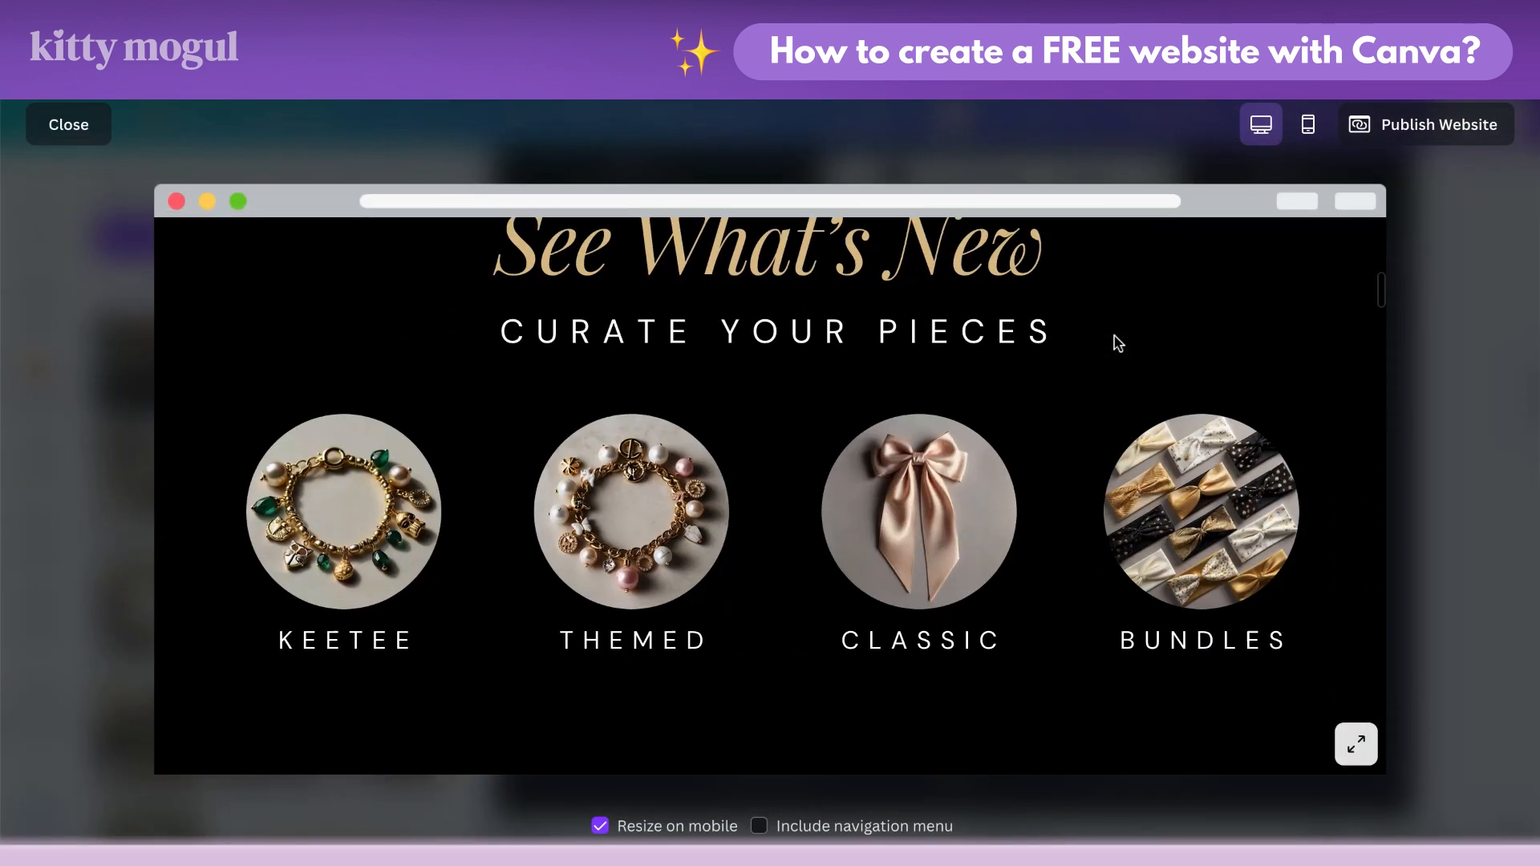
scroll(1119, 343, down, 10)
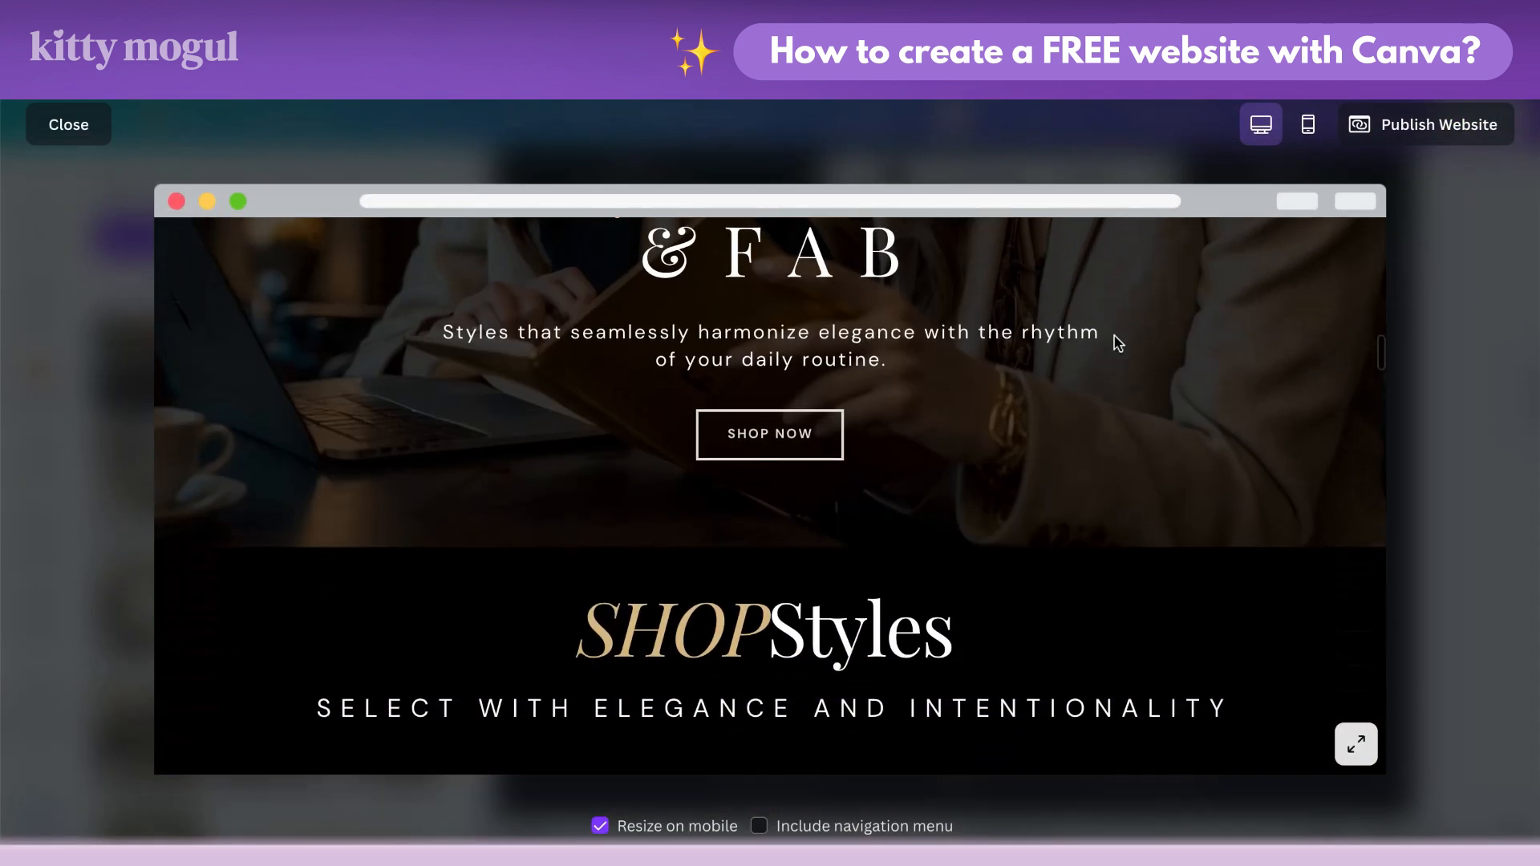
scroll(1119, 344, down, 7)
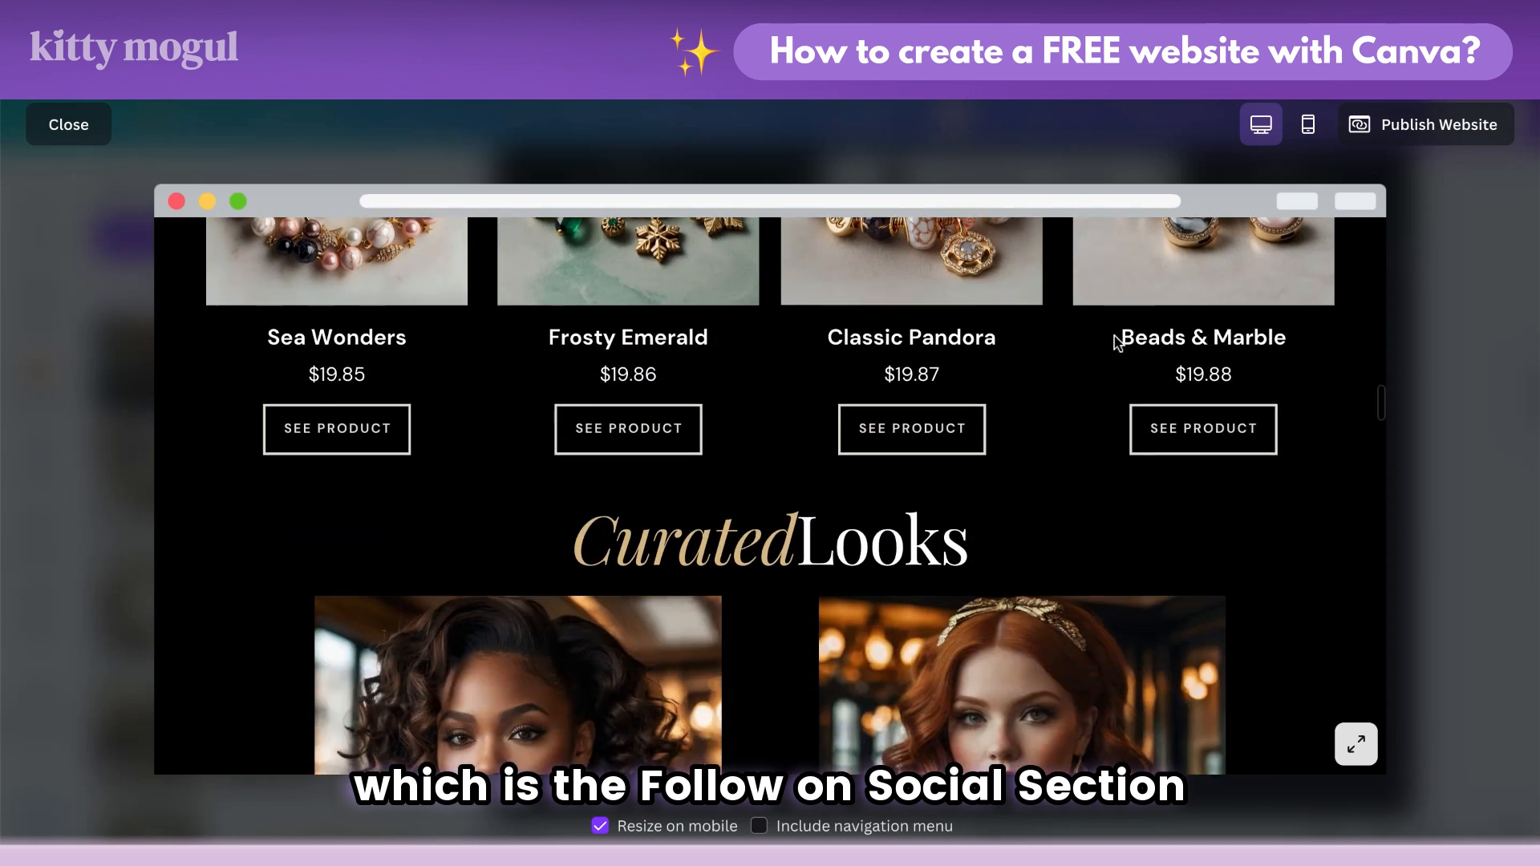
scroll(1120, 343, down, 1)
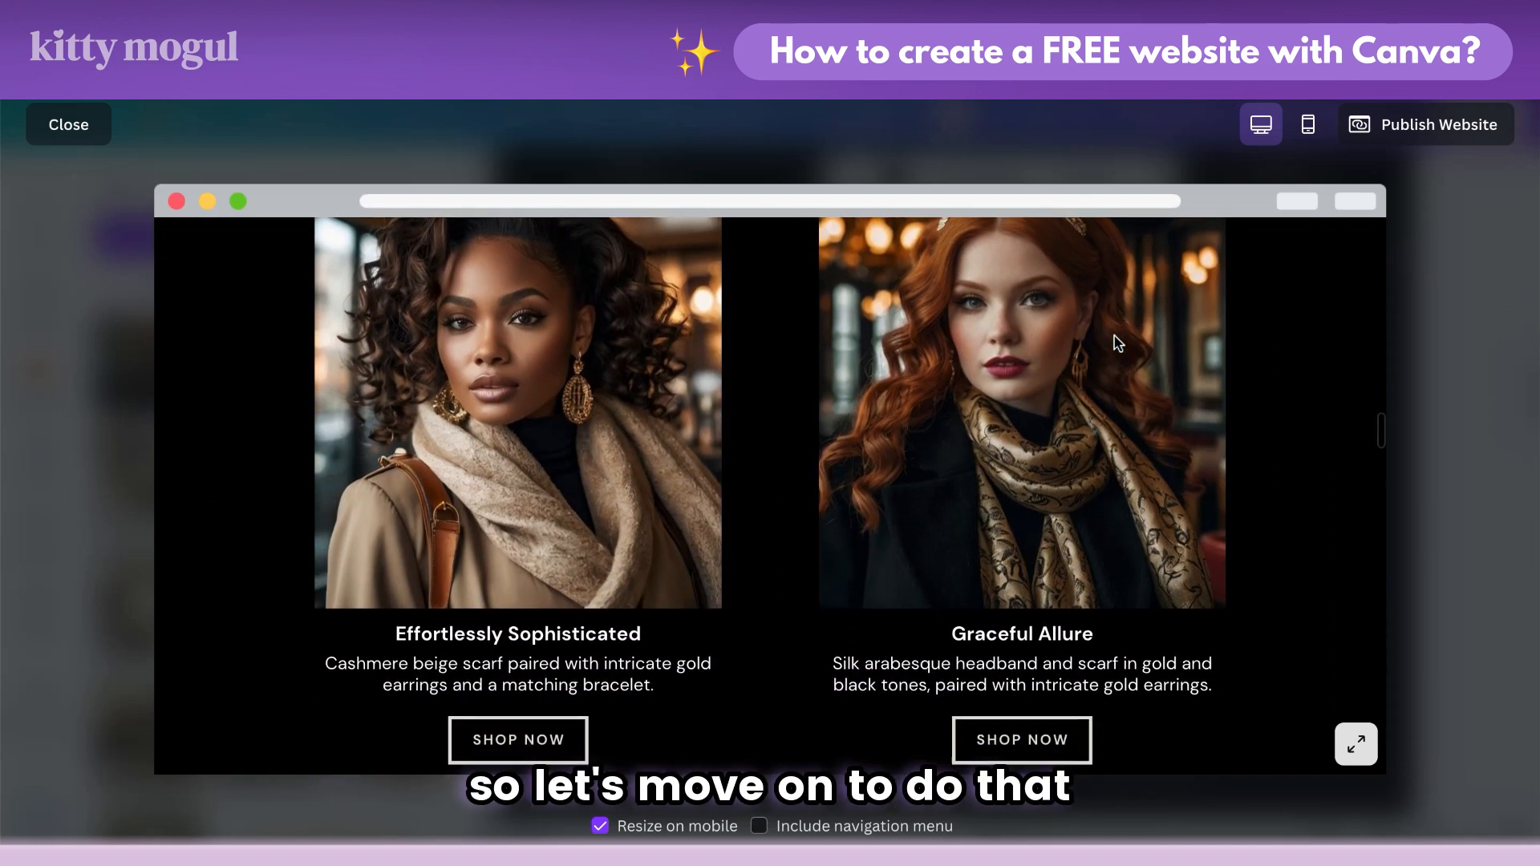
click(1435, 417)
Step: Paste the copied full-section frame onto the FOLLOWOnSocial section, detach its photo of the two women and delete that photo
scroll(1331, 344, down, 5)
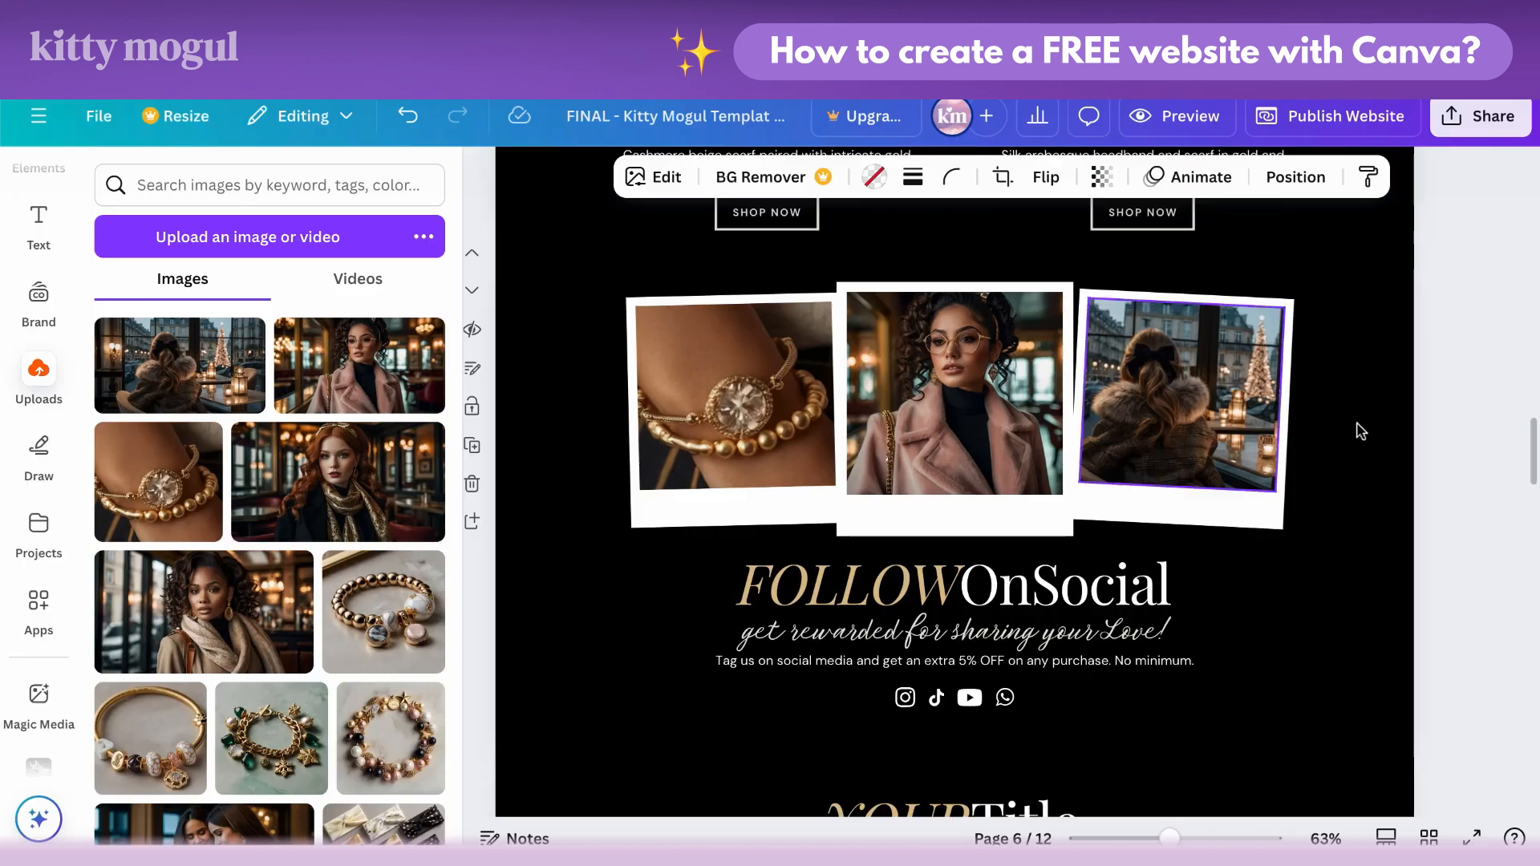
right_click(1358, 430)
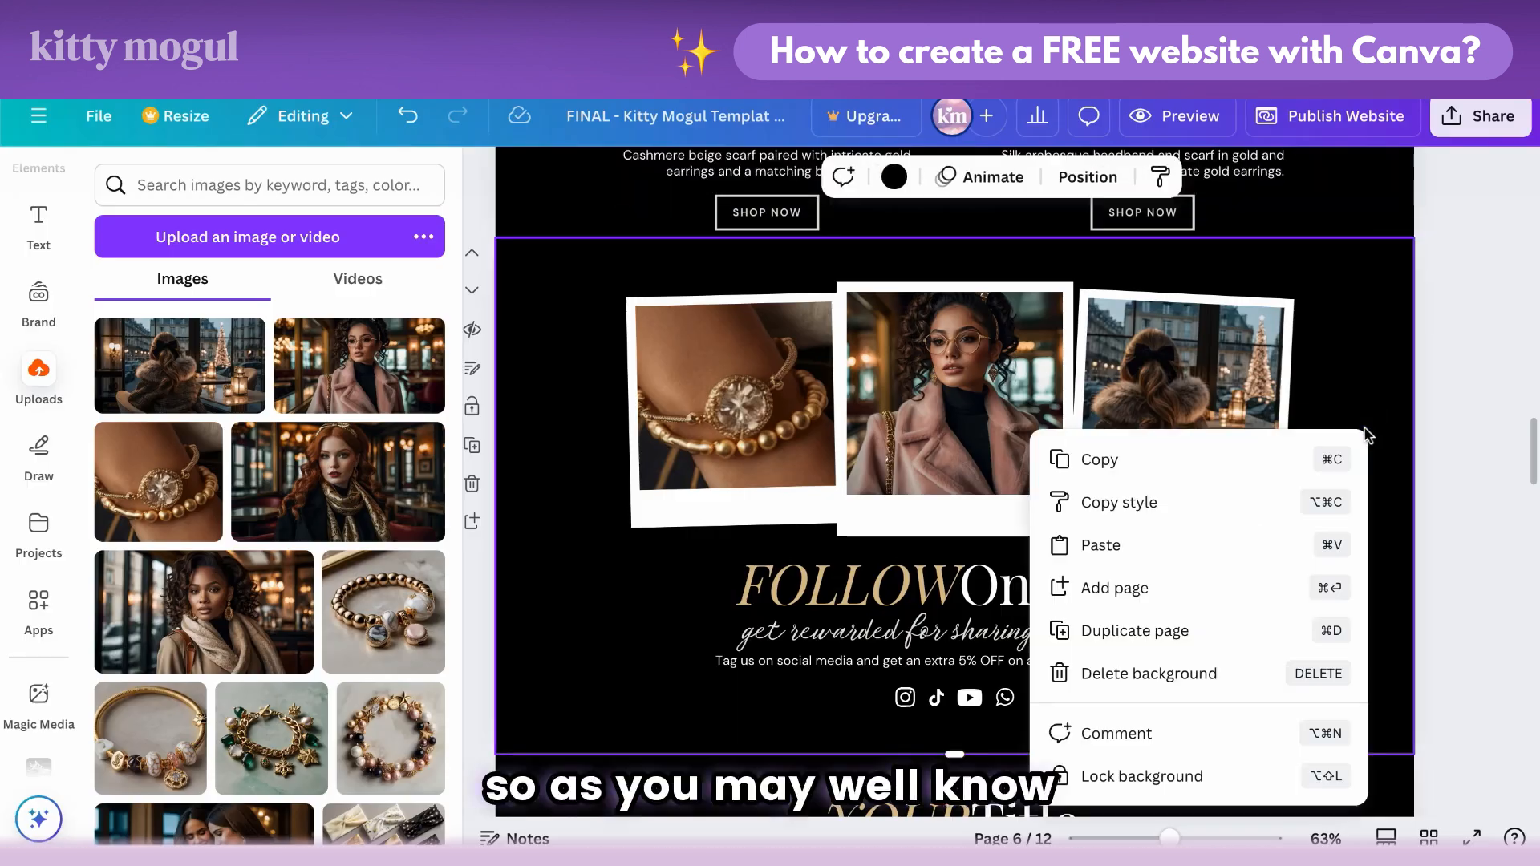
click(1215, 546)
right_click(1326, 488)
click(1168, 734)
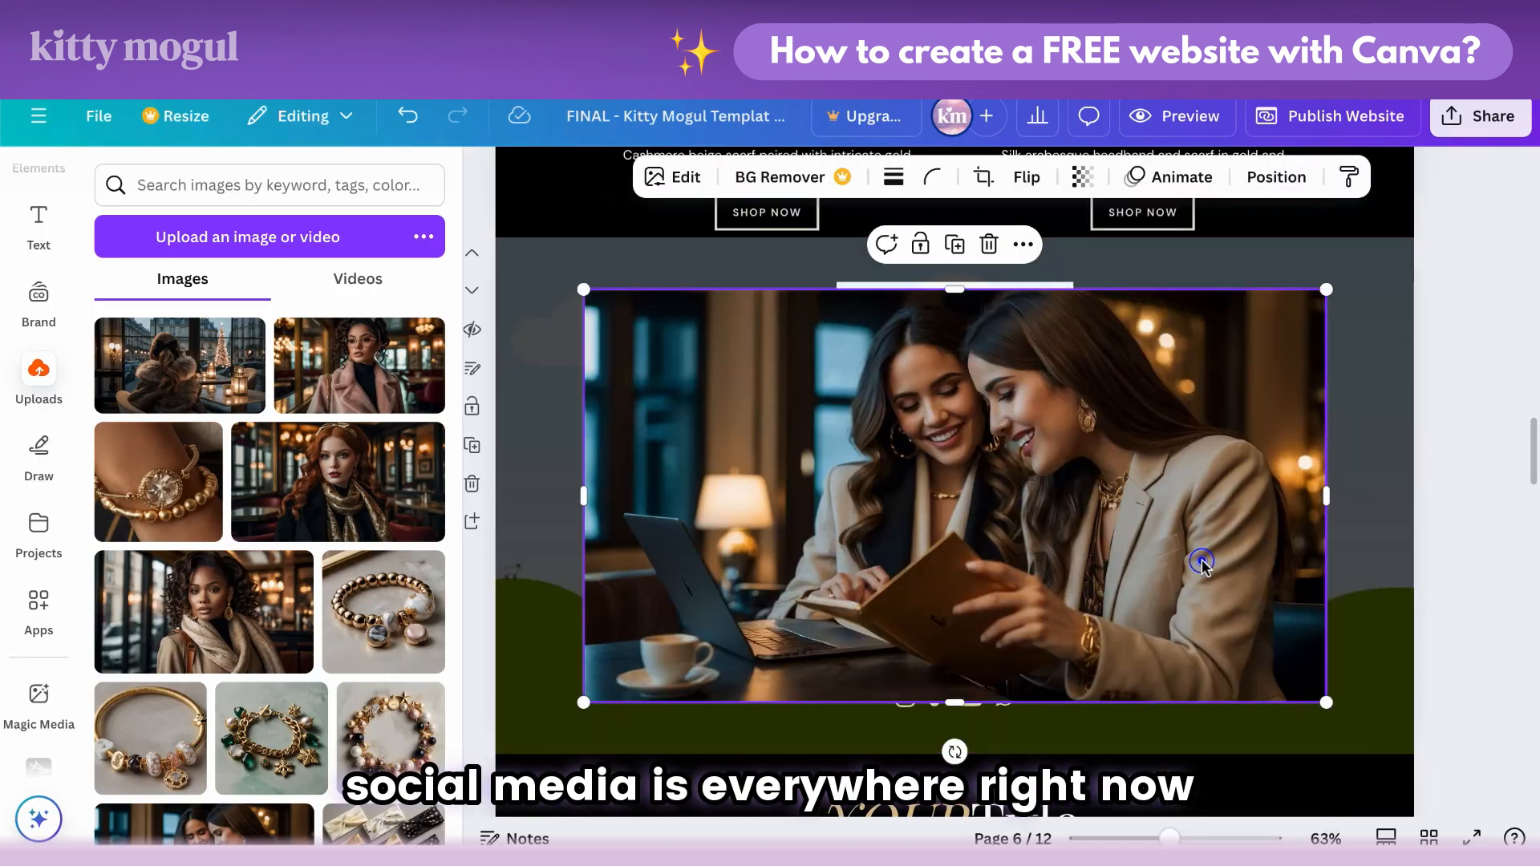
key(Delete)
Step: Upload the black fabric texture from the BONUS Texture folder and place it in the empty frame covering the FOLLOWOnSocial section
click(415, 679)
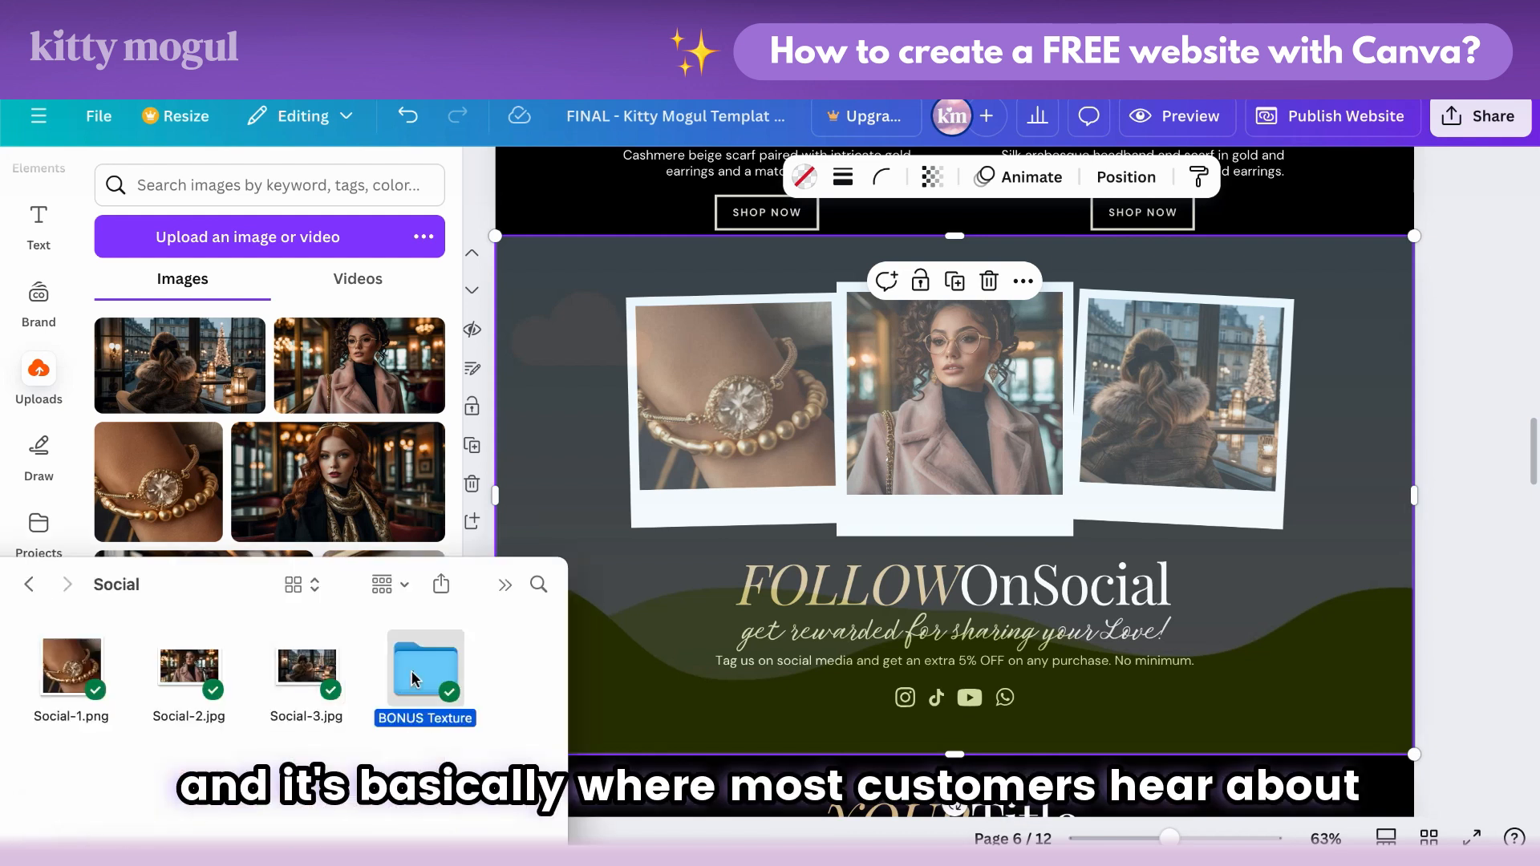
drag(74, 672, 499, 472)
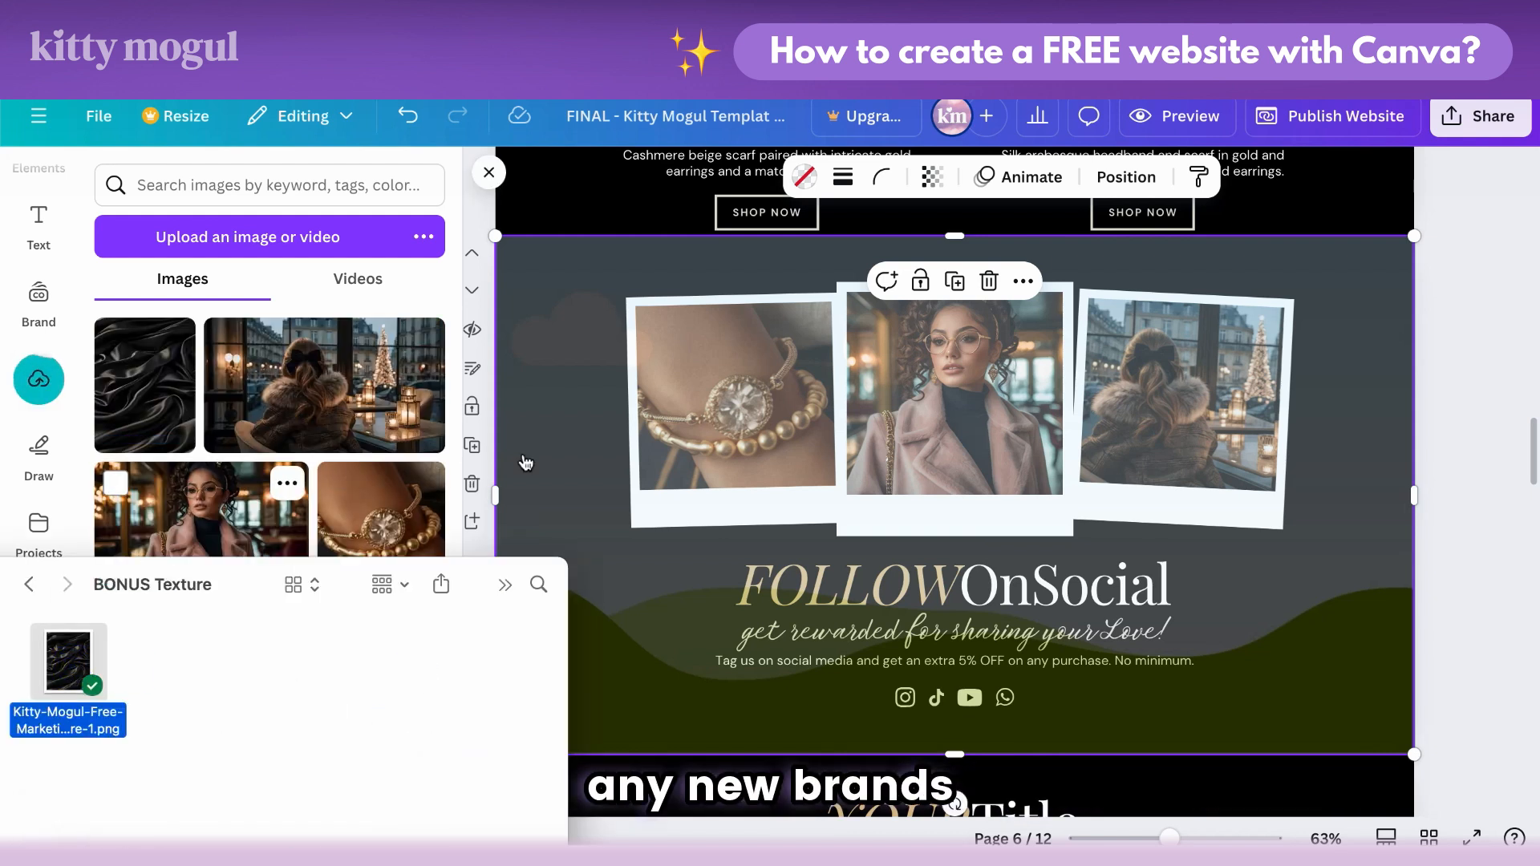
click(525, 457)
drag(144, 385, 530, 377)
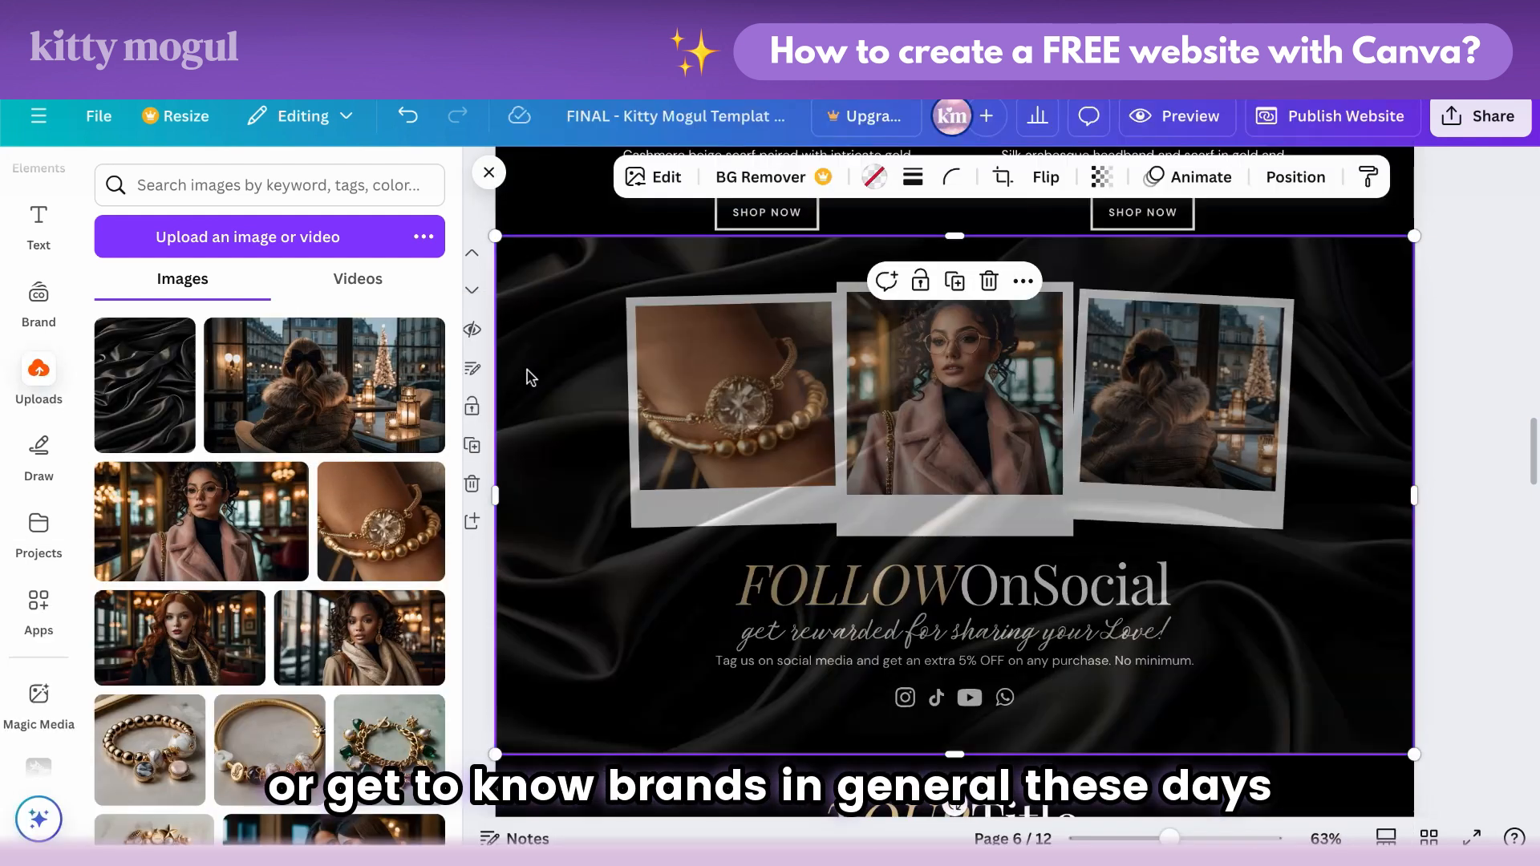
Step: Move the texture frame's layer down the layer order beneath the section's social icons, text and photos
click(1276, 180)
click(359, 238)
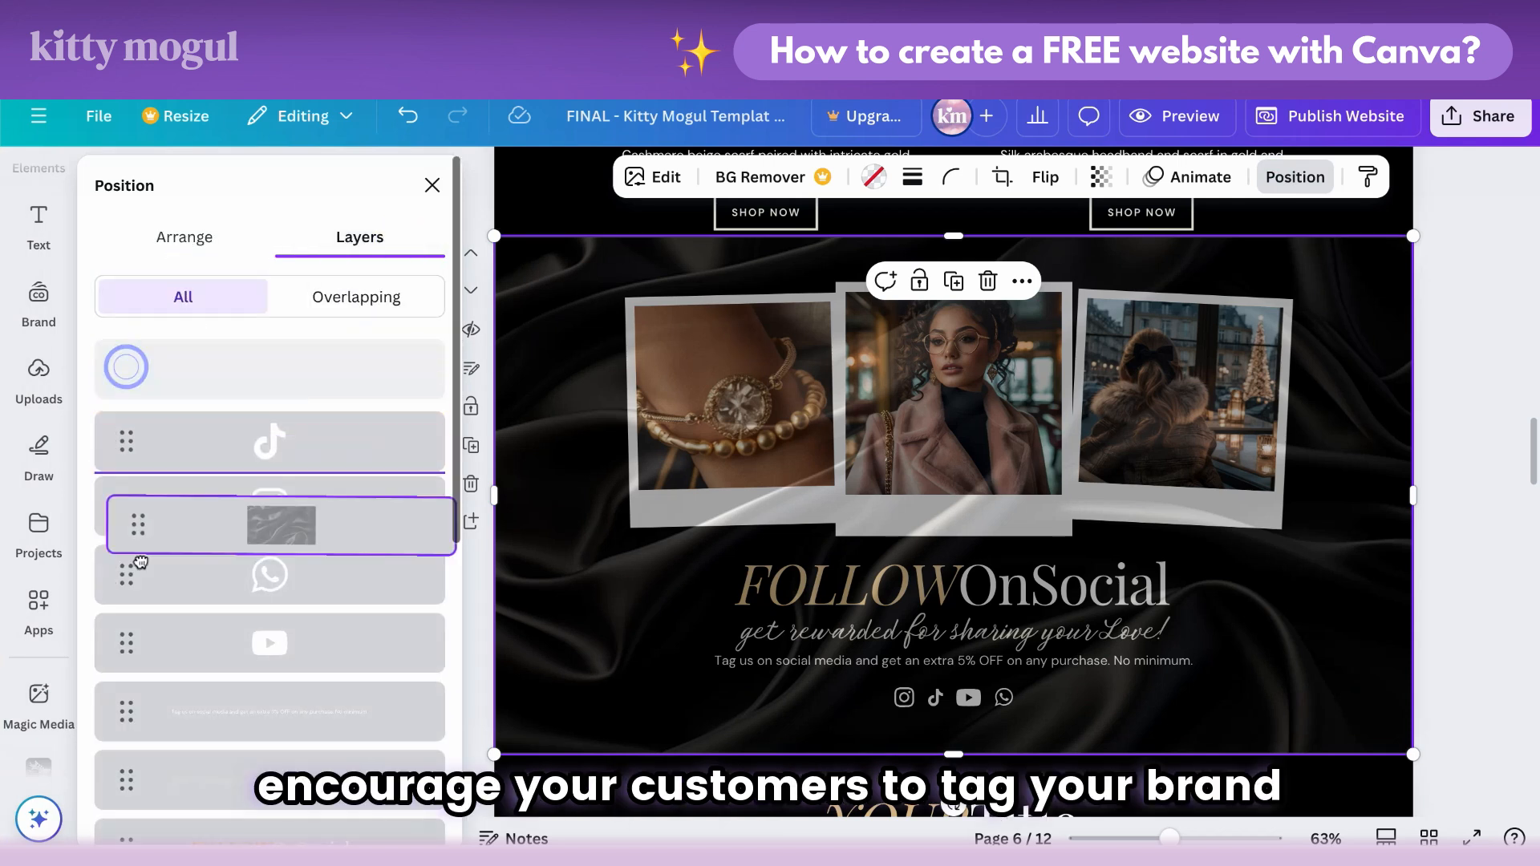
scroll(137, 782, down, 5)
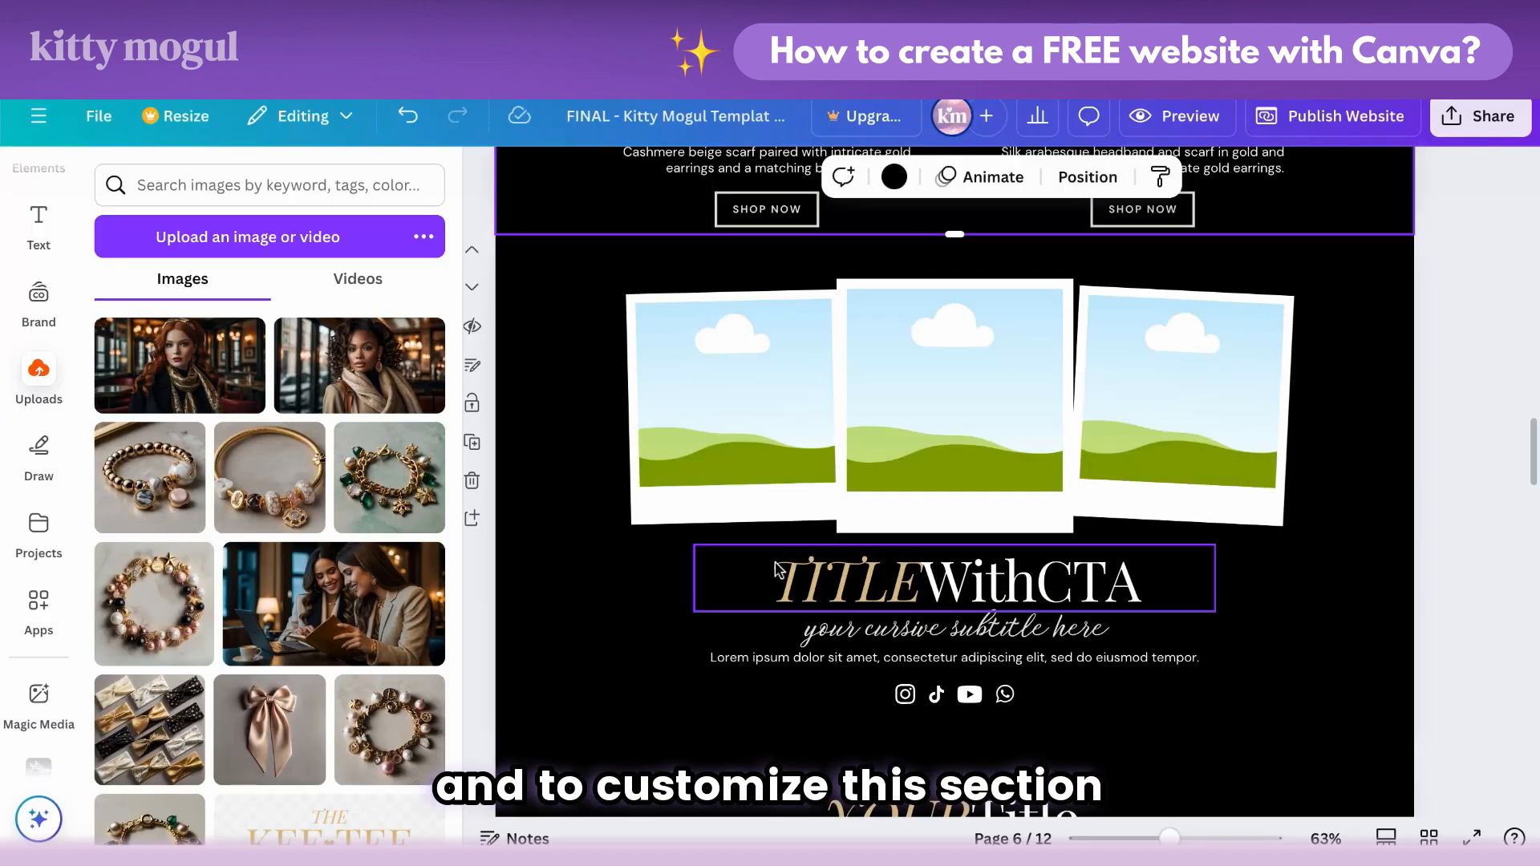
Step: Change the placeholder title below the three polaroid frames to "FOLLOWOnSocial", keeping its two-tone styling
double_click(861, 579)
text(FOLLOW)
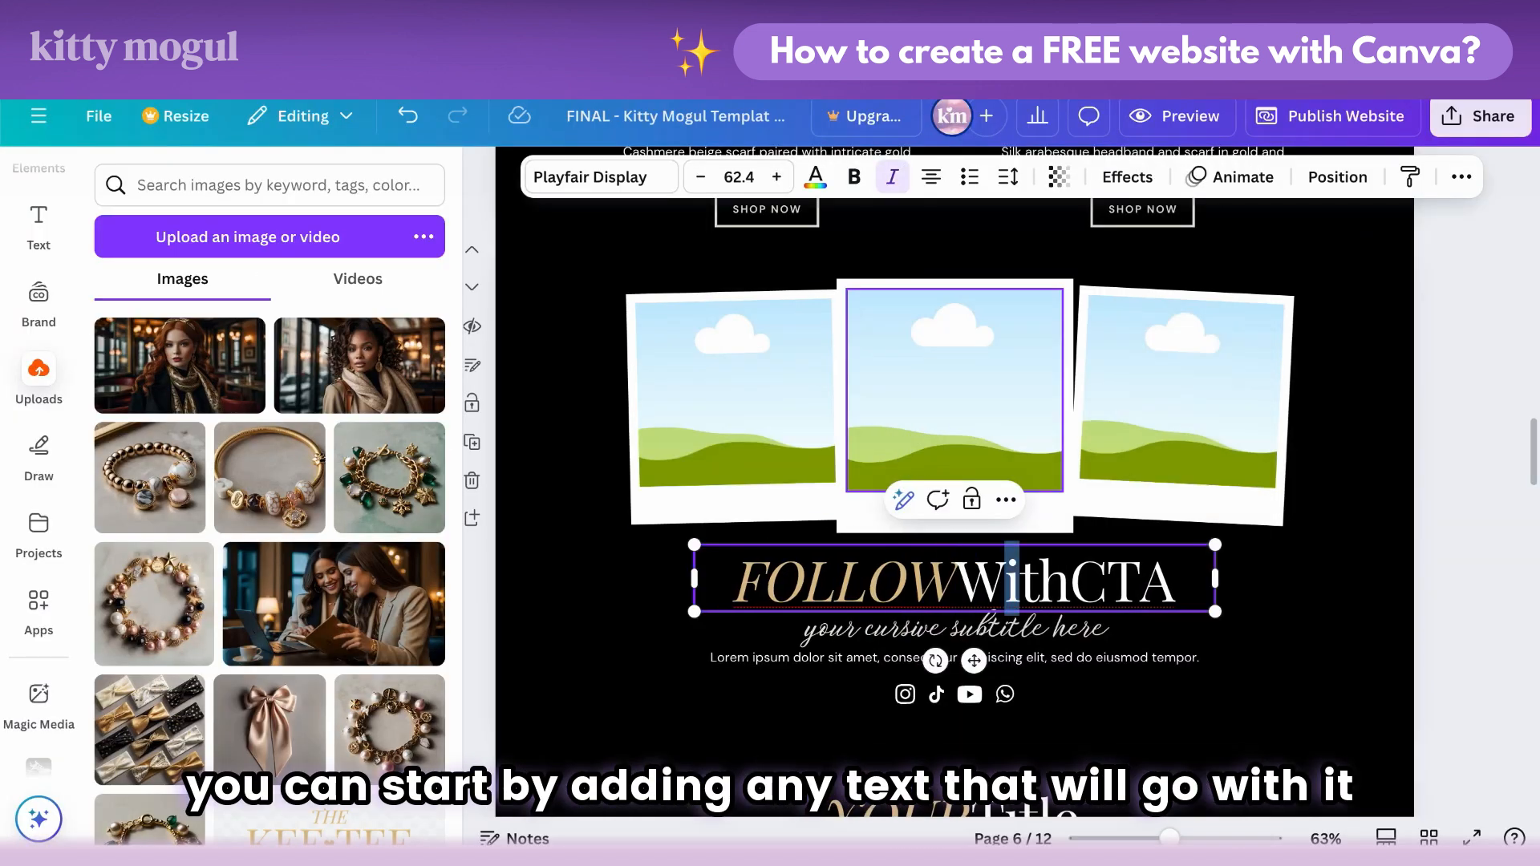
key(Delete)
key(Delete)
key(Delete)
key(Delete)
text(WOnSocial)
key(Left)
key(Left)
key(Left)
key(Left)
key(Left)
key(Left)
key(Left)
key(Left)
key(BackSpace)
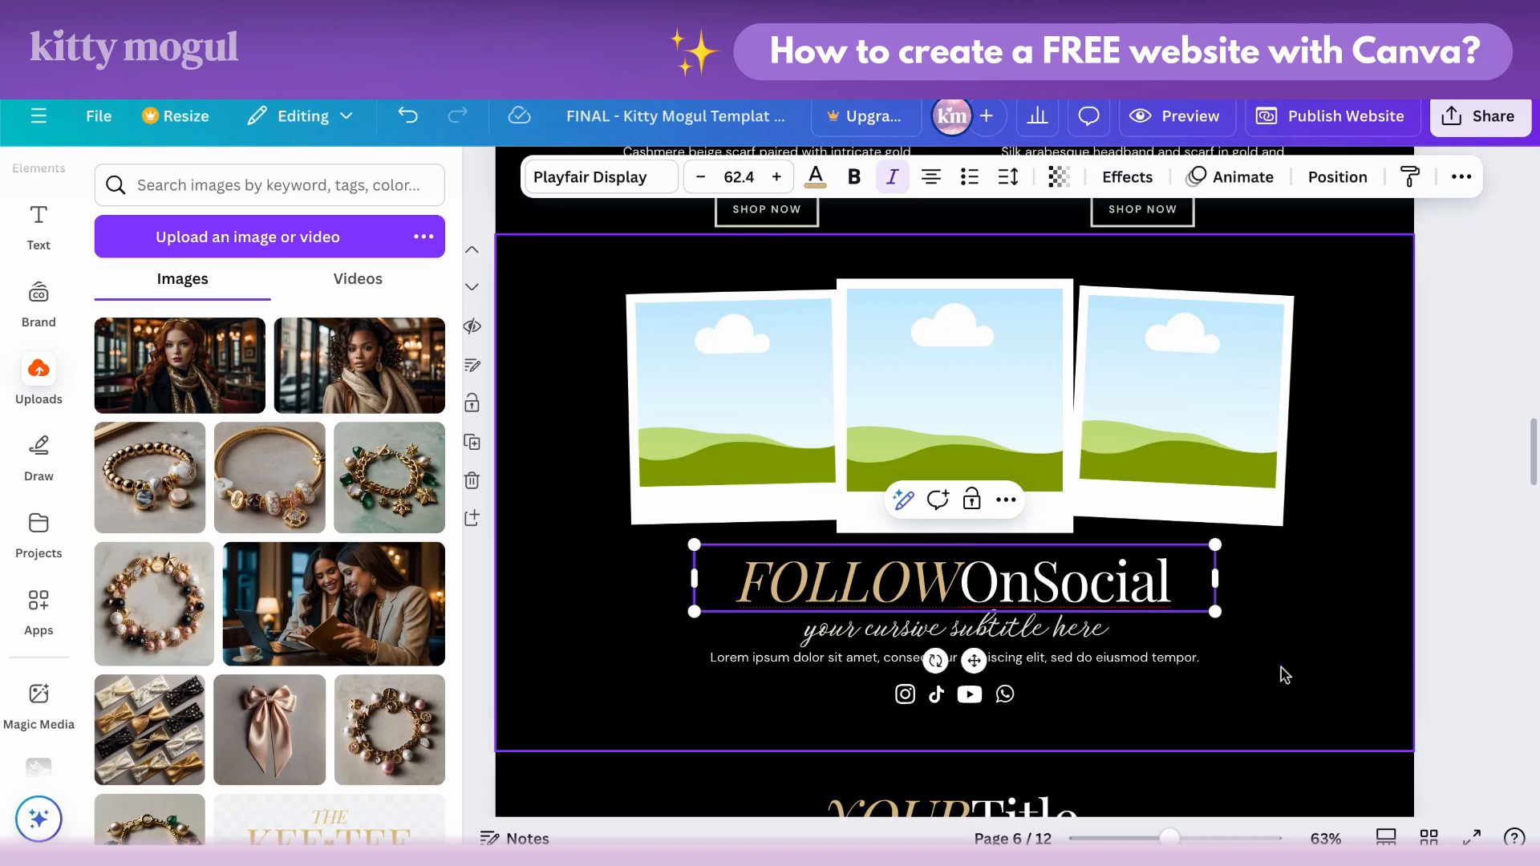
Step: Replace the cursive subtitle under FOLLOWOnSocial with "get rewarded for sharing your Love!" copied from the tutorial document's Section 6
click(1095, 630)
click(1095, 630)
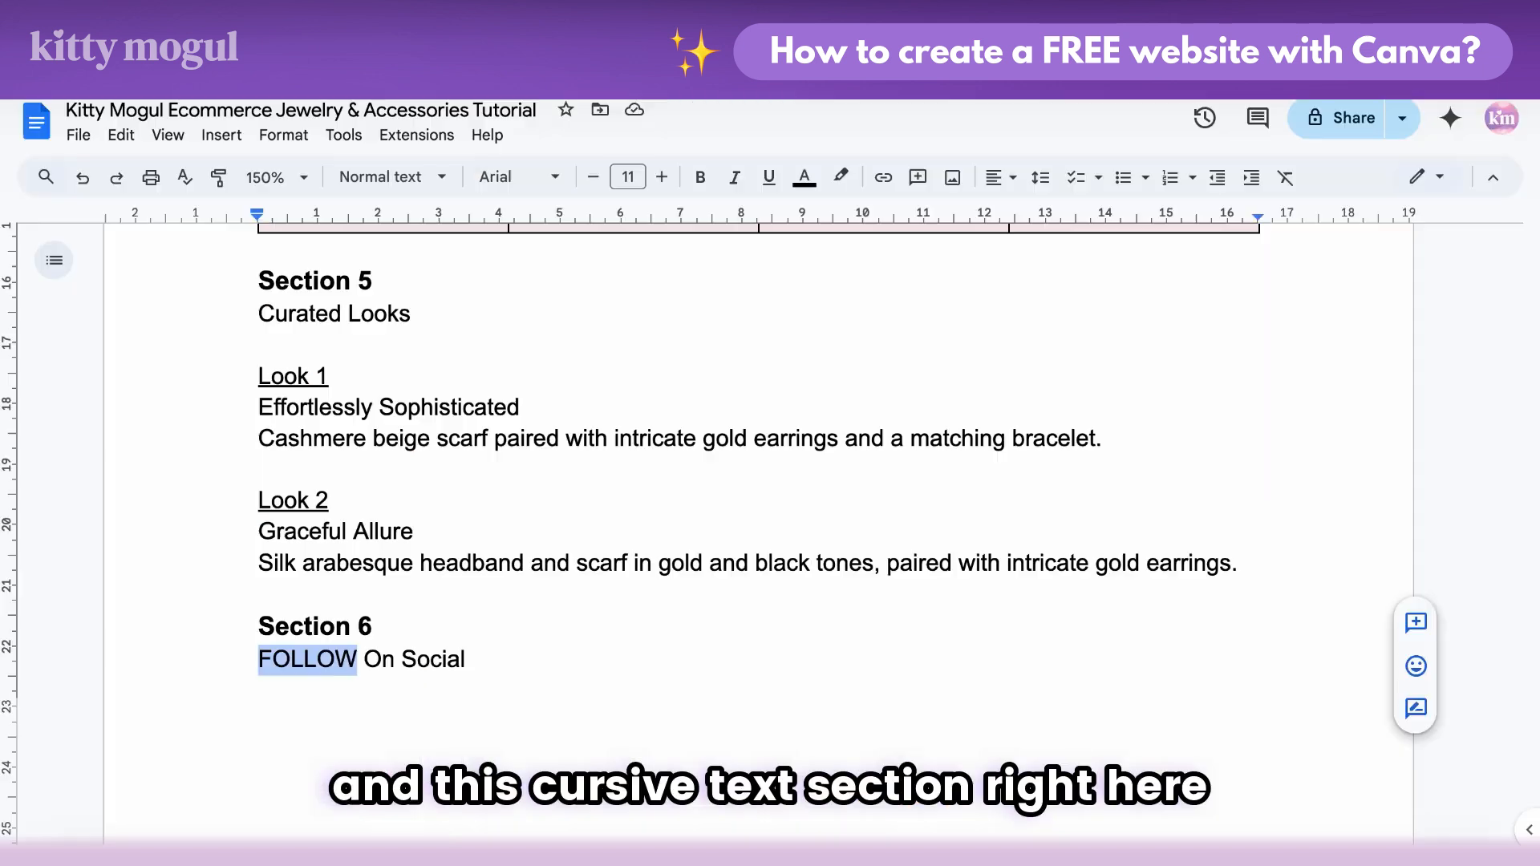
scroll(433, 429, down, 4)
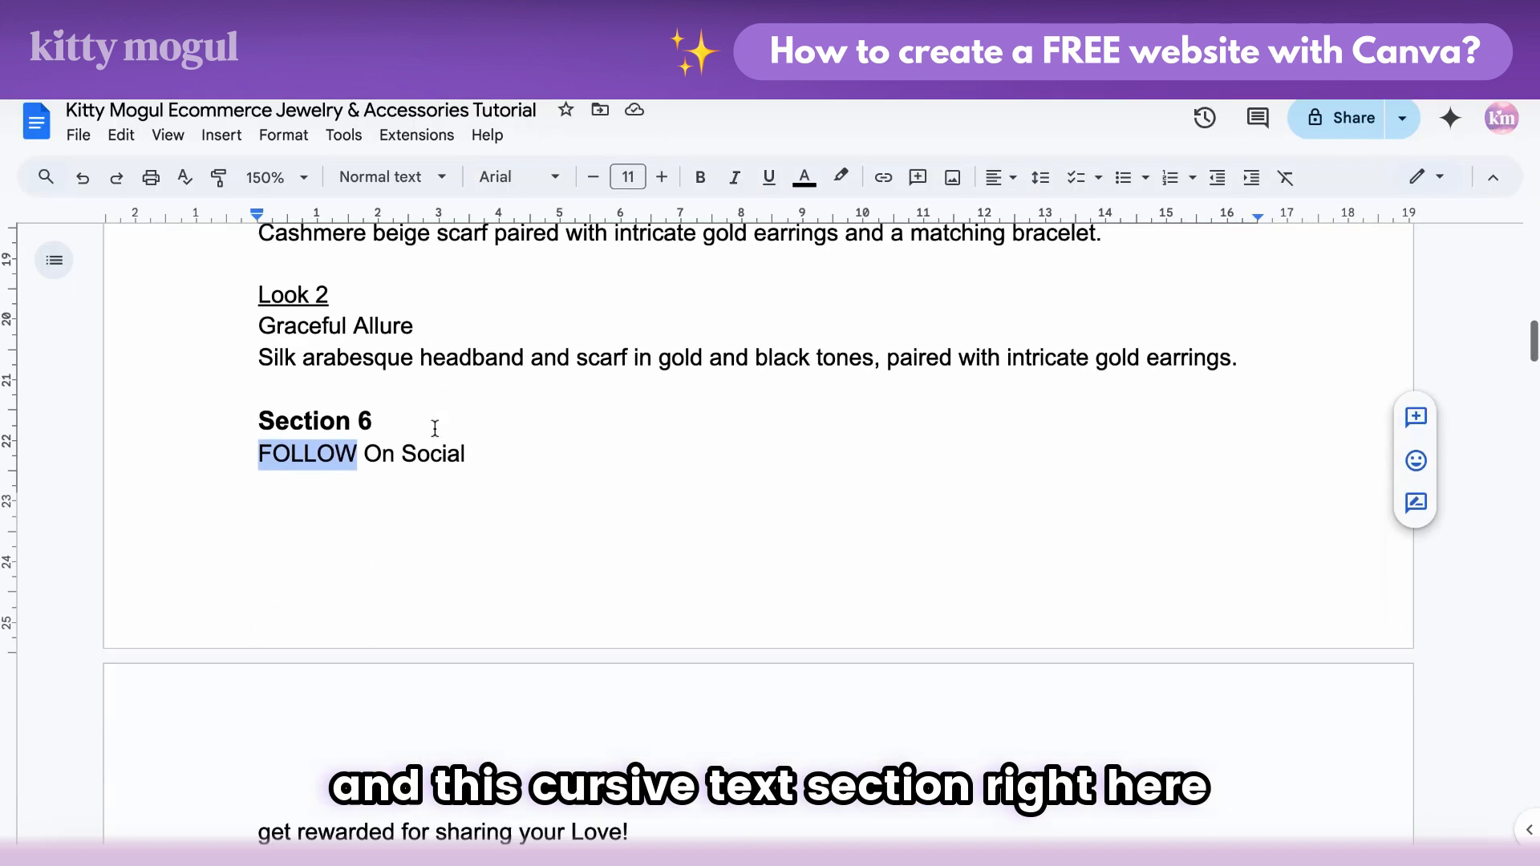
drag(257, 755, 608, 748)
right_click(598, 758)
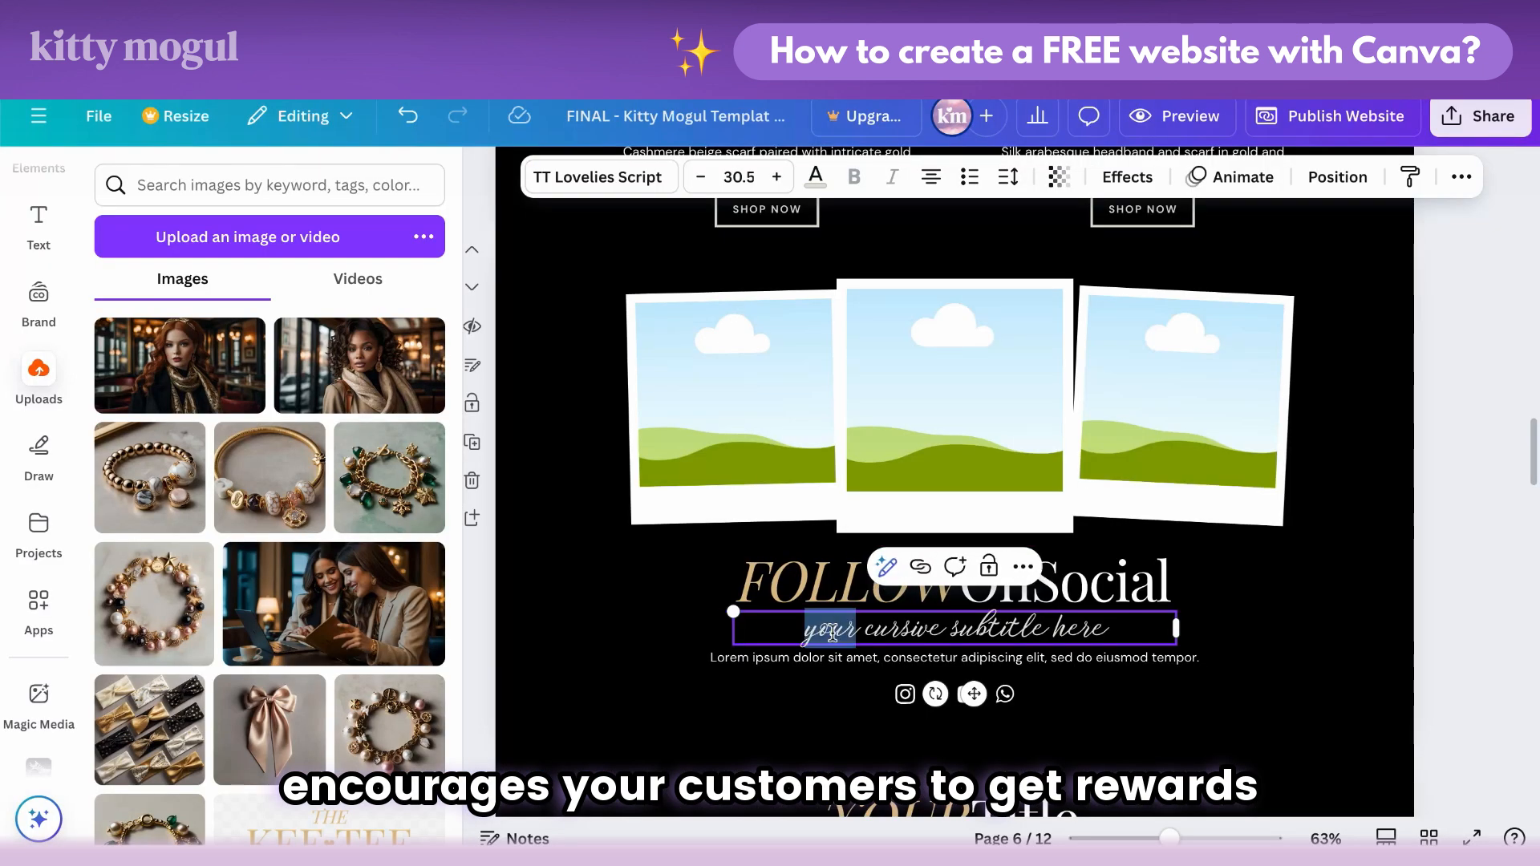
right_click(832, 634)
click(879, 459)
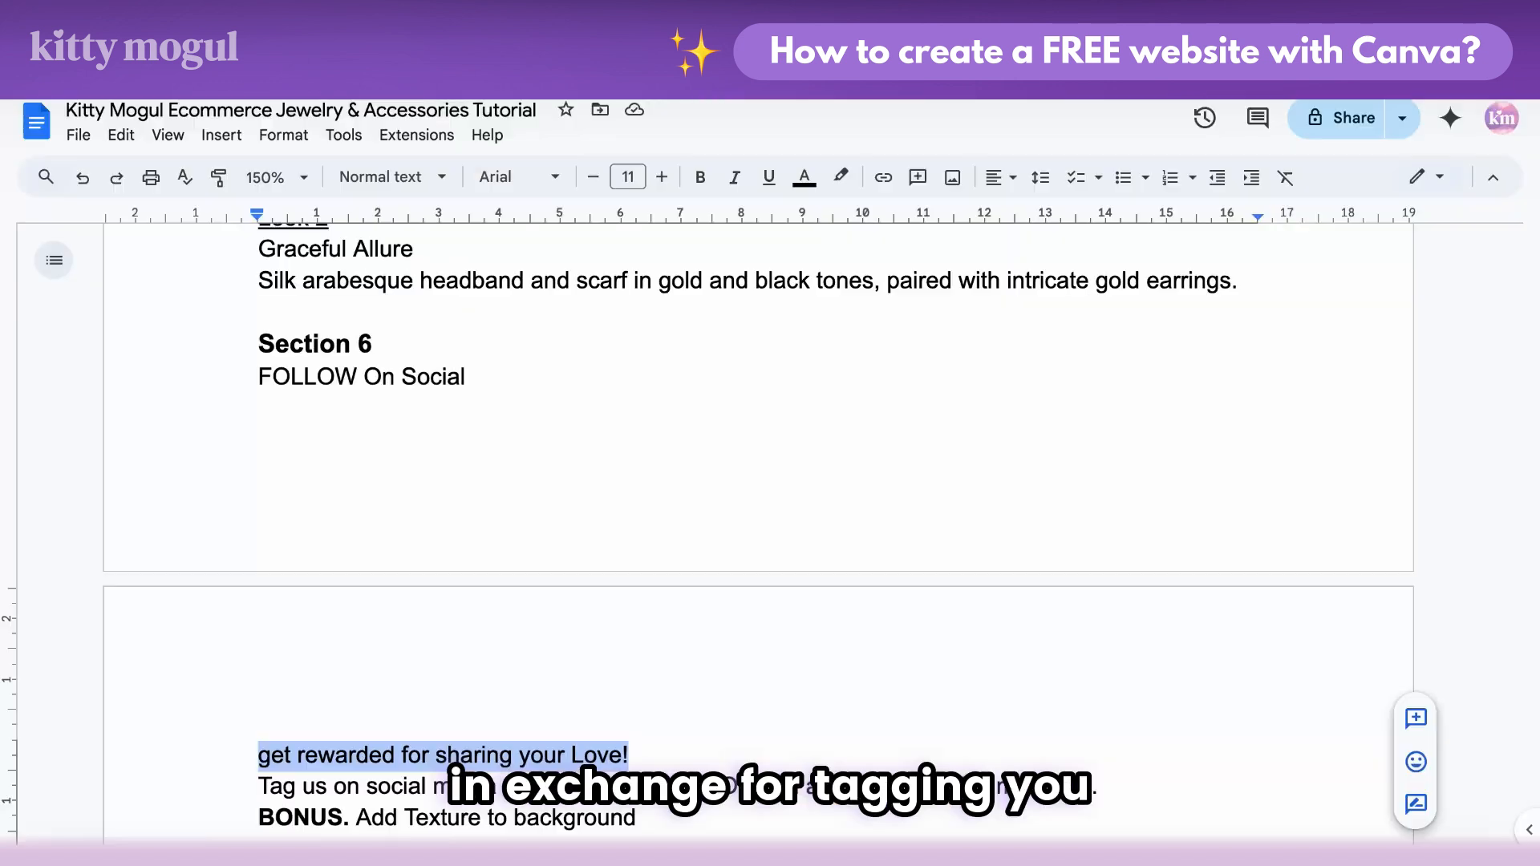
Step: Replace the section's lorem ipsum line with "Tag us on social media and get an extra 5% OFF on any purchase. No minimum." from the document
scroll(426, 447, down, 1)
drag(257, 742, 491, 734)
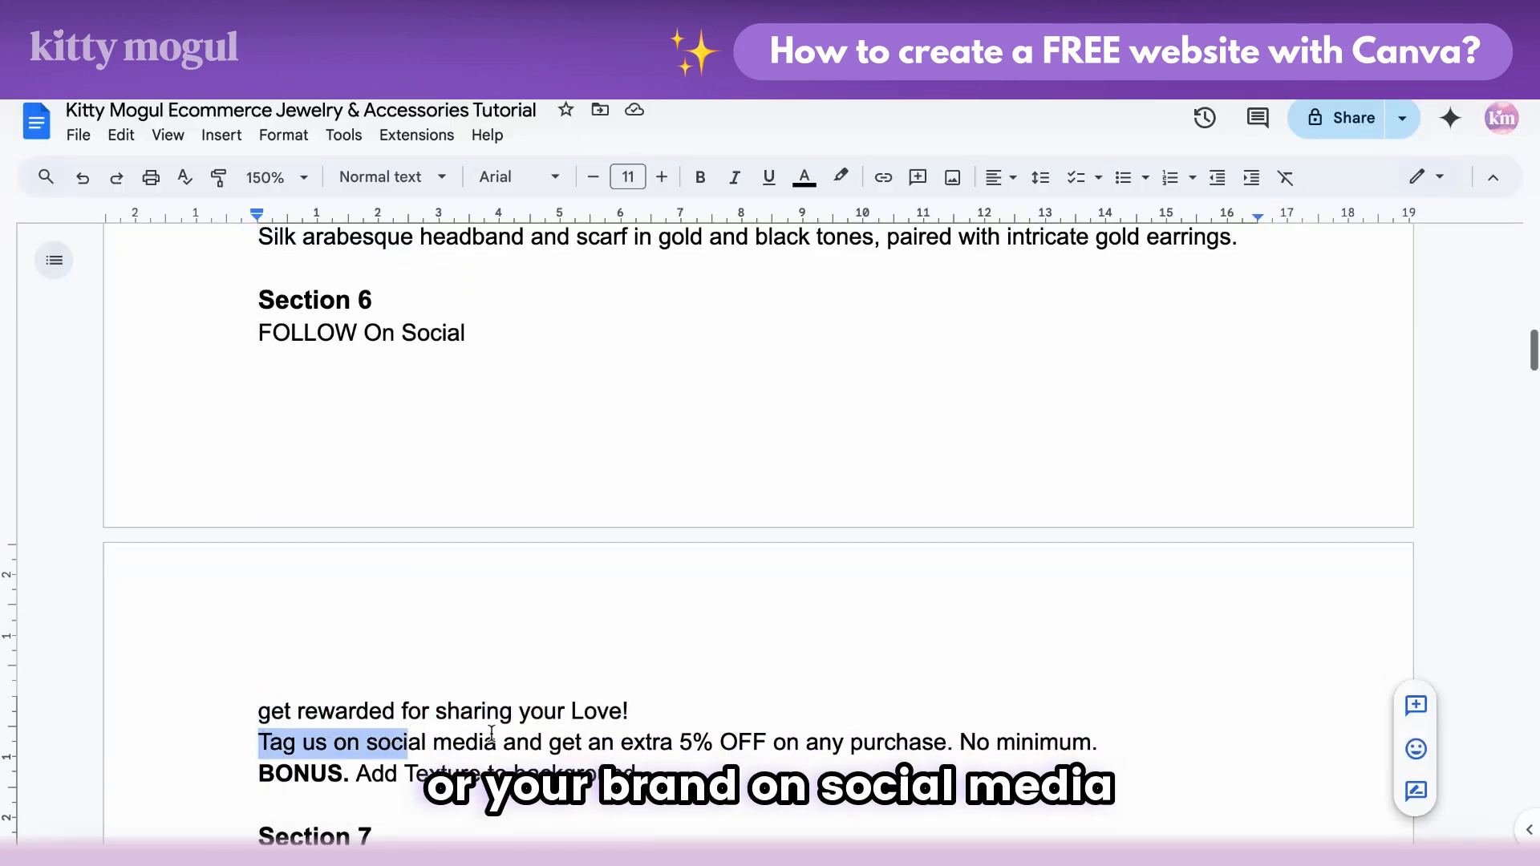
right_click(1059, 742)
click(1135, 229)
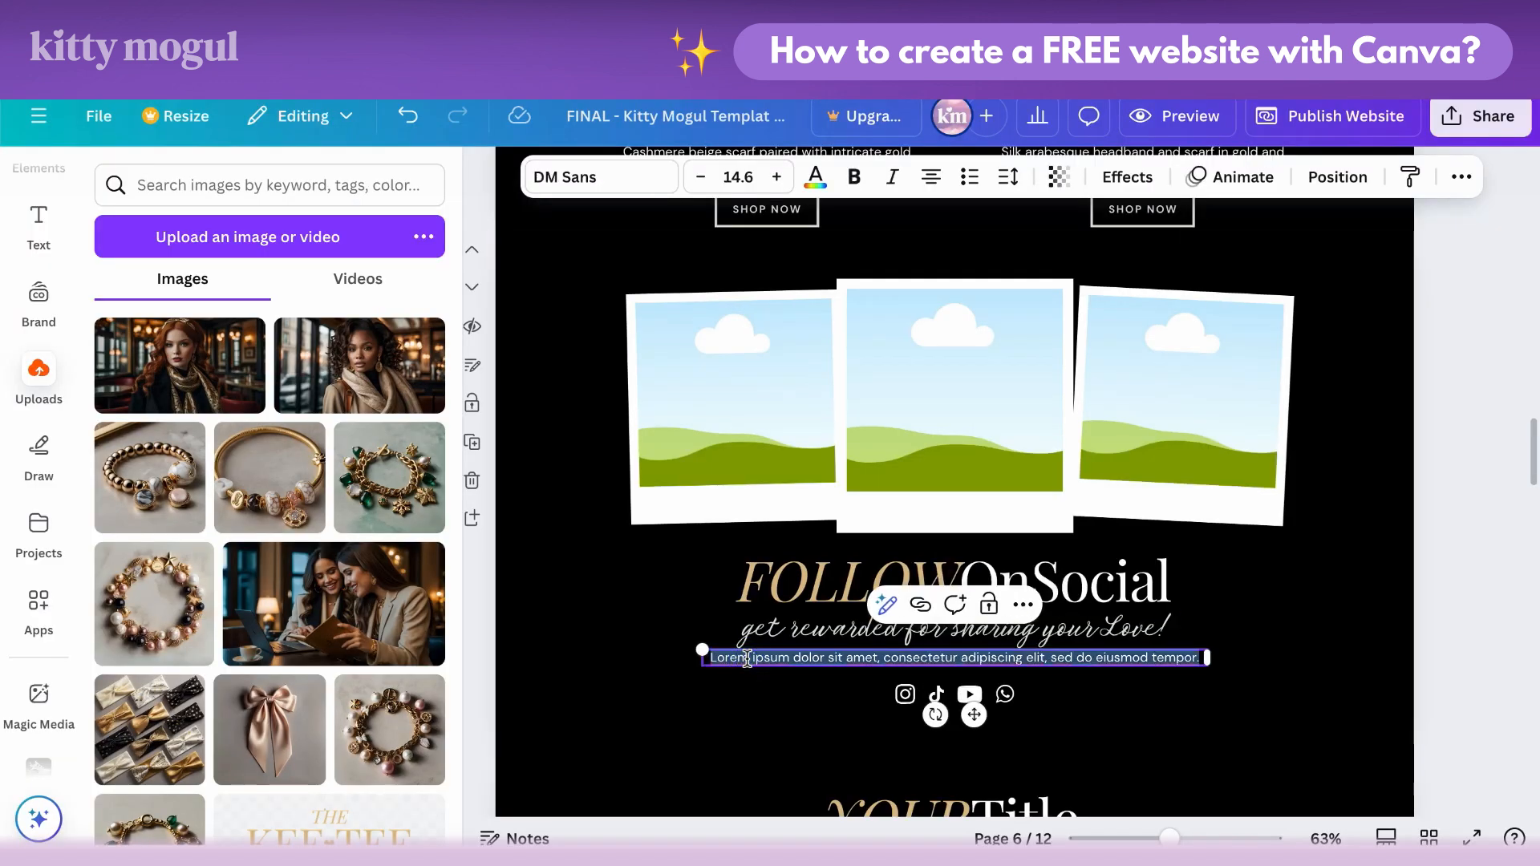
right_click(747, 659)
click(849, 451)
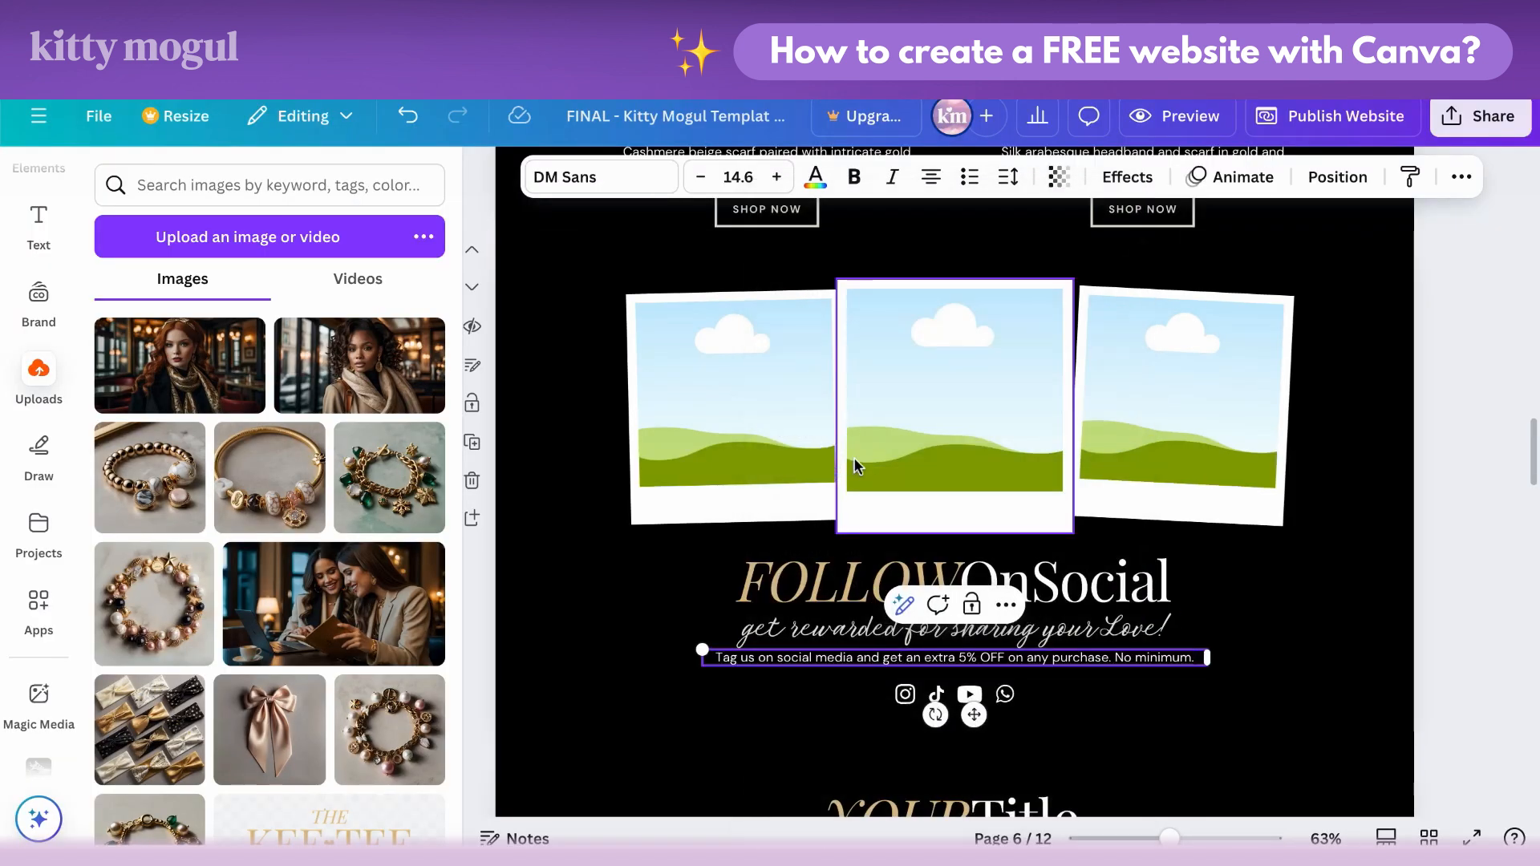
click(1272, 562)
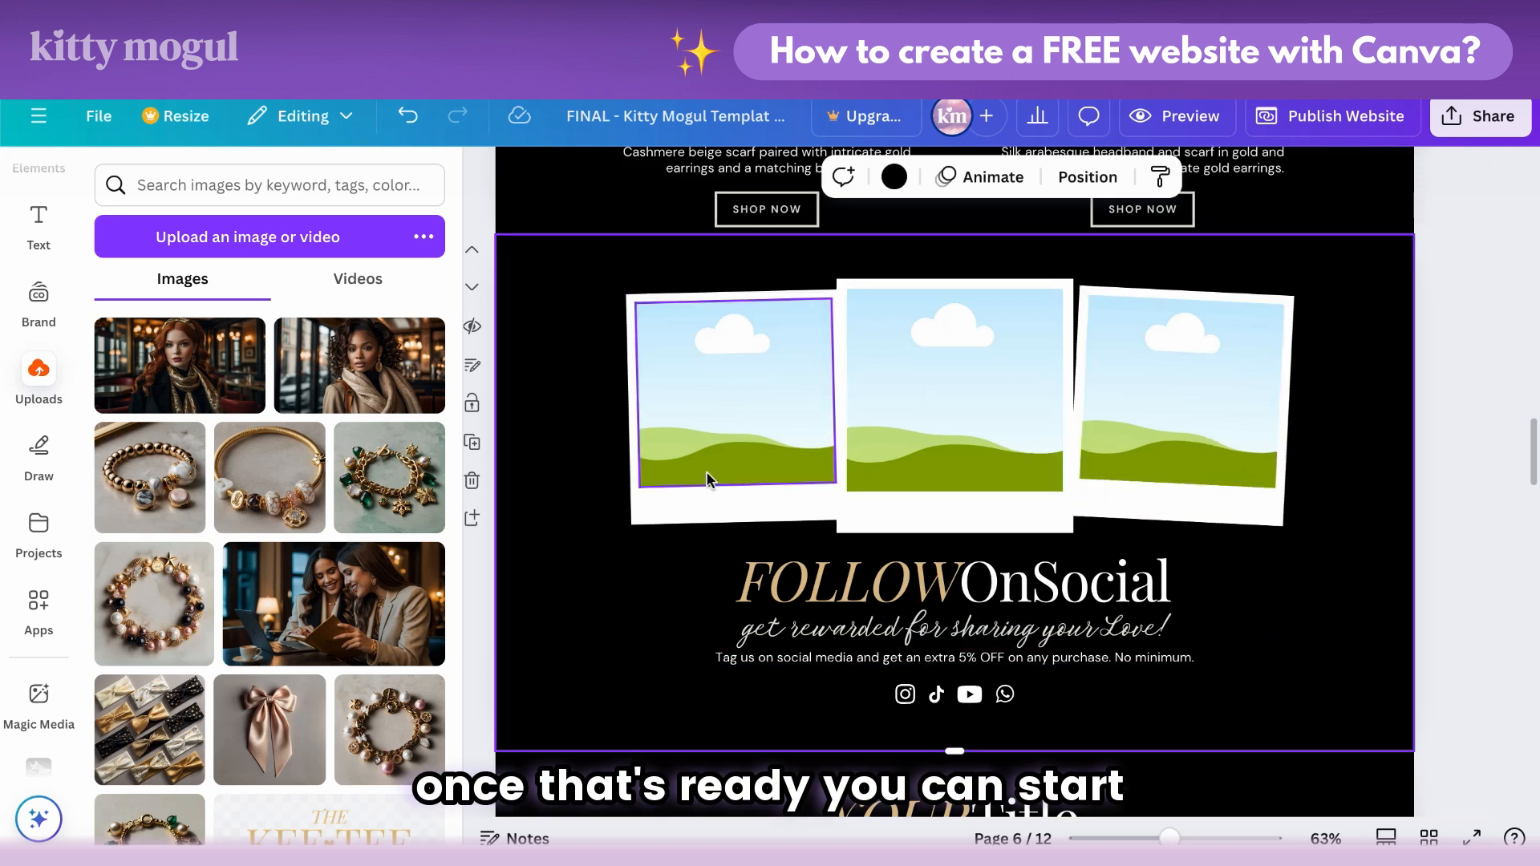
Step: Upload Social-1.png from the Social folder and place the bracelet photo in the first polaroid frame
click(62, 850)
click(29, 584)
double_click(54, 793)
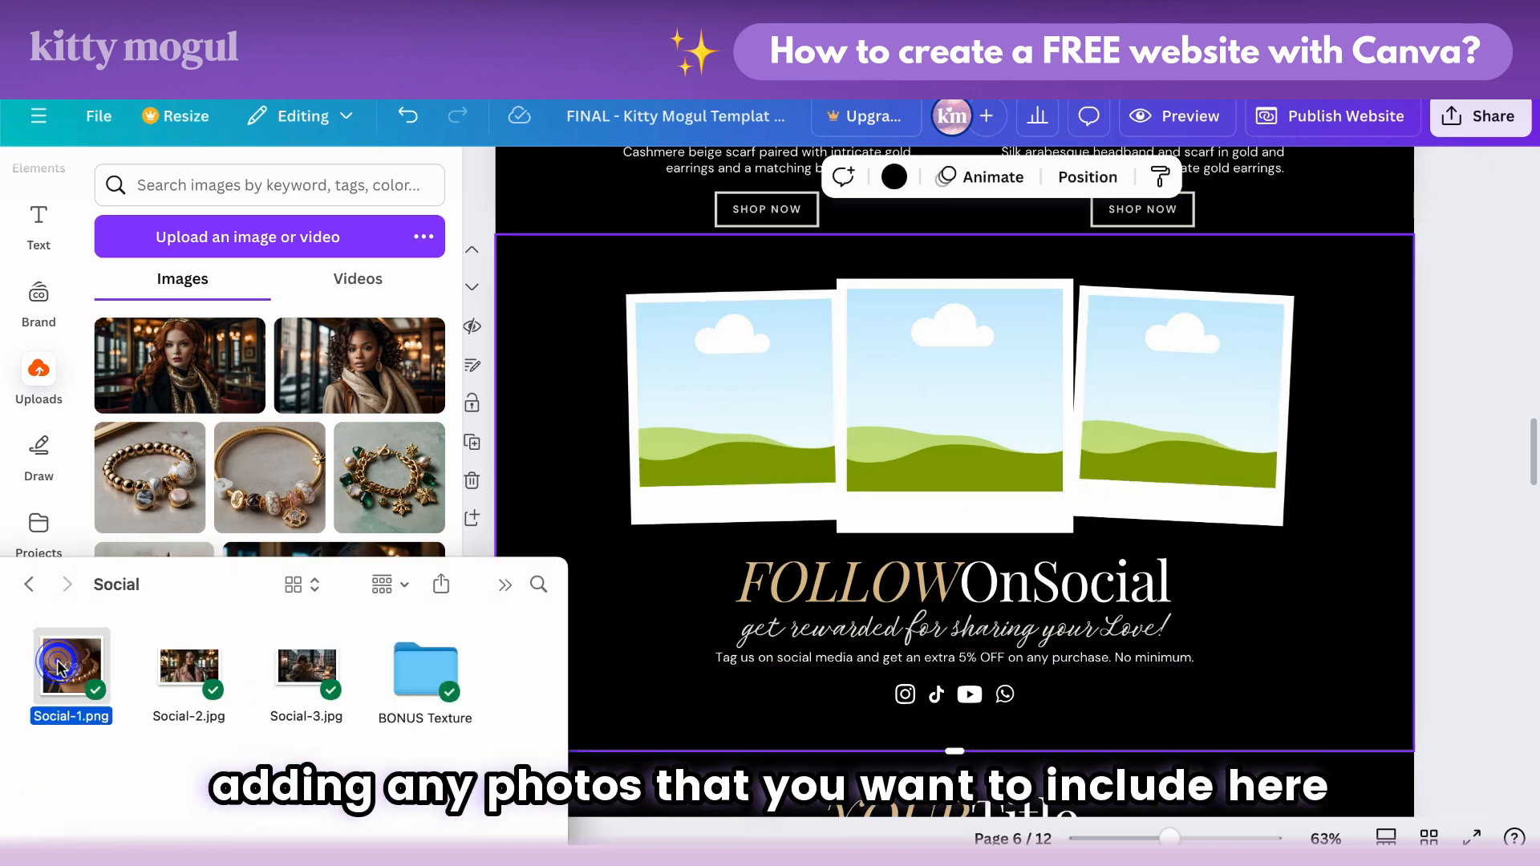
drag(335, 549, 269, 377)
drag(158, 377, 691, 372)
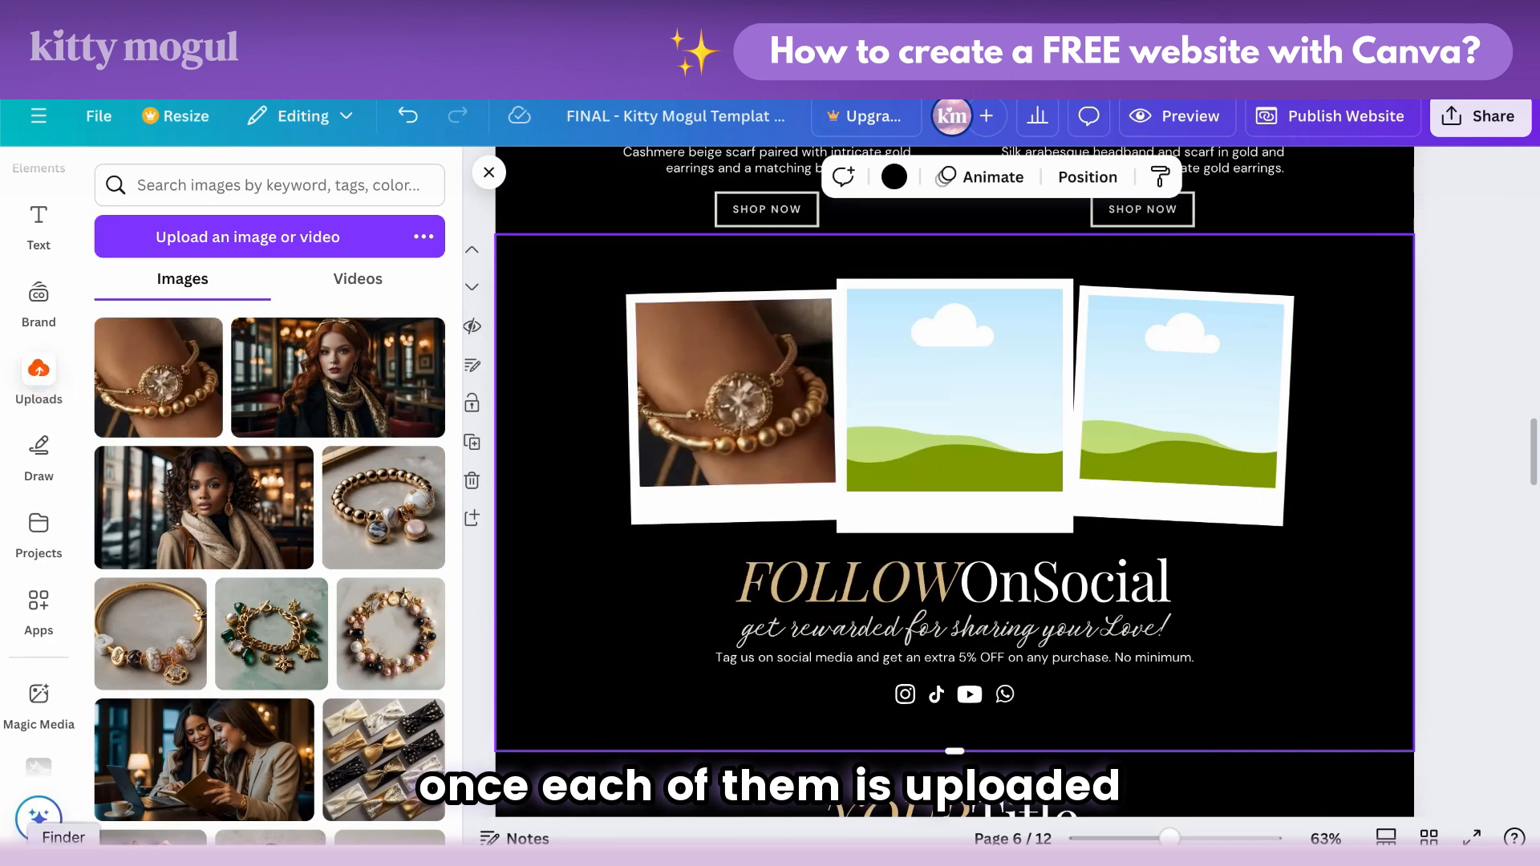
Step: Upload Social-2.jpg and Social-3.jpg and place them in the middle and last polaroid frames
click(61, 850)
drag(189, 663, 955, 389)
click(62, 851)
drag(306, 666, 311, 403)
drag(151, 377, 1156, 378)
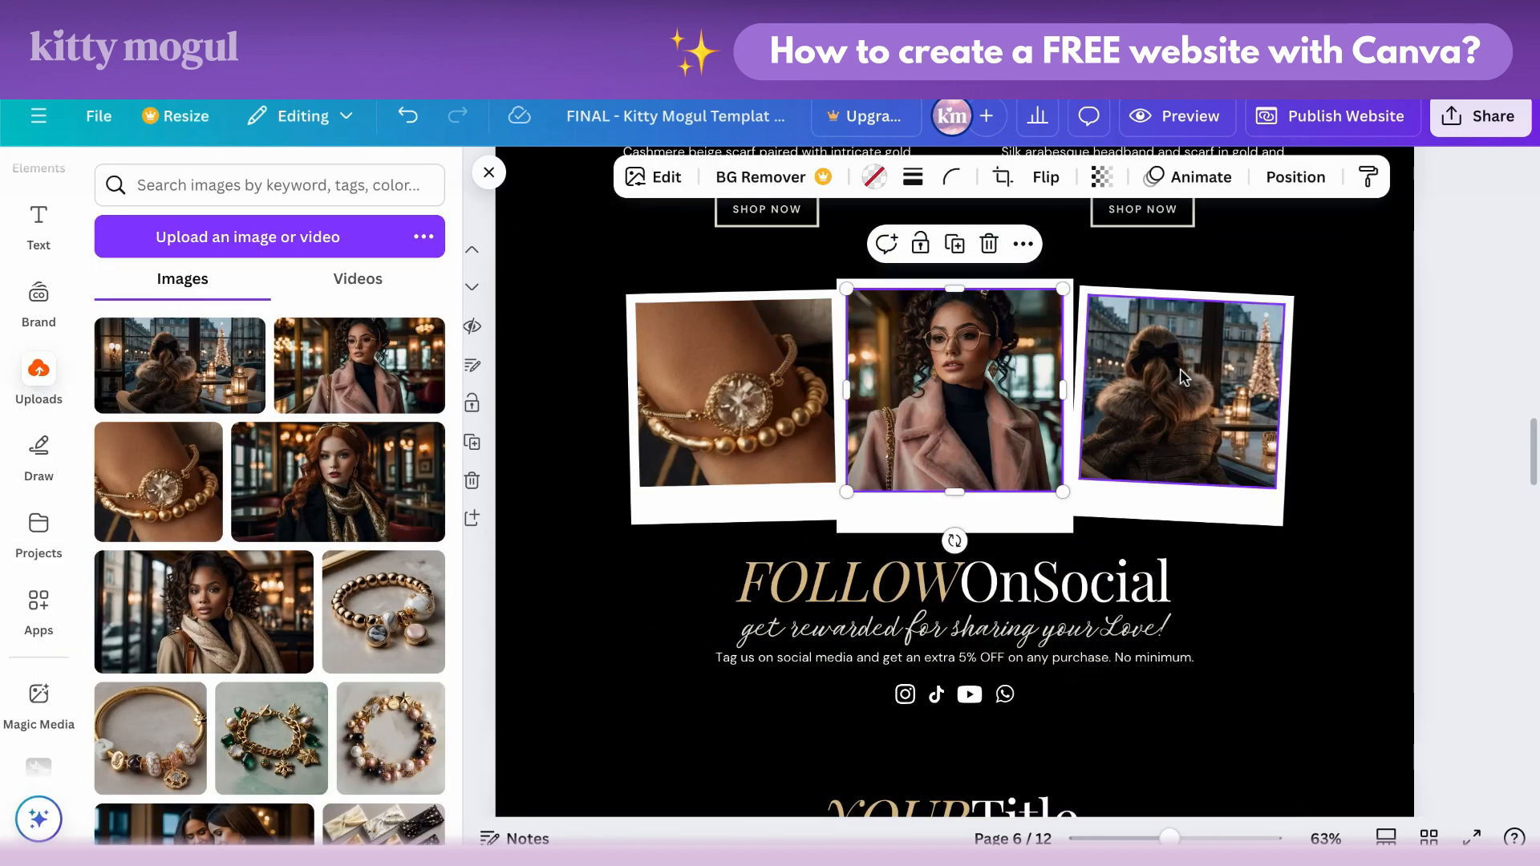
double_click(1156, 378)
click(1348, 423)
click(1344, 360)
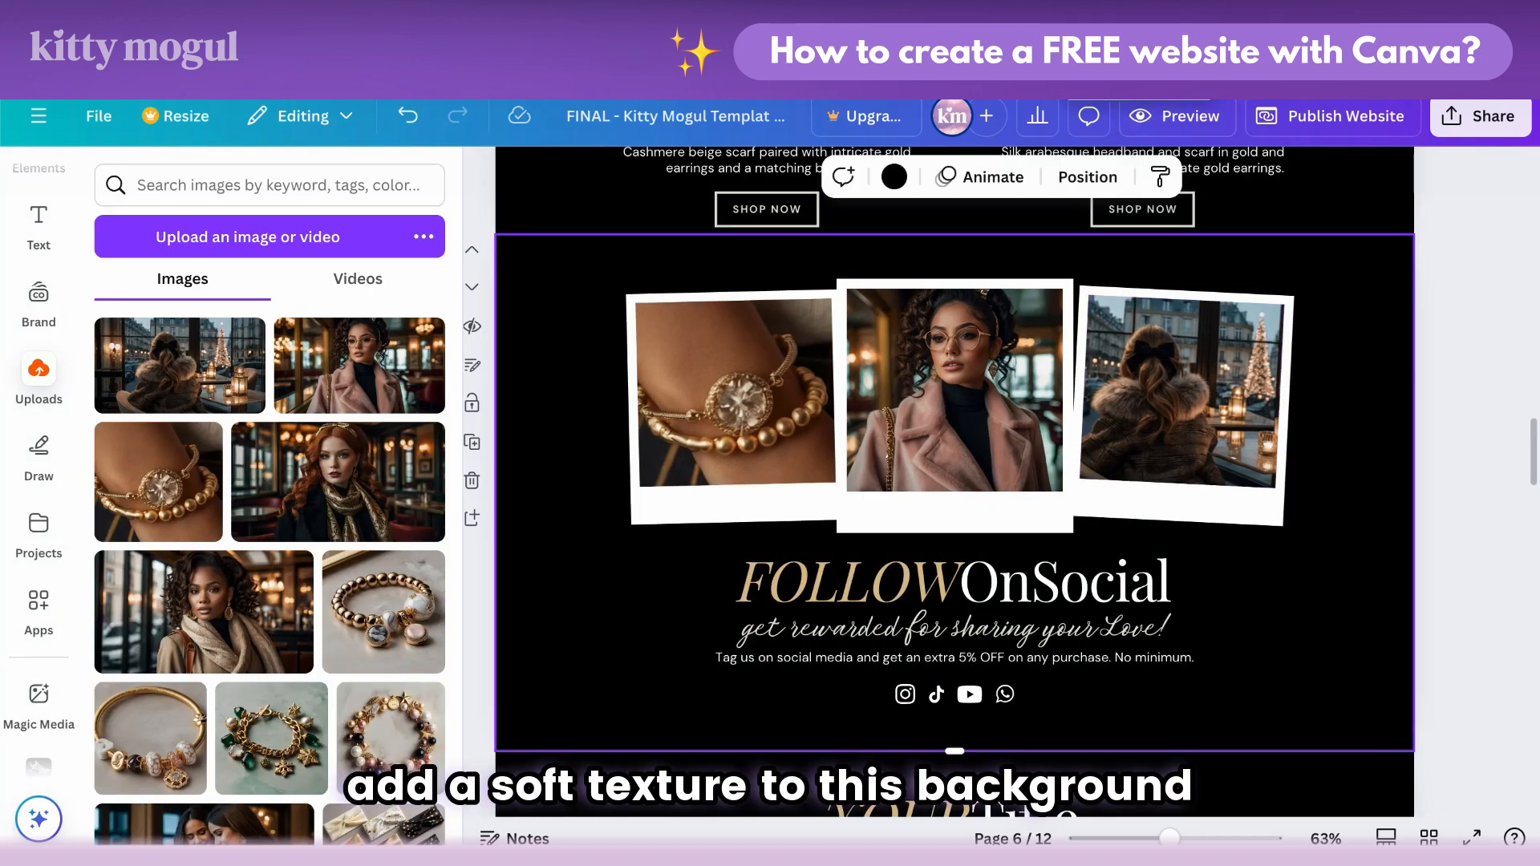
click(1381, 455)
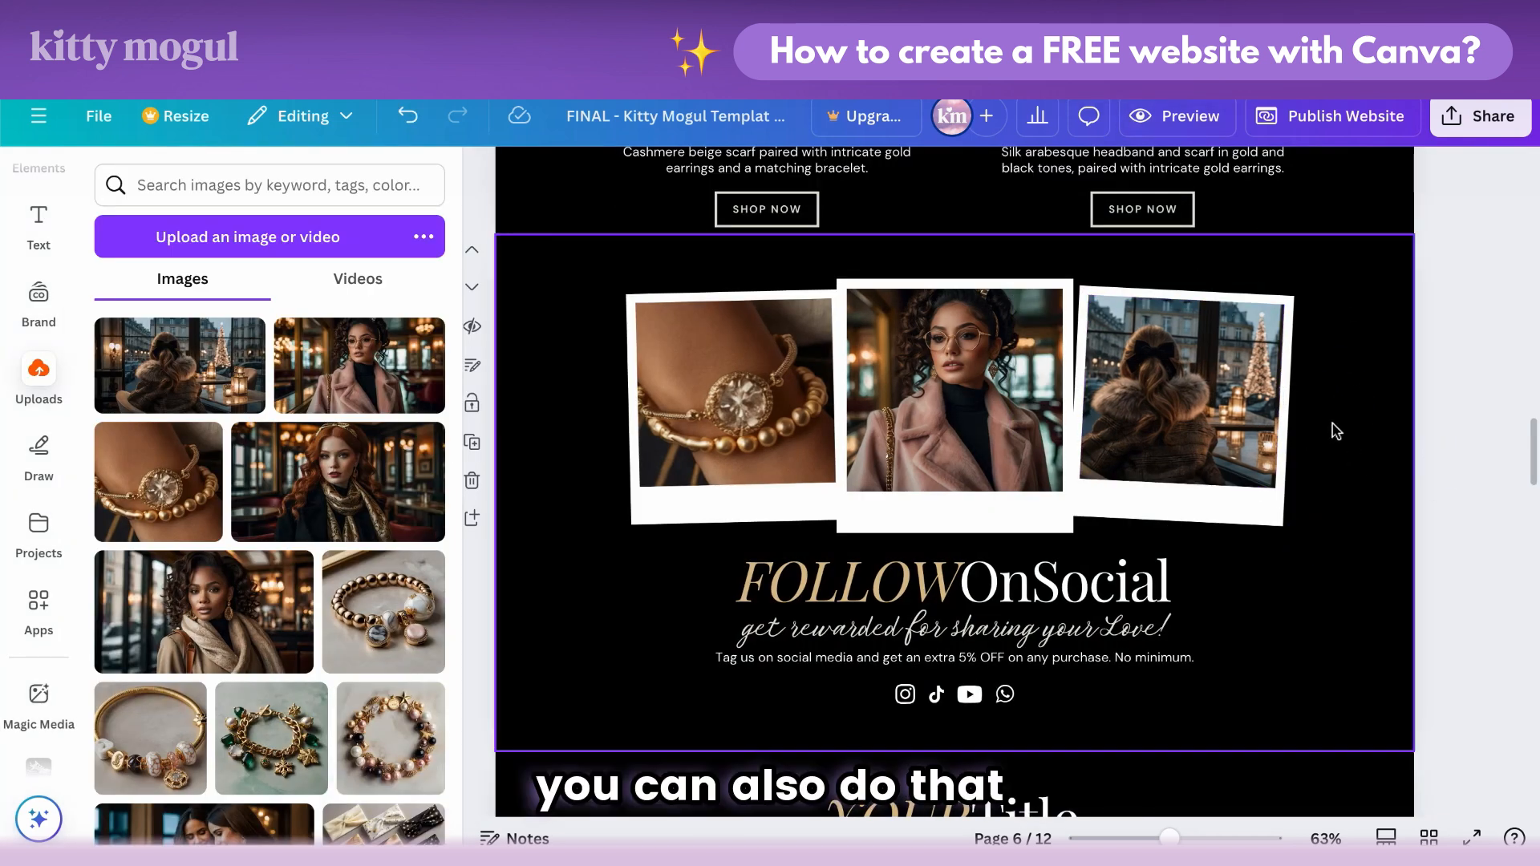
Step: Copy the Sparkly & FAB section's background image and paste it onto the FOLLOWOnSocial section
scroll(1264, 502, up, 15)
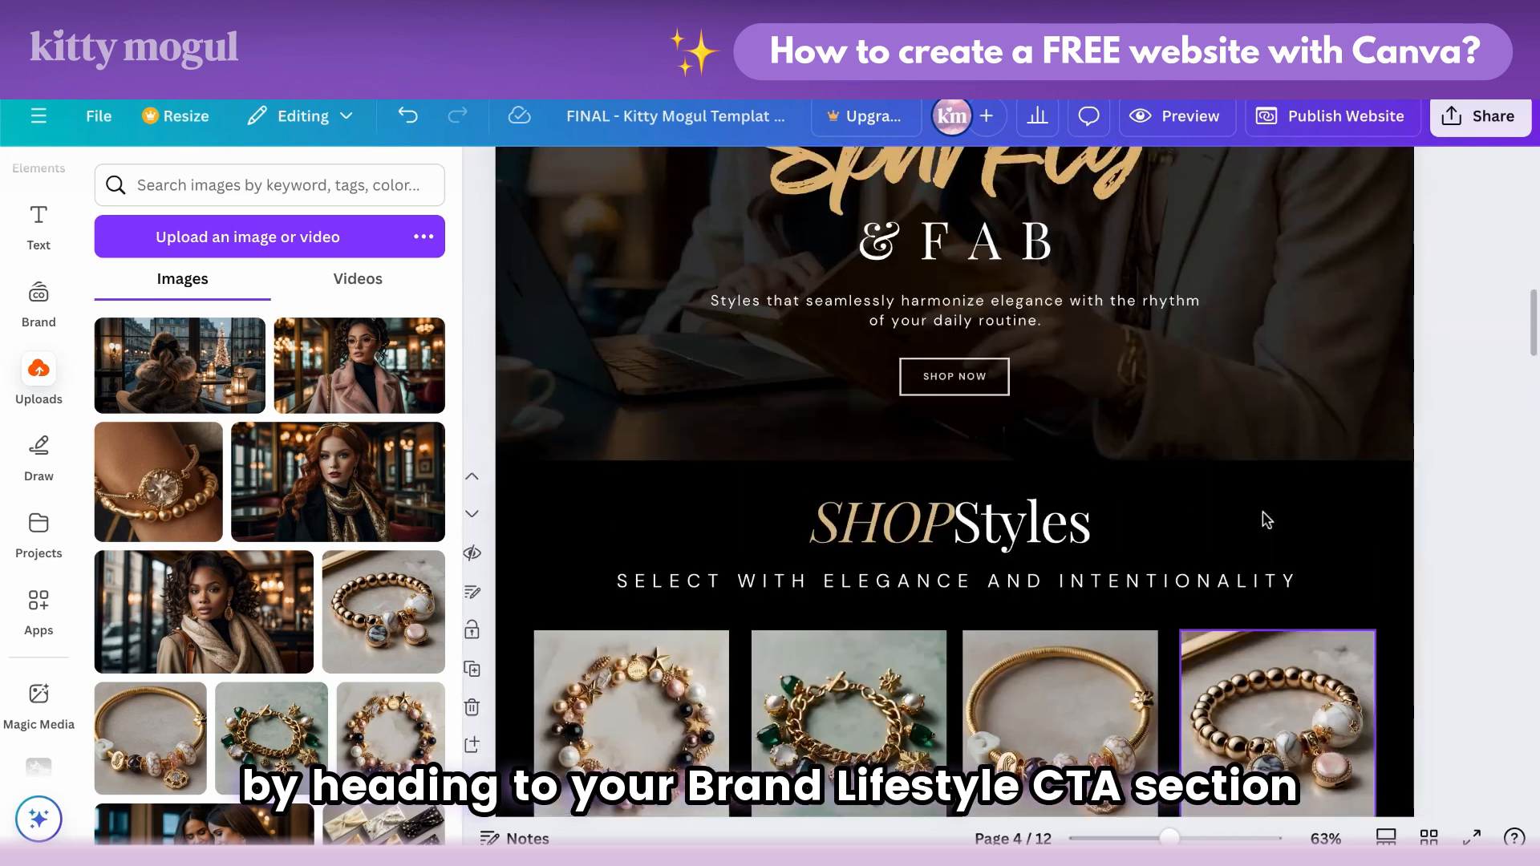
scroll(1296, 358, up, 5)
click(1297, 468)
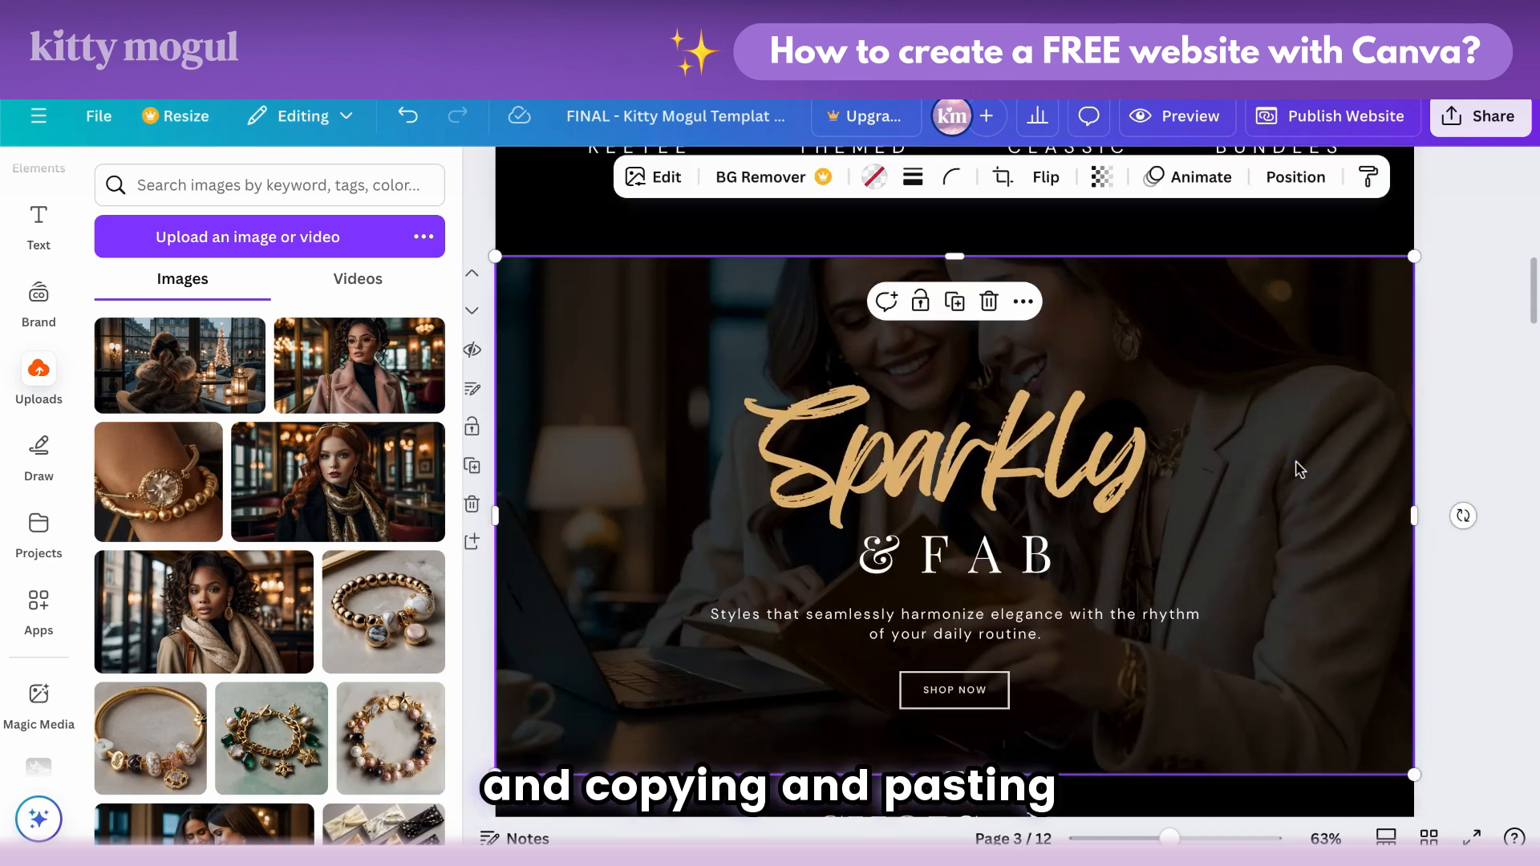
right_click(1299, 471)
click(1187, 213)
scroll(1264, 401, down, 8)
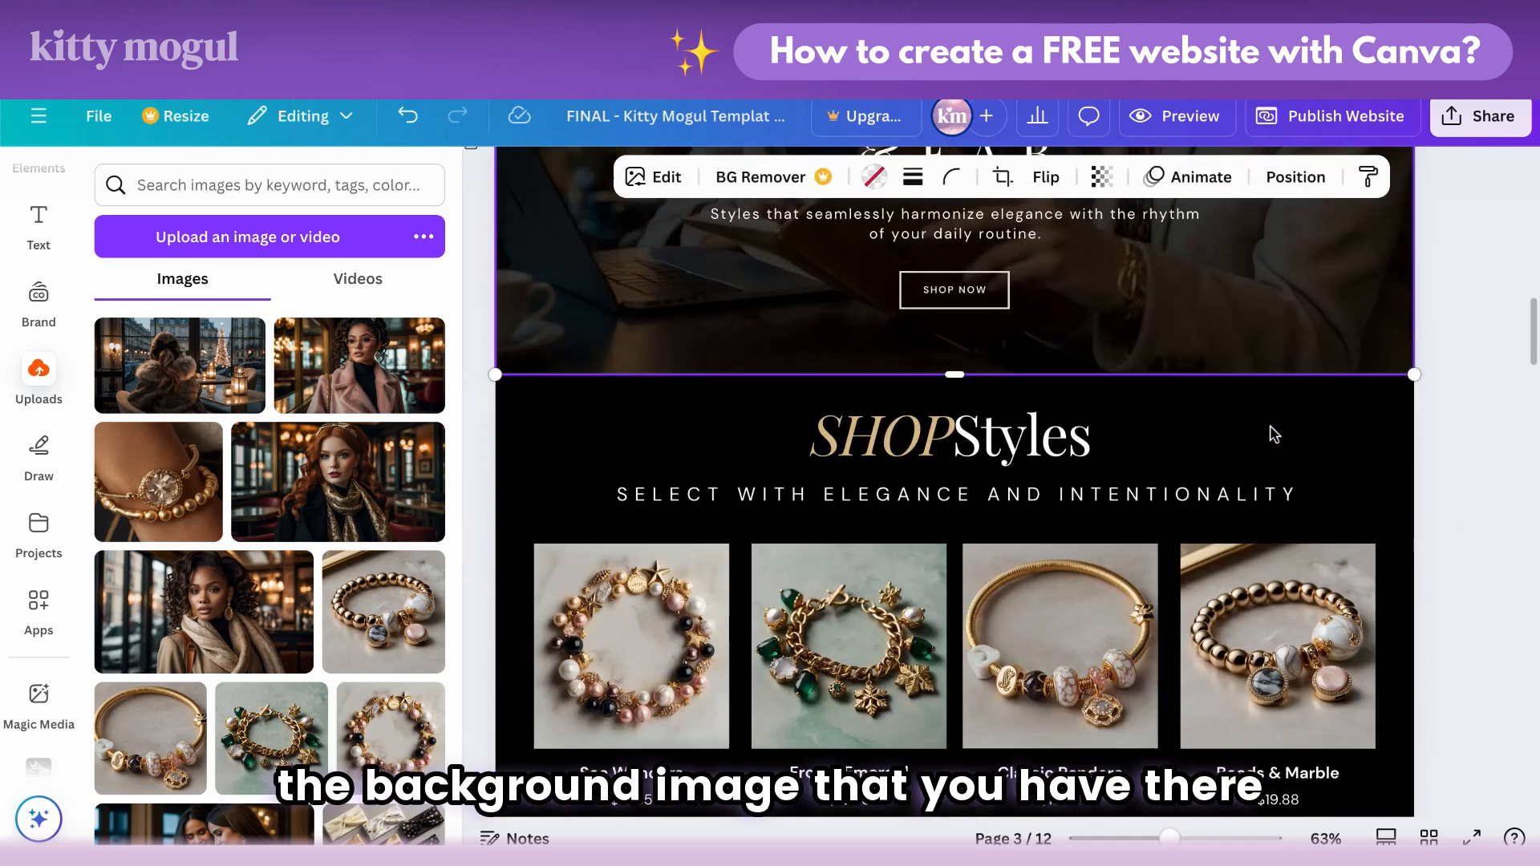
scroll(1270, 427, down, 5)
right_click(1366, 434)
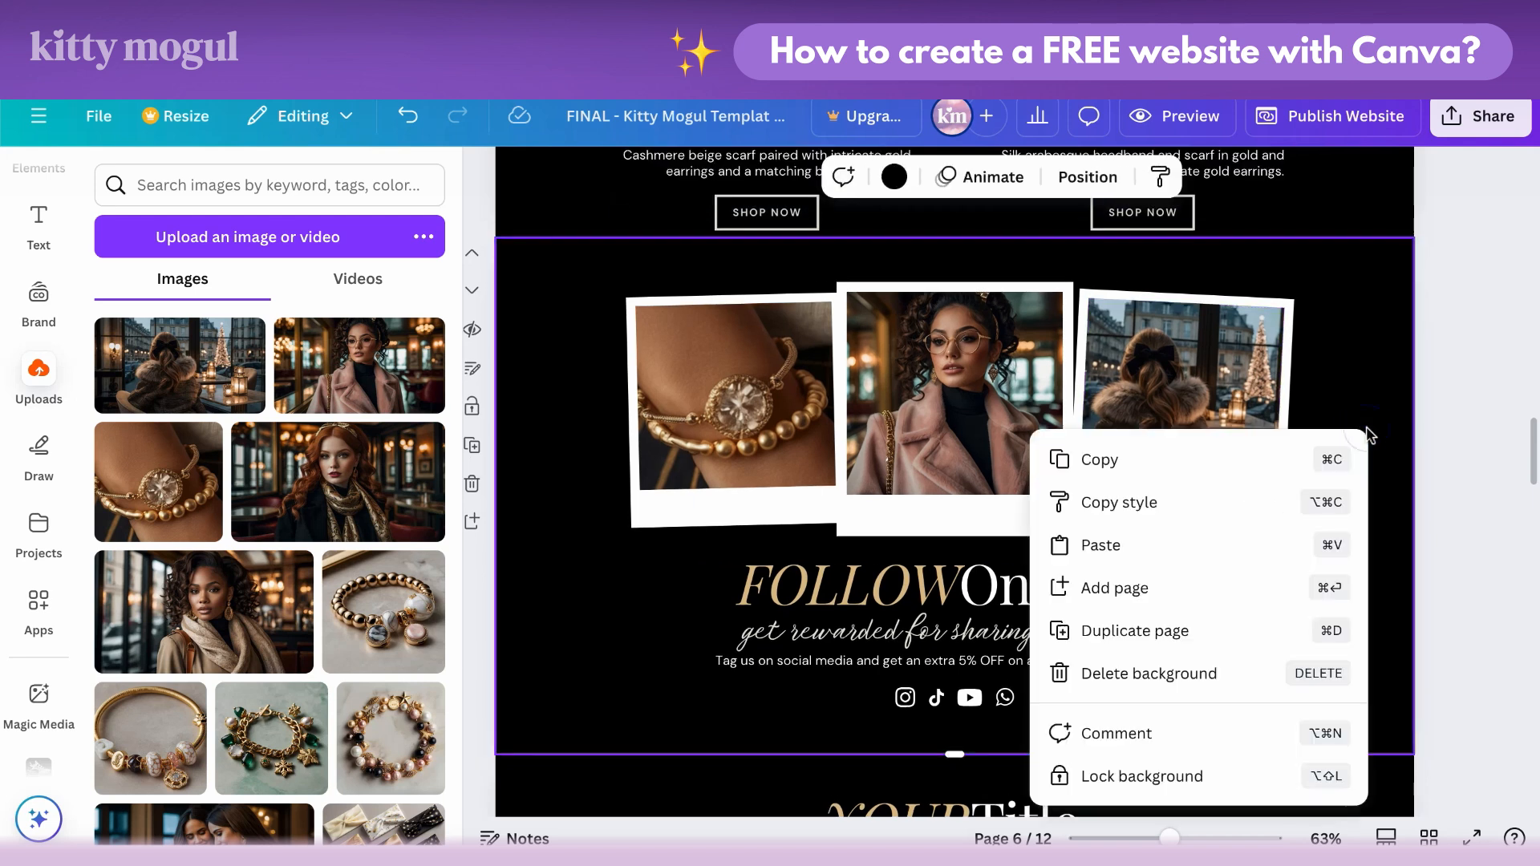
click(1215, 555)
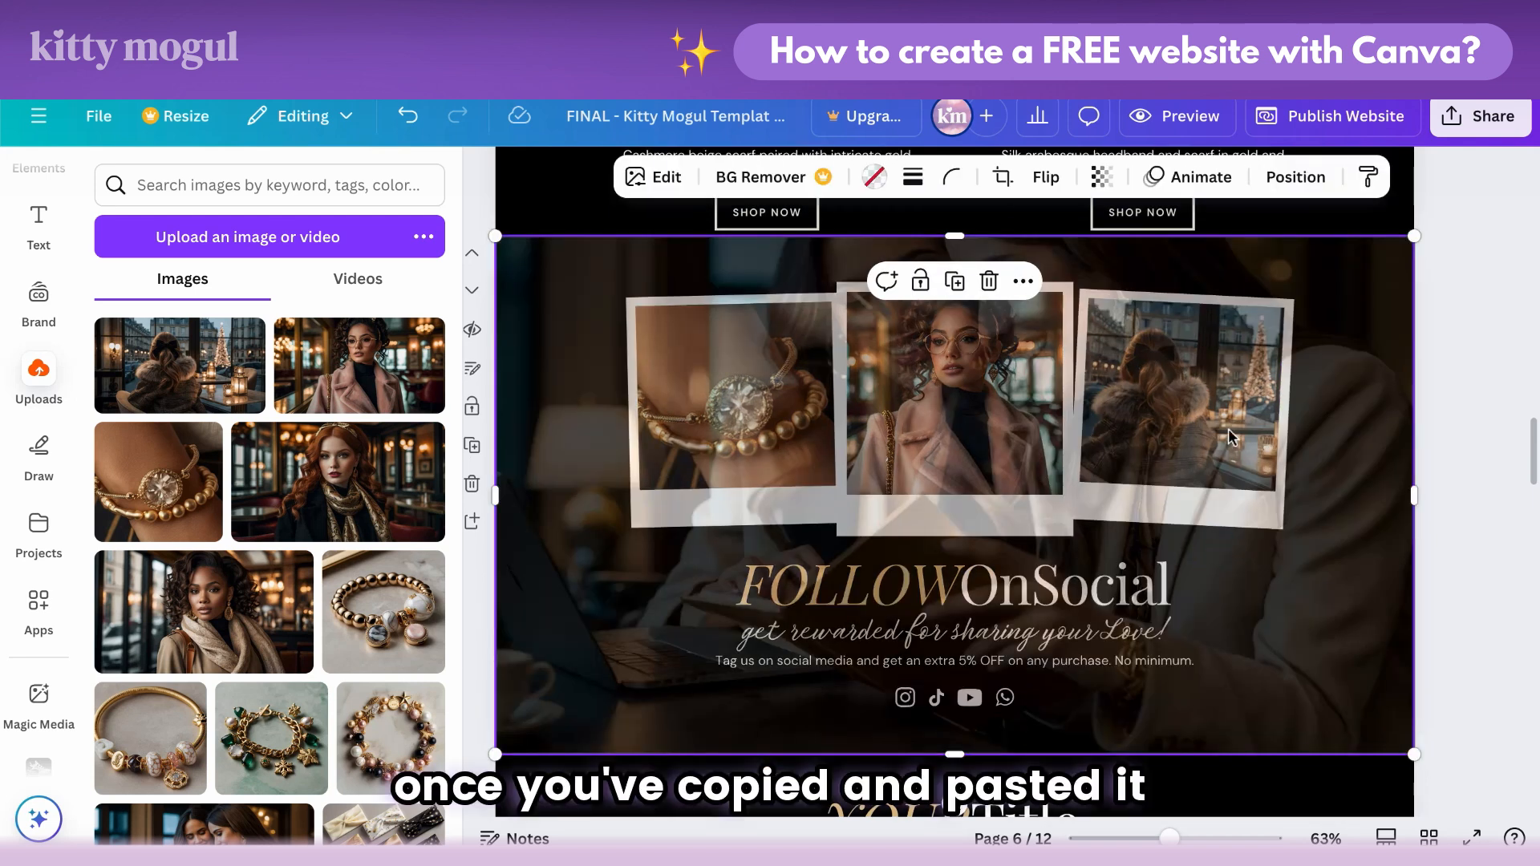
Step: Detach the photo of the two women from the pasted background frame and delete it, keeping the empty frame
right_click(1325, 487)
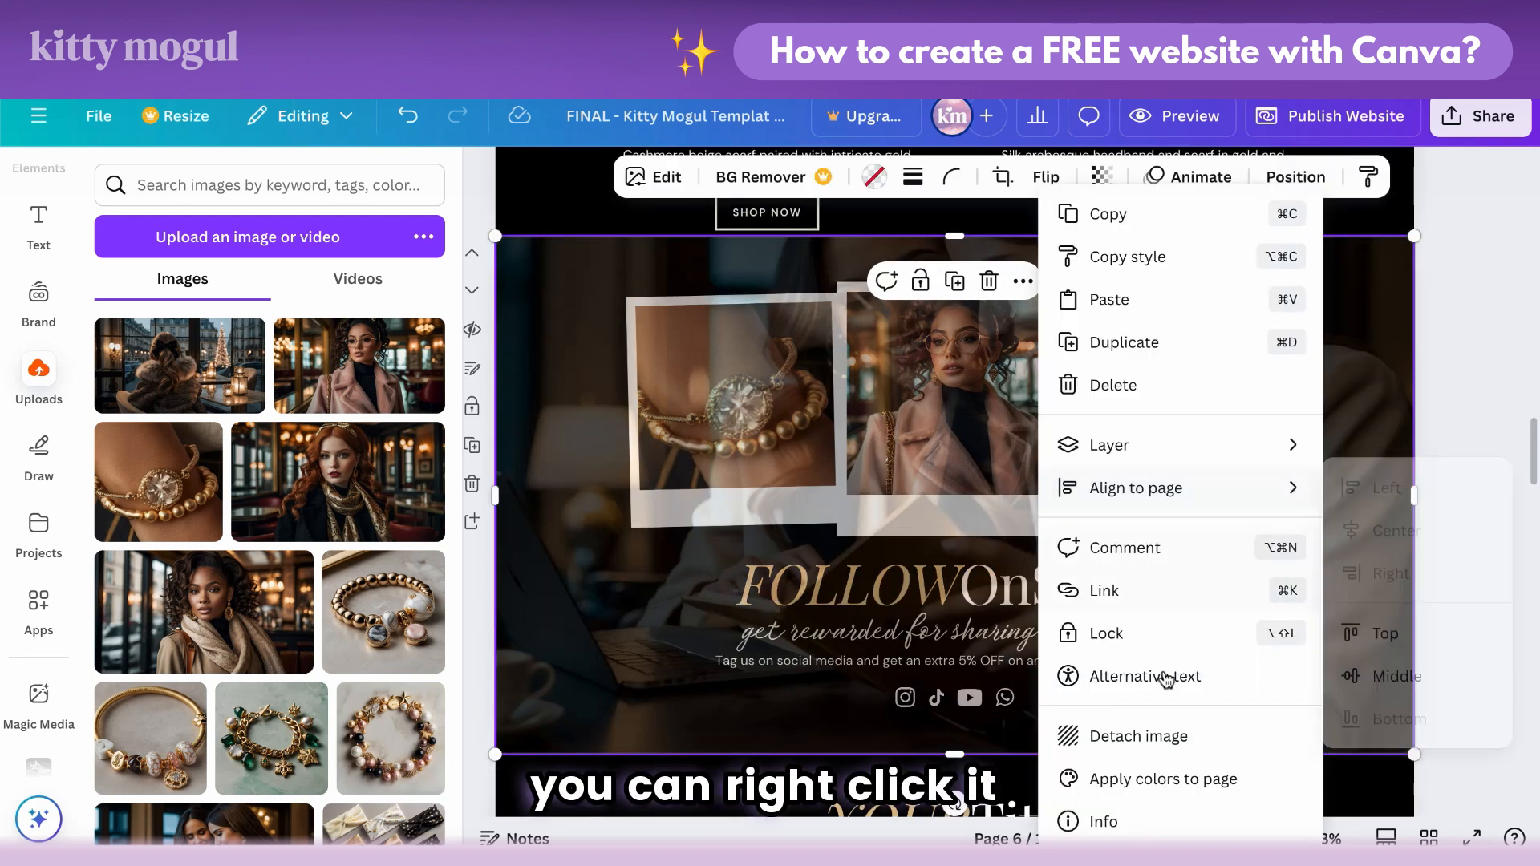
click(1165, 732)
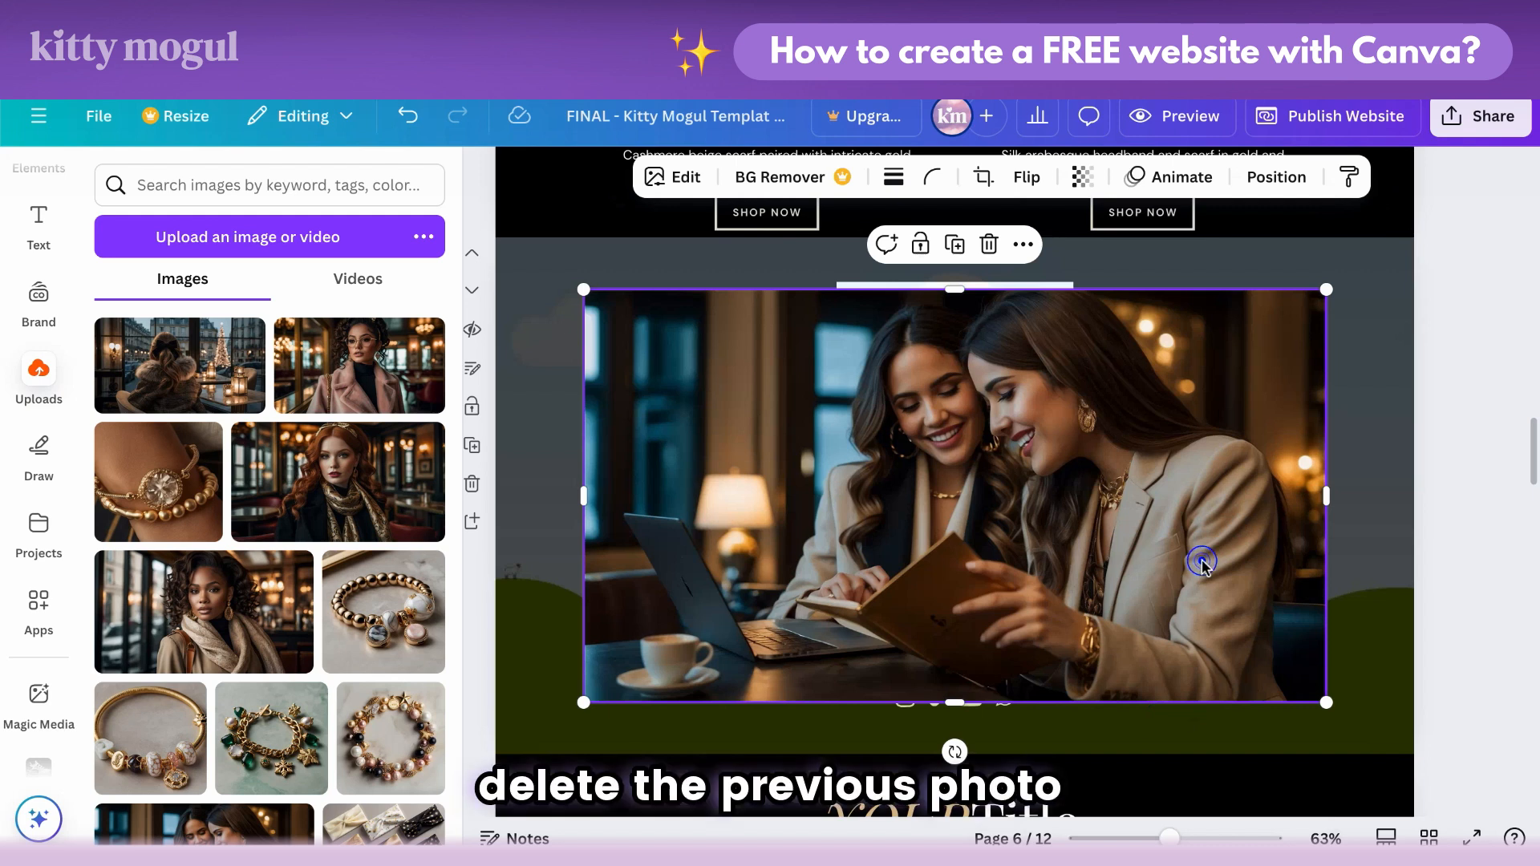
key(Delete)
click(1342, 518)
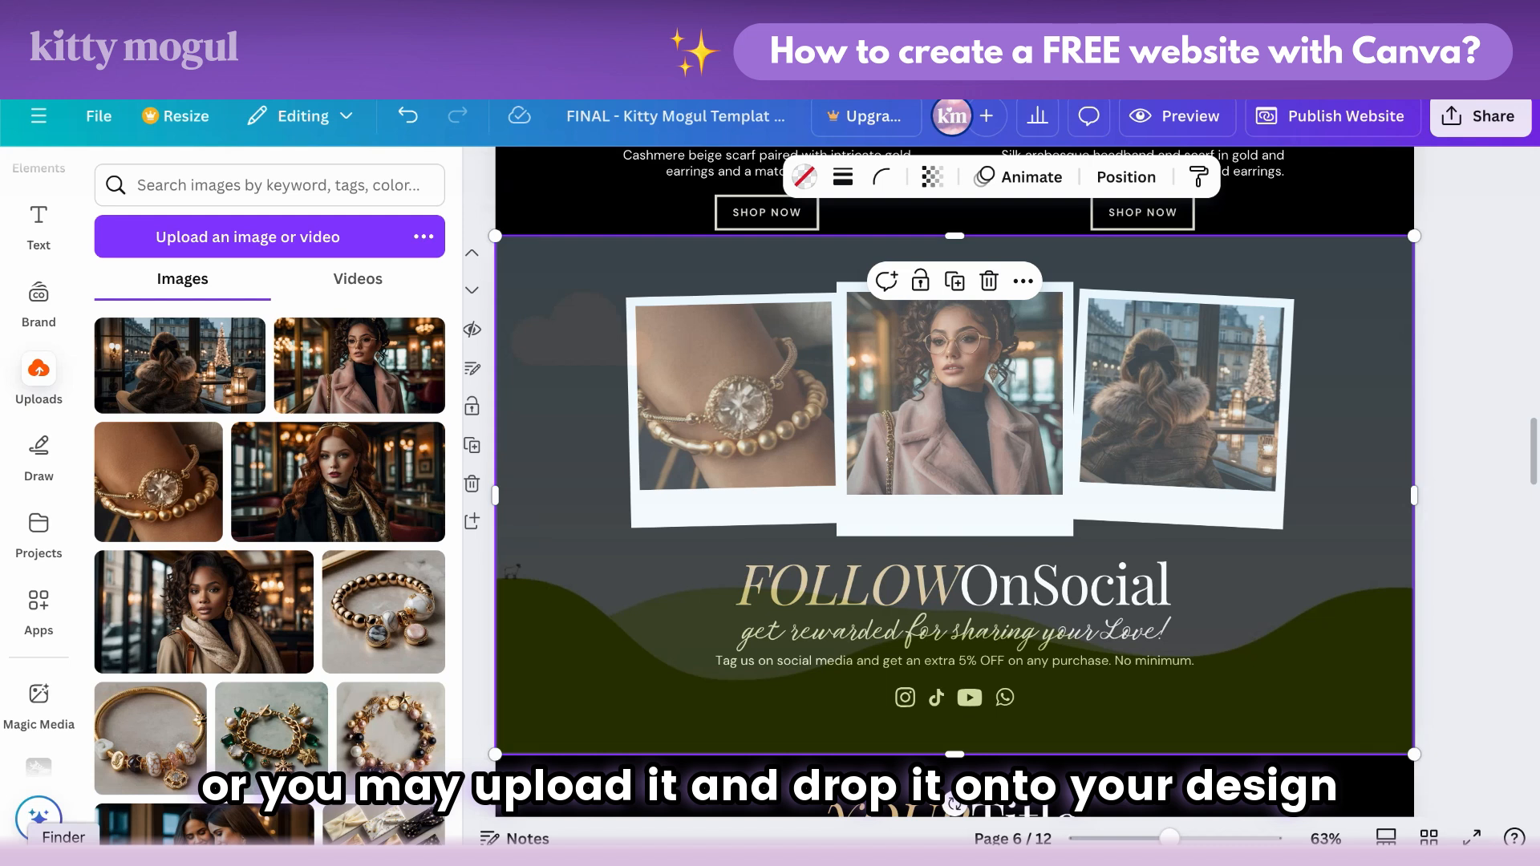
Step: Upload the black fabric texture from the BONUS Texture folder and place it in the empty frame covering the section
click(63, 858)
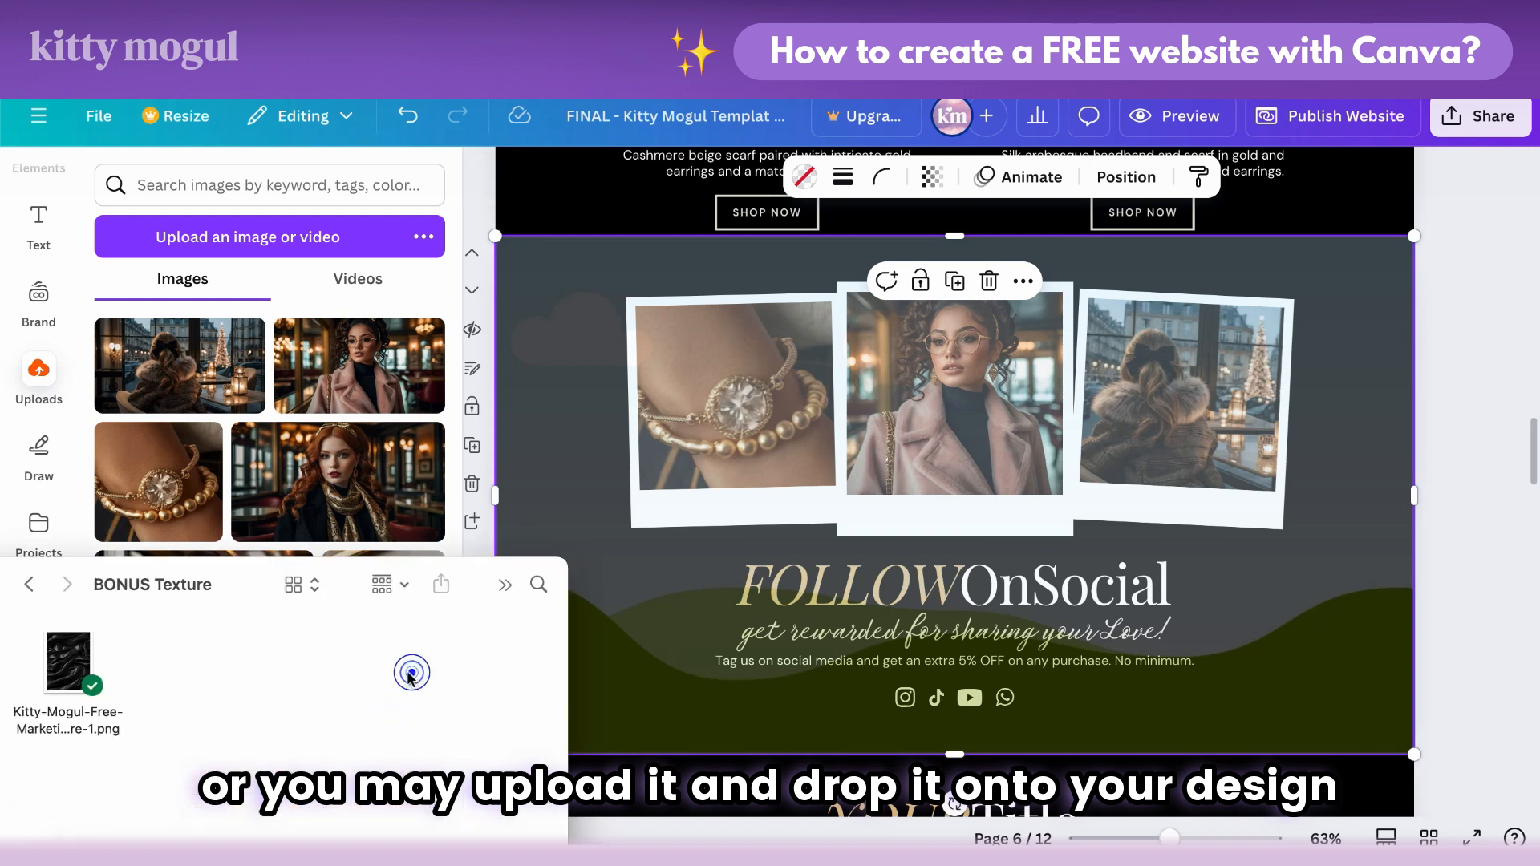
drag(68, 662, 265, 433)
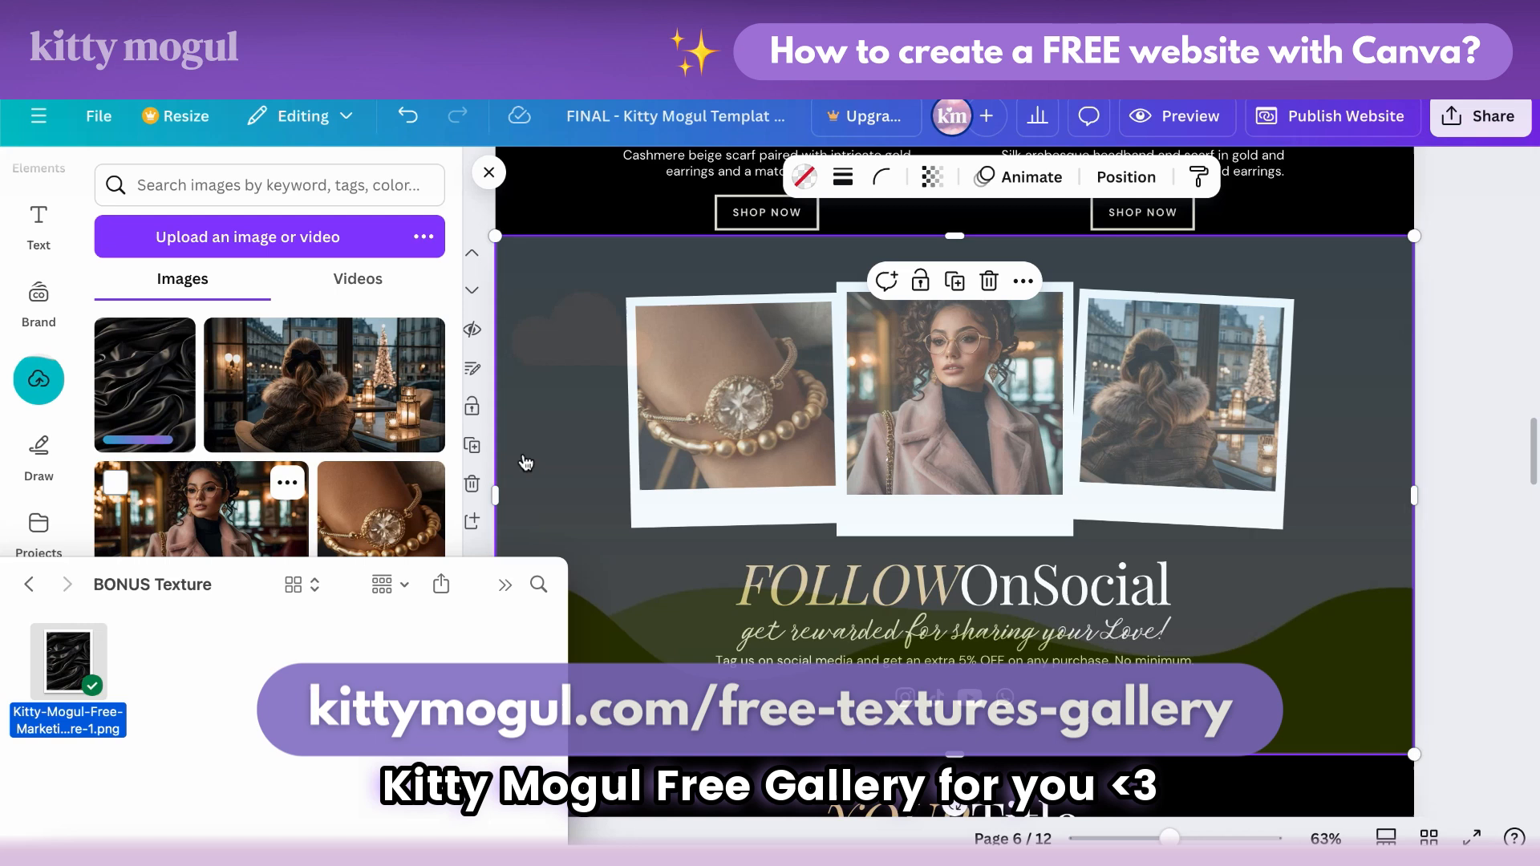
click(526, 444)
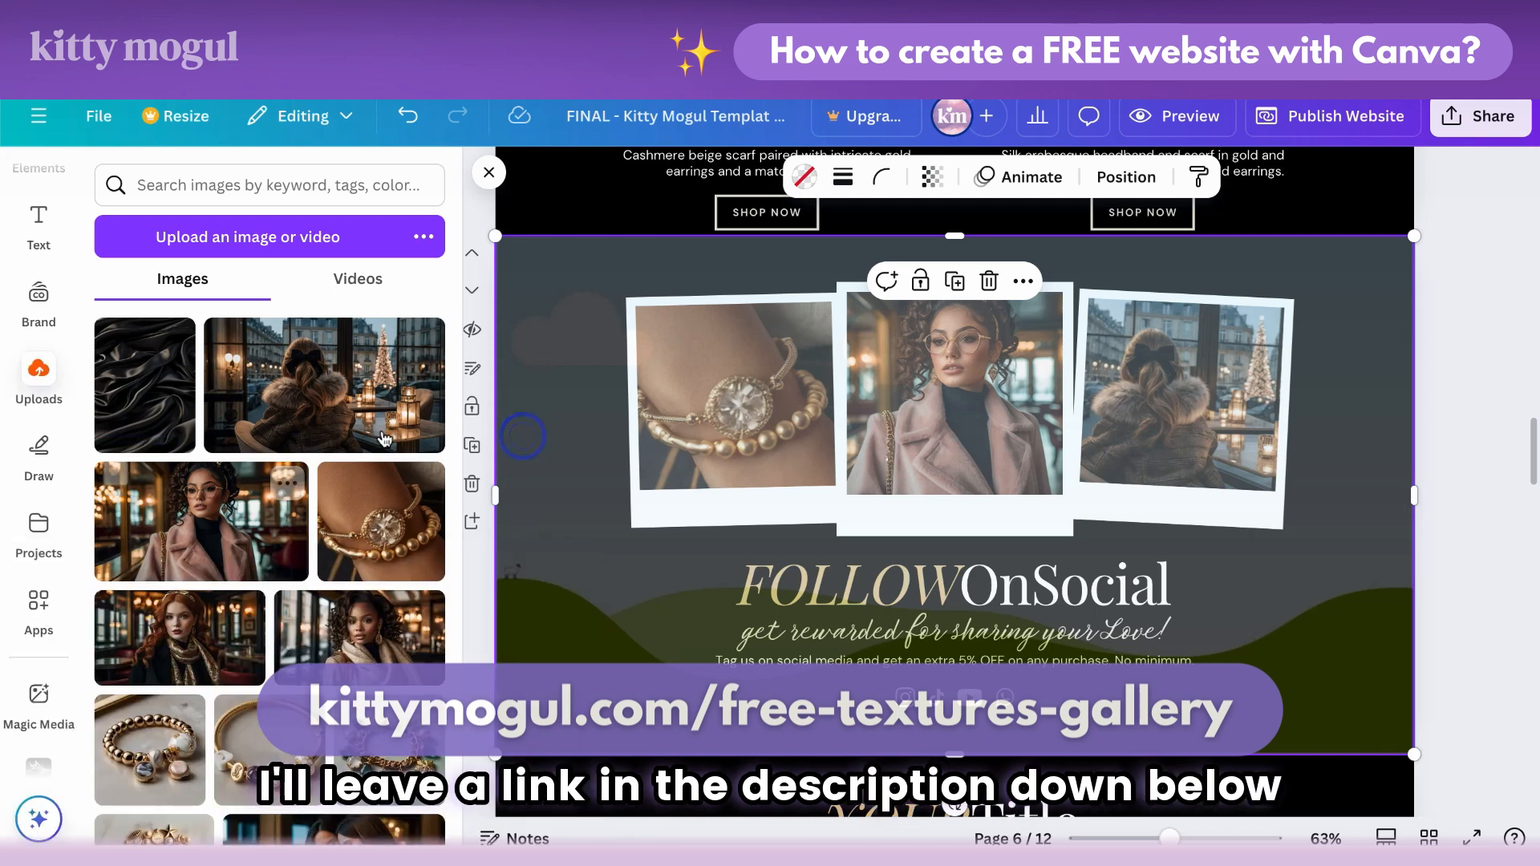
drag(148, 393, 526, 371)
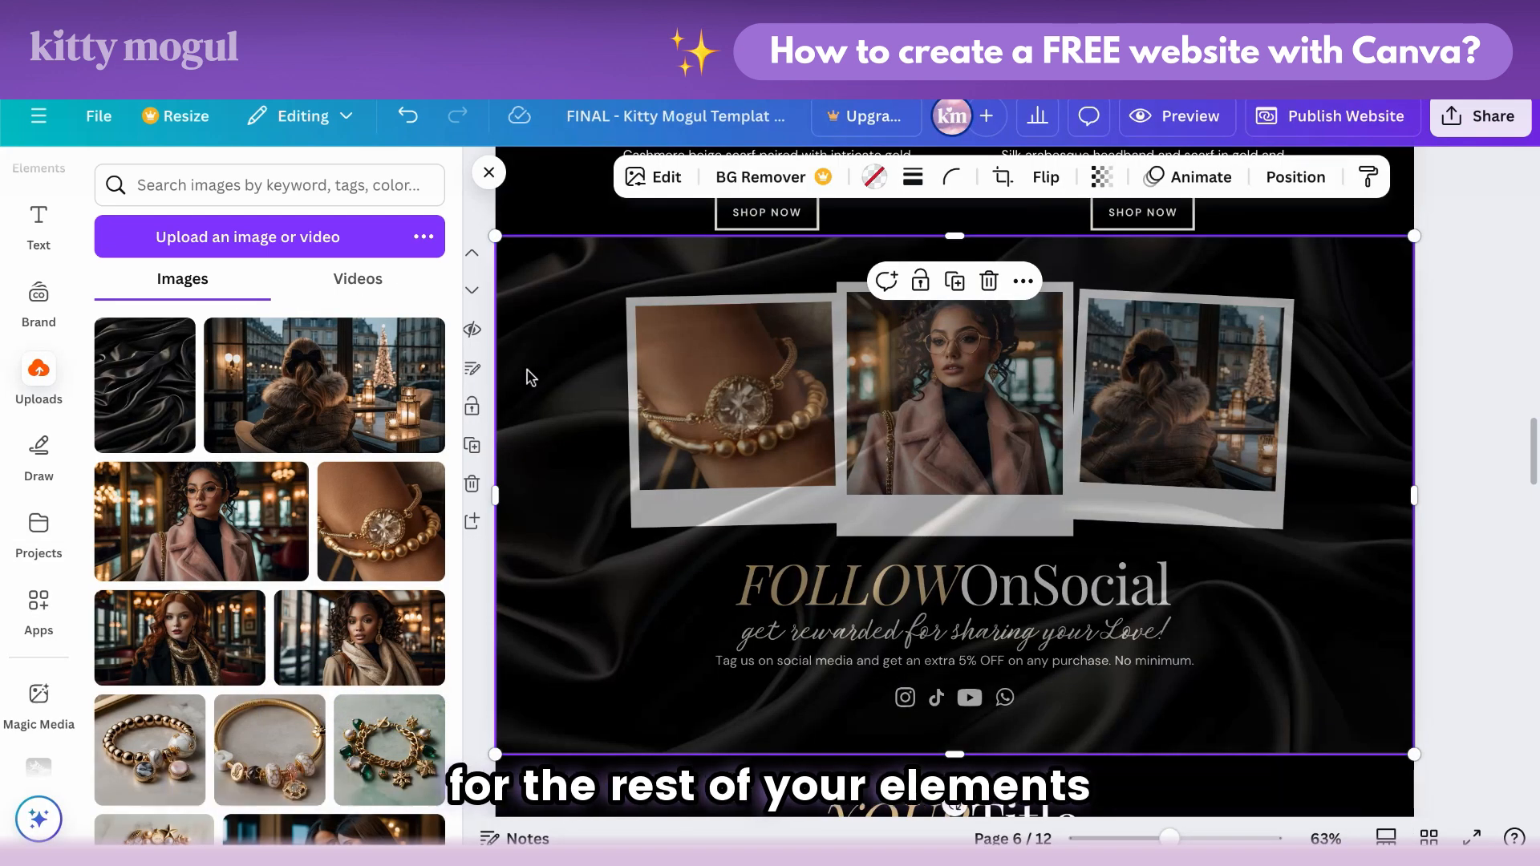
Step: Move the texture's layer beneath all of the section's icons, text and photos and set its transparency to 23
click(1276, 186)
click(400, 248)
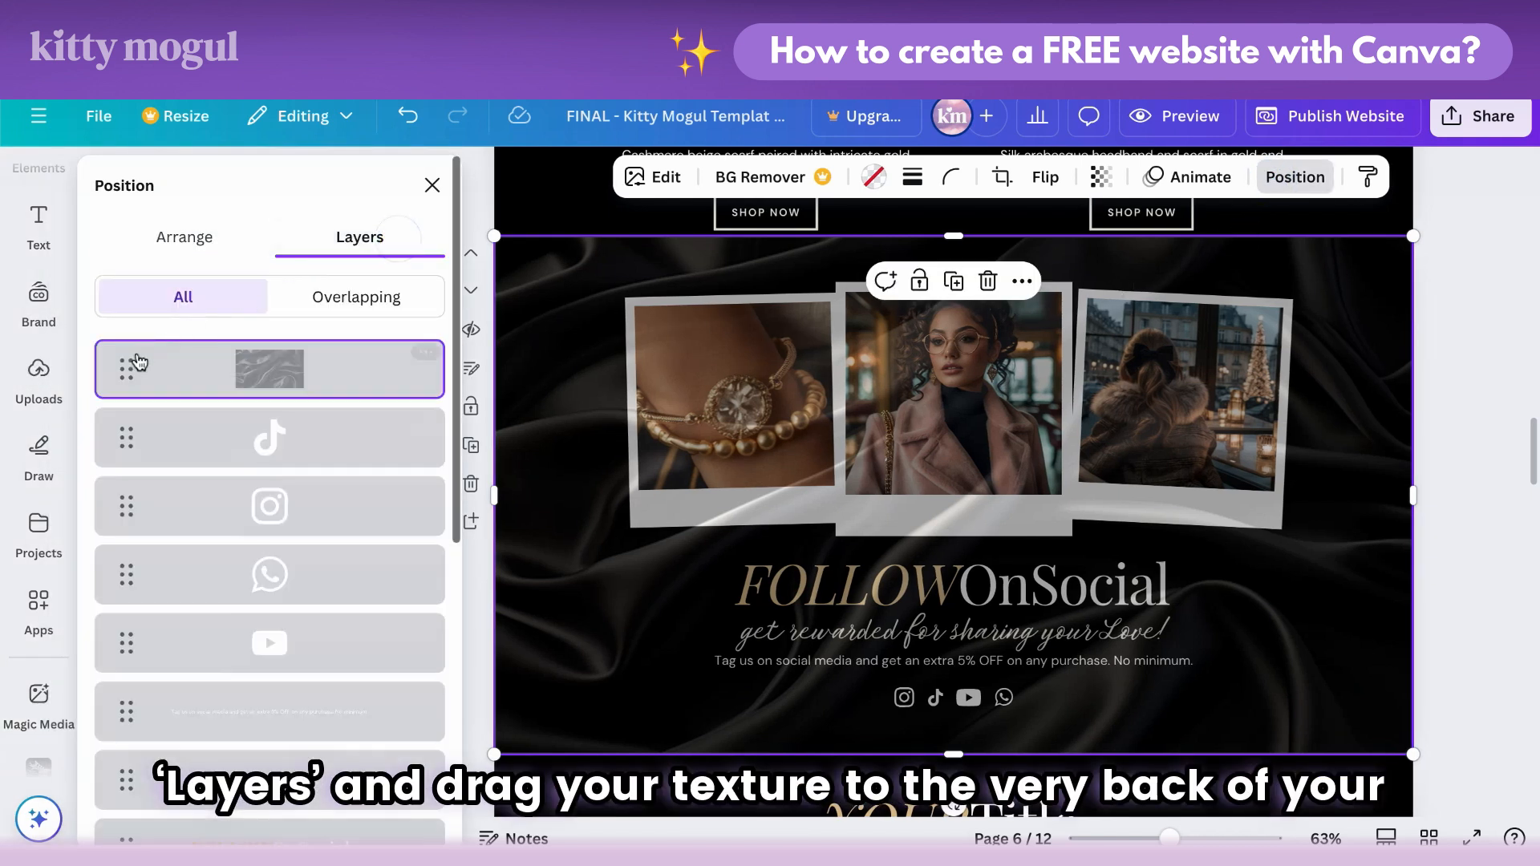
drag(129, 431, 137, 780)
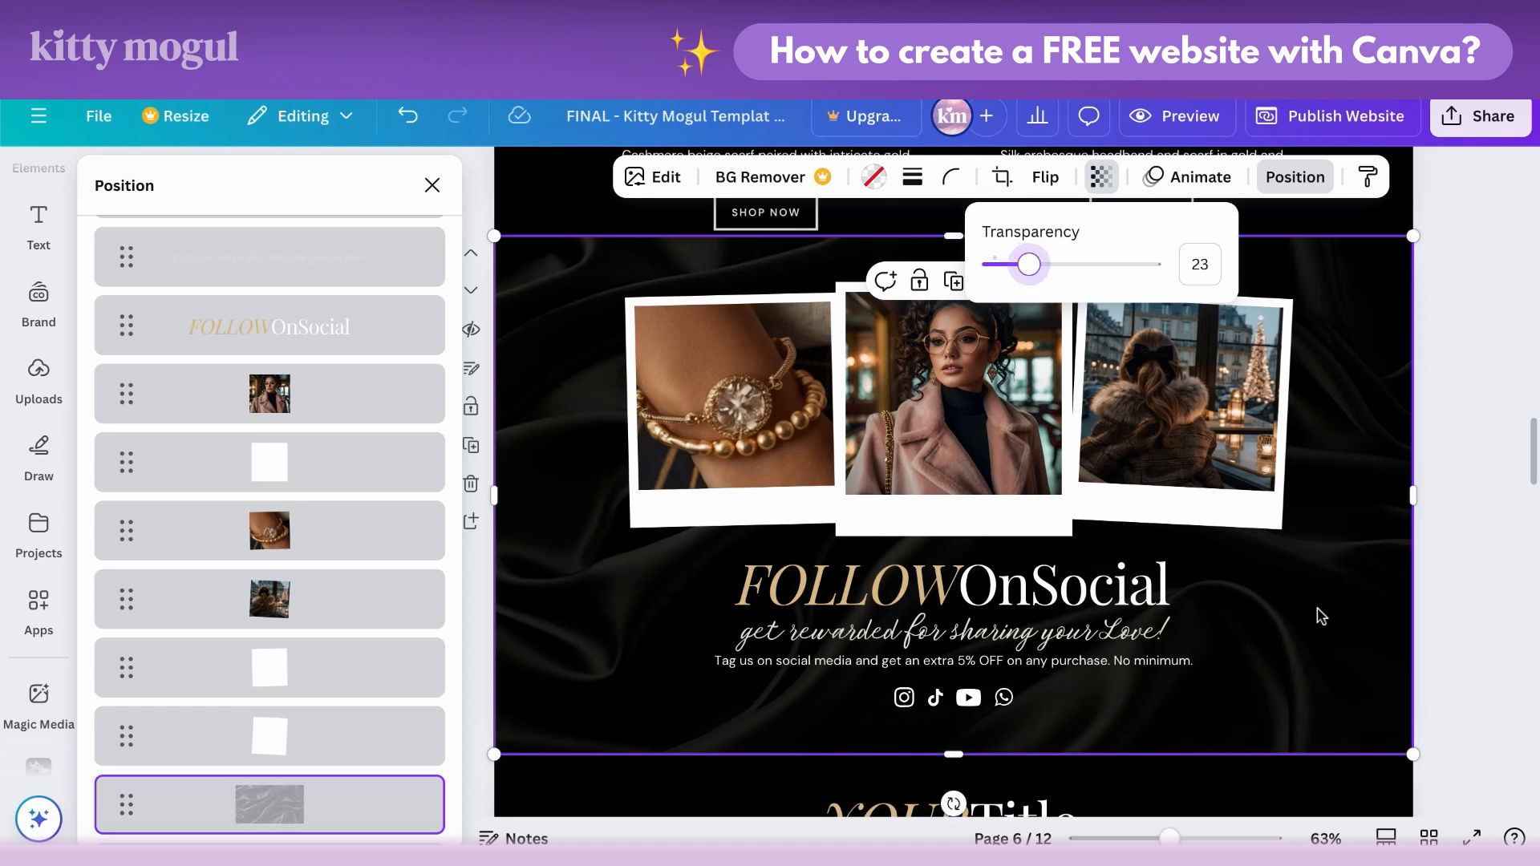
key(Escape)
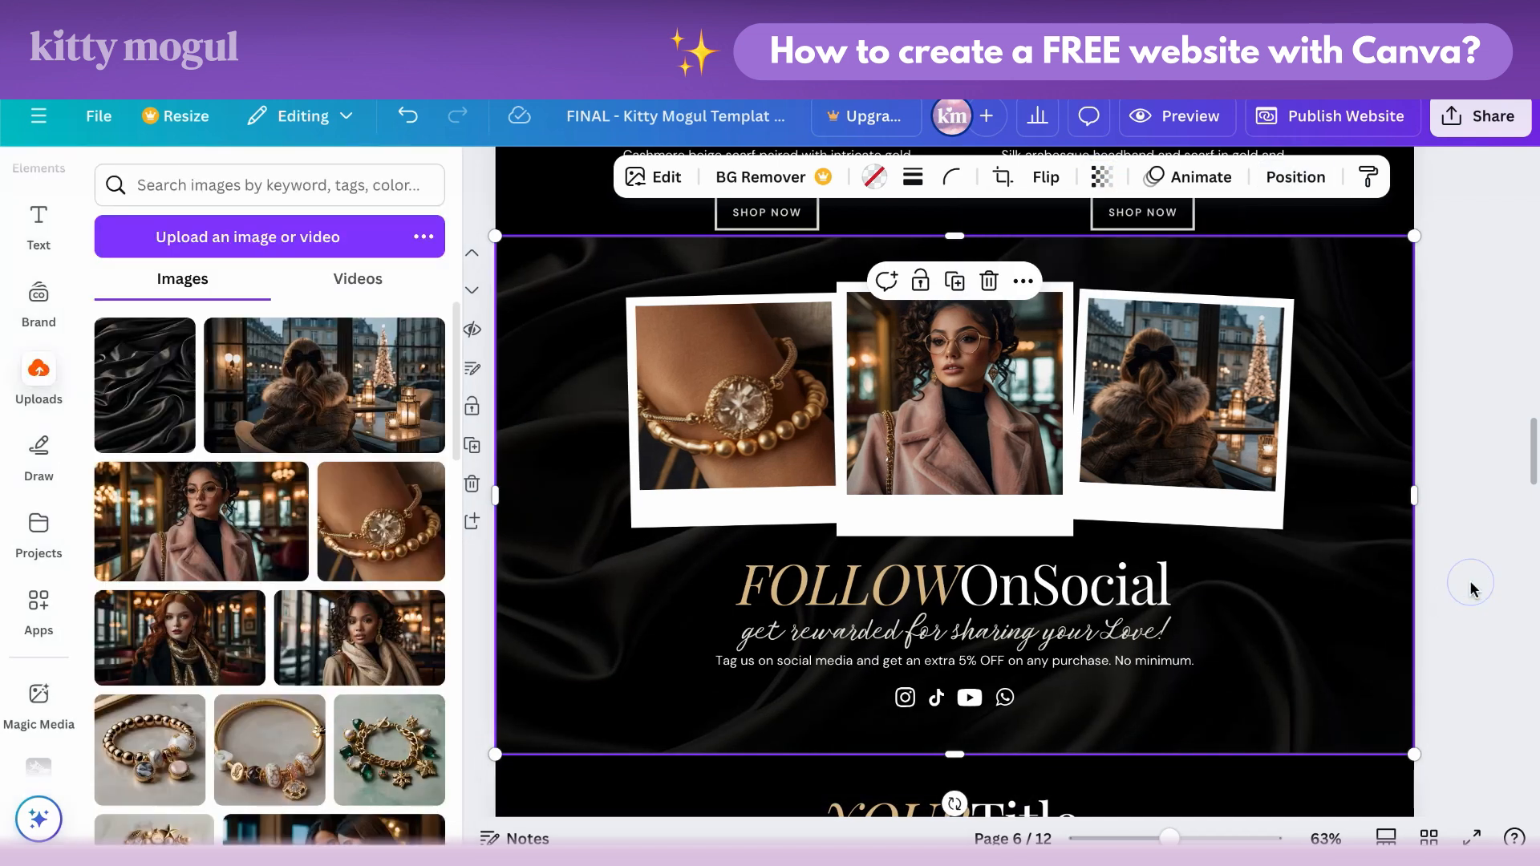
click(1464, 527)
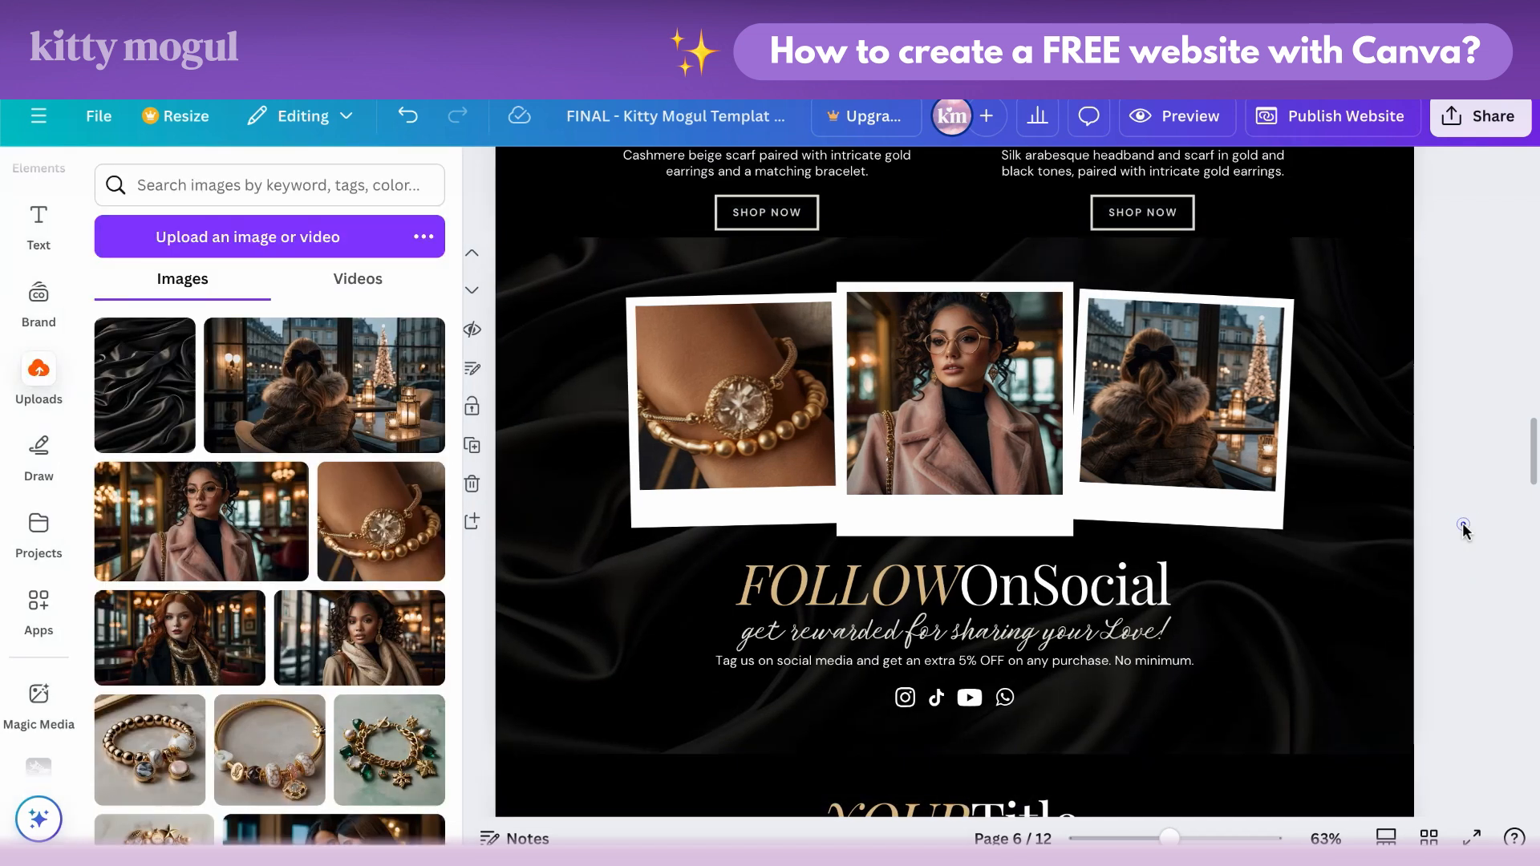
Step: Preview the website on desktop and check the finished sections from See What's New down through Curated Looks
click(1199, 120)
scroll(1147, 349, down, 5)
scroll(1149, 349, down, 10)
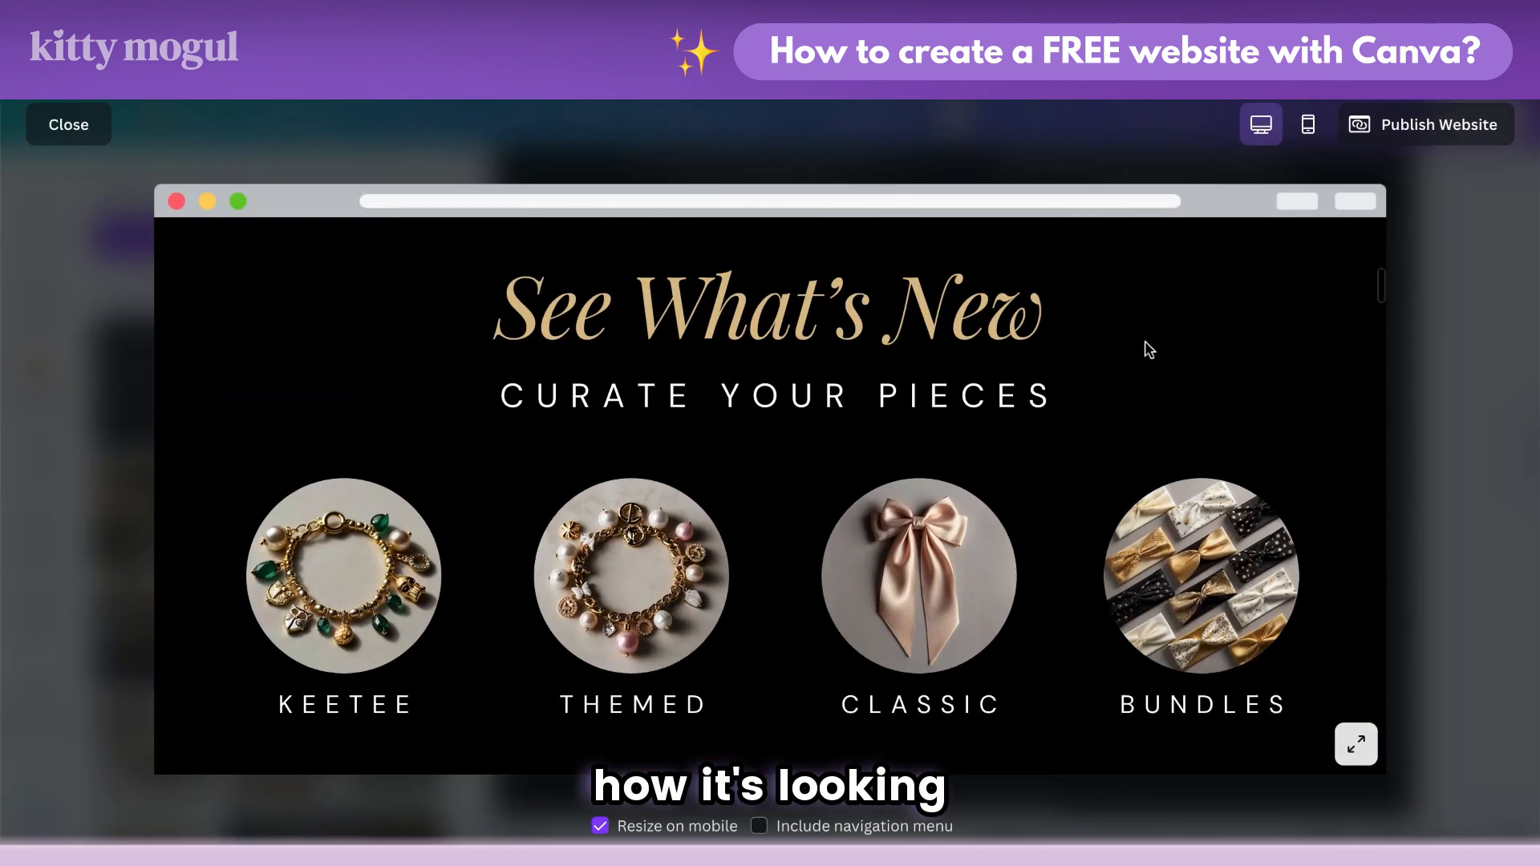
scroll(1149, 349, down, 10)
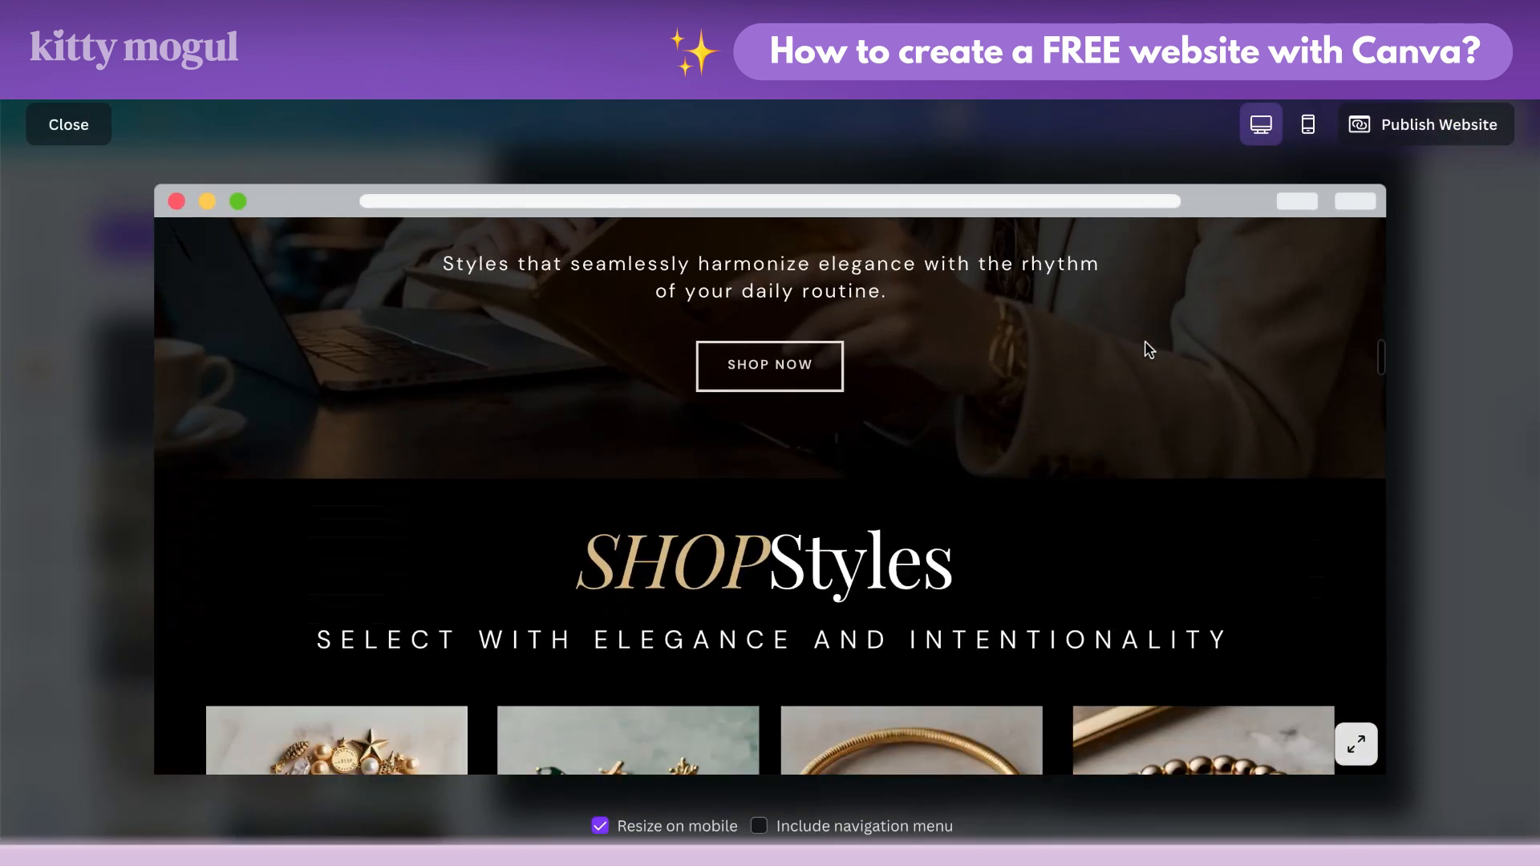
scroll(1149, 349, down, 10)
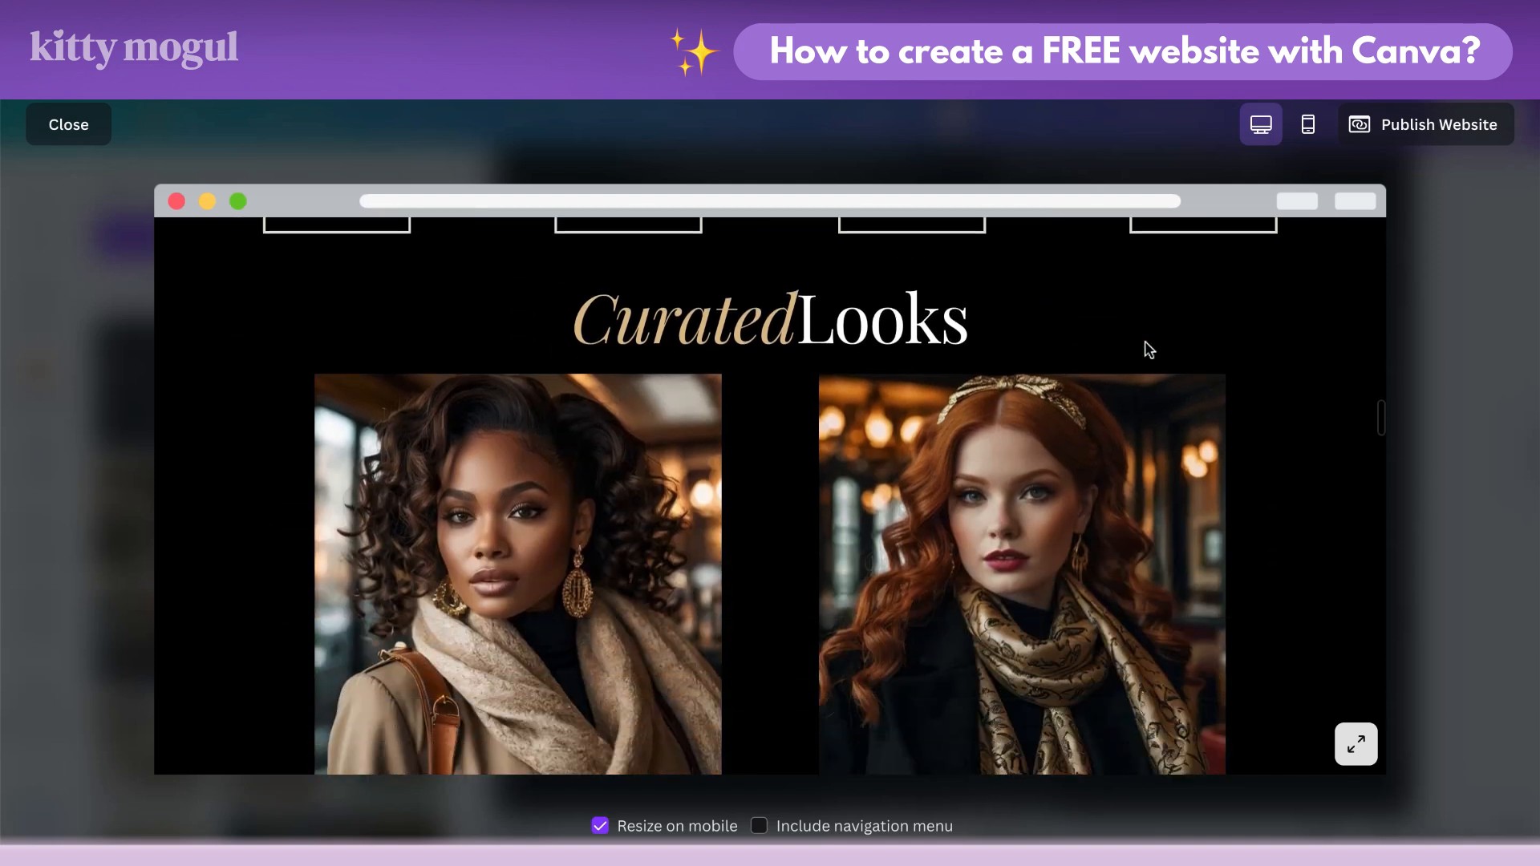
scroll(1149, 349, down, 6)
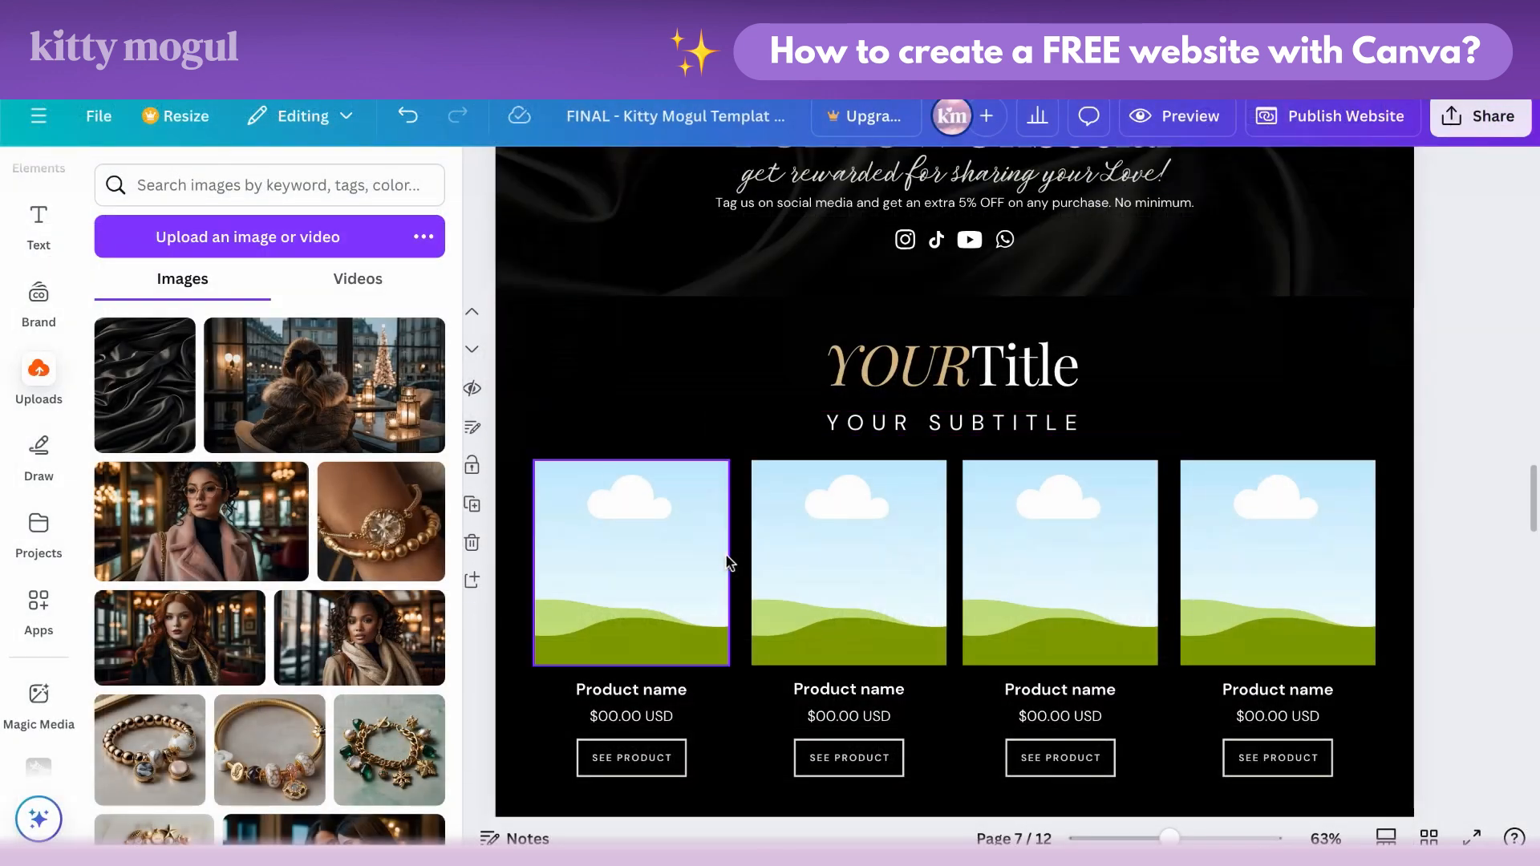
Step: Title the four-product section SHOPTheLook with subtitle CURATE YOUR PIECES, and fill its products from the Shop the Look photos and the Google Docs Section 7 table
scroll(727, 561, down, 1)
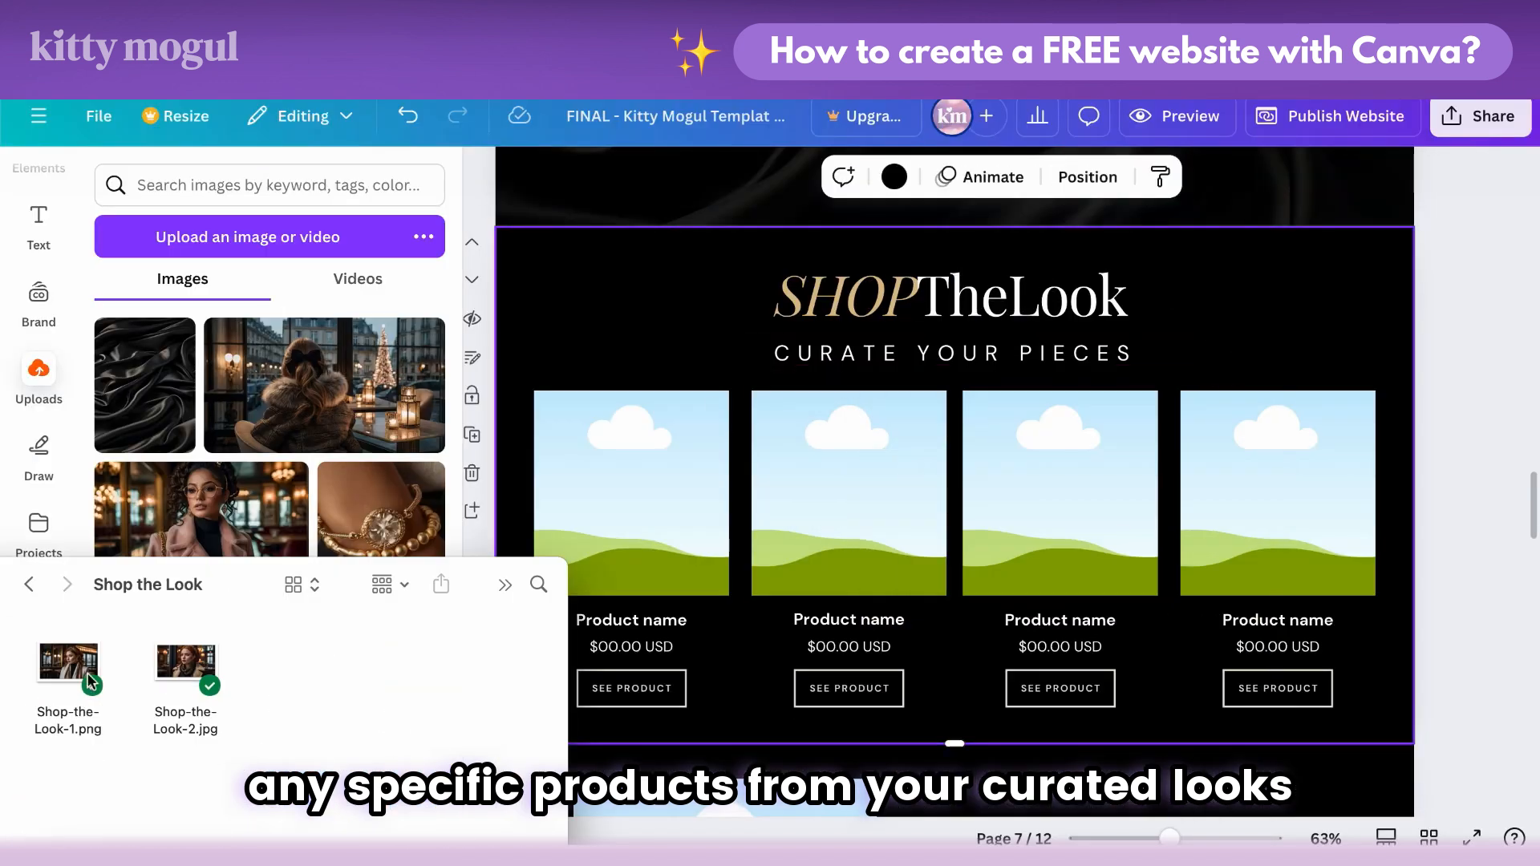
drag(90, 682, 267, 391)
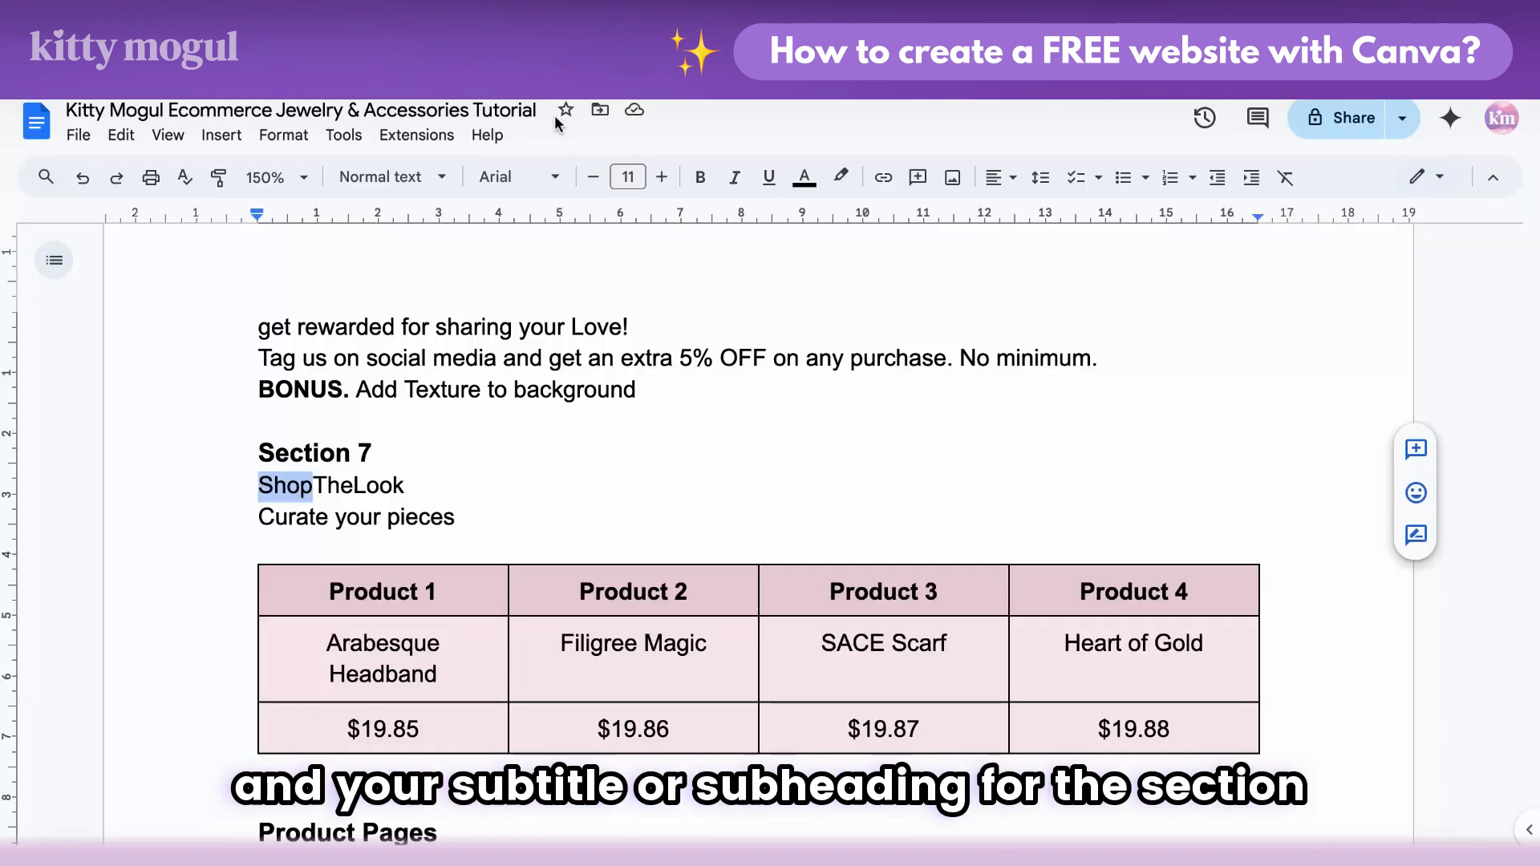
right_click(286, 517)
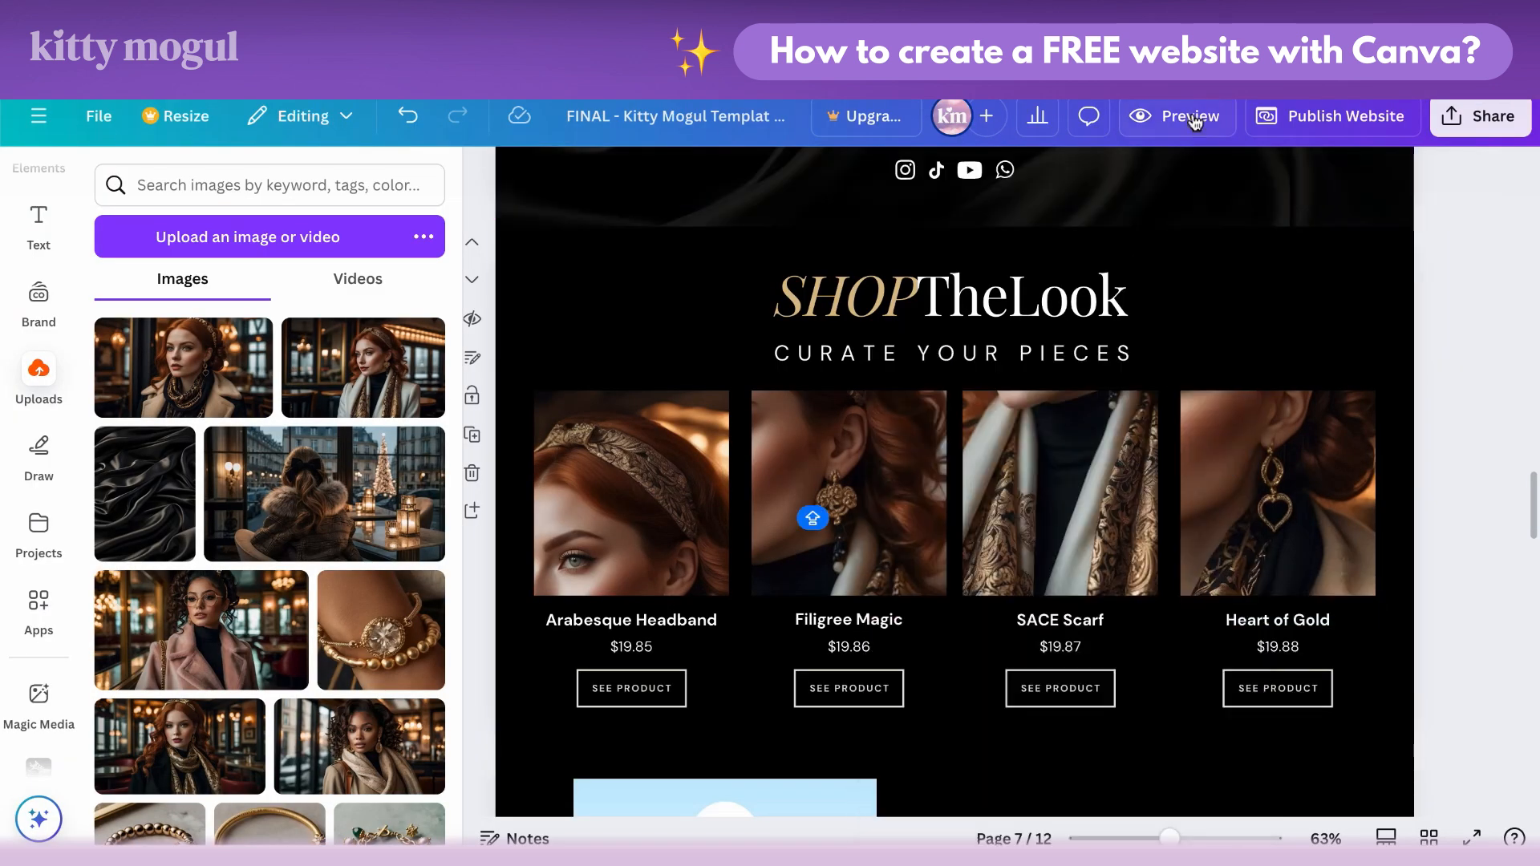
Step: Preview the website on desktop and check the pages from the header down through Curated Looks to Shop the Look
click(1196, 120)
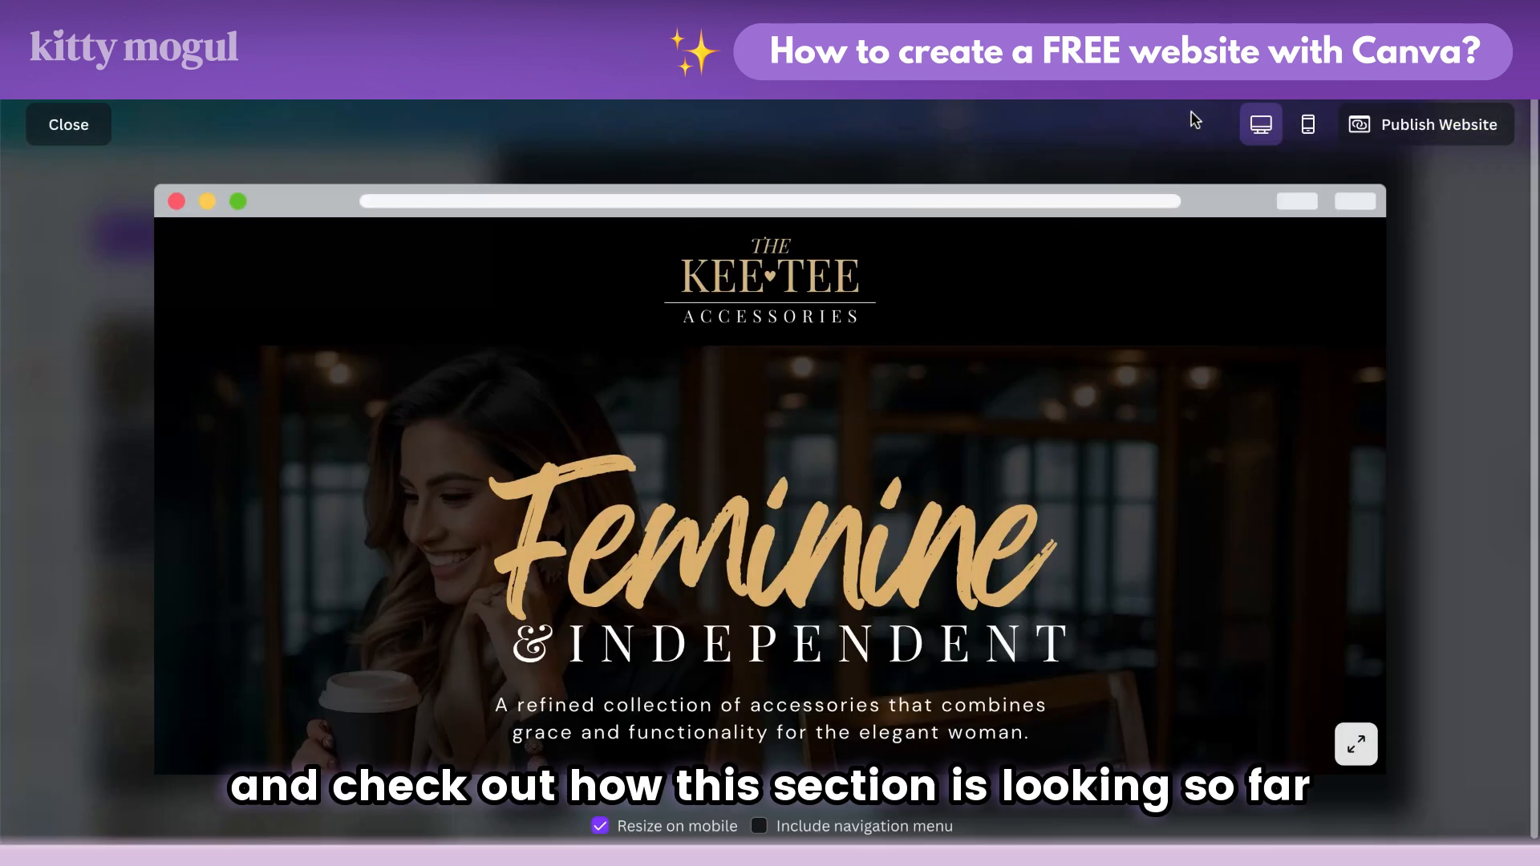
scroll(1058, 373, down, 10)
scroll(1057, 377, down, 15)
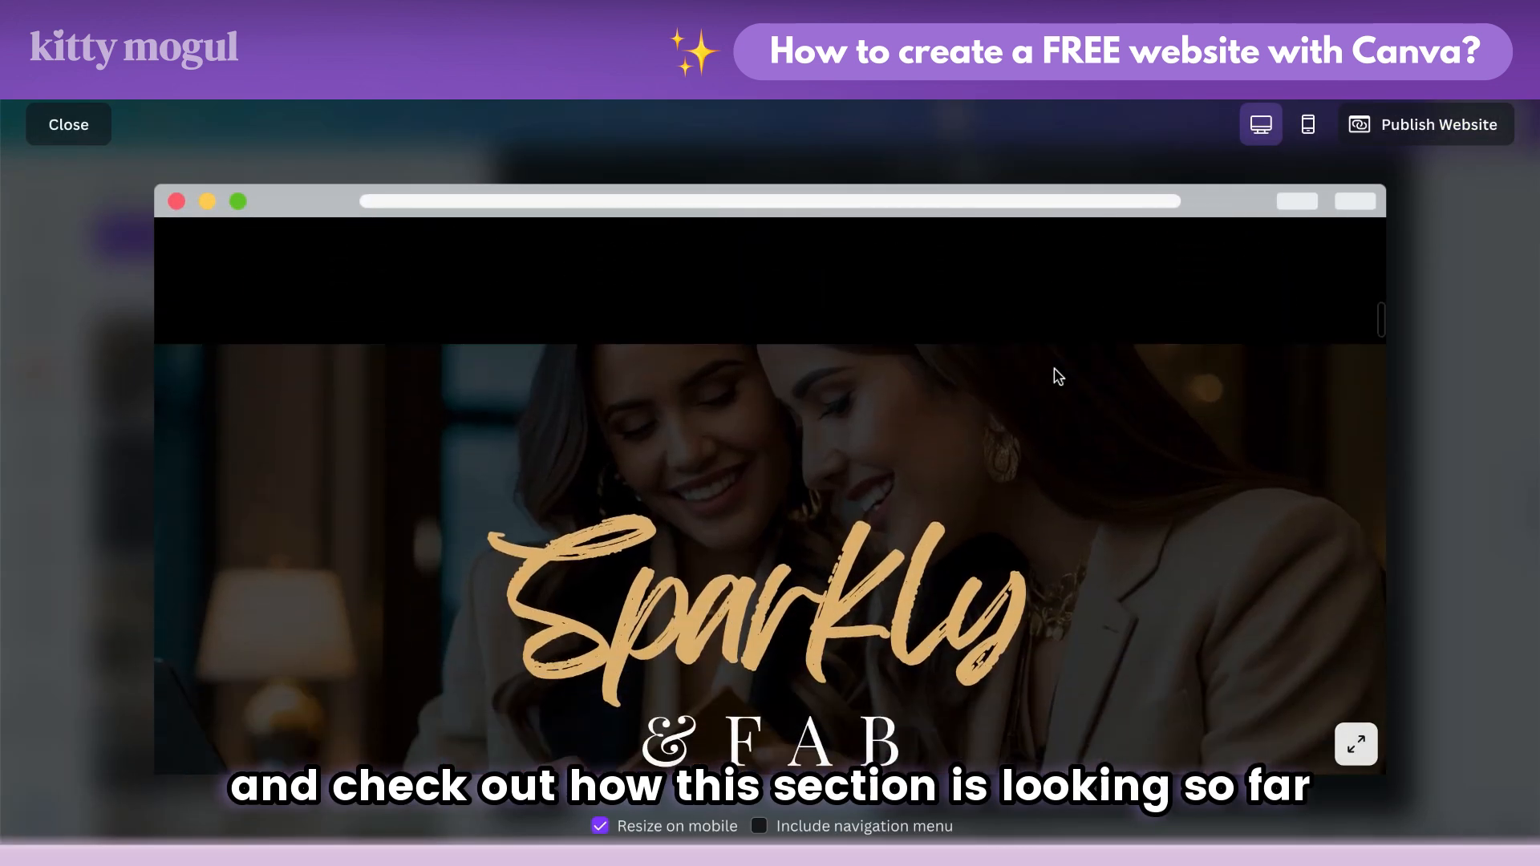
scroll(1057, 377, down, 15)
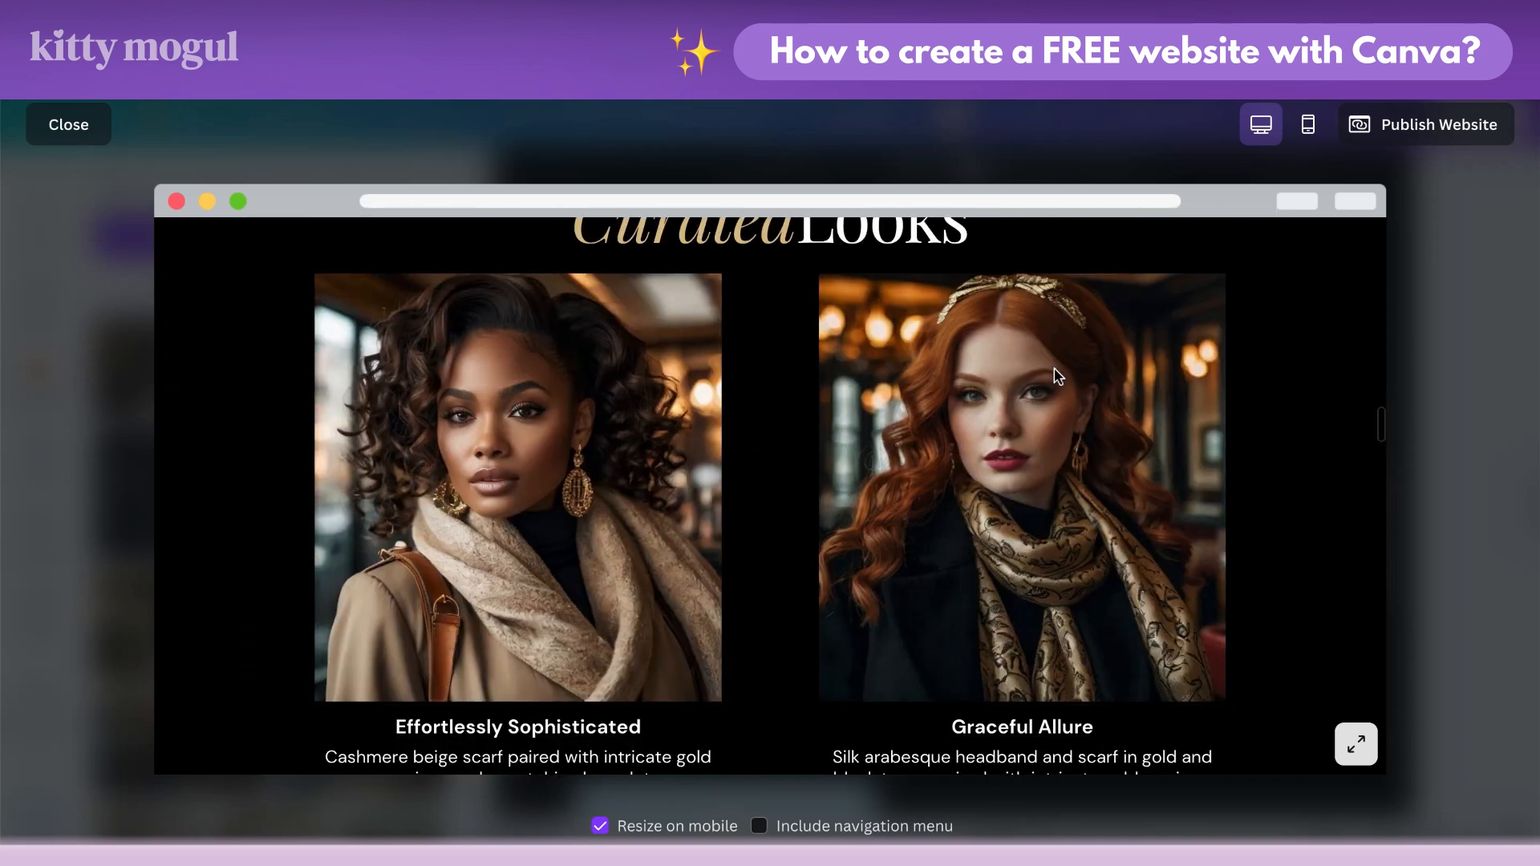
scroll(1057, 377, down, 5)
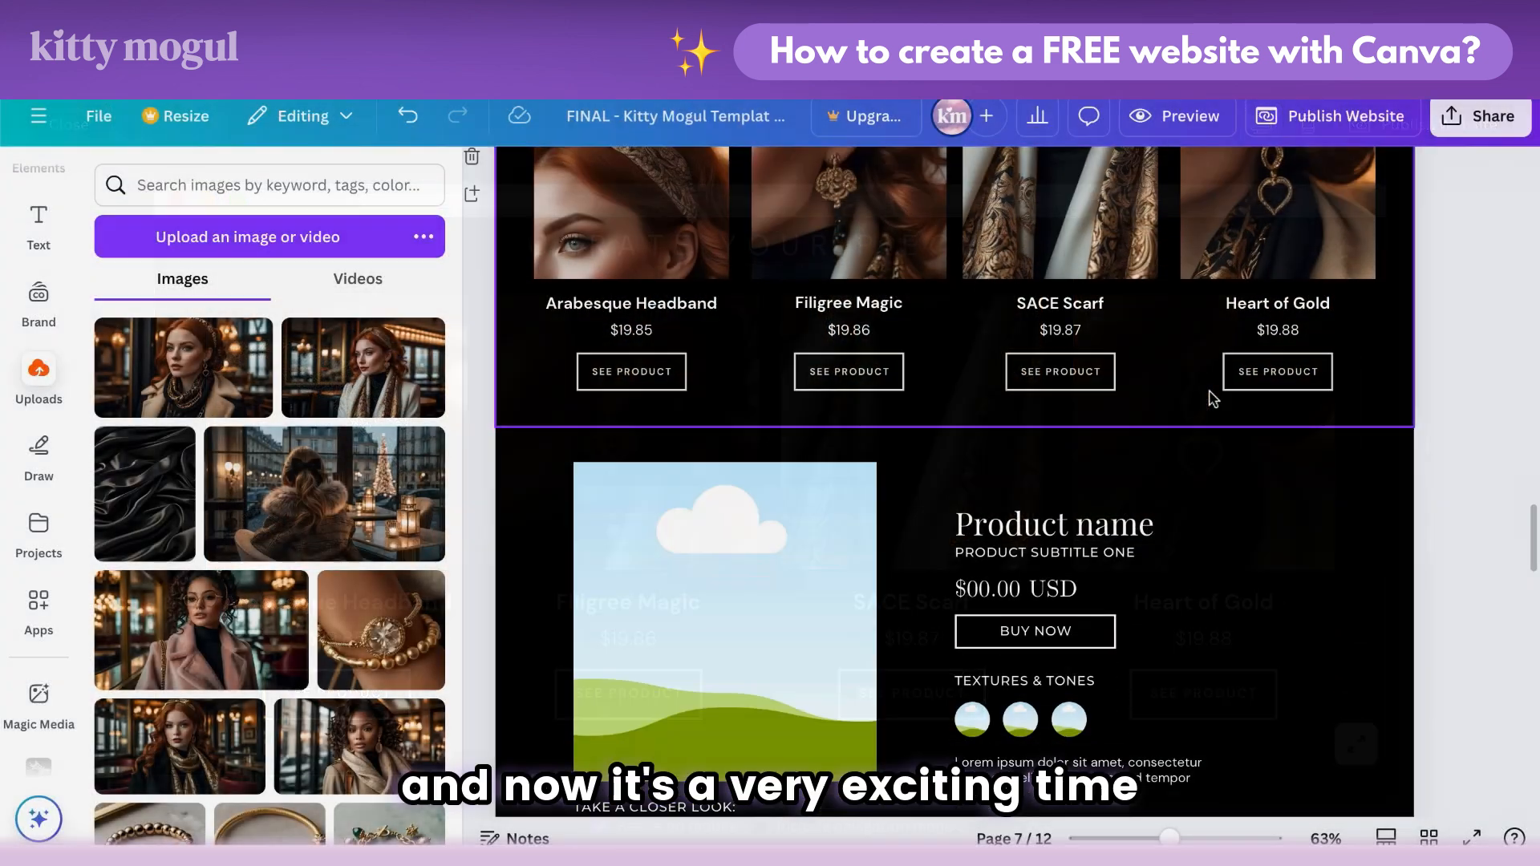
Step: Examine the product pages from Sea Wonders through Beads & Marble in the desktop preview, including their close-ups, textures and tags
scroll(1211, 398, down, 2)
scroll(1213, 398, down, 2)
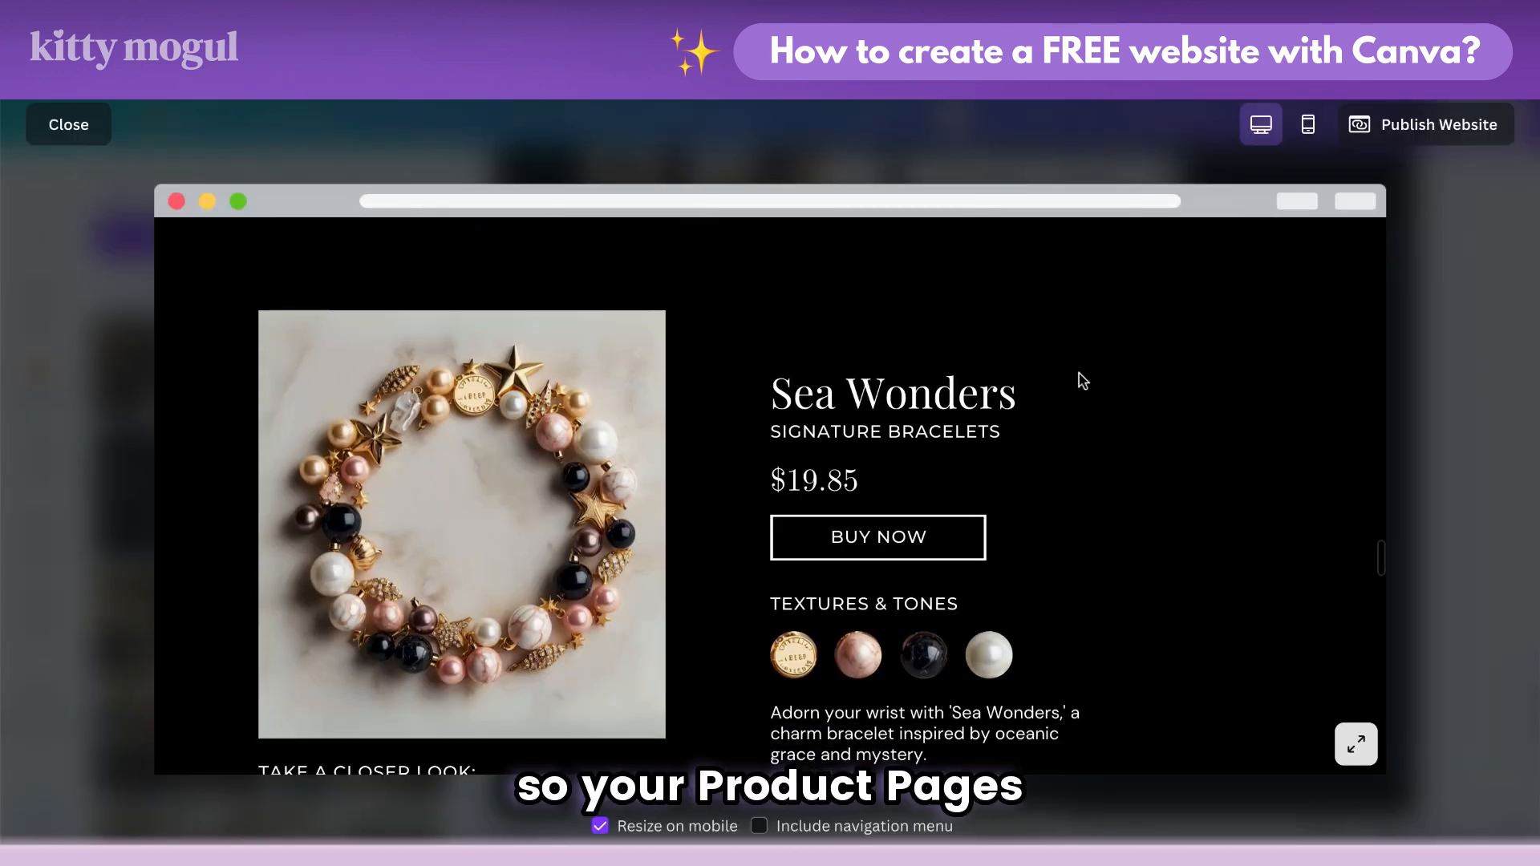
scroll(1079, 379, down, 3)
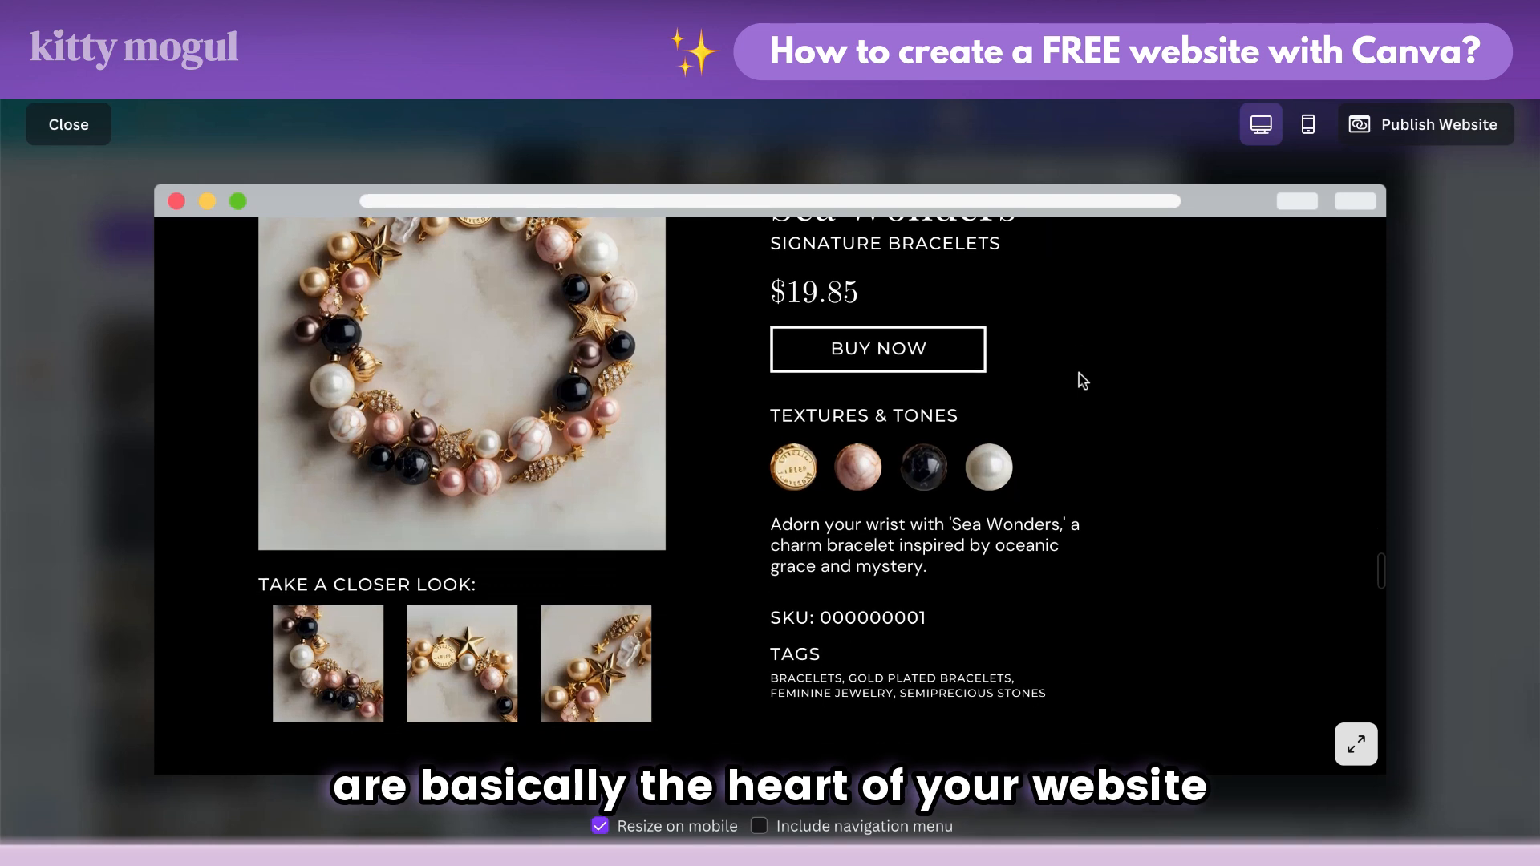
scroll(1079, 382, up, 1)
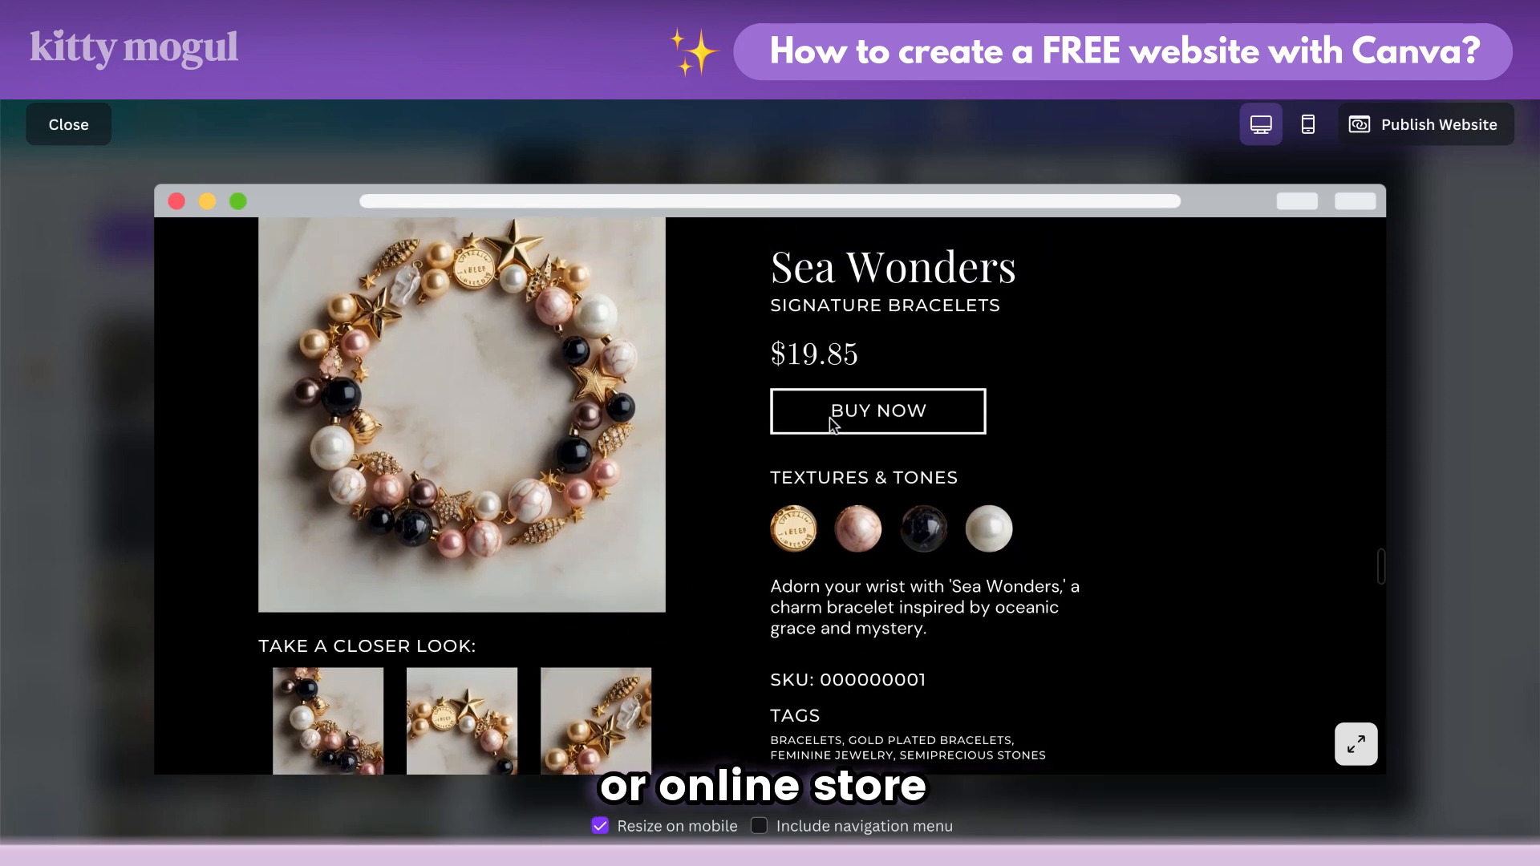
scroll(731, 501, down, 5)
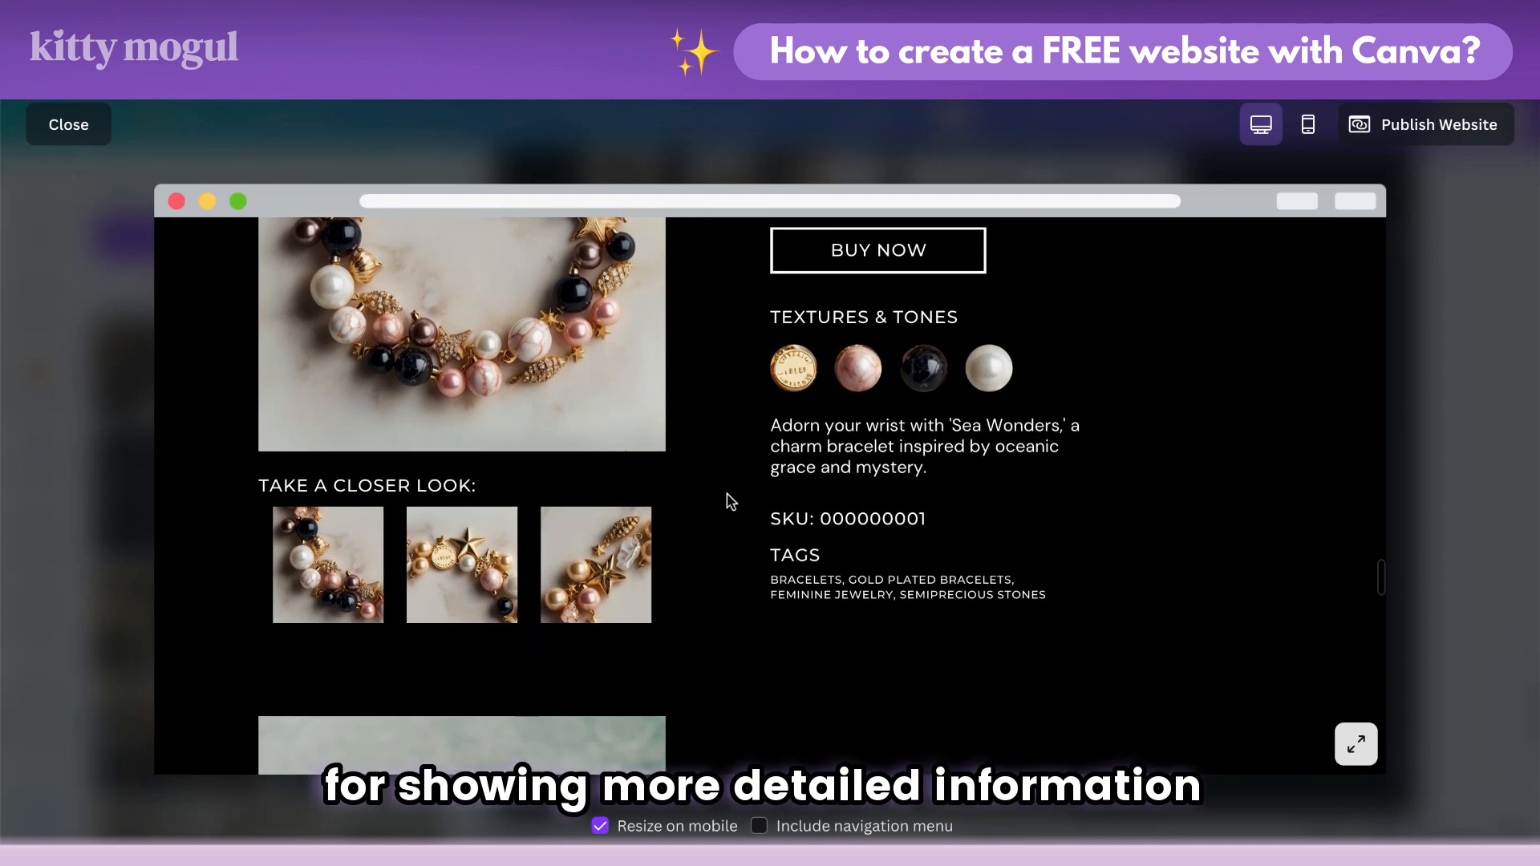
scroll(731, 501, down, 2)
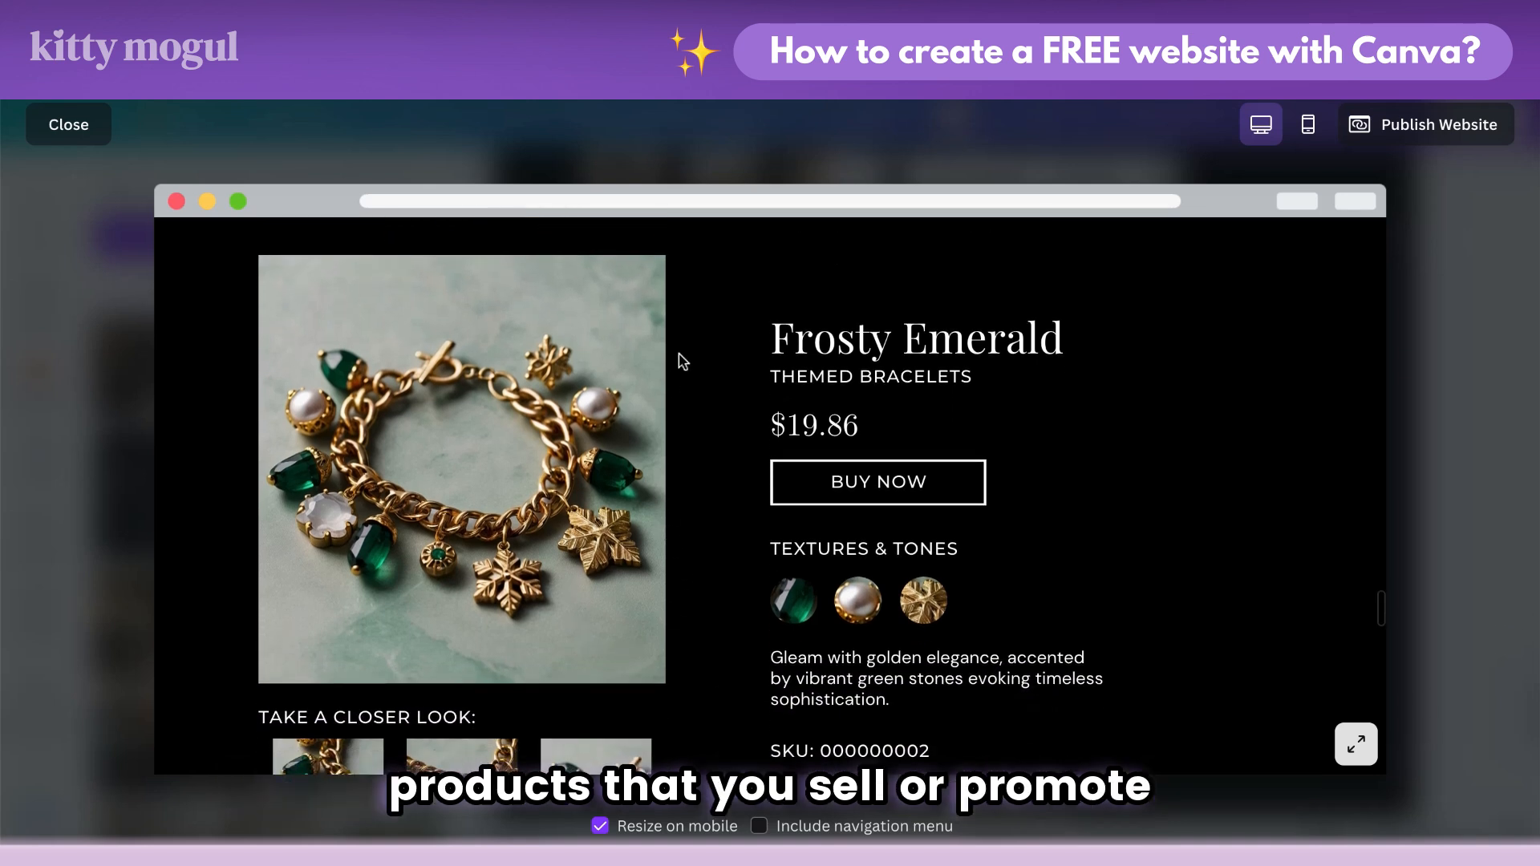
scroll(683, 362, down, 4)
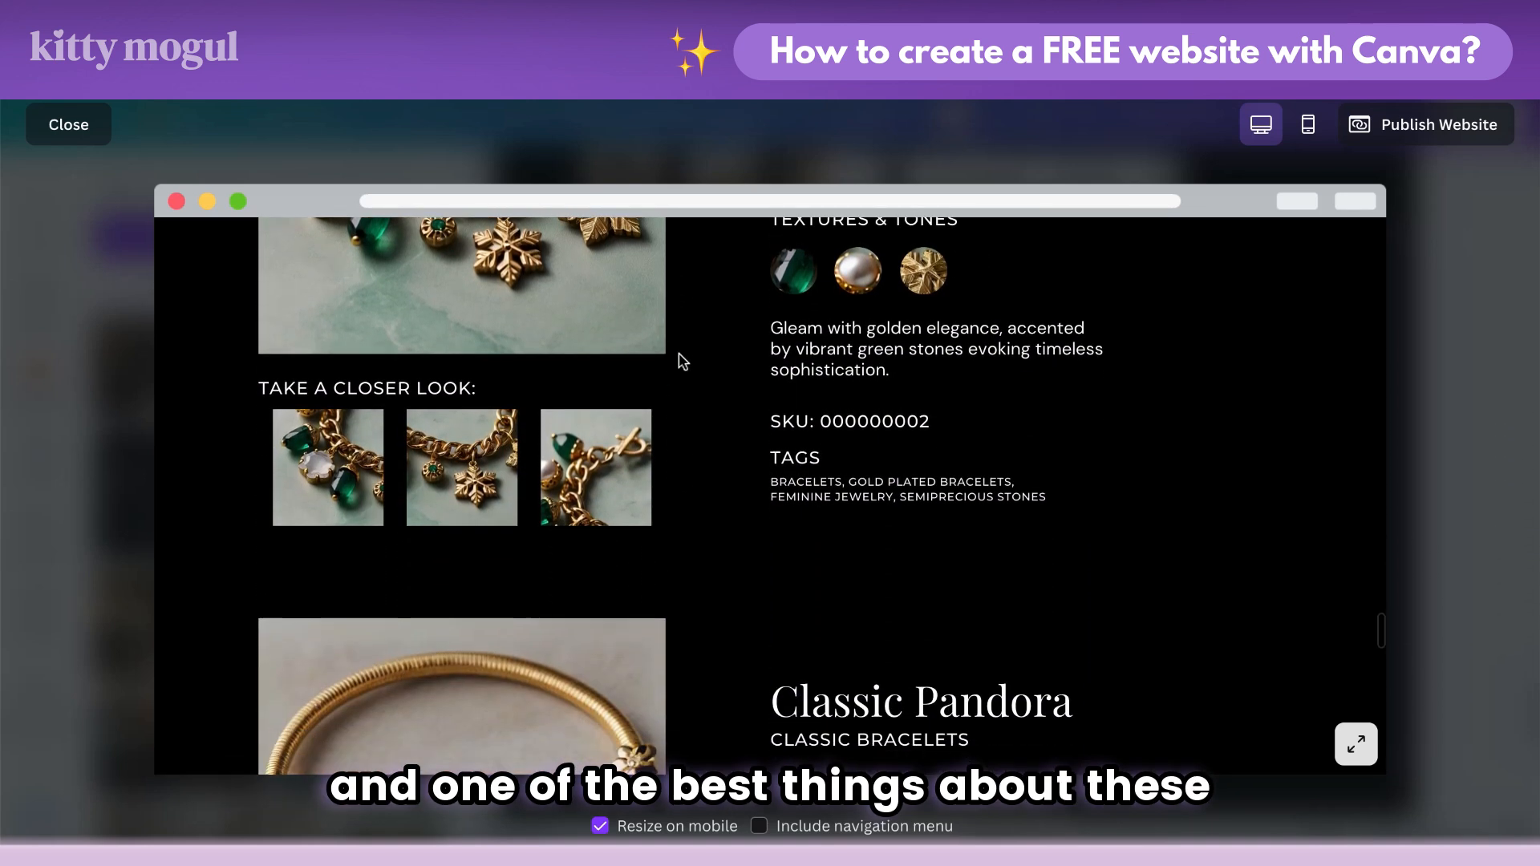
scroll(682, 362, down, 4)
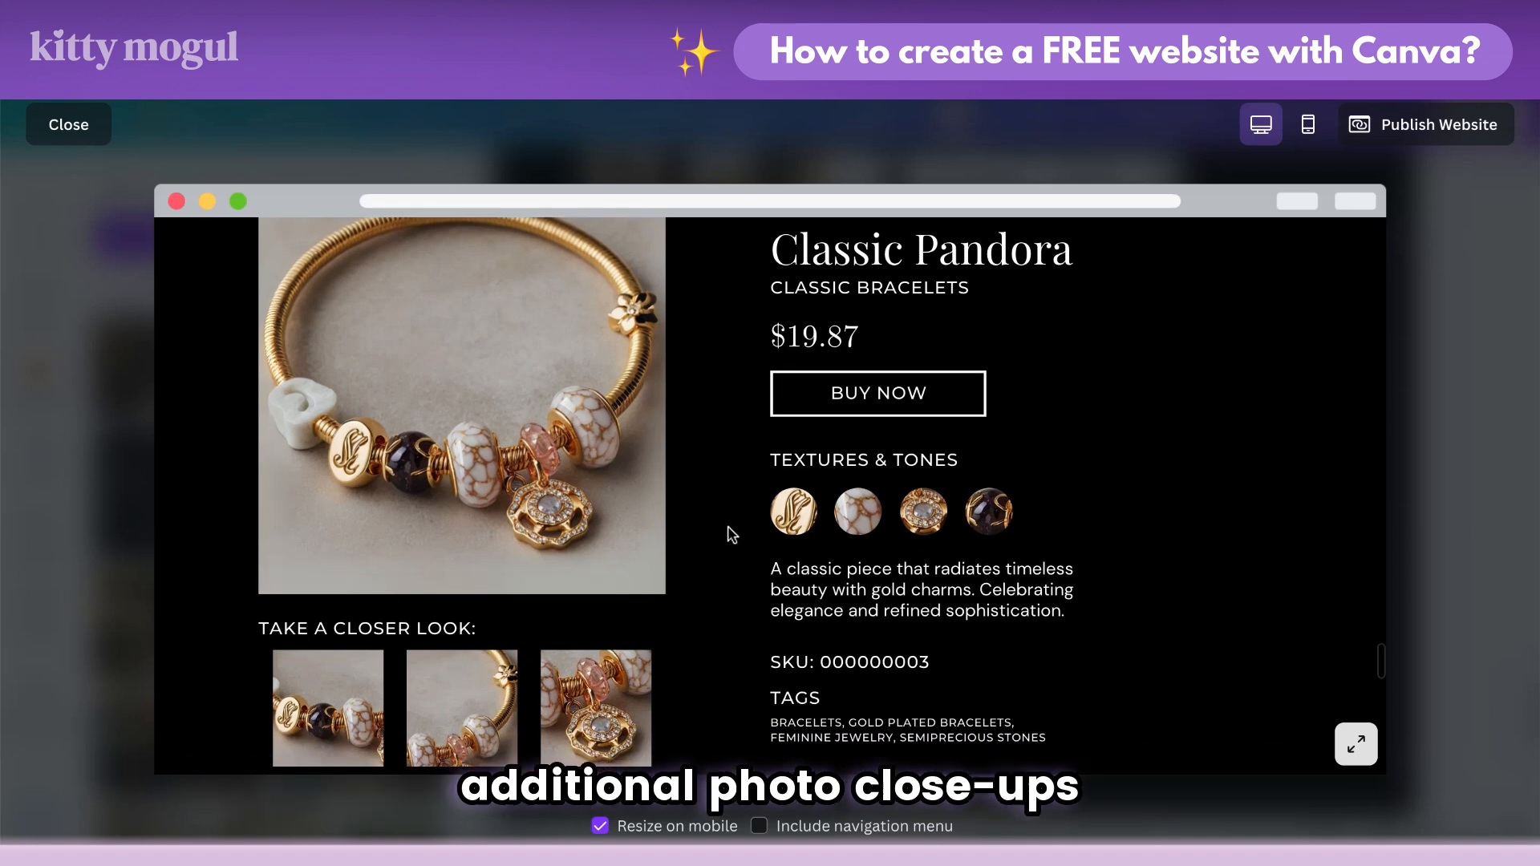
scroll(732, 534, down, 5)
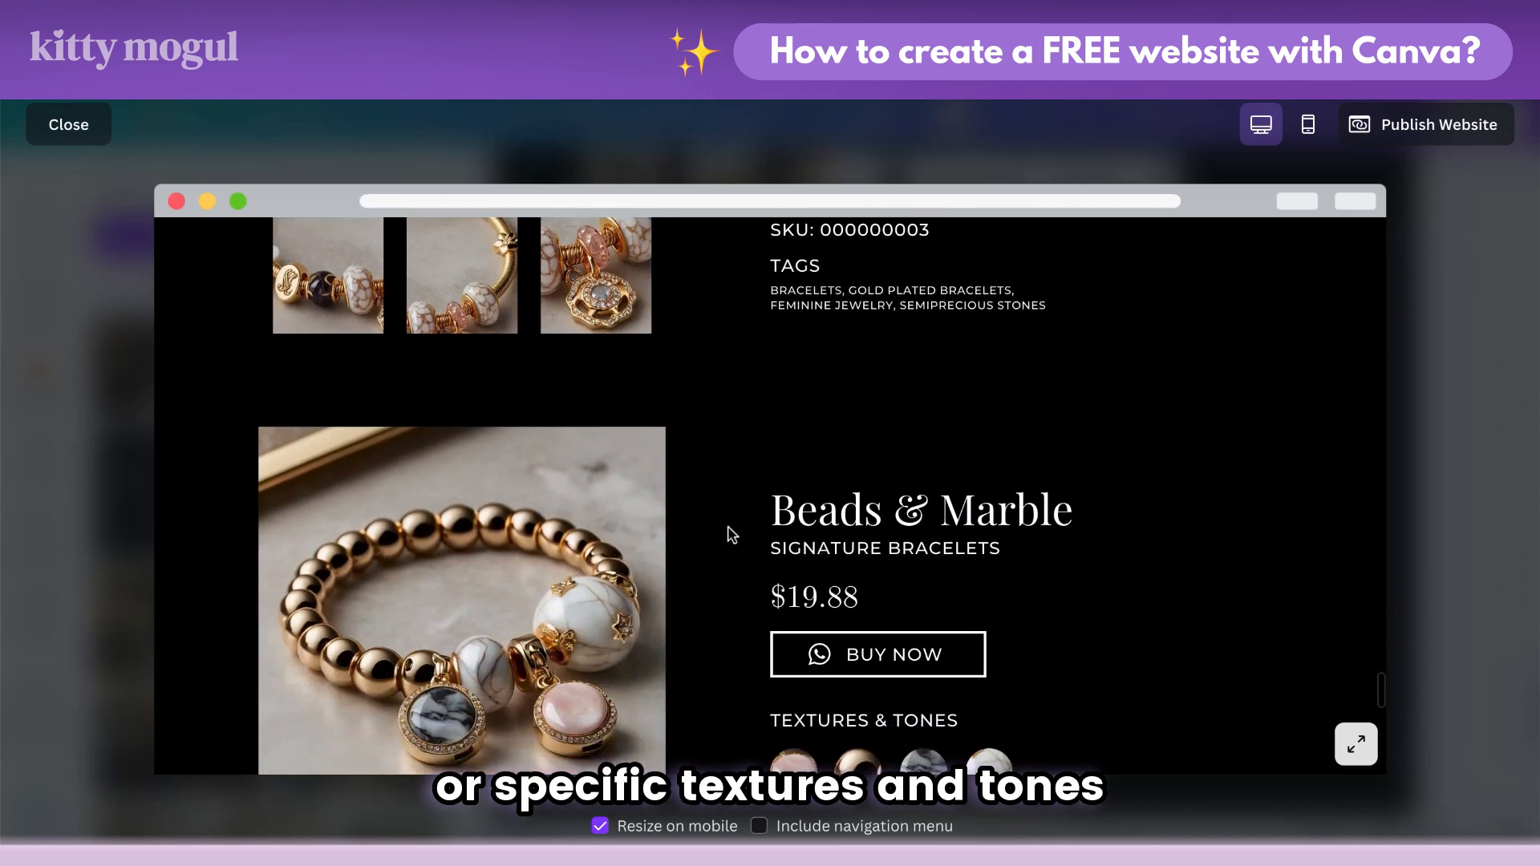
scroll(731, 534, down, 3)
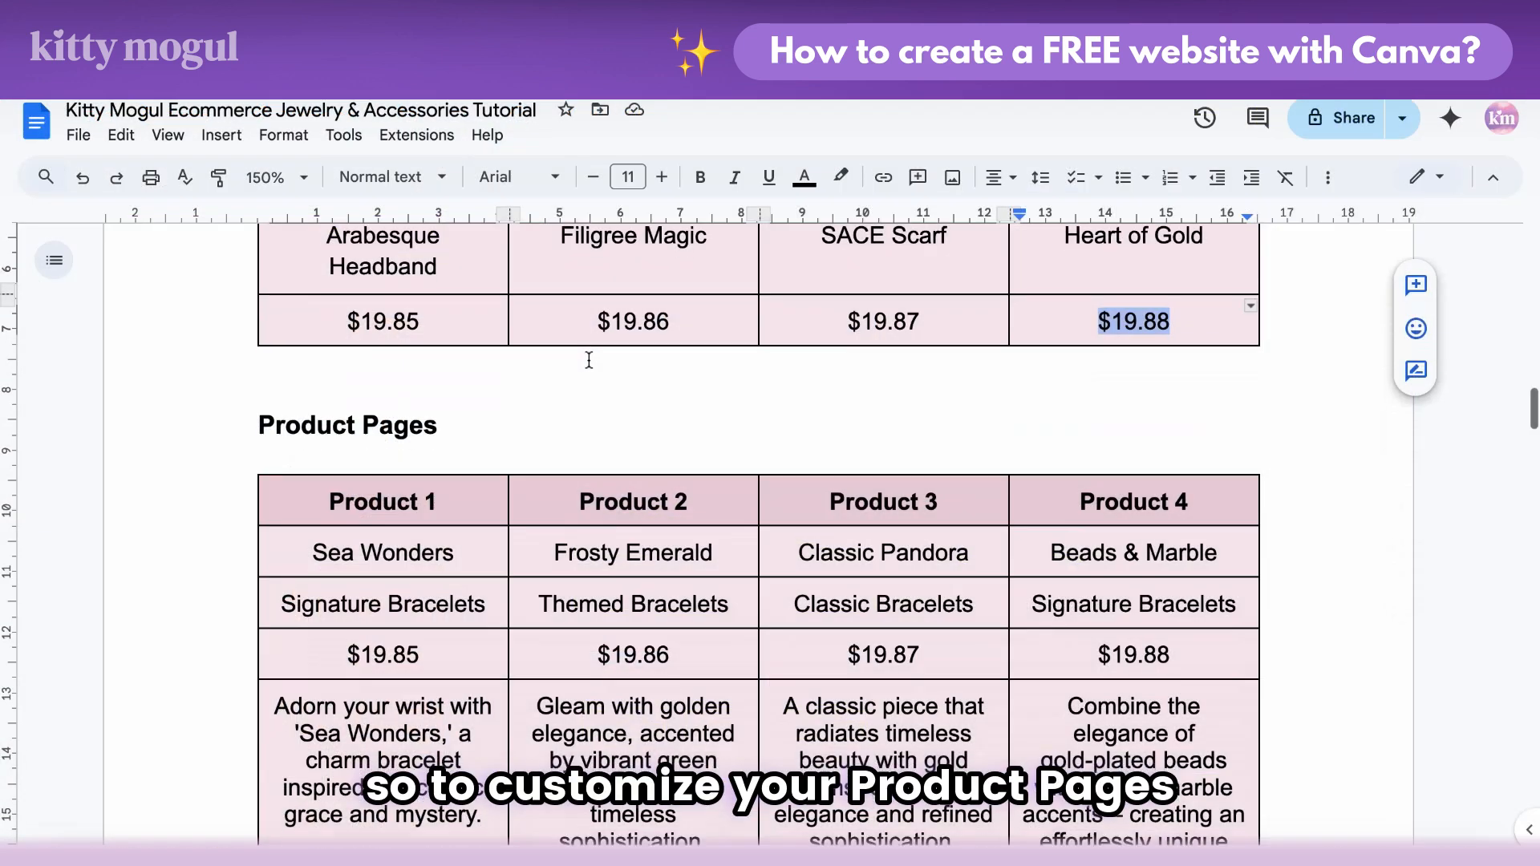
Step: Copy Sea Wonders from the Product Pages table in Google Docs and replace the first product page's name with it in Canva
scroll(589, 360, down, 3)
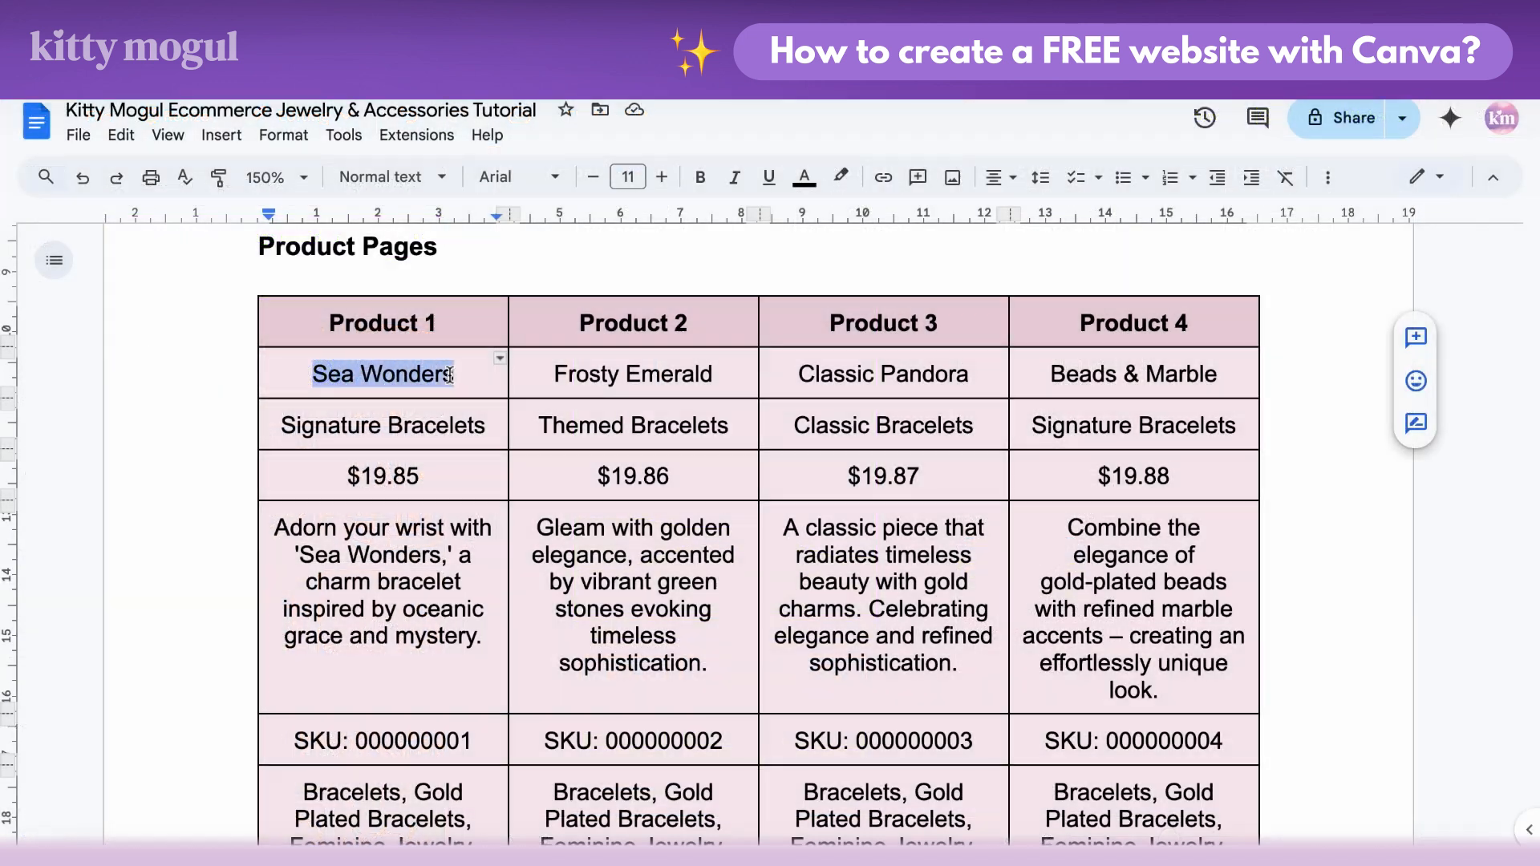
right_click(449, 375)
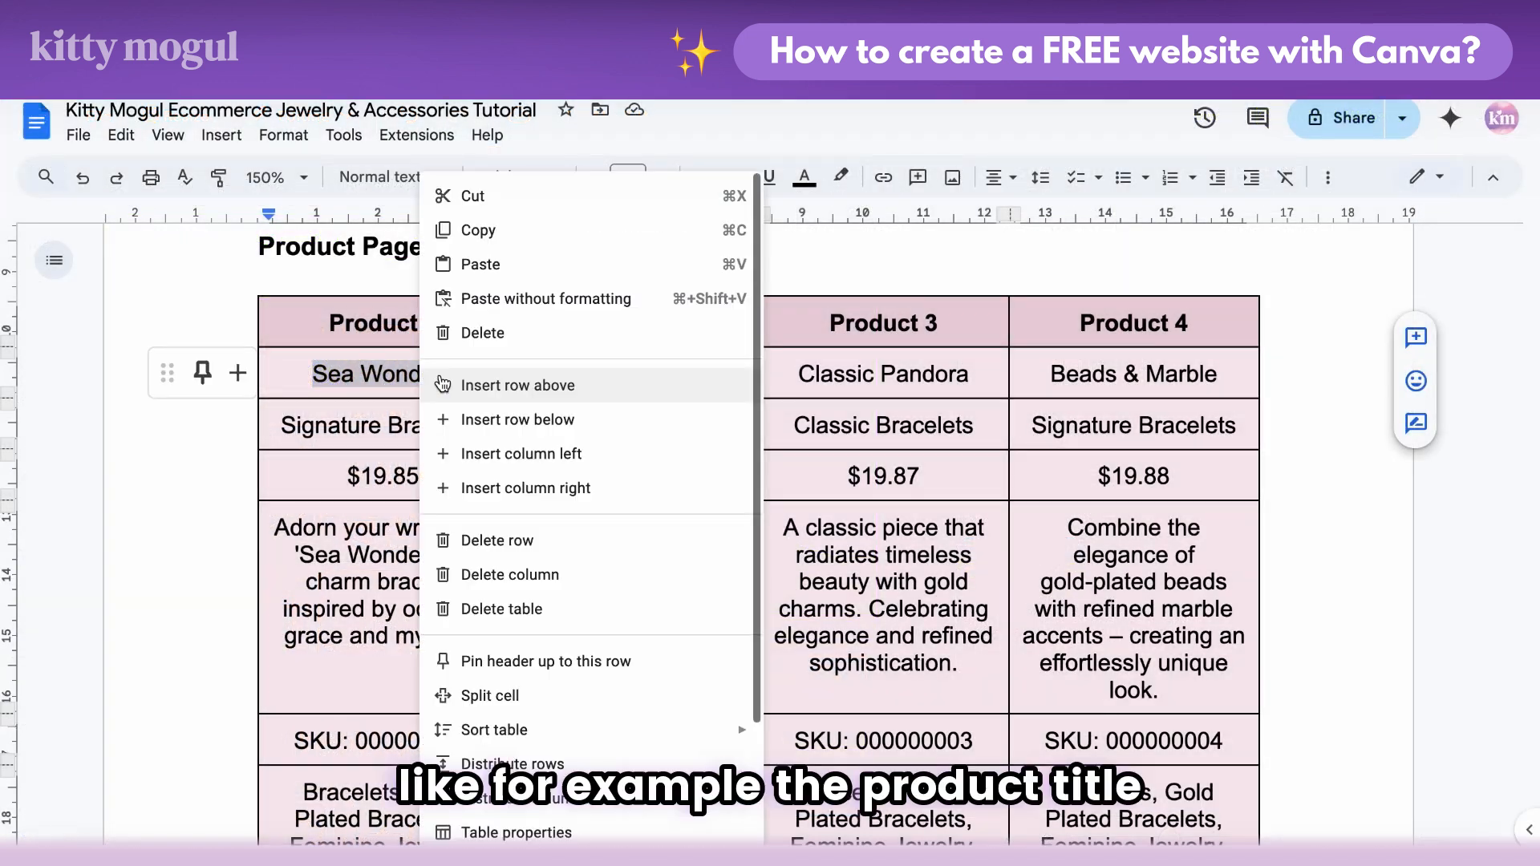
click(465, 227)
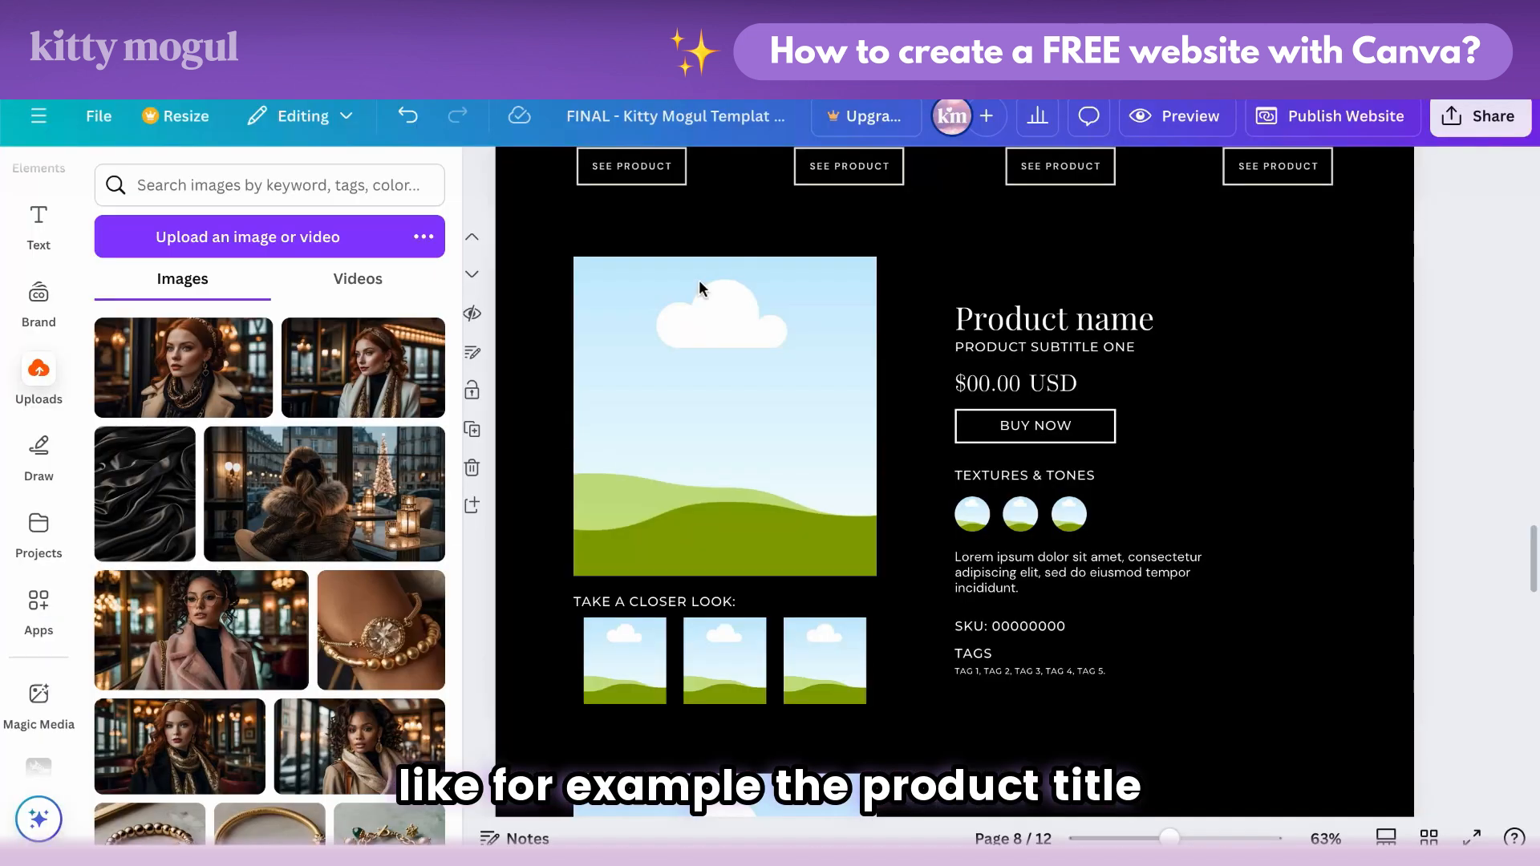
click(1008, 323)
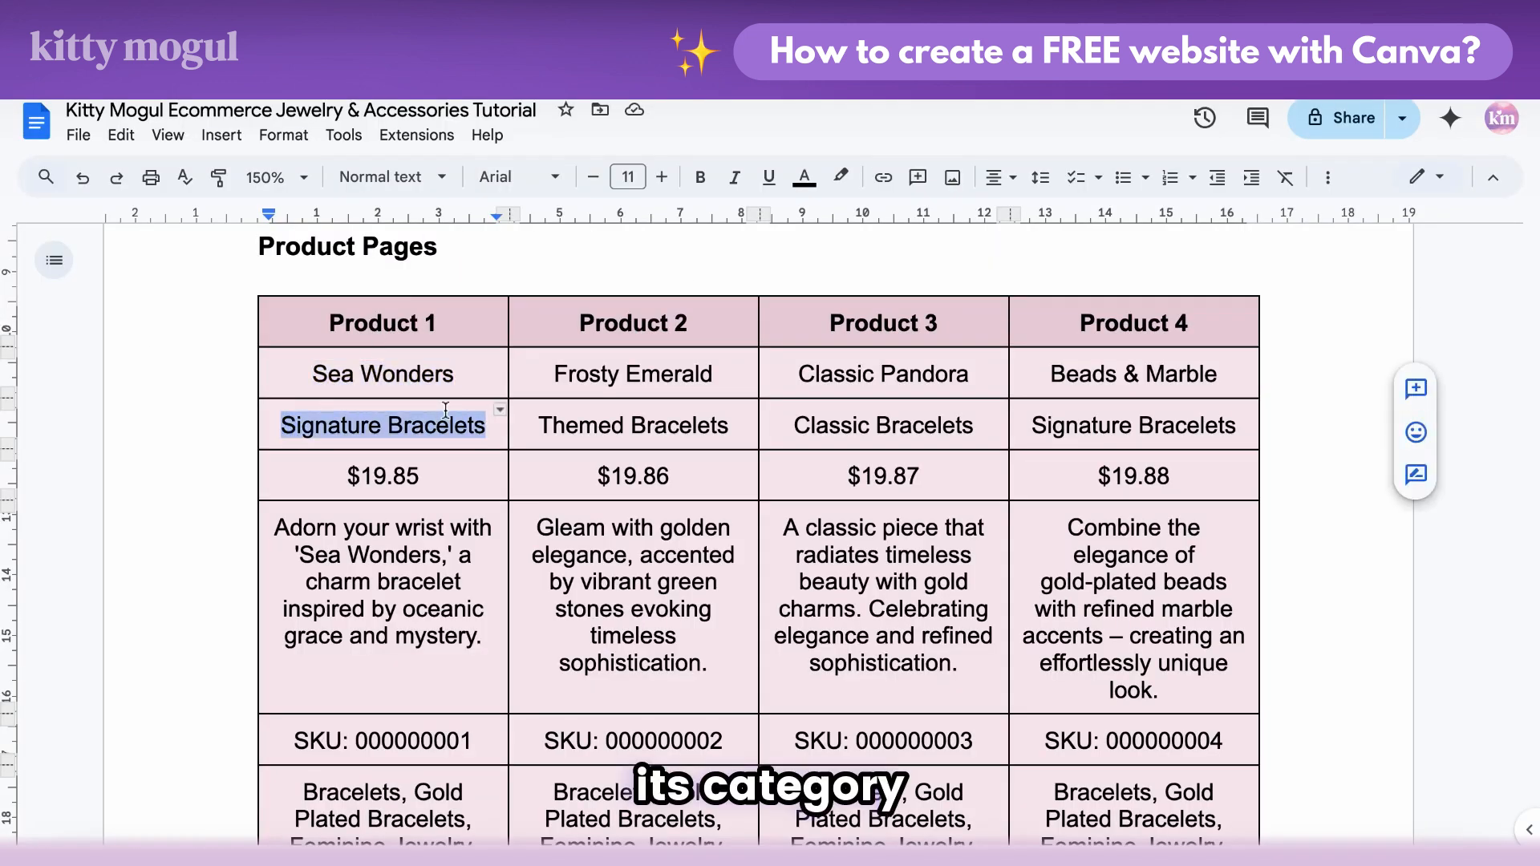
Step: Replace the first product page's subtitle with SIGNATURE BRACELETS and its price with $19.85, using the Google Docs table
right_click(445, 410)
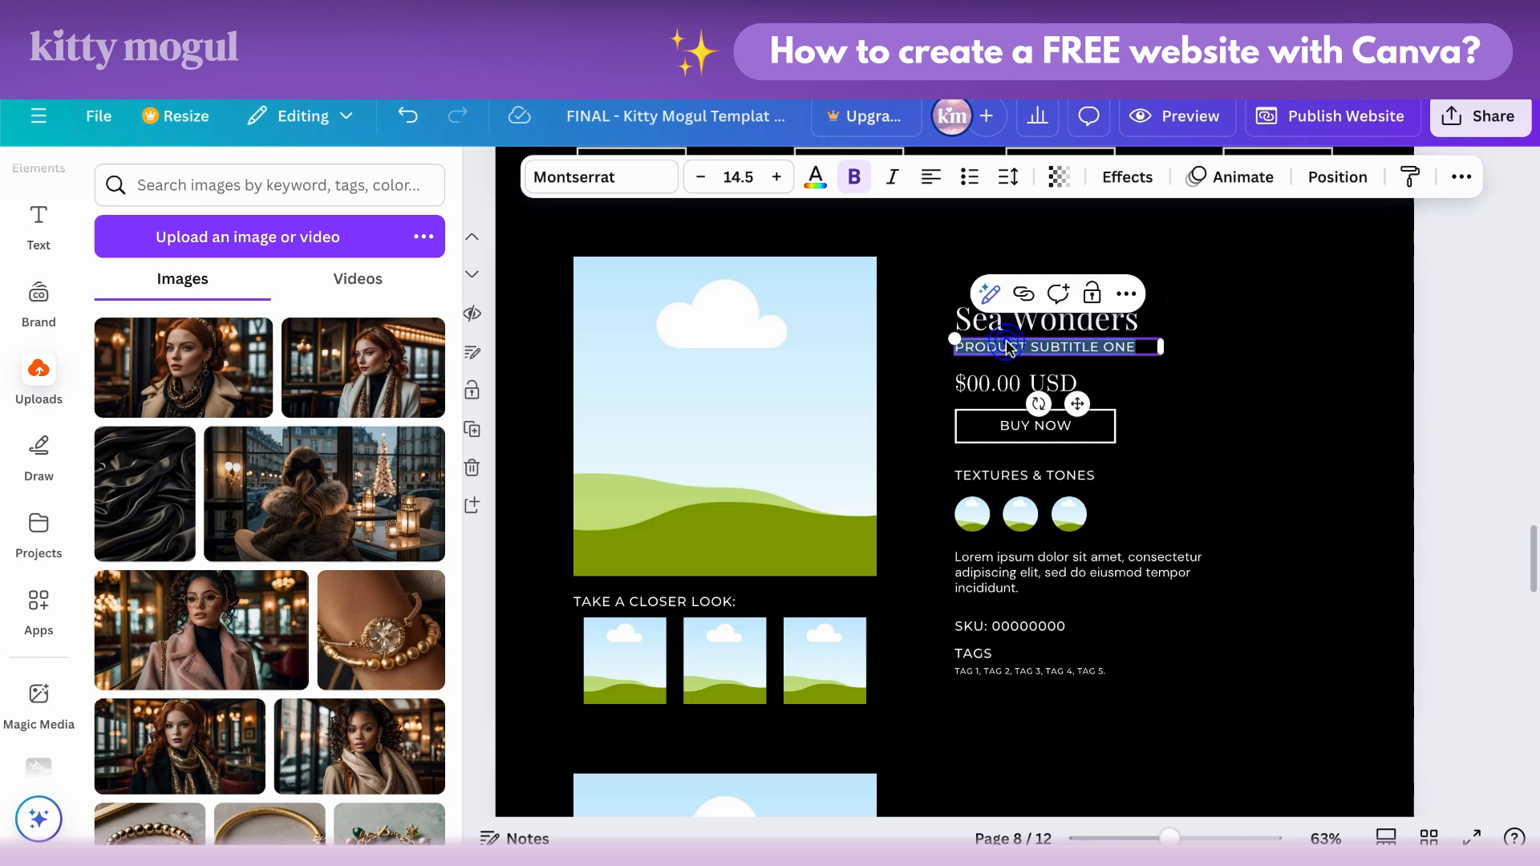
text(SIGNATURE BRACELETS)
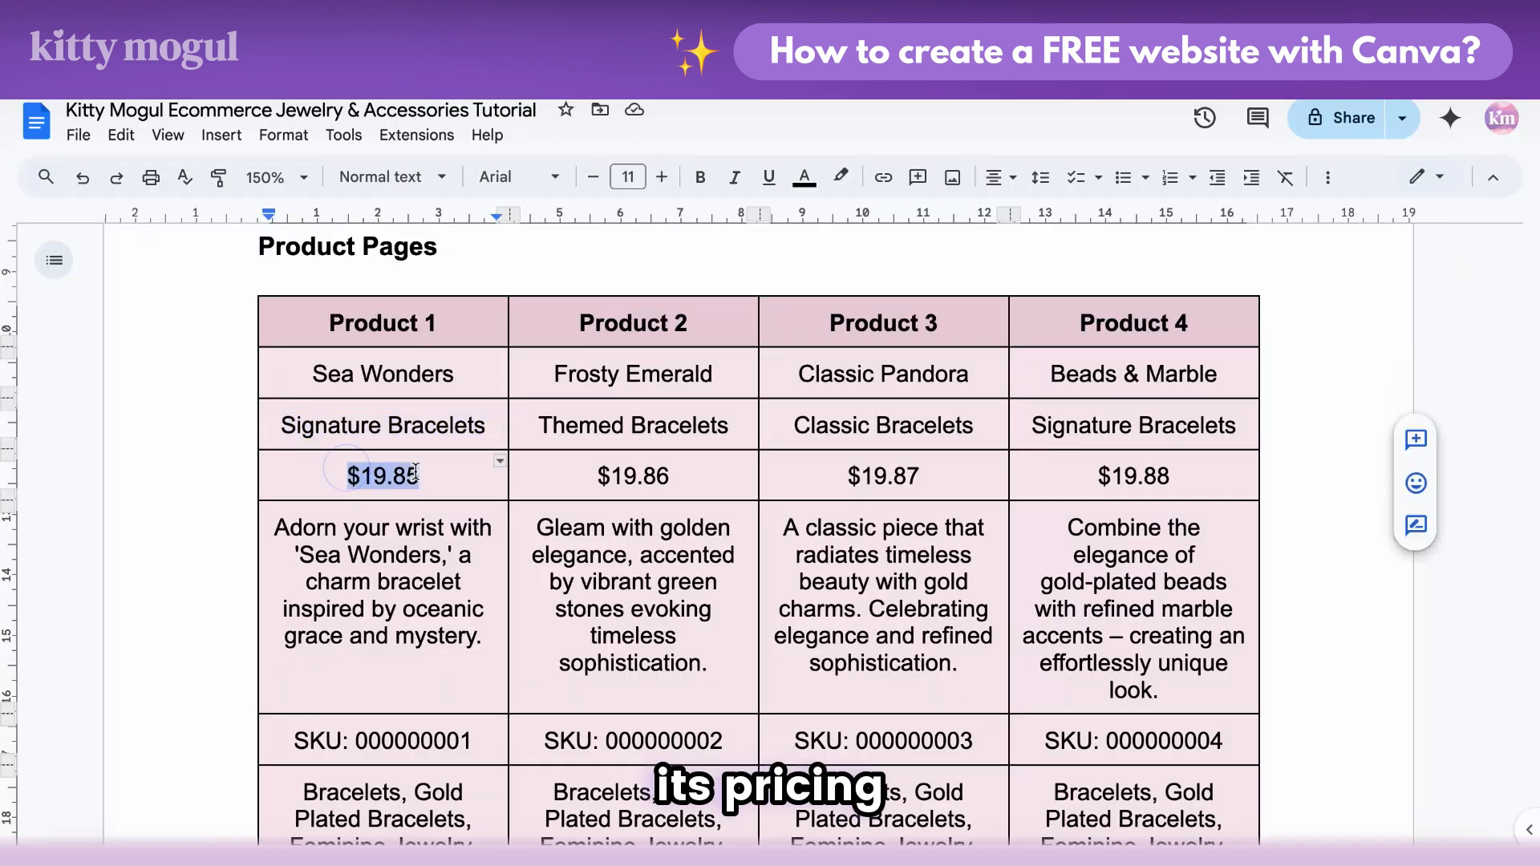
right_click(393, 475)
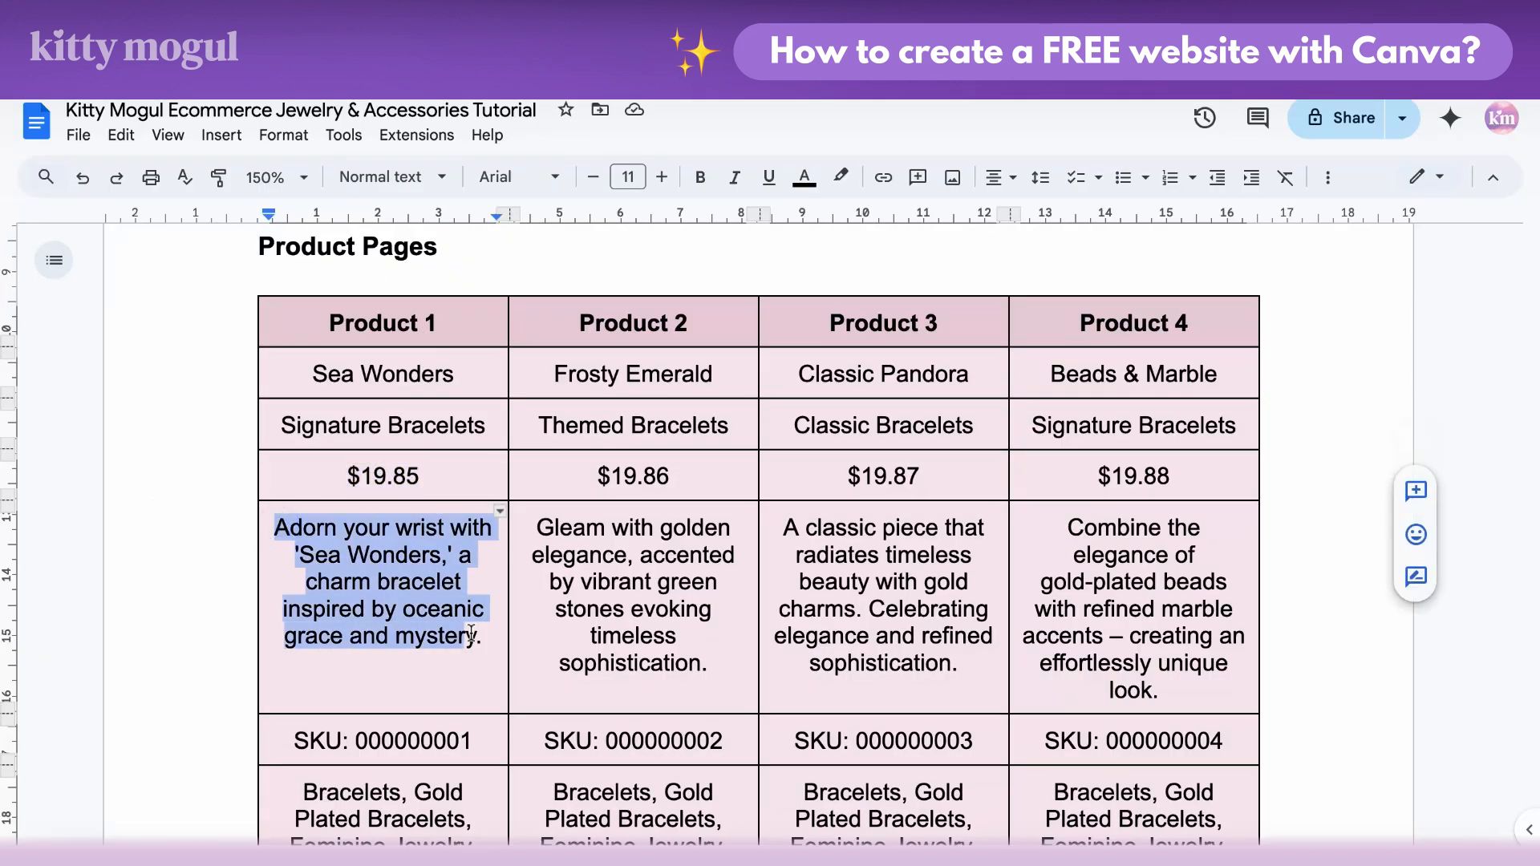
Step: Replace the placeholder description with the Sea Wonders text from the Google Docs table, beginning "Adorn your wrist with 'Sea Wonders,' a charm bracelet"
right_click(472, 633)
click(461, 227)
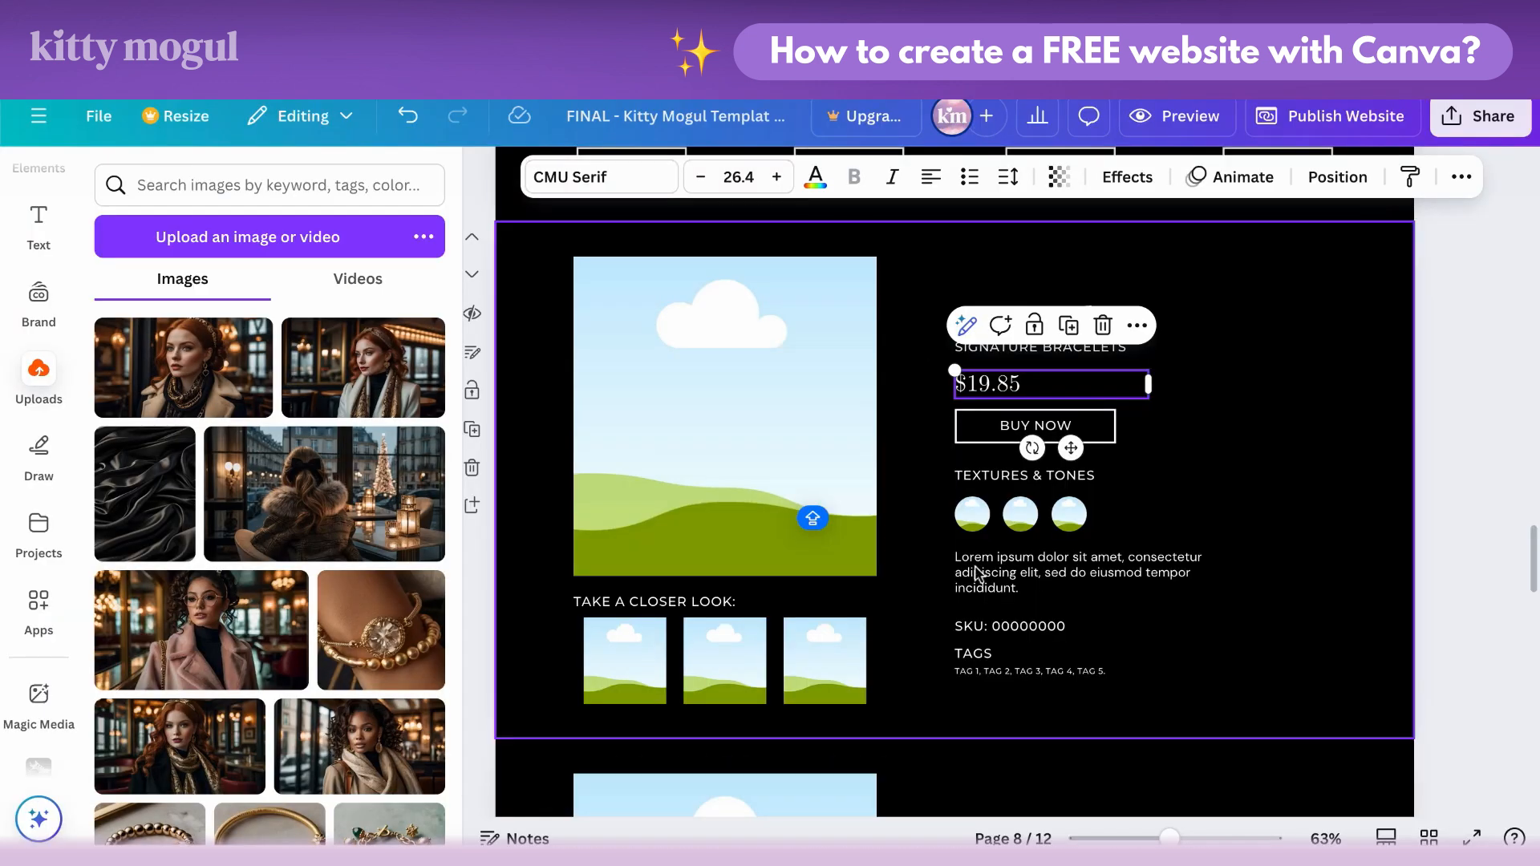
triple_click(977, 572)
right_click(972, 576)
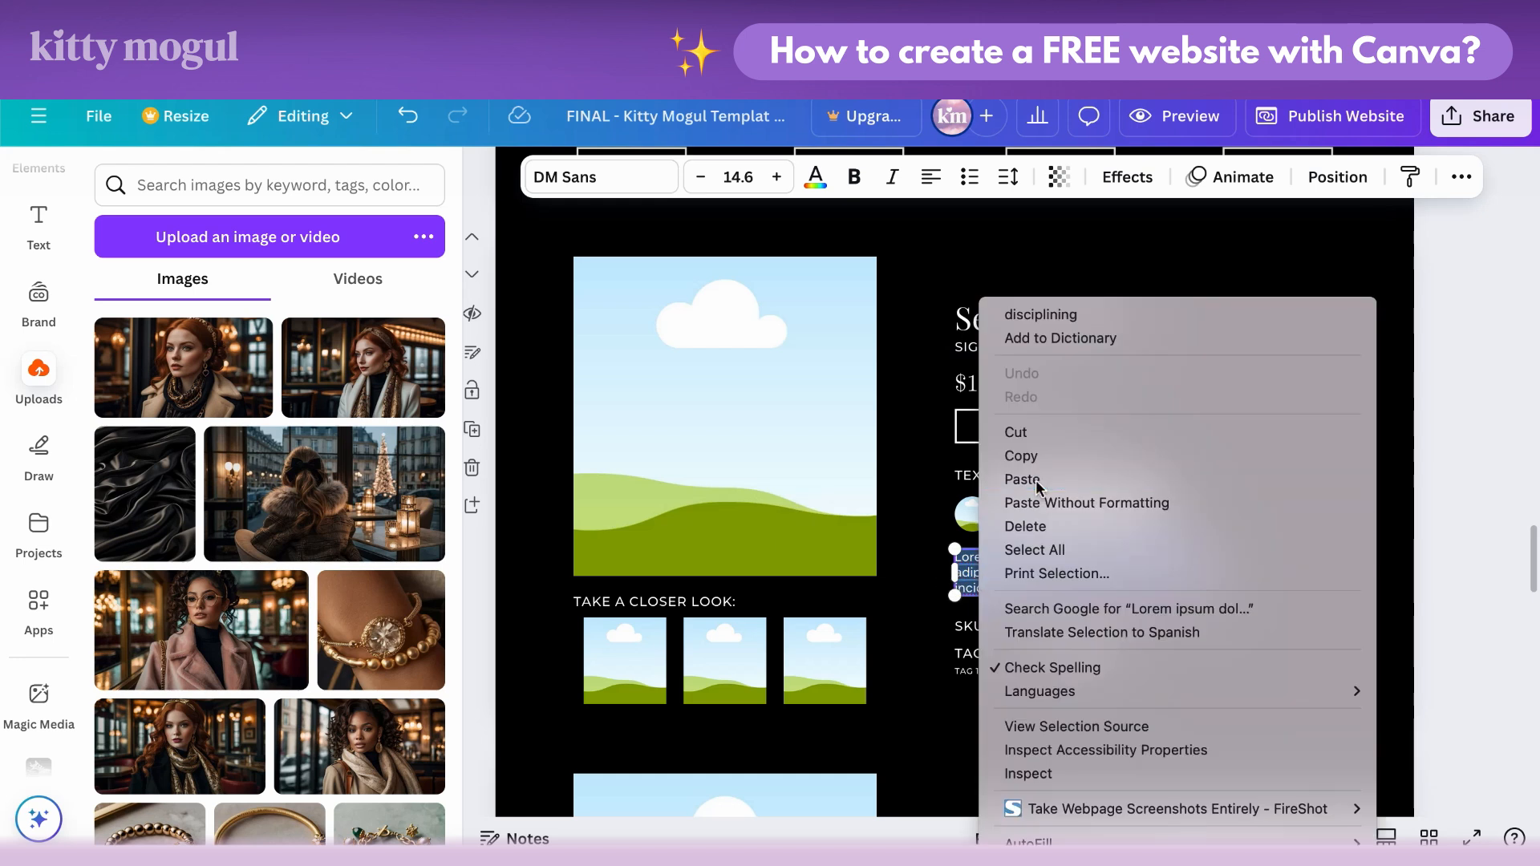
click(1036, 475)
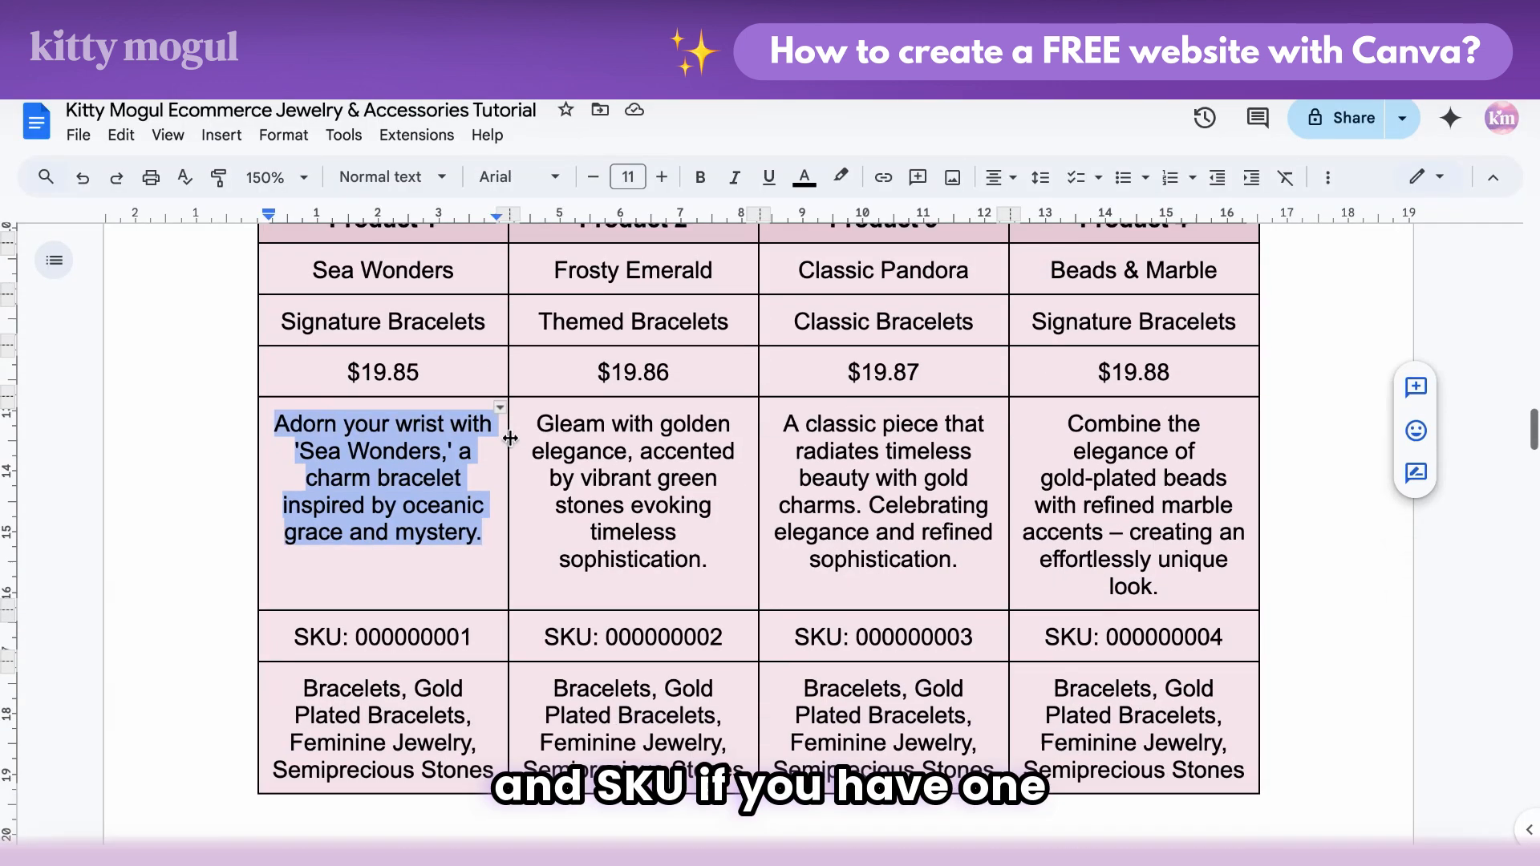
Step: Copy the Product 1 SKU from the Google Docs table and replace the placeholder in Canva with SKU: 000000001
scroll(511, 438, down, 1)
drag(482, 599, 276, 599)
key(super+c)
right_click(277, 599)
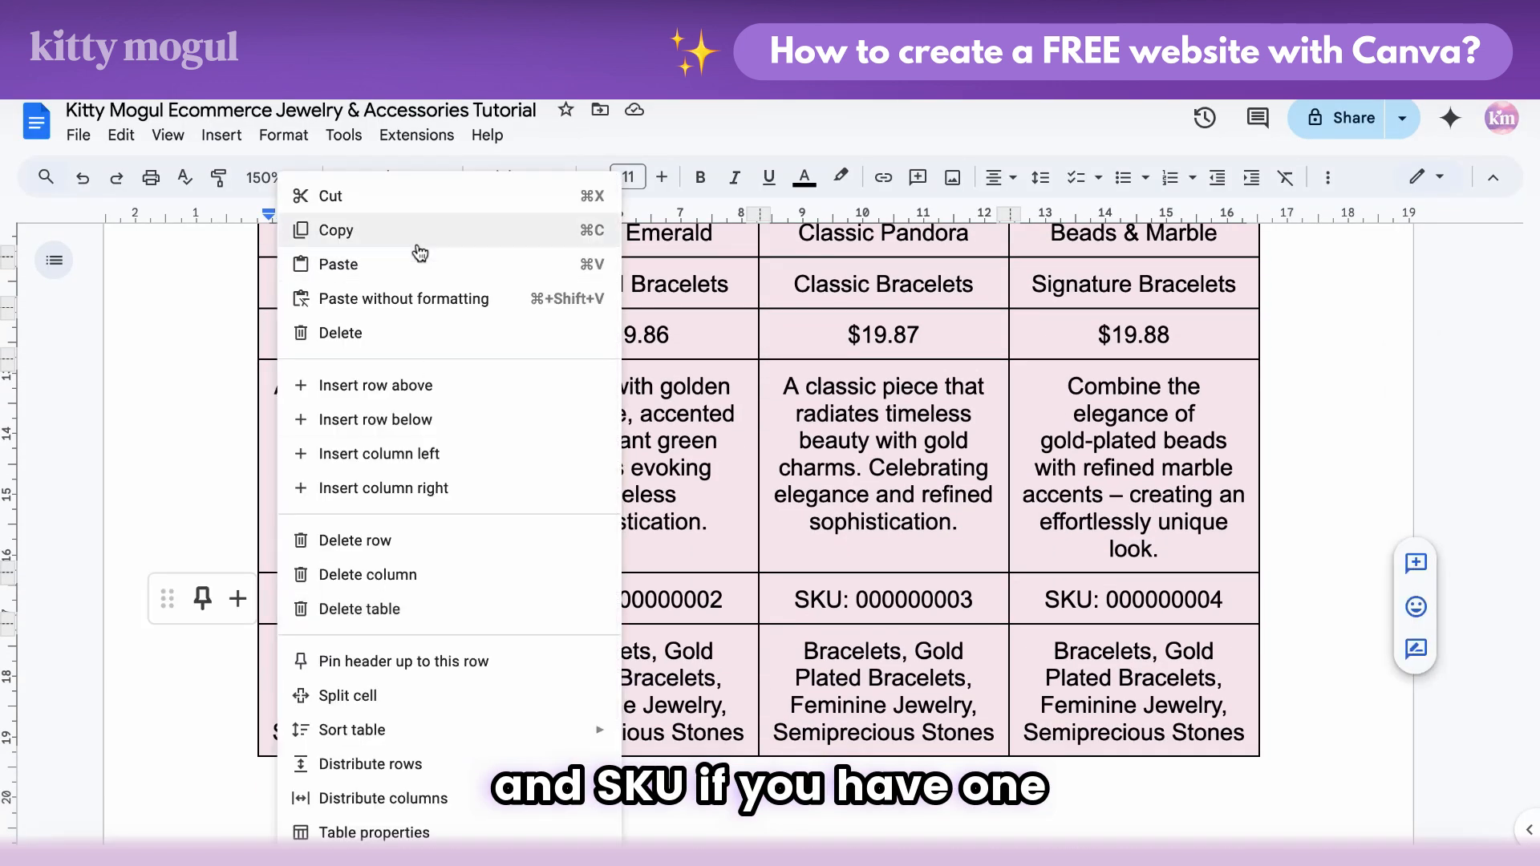
click(401, 227)
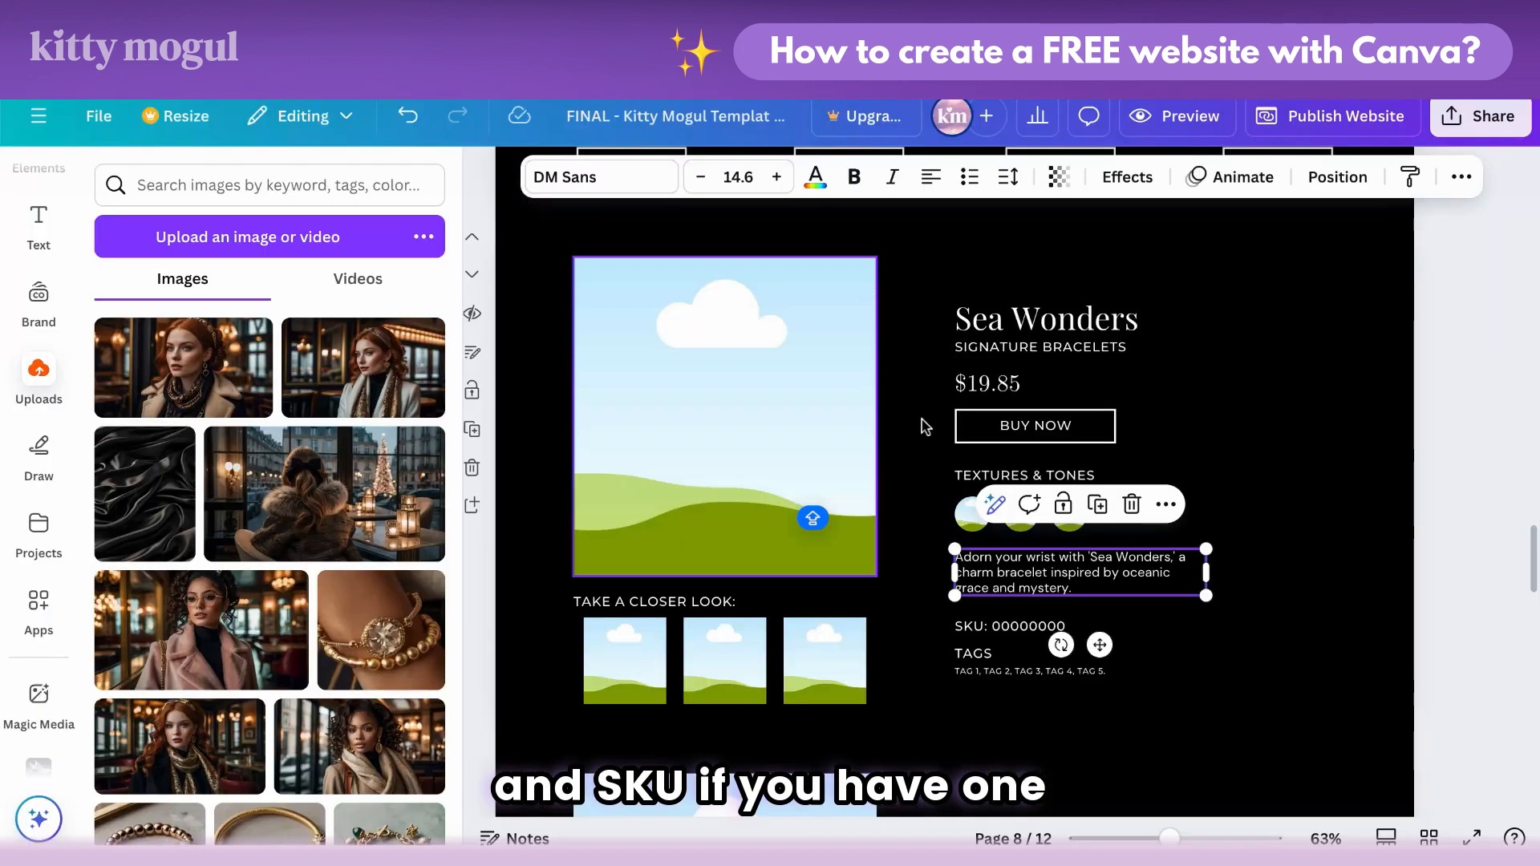
triple_click(985, 628)
right_click(985, 631)
click(1043, 475)
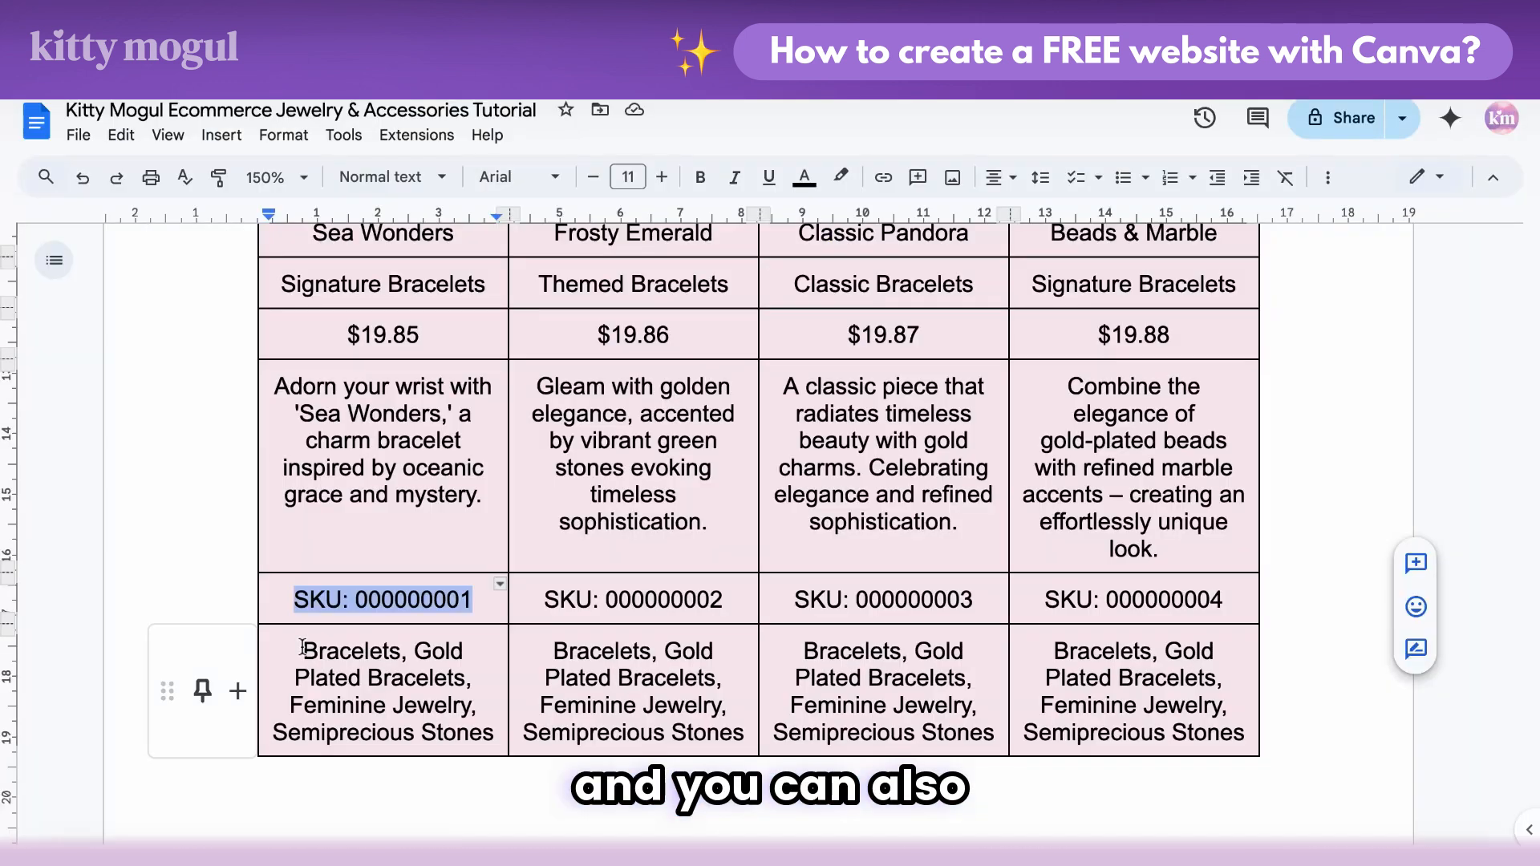
Step: Replace the placeholder tags with Bracelets, Gold Plated Bracelets, Feminine Jewelry, Semiprecious Stones from the Google Docs table and widen the text to two lines
triple_click(430, 683)
right_click(431, 683)
click(449, 212)
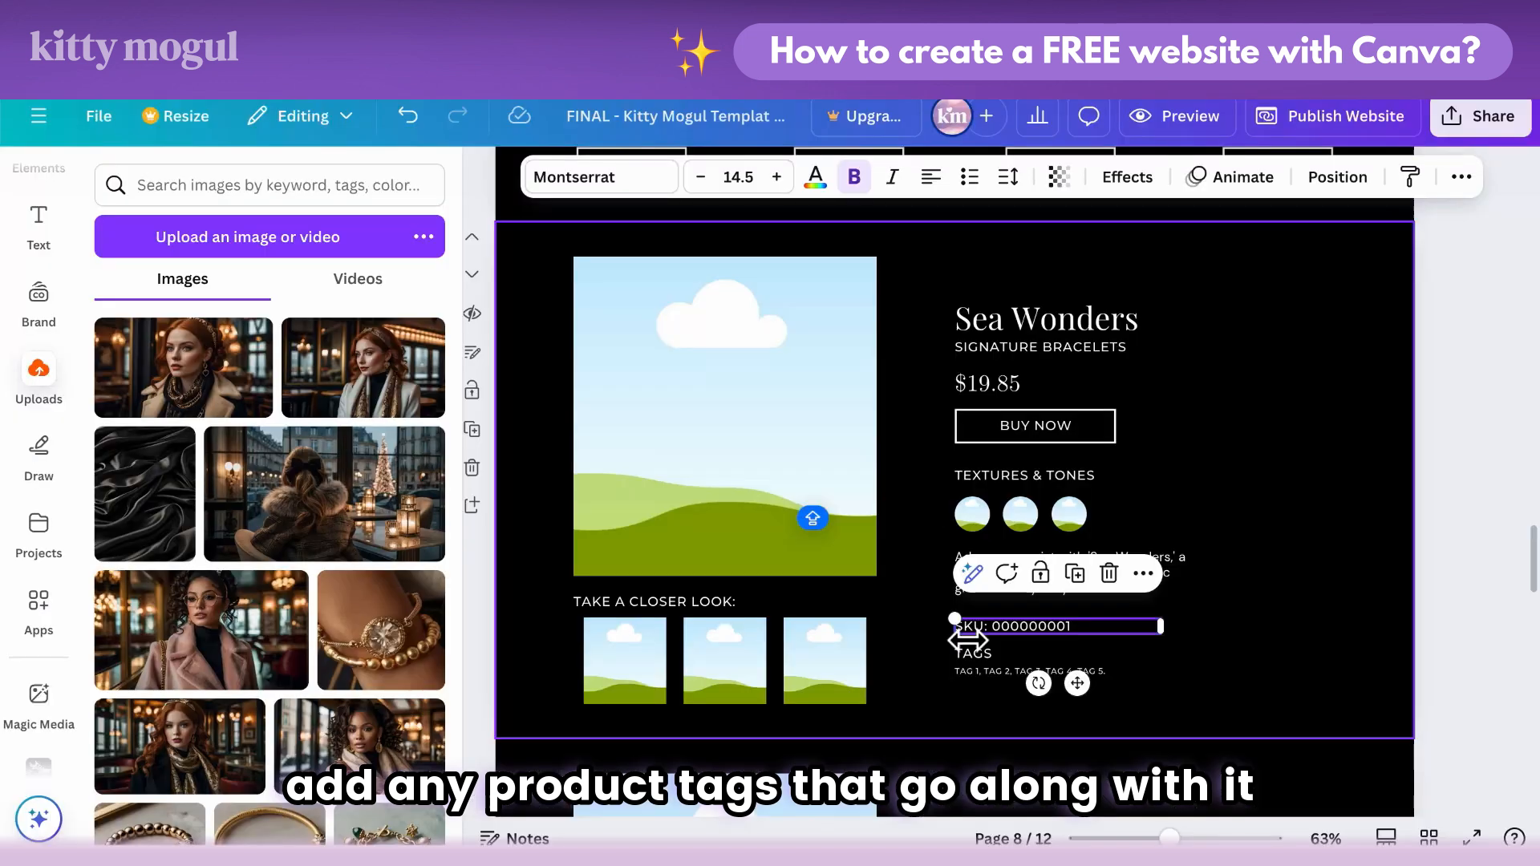
triple_click(985, 672)
right_click(986, 676)
click(1035, 456)
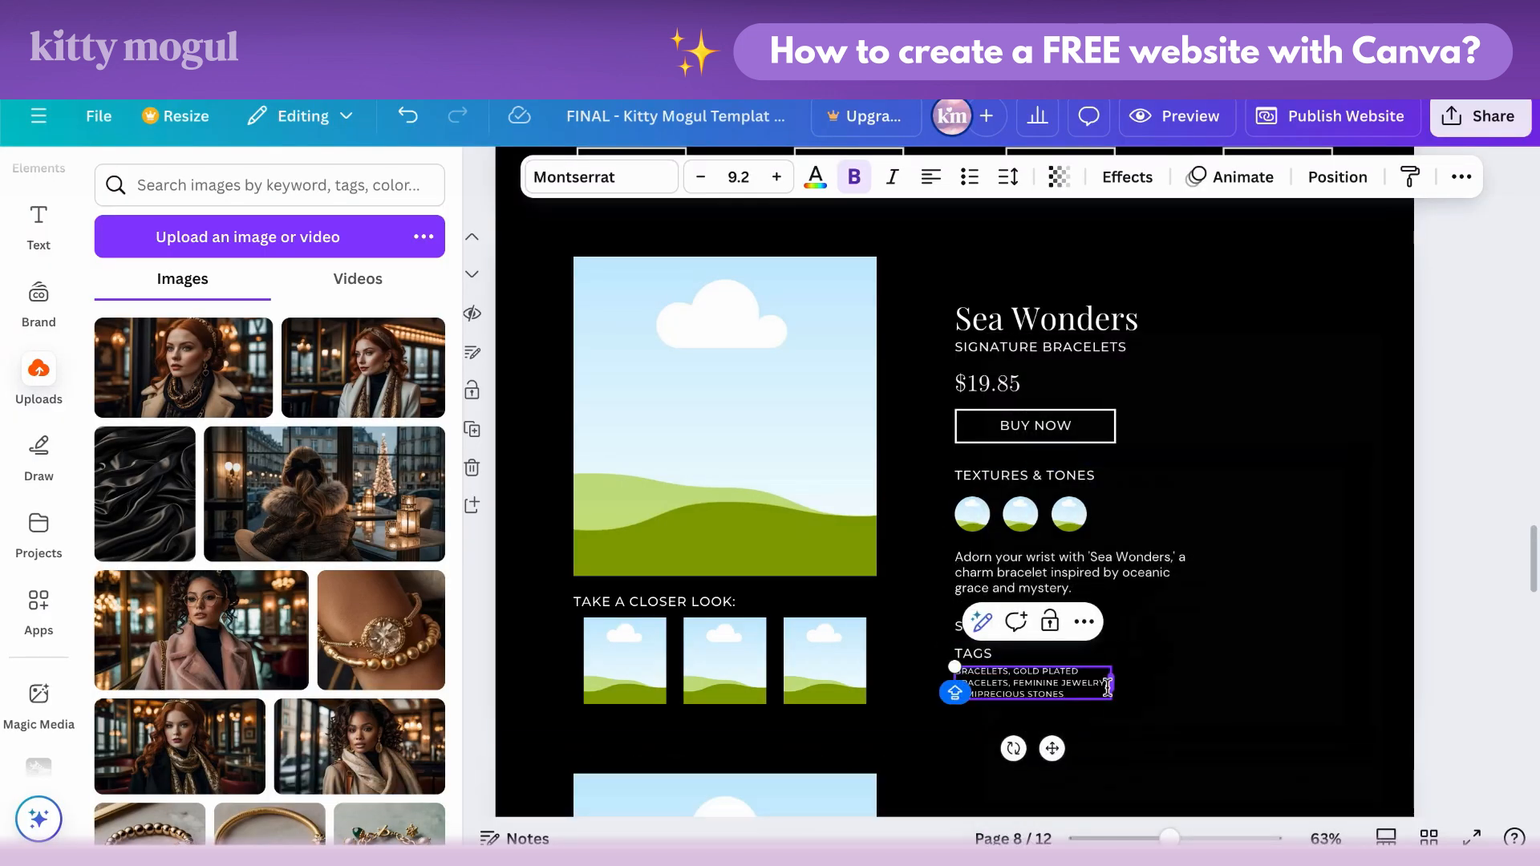
click(1238, 638)
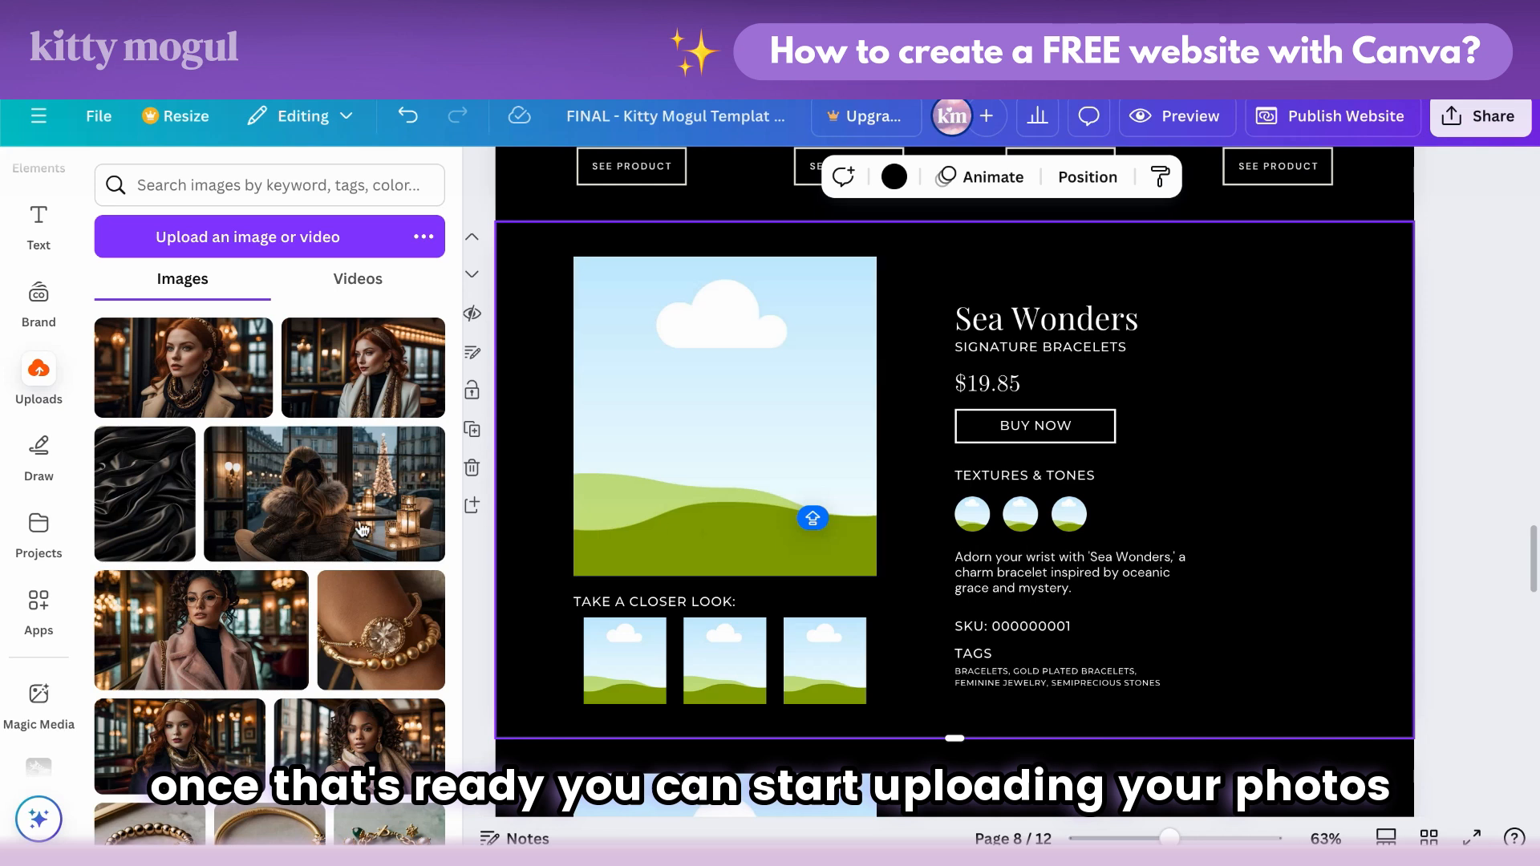
Step: Place the uploaded photo of the pearl and starfish charm bracelet in the large frame of the Sea Wonders product page
scroll(361, 530, down, 5)
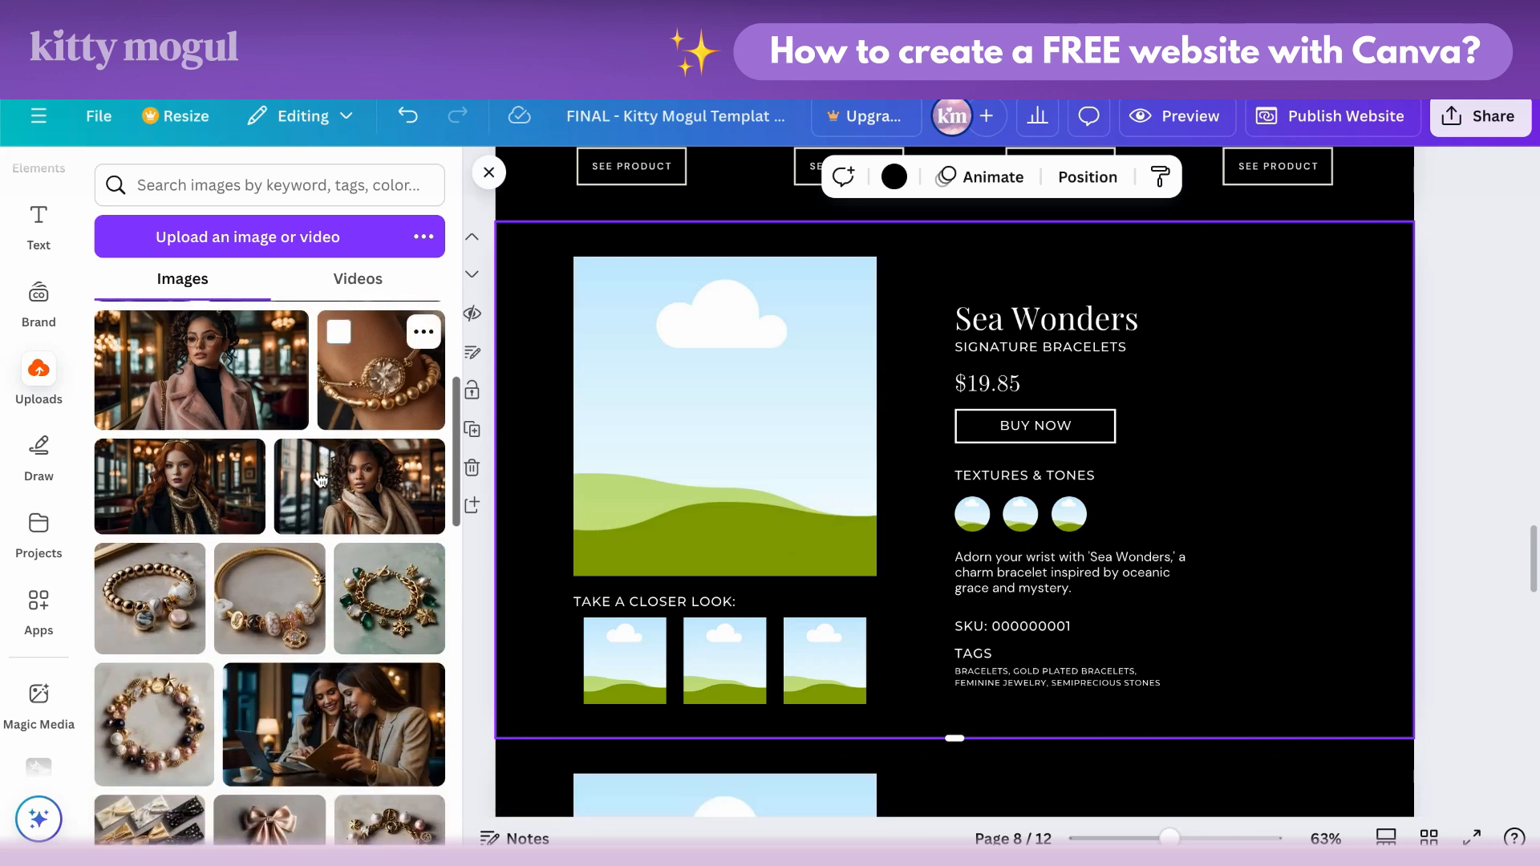
drag(158, 703, 699, 474)
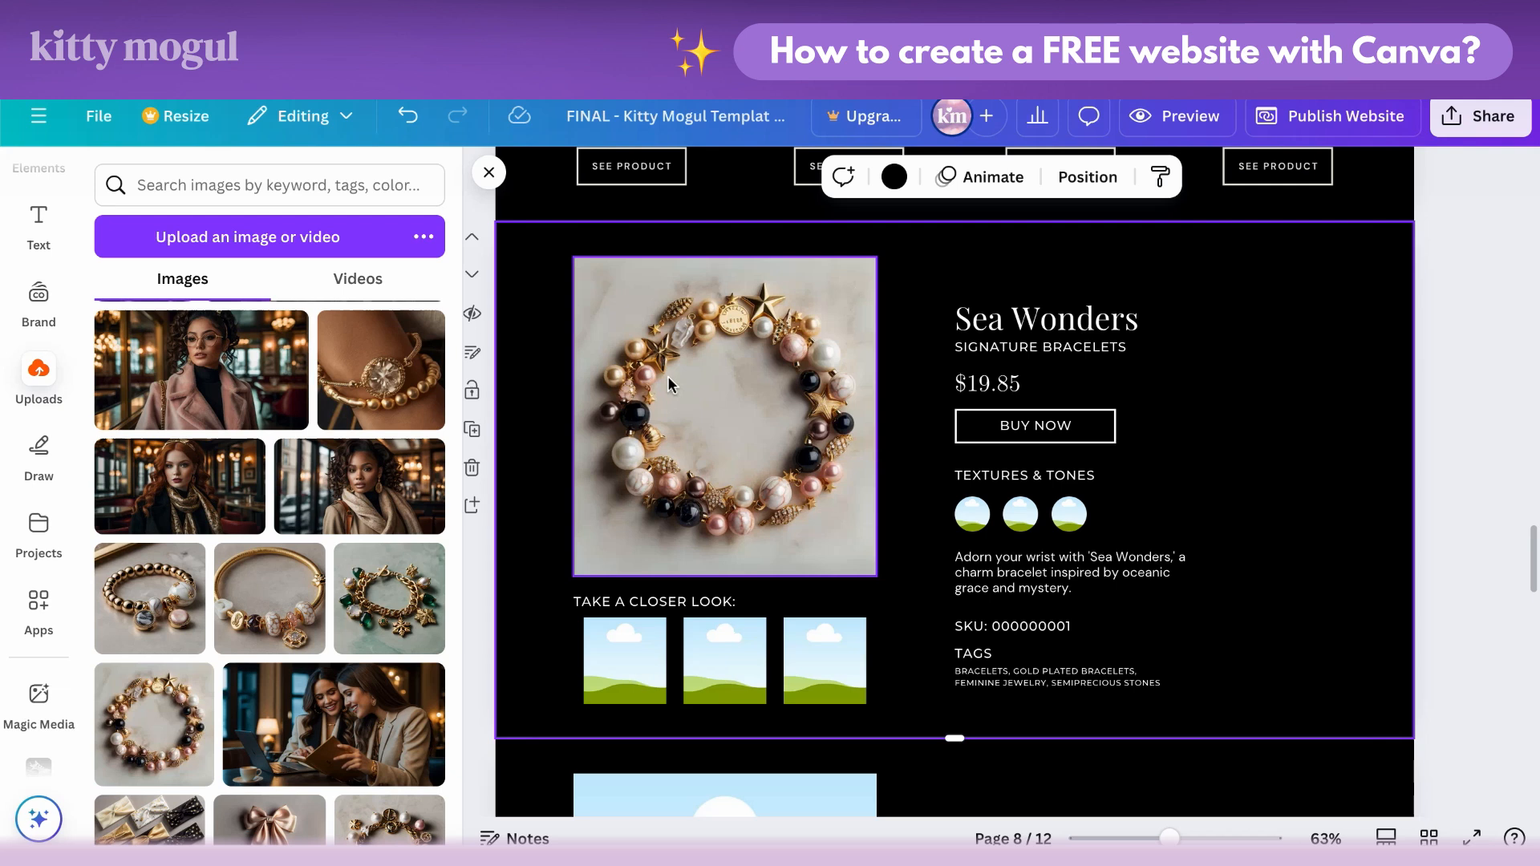
Step: Fill the first "Take a closer look" frame with the Sea Wonders bracelet photo, enlarged to show a close-up of its beads
drag(188, 694, 642, 662)
double_click(684, 650)
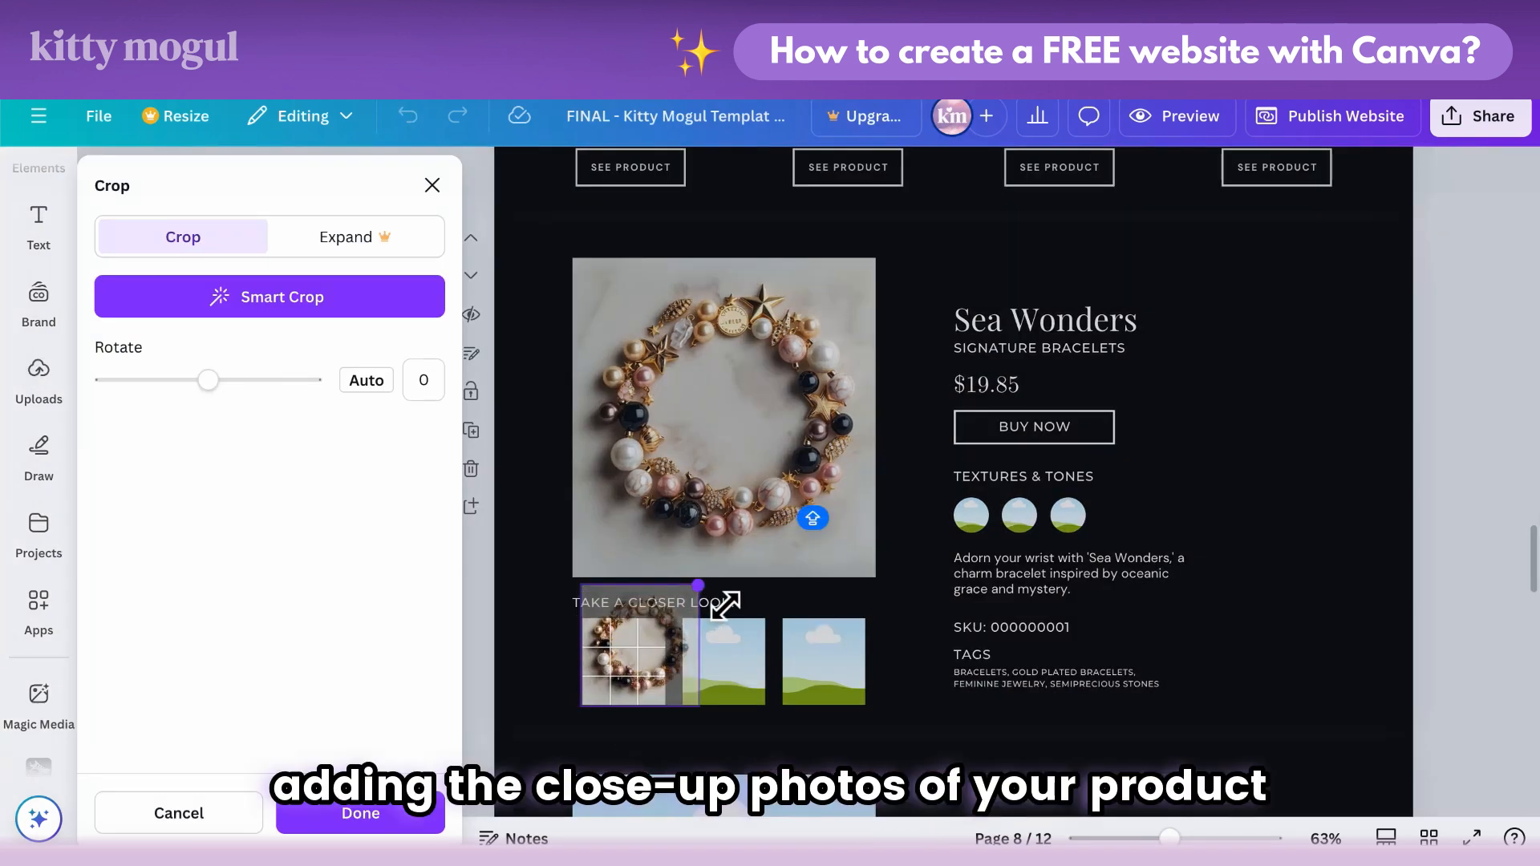
click(569, 656)
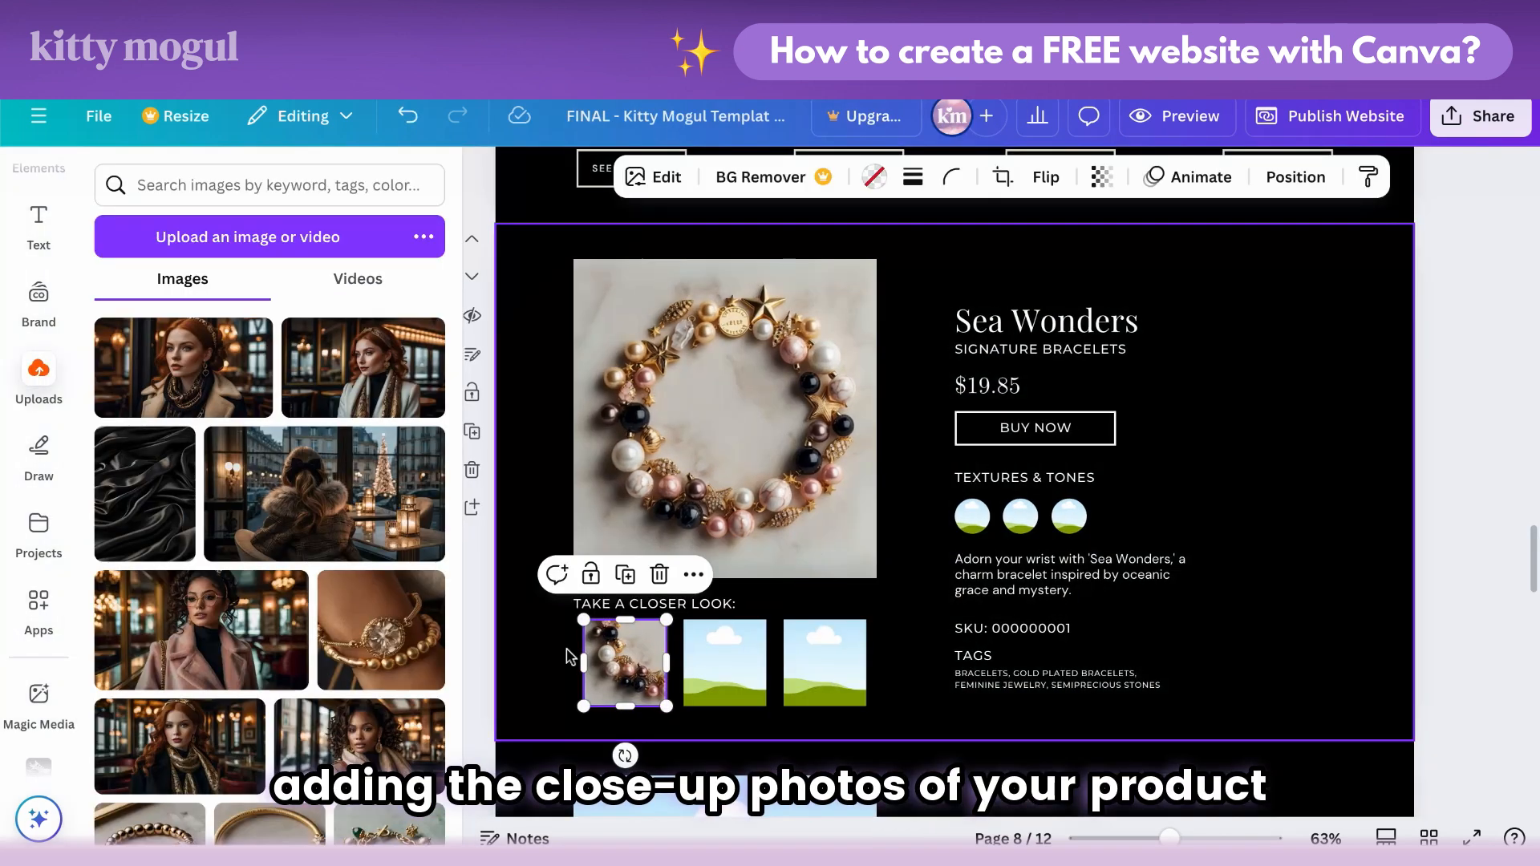
Step: Fill the second "Take a closer look" frame with the same bracelet photo, enlarged and cropped to the arc with the coin charm and star
scroll(182, 756, down, 5)
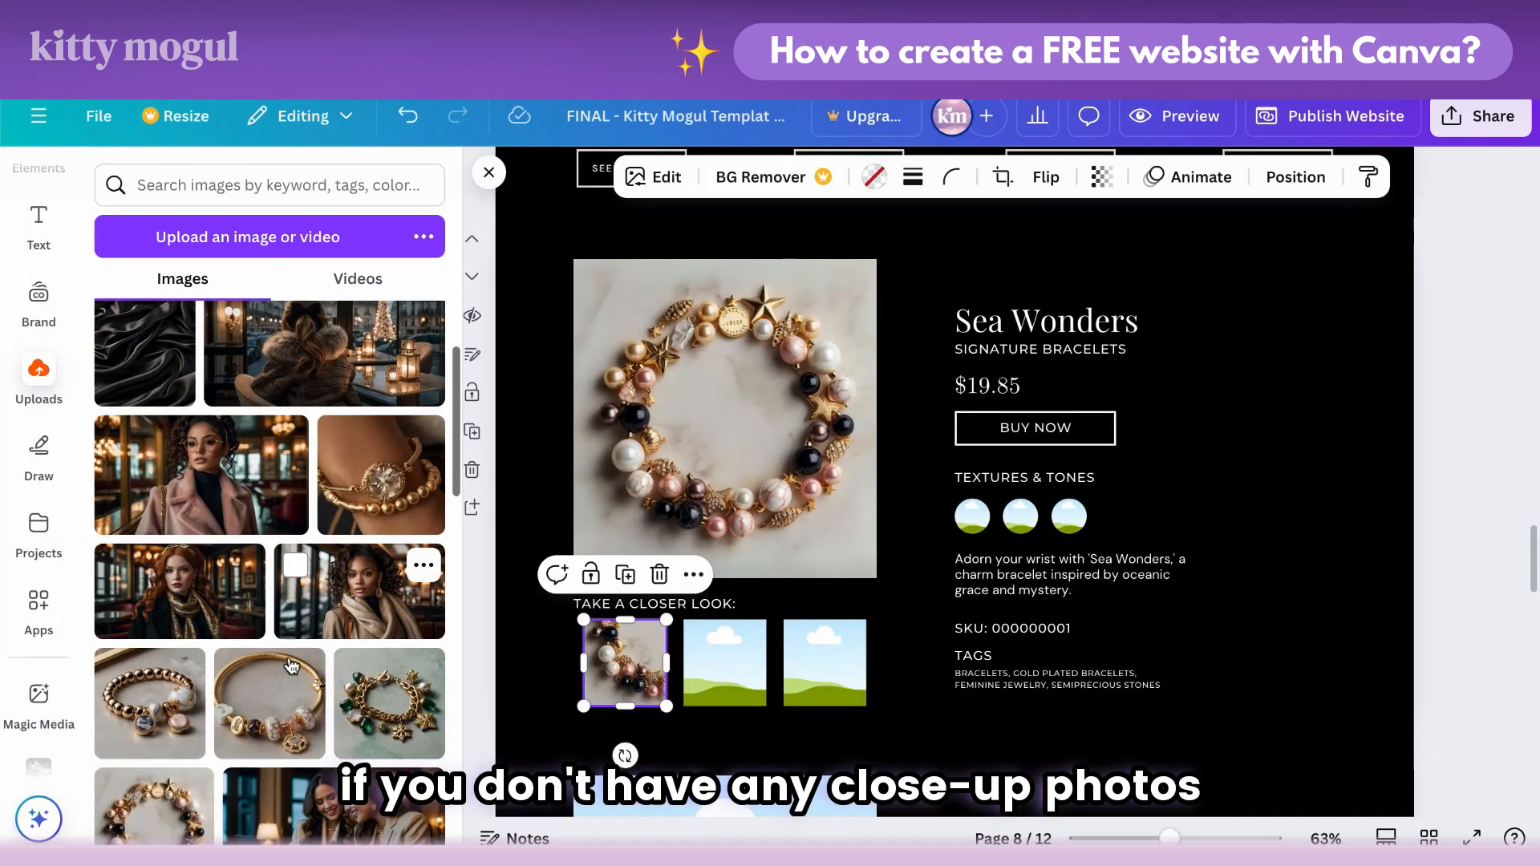
drag(144, 763, 726, 666)
double_click(726, 662)
drag(805, 579, 770, 633)
click(942, 547)
Step: Fill the third "Take a closer look" frame with the bracelet photo cropped to its upper-left beads, and refine the first frame's crop around the lower-left beads
scroll(270, 642, down, 3)
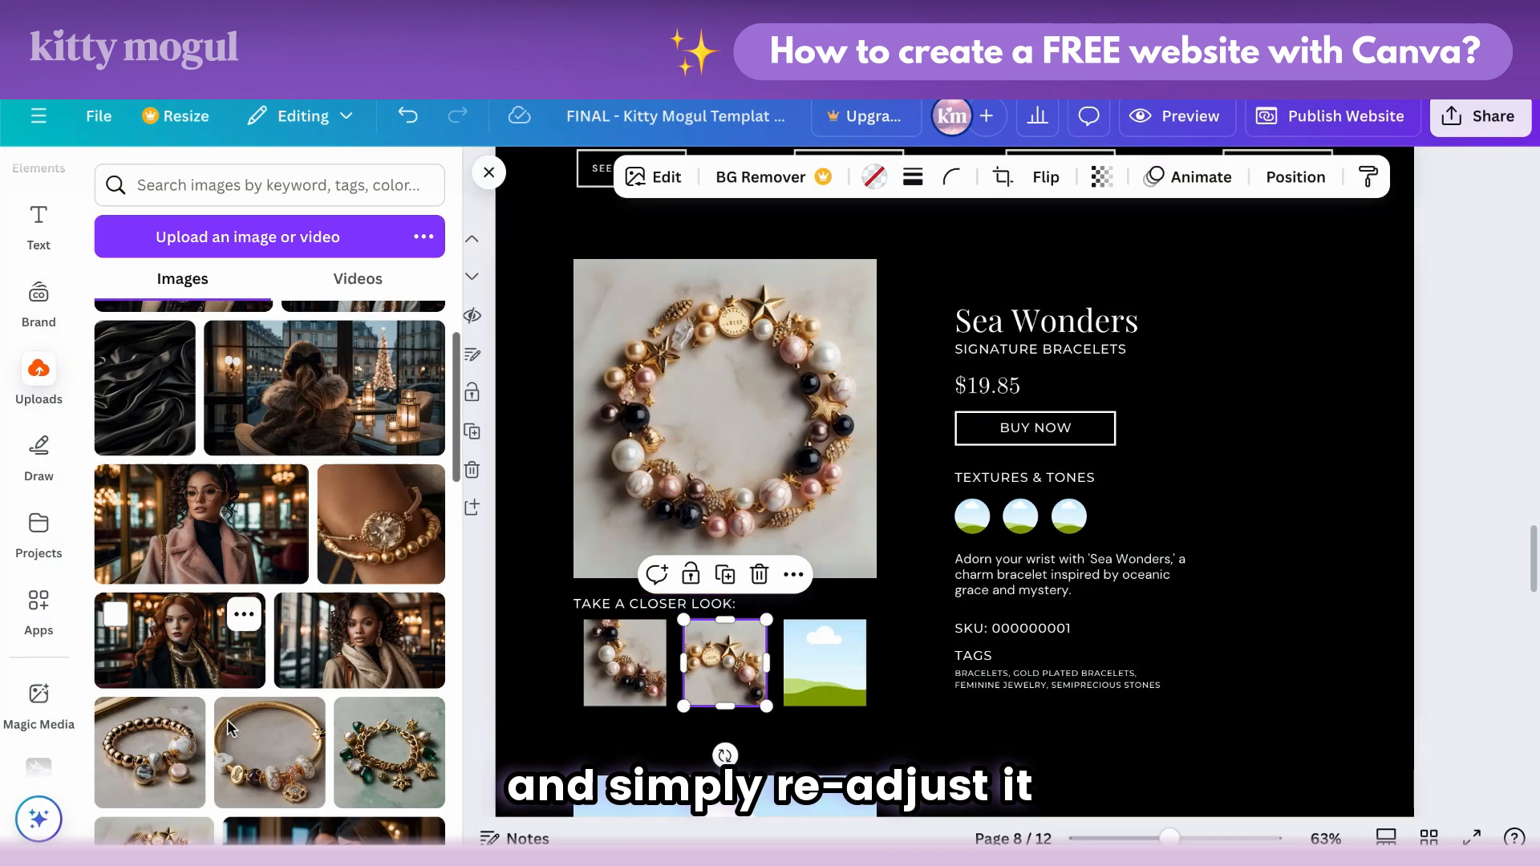
drag(153, 774, 812, 653)
double_click(812, 654)
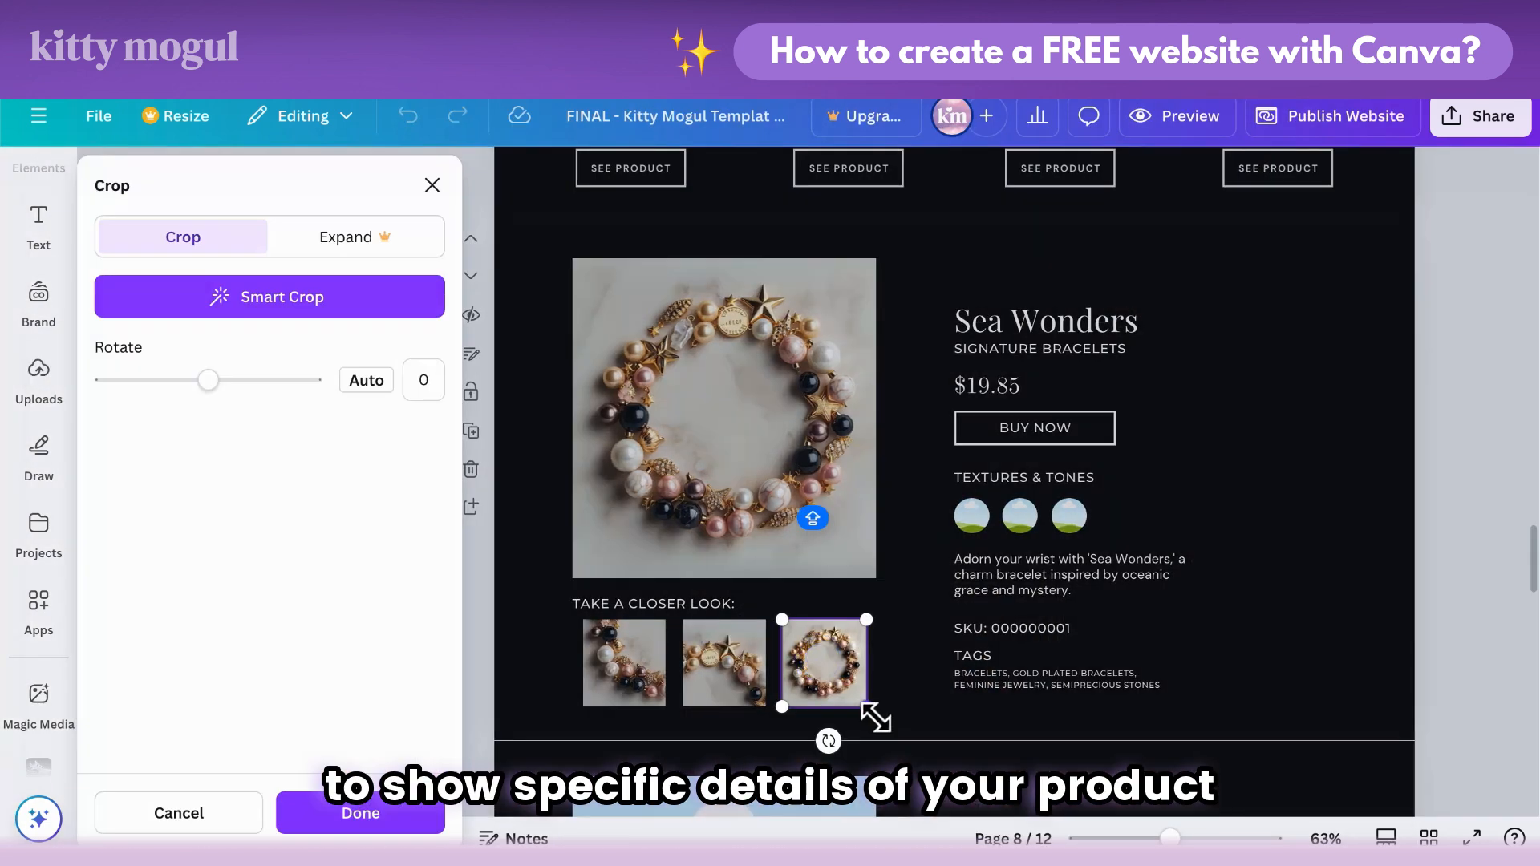
drag(994, 604, 928, 703)
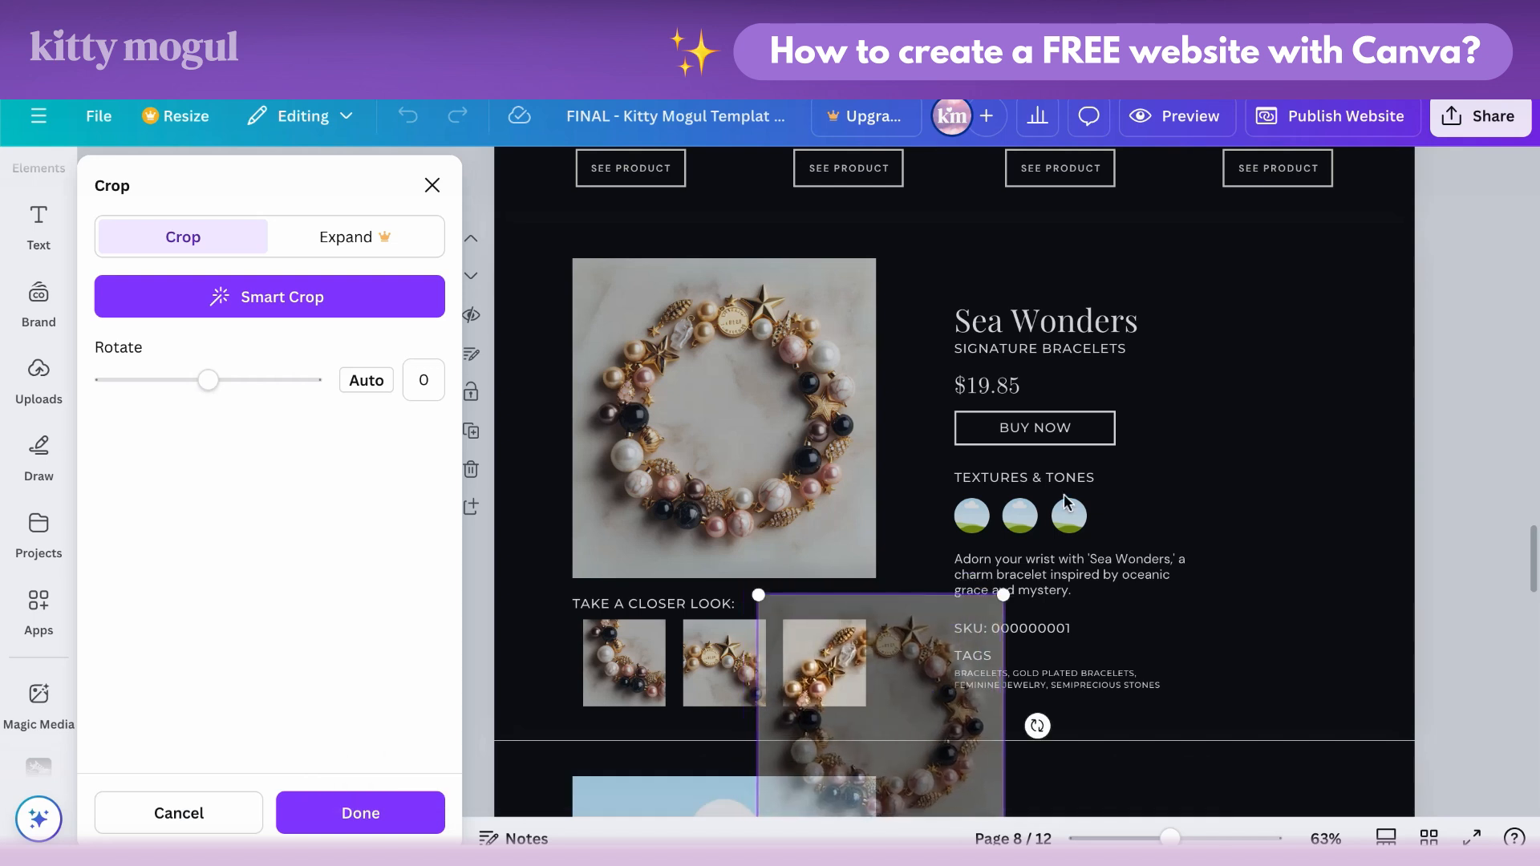
key(Return)
double_click(825, 663)
key(Return)
double_click(624, 663)
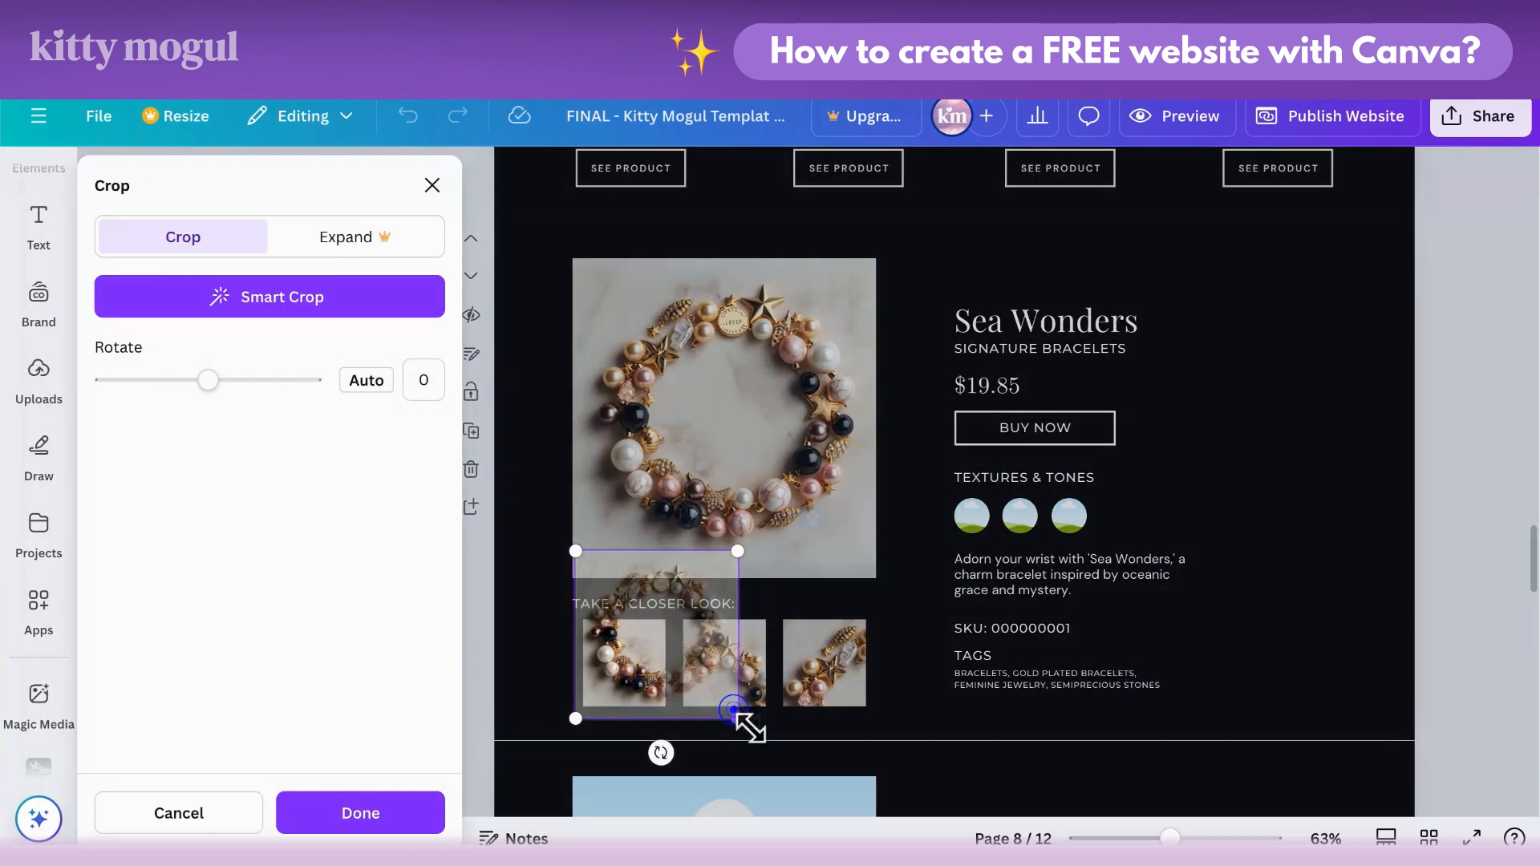
key(Return)
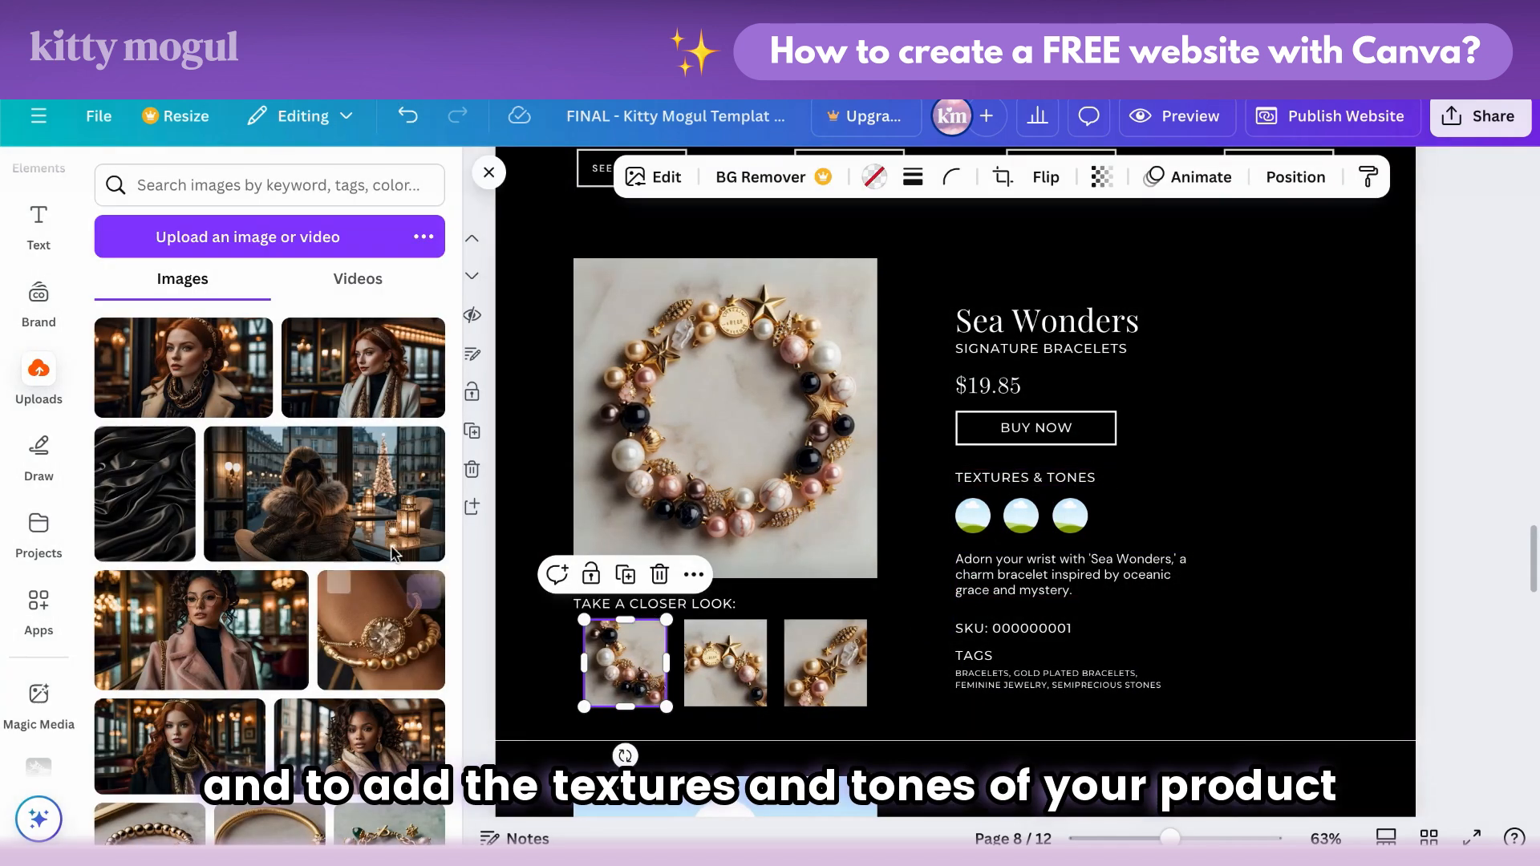
Step: Fill the first "Textures & Tones" circle with the bracelet photo, enlarged and reframed on the gold coin charm
scroll(394, 553, down, 1)
drag(377, 610, 974, 515)
double_click(973, 515)
drag(1051, 422, 935, 554)
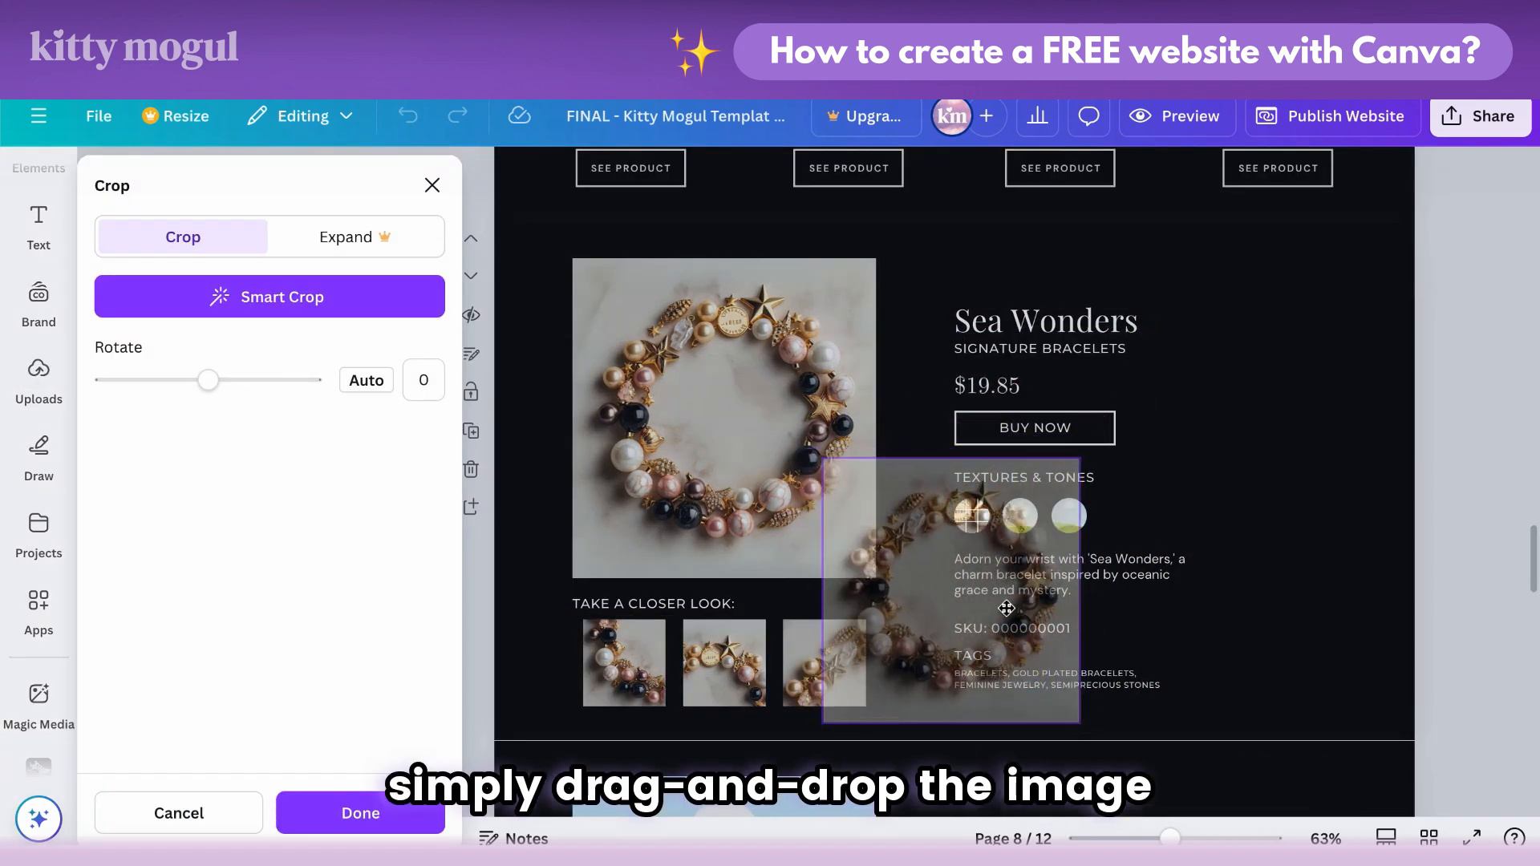
drag(1101, 454, 1058, 503)
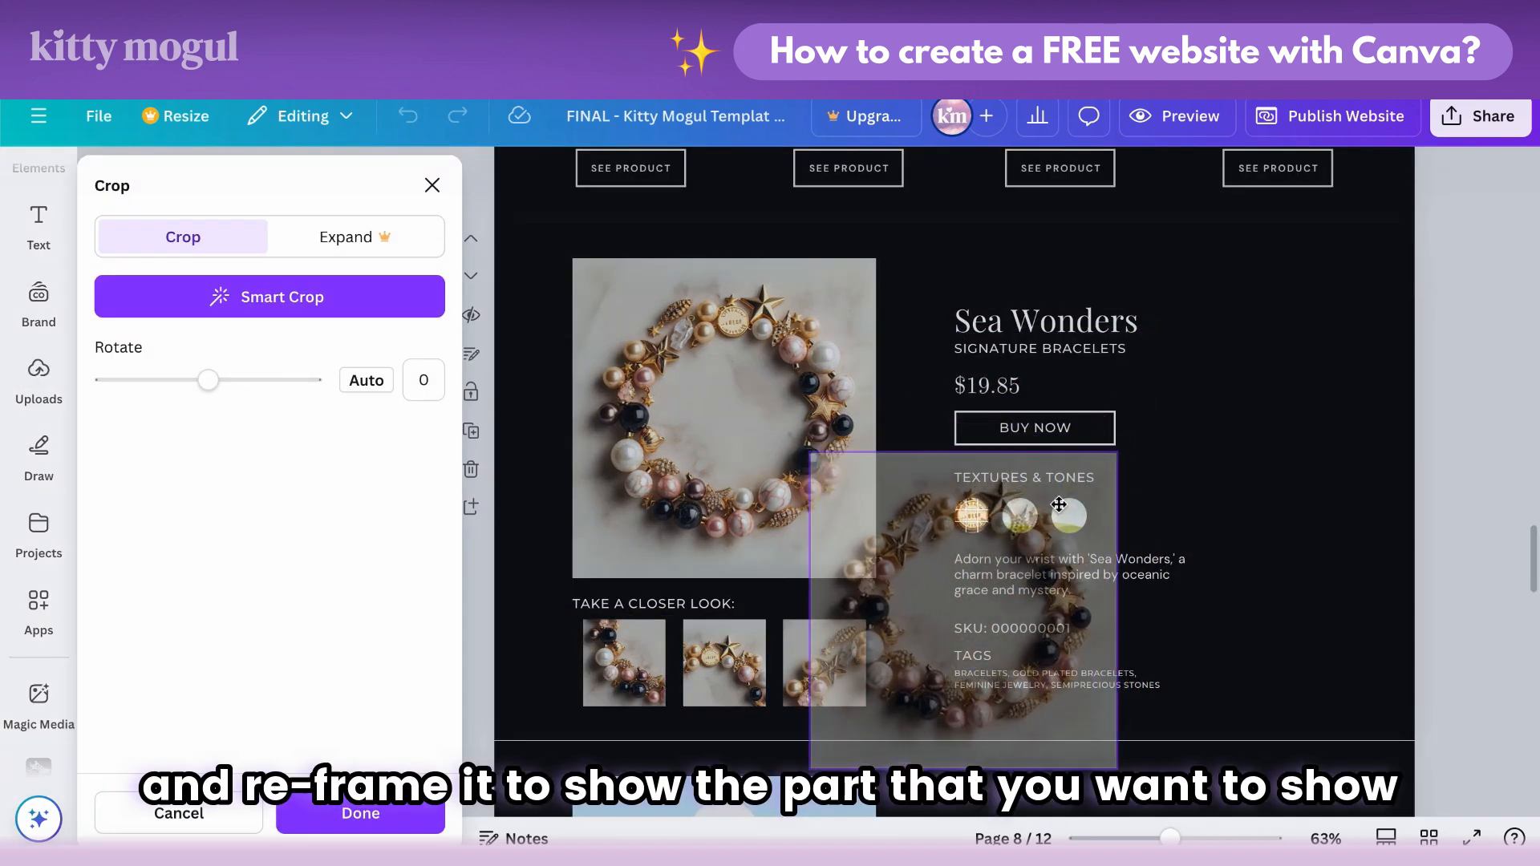
key(Return)
Step: Fill the second "Textures & Tones" circle with the bracelet photo, enlarged and reframed on a pink bead
drag(377, 722, 1020, 515)
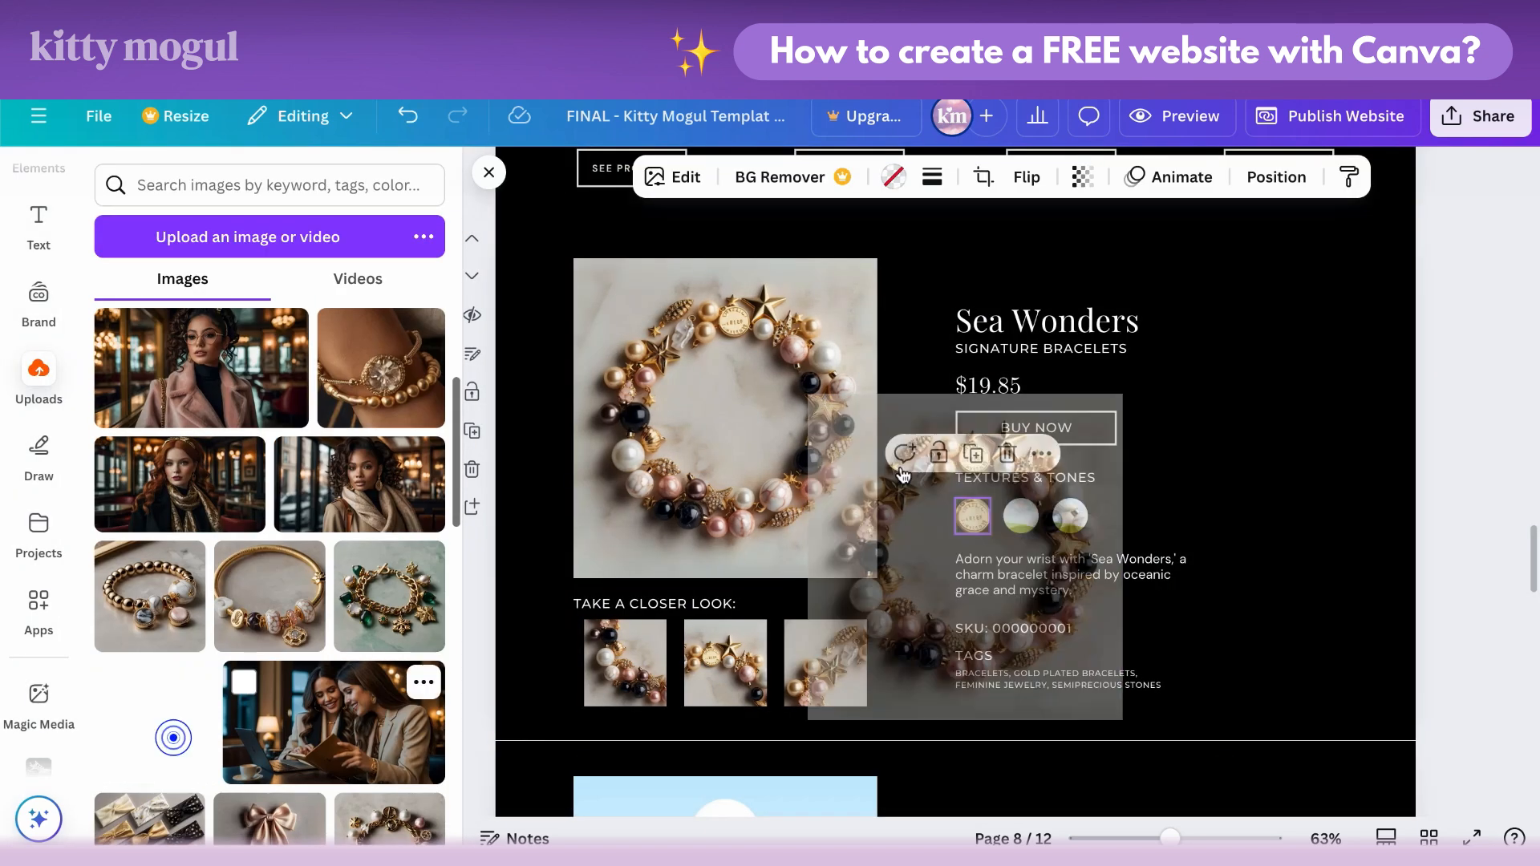
double_click(1020, 515)
drag(1145, 450, 1075, 459)
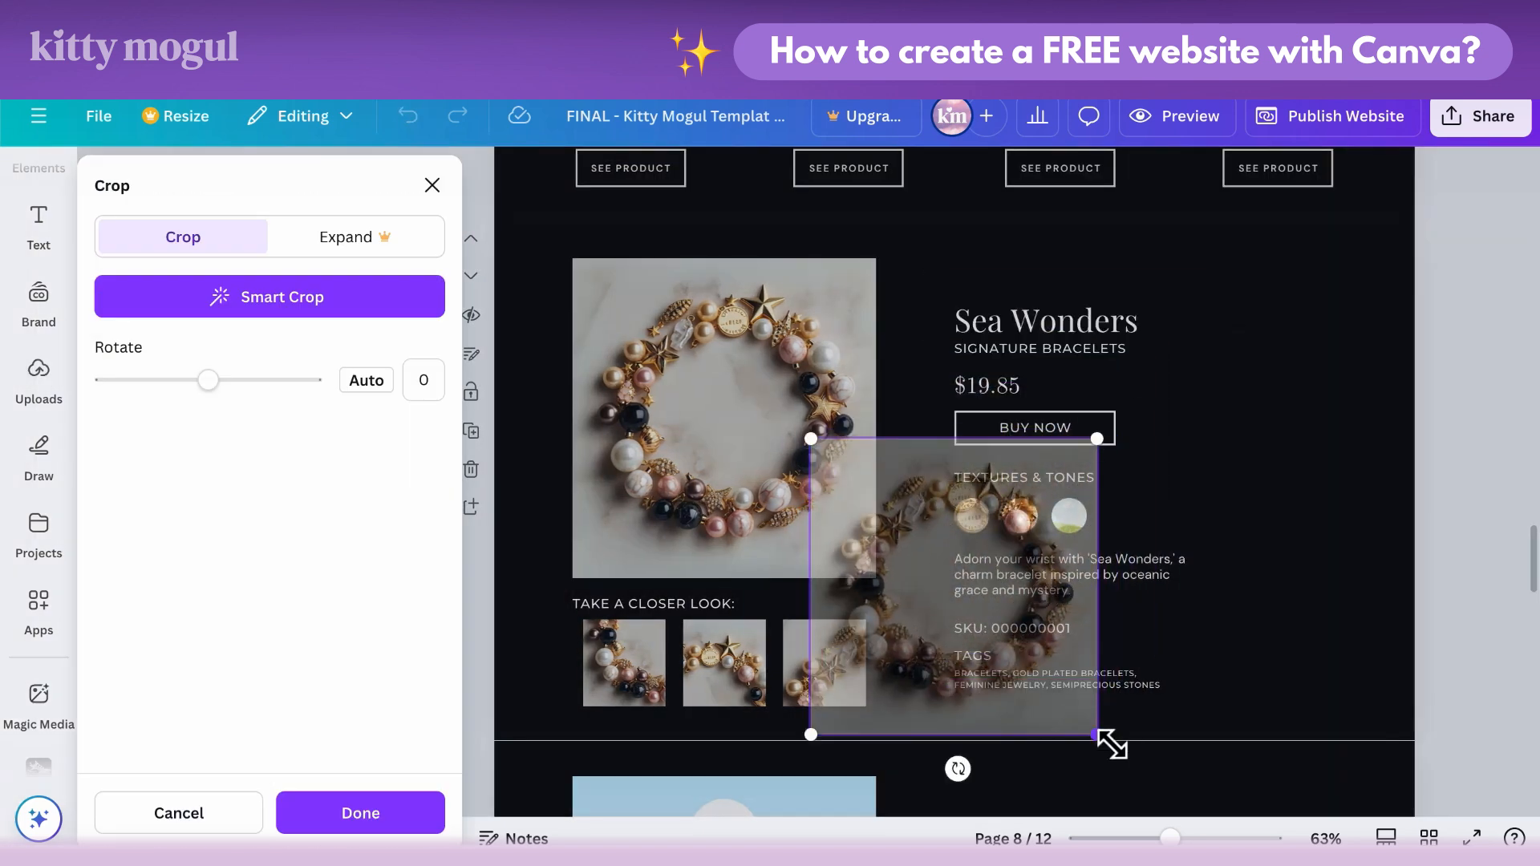
drag(1112, 745, 1124, 798)
key(Return)
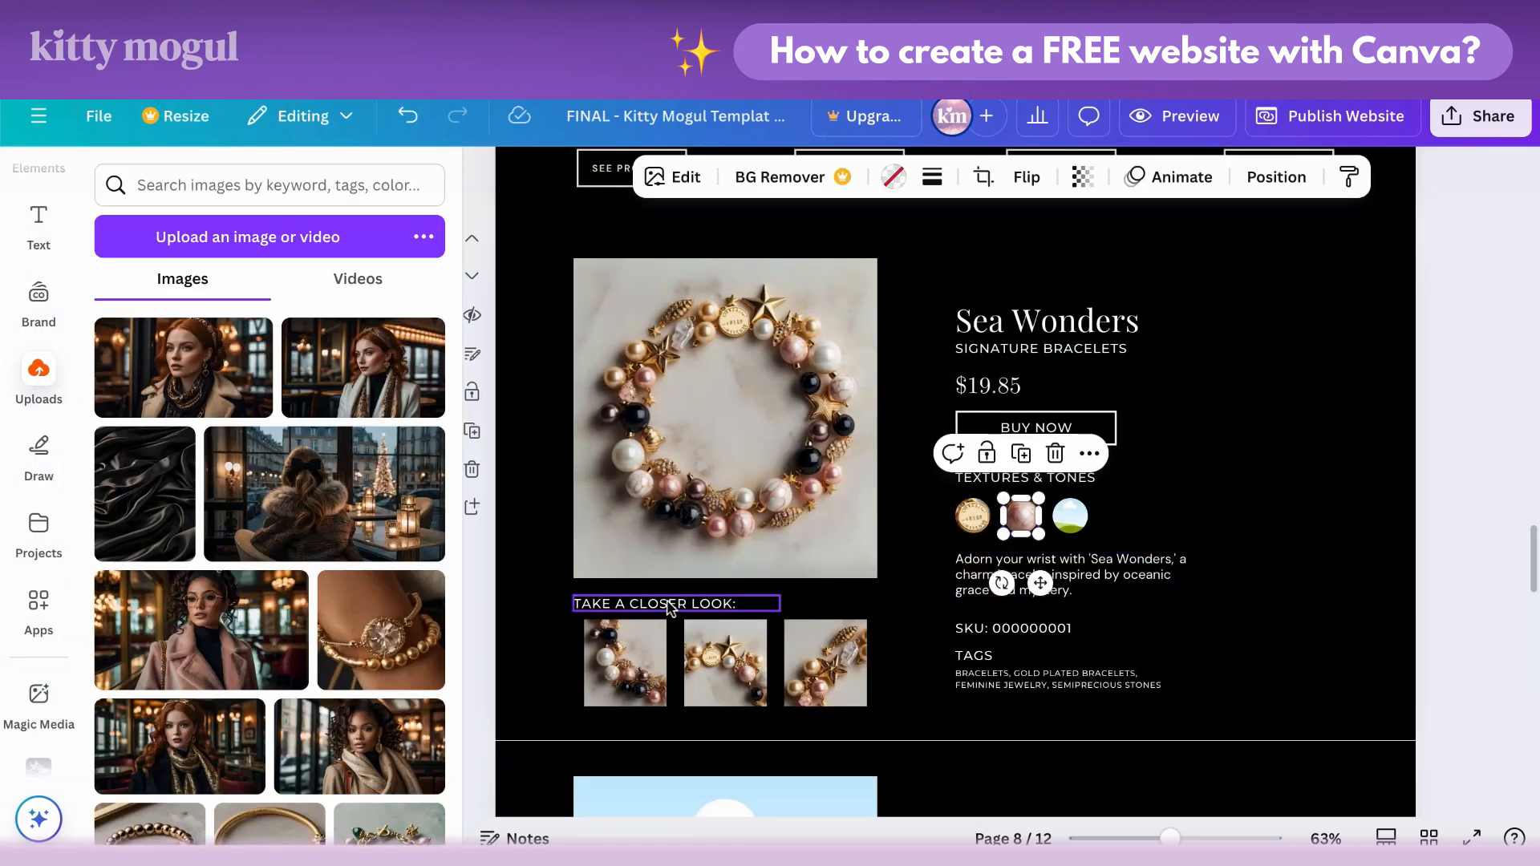
Step: Fill the third "Textures & Tones" circle with the bracelet photo, enlarged and reframed on a black bead
scroll(270, 561, down, 3)
drag(145, 626, 1071, 516)
double_click(1070, 516)
drag(1123, 561, 1214, 532)
drag(1292, 606, 1241, 525)
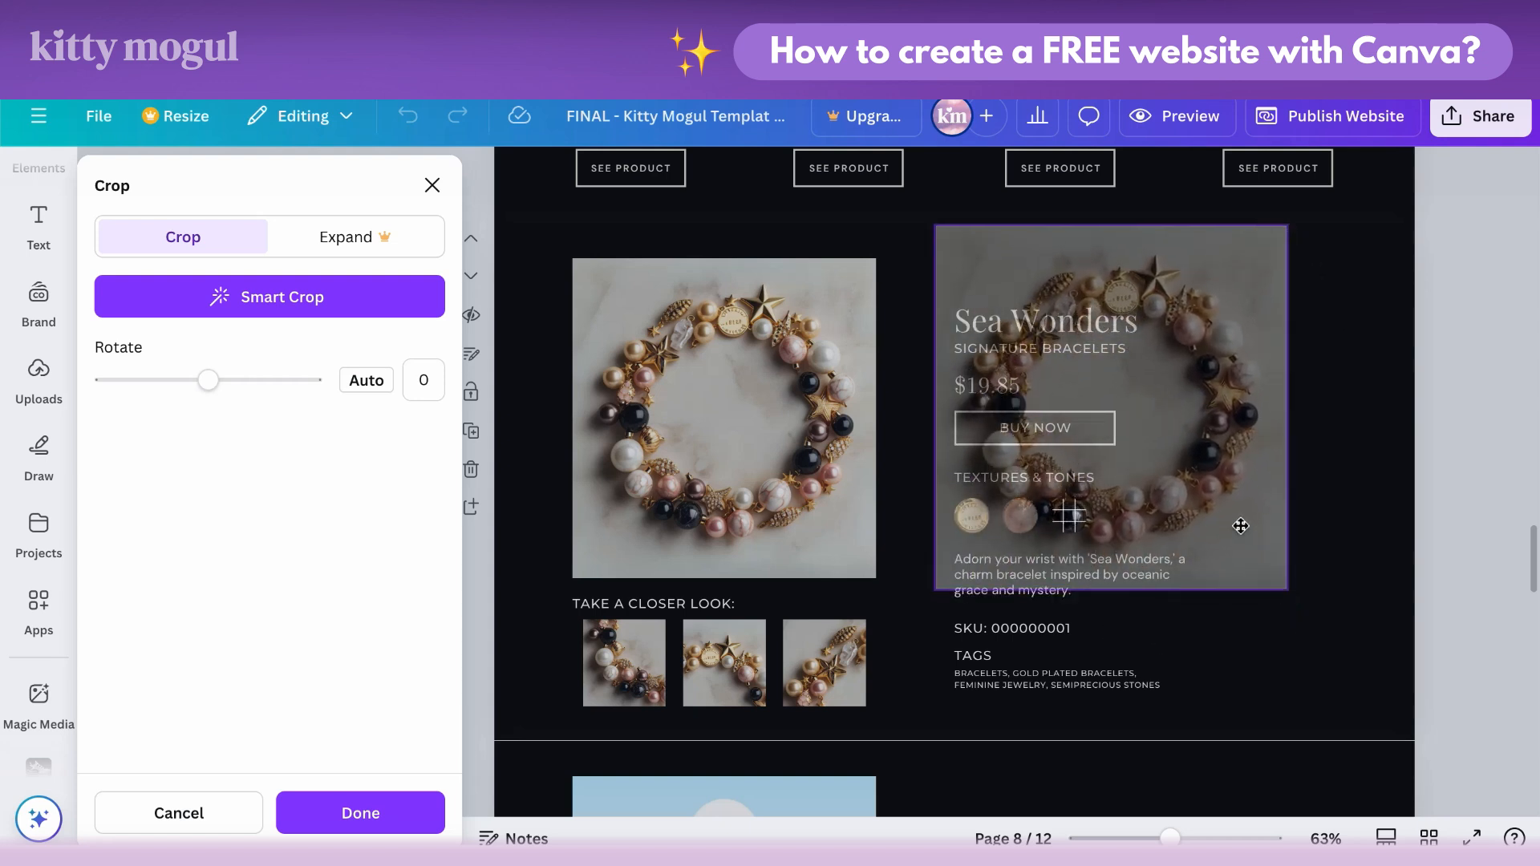
key(Return)
double_click(1069, 516)
click(1370, 408)
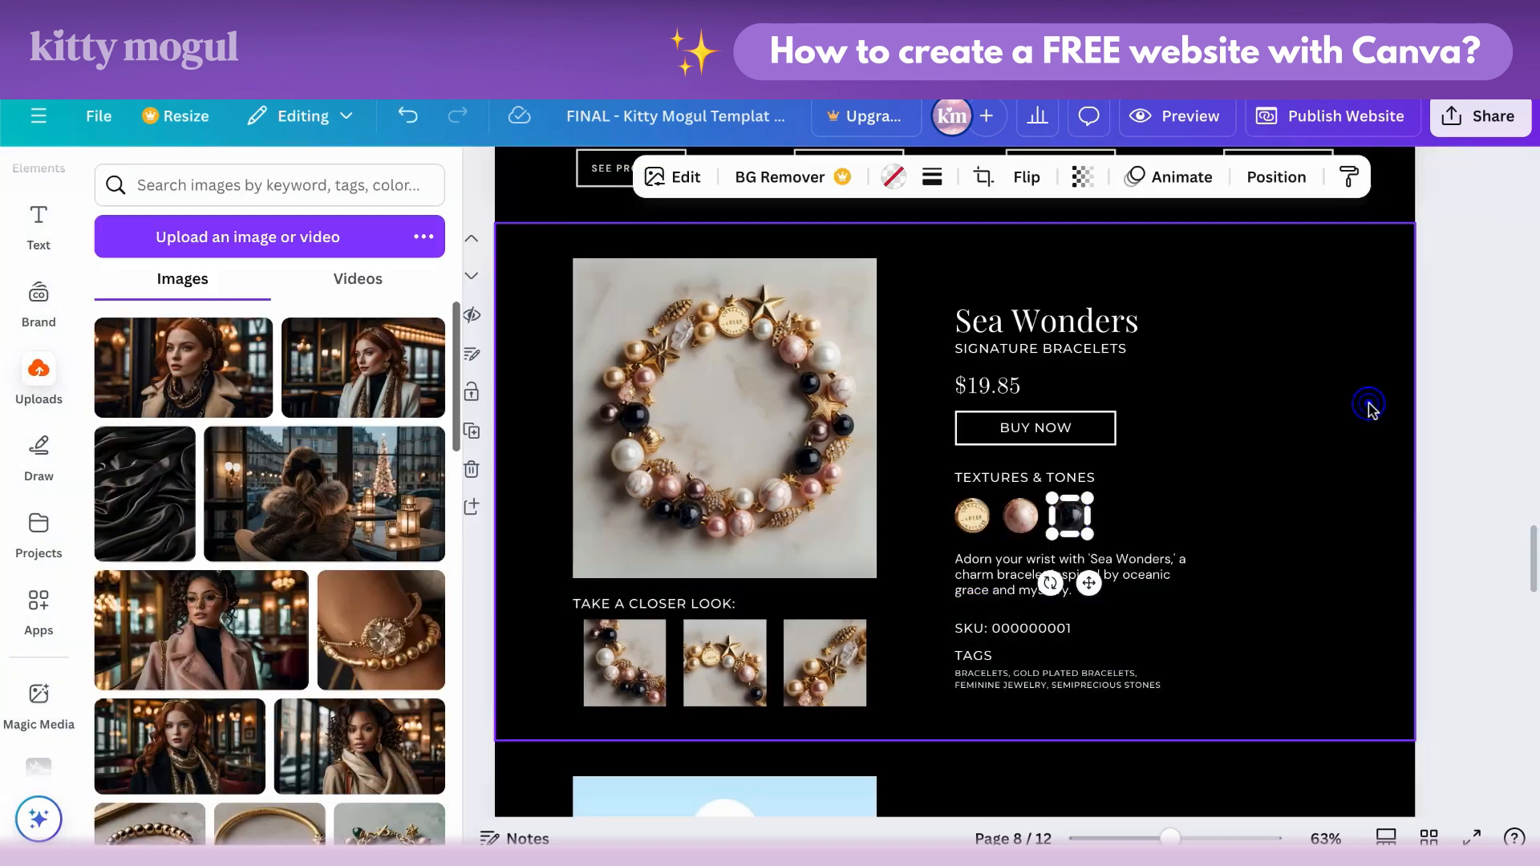
Step: Duplicate the black bead circle as a fourth "Textures & Tones" swatch beside it, and reframe the copy on a white bead
drag(1071, 515, 1108, 512)
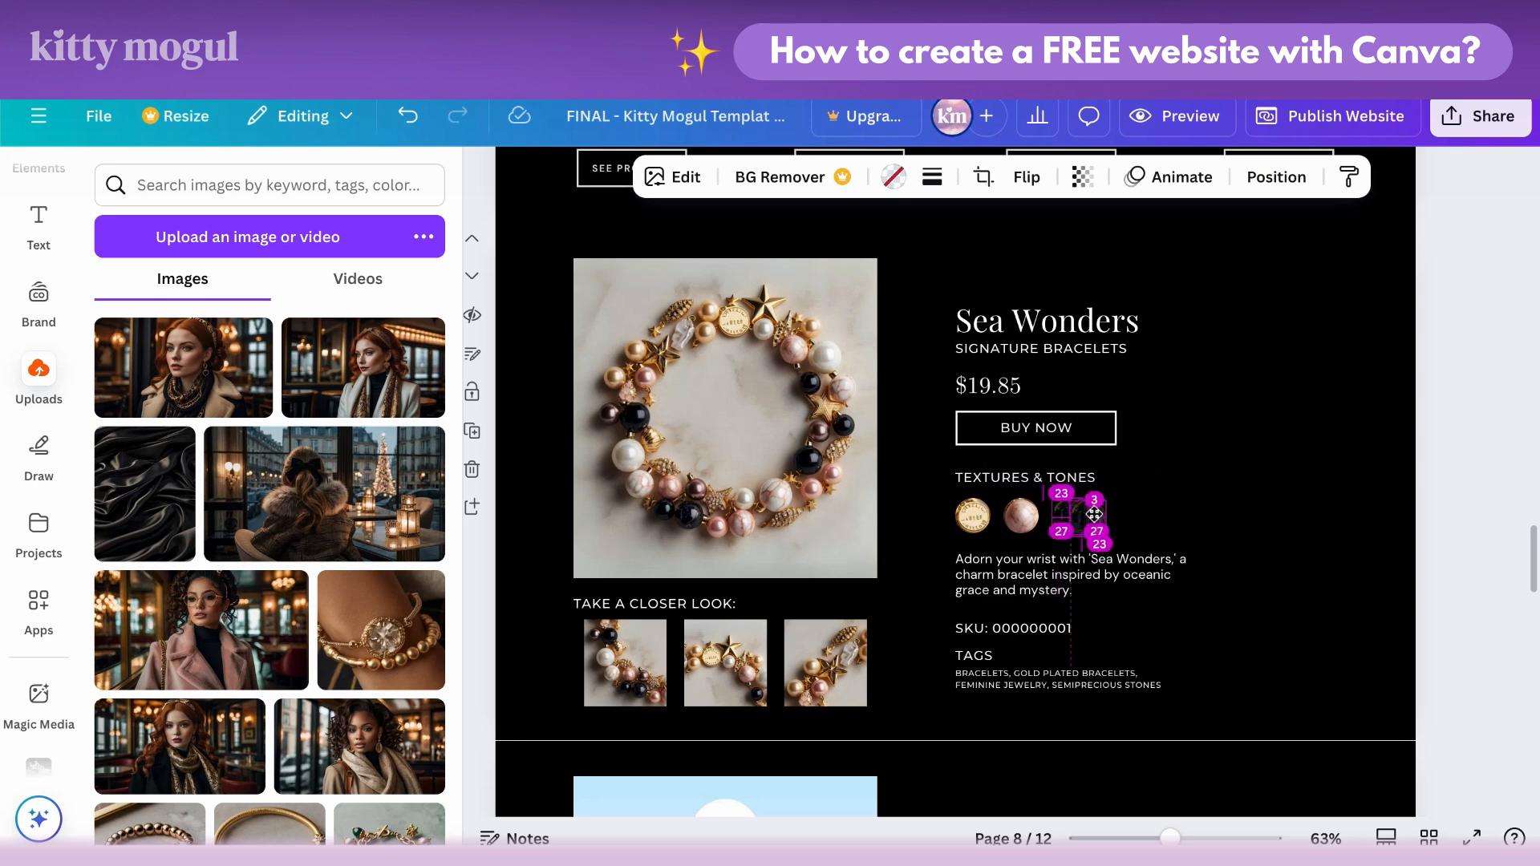
double_click(1070, 520)
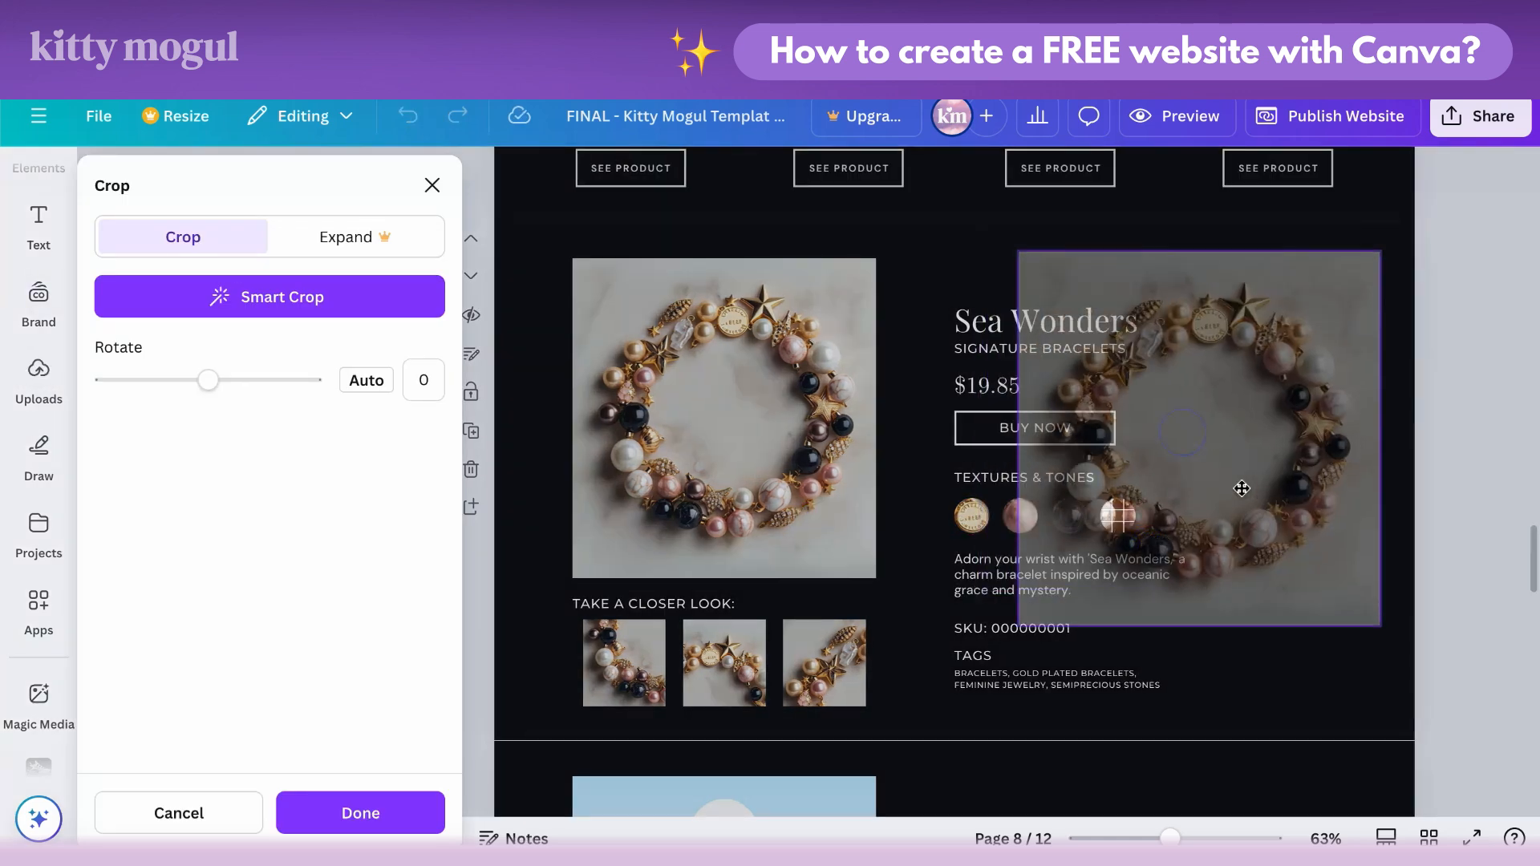
drag(1241, 485, 1268, 517)
click(987, 559)
scroll(1201, 529, down, 5)
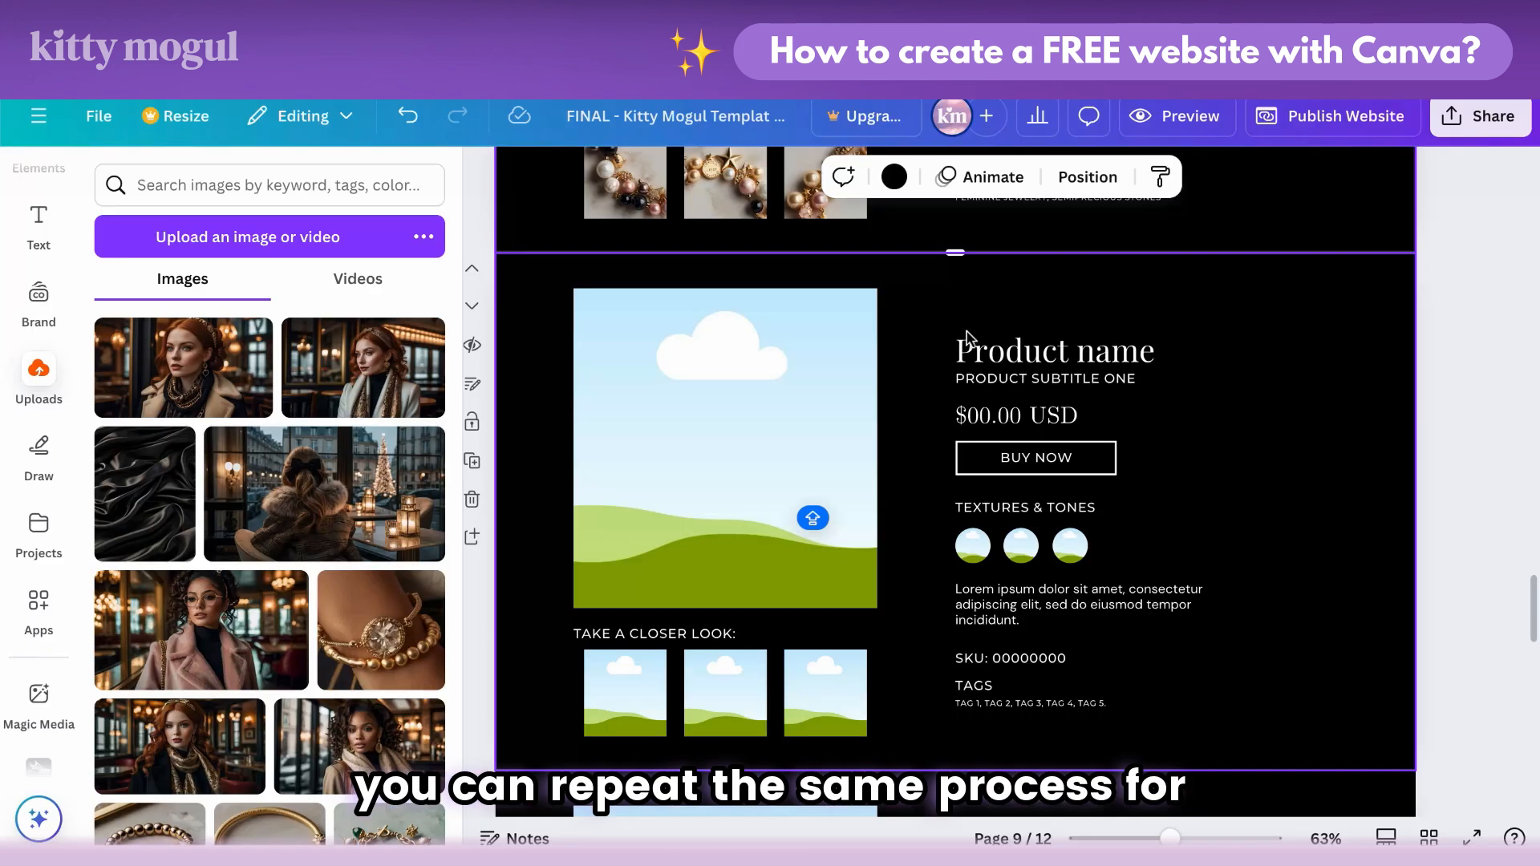
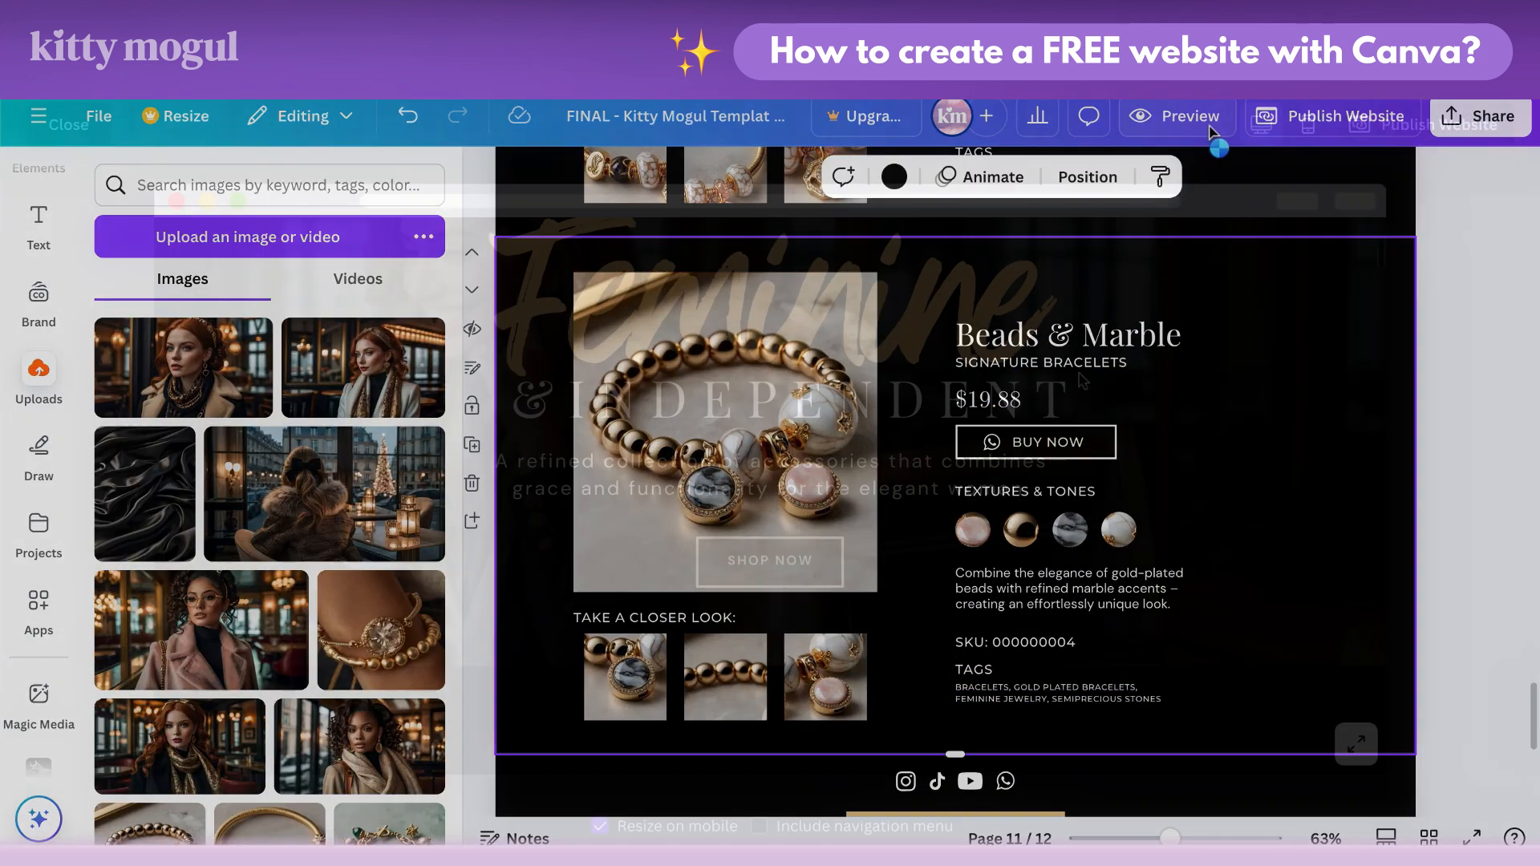
Step: Preview the website and examine its sections from the header through the four product listings to the second slider below the footer logo
click(1209, 127)
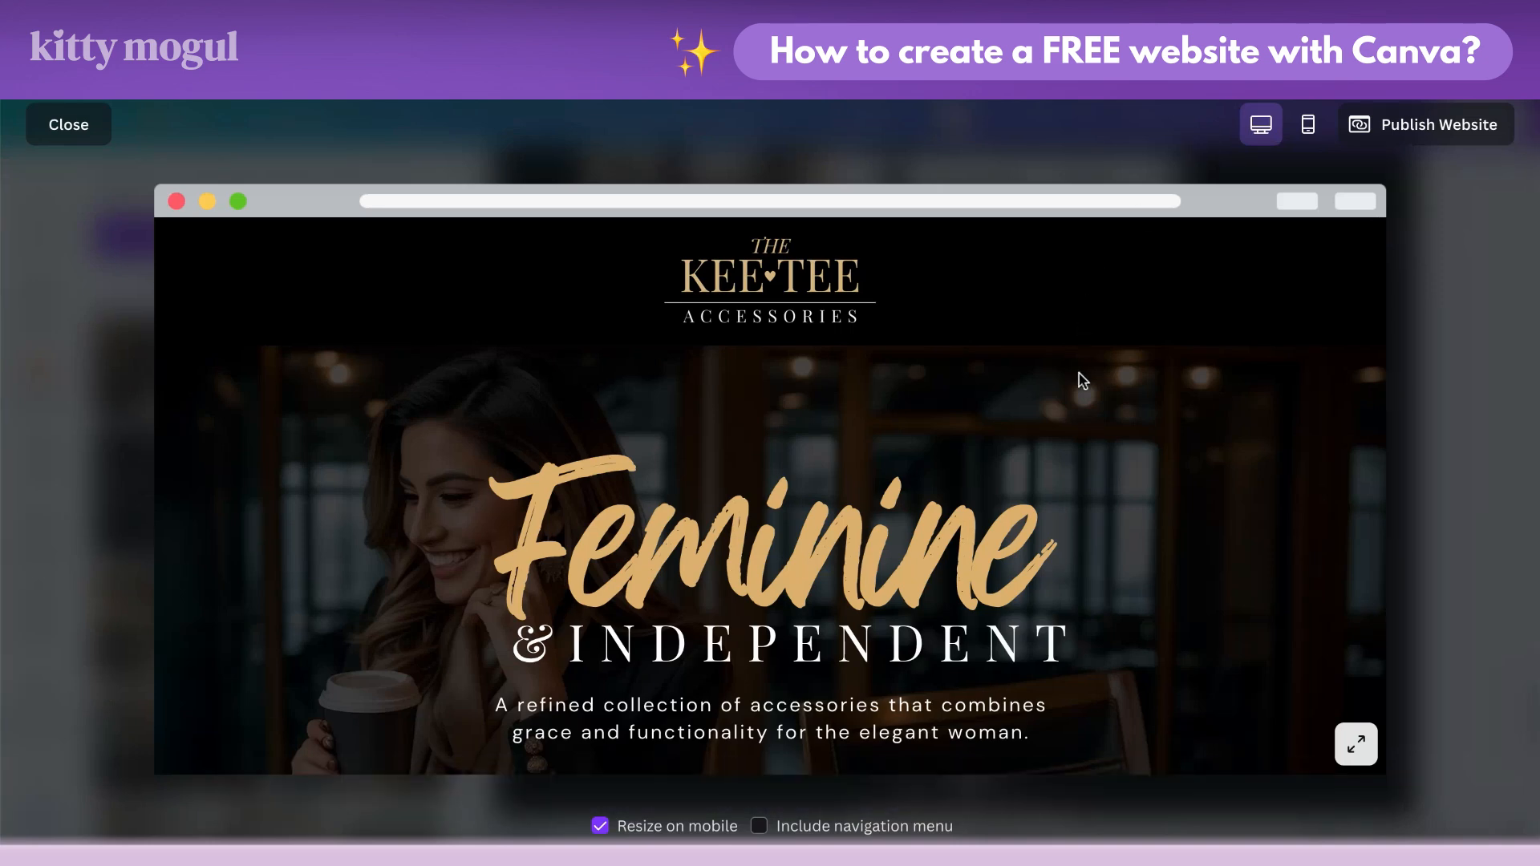
scroll(1083, 381, down, 6)
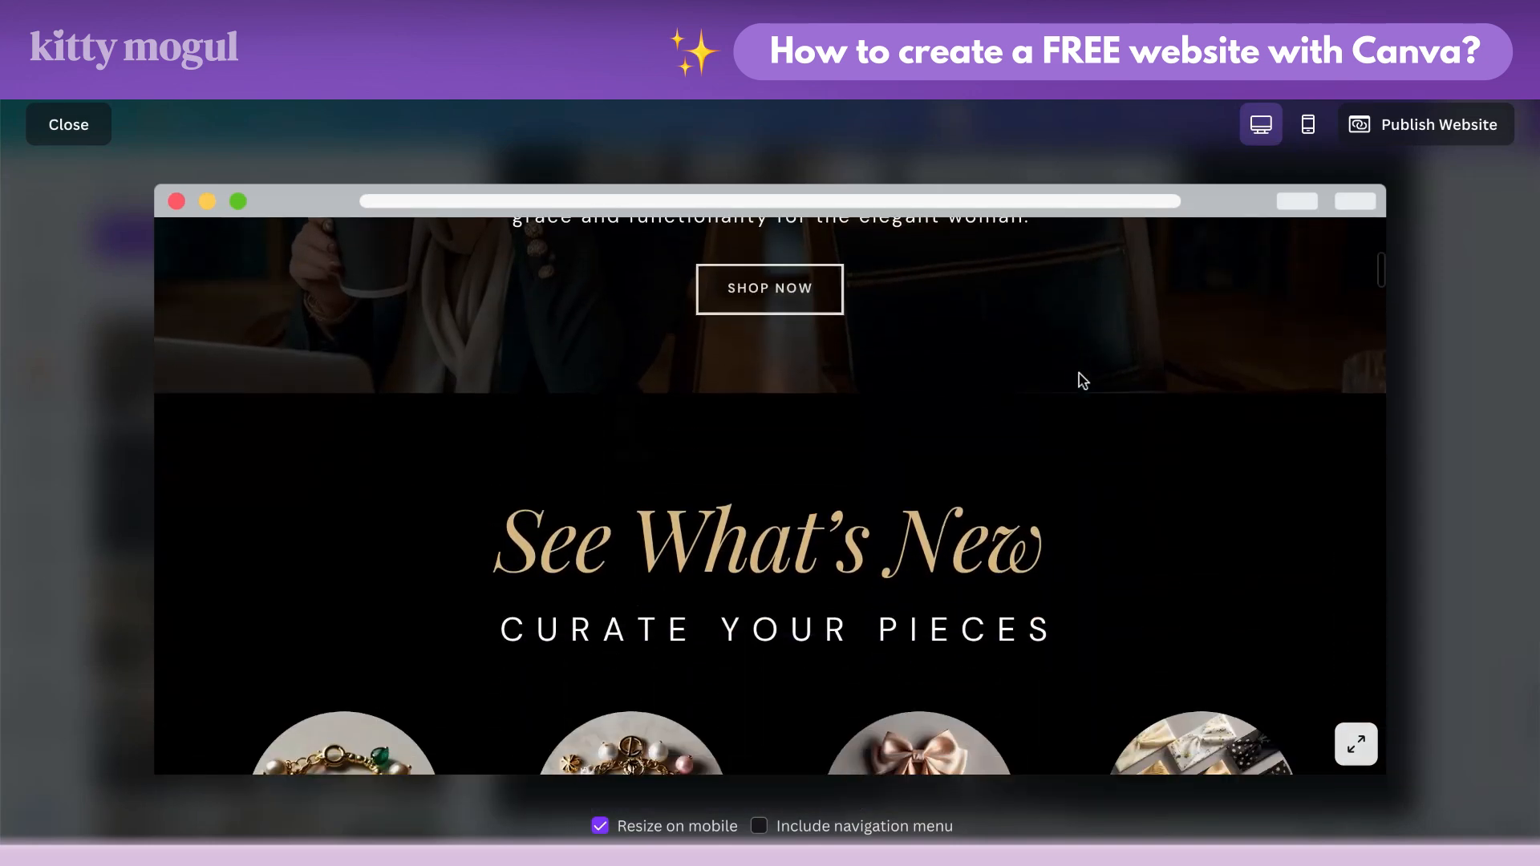
scroll(1083, 381, down, 10)
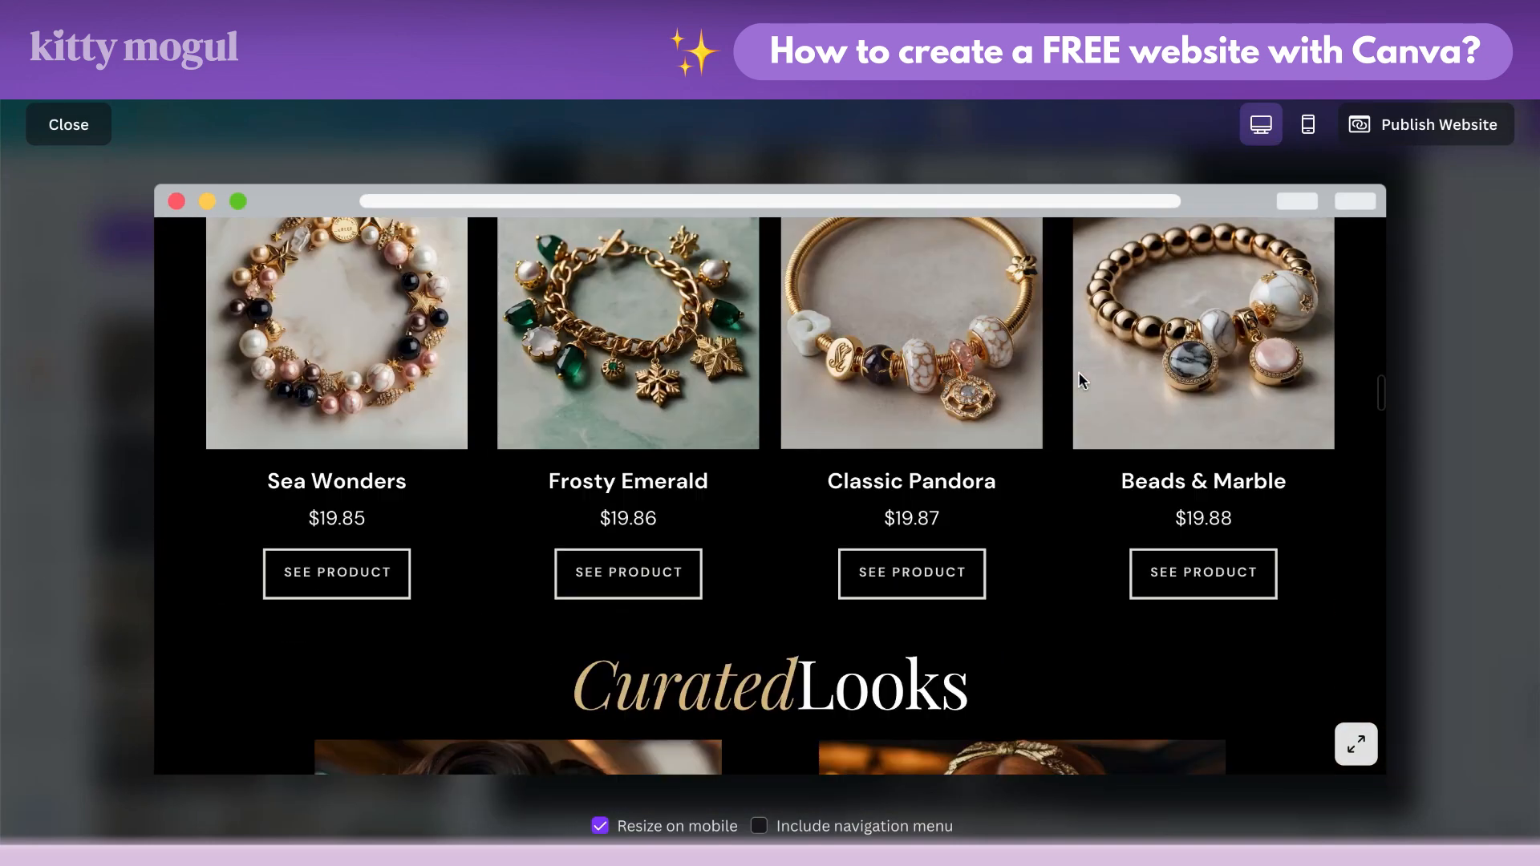
scroll(1078, 373, down, 15)
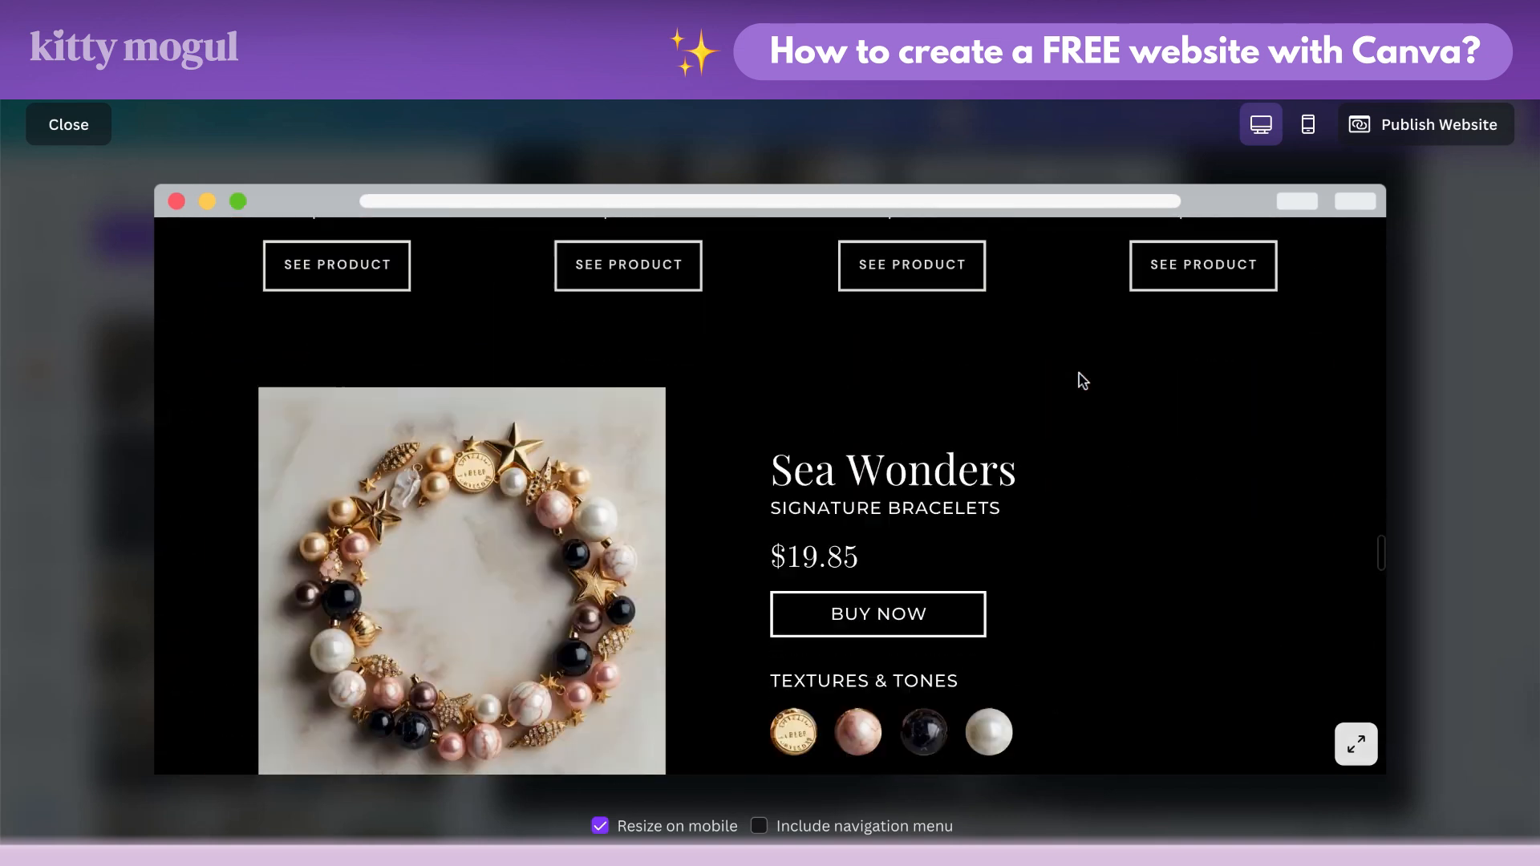
scroll(1082, 381, down, 3)
scroll(731, 502, down, 3)
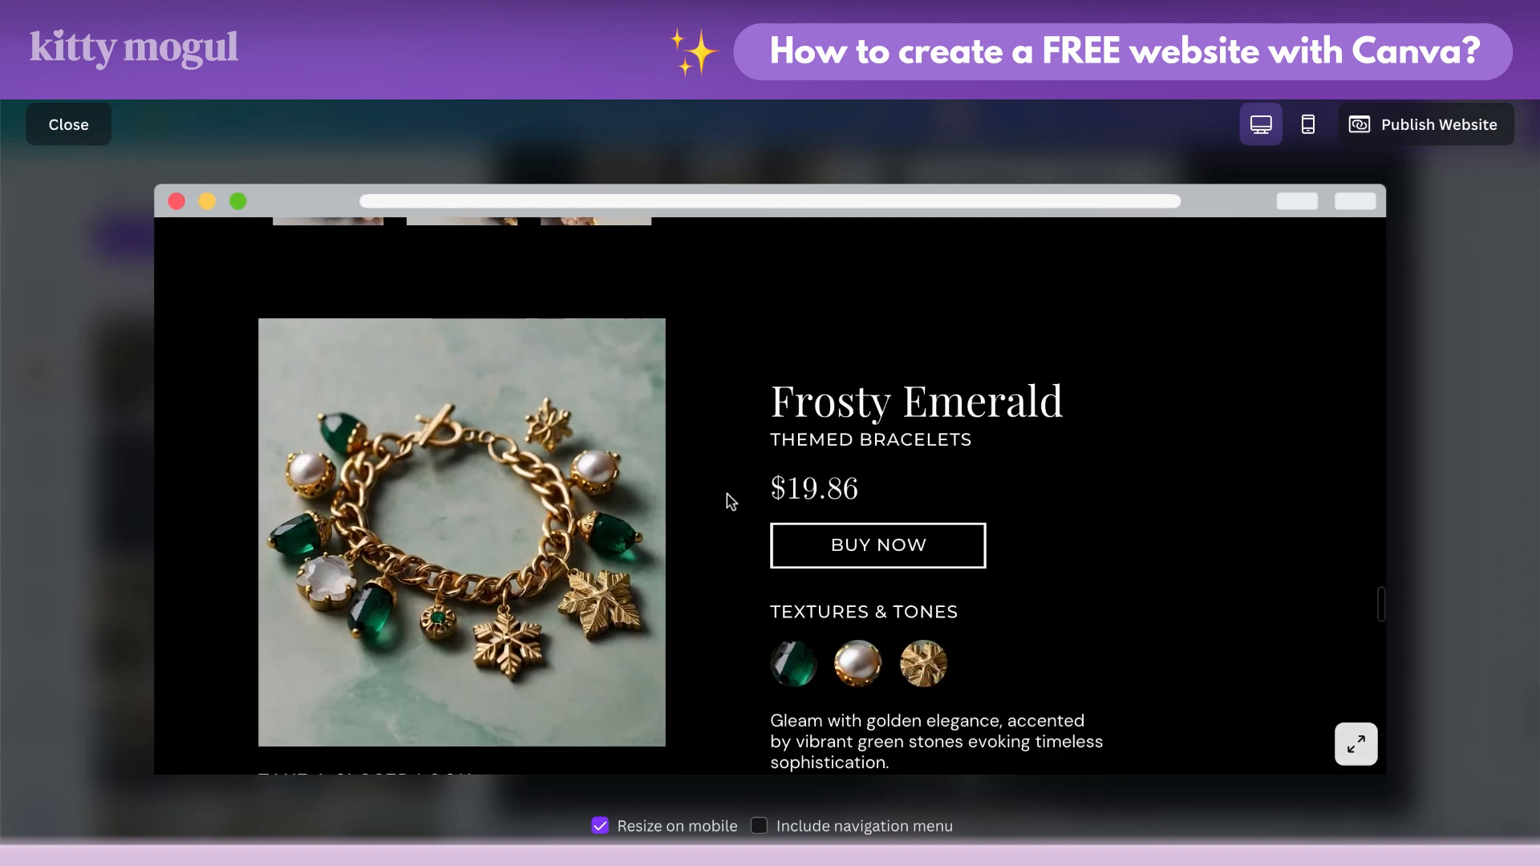
scroll(731, 501, down, 10)
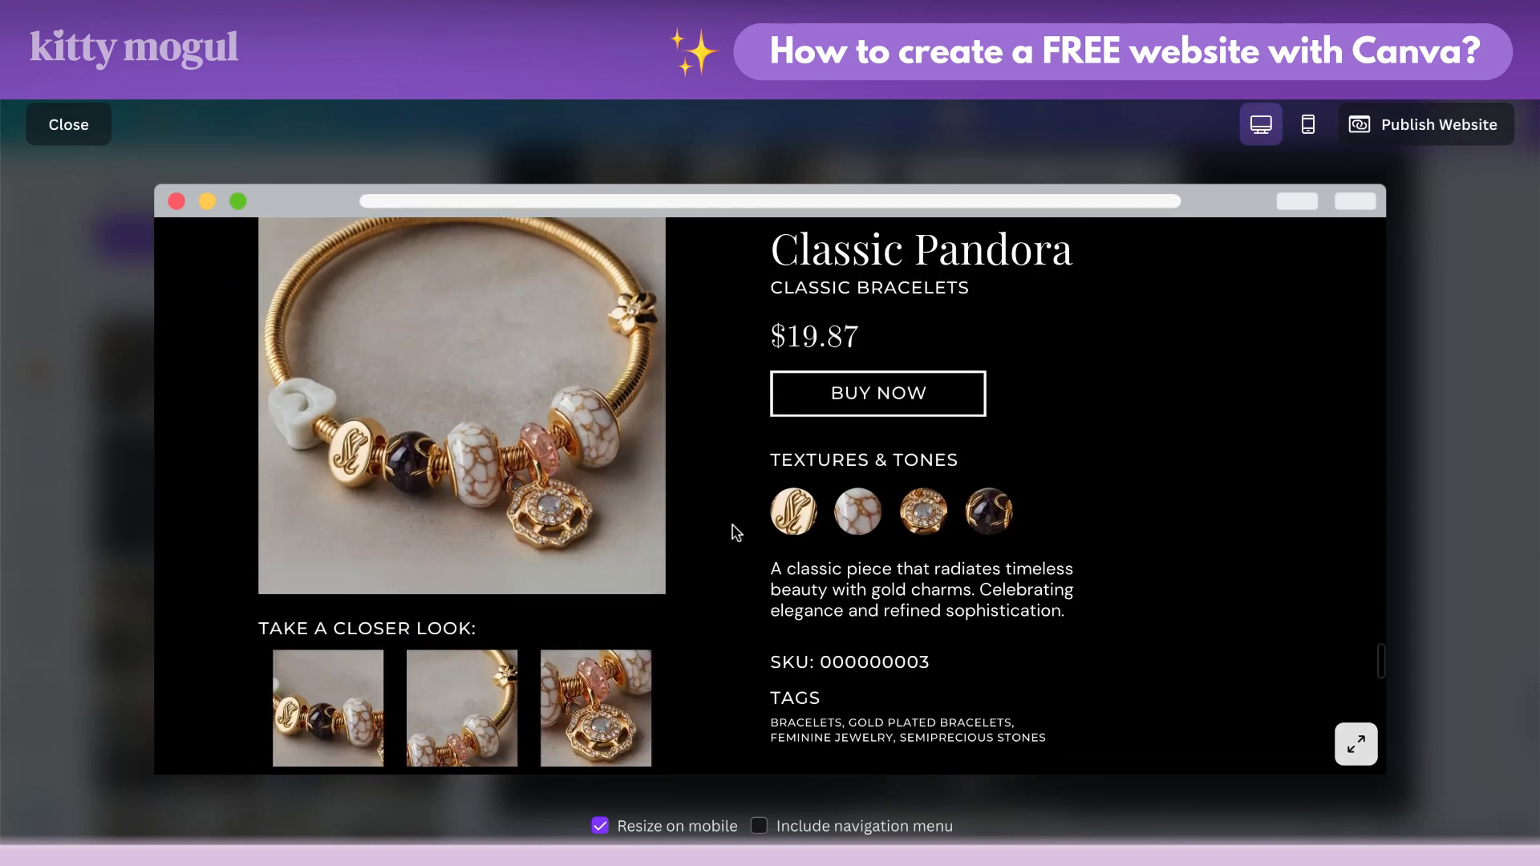
scroll(736, 533, down, 10)
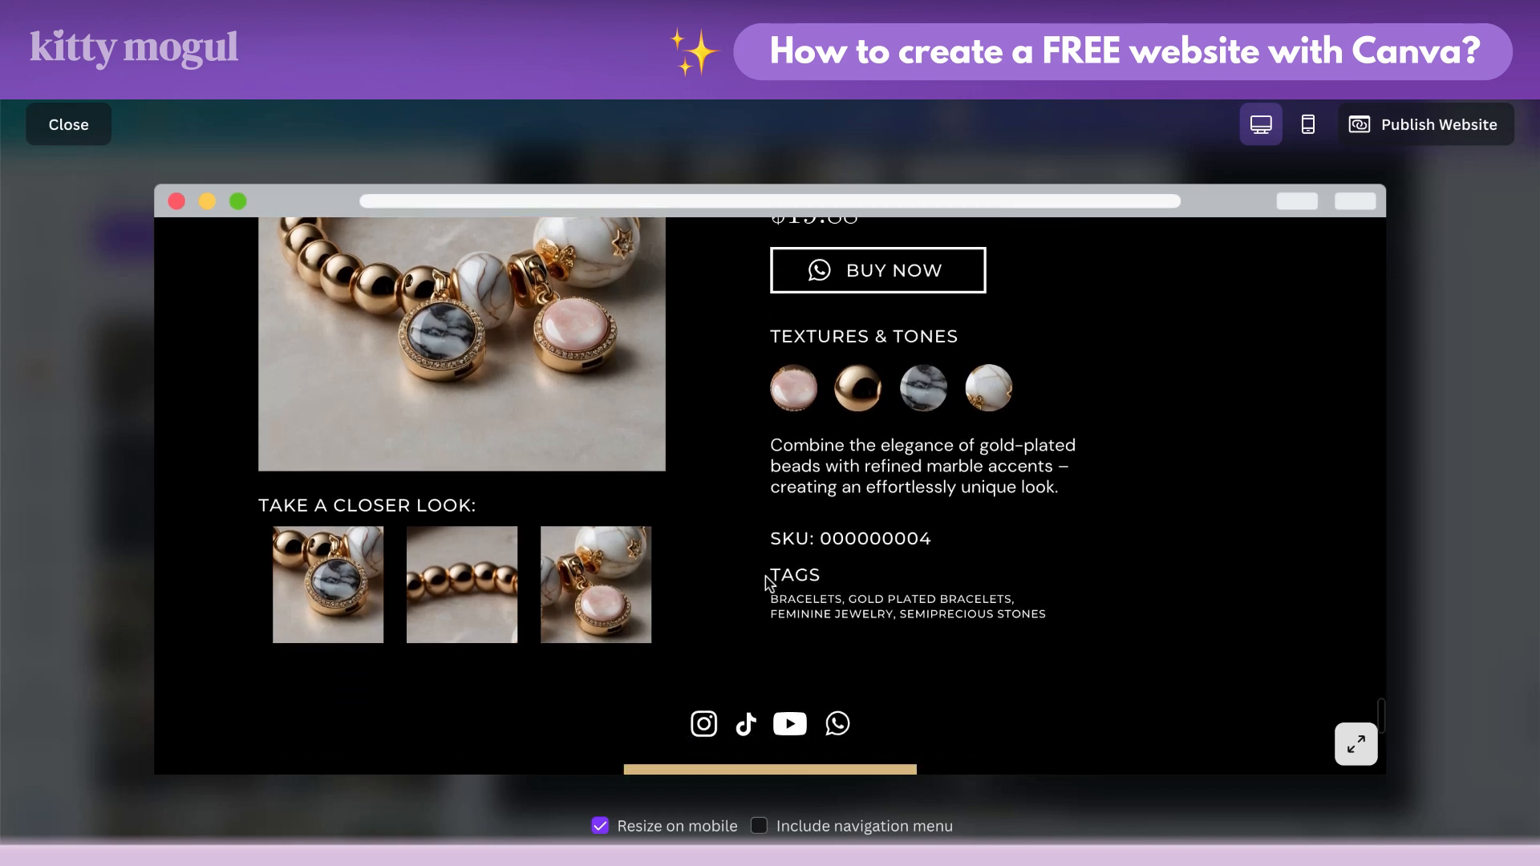
scroll(767, 579, down, 4)
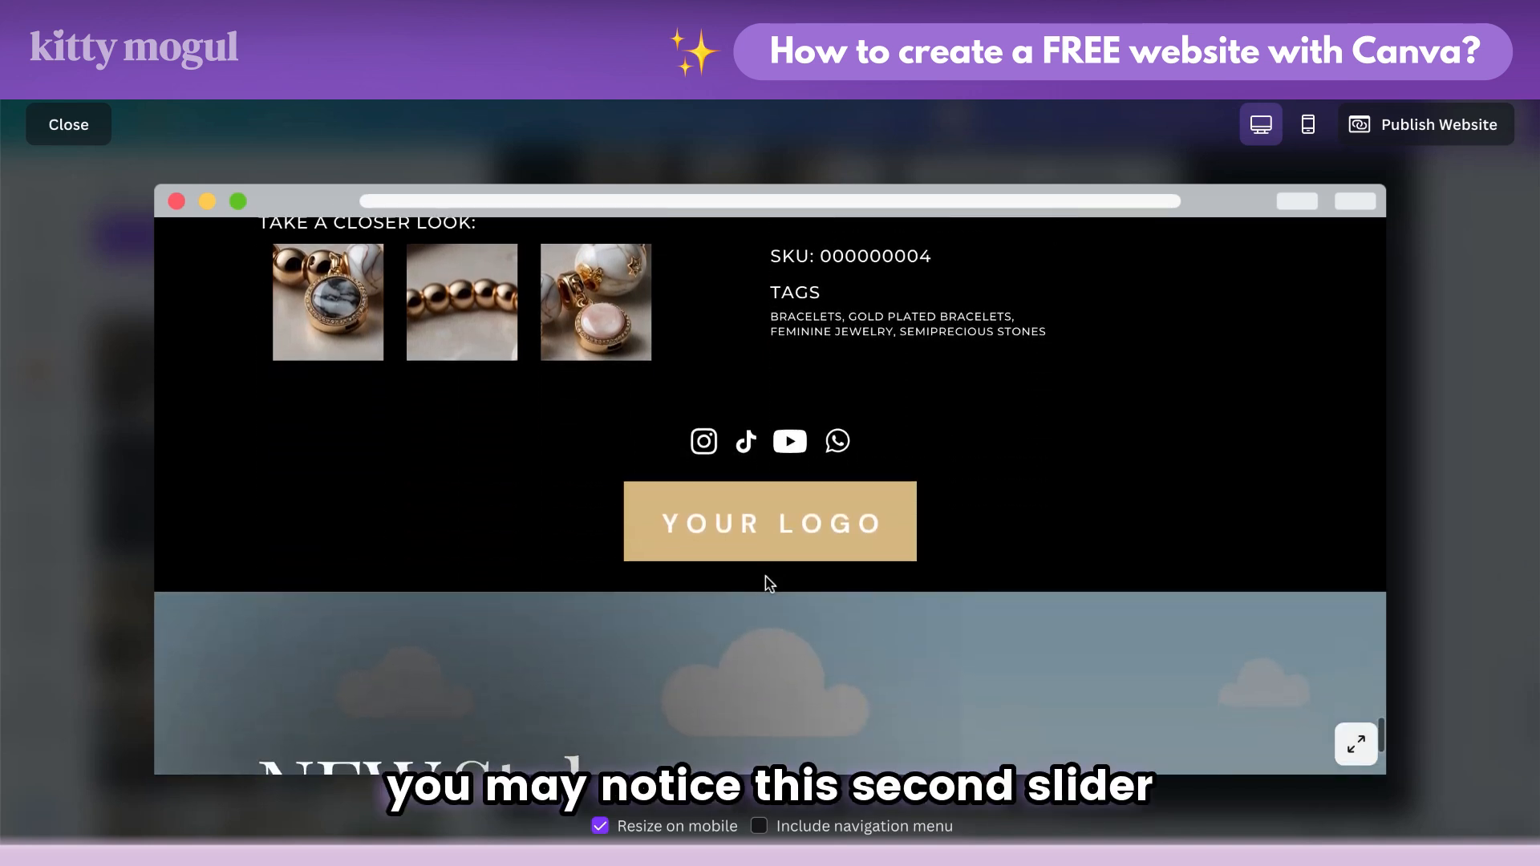
scroll(768, 583, down, 3)
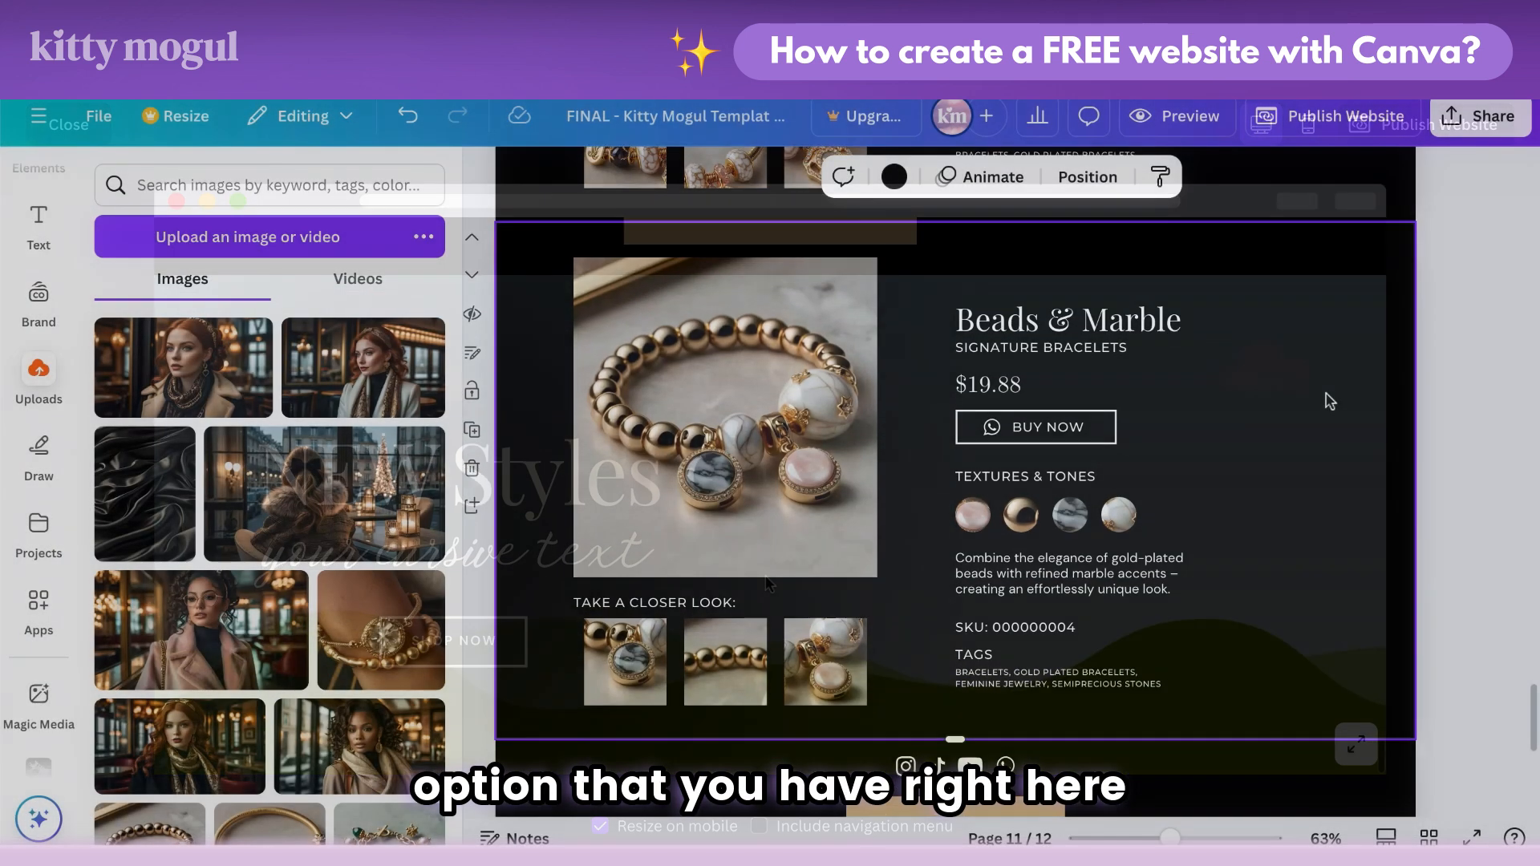
Step: Replace the "NEW Styles" slider background with the uploaded photo of the woman in glasses and pink coat, enlarged and reframed with her right of the text
scroll(1364, 401, down, 5)
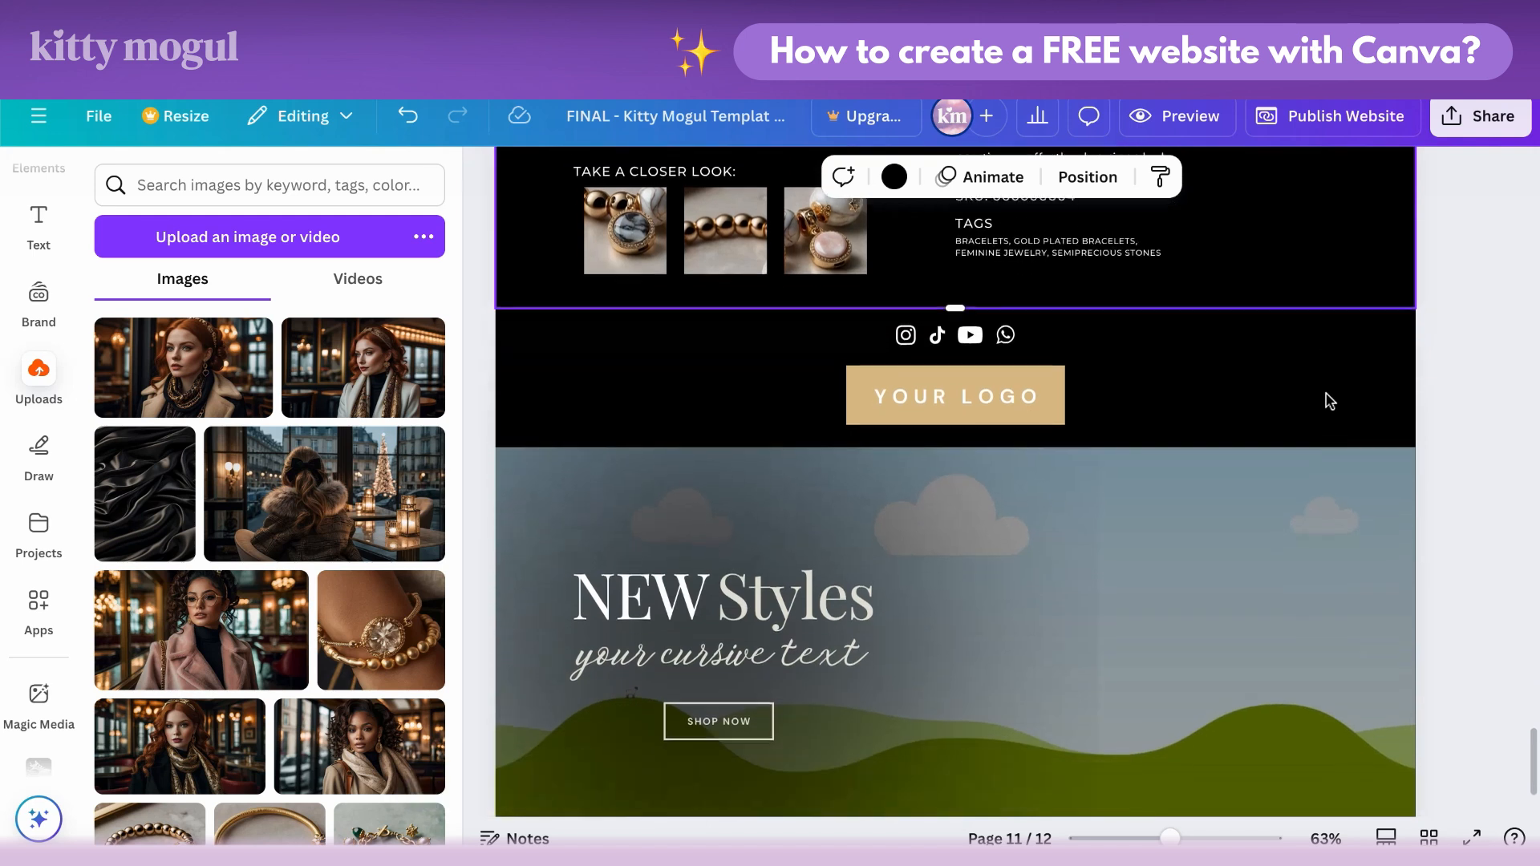
scroll(1330, 401, down, 1)
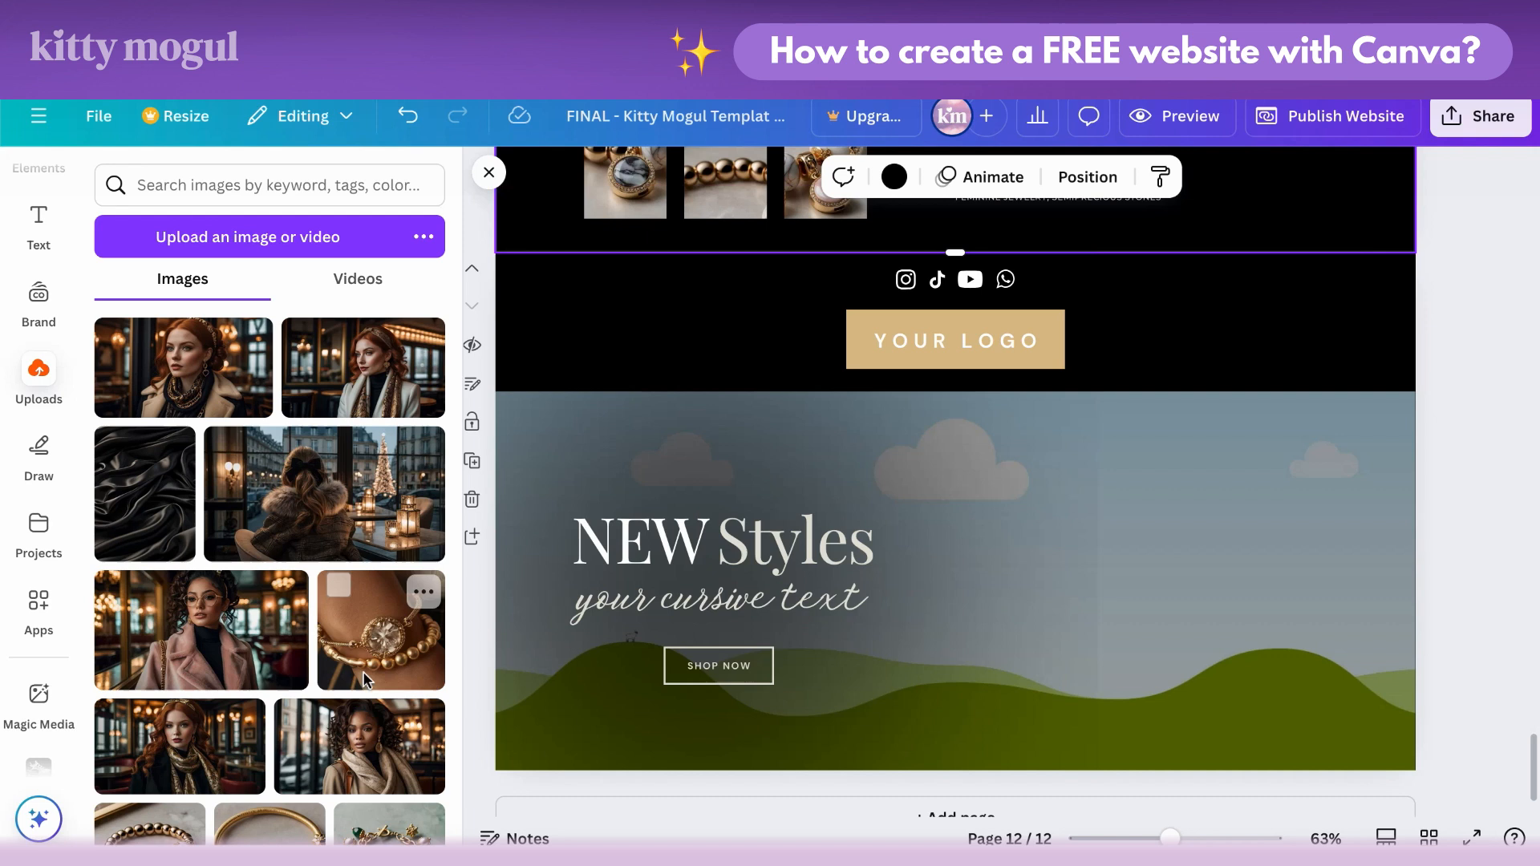
drag(279, 642, 1243, 544)
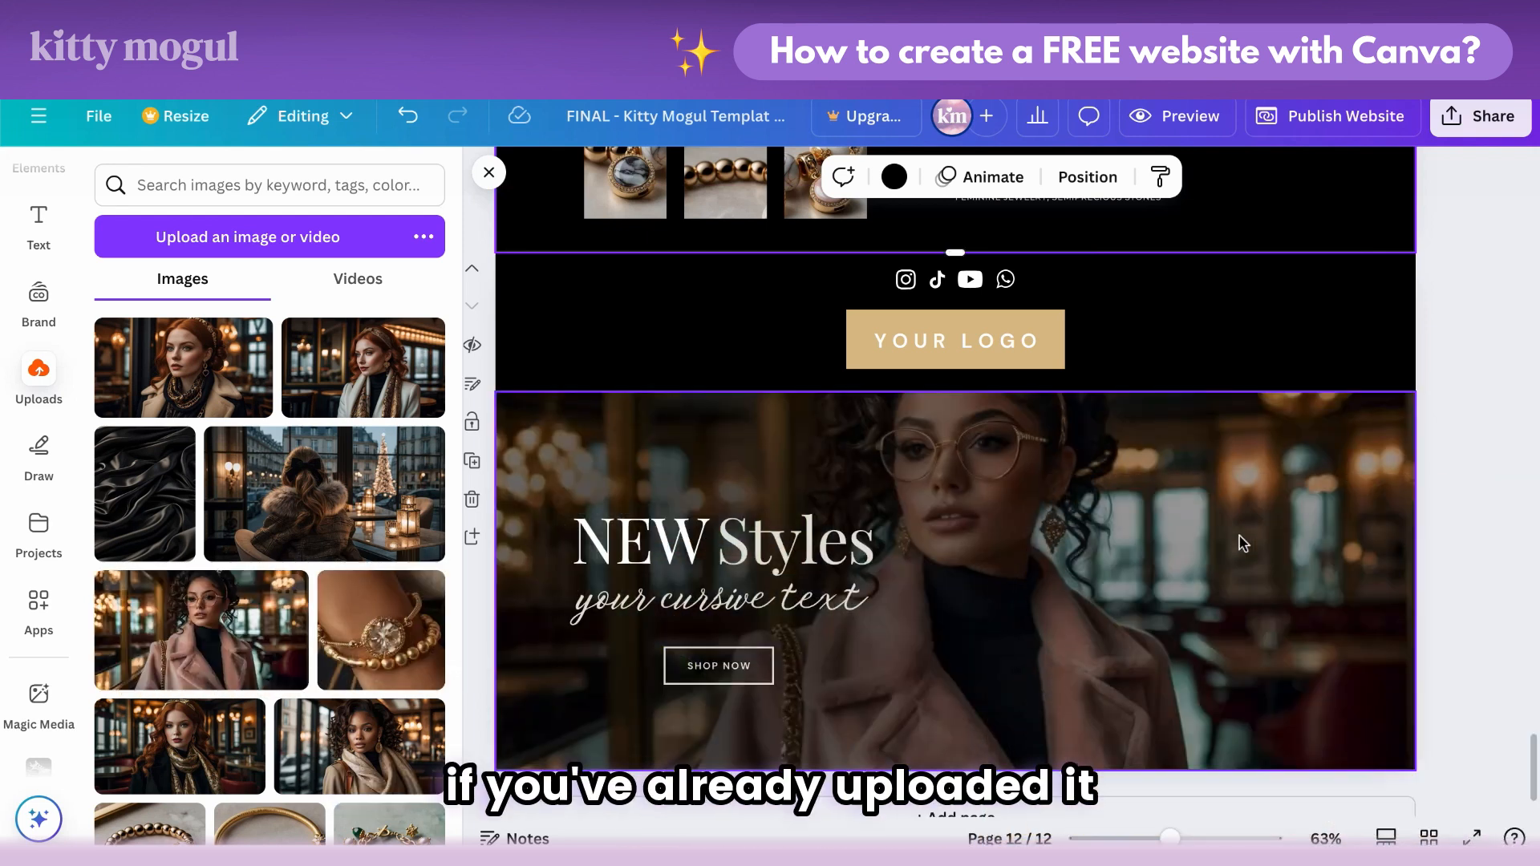
double_click(1201, 489)
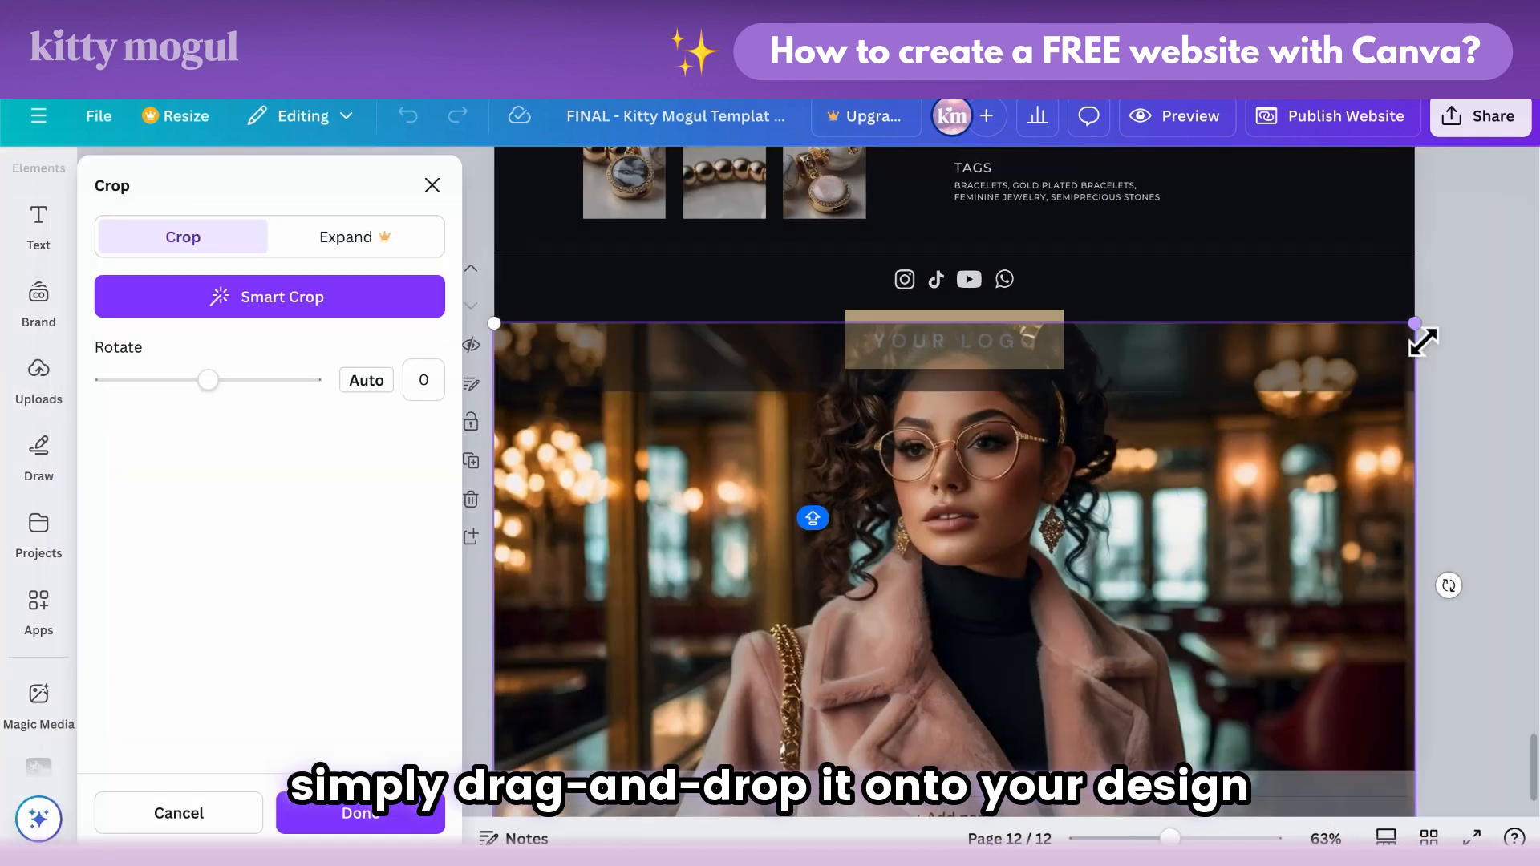
drag(1428, 332, 1528, 233)
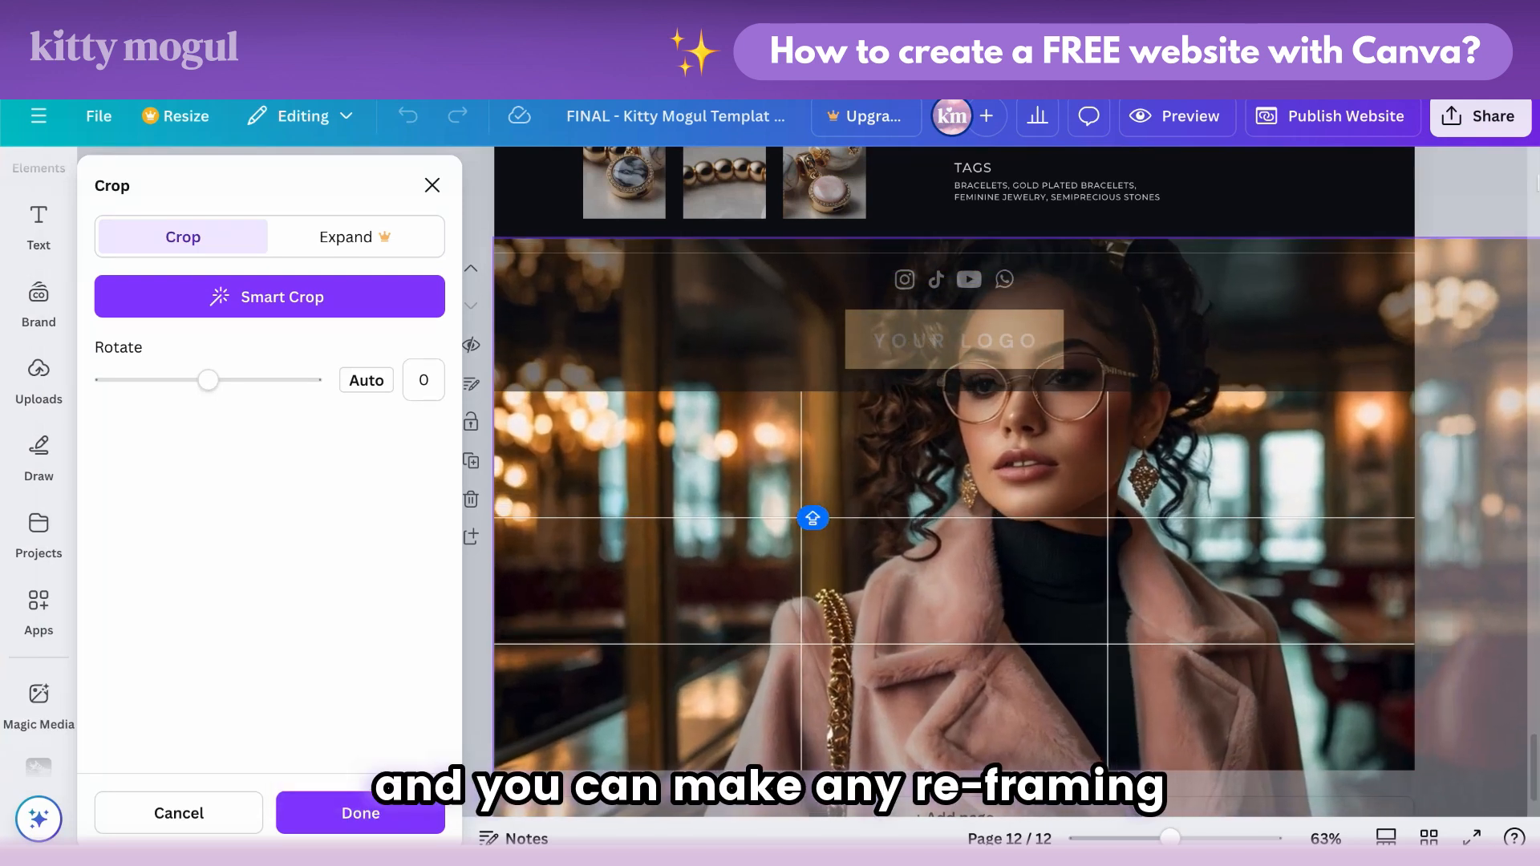
drag(1067, 503, 1114, 652)
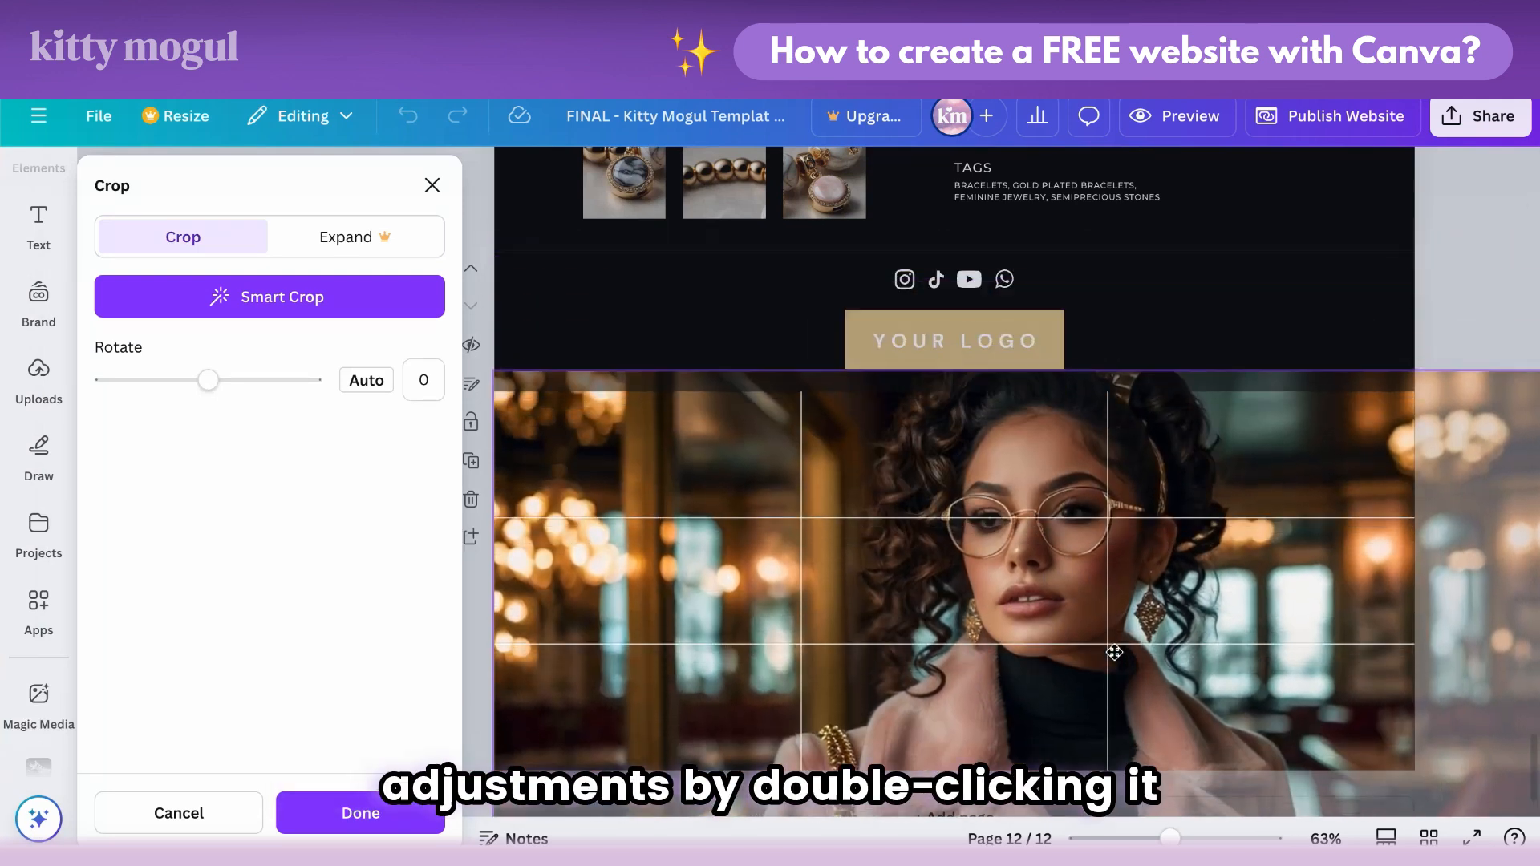
click(1501, 306)
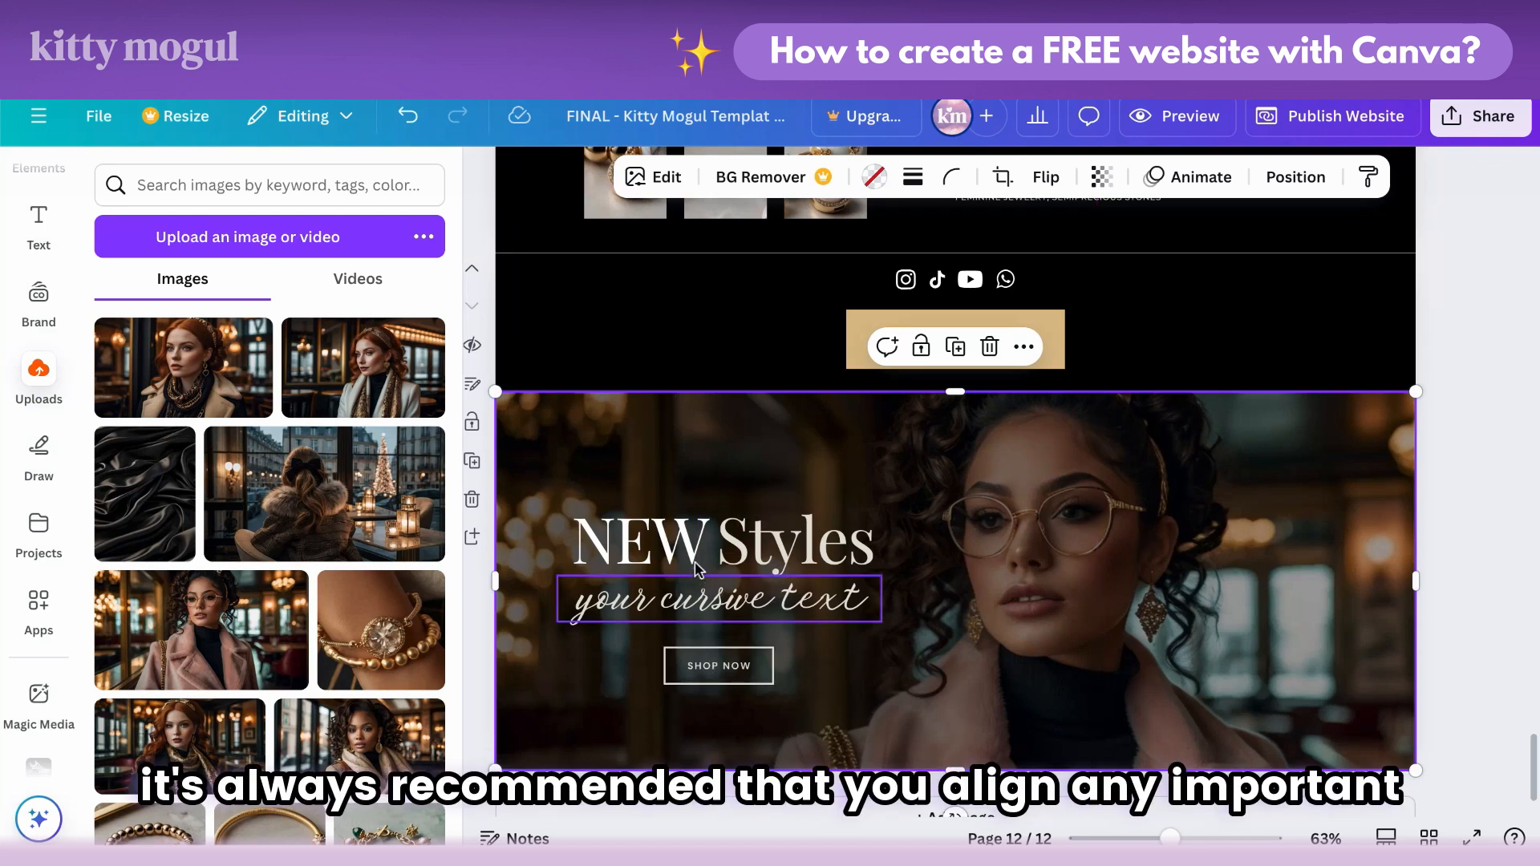
Step: Replace the cursive placeholder text under "NEW Styles" with "your unique blend"
double_click(607, 612)
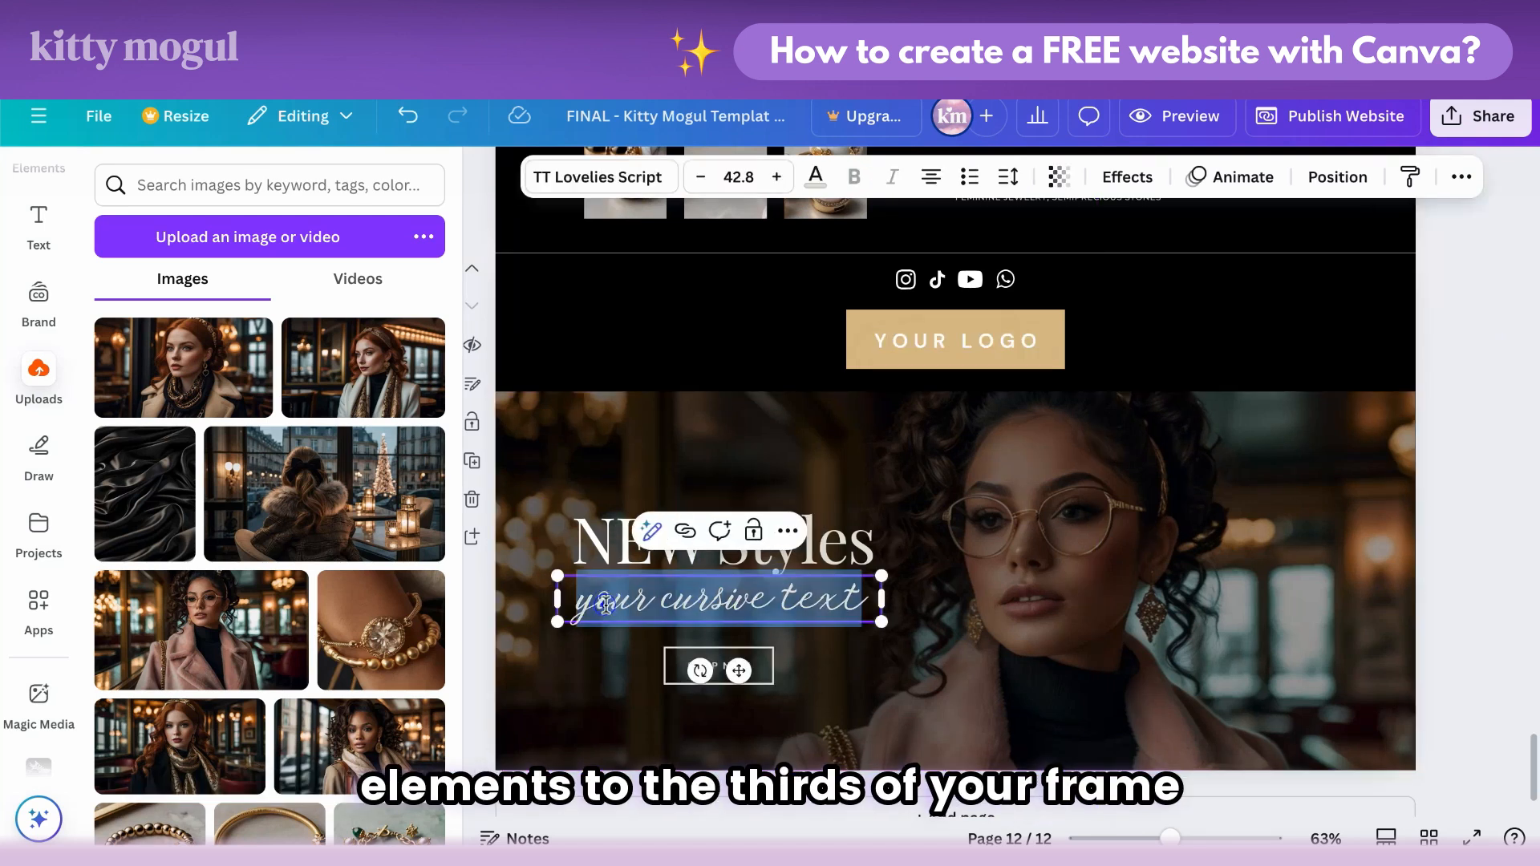
text(your uniqu)
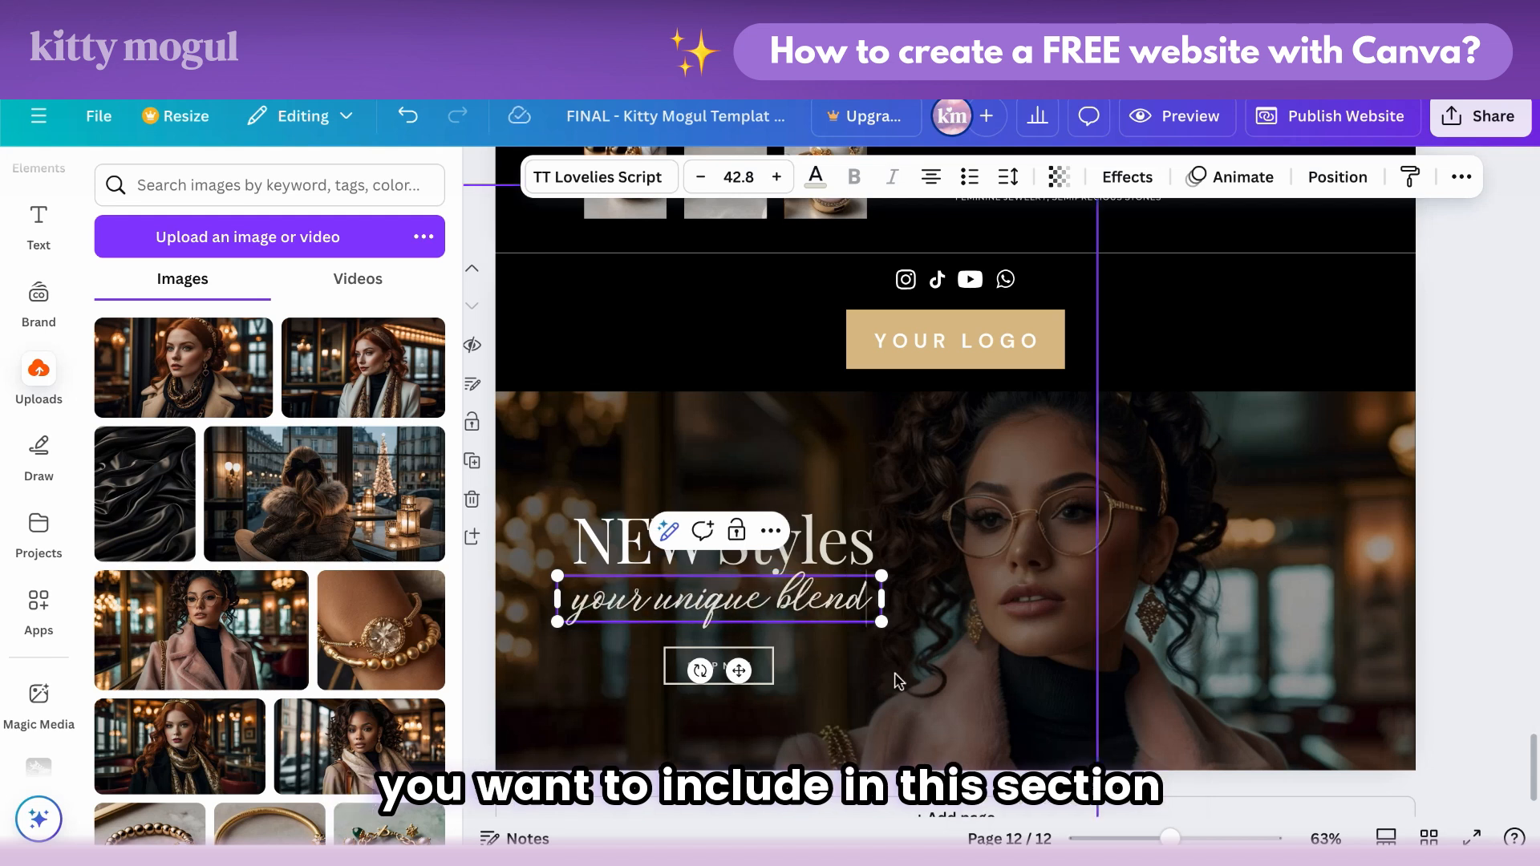
click(899, 682)
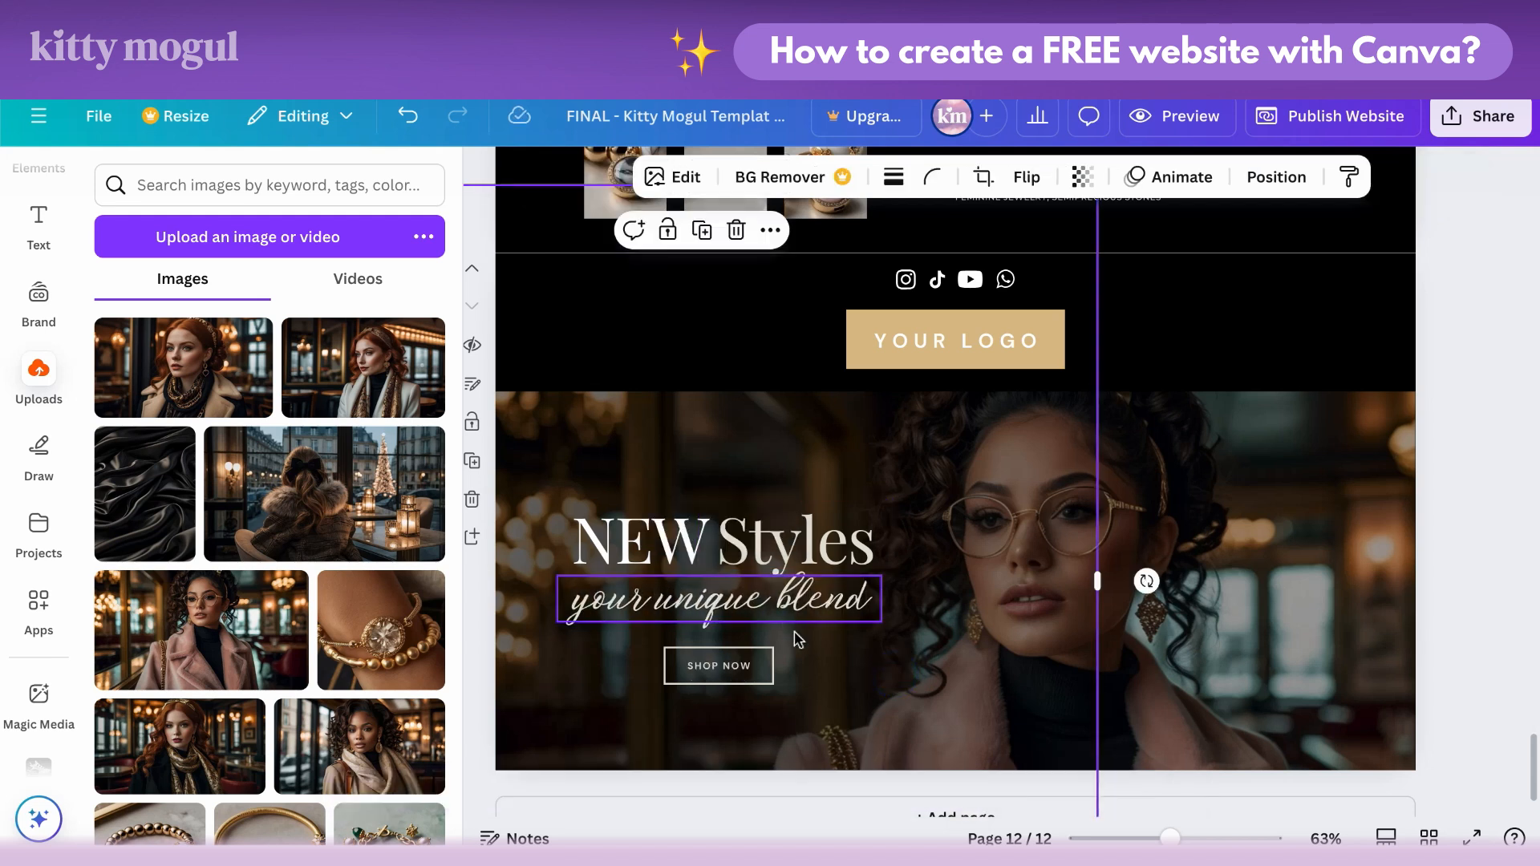
Step: Copy the Kee-Tee Accessories logo from the header of the 1 - Main-Slider page
scroll(1509, 794, up, 1)
click(1428, 837)
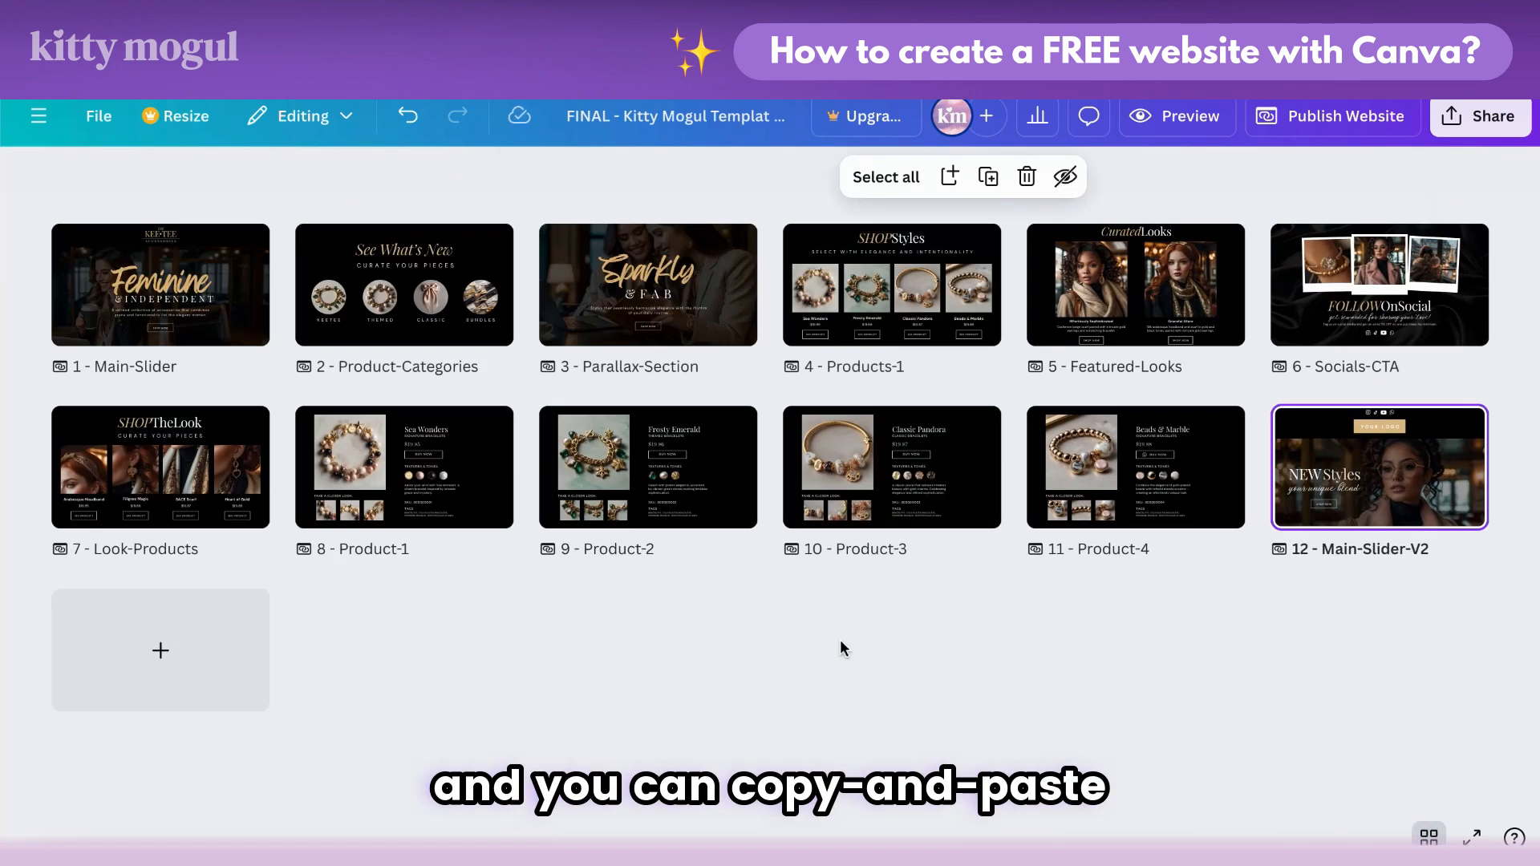
double_click(237, 289)
click(956, 268)
right_click(910, 233)
click(962, 299)
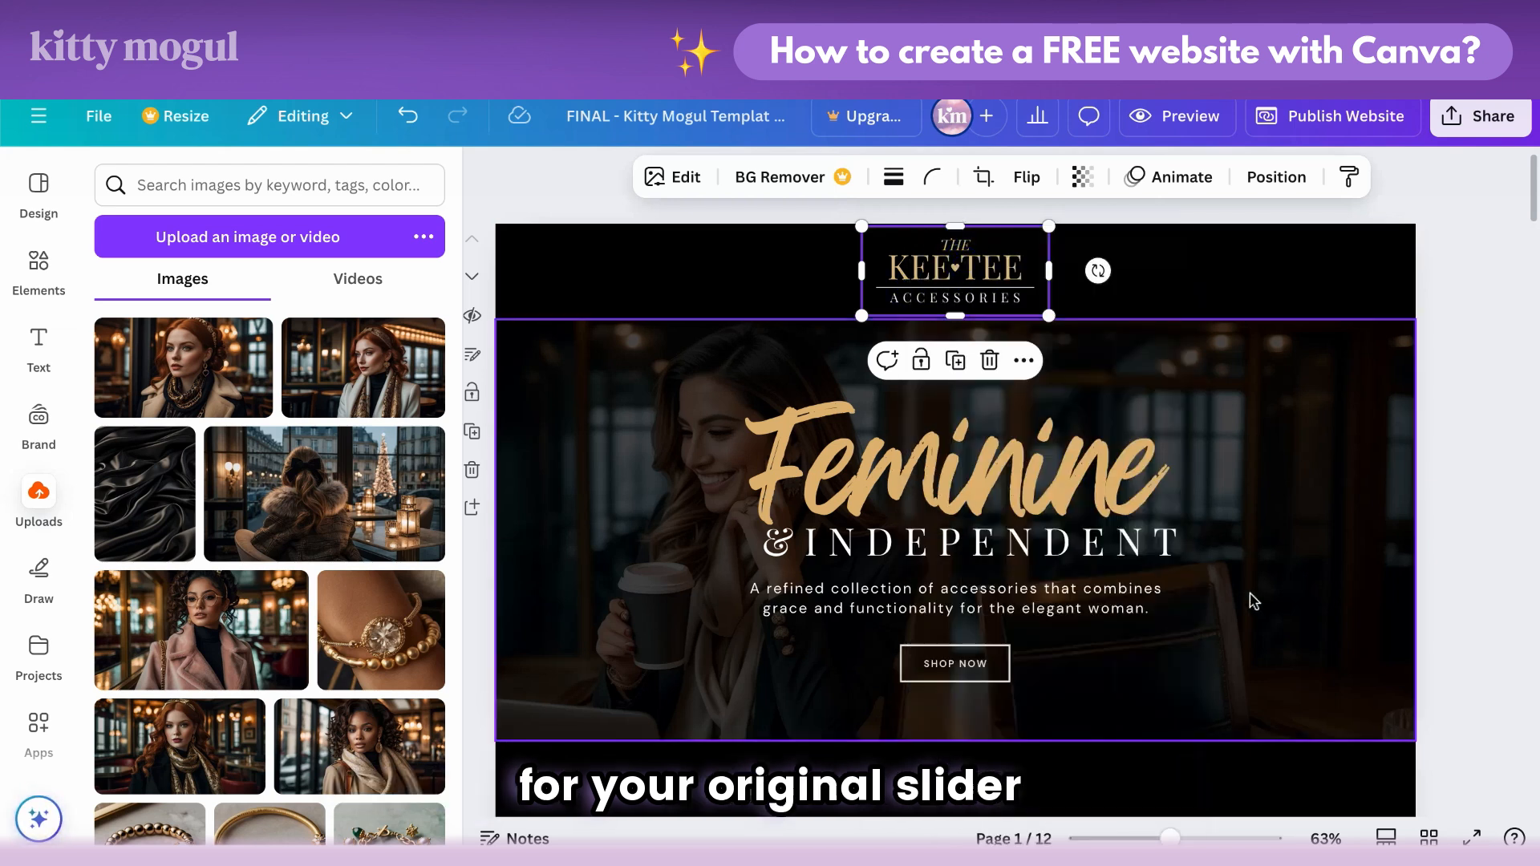
Step: Paste the Kee-Tee logo onto the 12 - Main-Slider-V2 page, slightly reduced and centered over the logo placeholder below the social icons
click(1429, 837)
double_click(1338, 504)
key(ctrl+v)
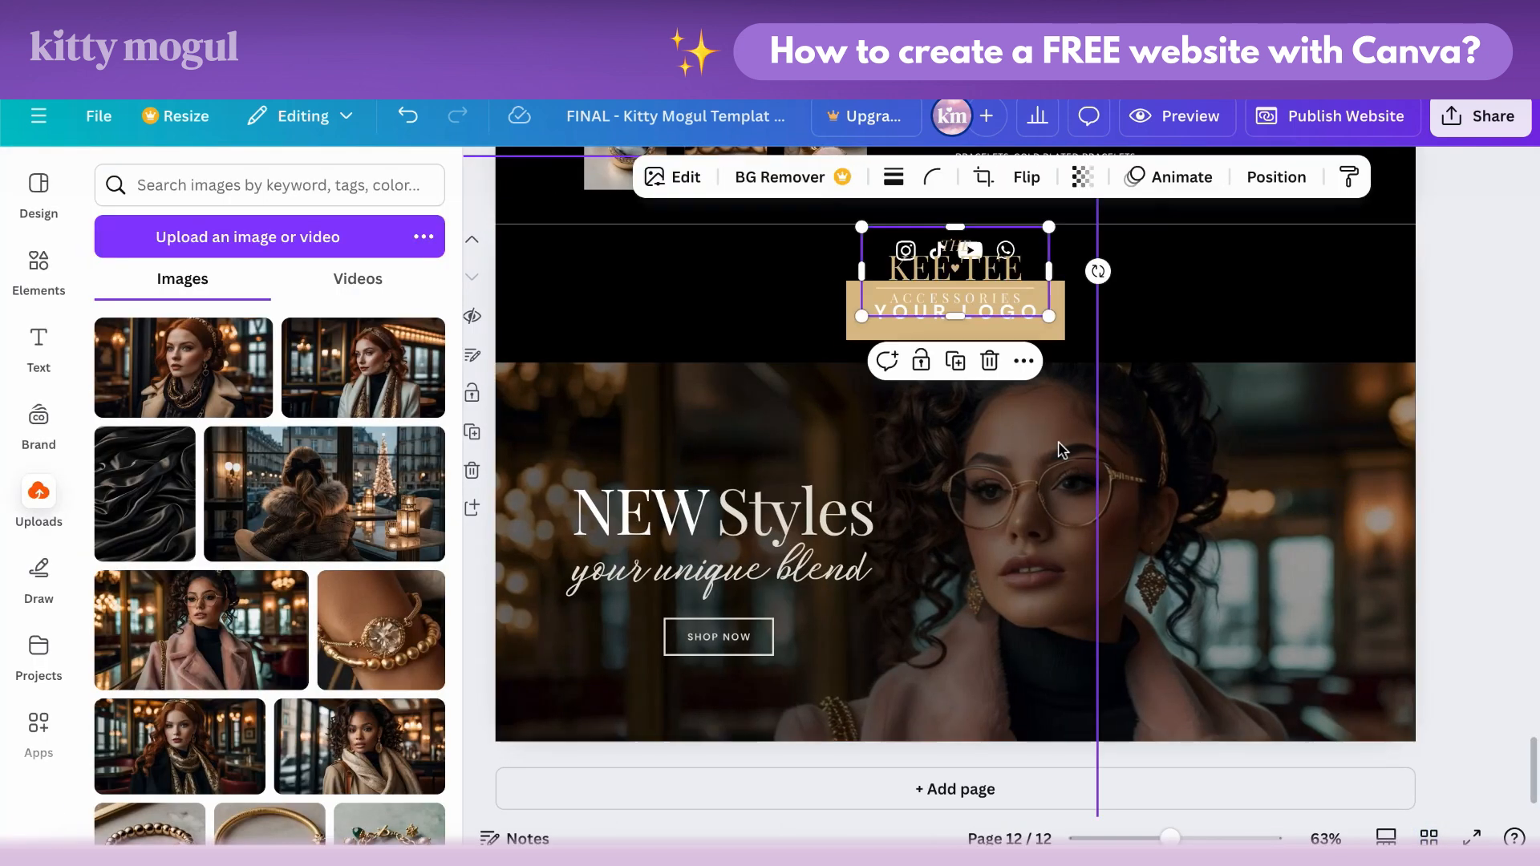
drag(1056, 367, 1057, 362)
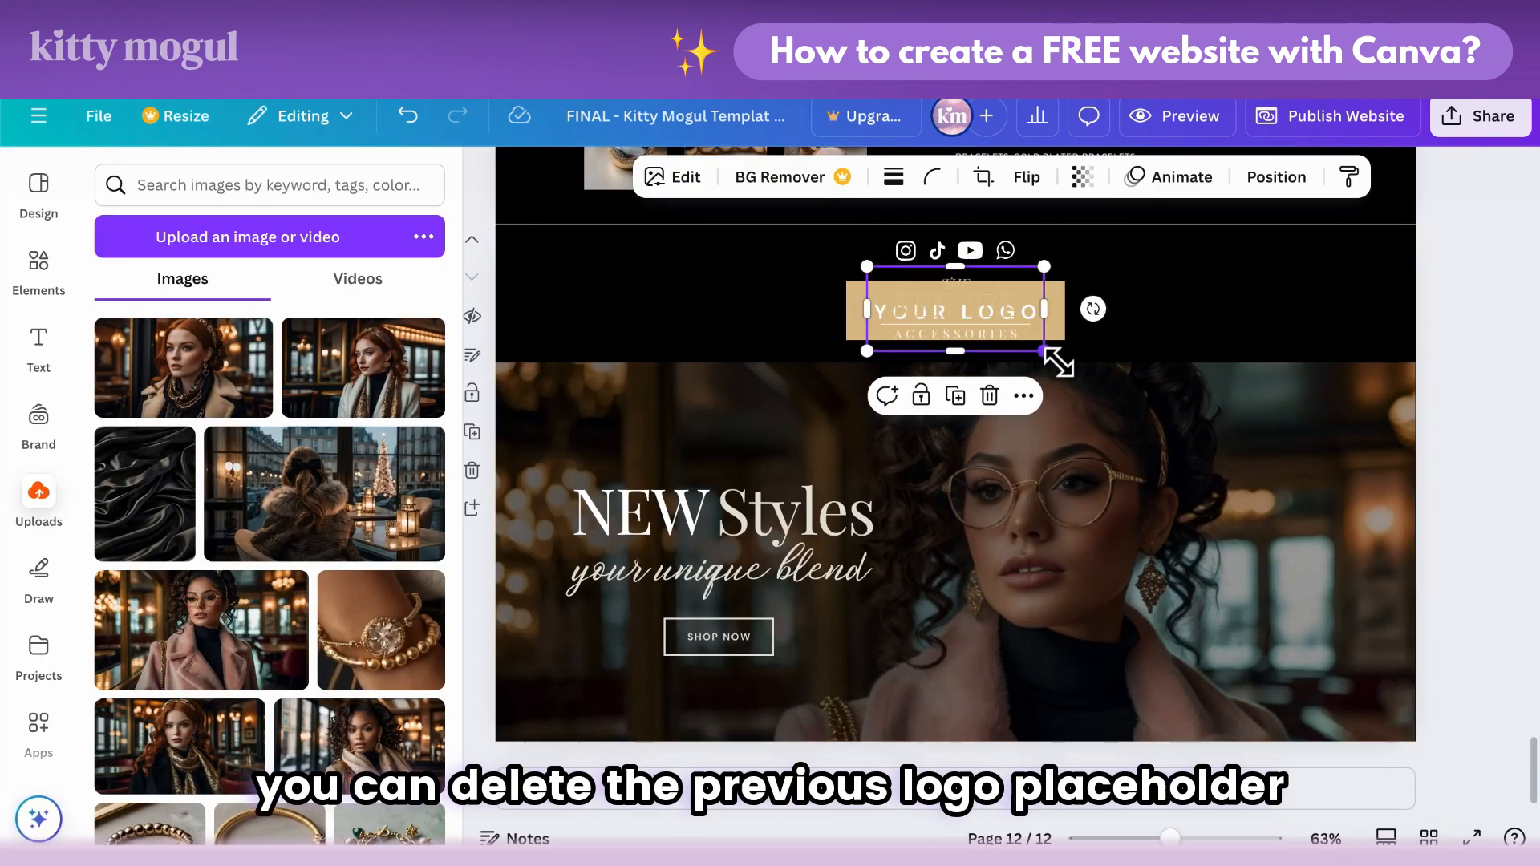
Step: Delete the gold "YOUR LOGO" placeholder lying behind the Kee-Tee logo on the last page
click(1276, 178)
click(325, 709)
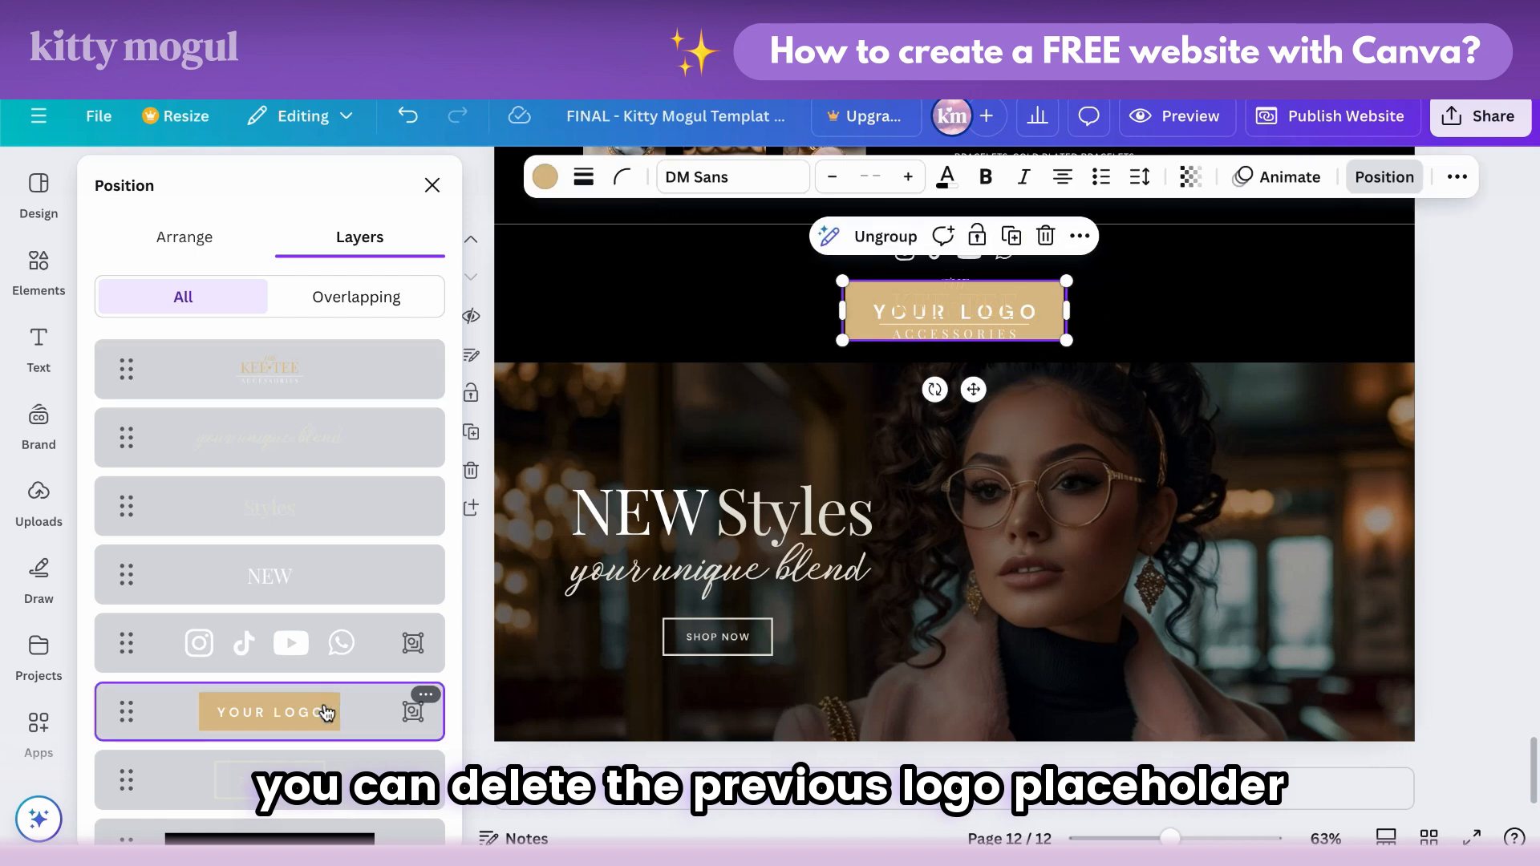
right_click(325, 709)
click(433, 478)
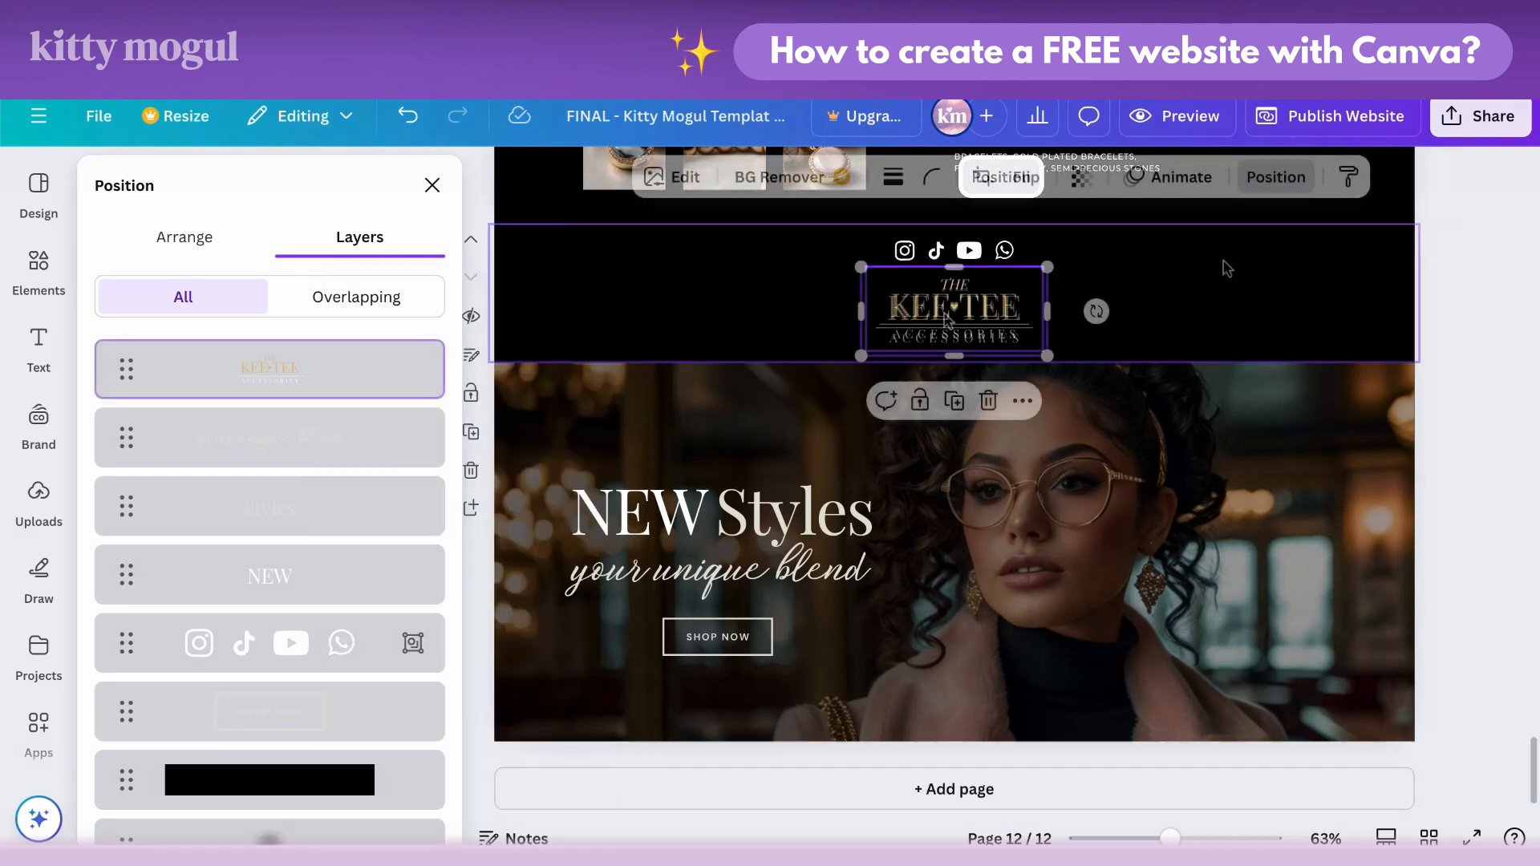
Step: Preview the website and examine the new logo and the "NEW Styles" slider at the end of the page
click(1203, 122)
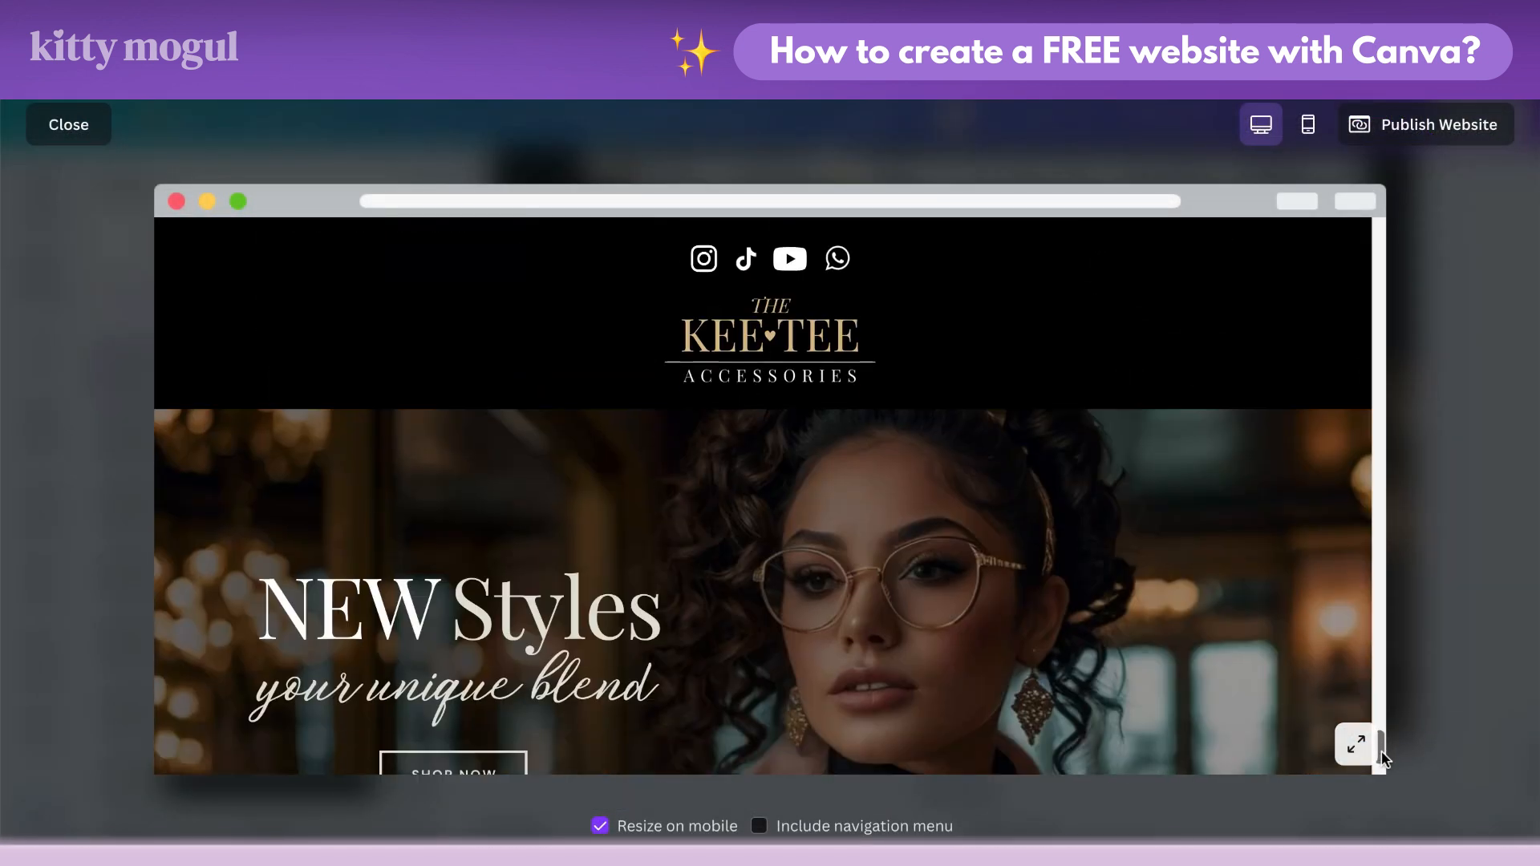
scroll(1383, 753, down, 2)
scroll(1383, 753, up, 1)
scroll(1383, 746, up, 1)
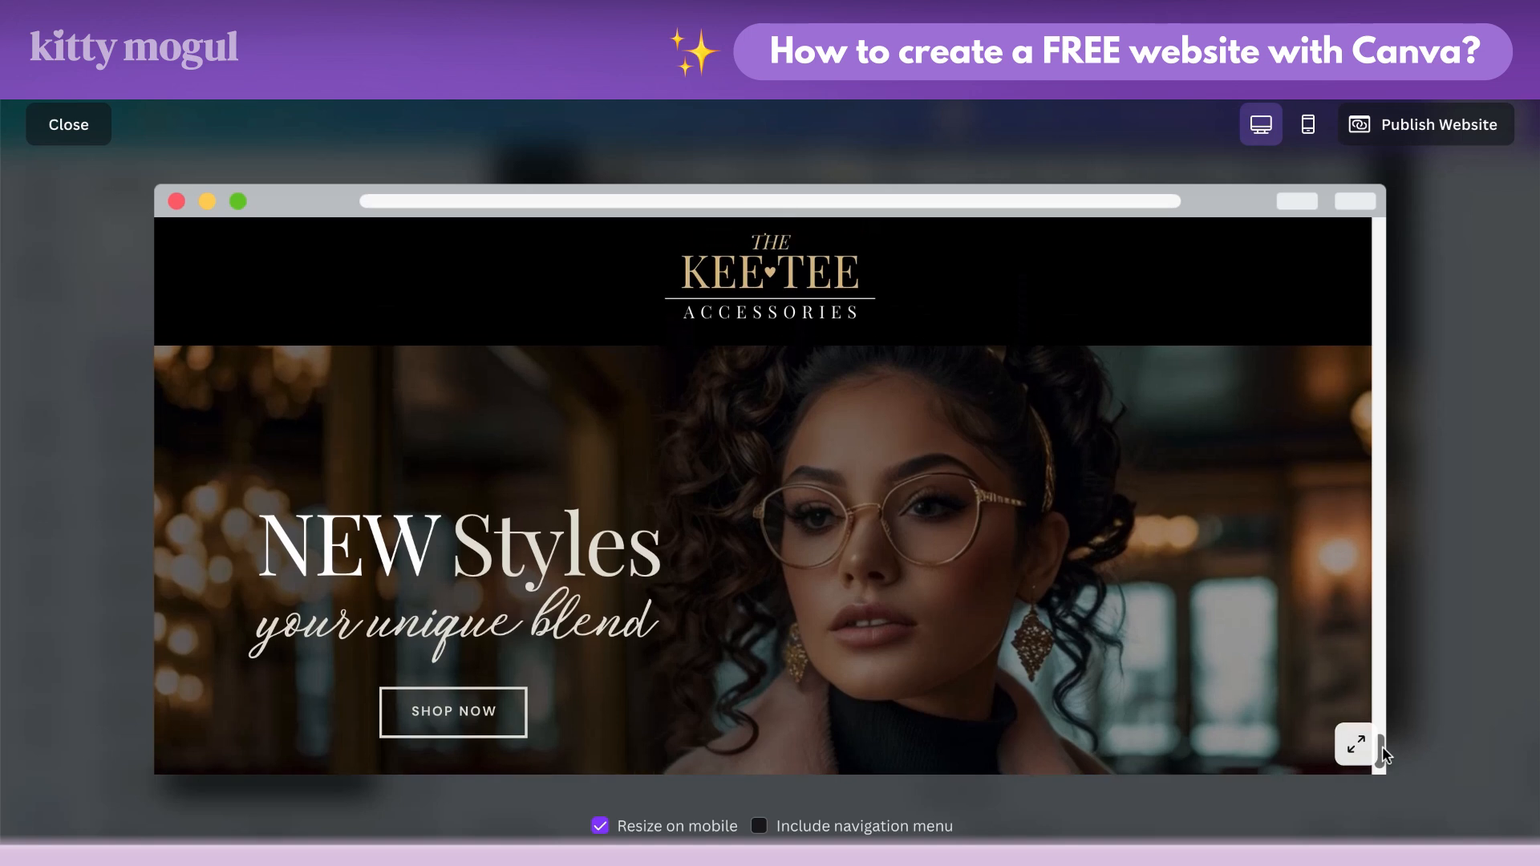
scroll(1383, 749, down, 1)
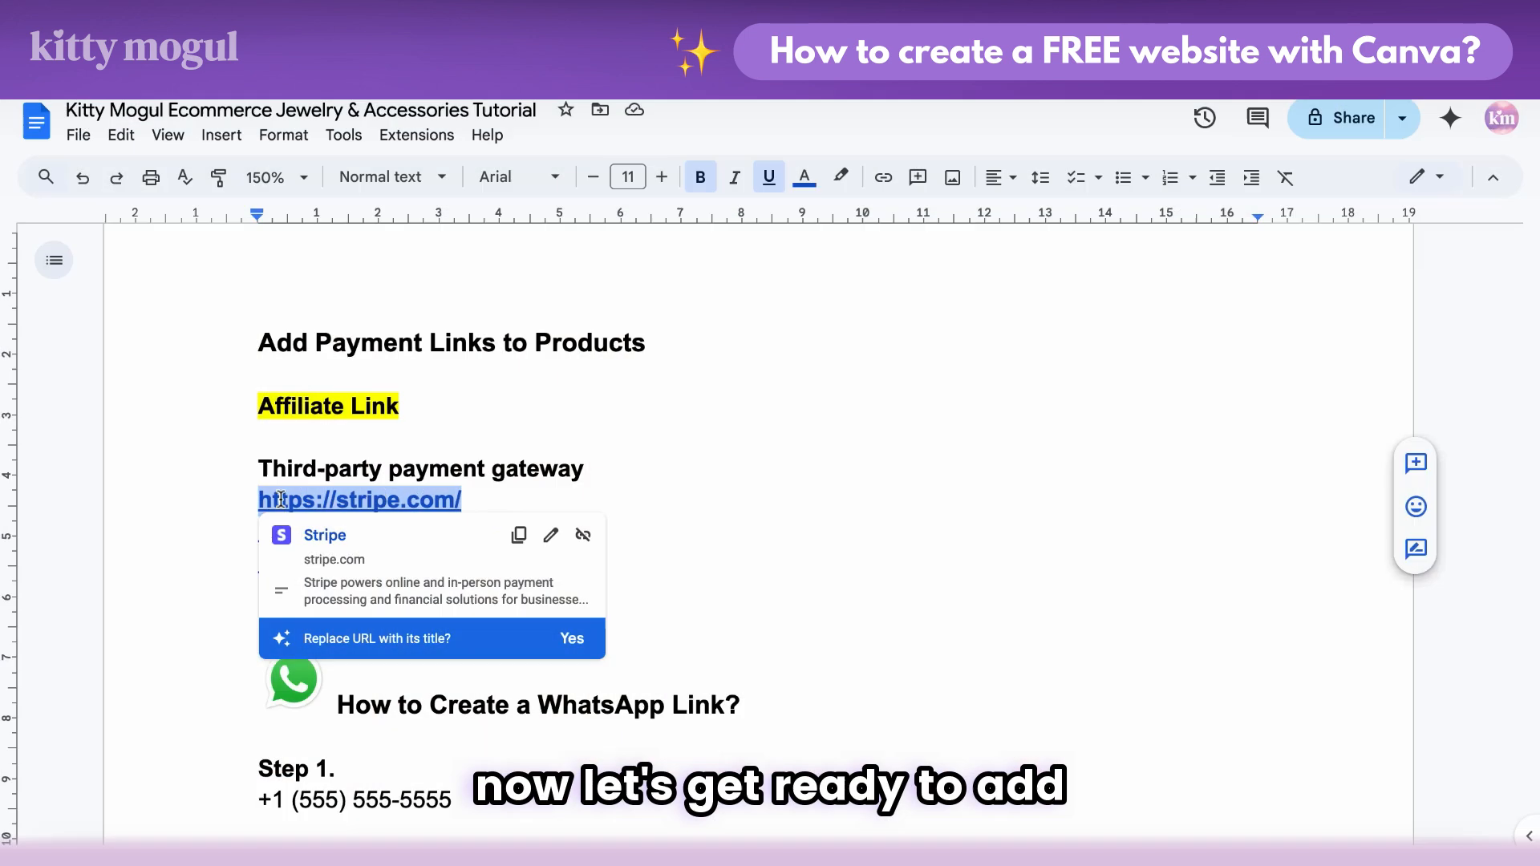
Step: Review the design's sections upward from the "Beads & Marble" listing through "SHOP The Look" and "FOLLOW On Social" to the four-product grid
right_click(354, 523)
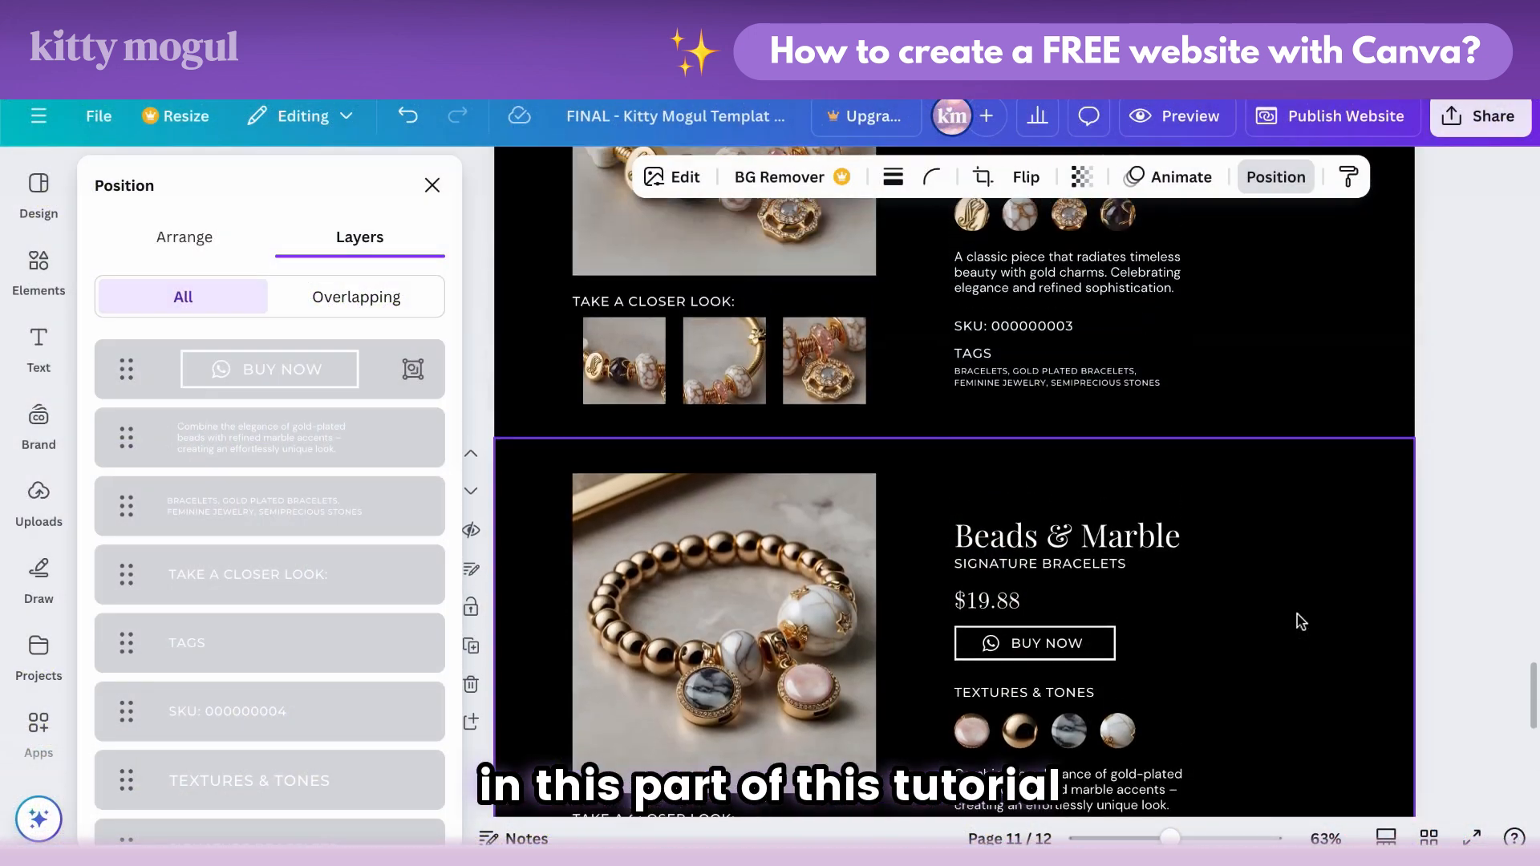
scroll(1301, 622, up, 1)
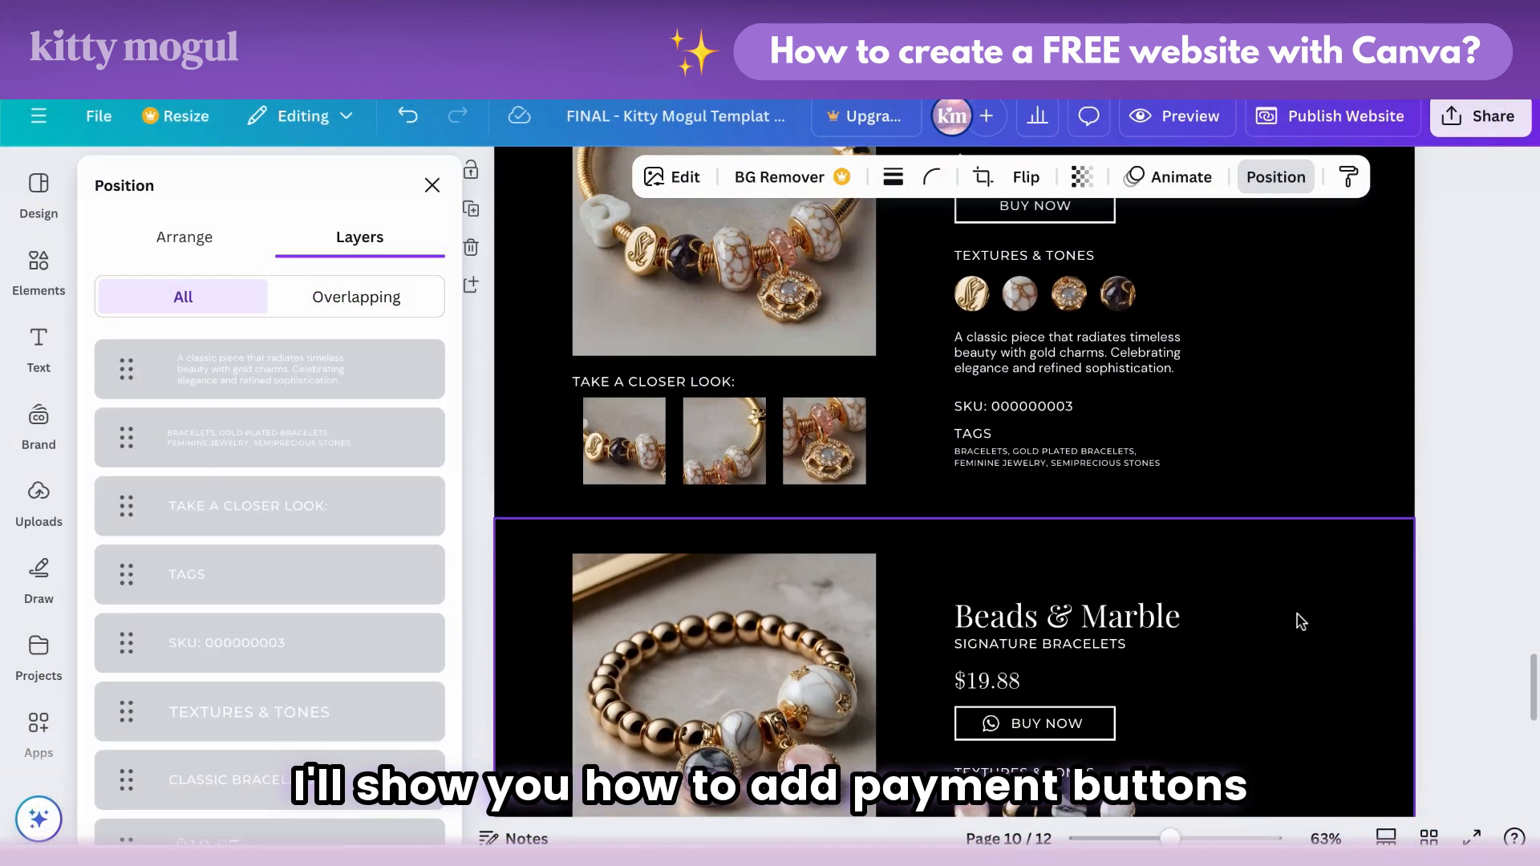
scroll(1301, 622, up, 5)
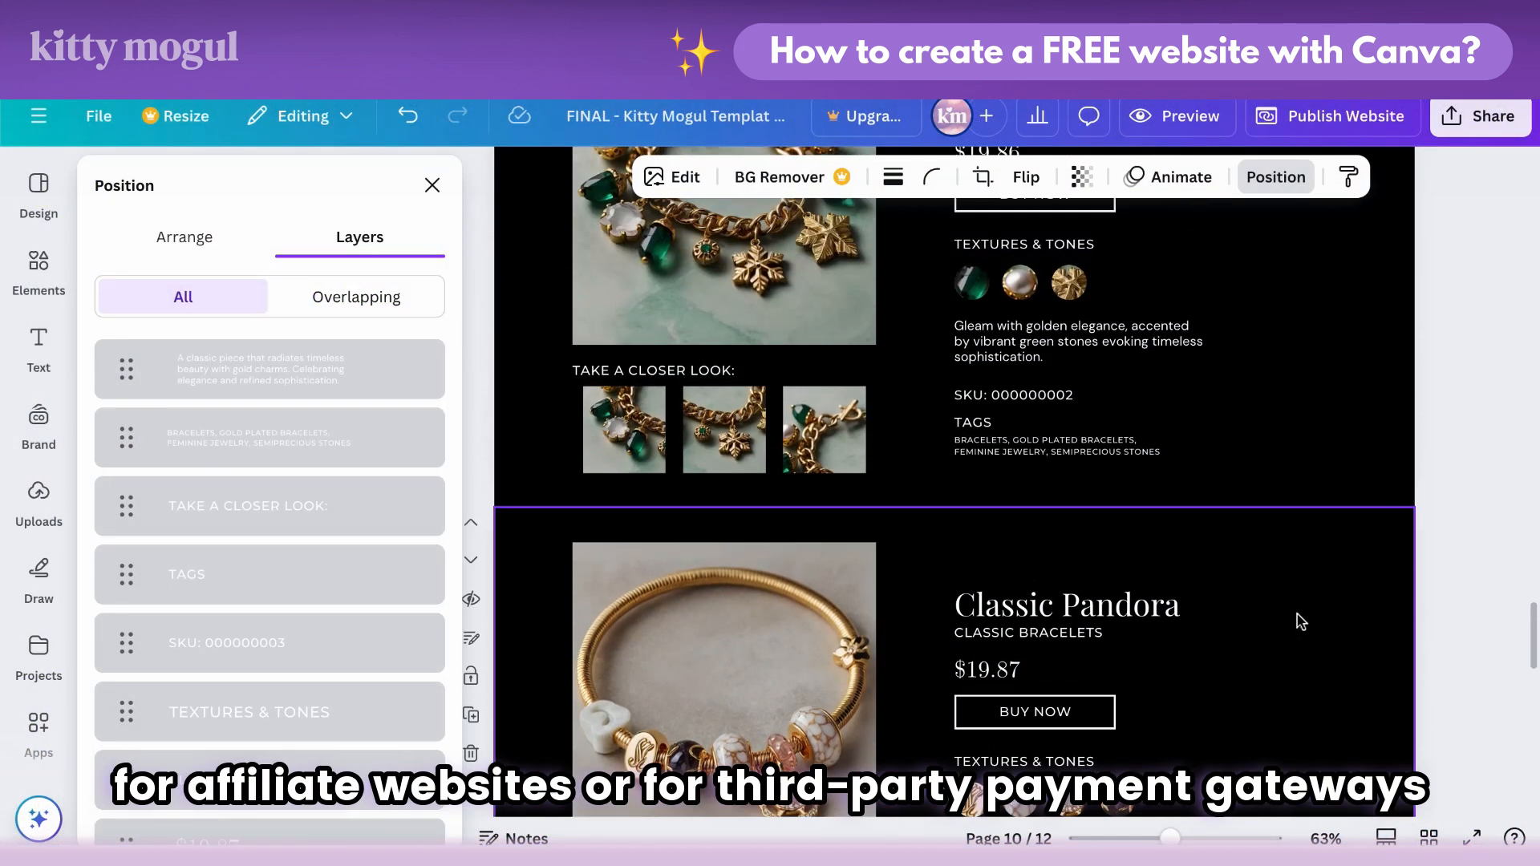
scroll(1301, 623, up, 7)
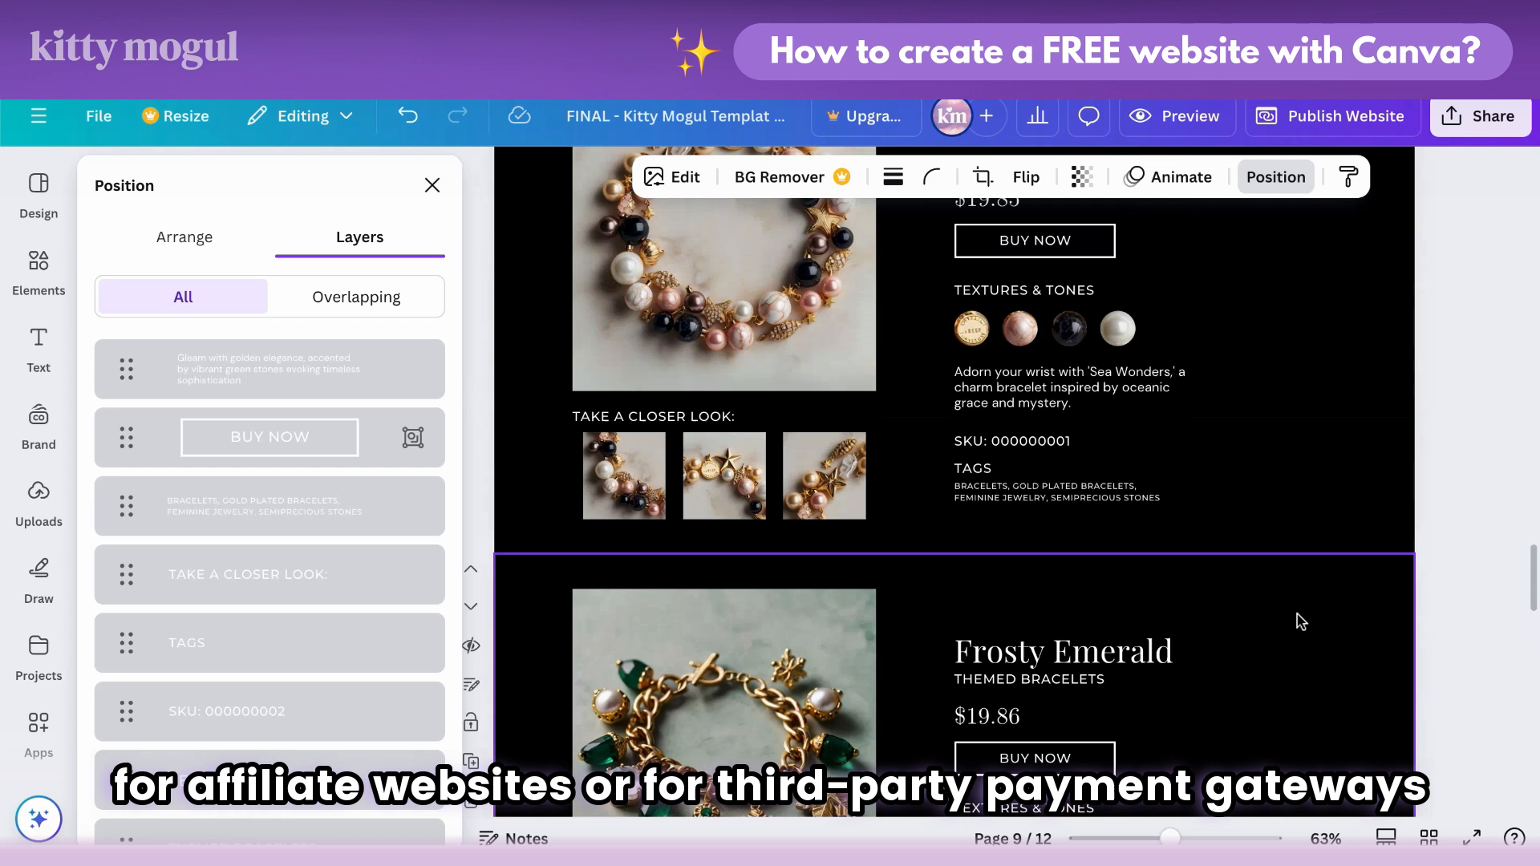
scroll(1301, 622, up, 6)
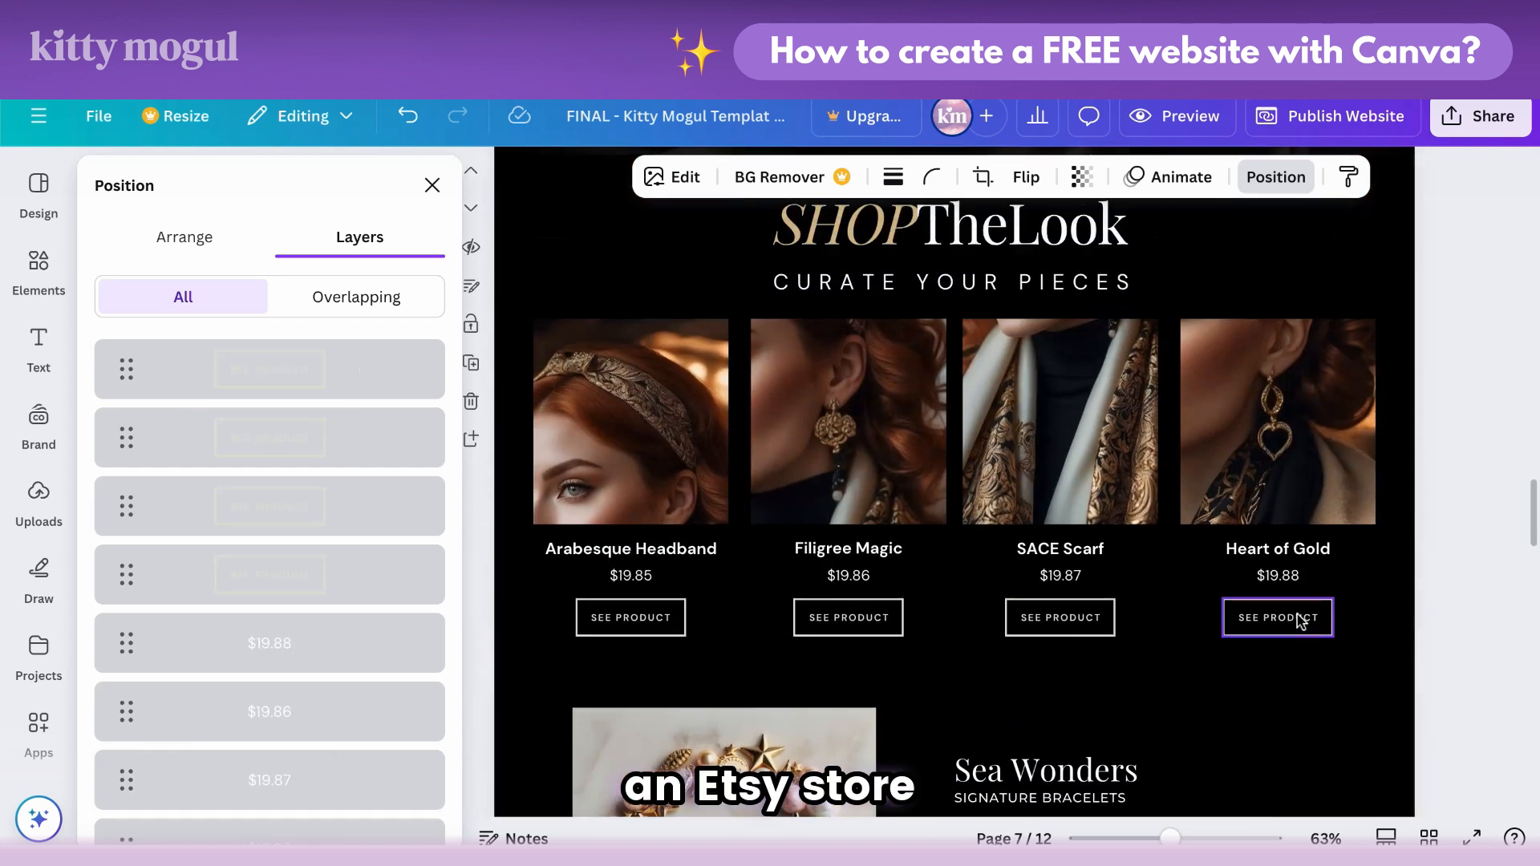
scroll(1301, 623, up, 4)
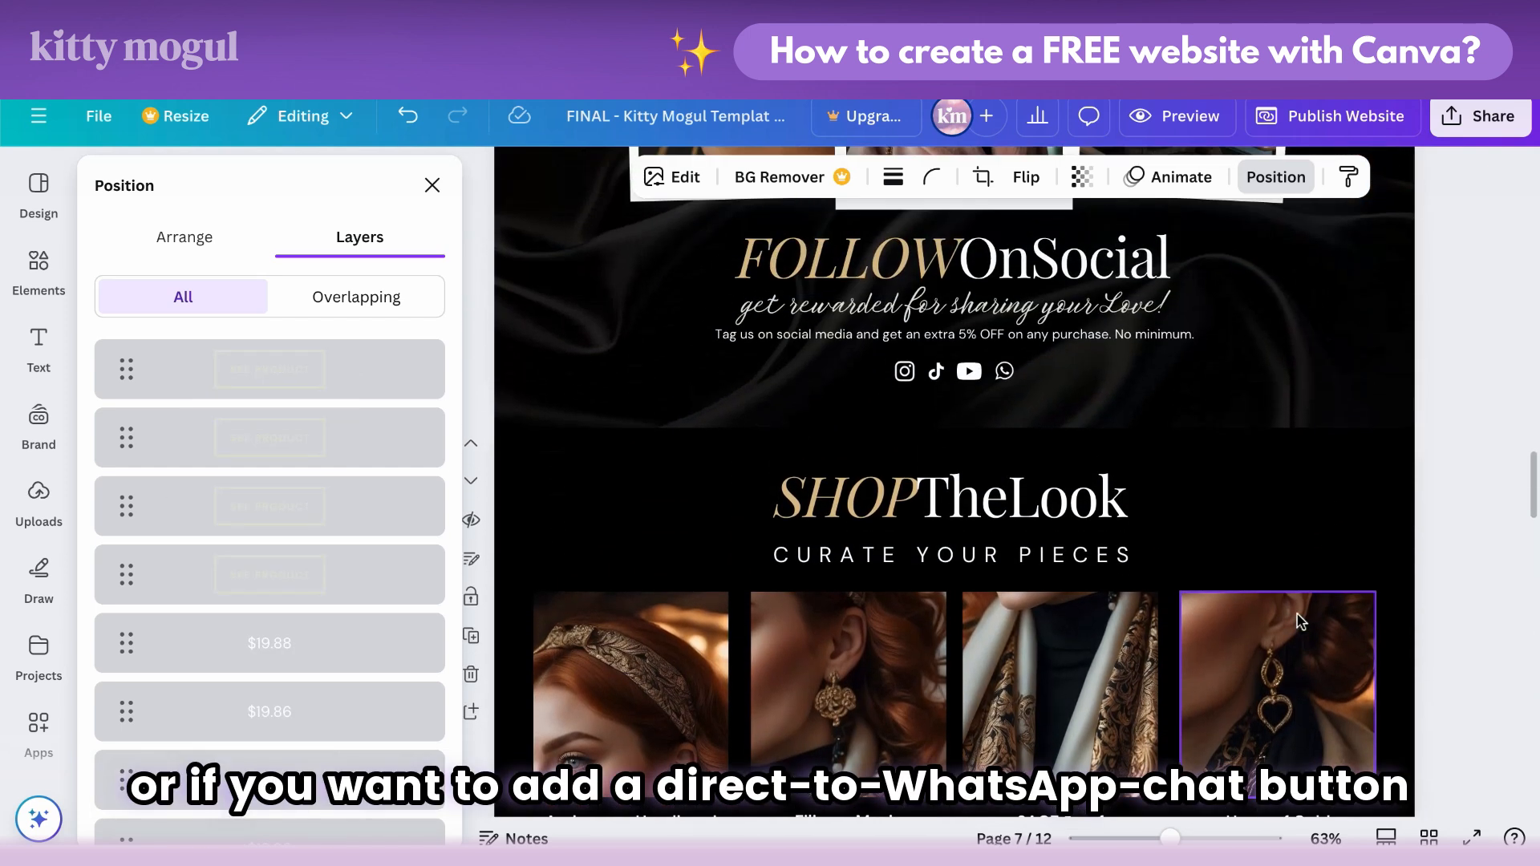
scroll(1301, 622, up, 5)
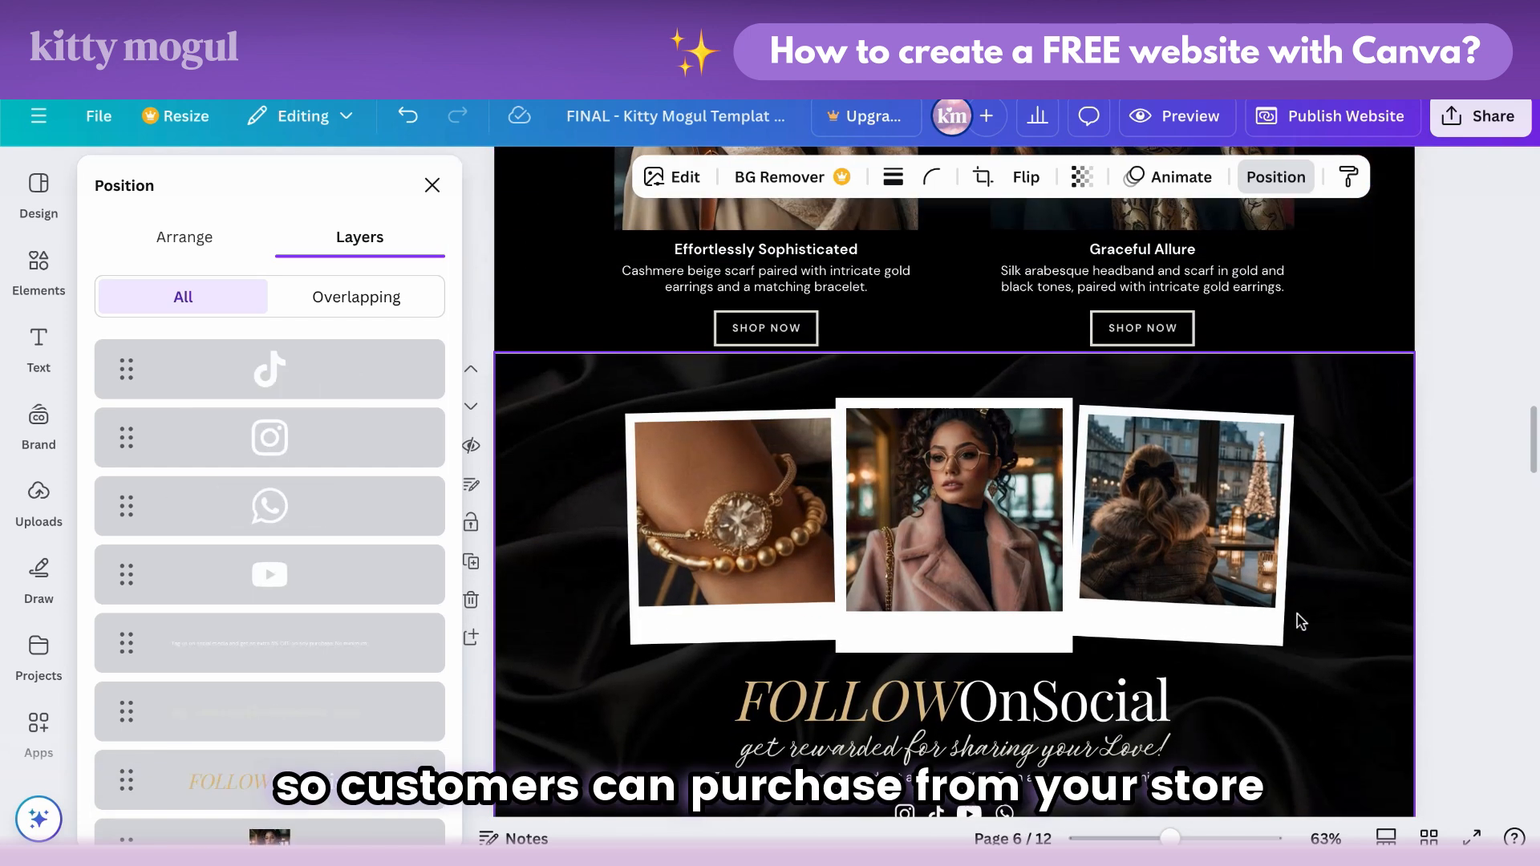
scroll(1301, 623, up, 7)
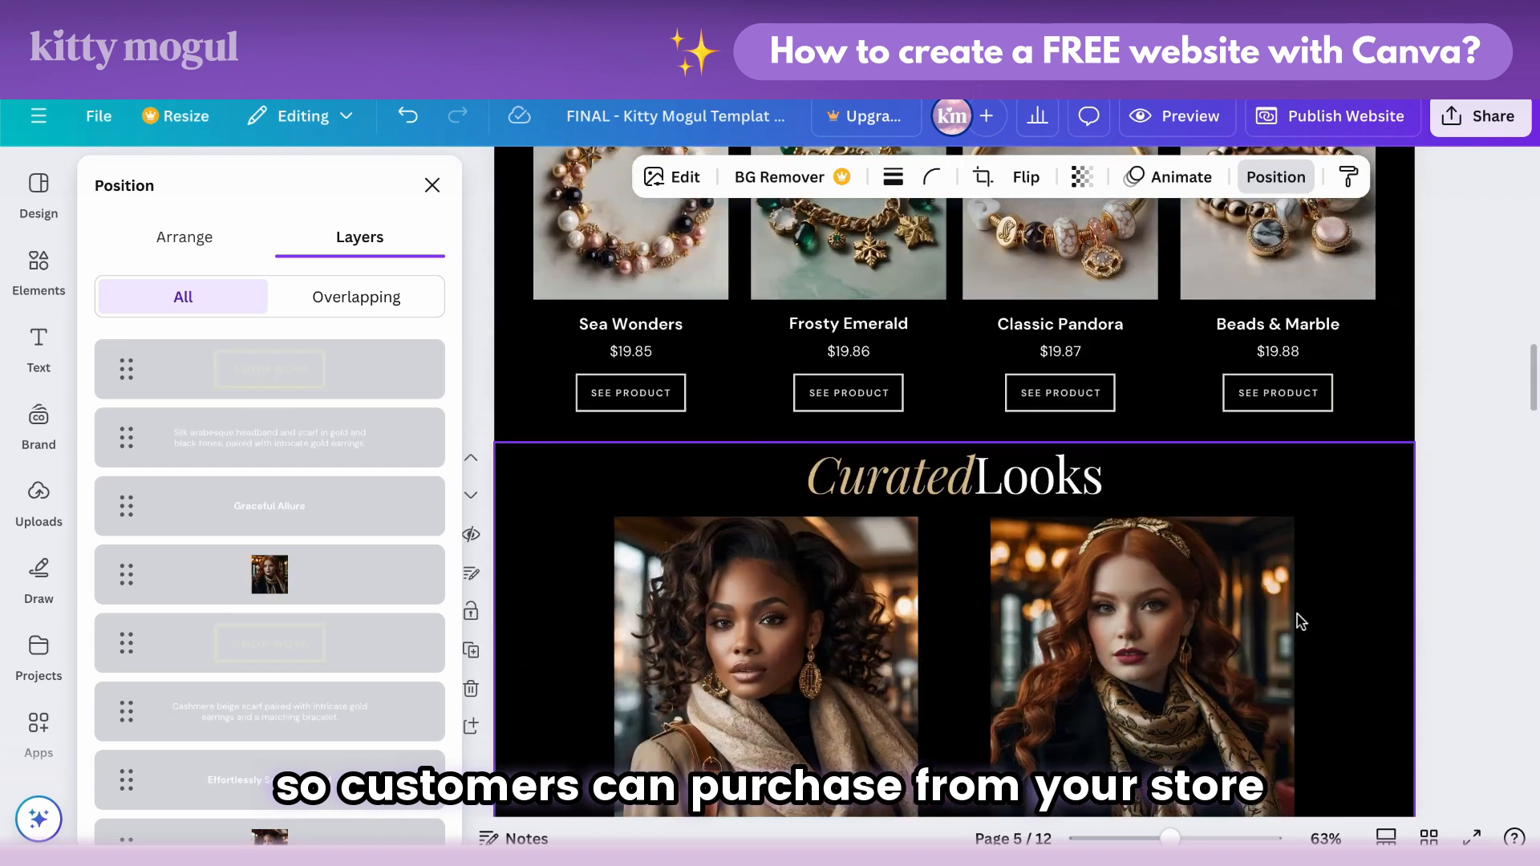
scroll(1301, 623, up, 8)
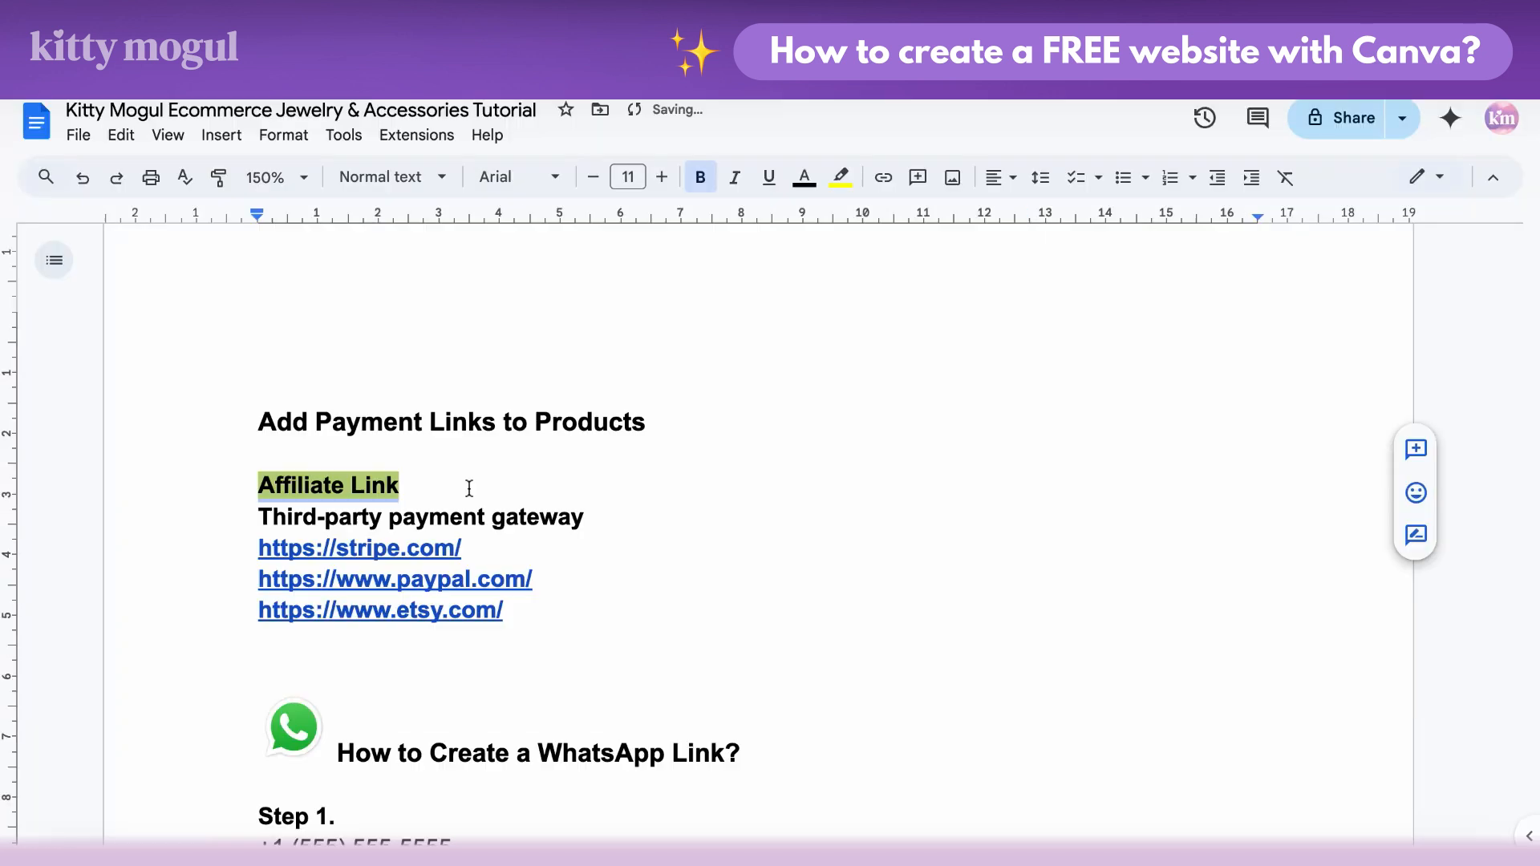
click(468, 487)
key(Return)
scroll(318, 486, down, 1)
drag(463, 500, 257, 500)
right_click(281, 499)
click(457, 252)
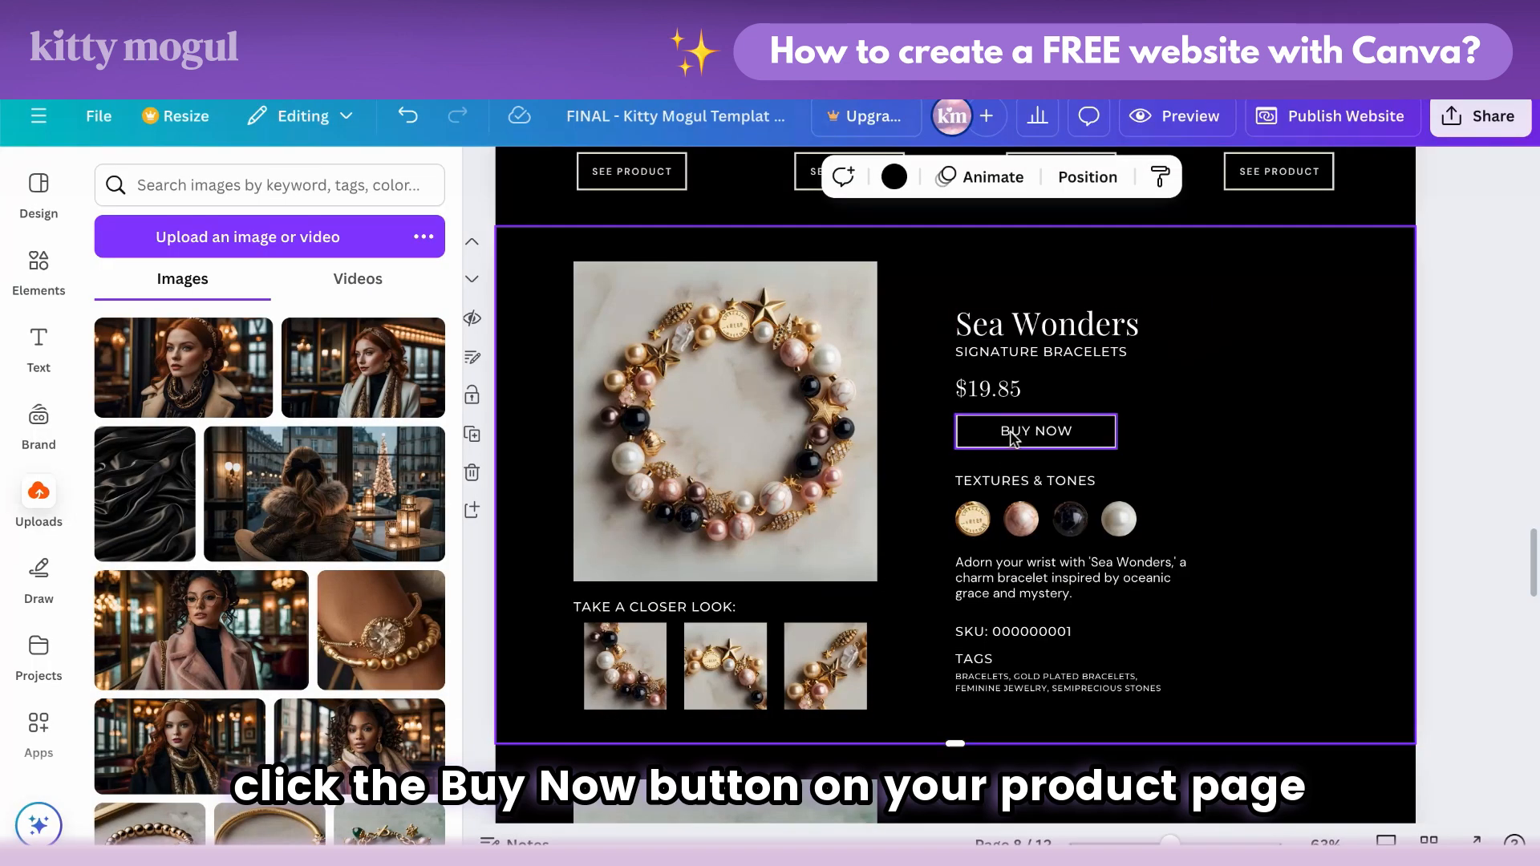
Step: Back in Canva, ungroup the "BUY NOW" button of the Sea Wonders product into separate text and frame
click(1013, 439)
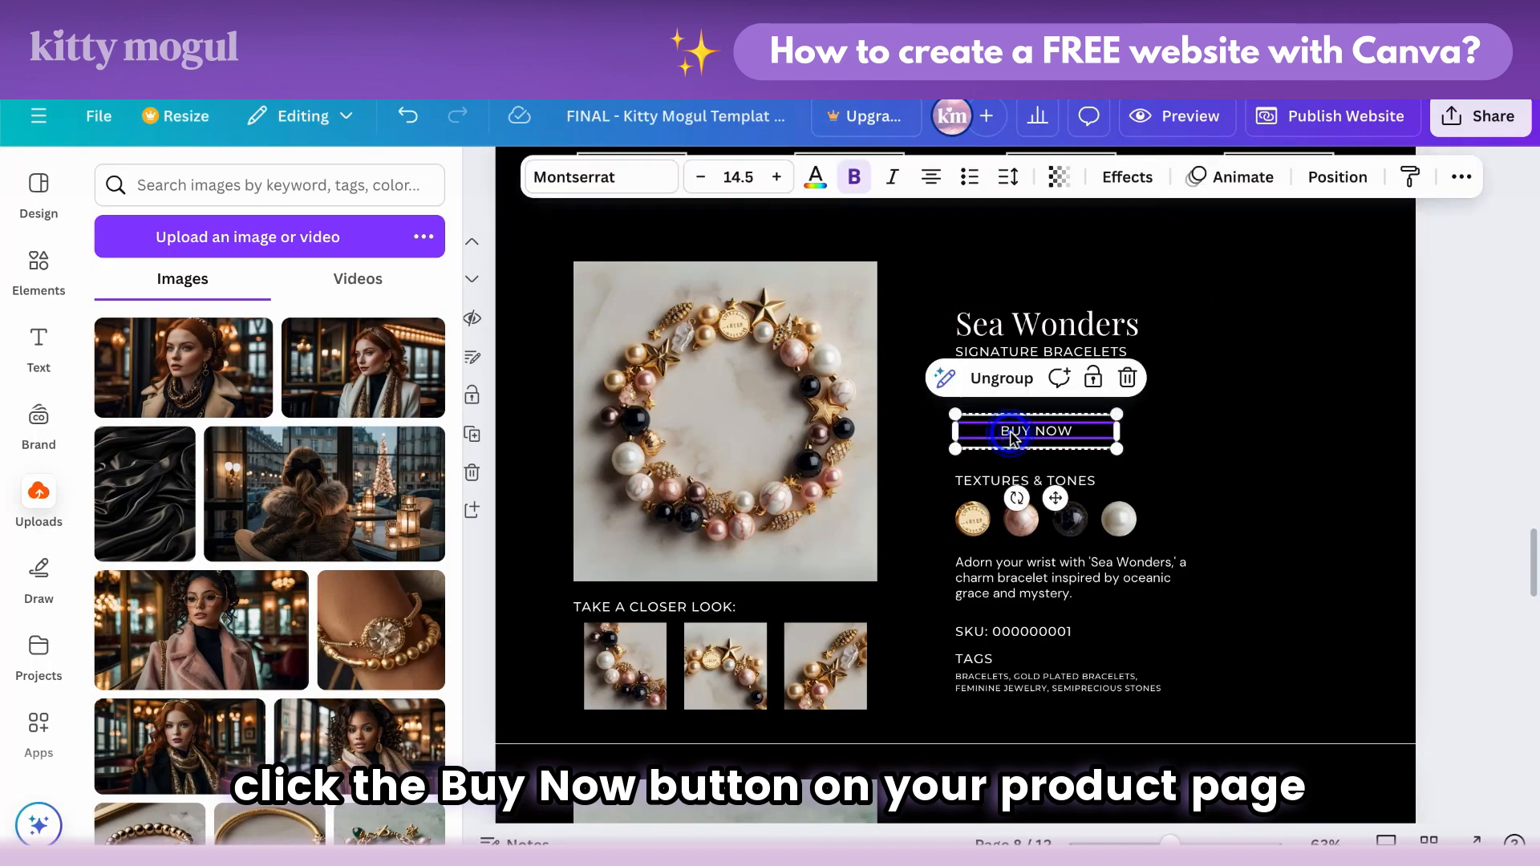
click(1004, 380)
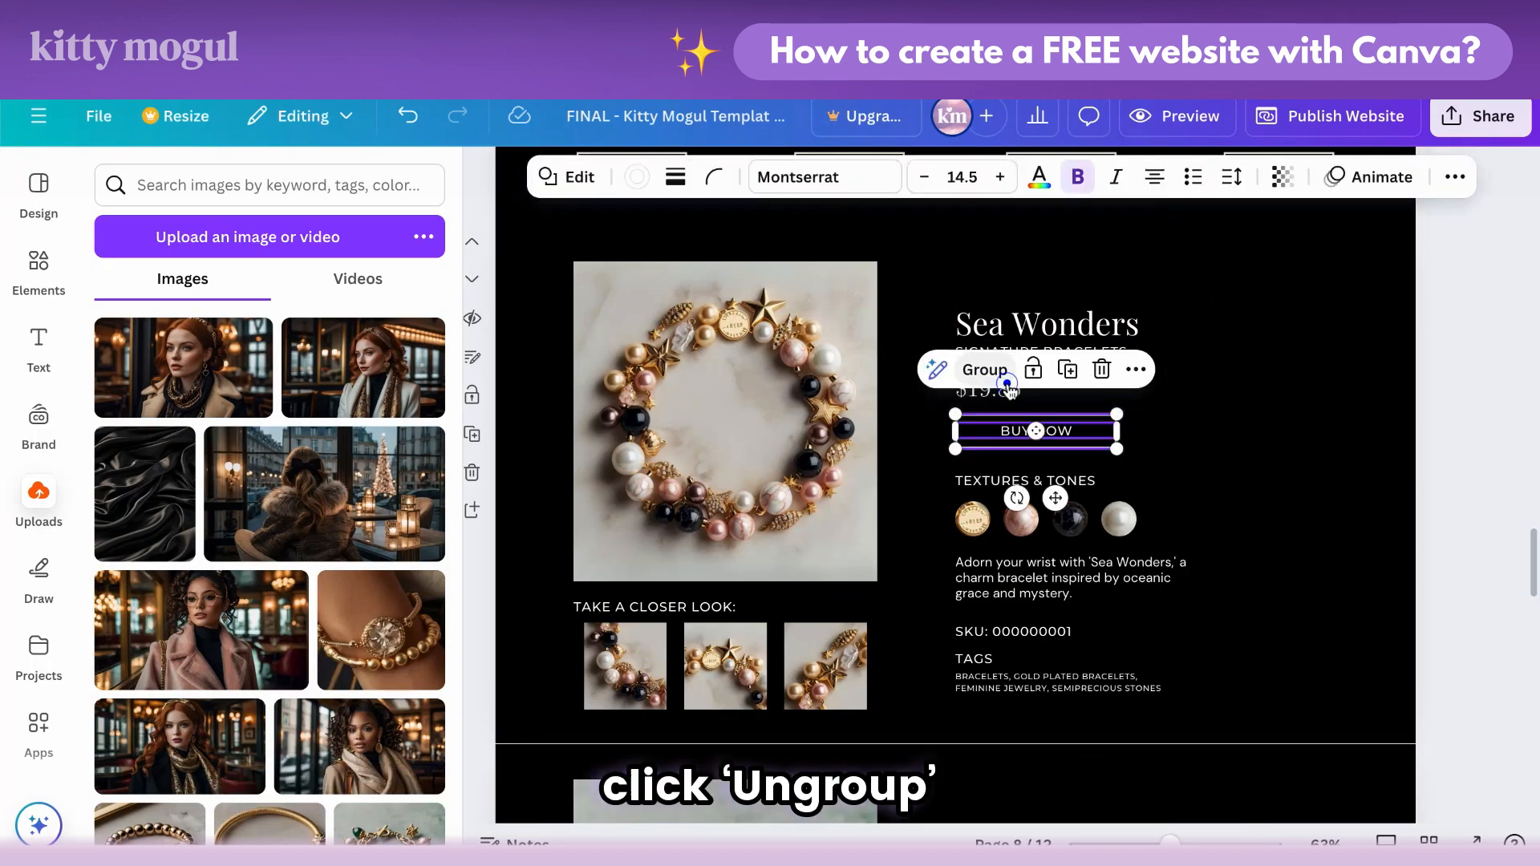
click(1189, 435)
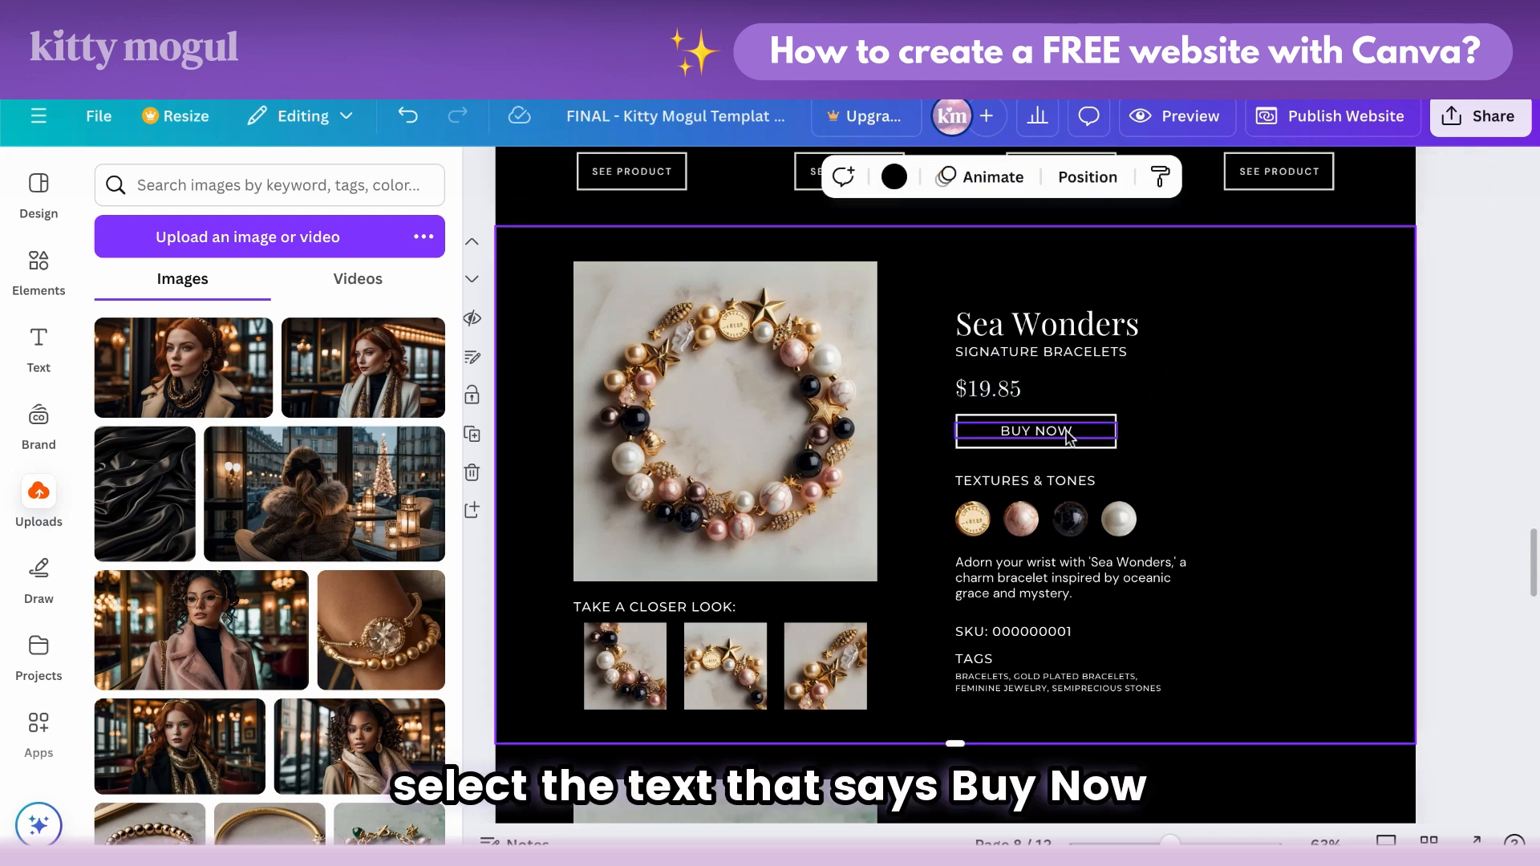
click(1066, 433)
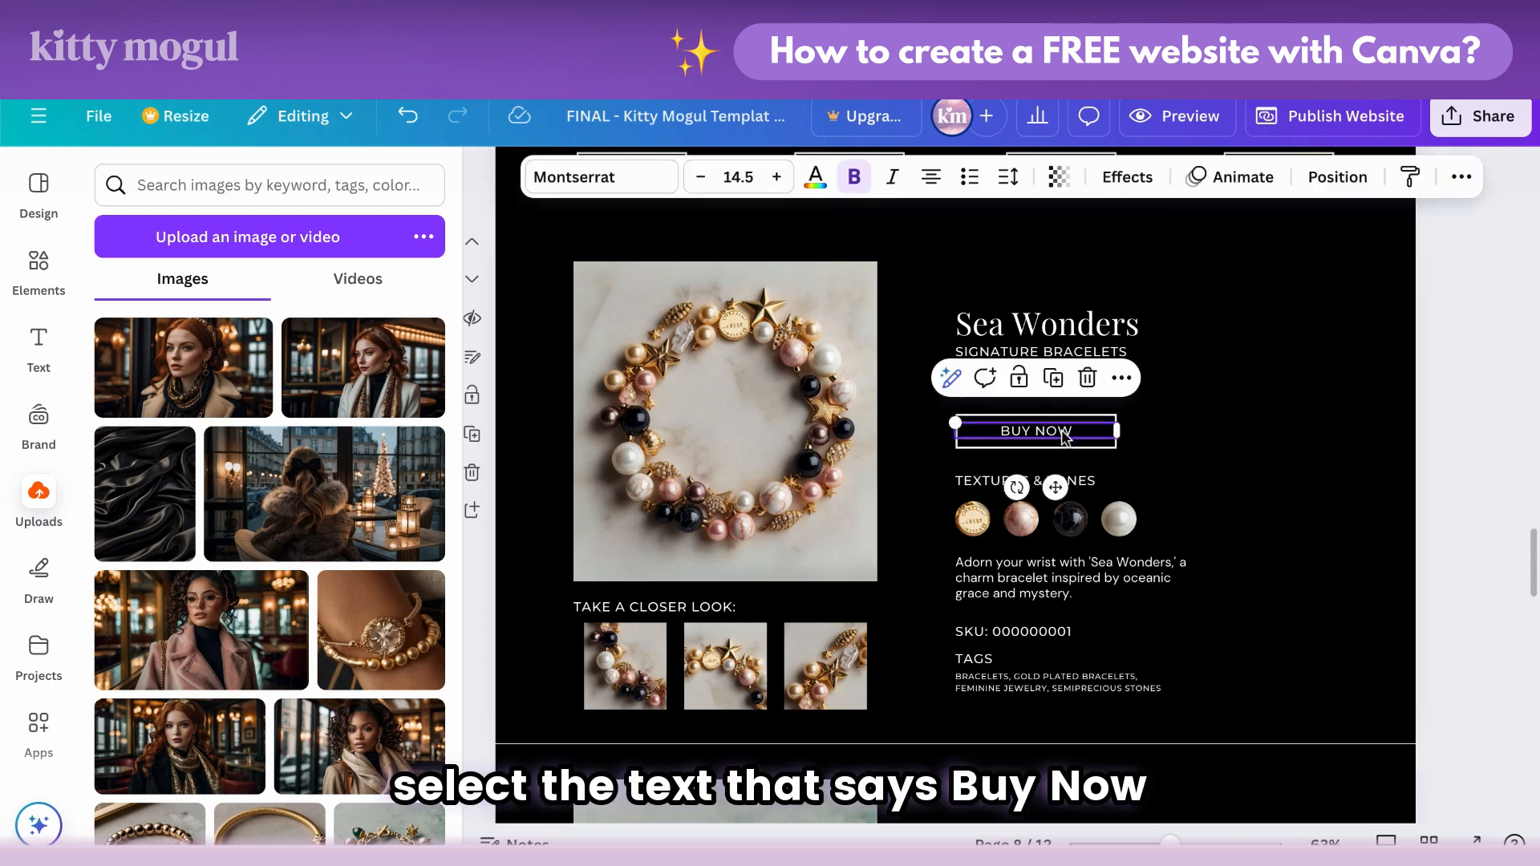
click(1121, 379)
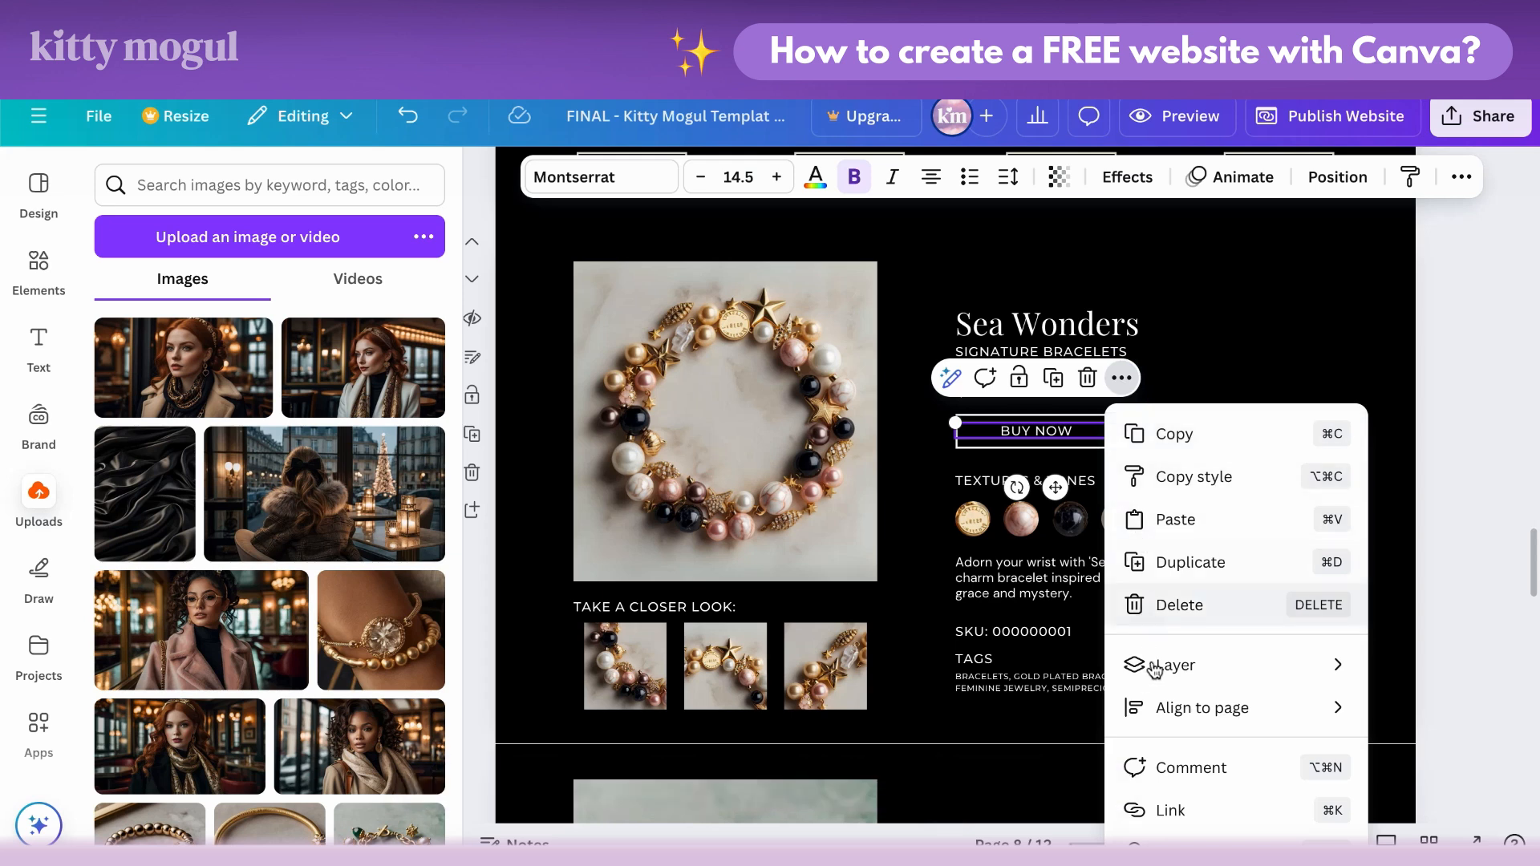
click(1168, 811)
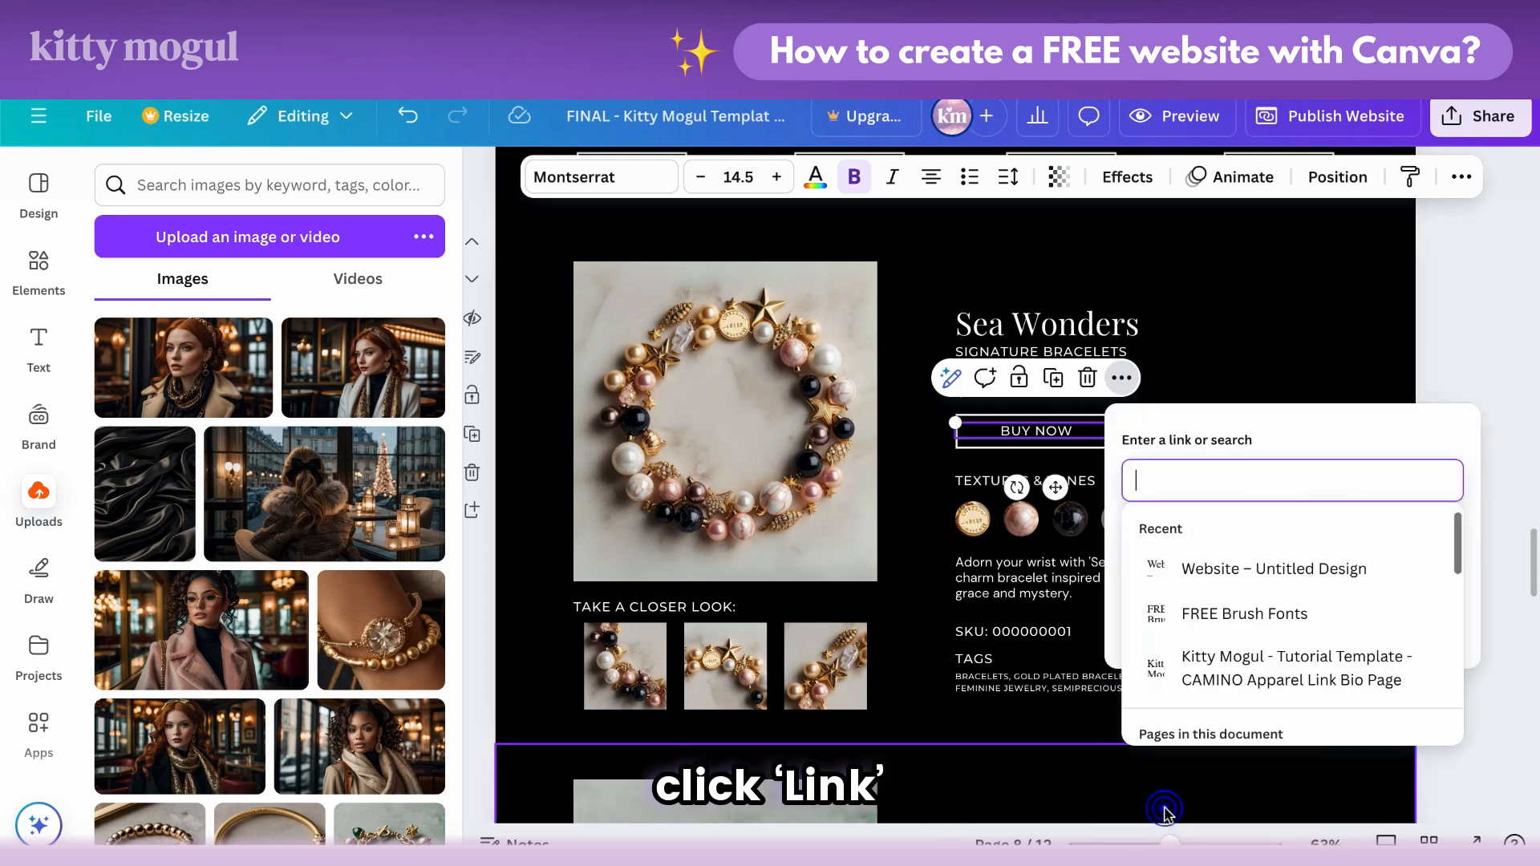
right_click(1190, 492)
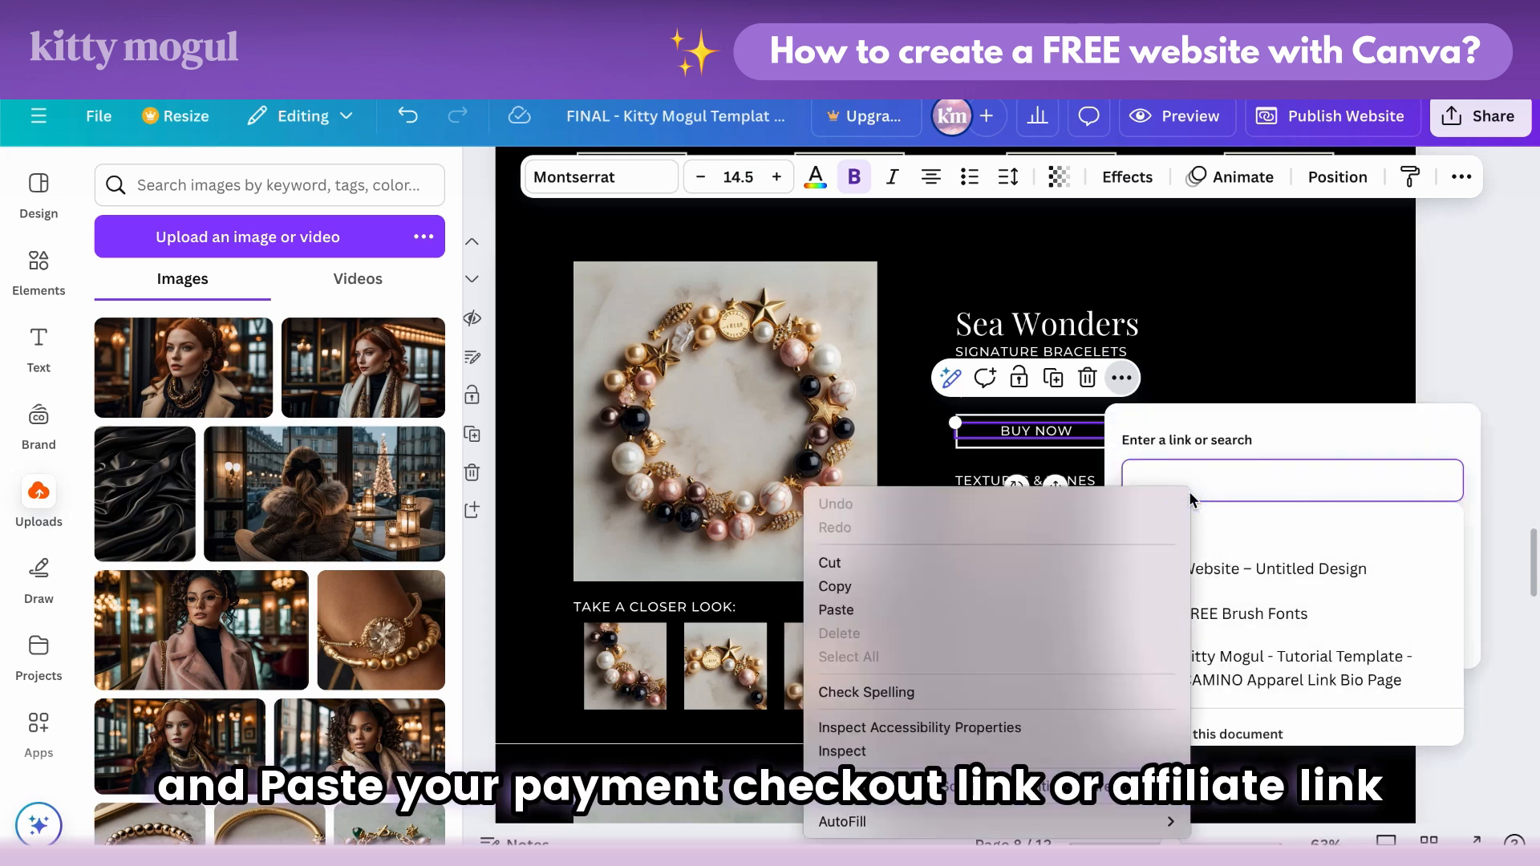
click(1033, 610)
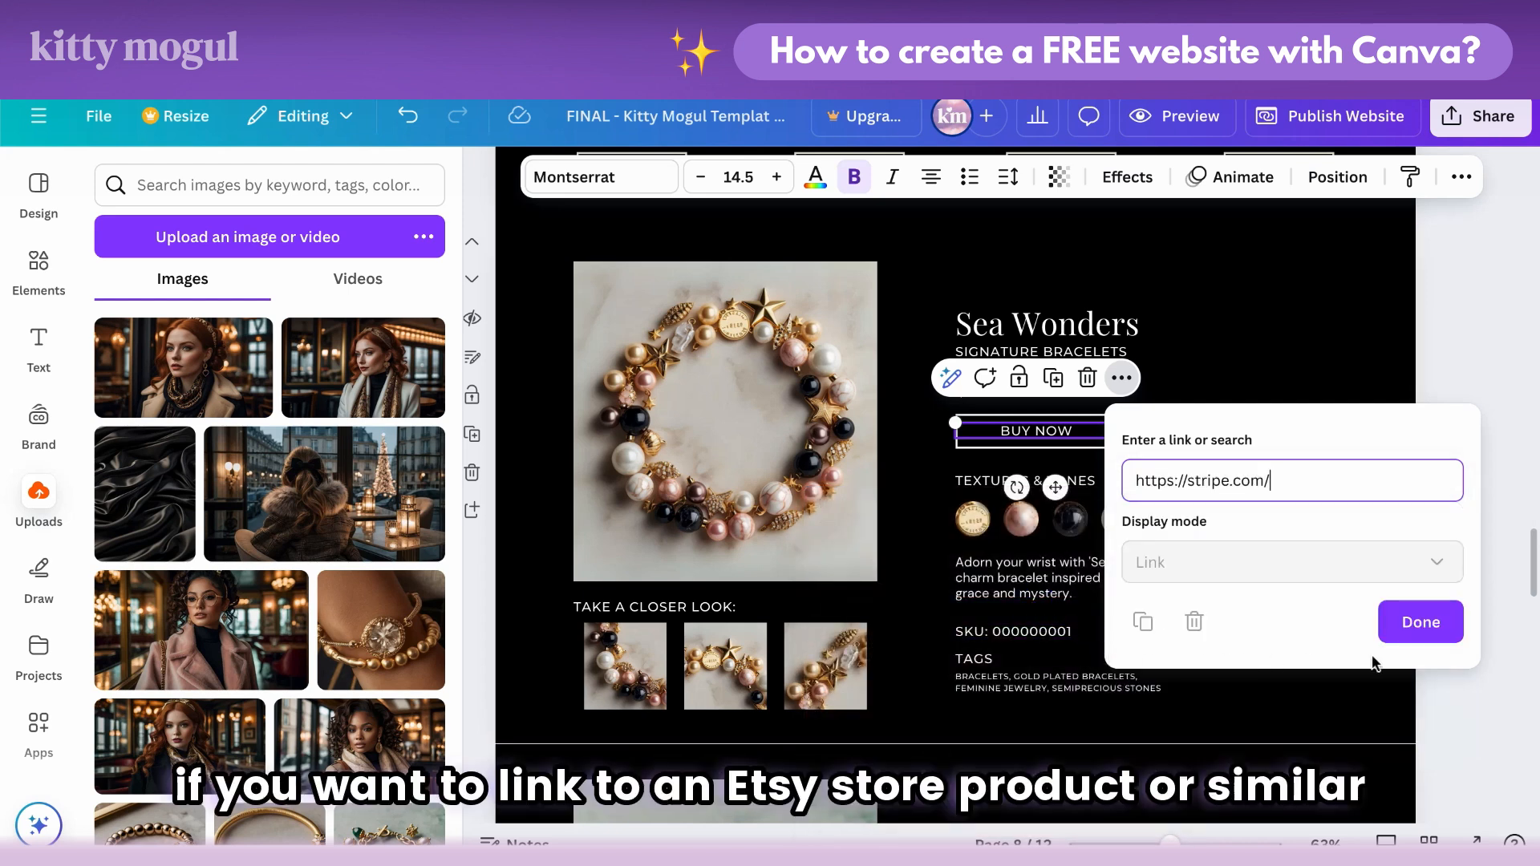
click(1419, 623)
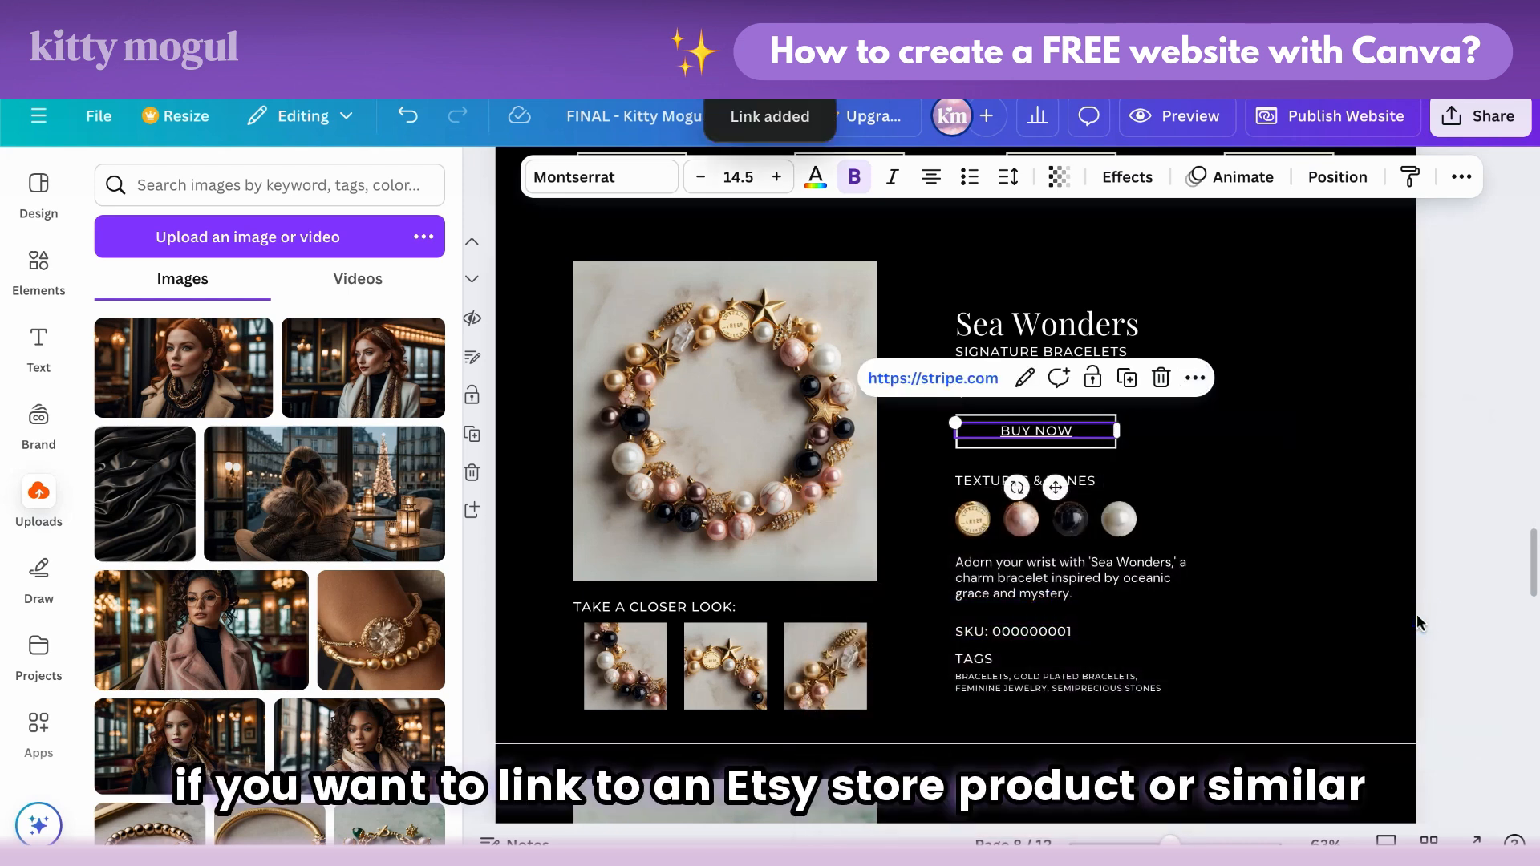
Step: Remove the underline from the linked "BUY NOW" text of the Sea Wonders product
drag(1171, 842, 1193, 842)
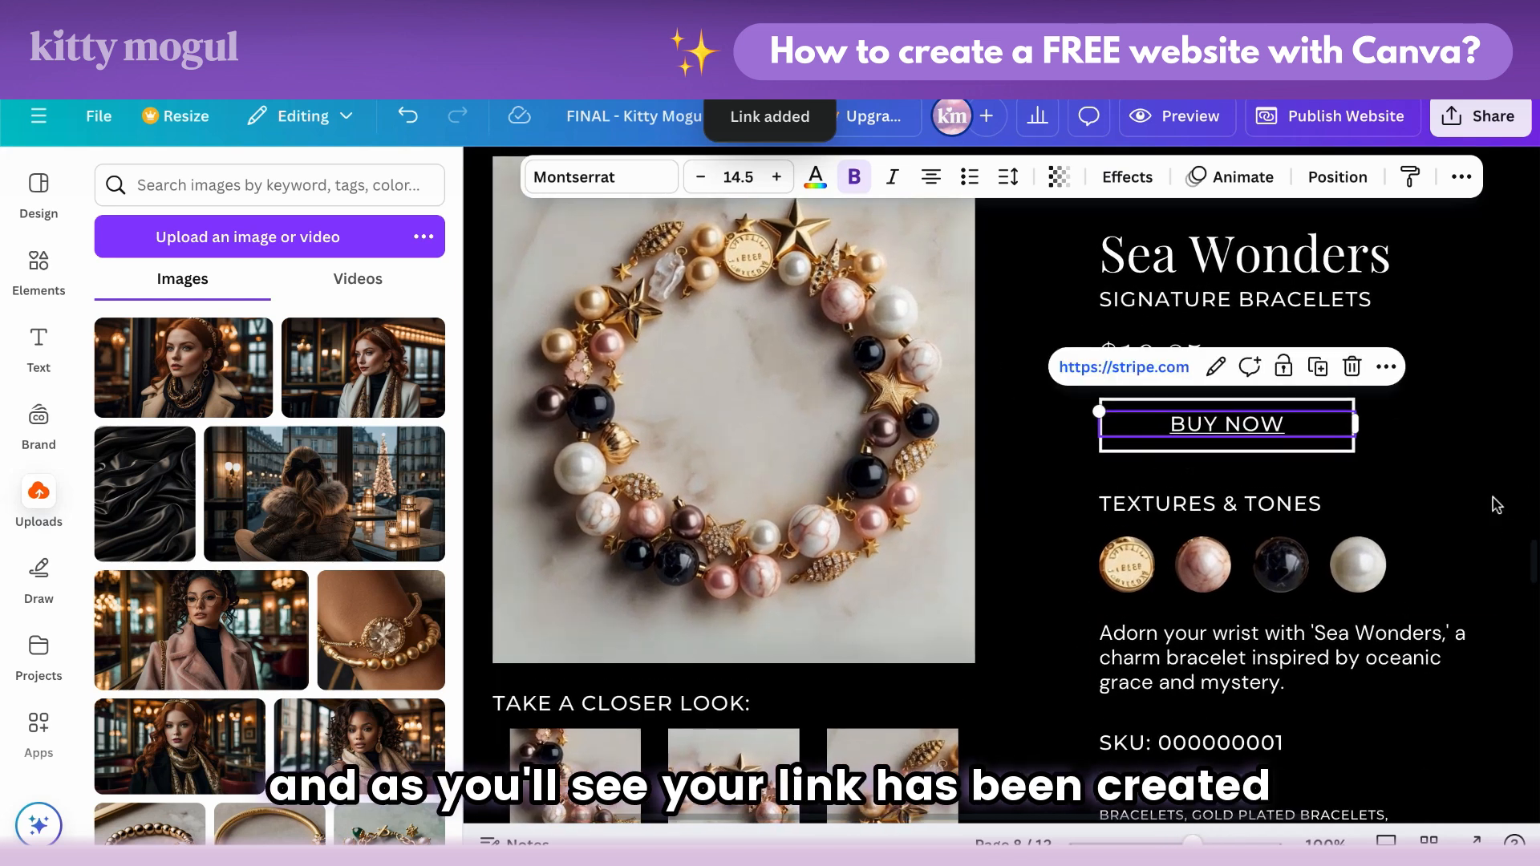
click(1496, 506)
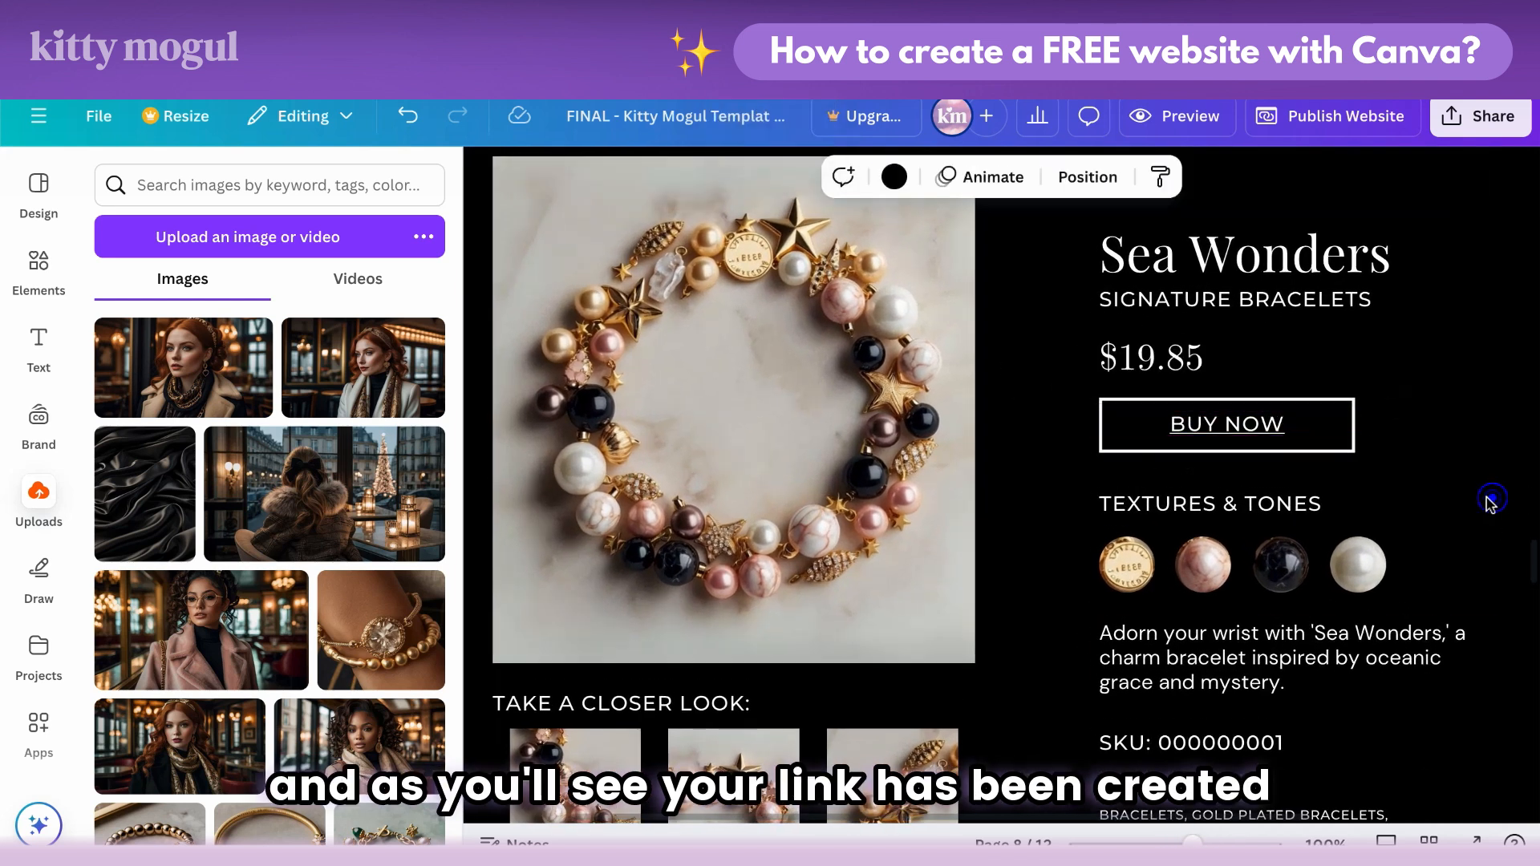
double_click(1305, 434)
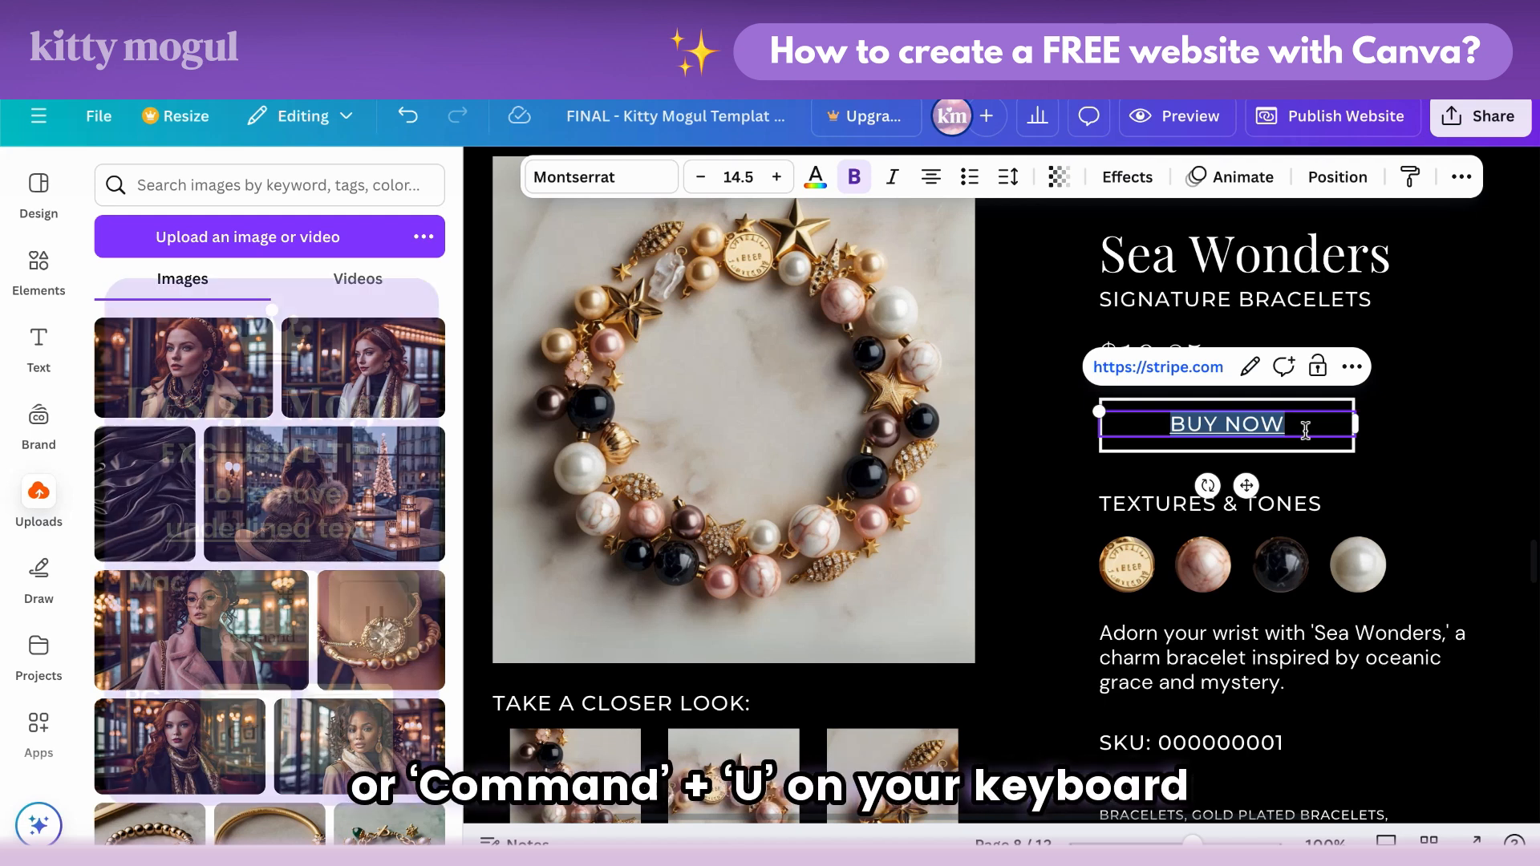
key(ctrl+u)
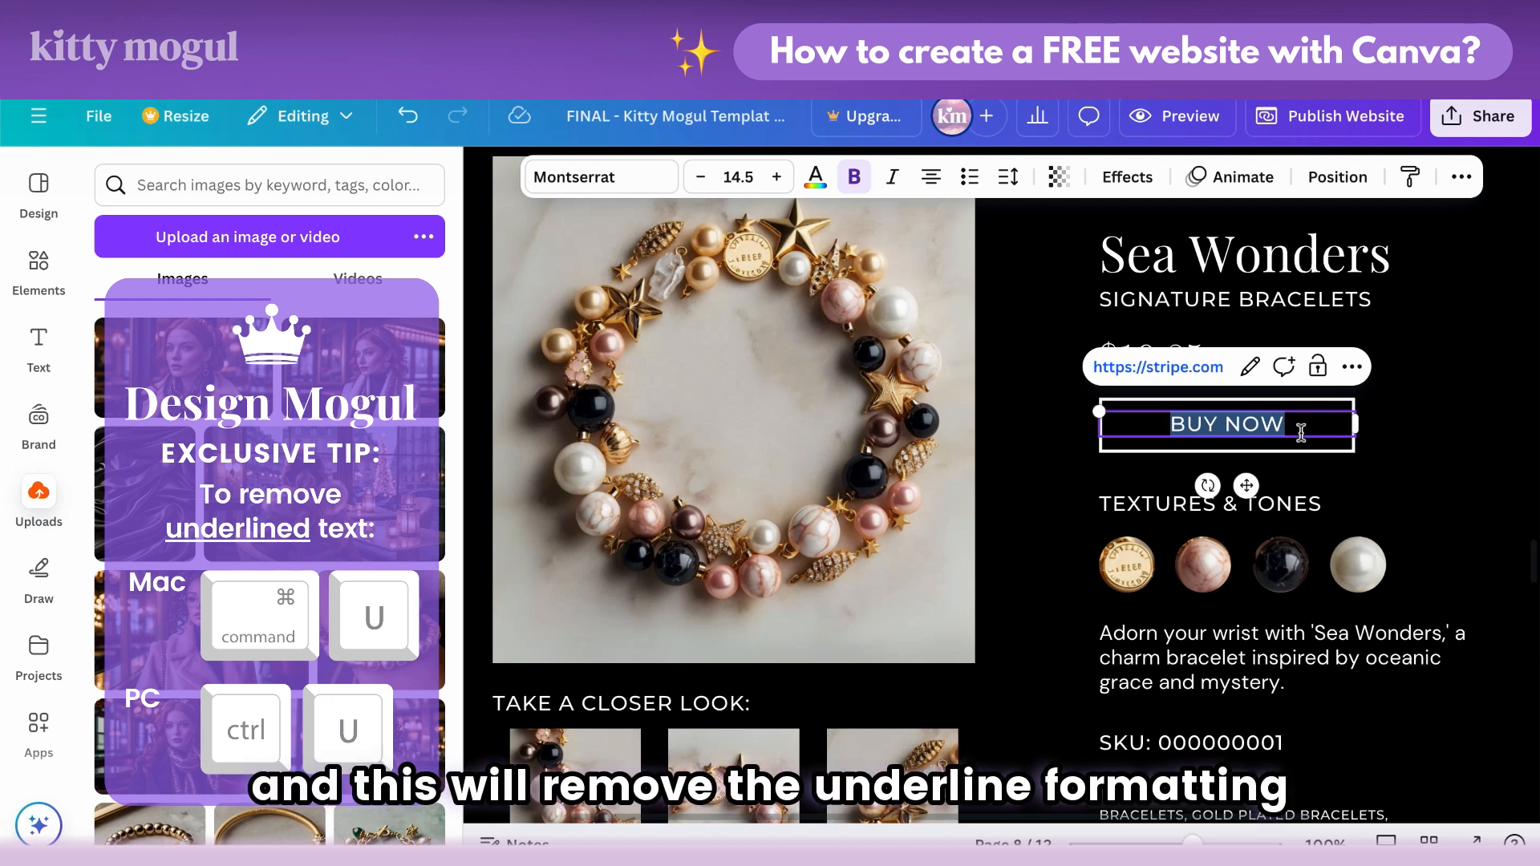
Step: Group the "BUY NOW" text and its surrounding rectangle of the Sea Wonders product back together
click(1383, 441)
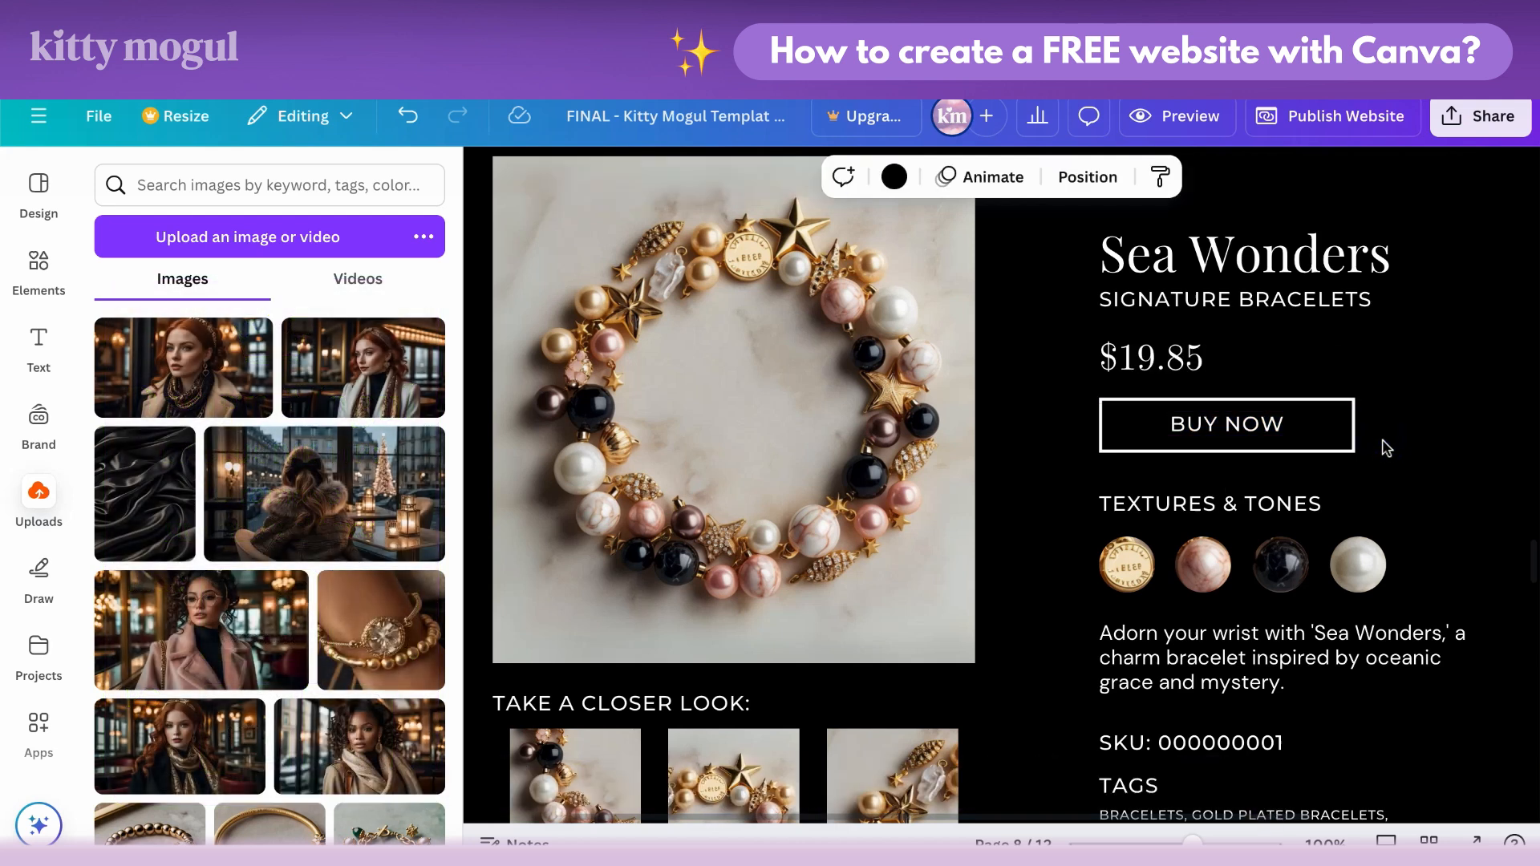
shift+click(1277, 441)
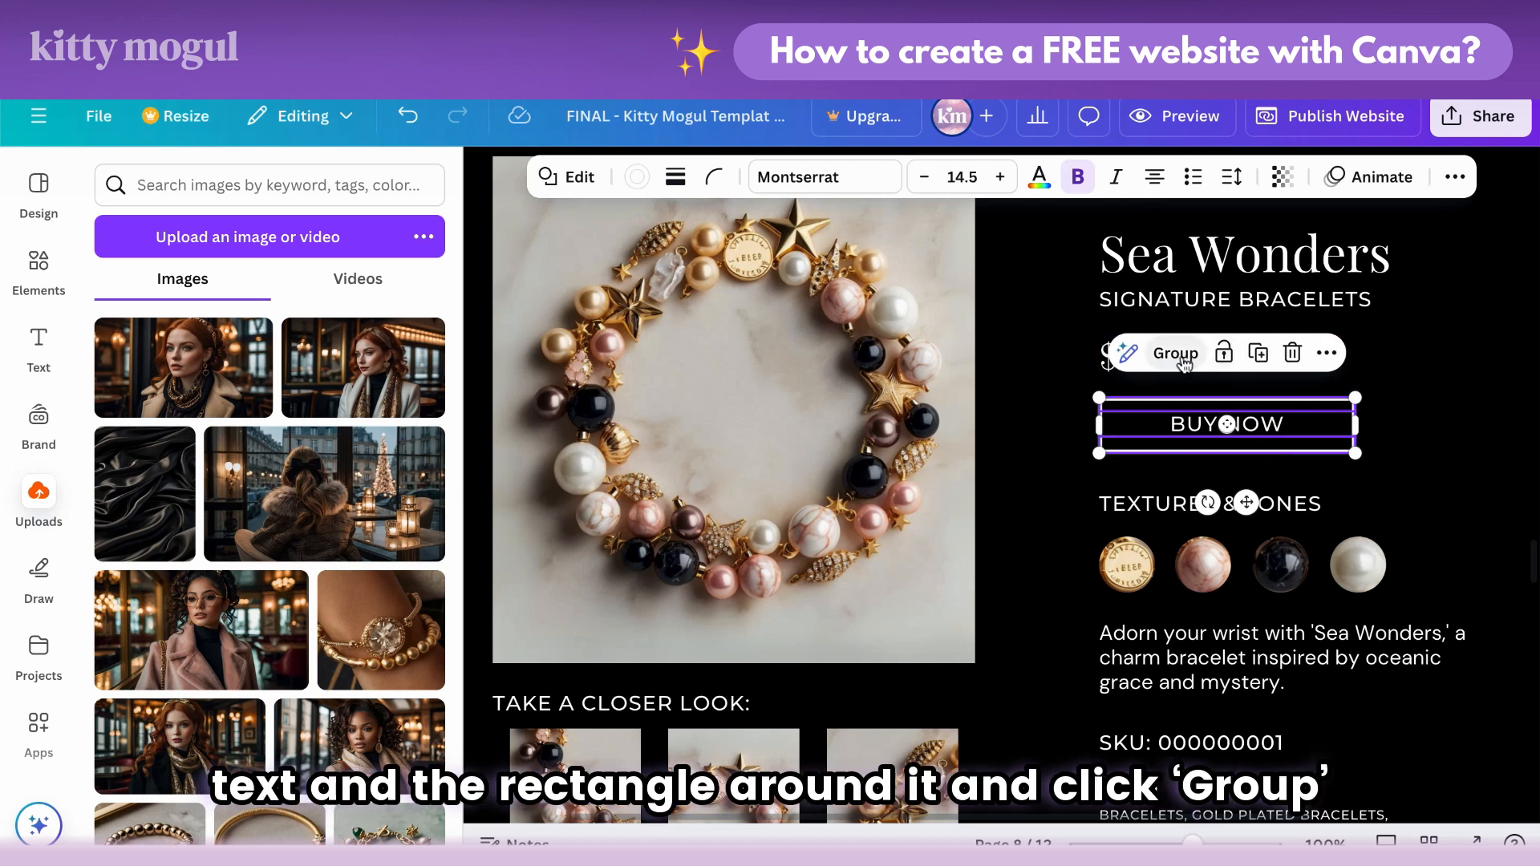
click(1177, 354)
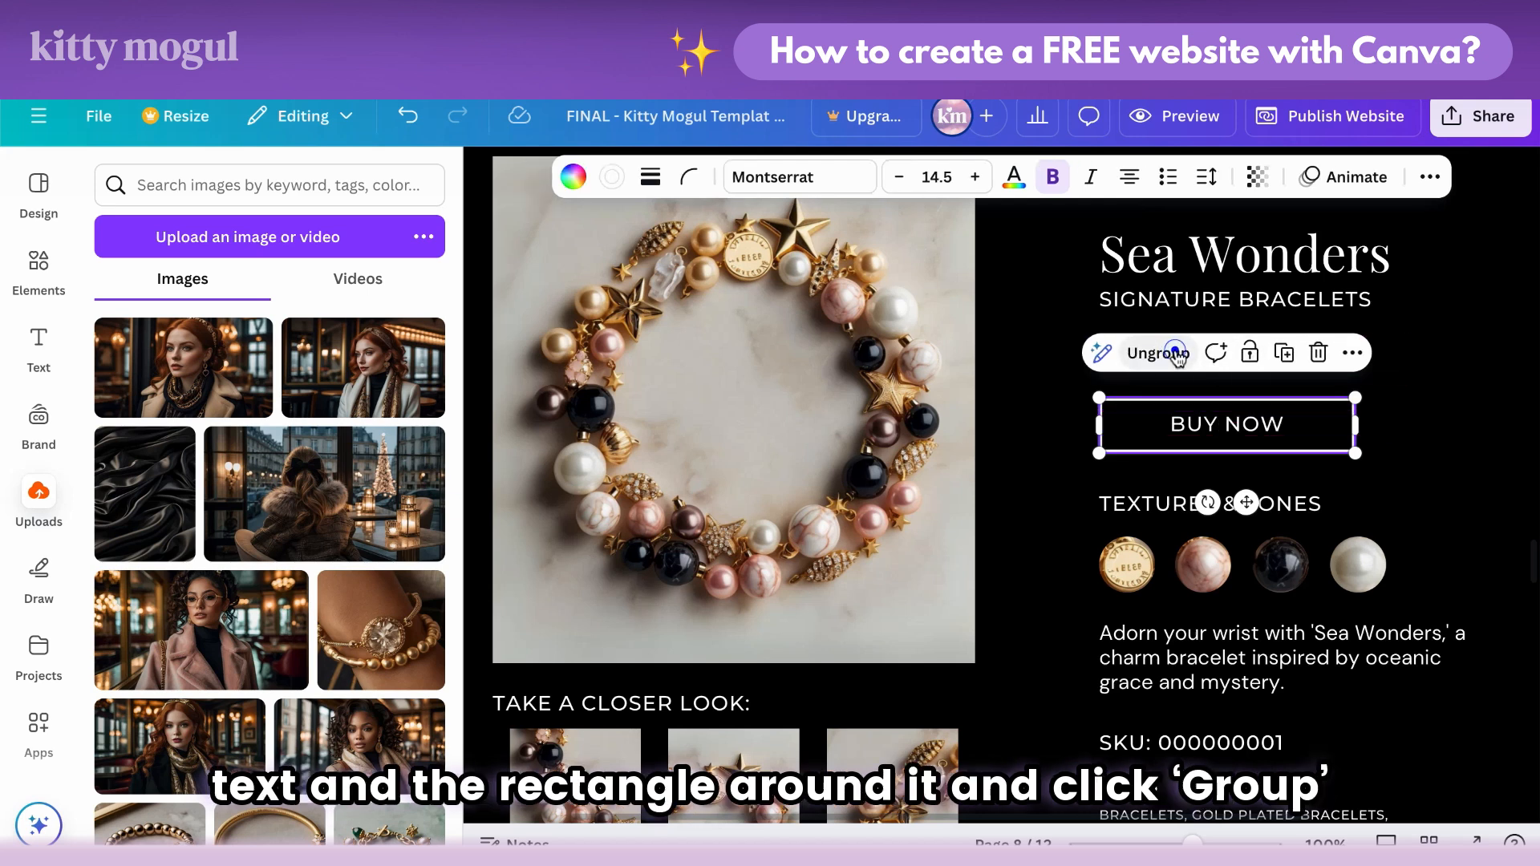
click(1388, 425)
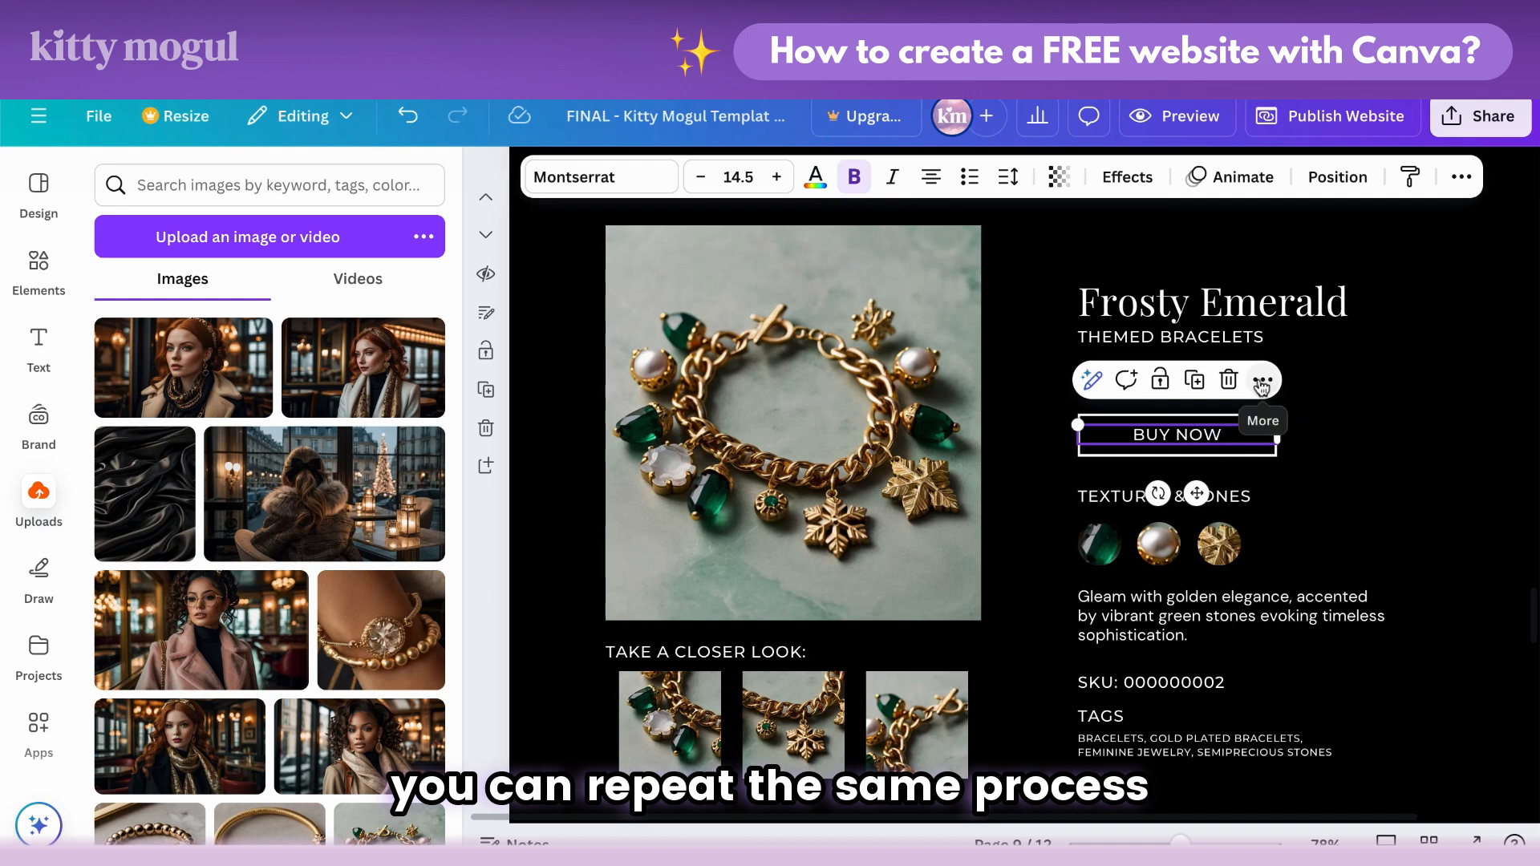
Step: Link the "BUY NOW" text of the Frosty Emerald product to the copied Stripe address
click(1262, 382)
right_click(1238, 440)
click(949, 608)
key(Return)
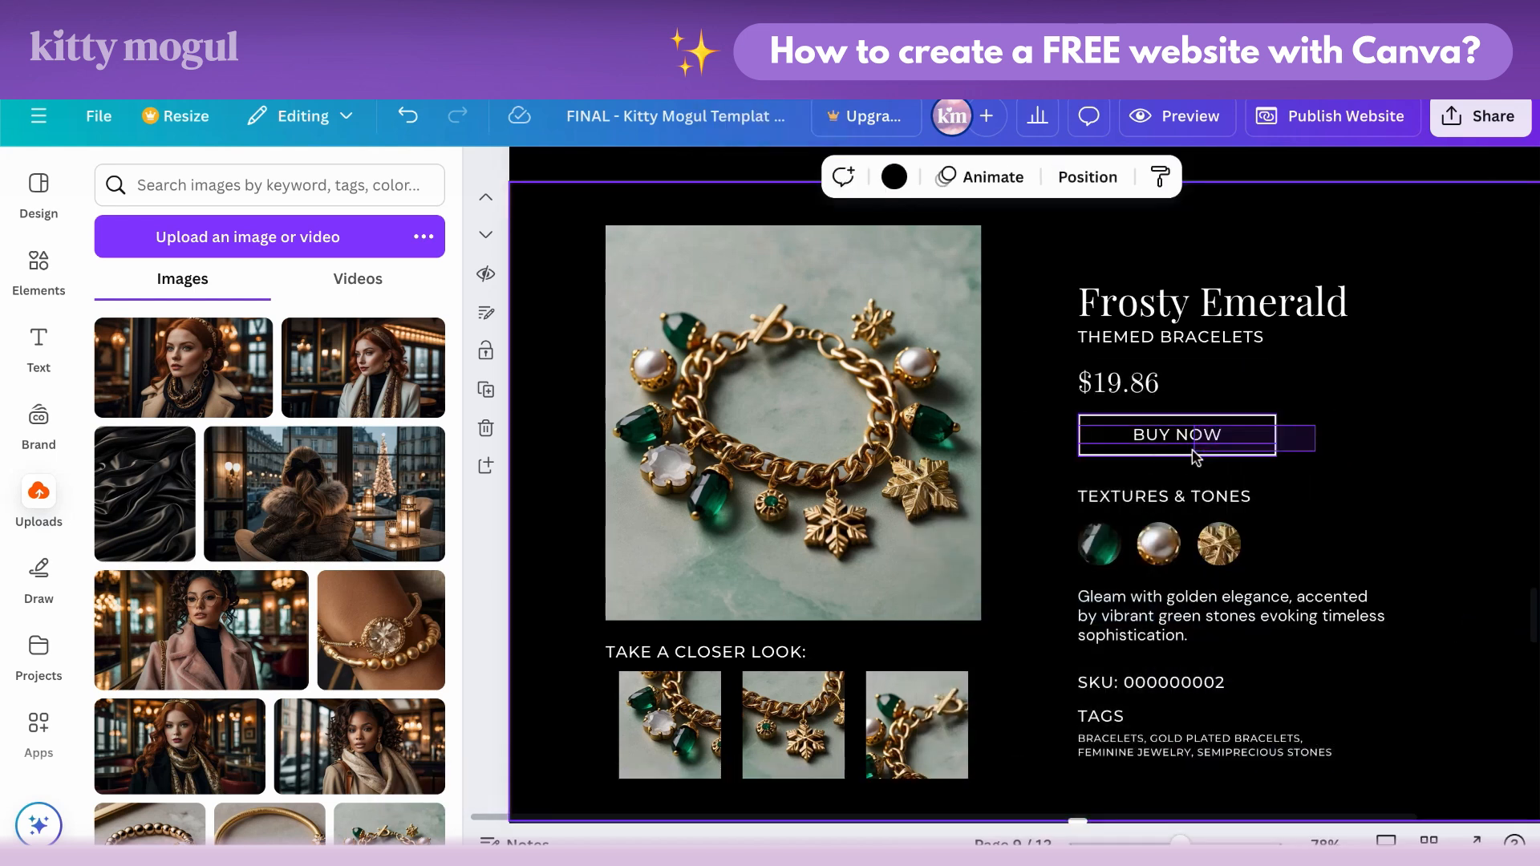
scroll(1321, 462, down, 8)
click(1220, 421)
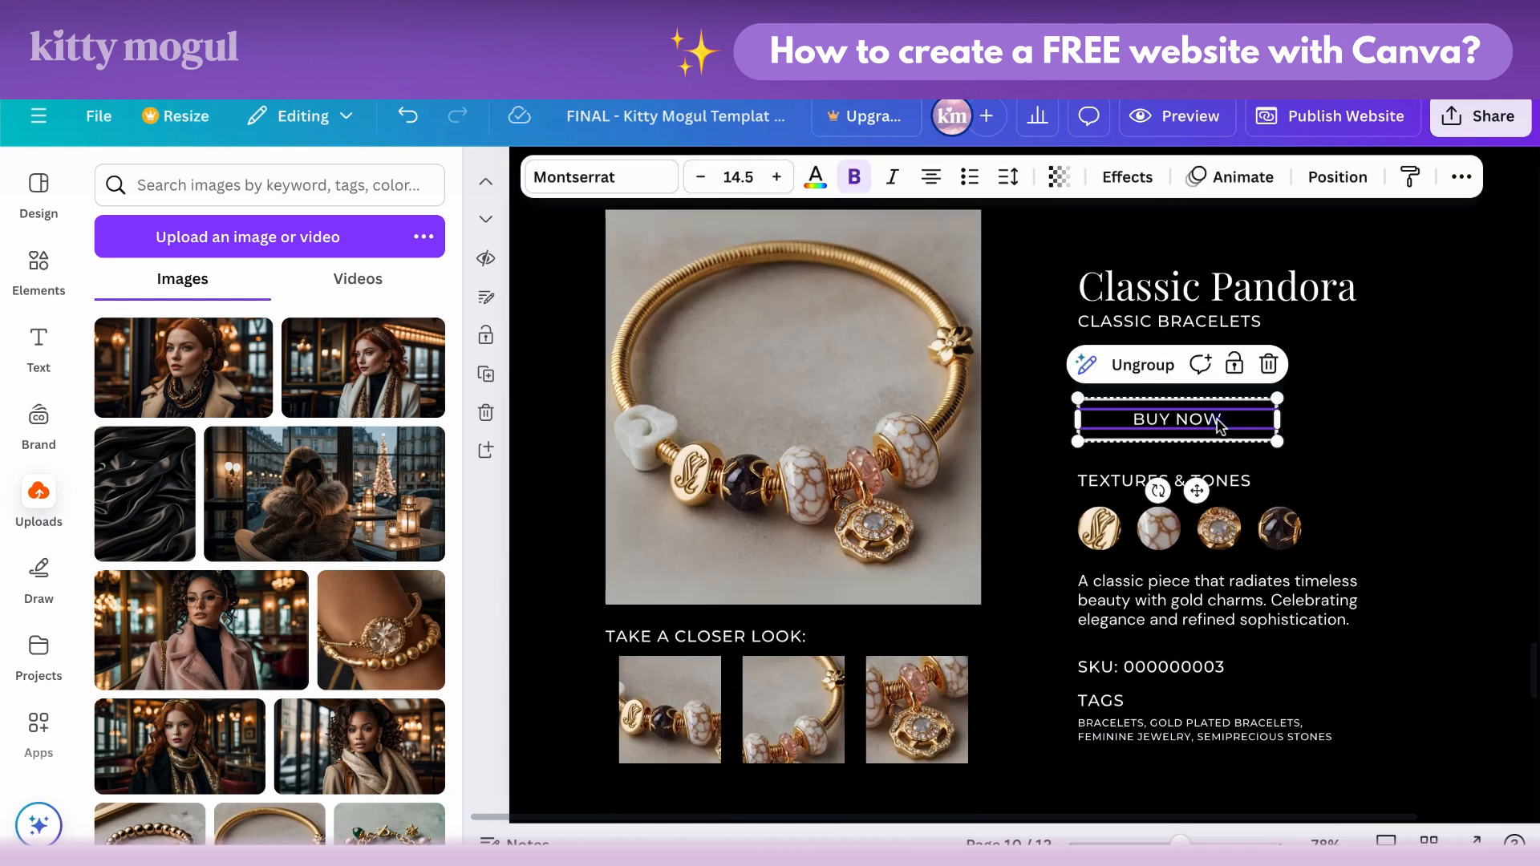
double_click(1220, 421)
key(ctrl+k)
text(https://stripe.com)
key(Return)
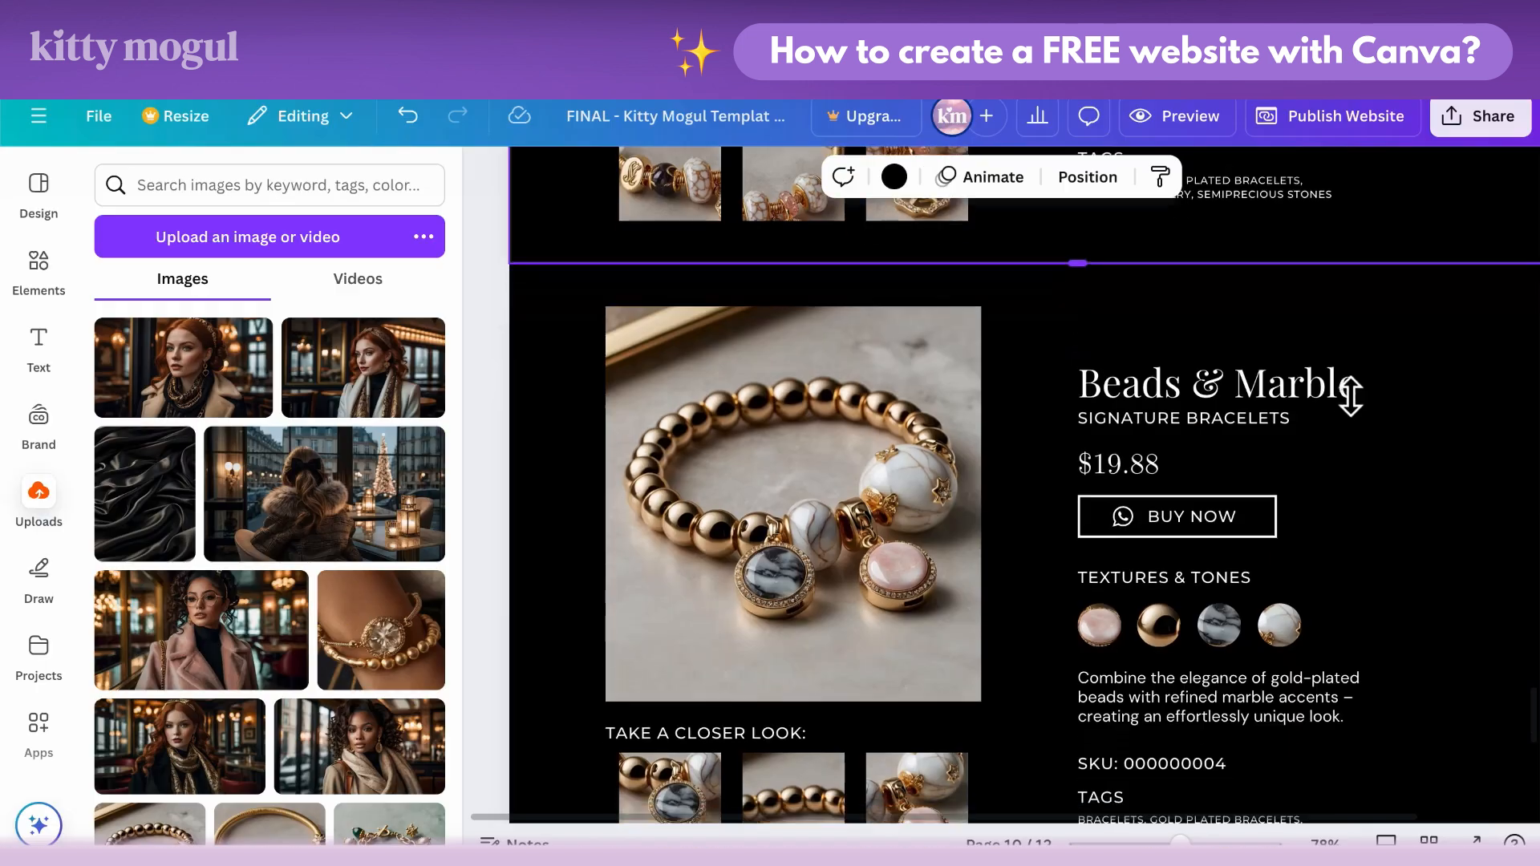
Step: Switch to the Google Docs tutorial notes and copy the sample phone number under Step 1 of "How to Create a WhatsApp Link?"
scroll(1351, 395, down, 3)
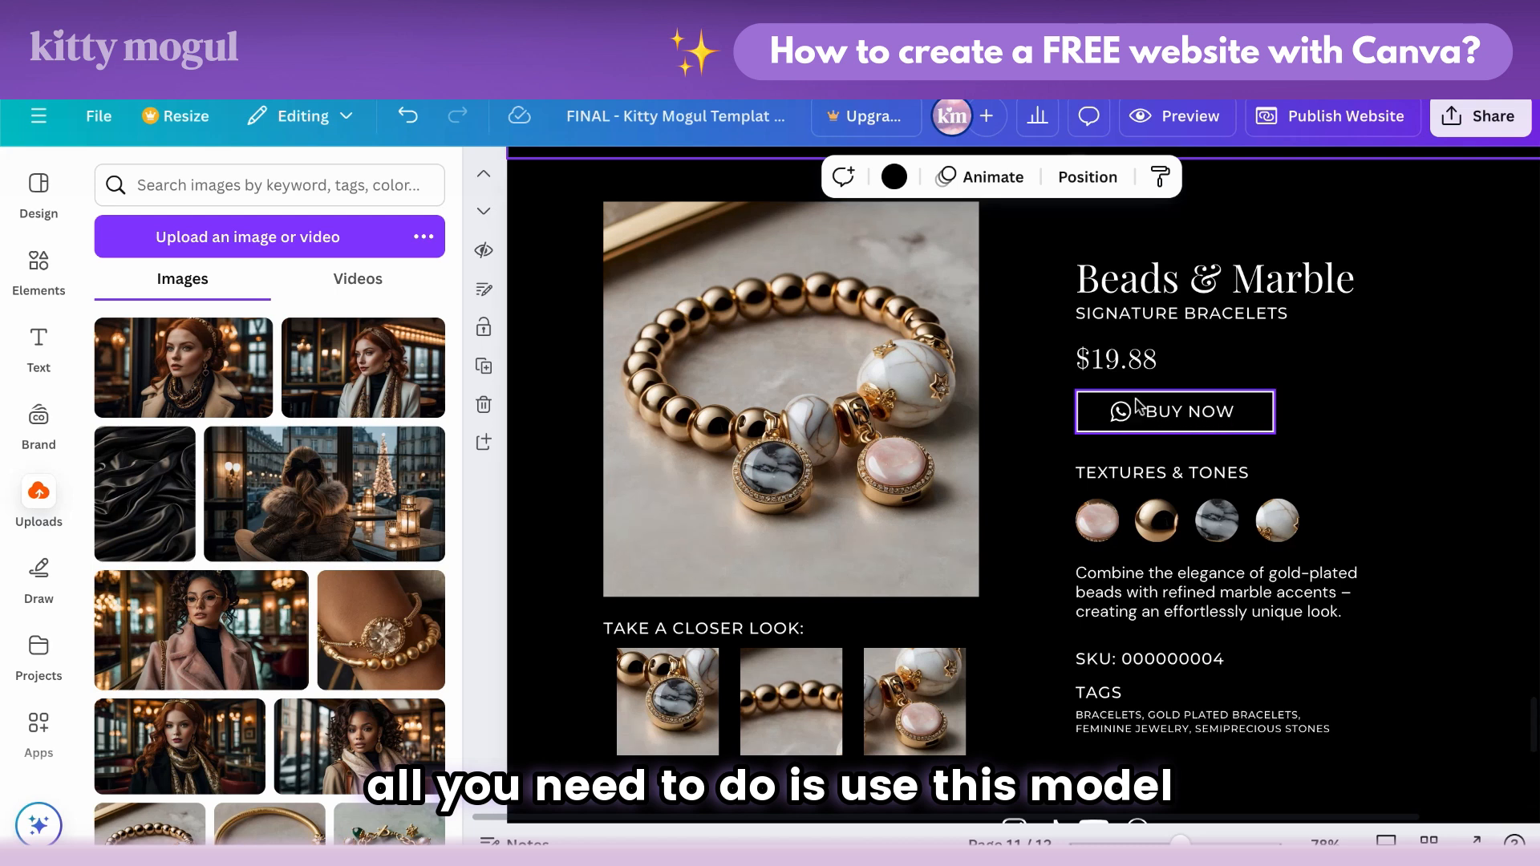
click(1167, 423)
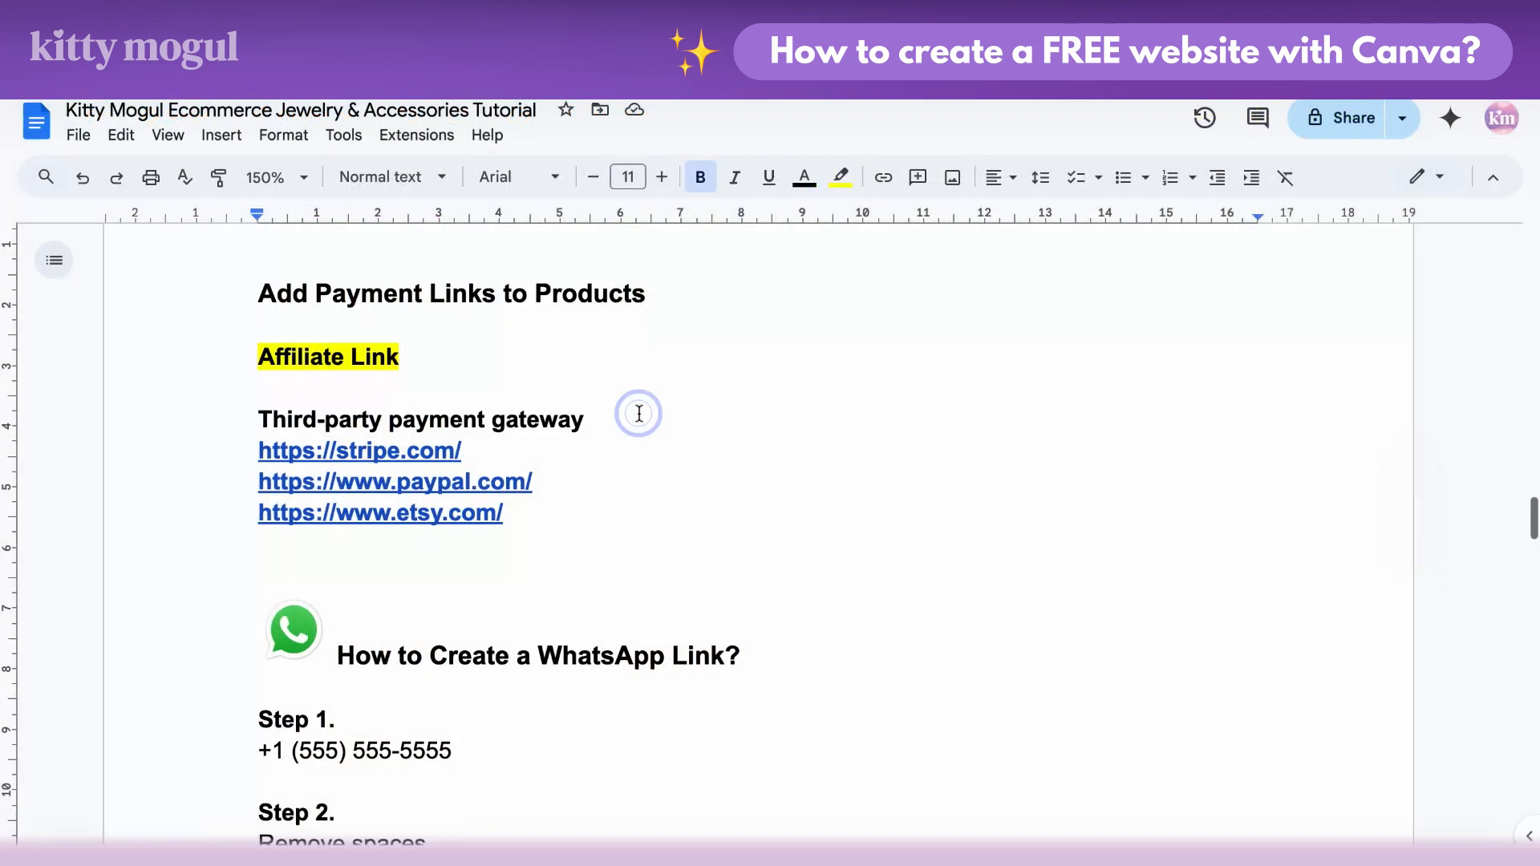
scroll(639, 413, down, 2)
scroll(639, 413, down, 3)
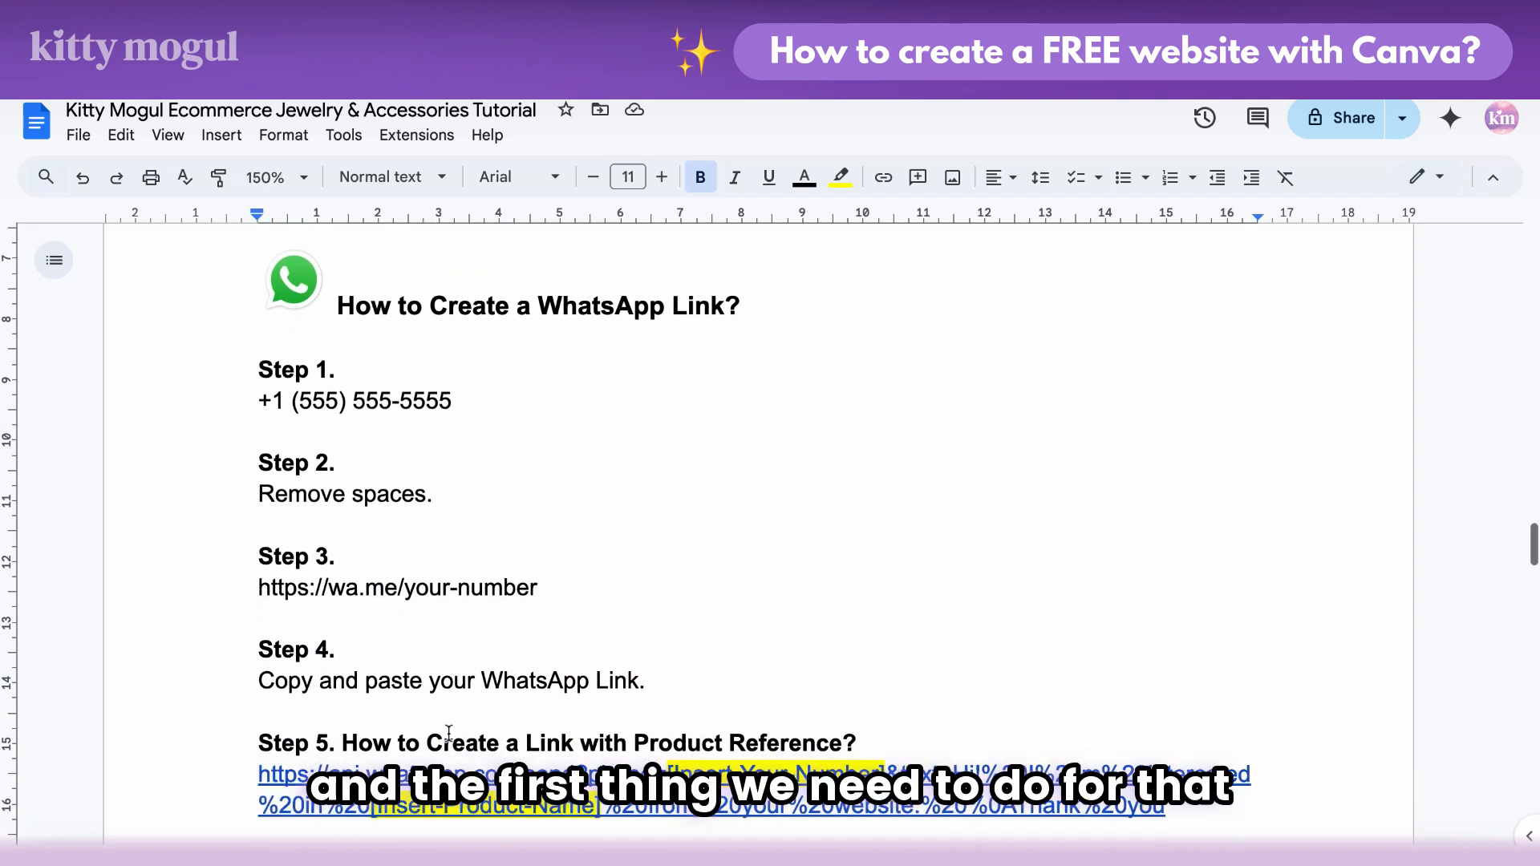
click(457, 401)
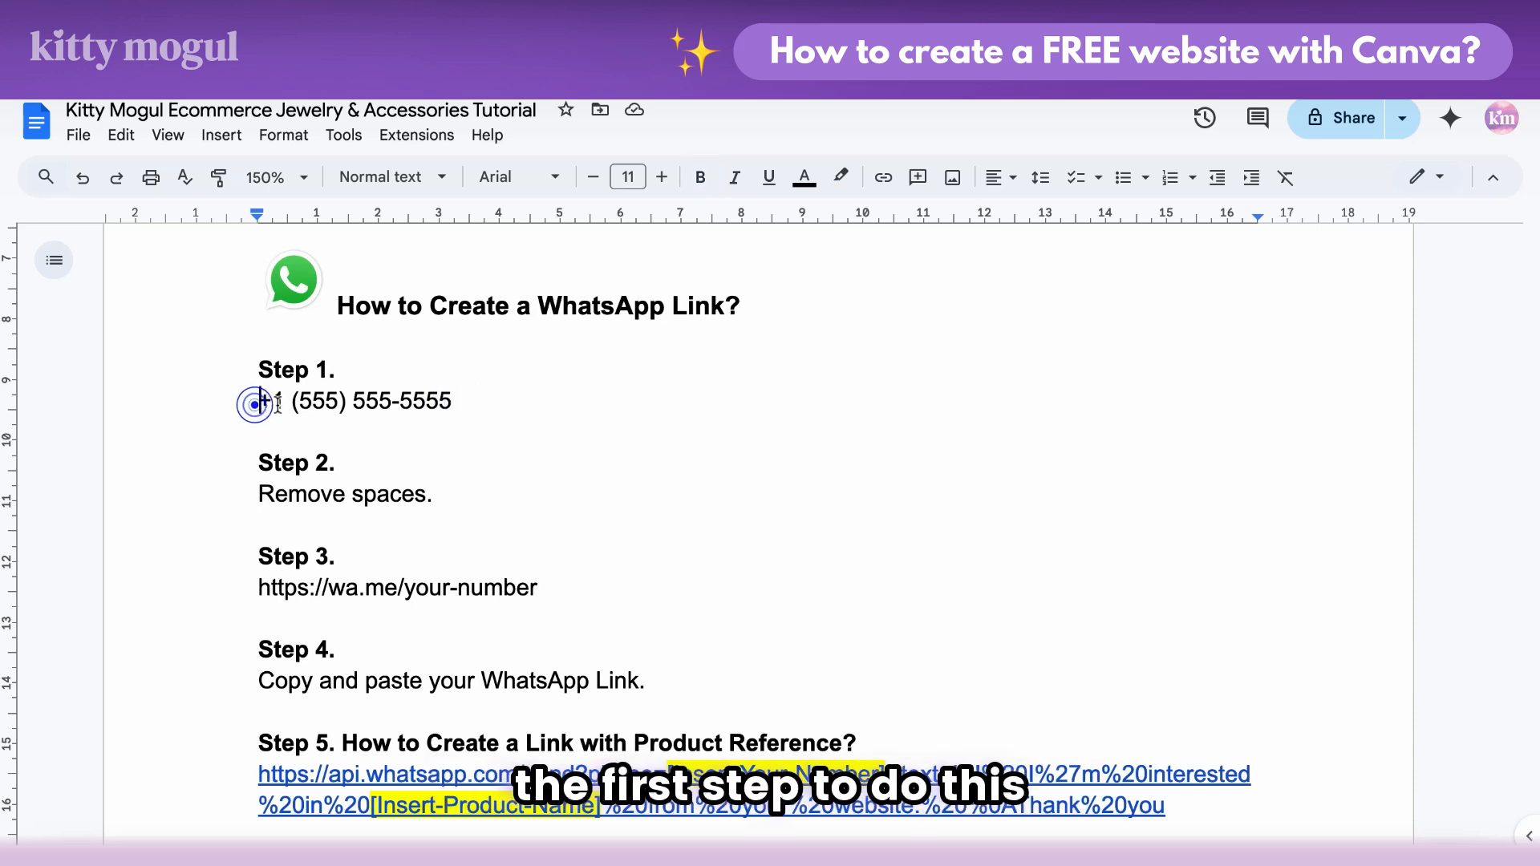
drag(277, 402, 453, 403)
key(super+c)
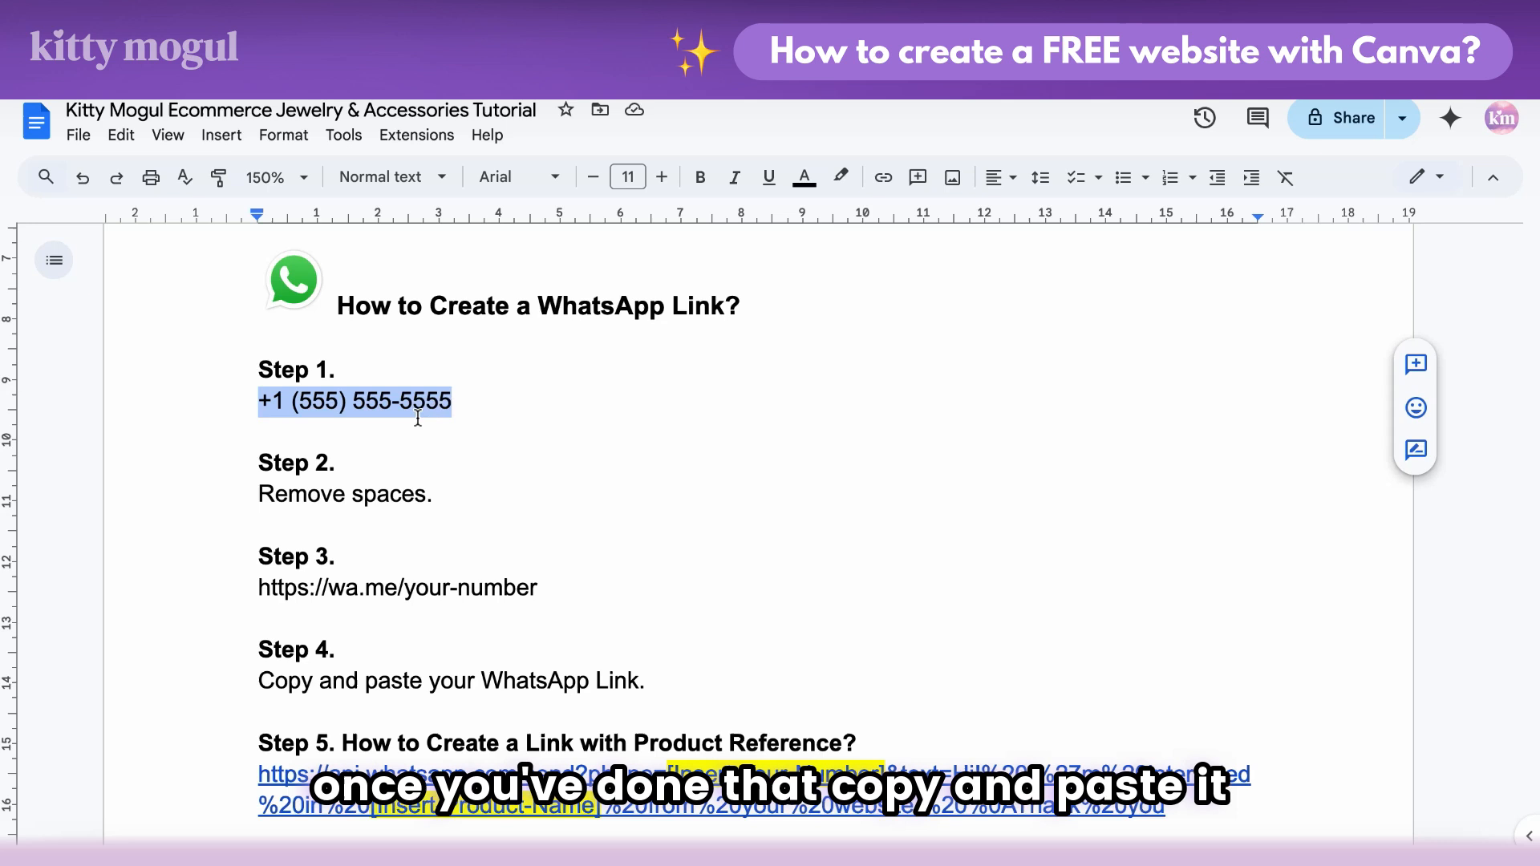
right_click(264, 409)
click(300, 358)
Step: Paste the copied phone number on a new line below "Remove spaces." in Step 2
click(434, 495)
key(Return)
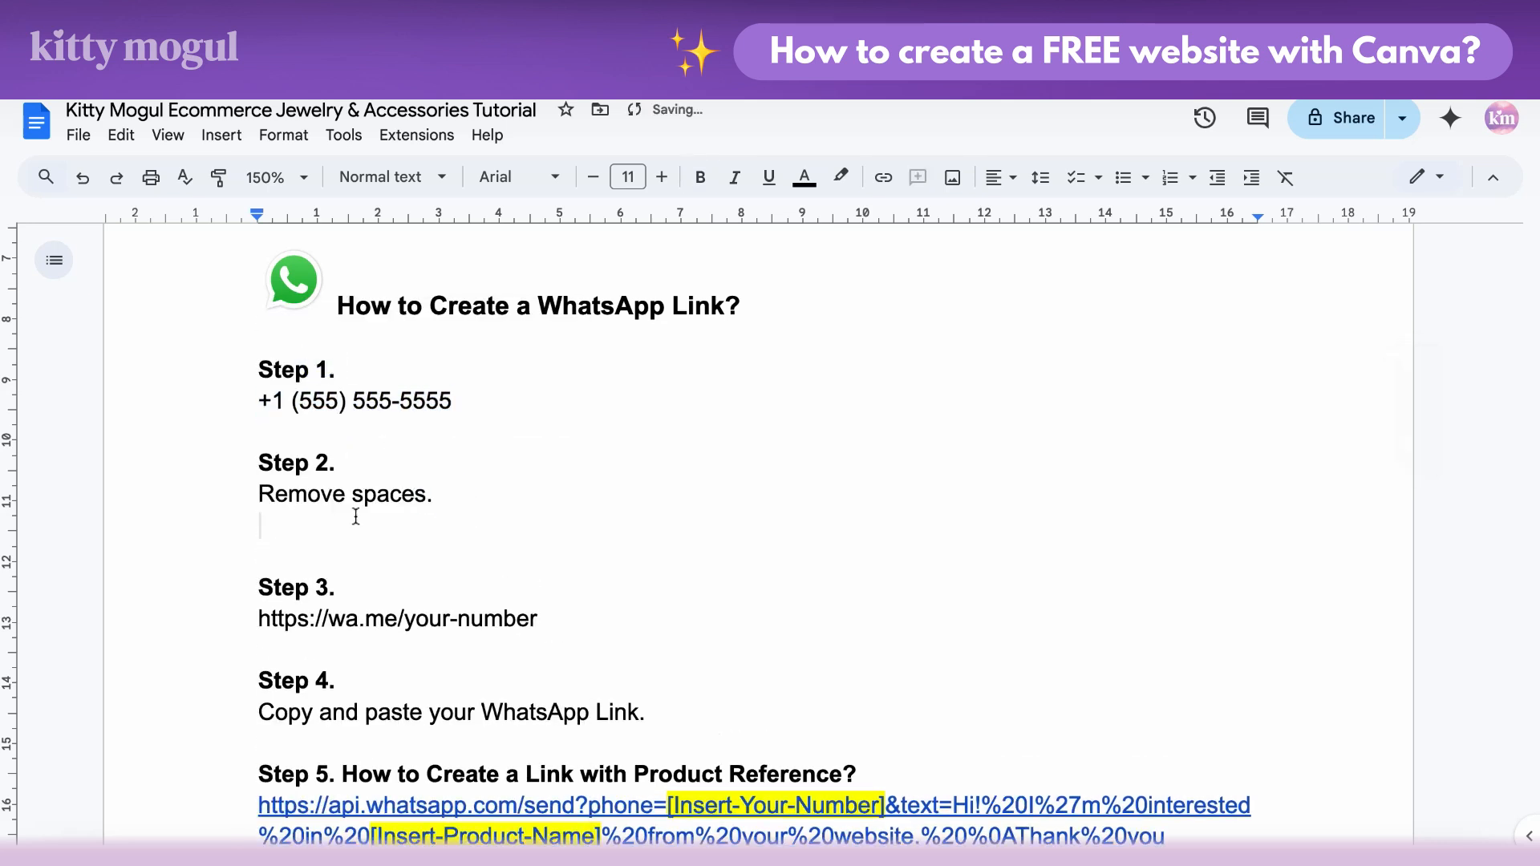
click(984, 570)
key(super+v)
Step: Strip the plus sign, spaces, parentheses and hyphen from the phone number in Step 2, leaving only digits
click(264, 523)
key(Delete)
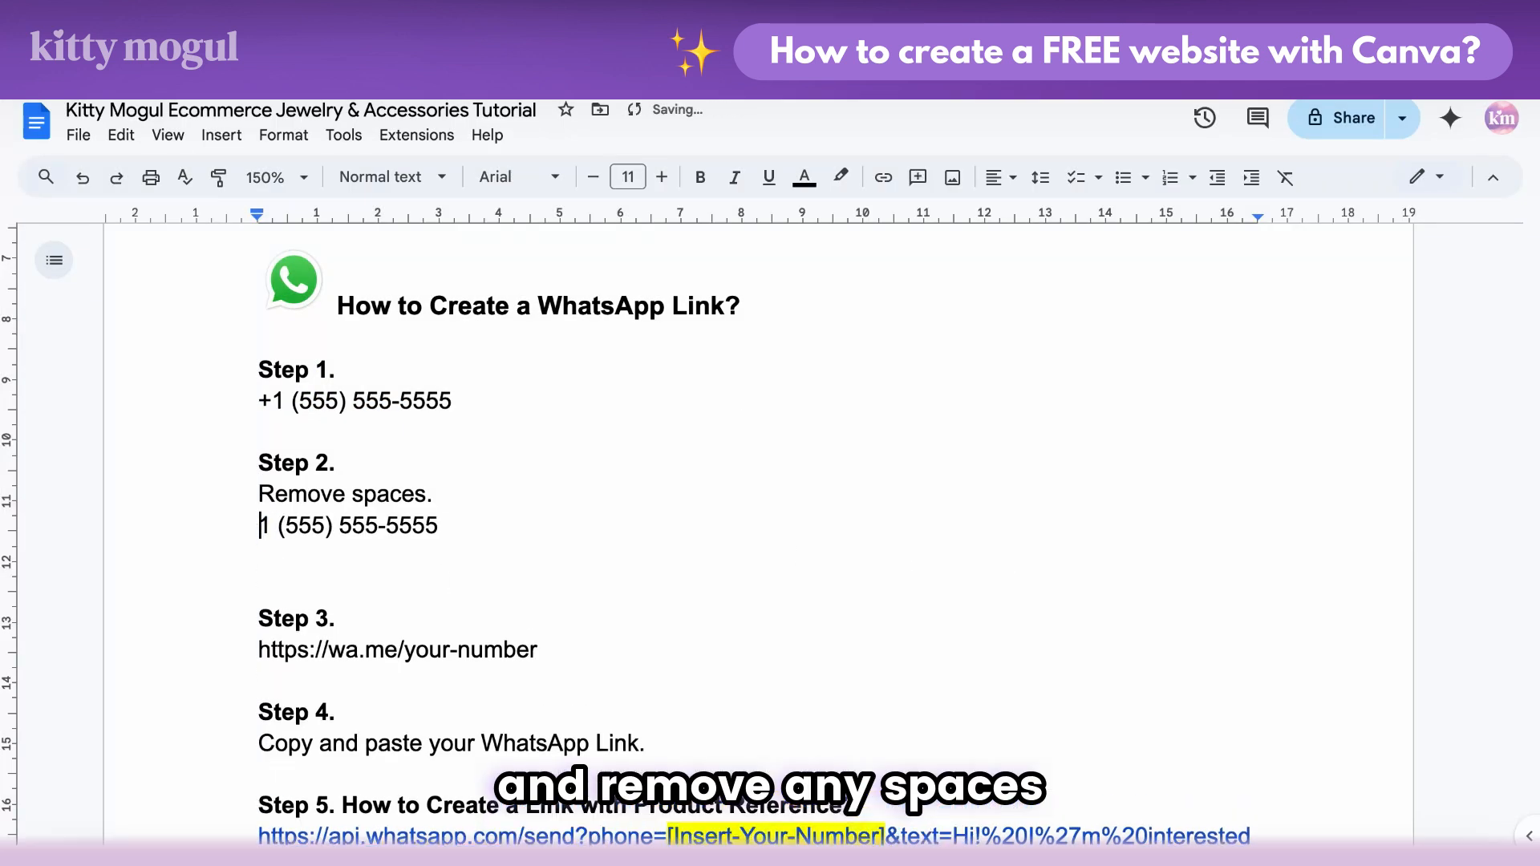
key(Right)
key(Delete)
key(Delete)
click(312, 525)
key(Delete)
key(Delete)
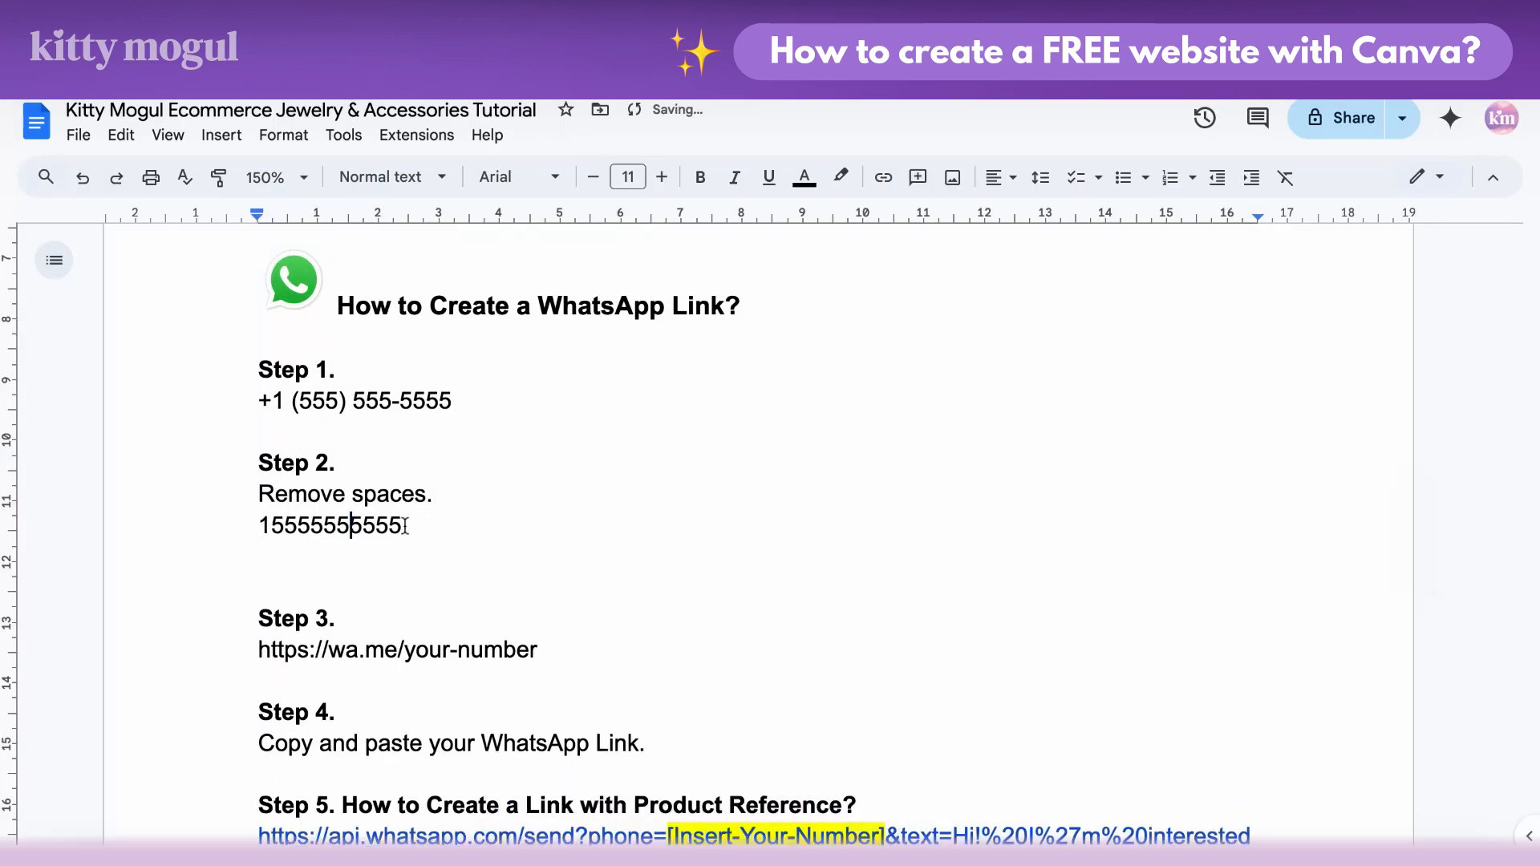
drag(397, 525, 258, 531)
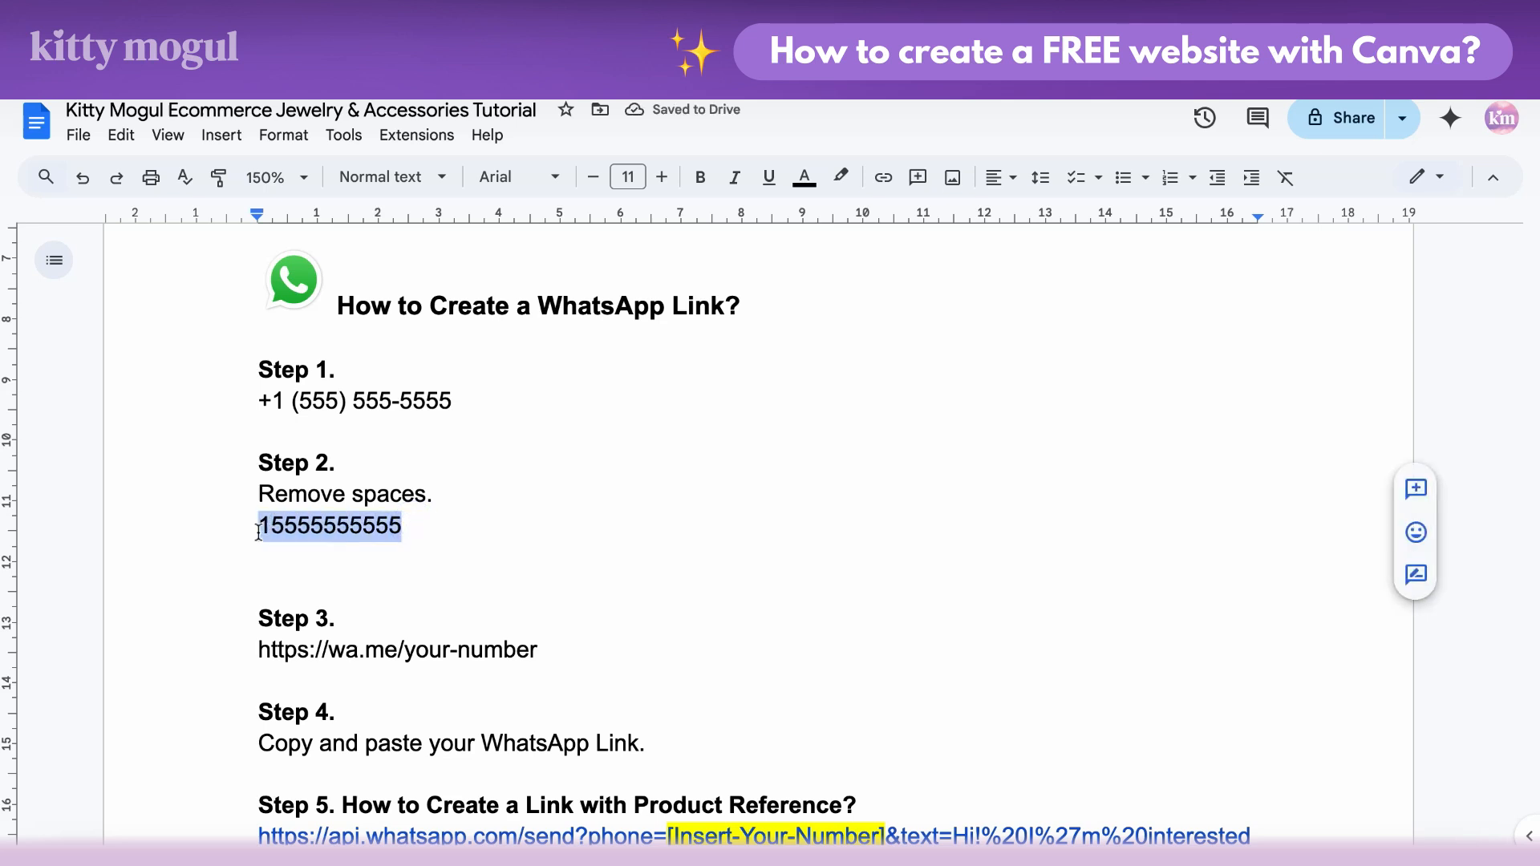
right_click(325, 528)
click(385, 357)
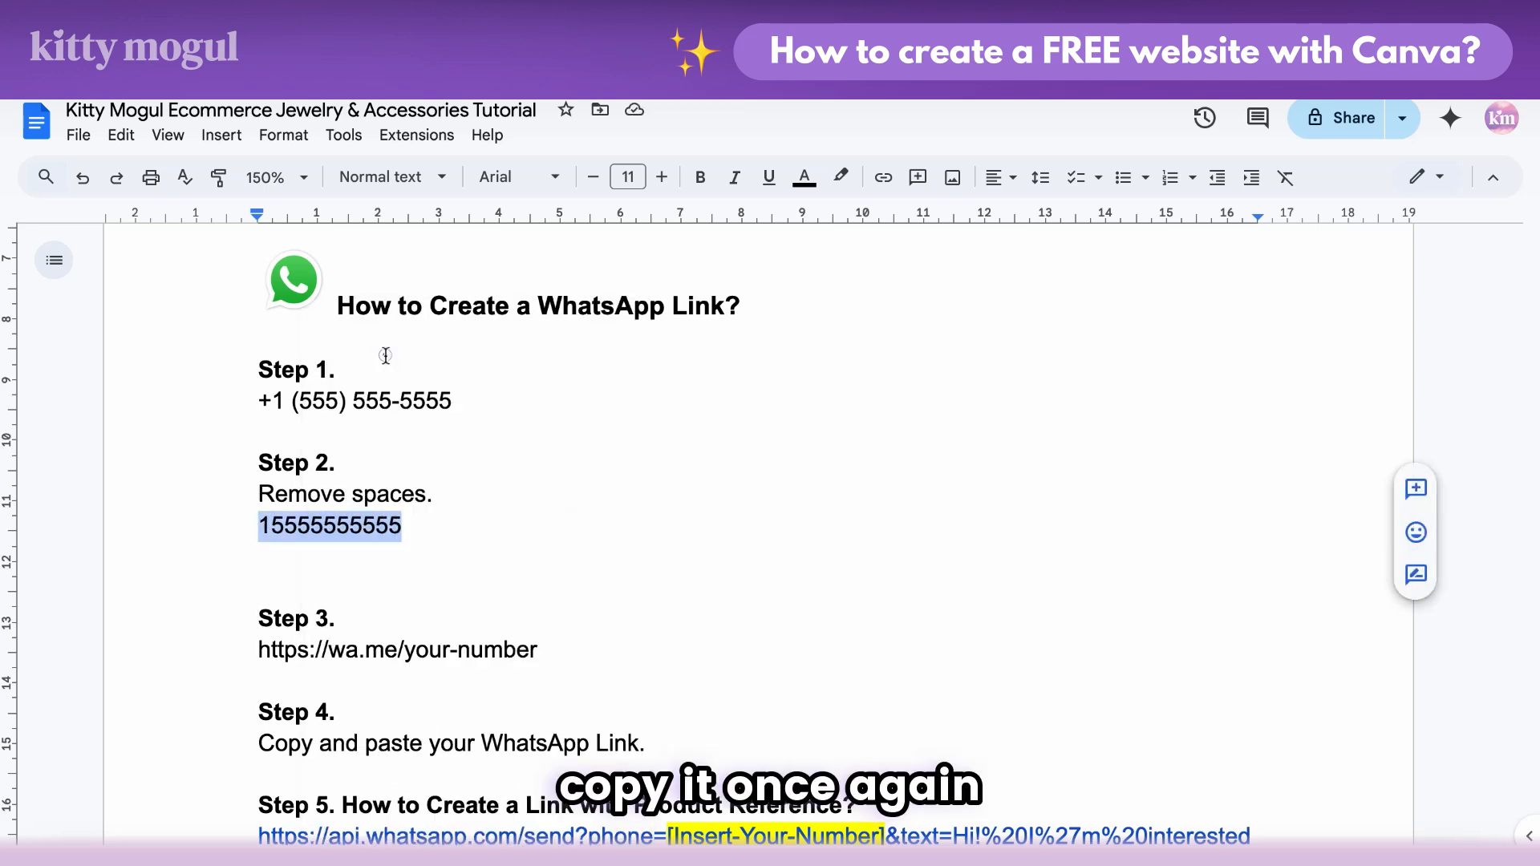
click(326, 587)
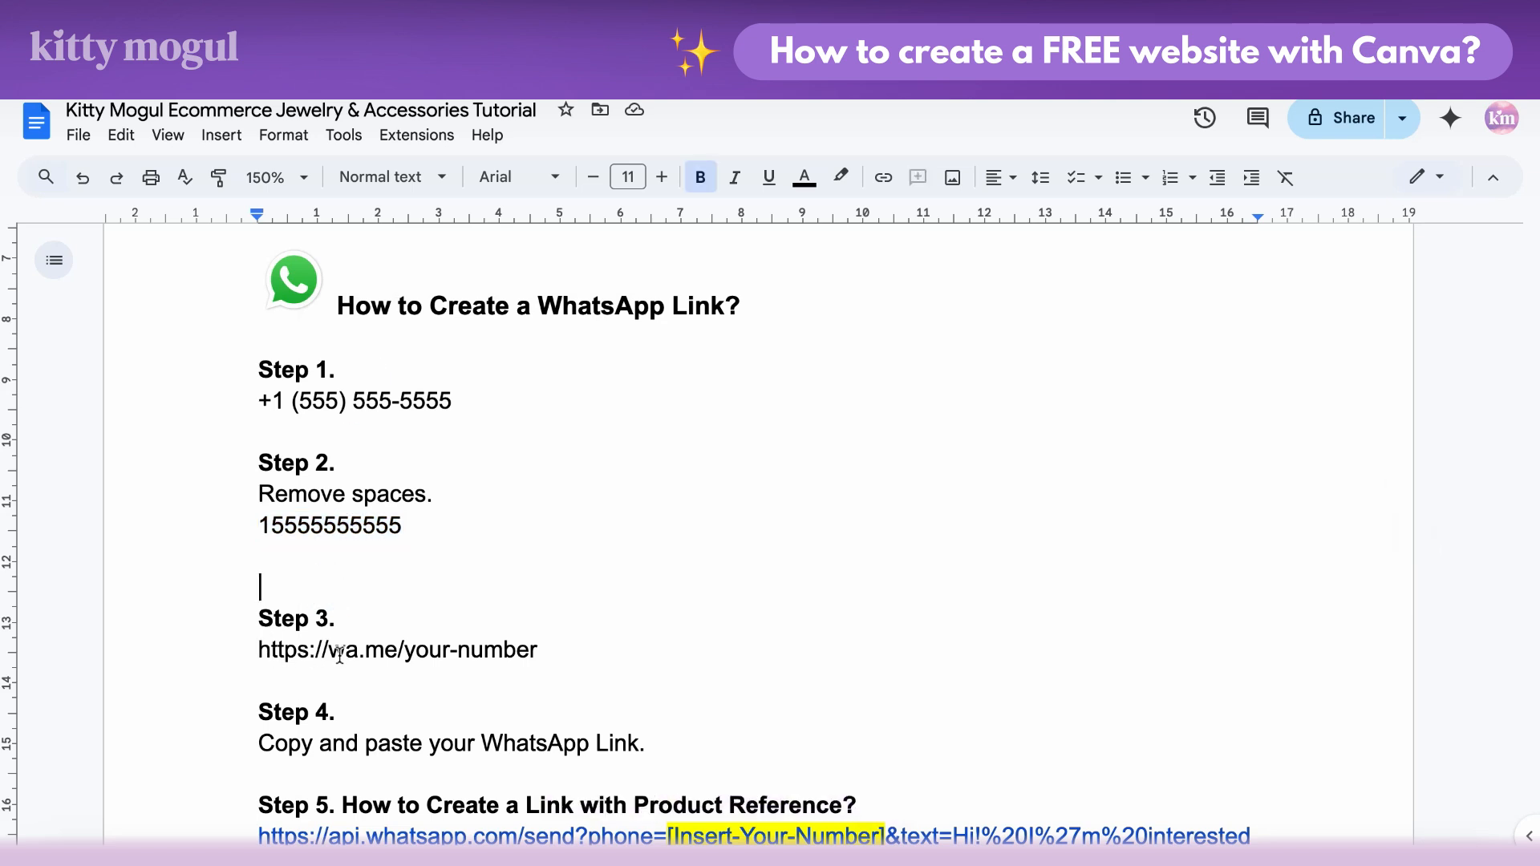
drag(405, 648, 526, 654)
right_click(512, 648)
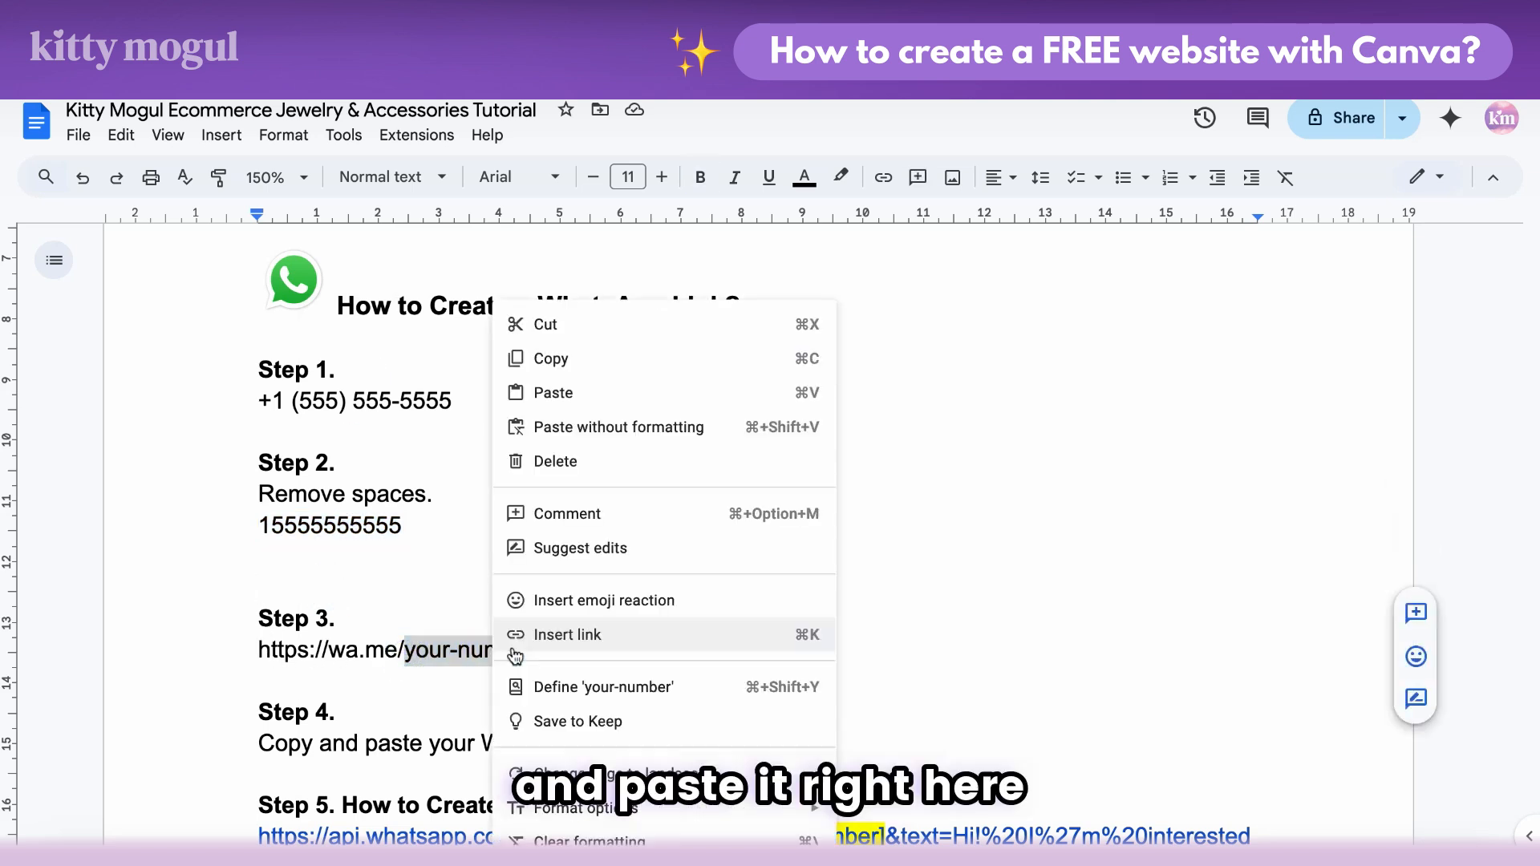
click(562, 389)
click(964, 579)
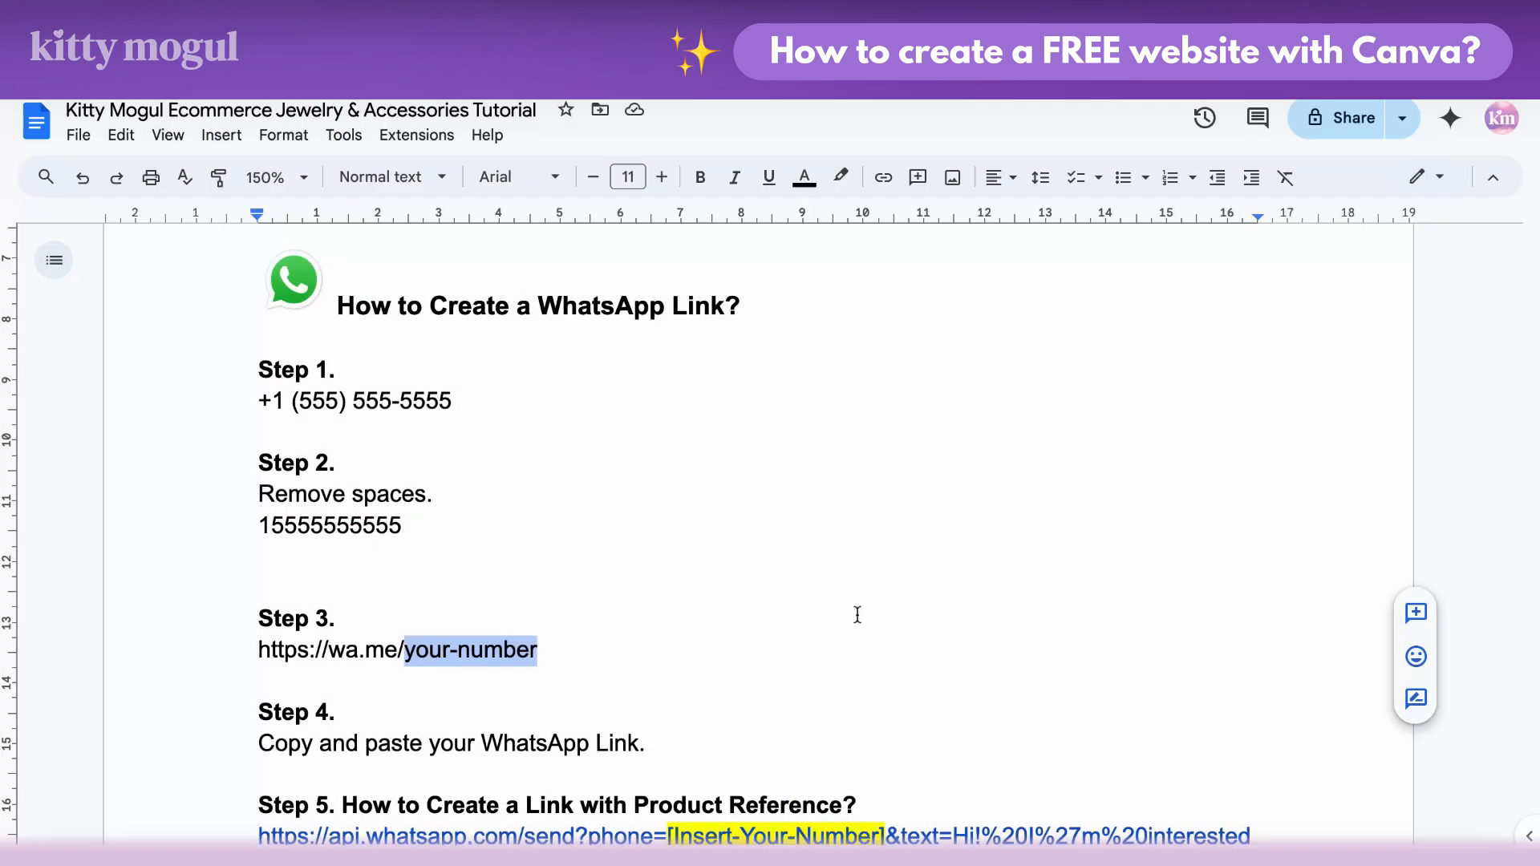
key(ctrl+v)
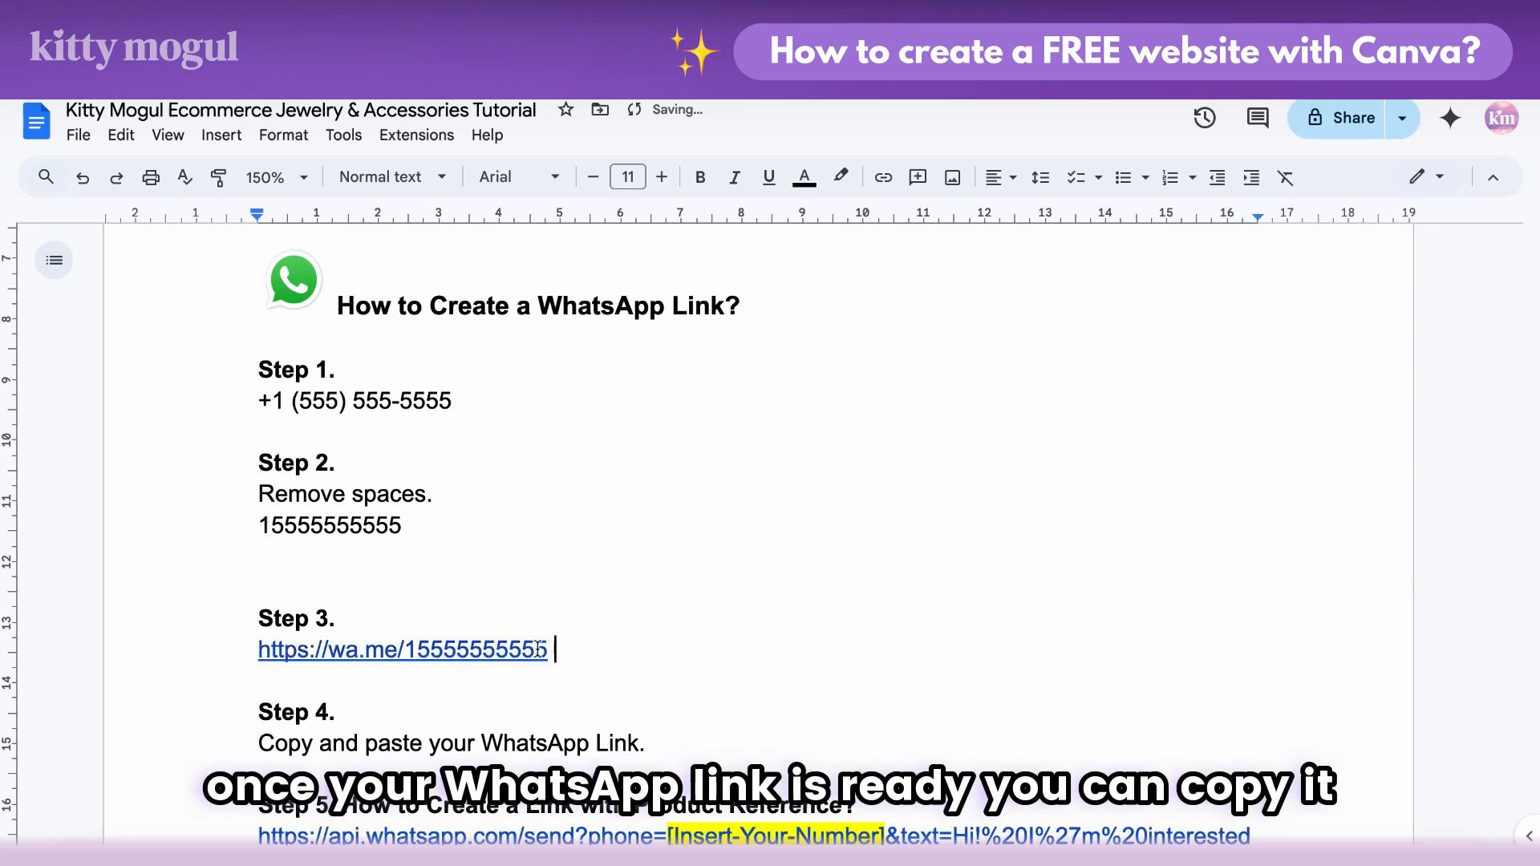
Step: Copy the completed wa.me WhatsApp link from Step 3
drag(559, 650, 276, 651)
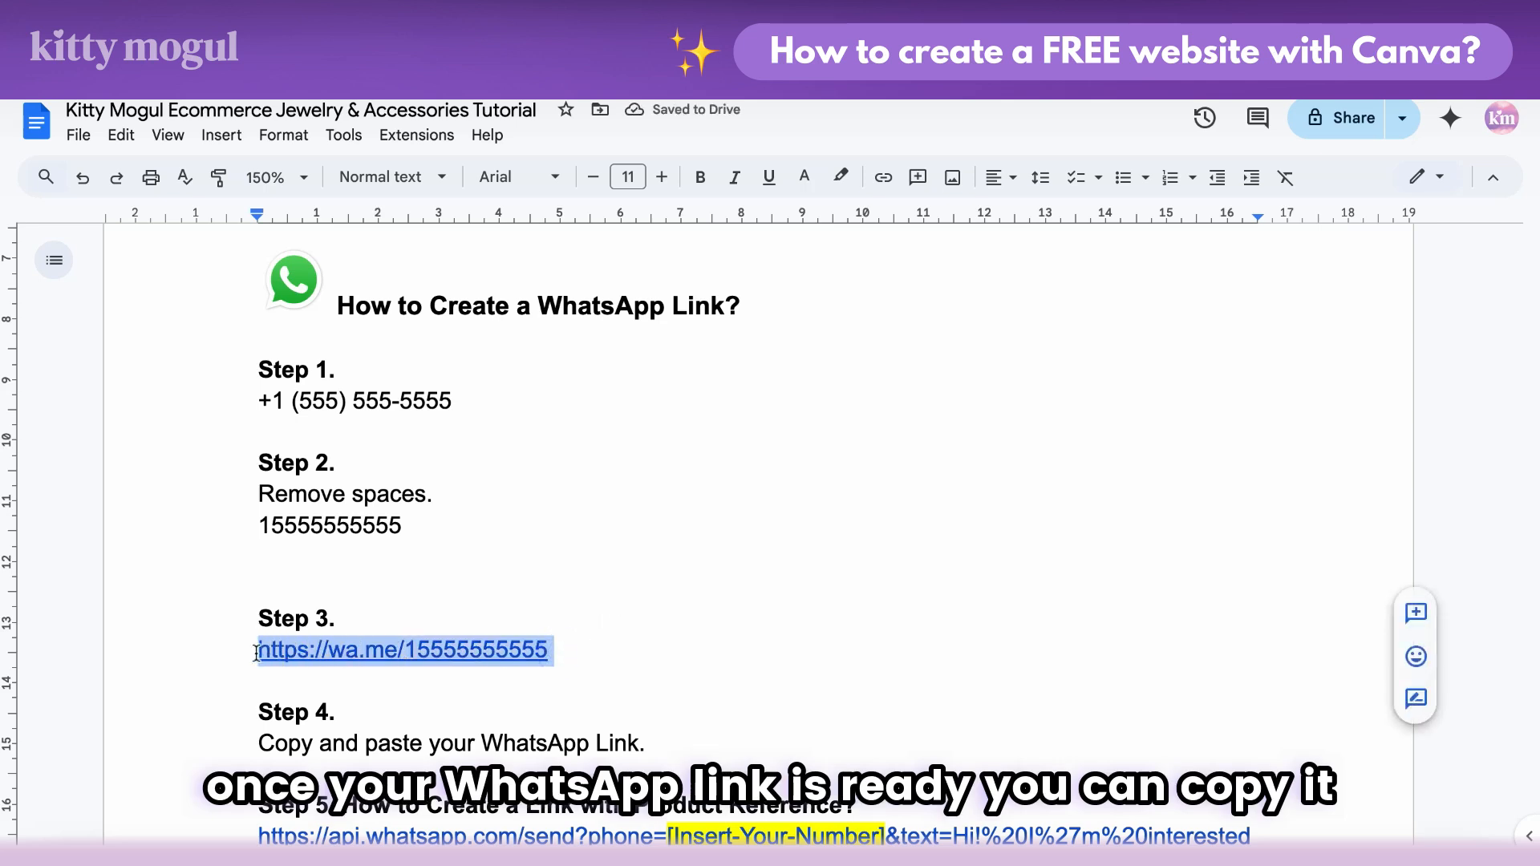
right_click(345, 654)
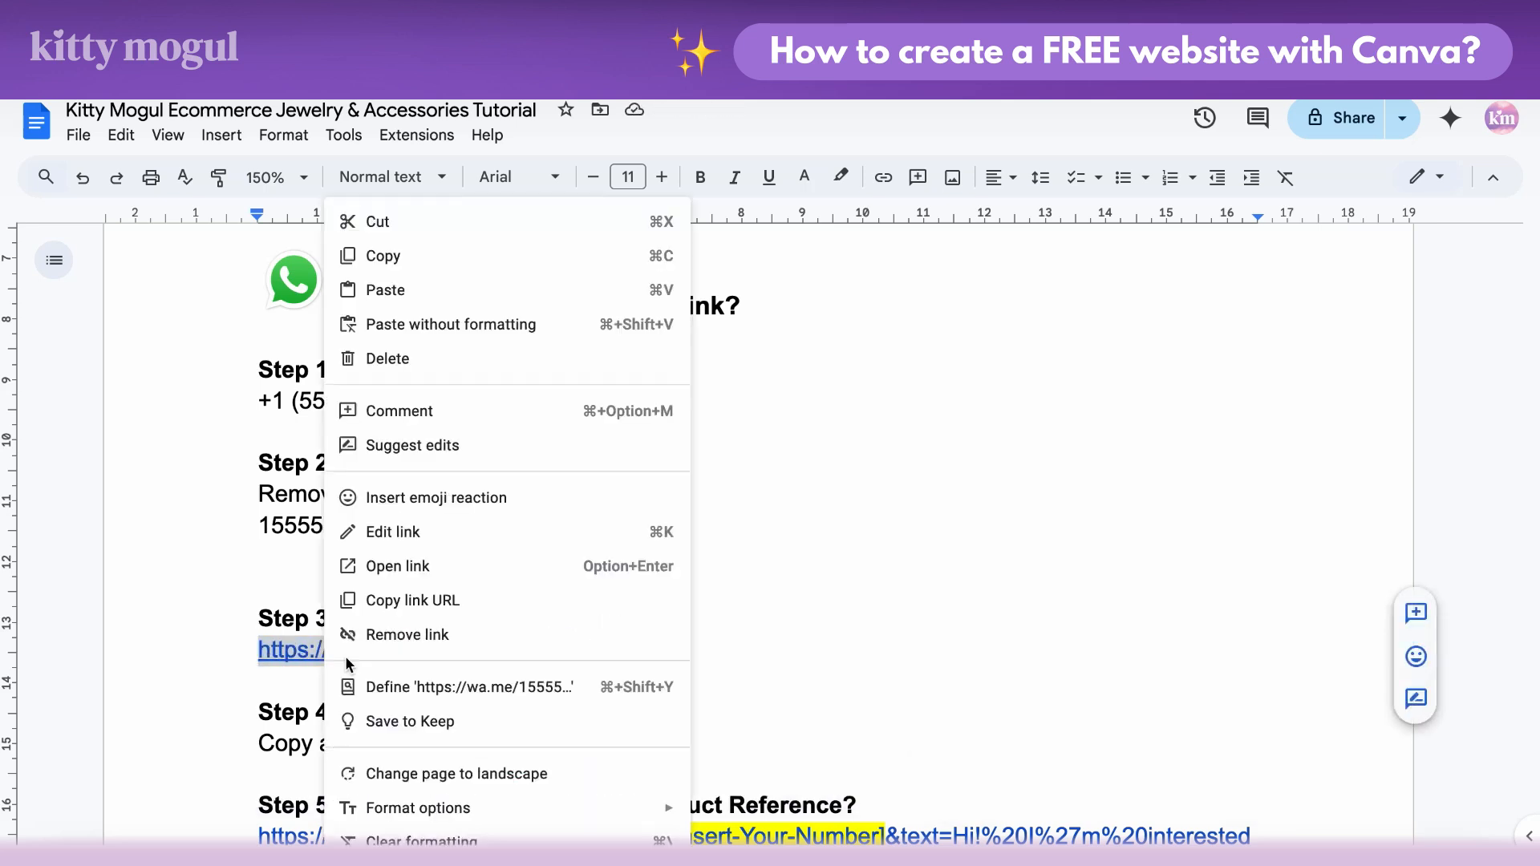
click(453, 258)
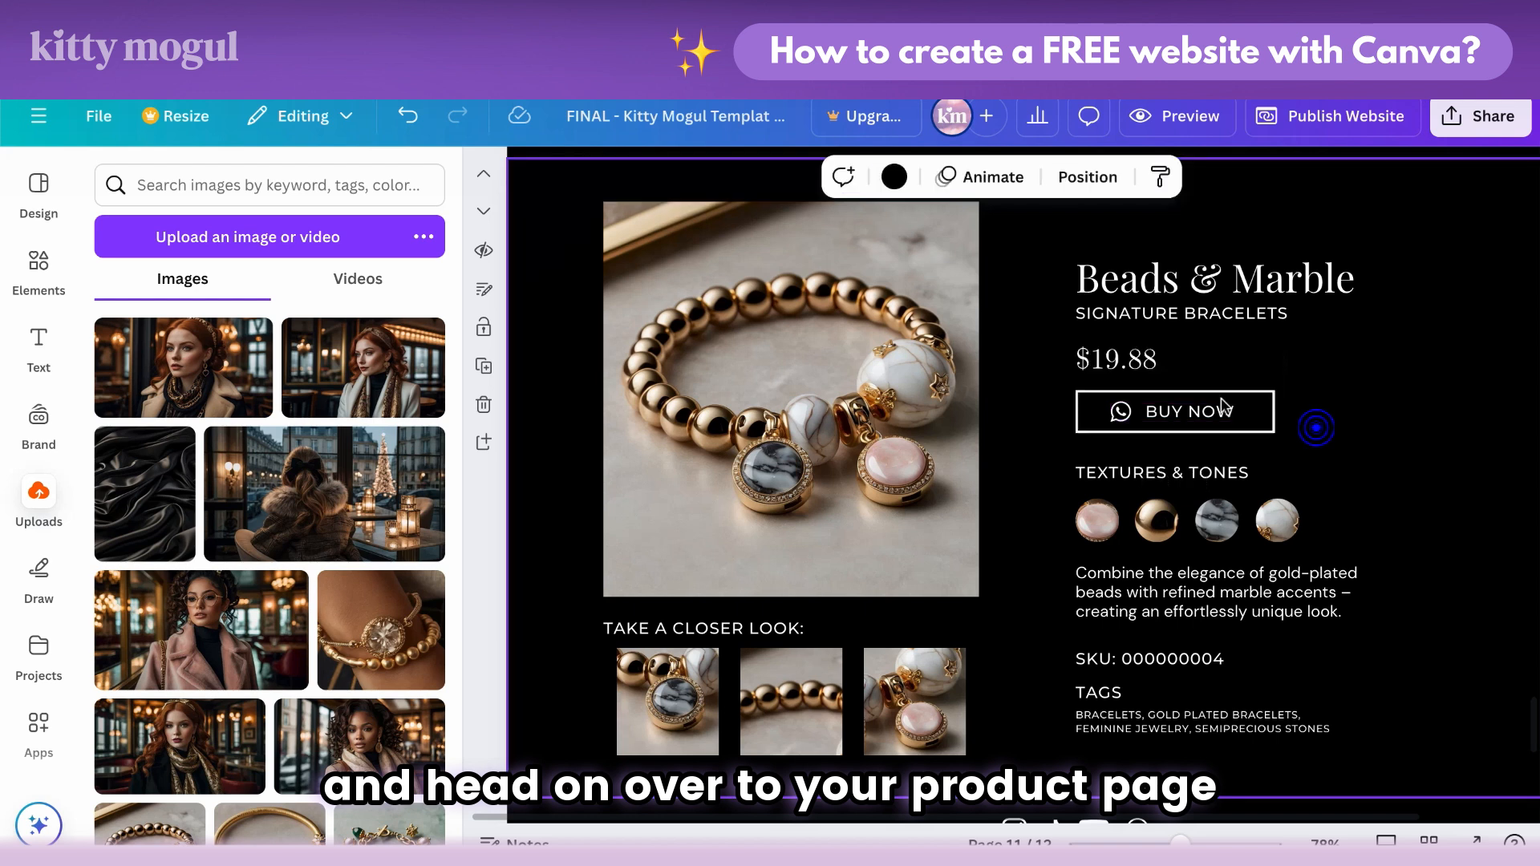
Step: Back in Canva, ungroup the WhatsApp "BUY NOW" button of the Beads & Marble product
click(1221, 407)
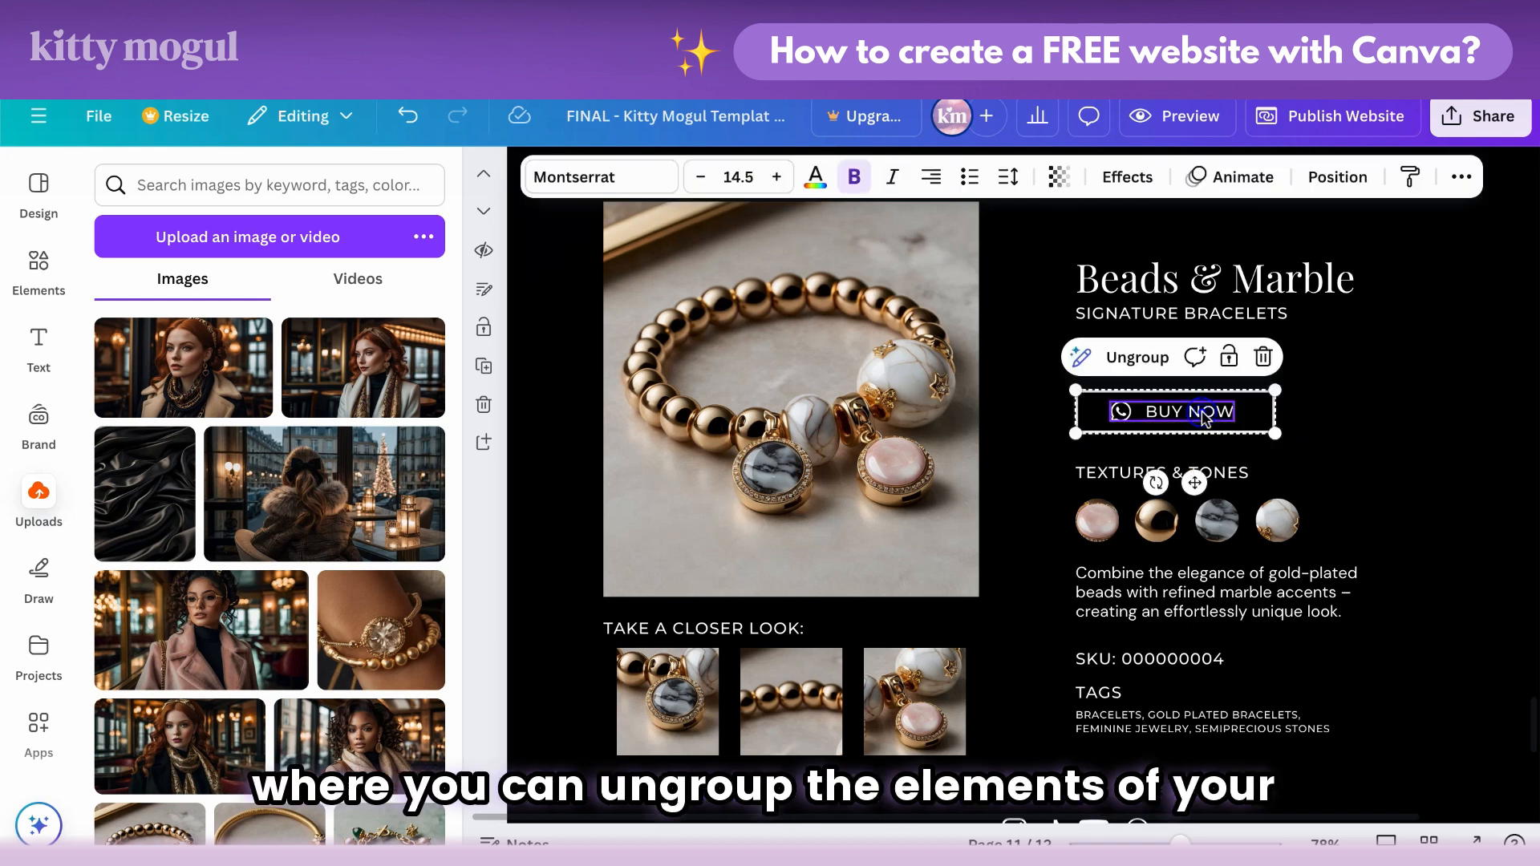
click(1137, 358)
click(1321, 405)
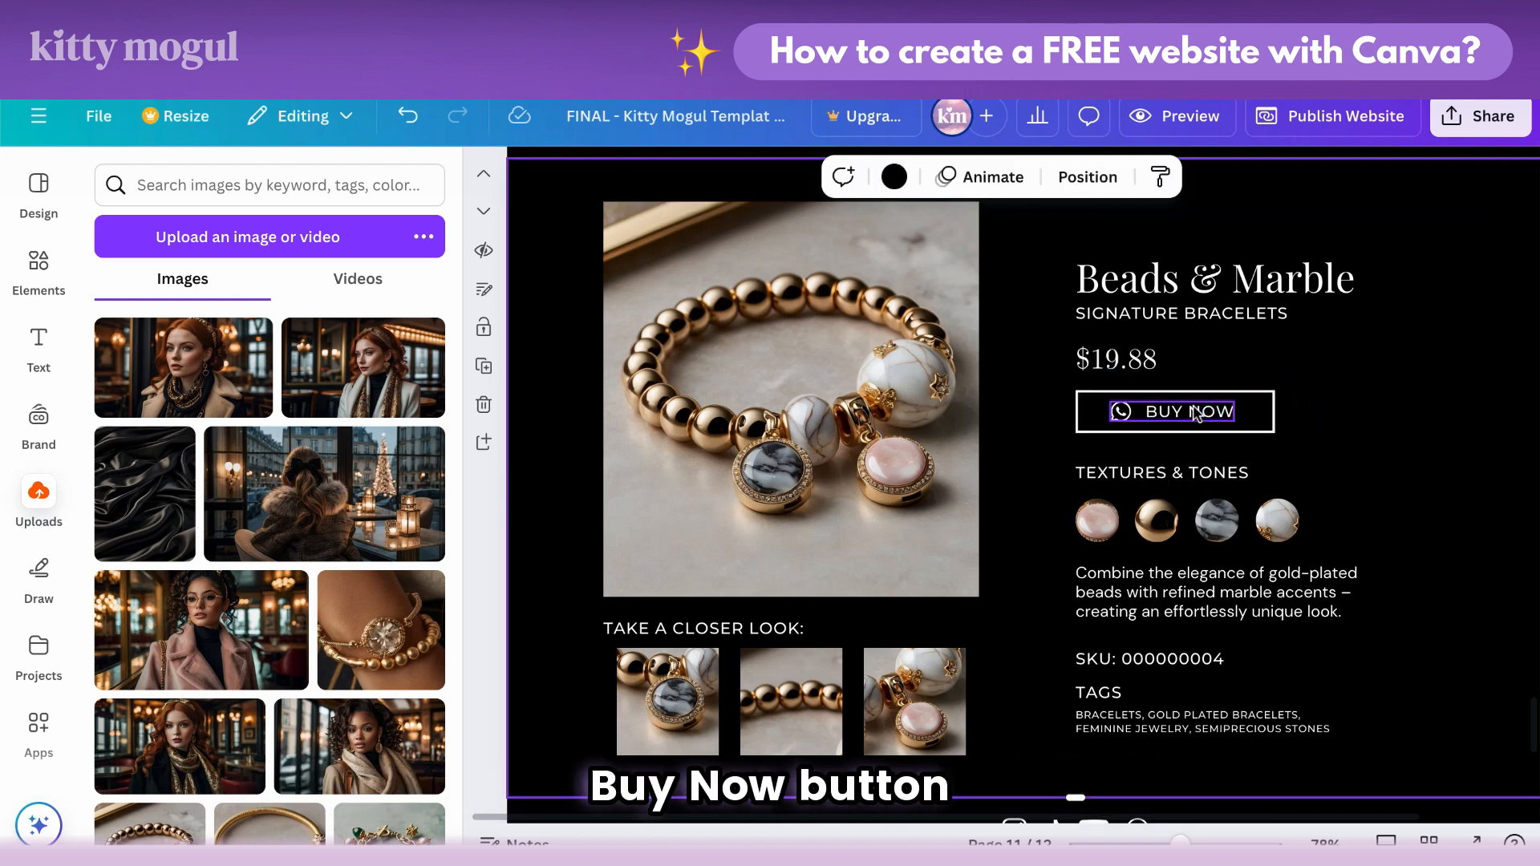
Step: Link the Beads & Marble "BUY NOW" text to the copied wa.me WhatsApp link and open the link to test it
click(1196, 413)
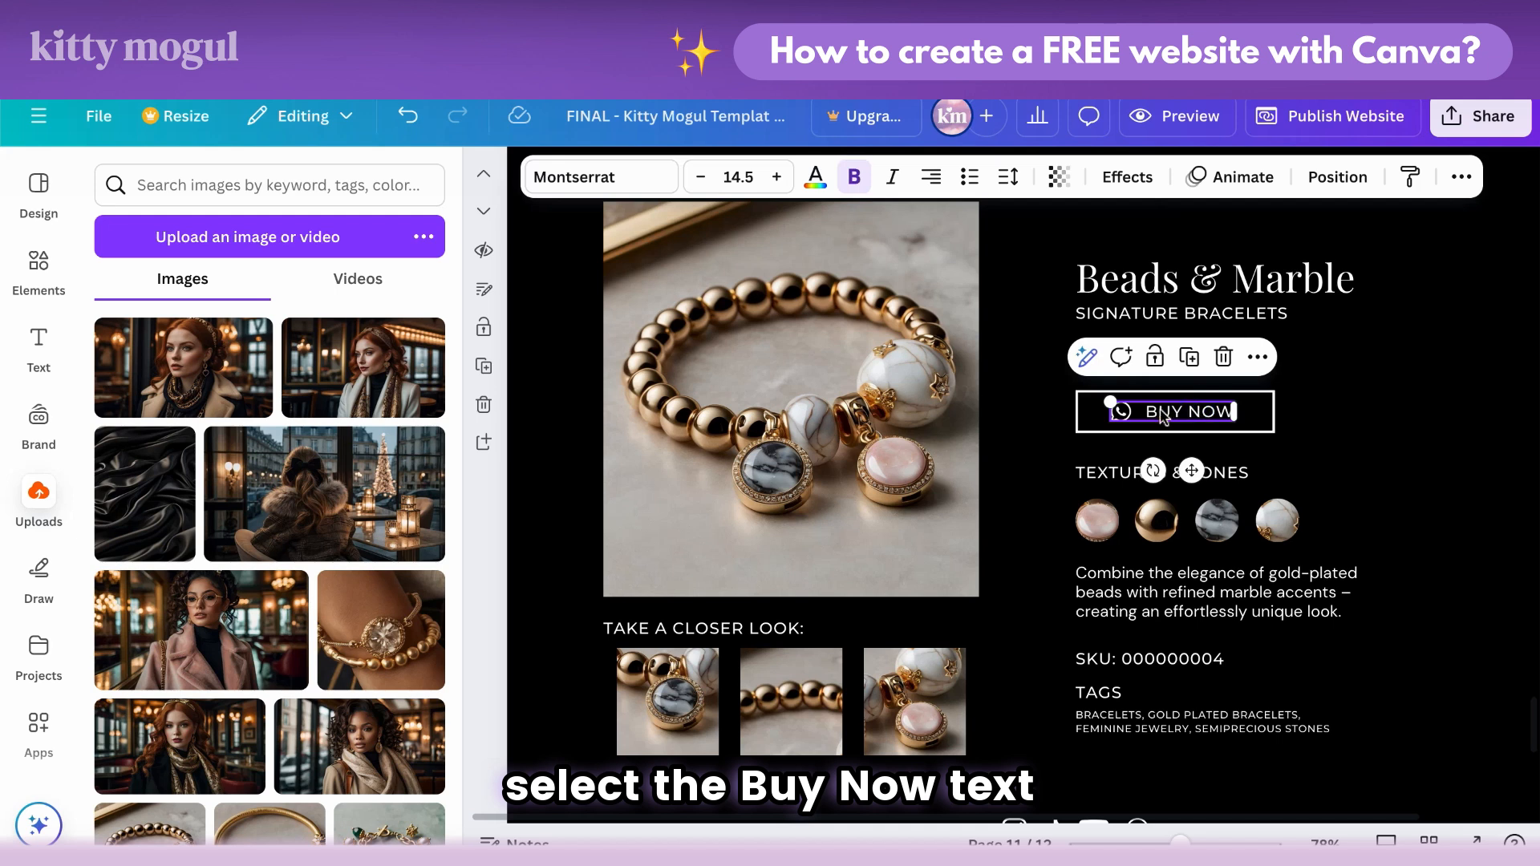
click(1256, 358)
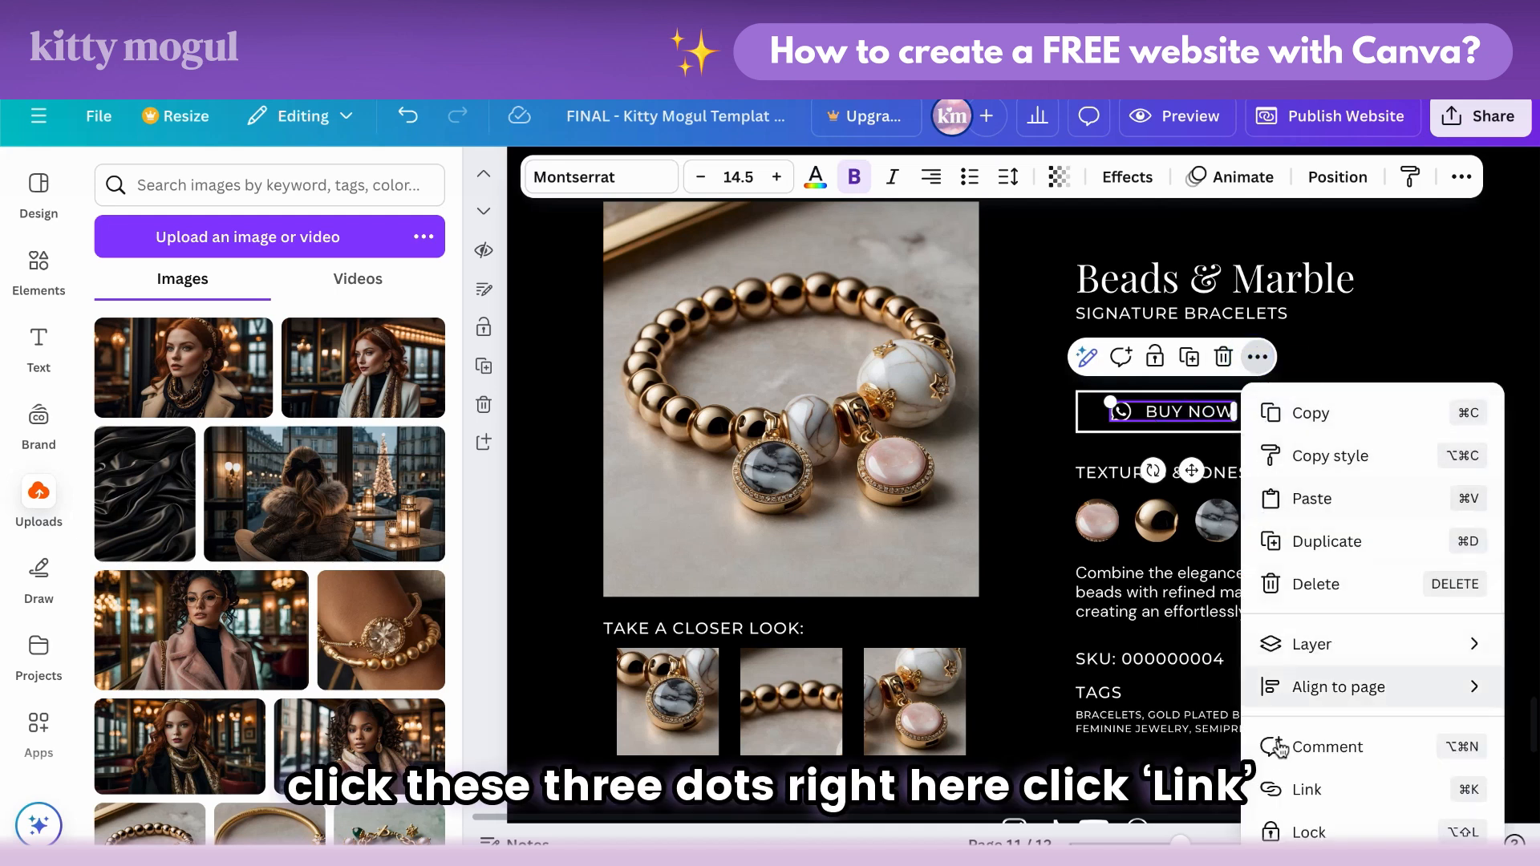
click(1301, 791)
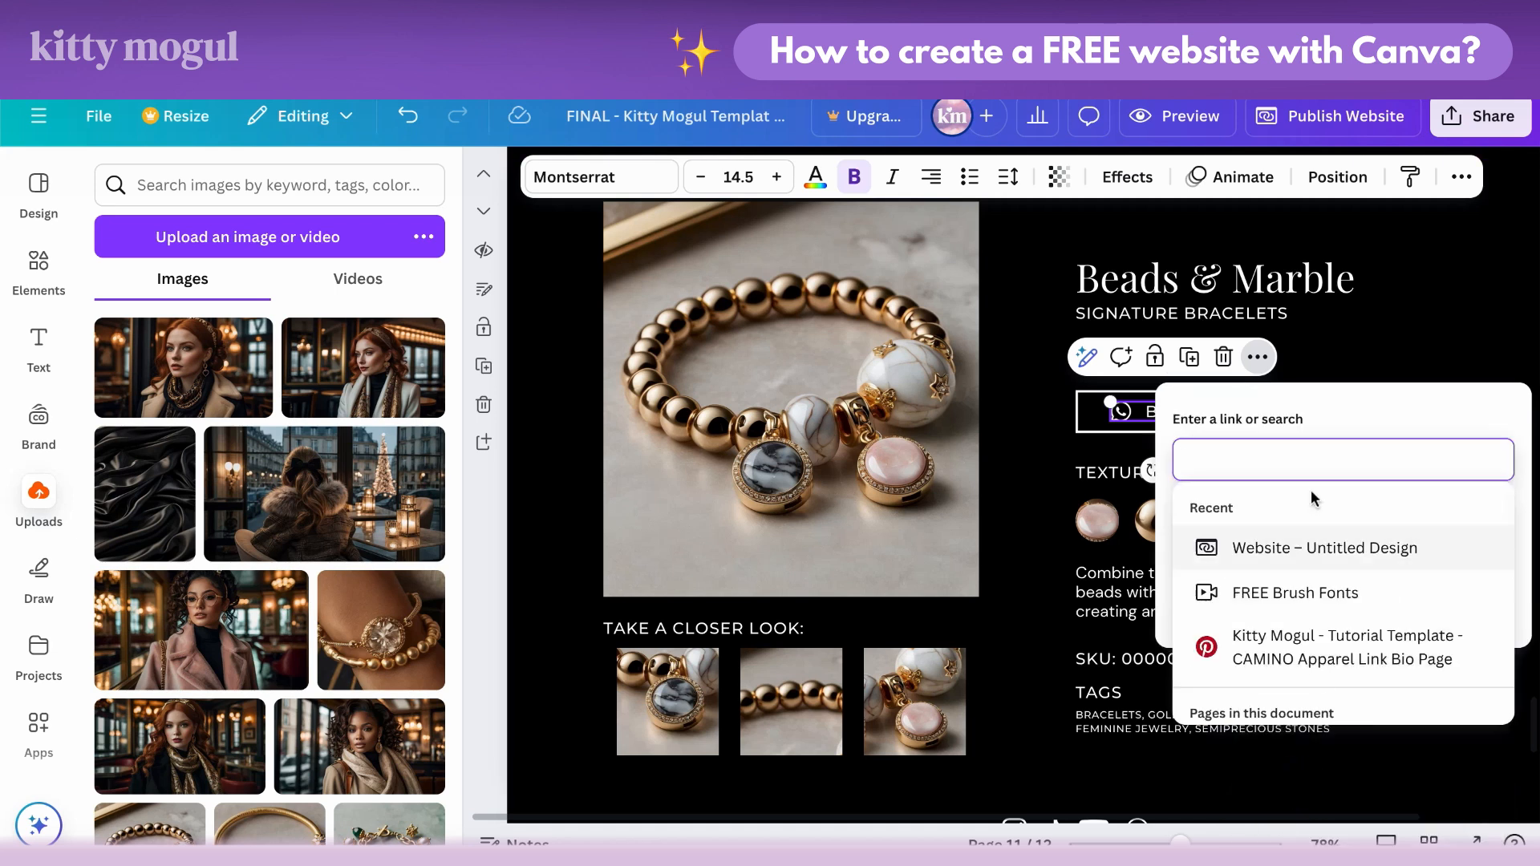
right_click(1306, 465)
click(1159, 586)
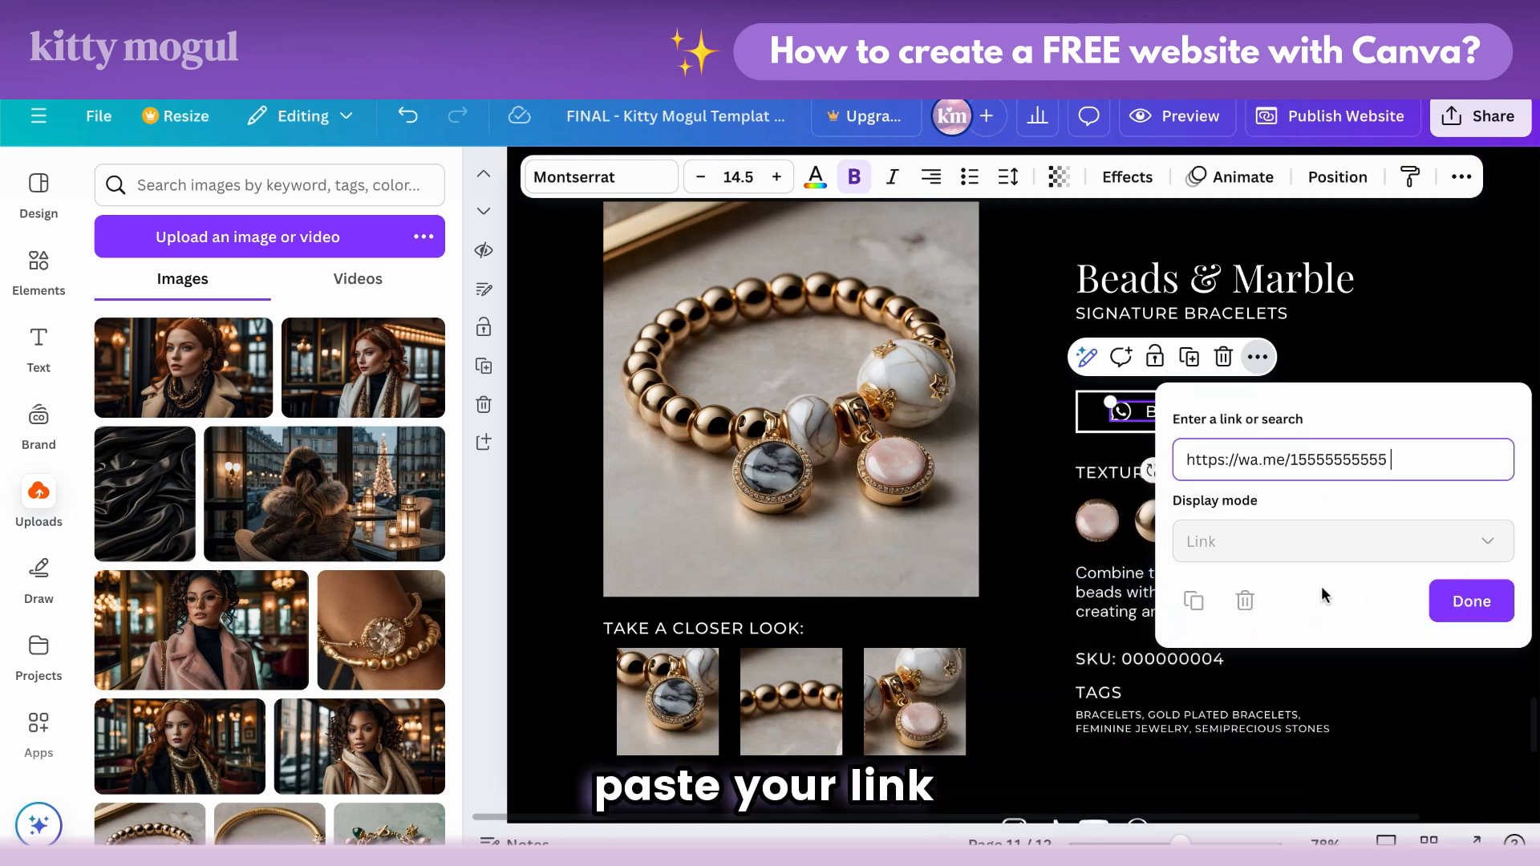
click(1472, 604)
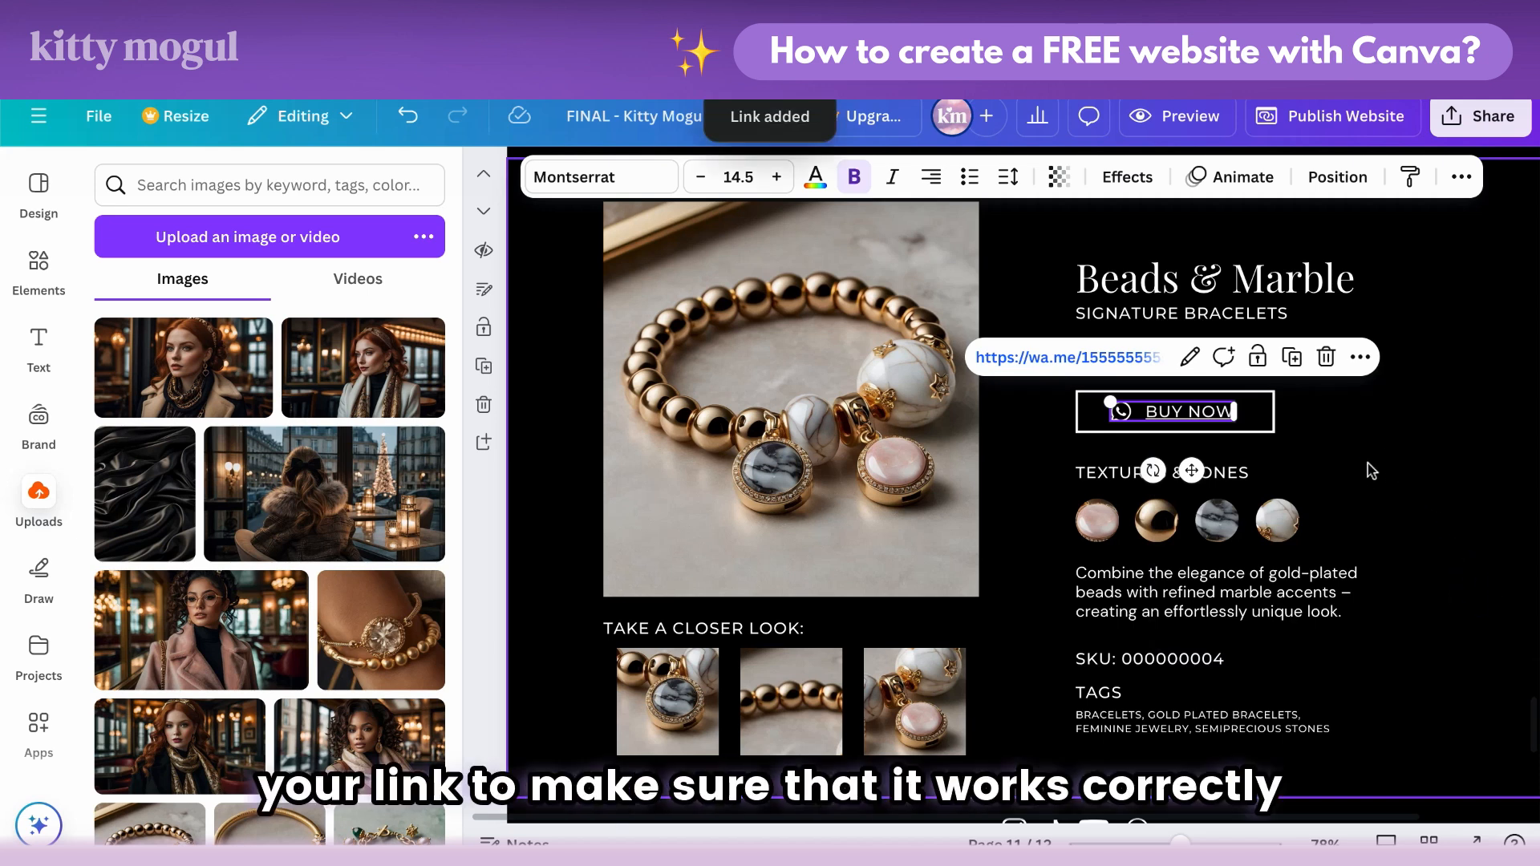
click(1119, 356)
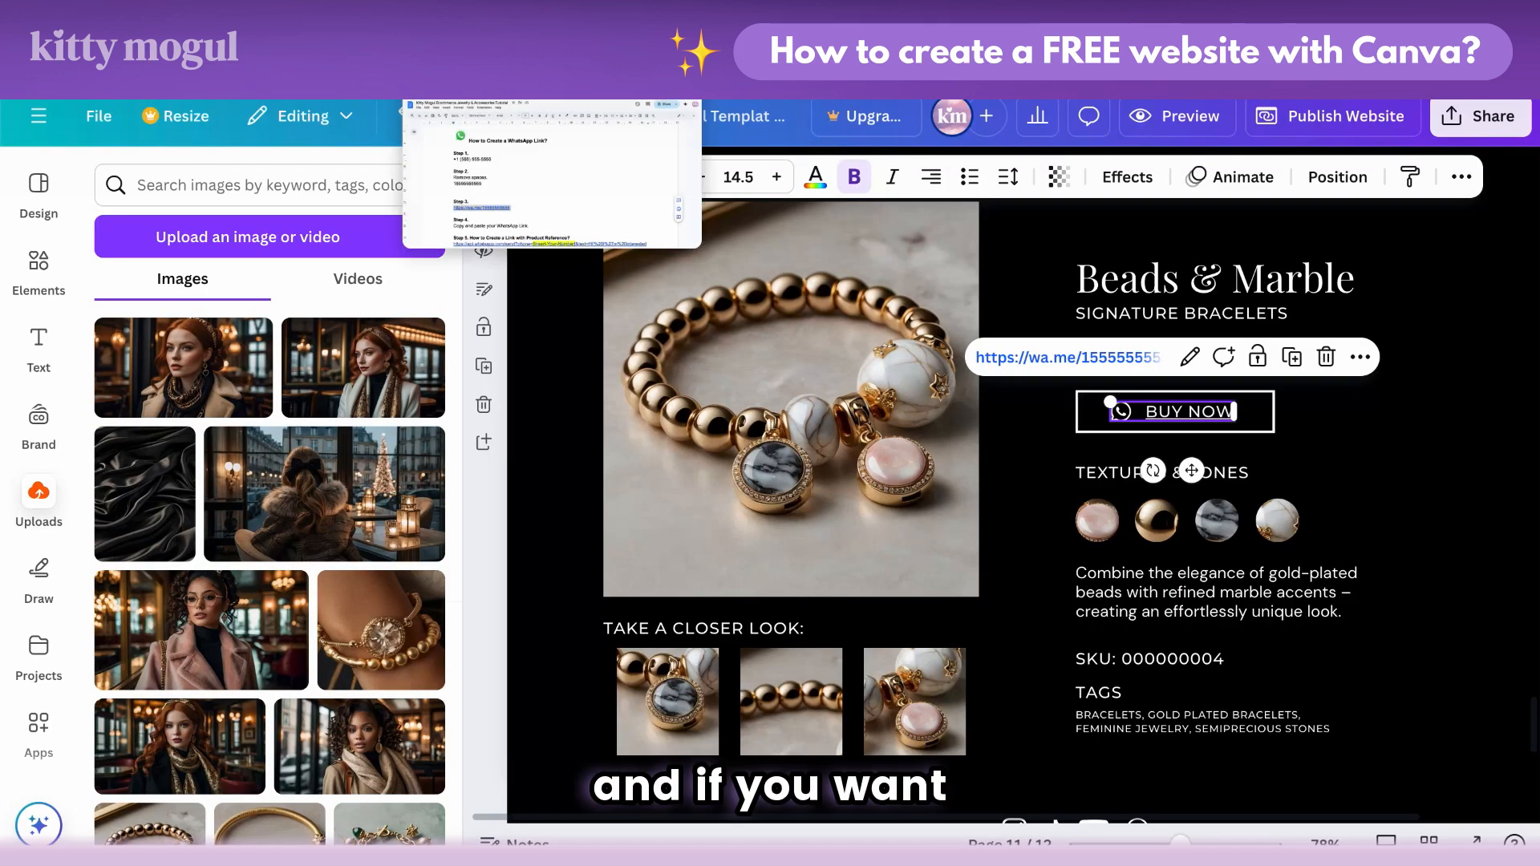
Step: Remove the underline from the linked "BUY NOW" text of the Beads & Marble product
double_click(1164, 410)
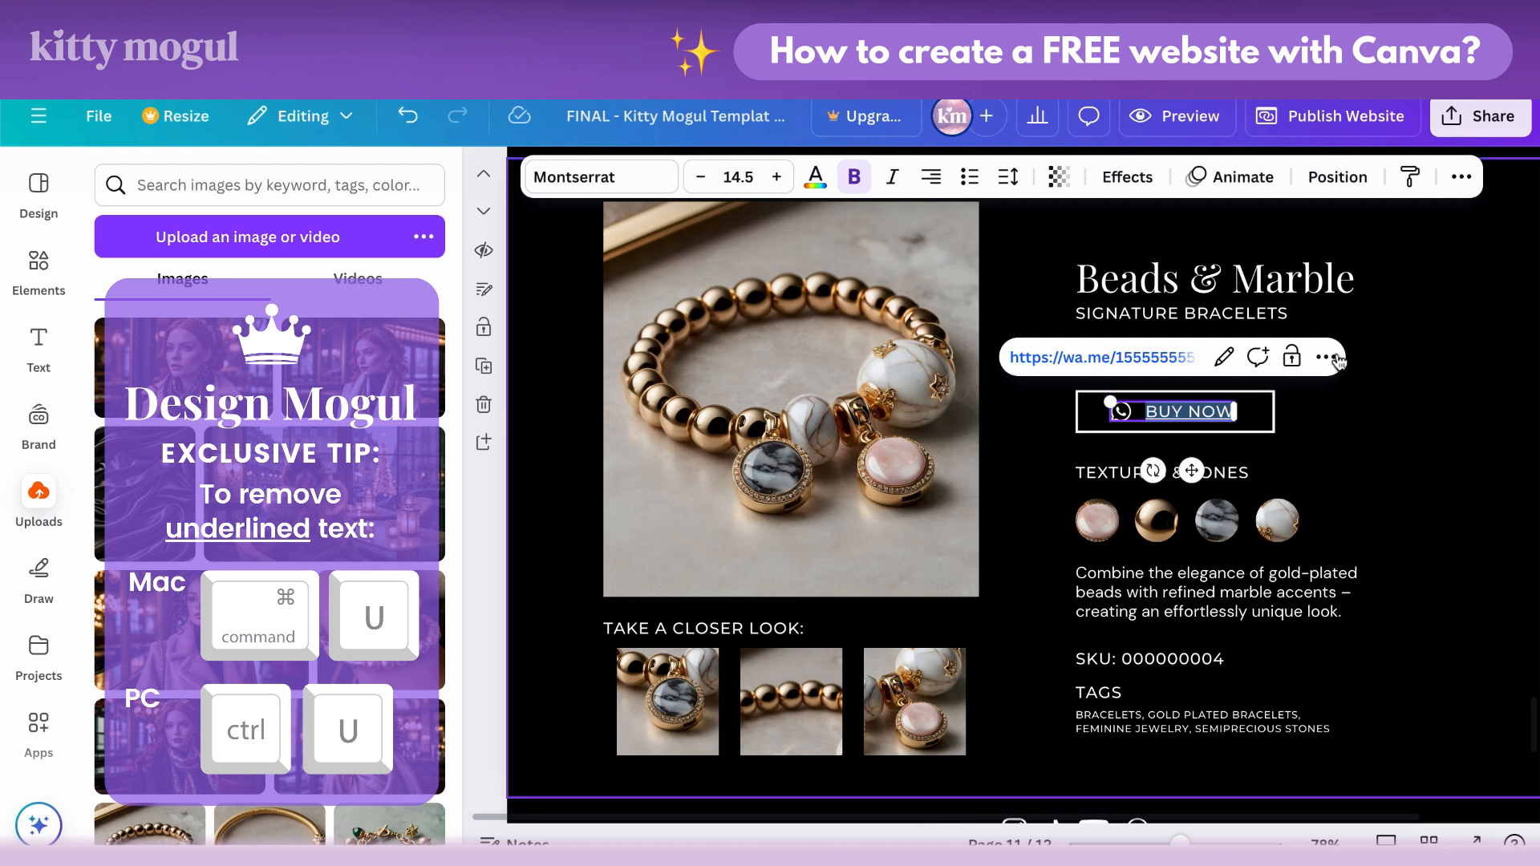
click(1462, 177)
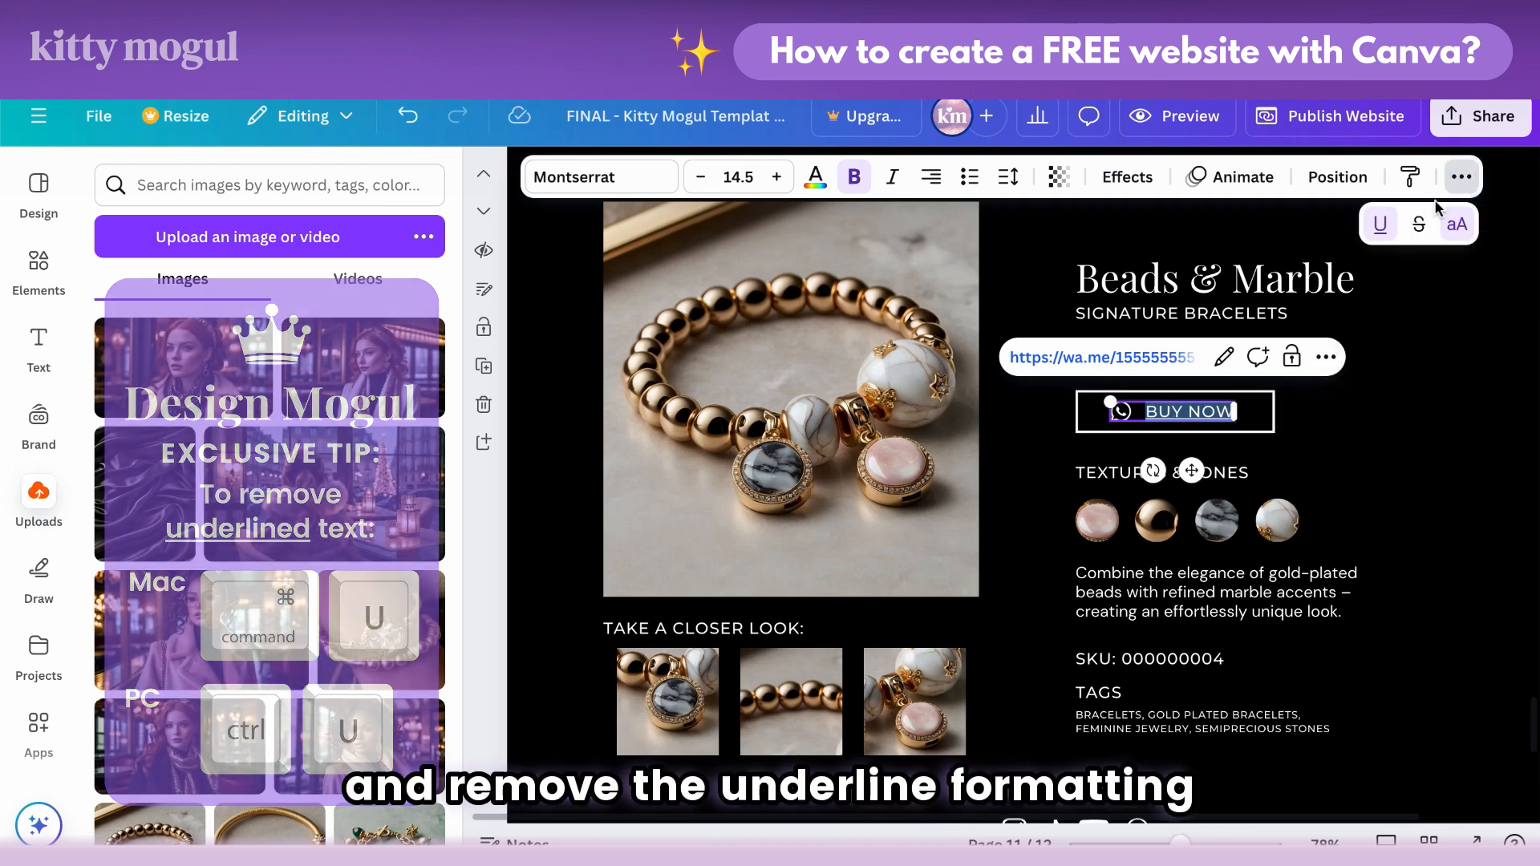
click(1382, 228)
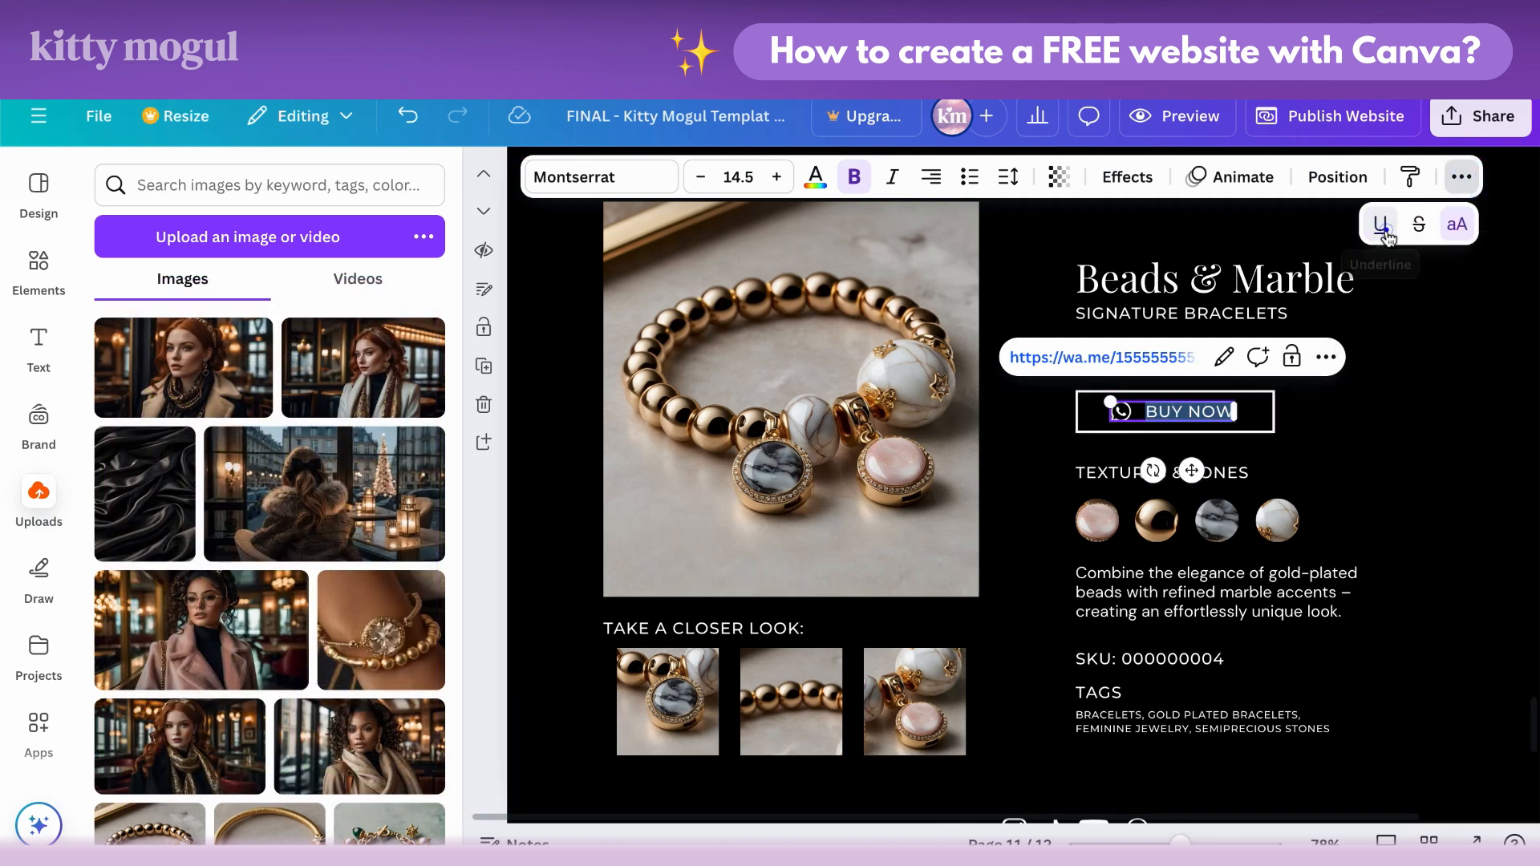
Step: Link the WhatsApp icon in the Beads & Marble "BUY NOW" button to the copied wa.me link
click(1349, 426)
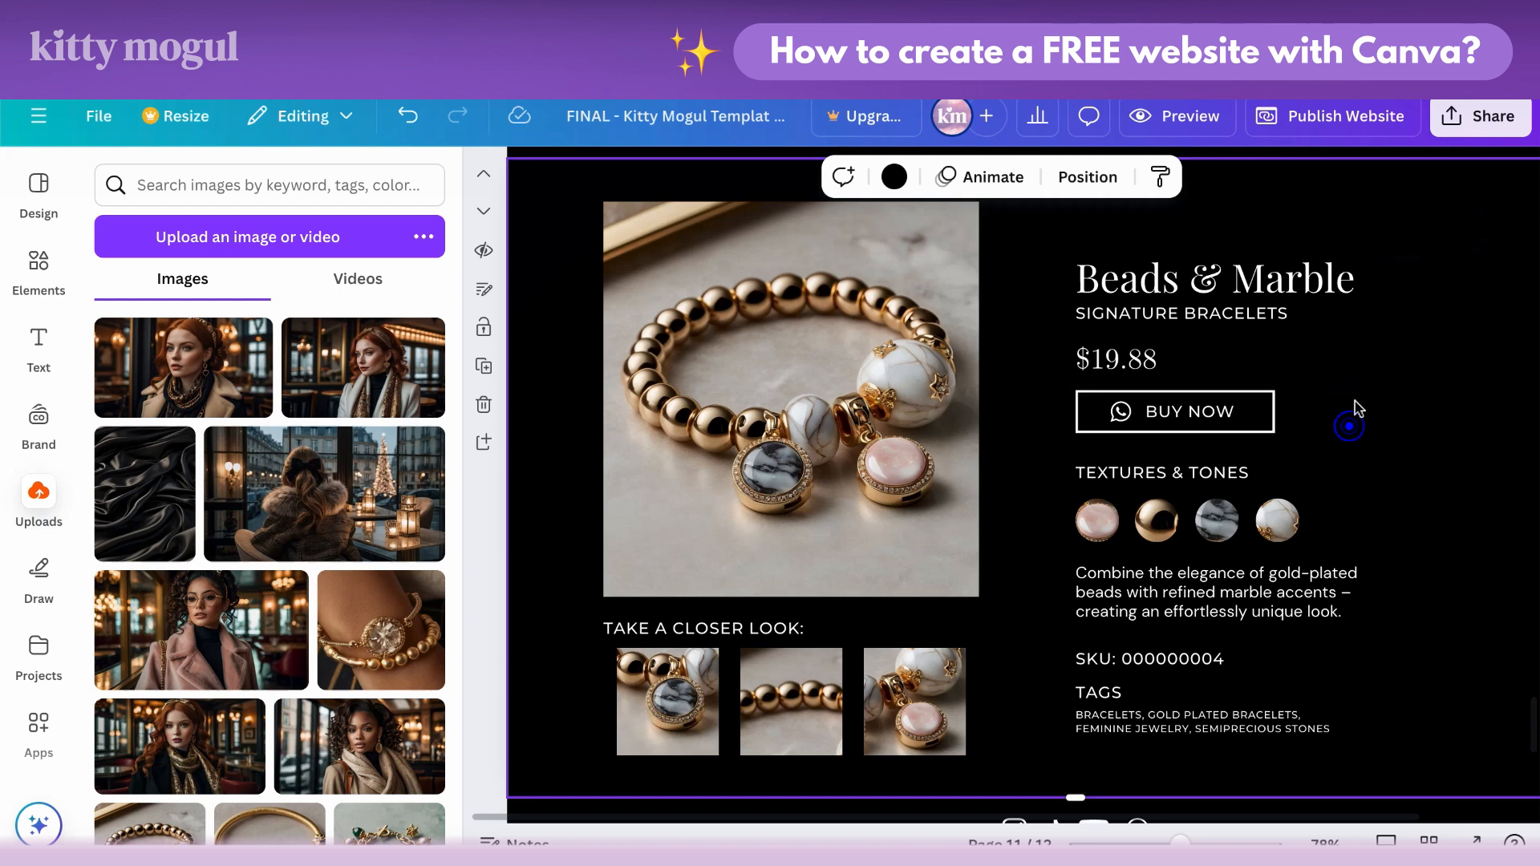
click(1121, 415)
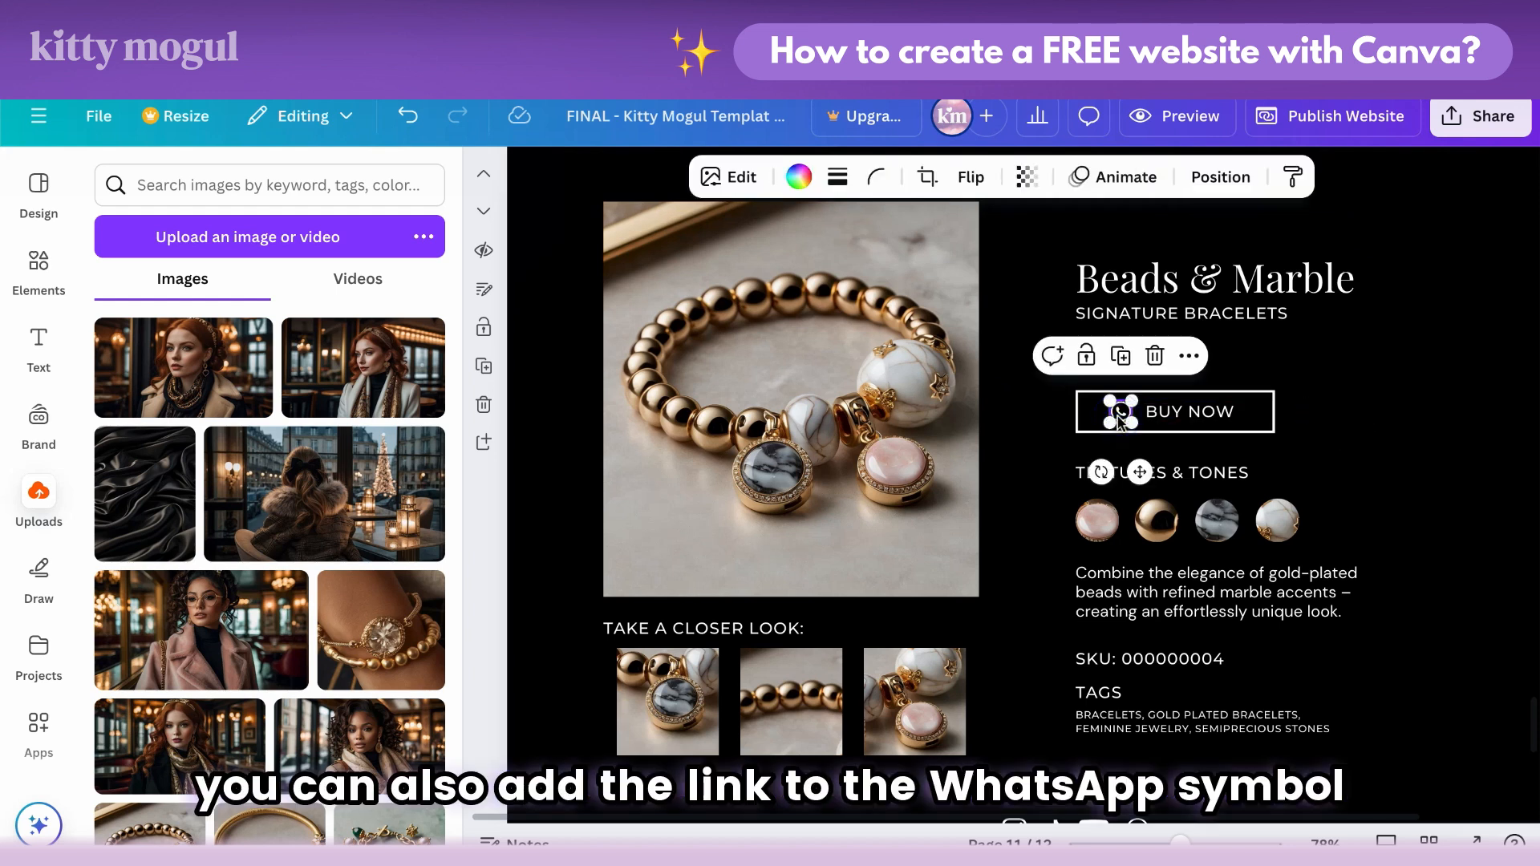
click(1188, 358)
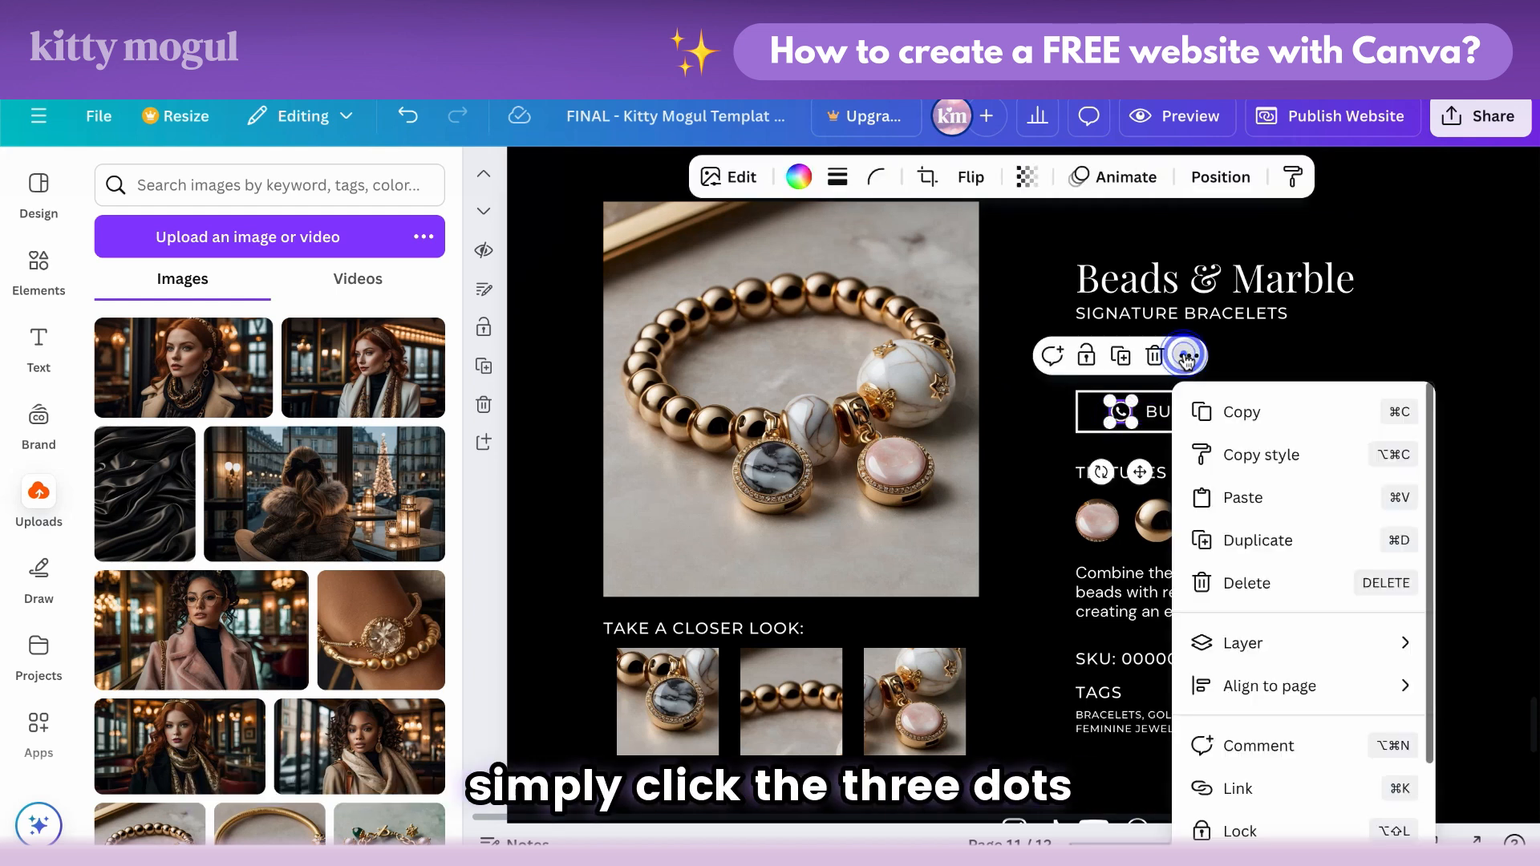
click(1221, 788)
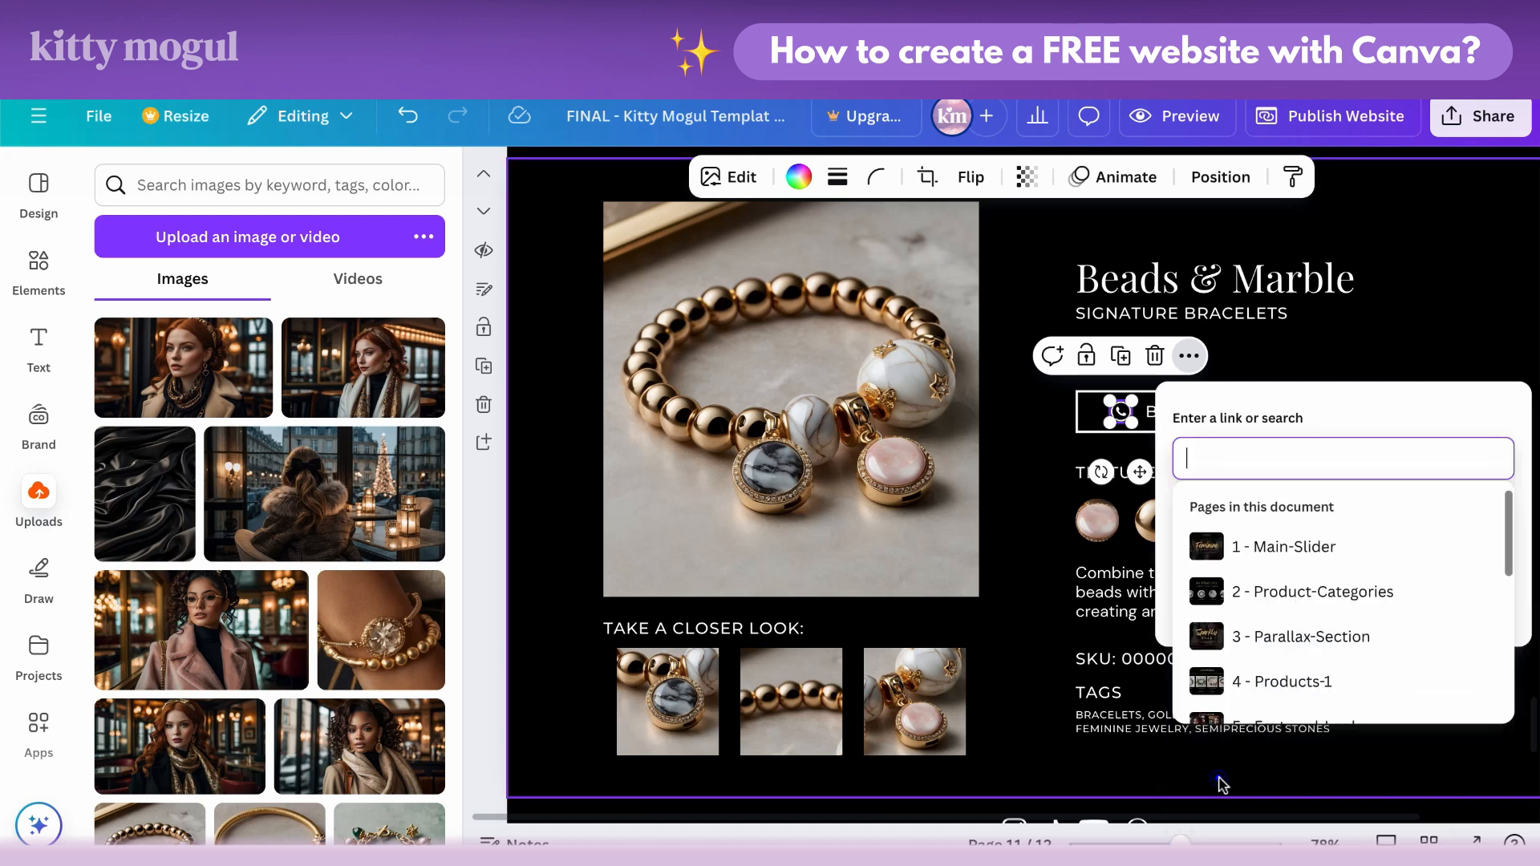
right_click(1223, 463)
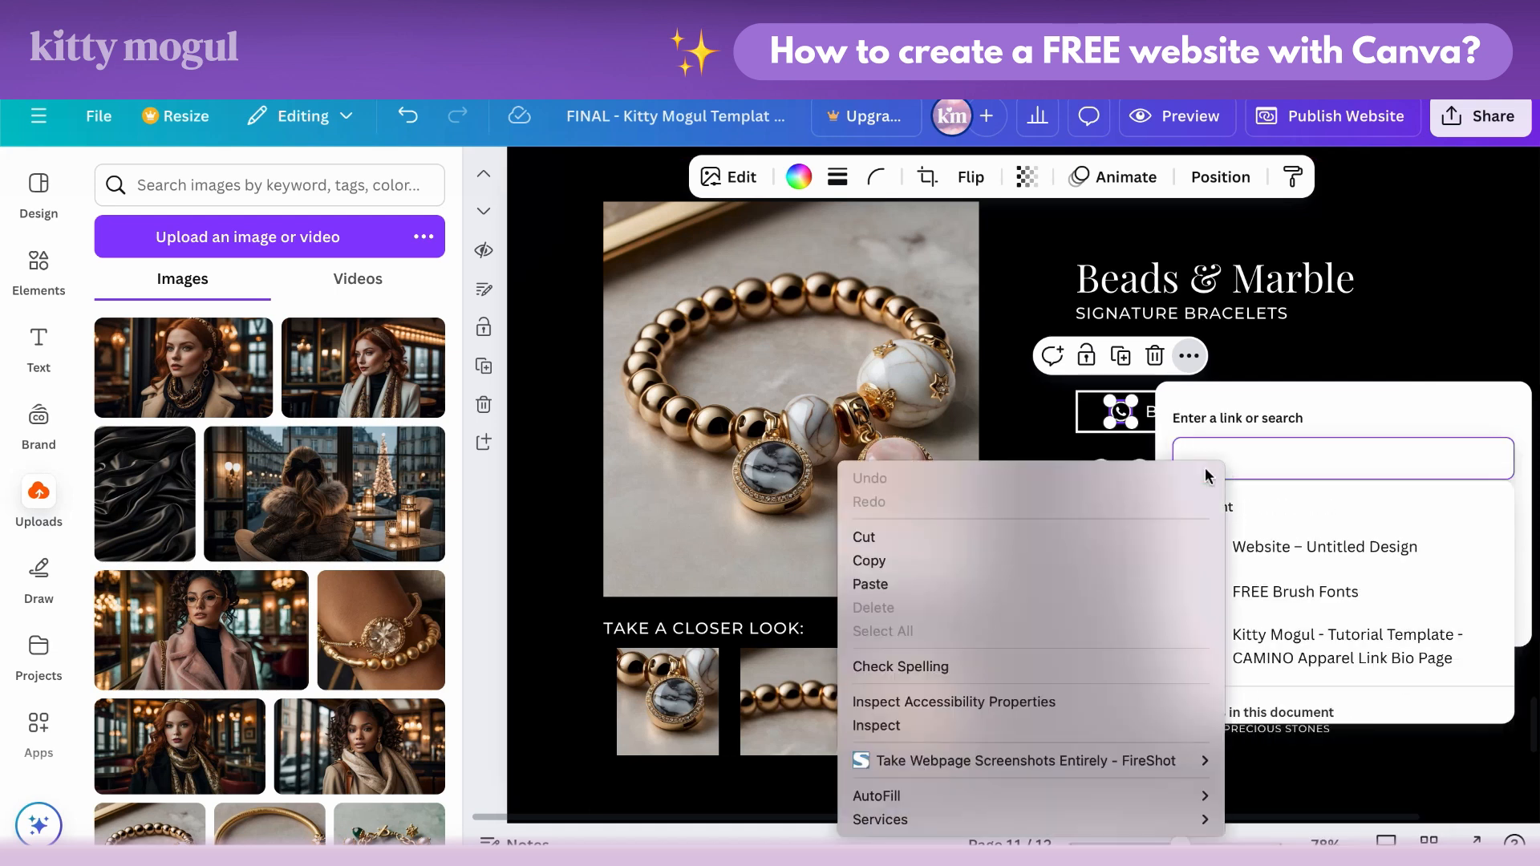
click(1105, 583)
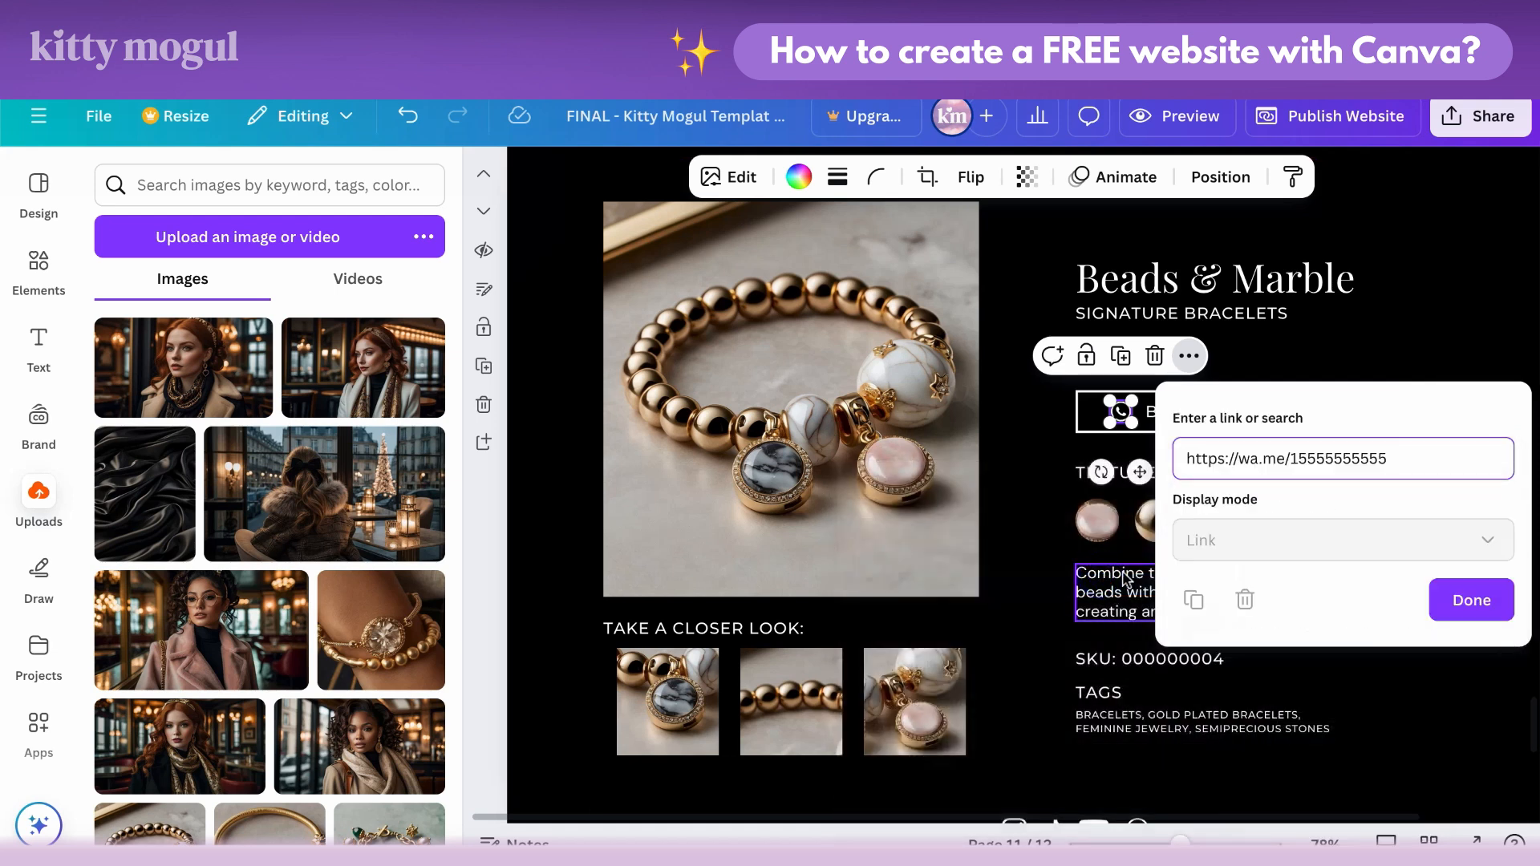
click(1470, 599)
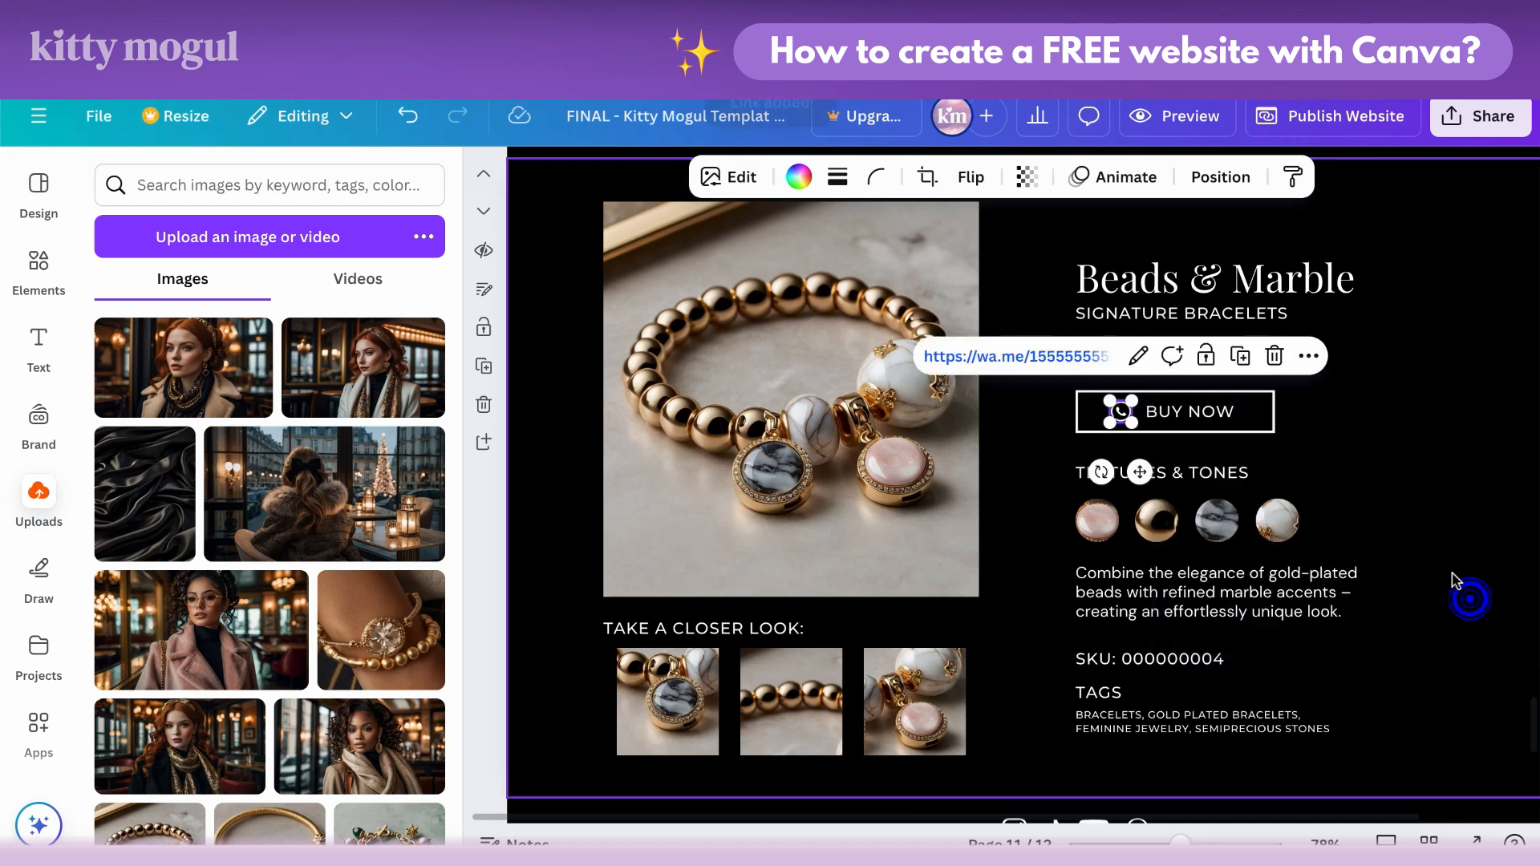
click(1364, 422)
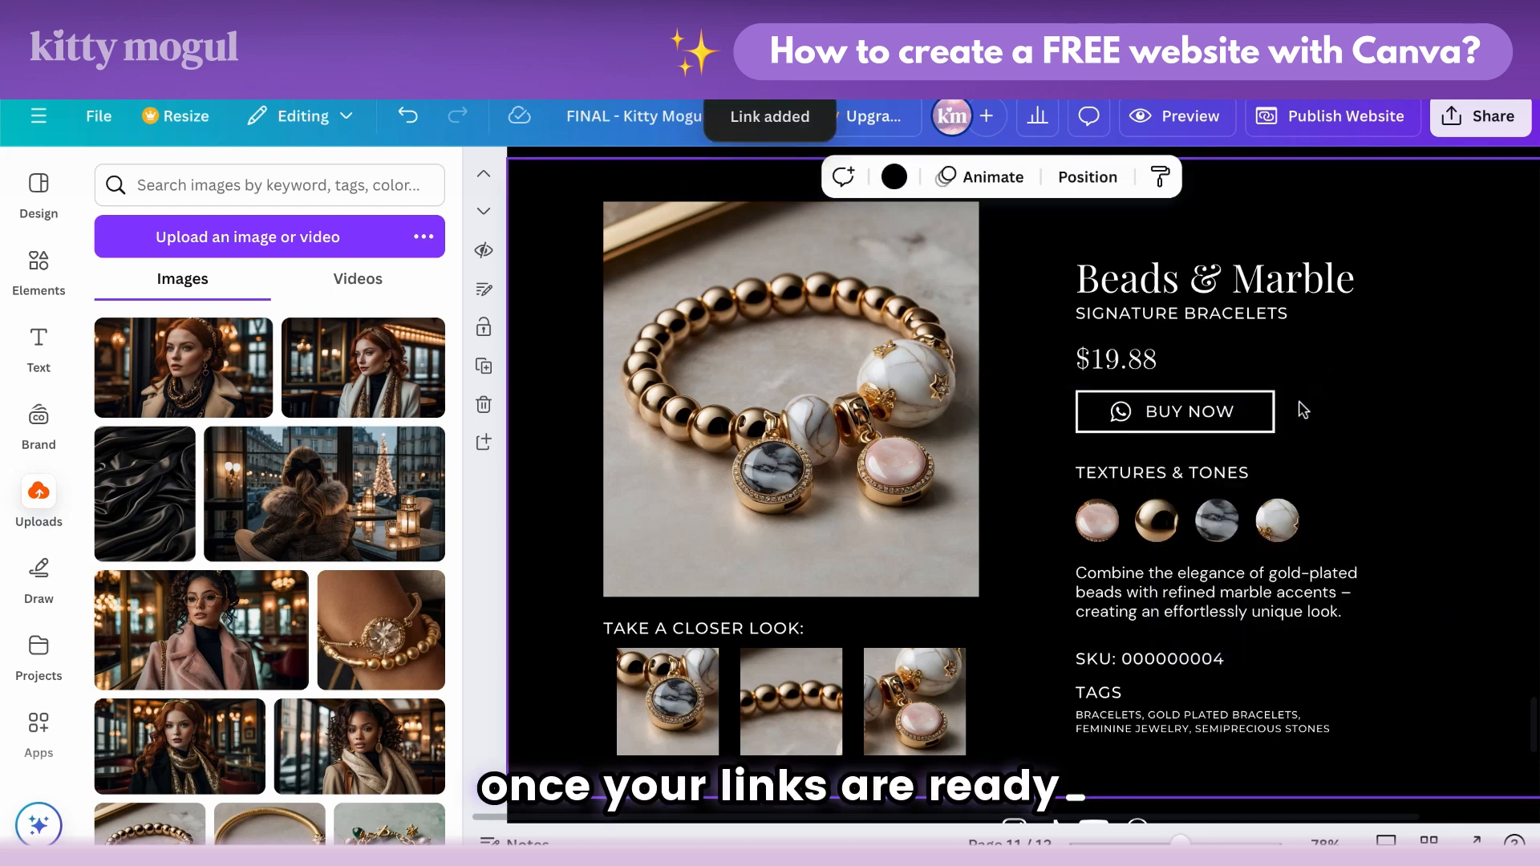
Step: Group the WhatsApp icon, "BUY NOW" text and frame of the Beads & Marble button
drag(1298, 406, 1107, 436)
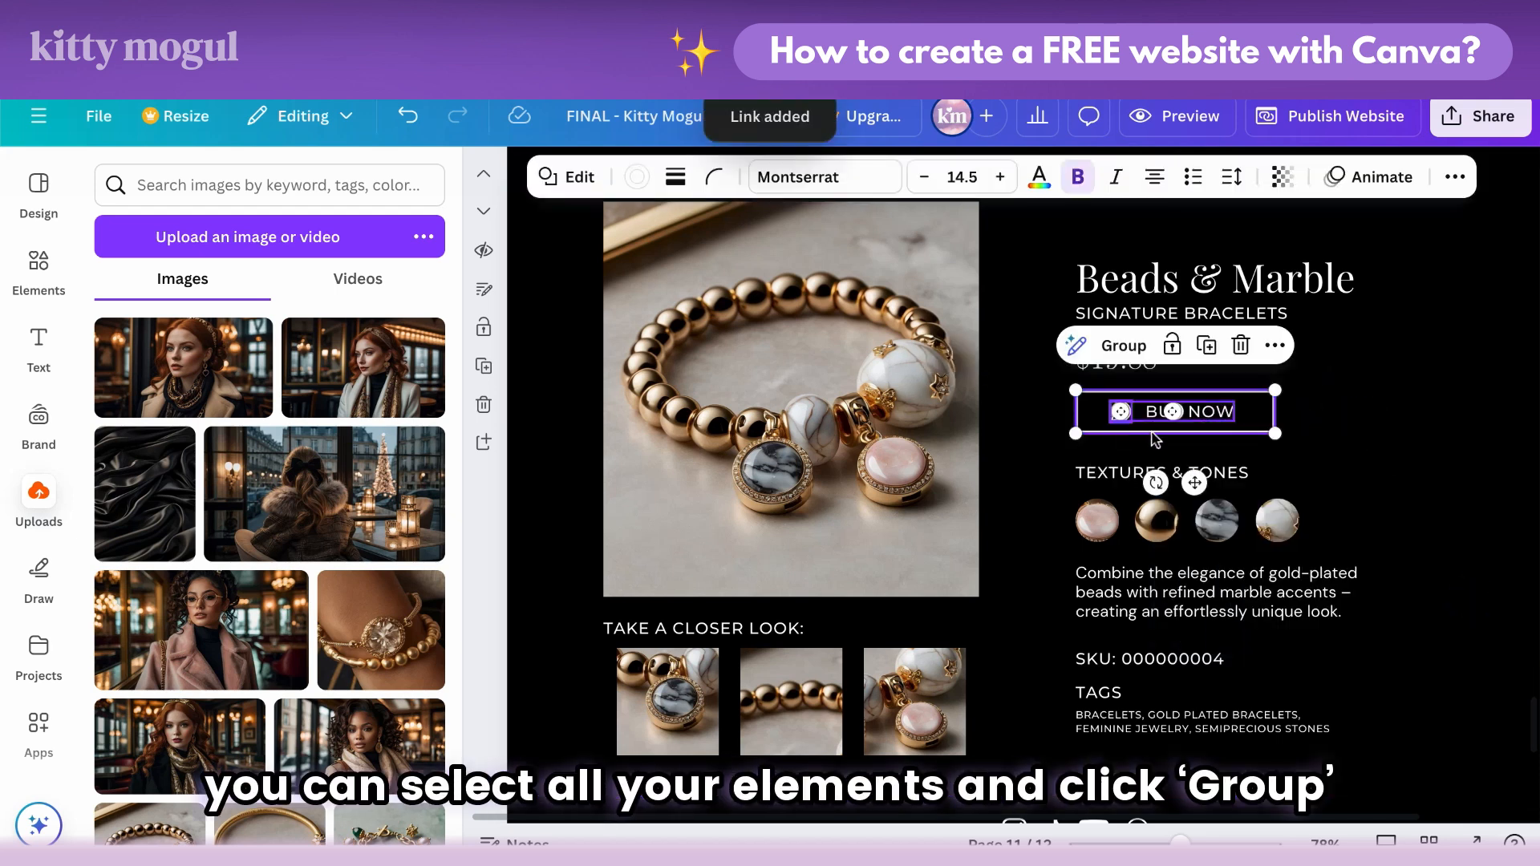
click(1124, 346)
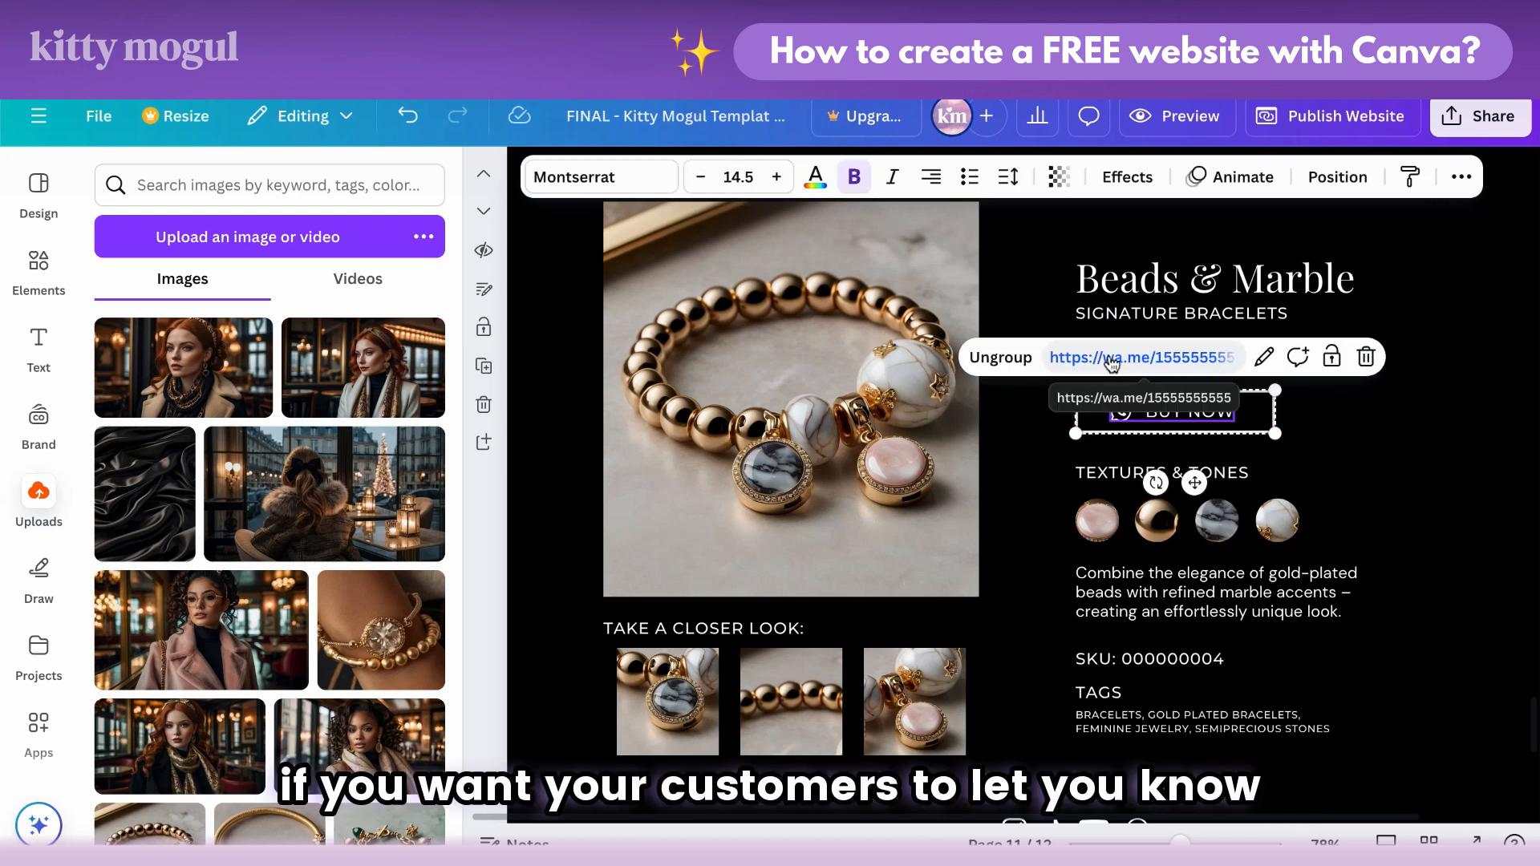
click(1341, 430)
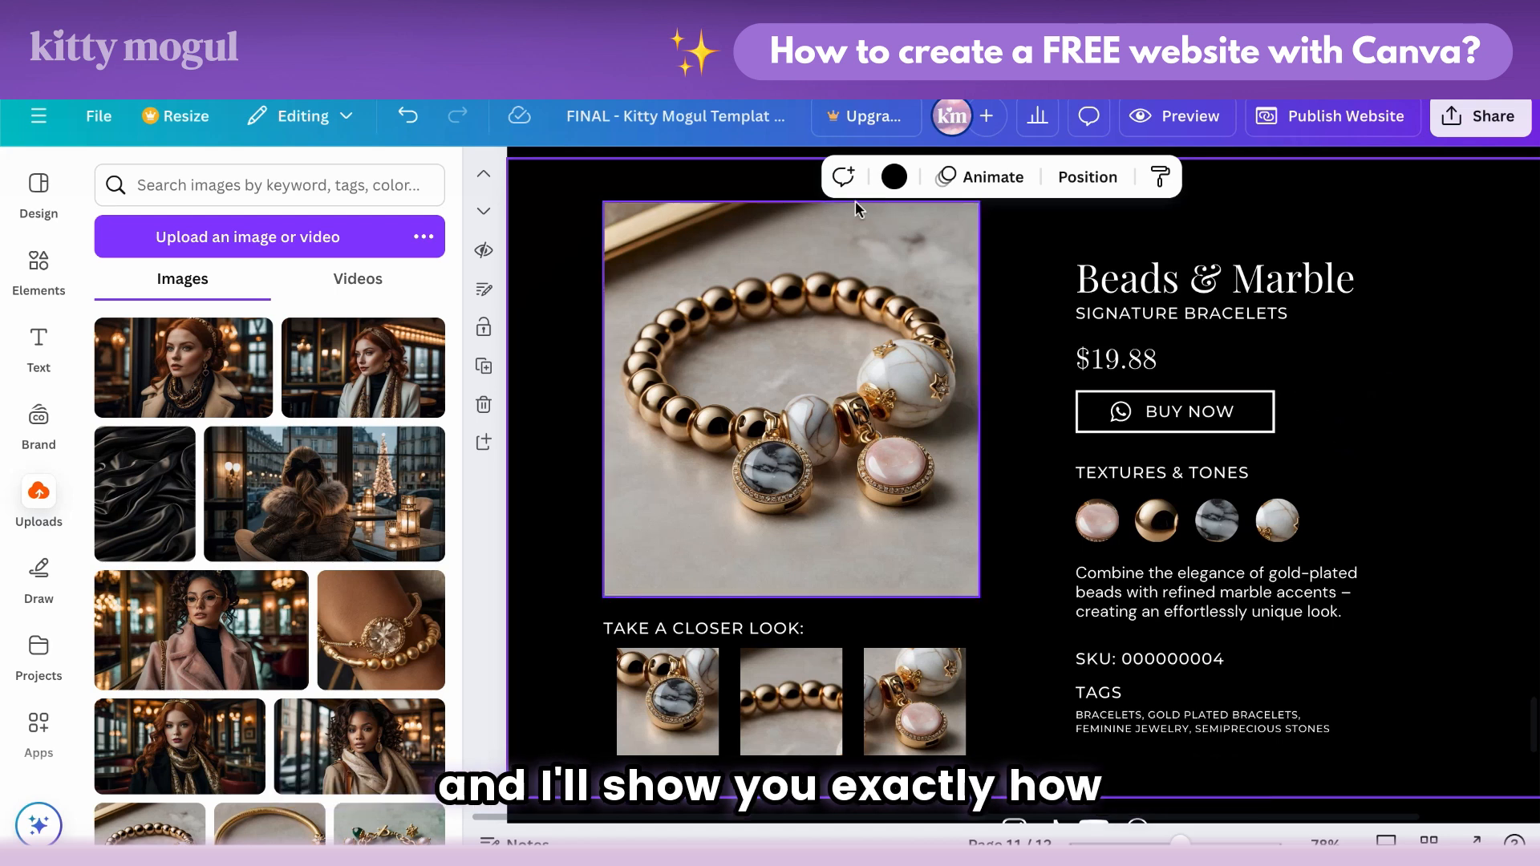
click(1175, 411)
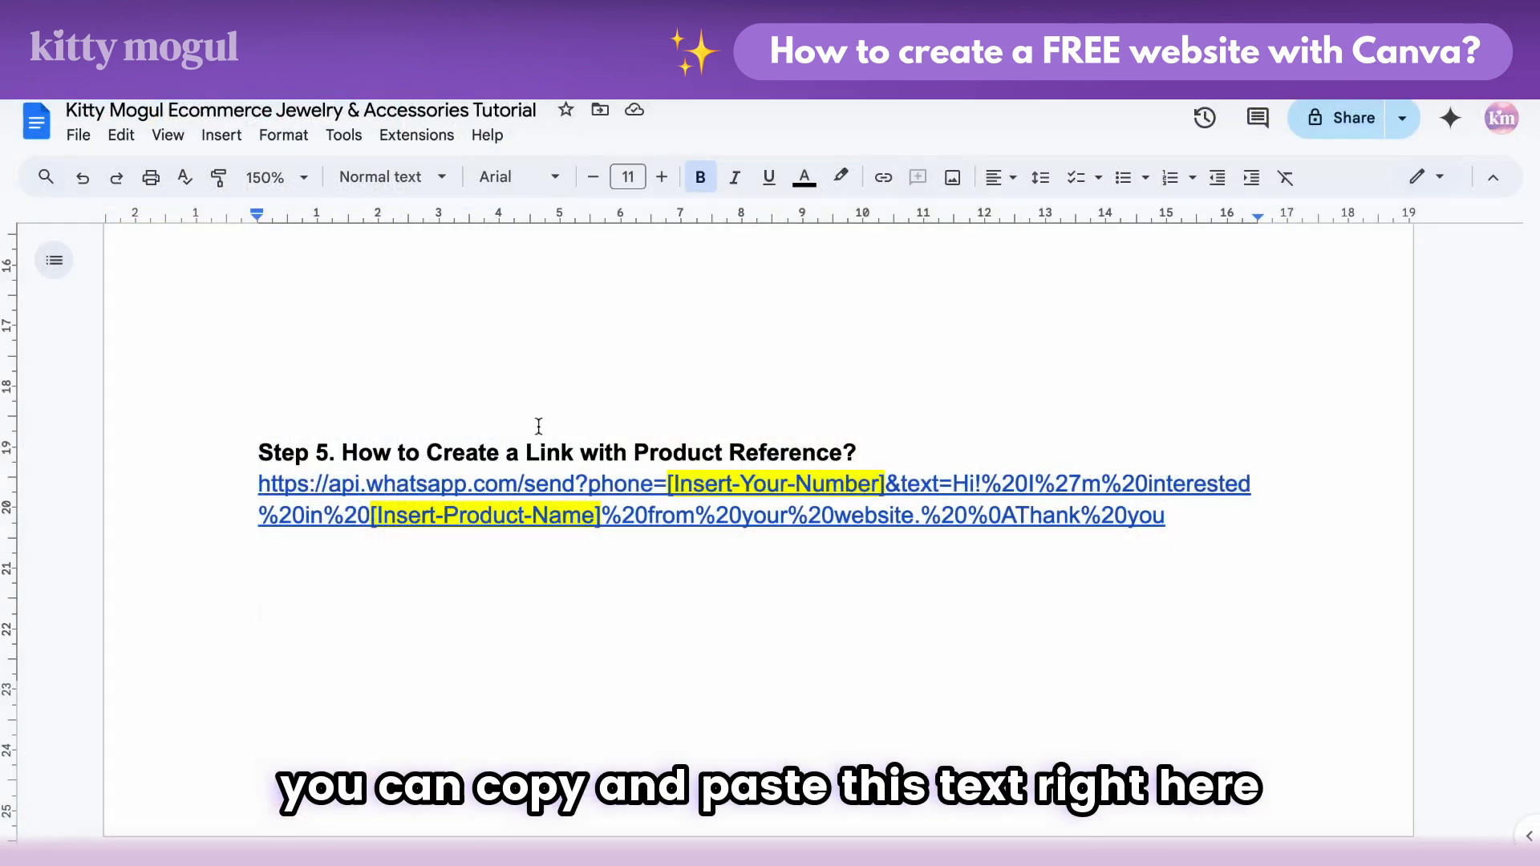
Step: Switch to the Google Docs tutorial, inspect the Step 5 product-reference link template and copy the phone number without spaces from Step 2
click(536, 423)
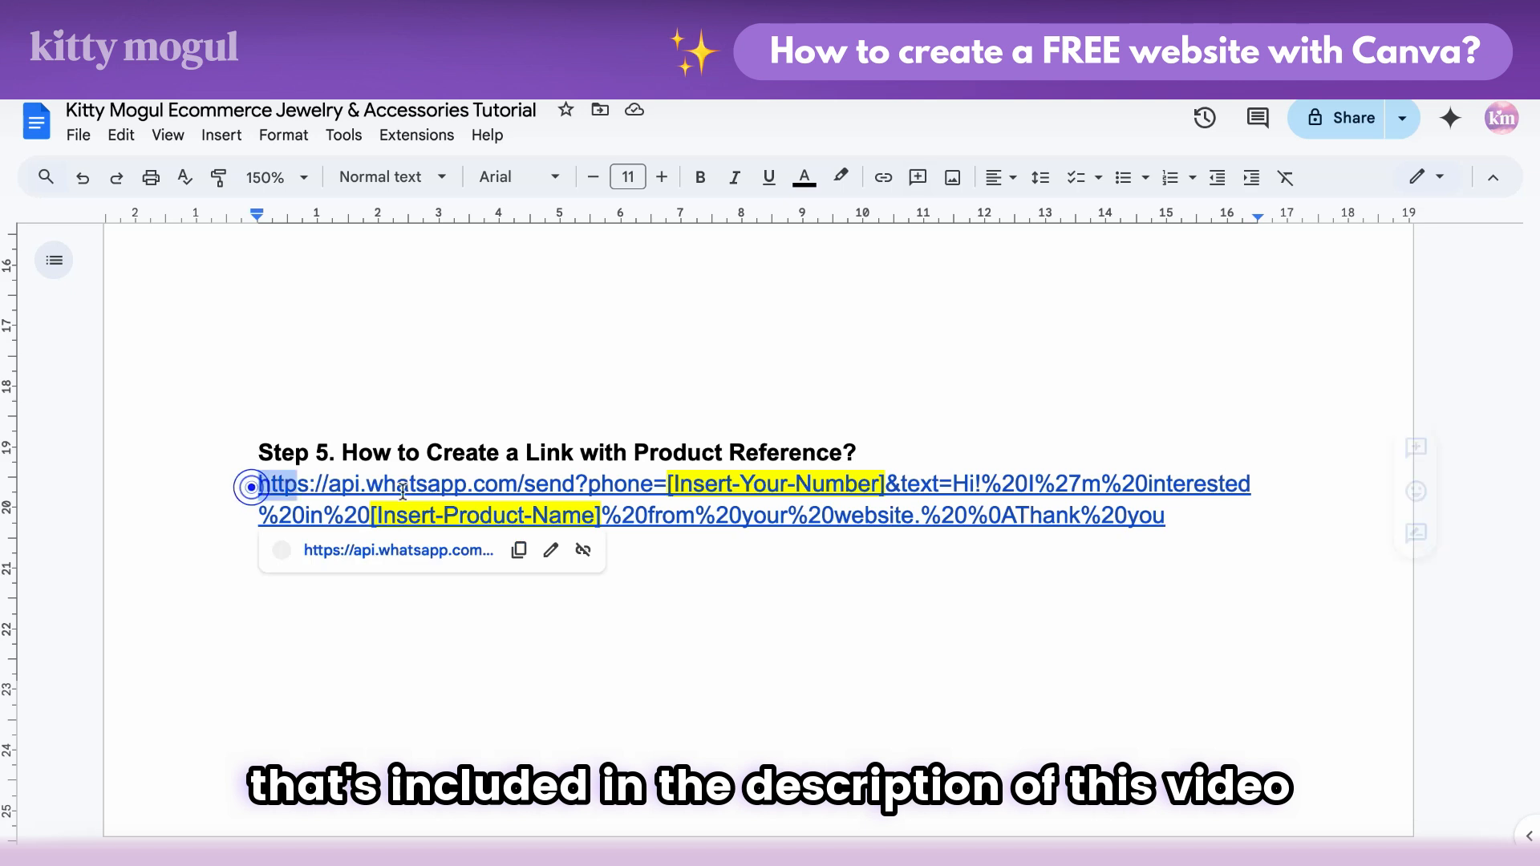
drag(403, 491, 1047, 515)
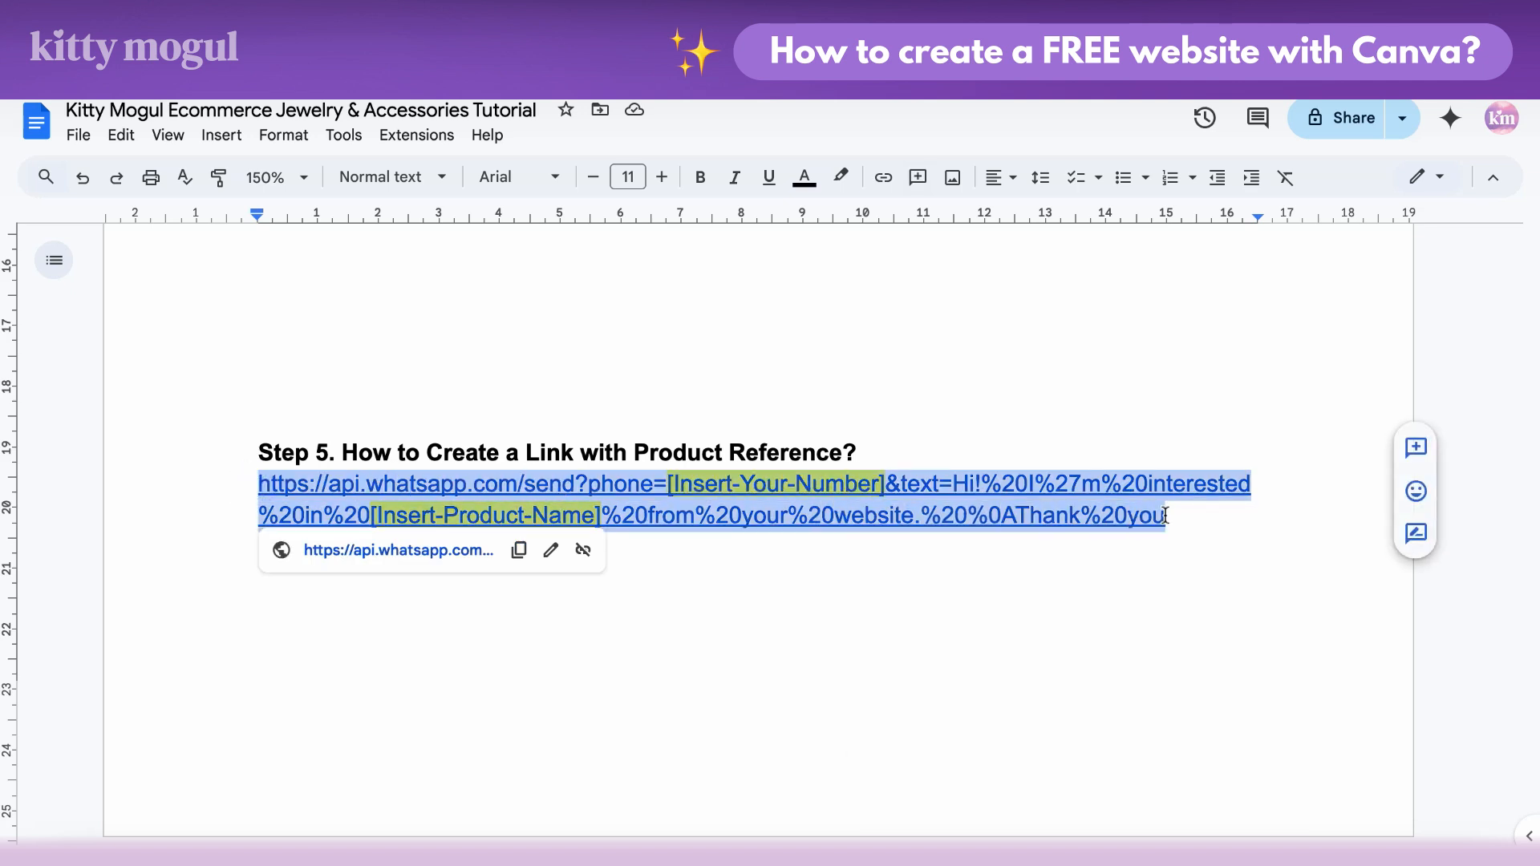
click(1162, 554)
scroll(1162, 553, up, 5)
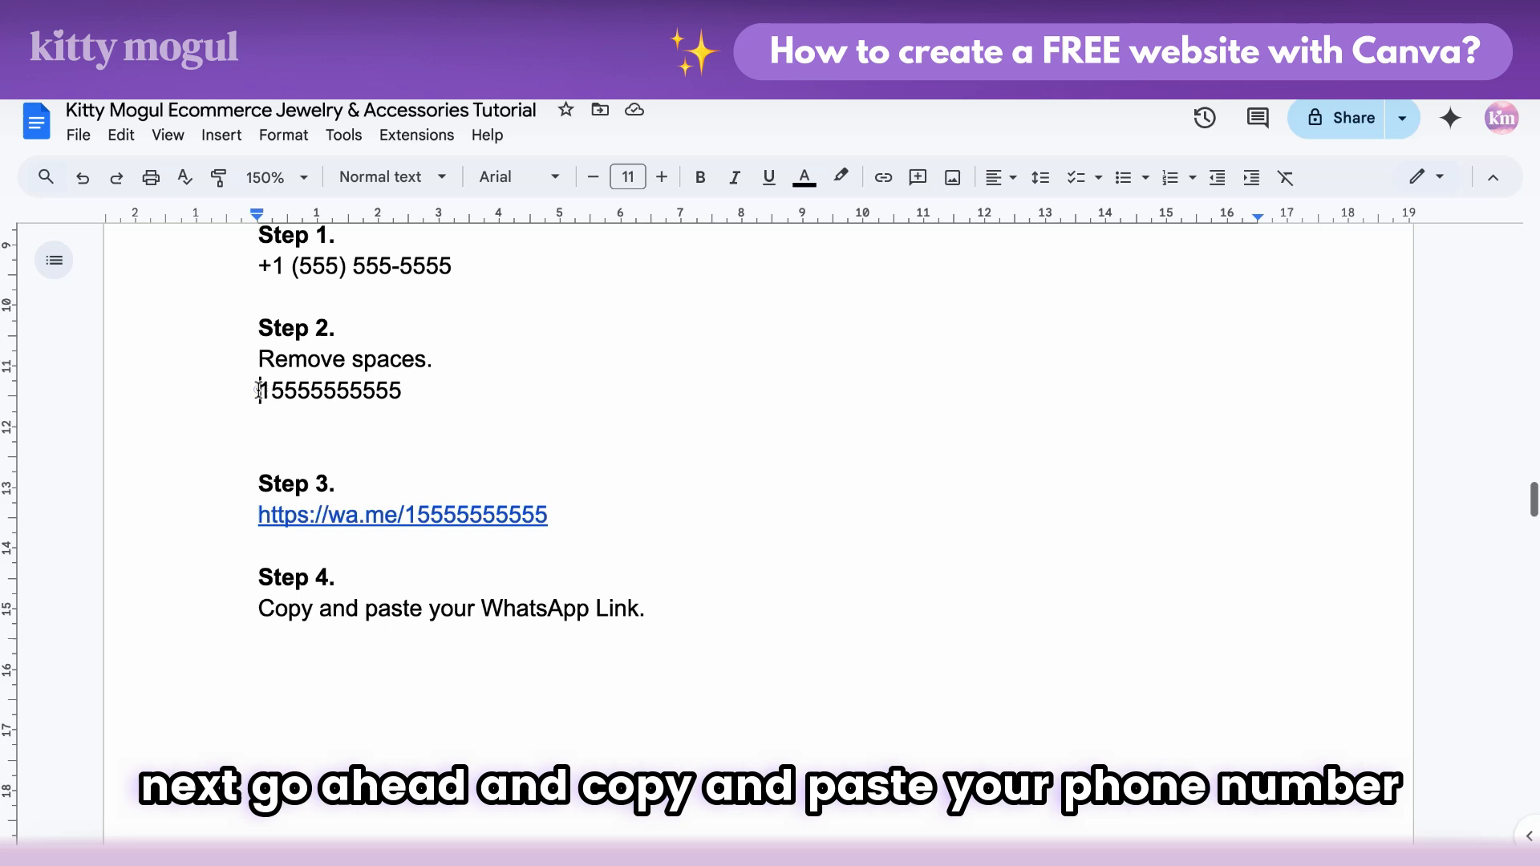
drag(298, 392, 376, 392)
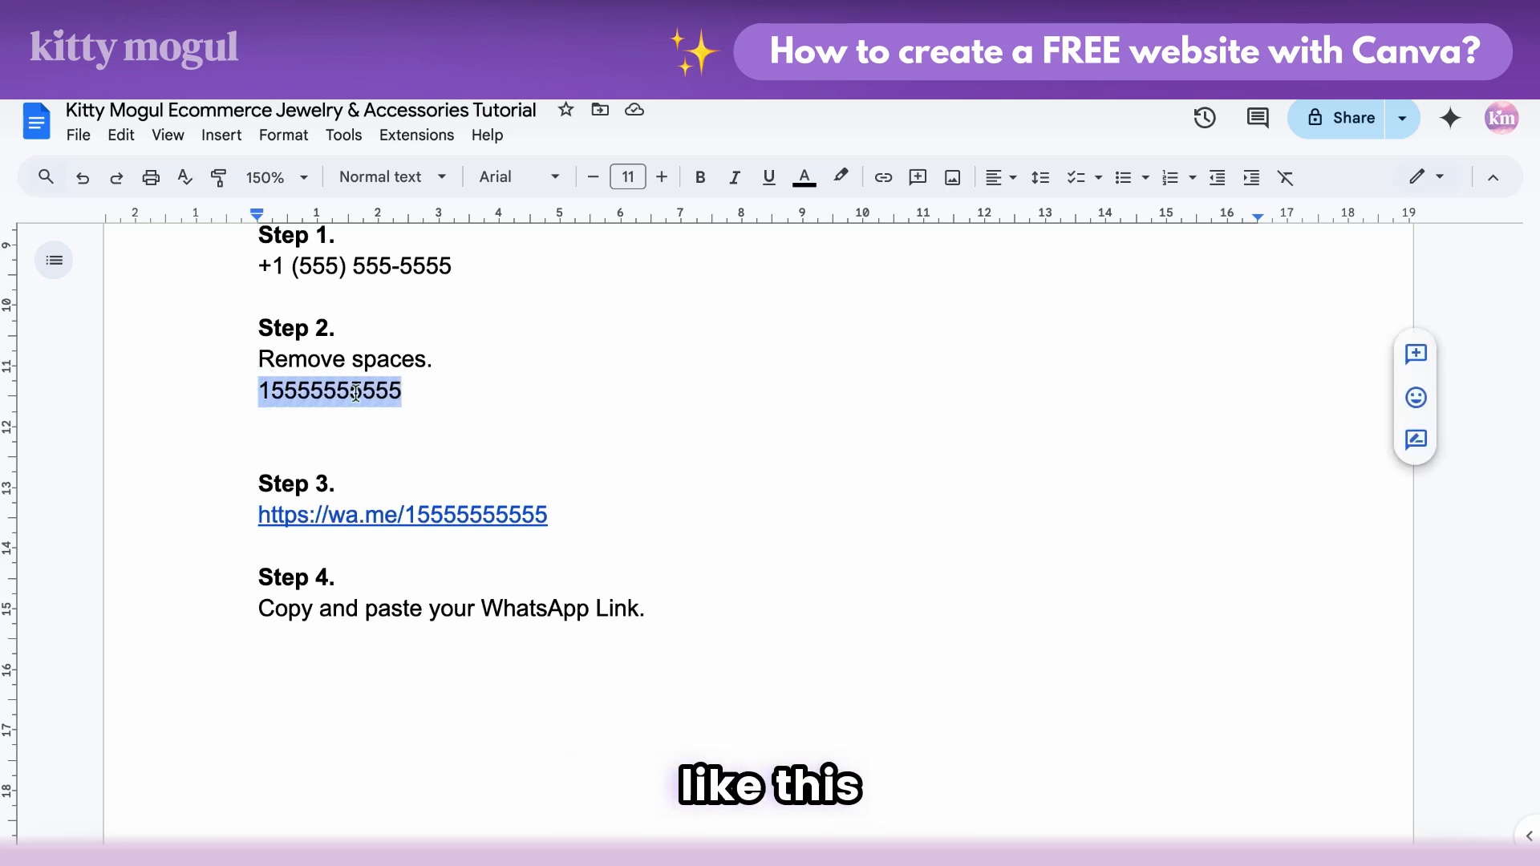
right_click(353, 392)
click(401, 357)
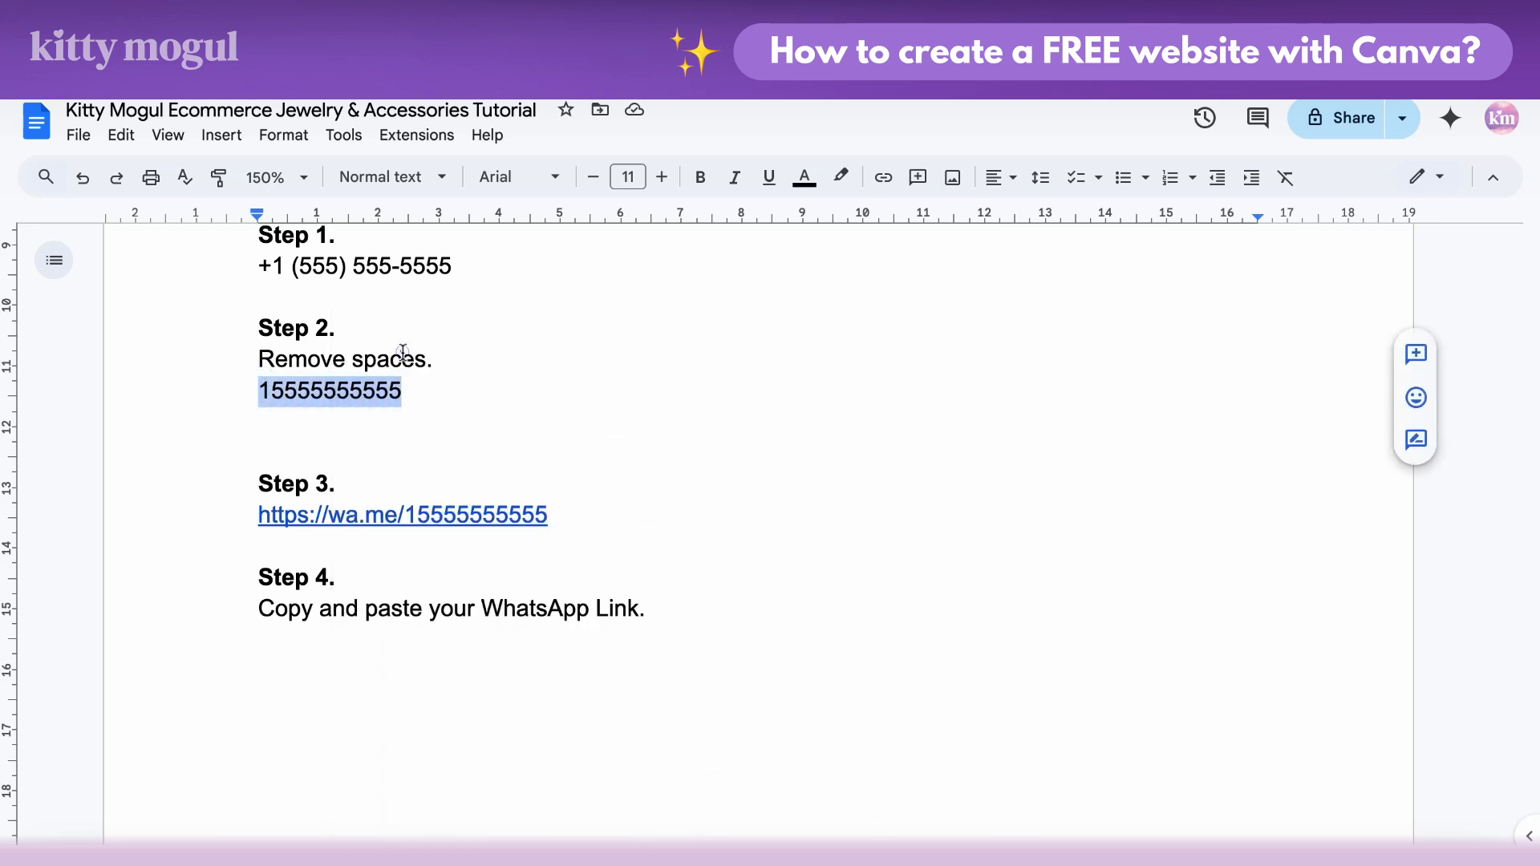
Step: Replace the [Insert-Your-Number] placeholder in the Step 5 link with the copied phone number
scroll(592, 427, down, 4)
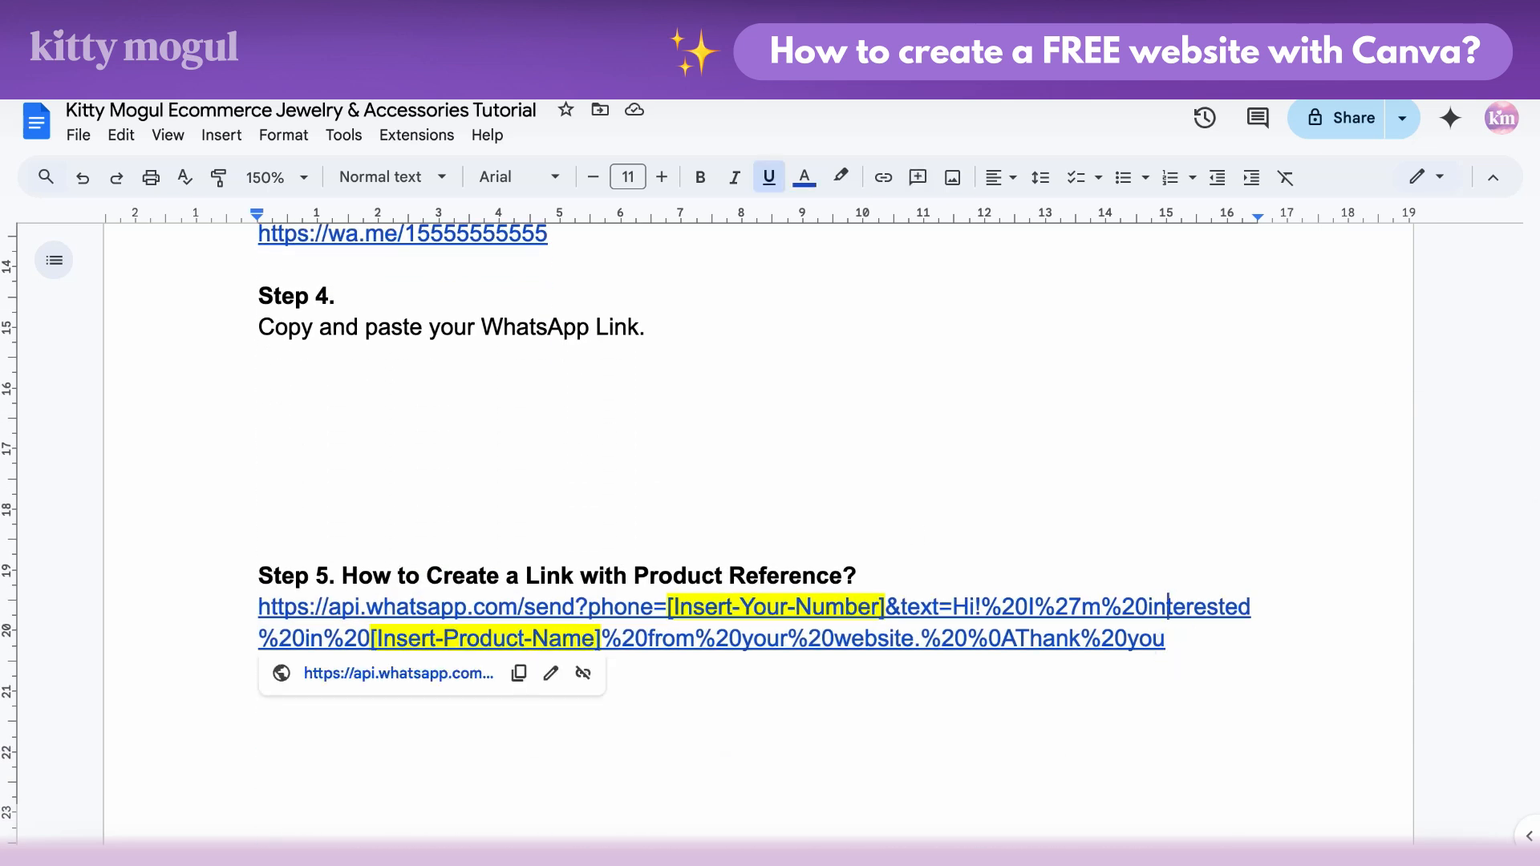
click(1036, 607)
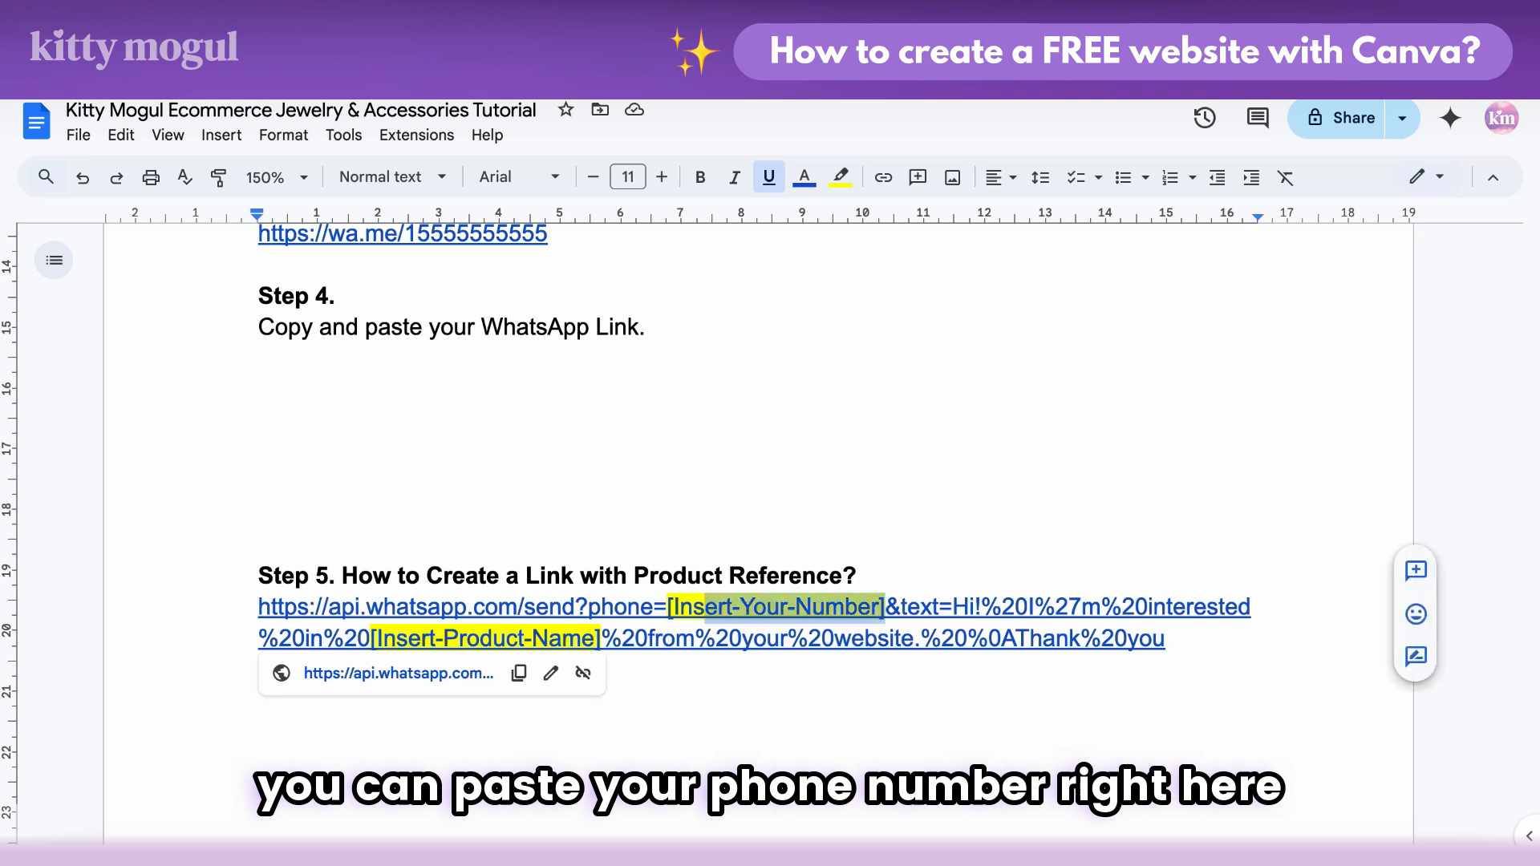
drag(705, 607, 668, 607)
right_click(807, 608)
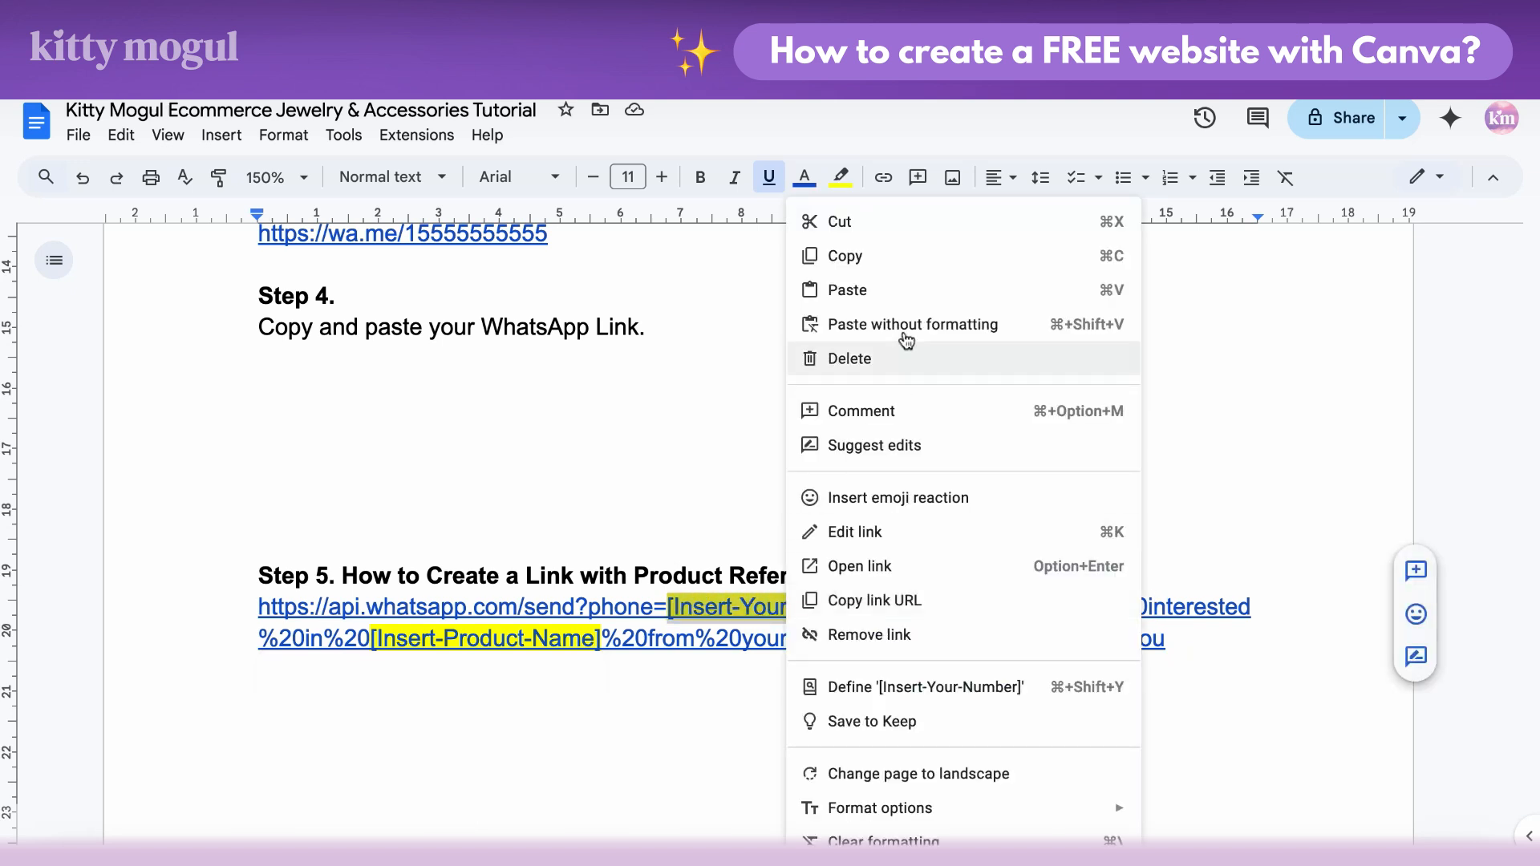
click(883, 290)
click(977, 571)
key(ctrl+v)
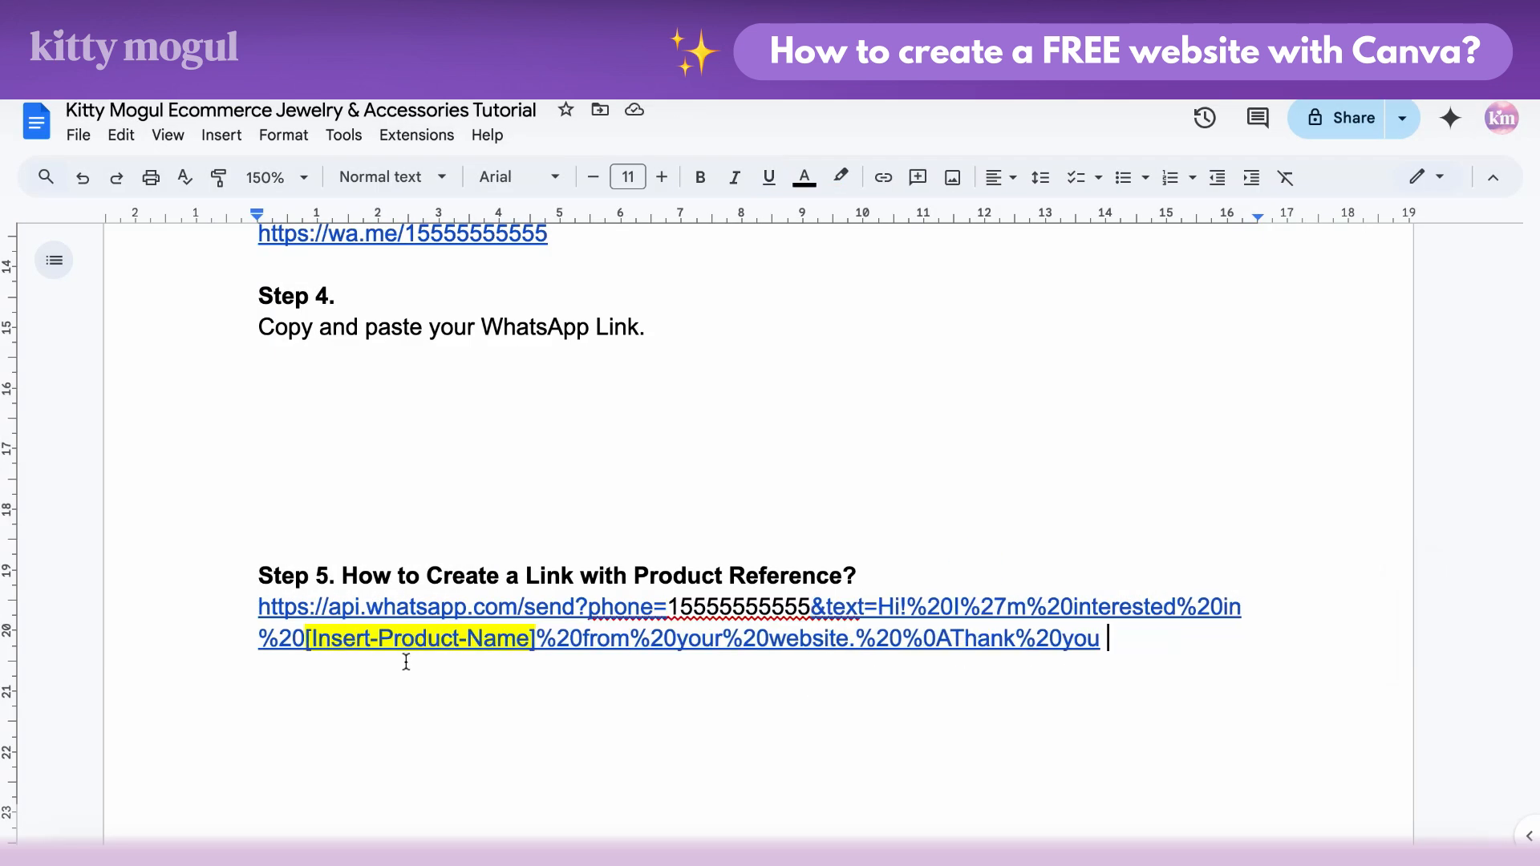
Step: Check the product name in Canva and replace the [Insert-Product-Name] placeholder in the Step 5 link with "BeadsandMarble"
drag(305, 640, 457, 642)
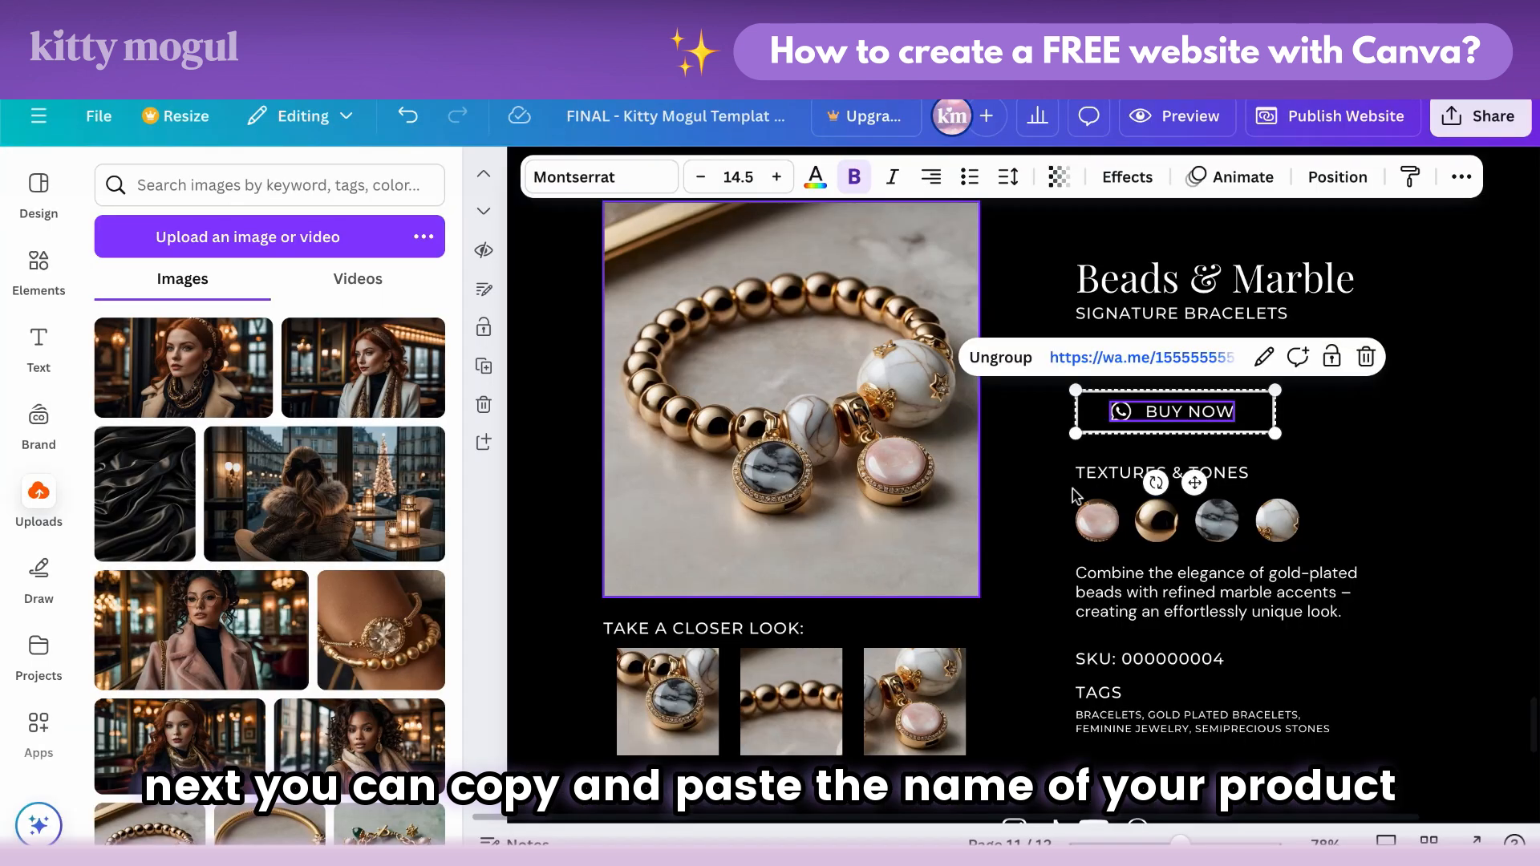
double_click(1201, 286)
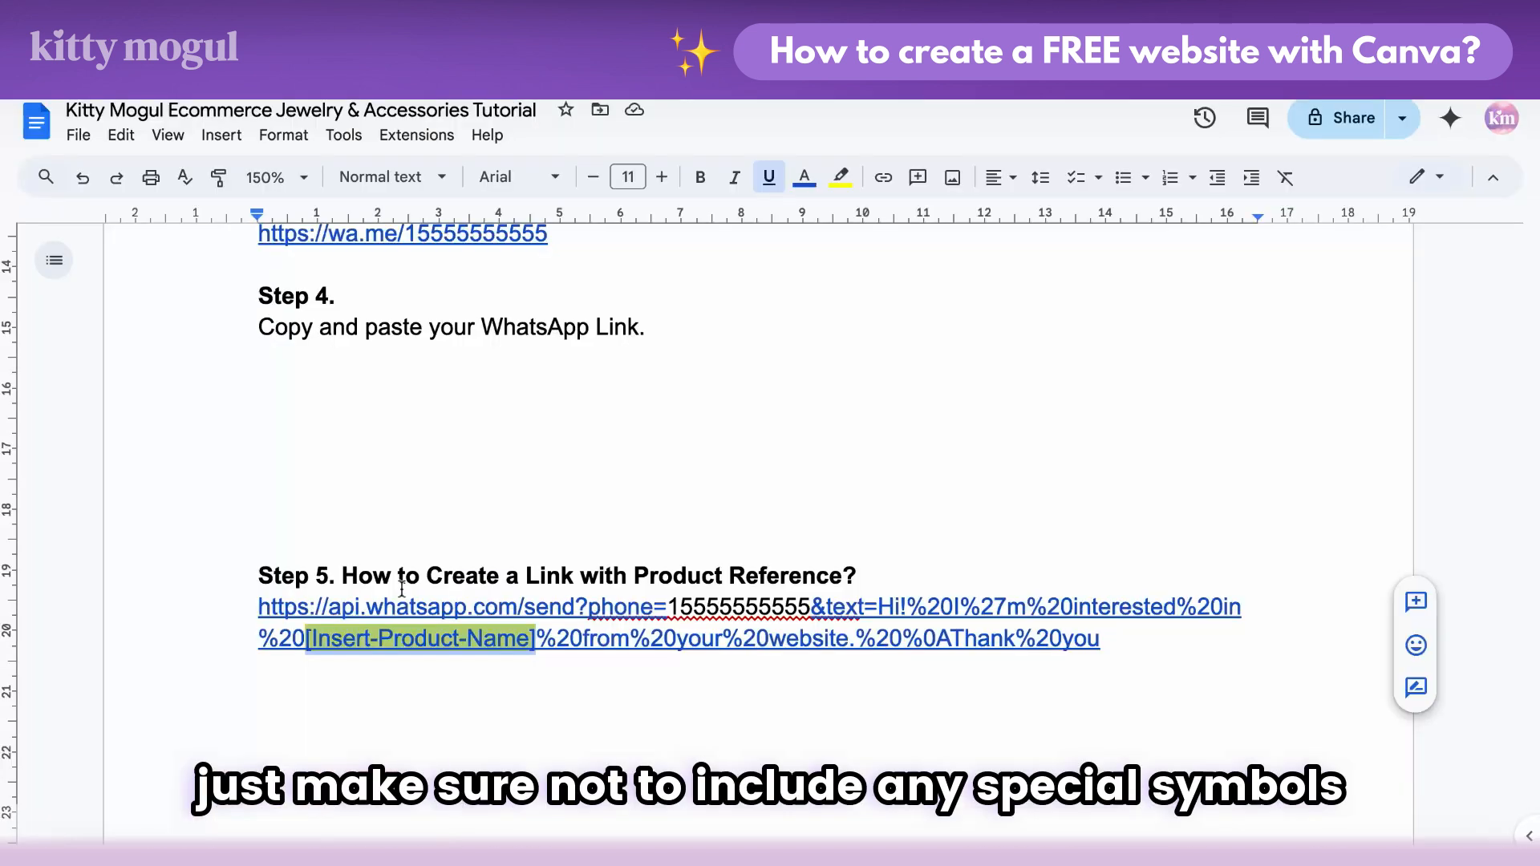
click(369, 672)
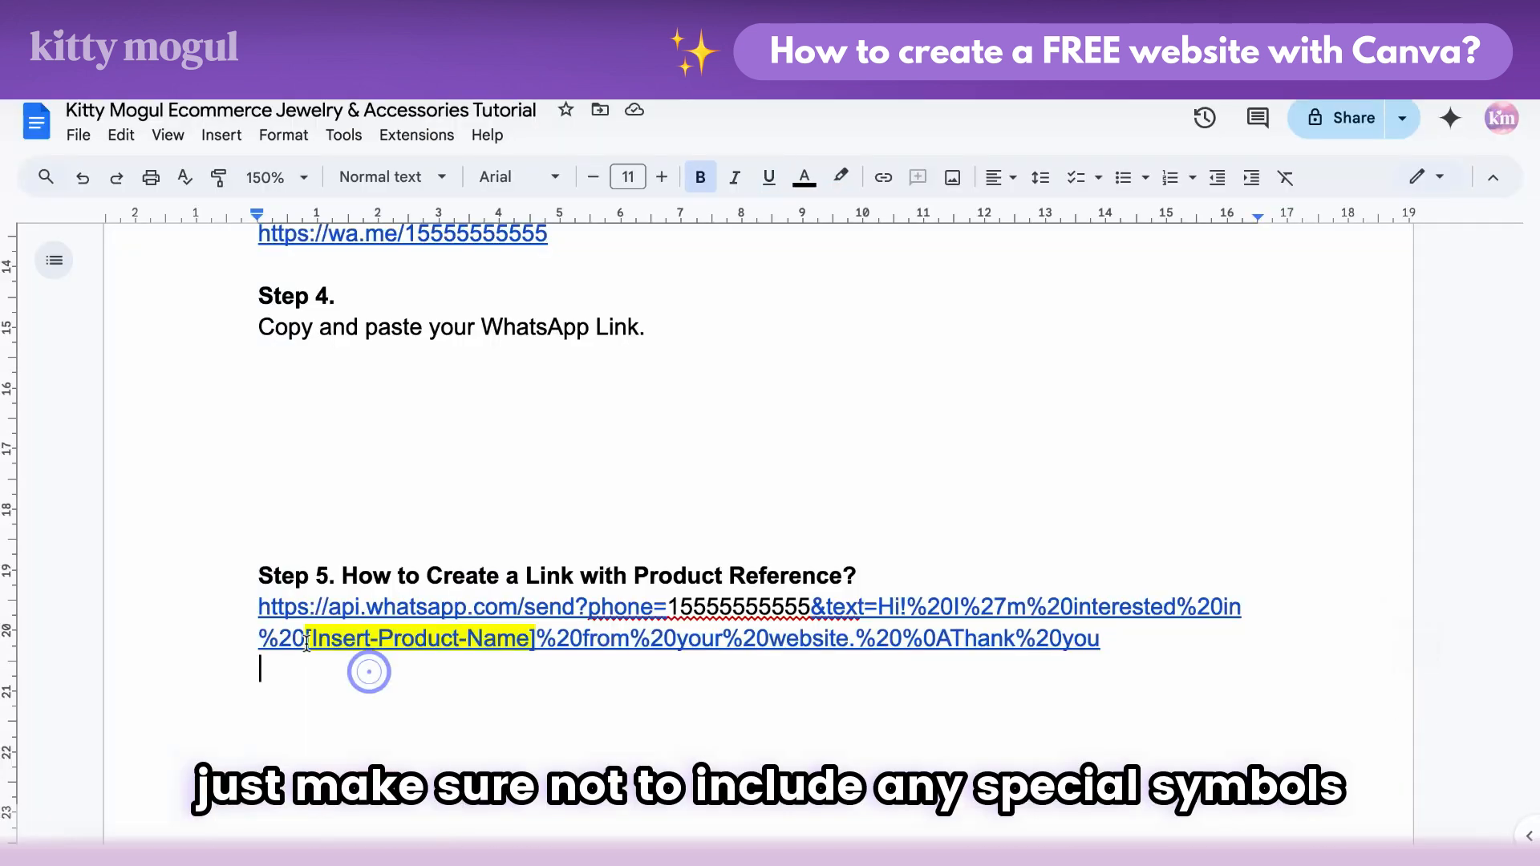
text(BeadsandMarbl)
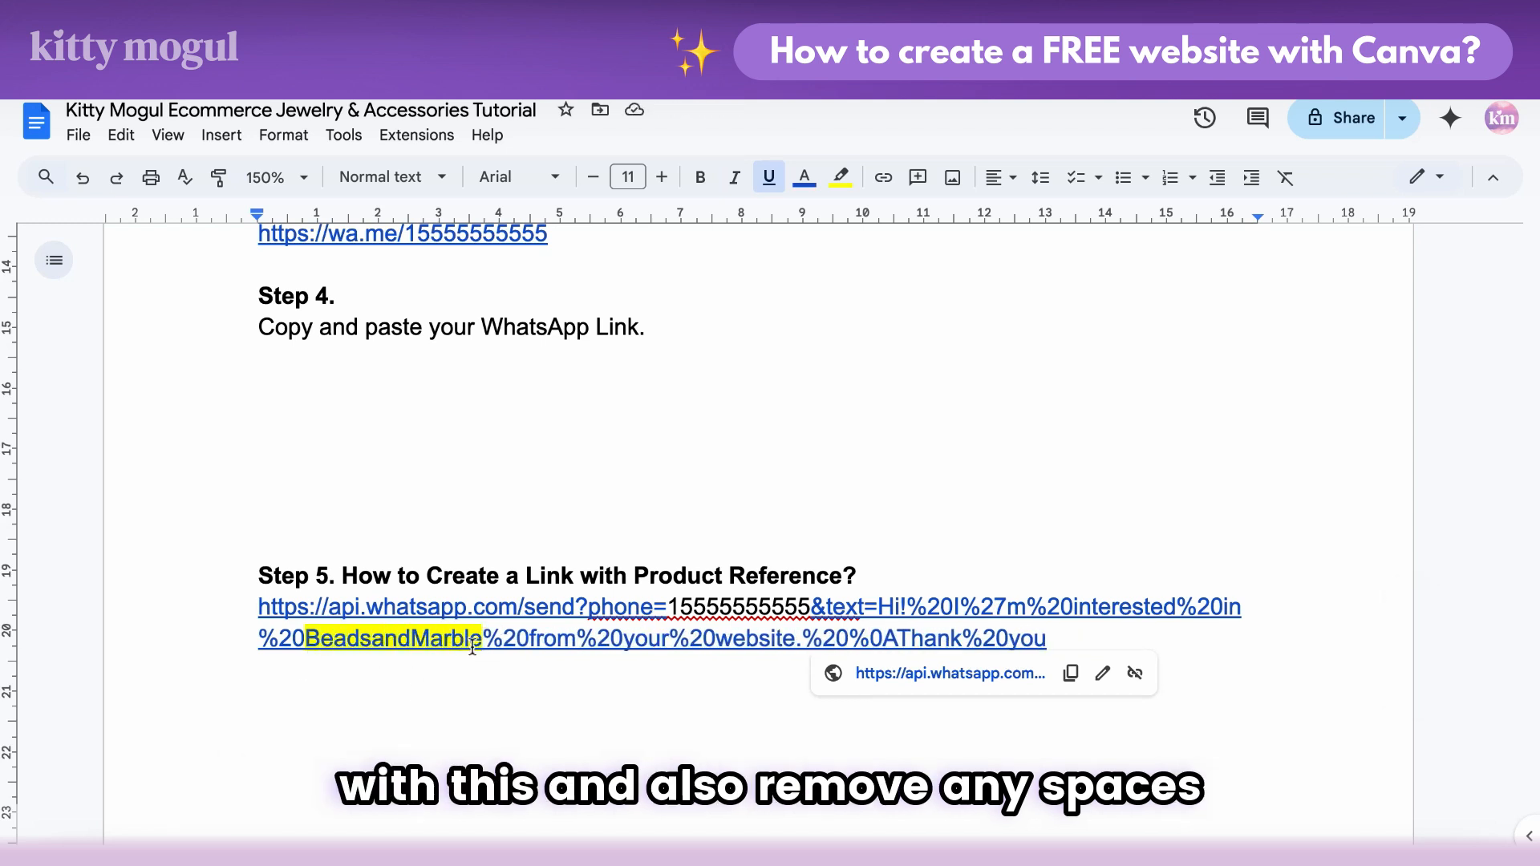
Step: Cut the whole completed api.whatsapp.com link from Step 5 of the document
drag(1063, 648, 902, 644)
drag(654, 642, 268, 614)
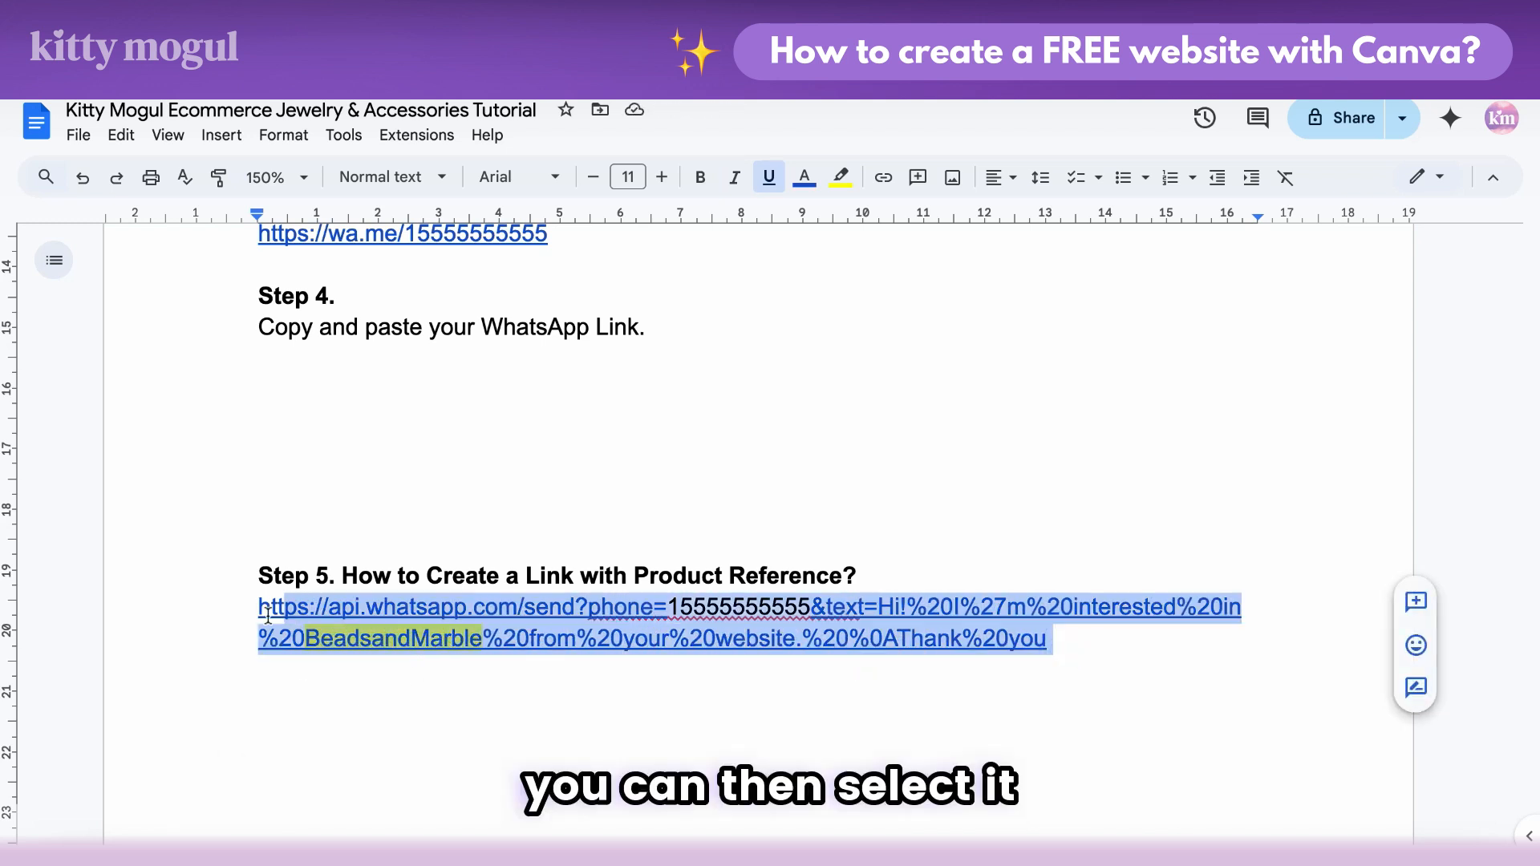
right_click(330, 615)
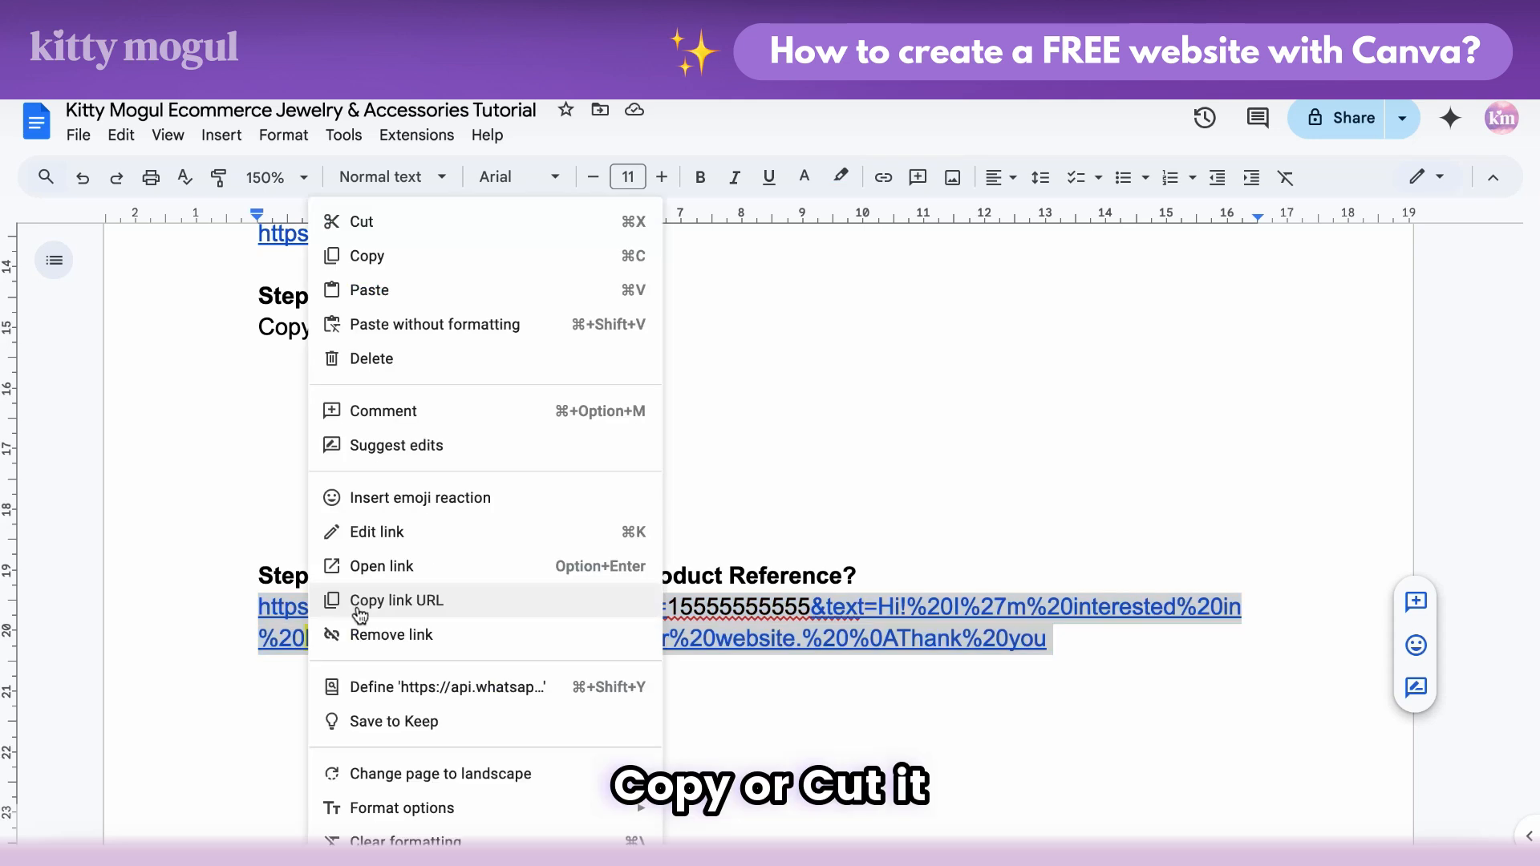
click(419, 229)
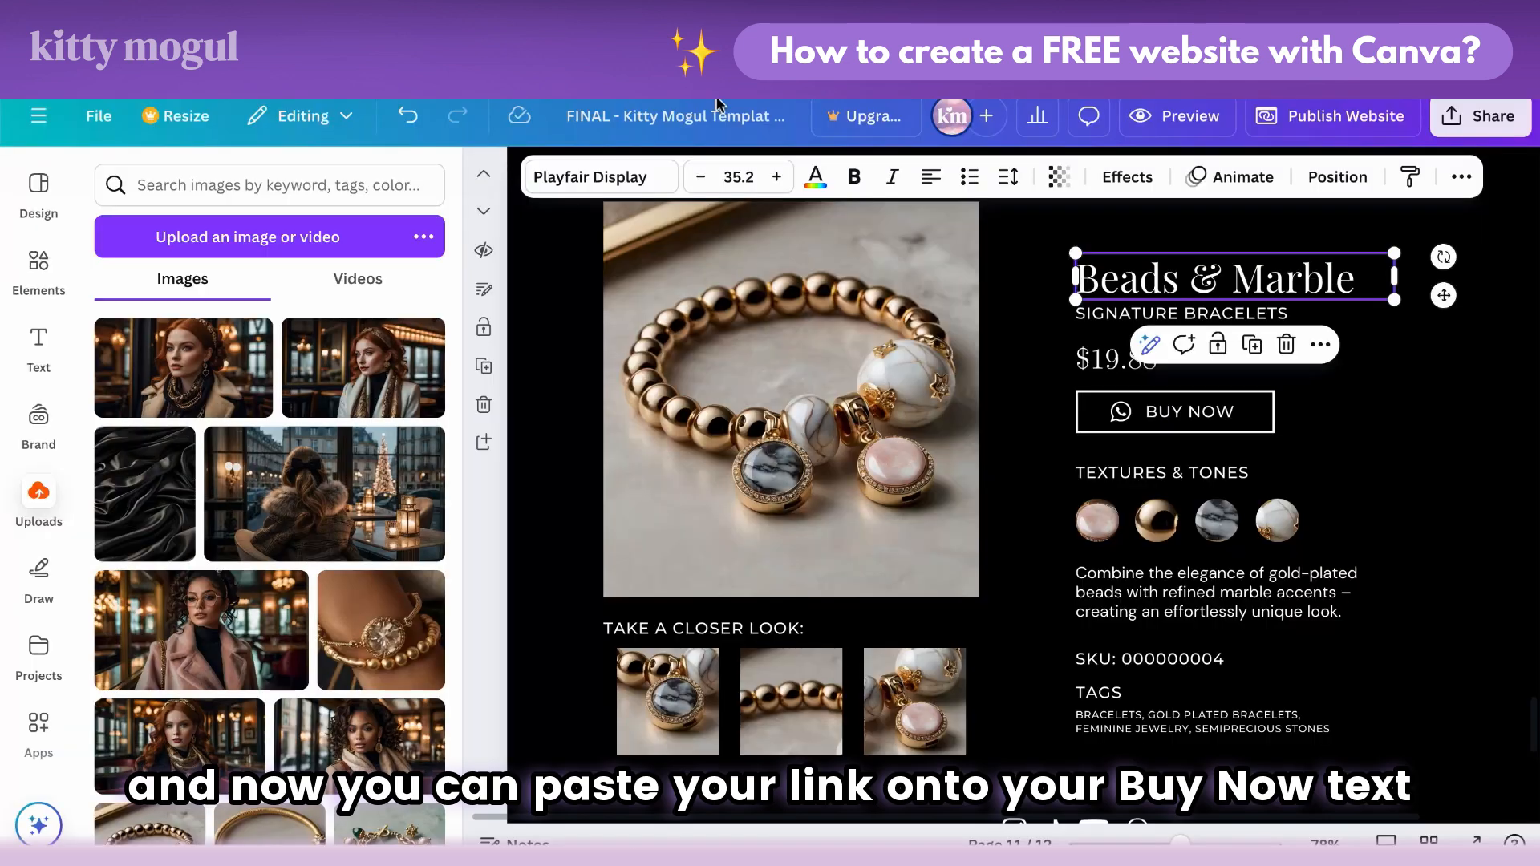
Step: Back in Canva, ungroup the Beads & Marble button and replace the WhatsApp icon's link with the api.whatsapp.com product-reference link
click(1123, 414)
key(ctrl+v)
click(1123, 415)
click(1123, 414)
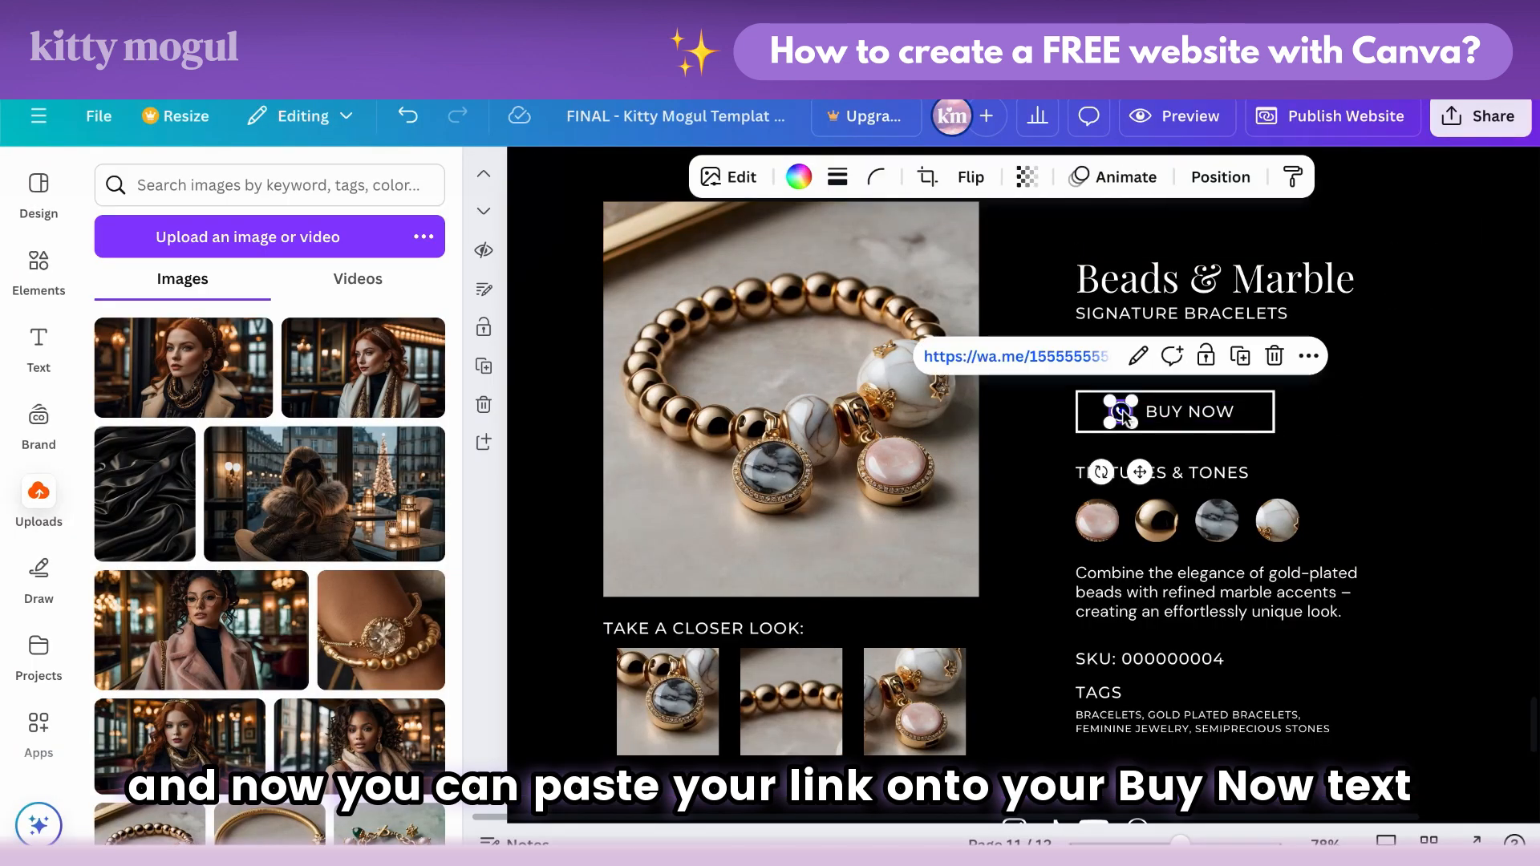
click(1139, 356)
right_click(1081, 447)
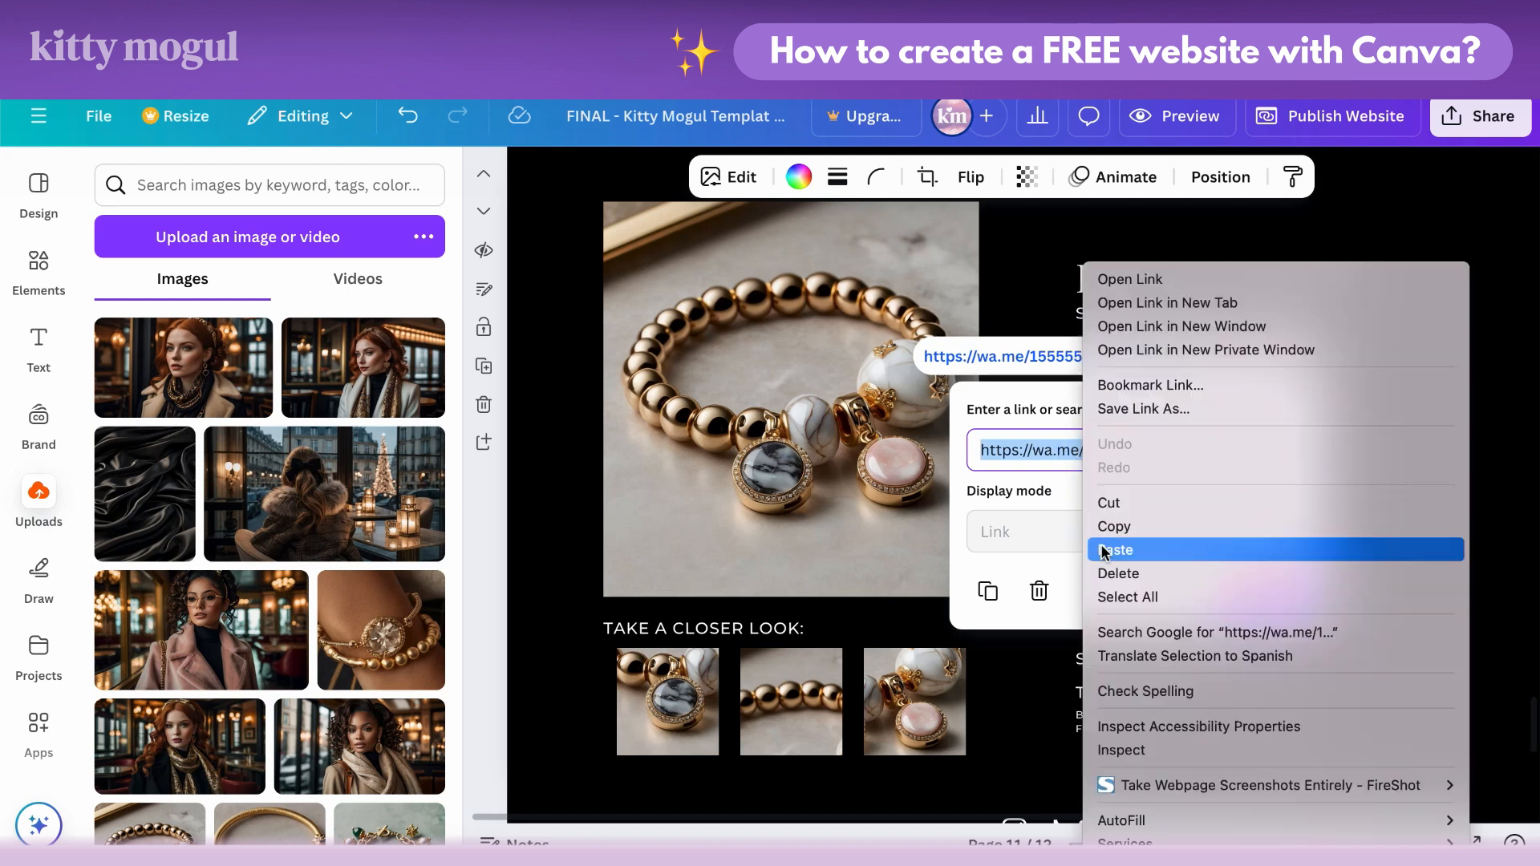
click(1111, 543)
click(1265, 592)
Step: Replace the "BUY NOW" text's link with the same api.whatsapp.com product-reference link and remove the text's underline
click(1179, 412)
click(1190, 358)
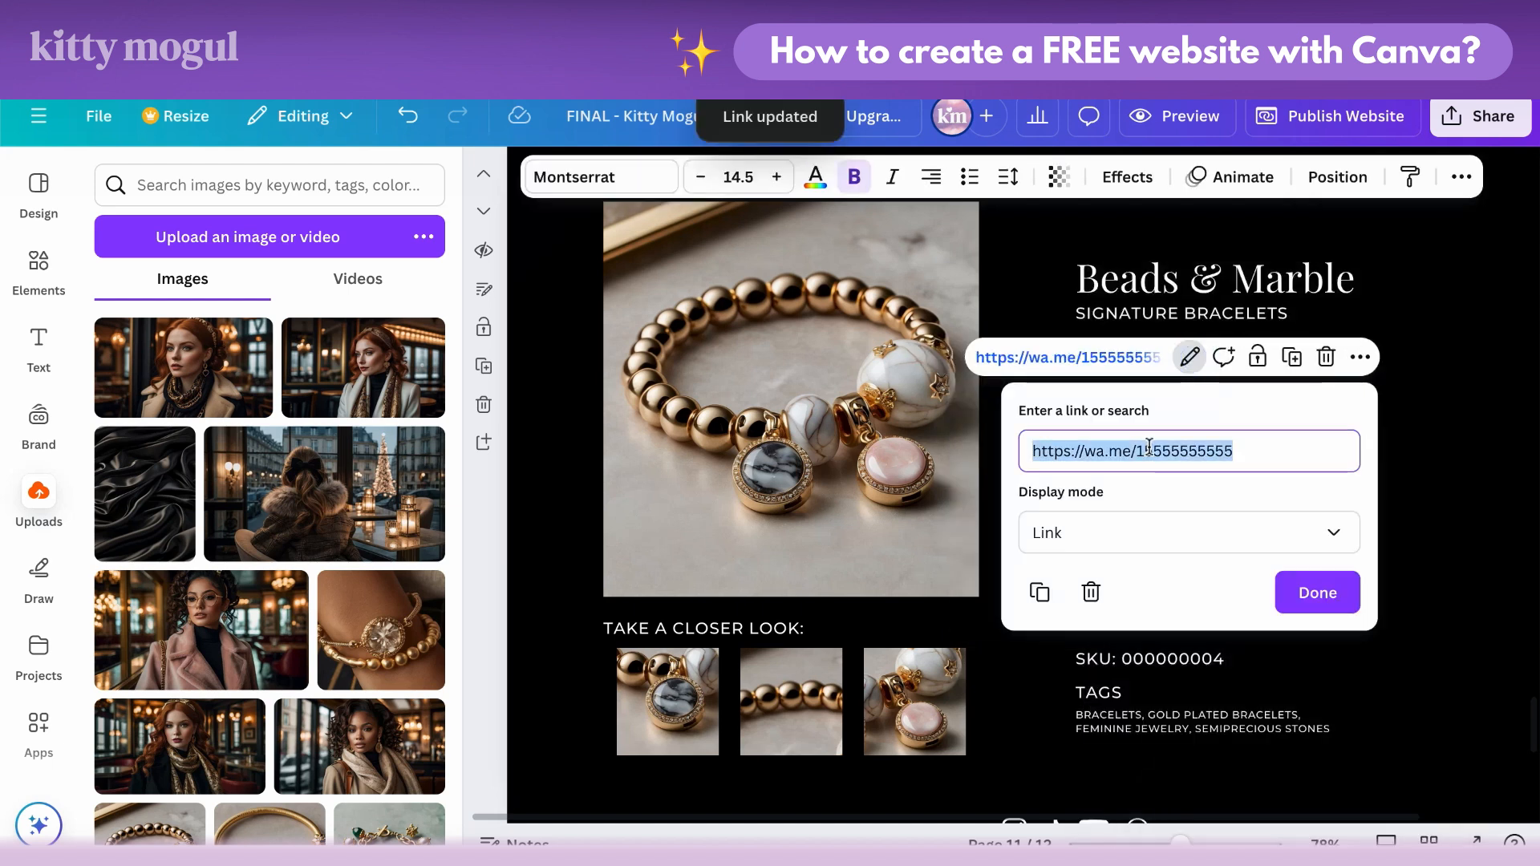
right_click(1079, 447)
click(1067, 550)
click(1332, 602)
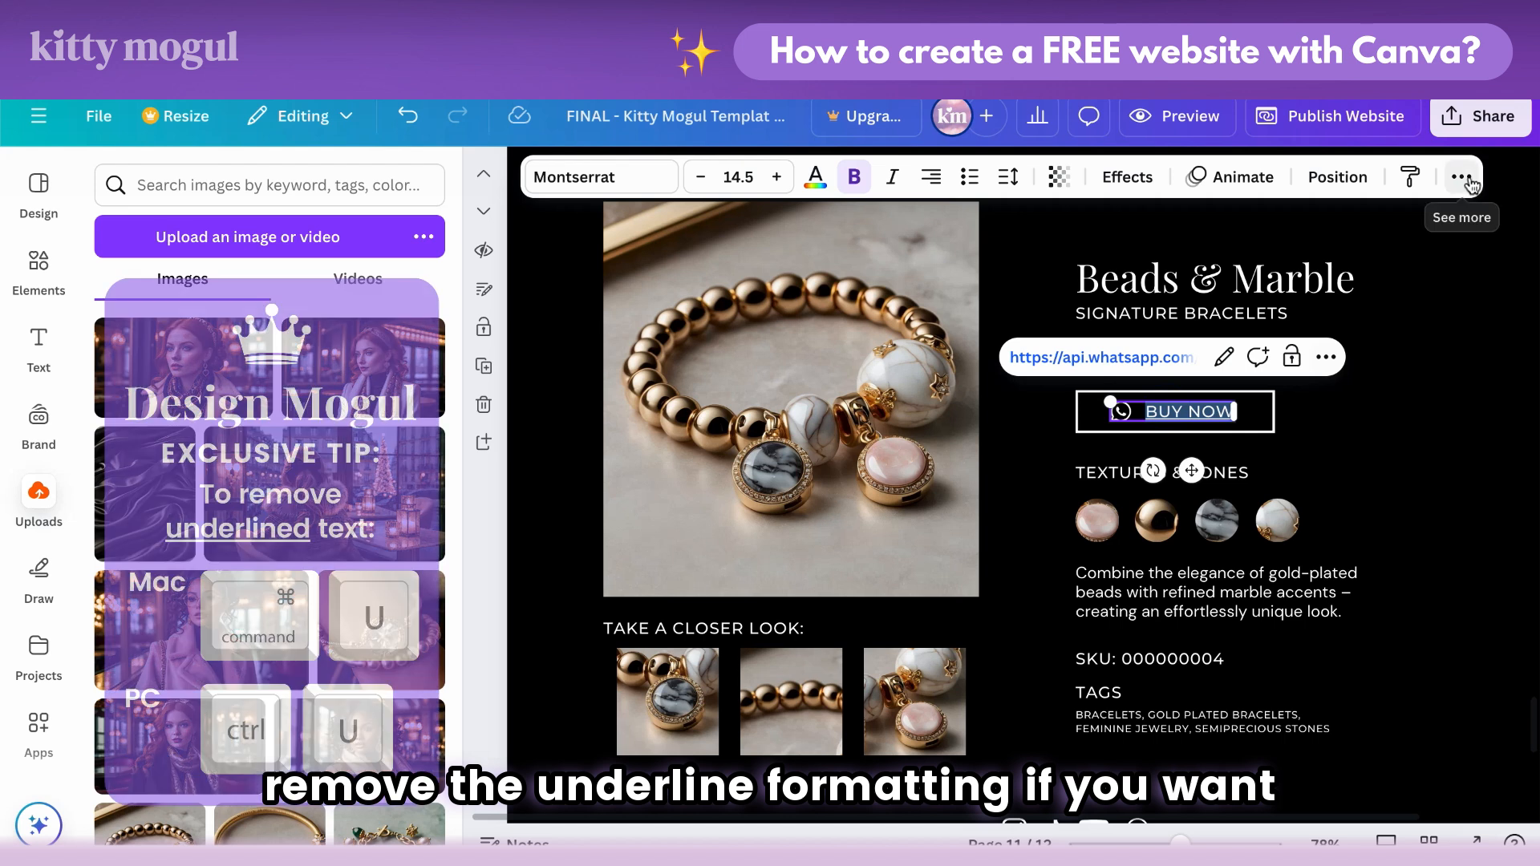
click(1463, 178)
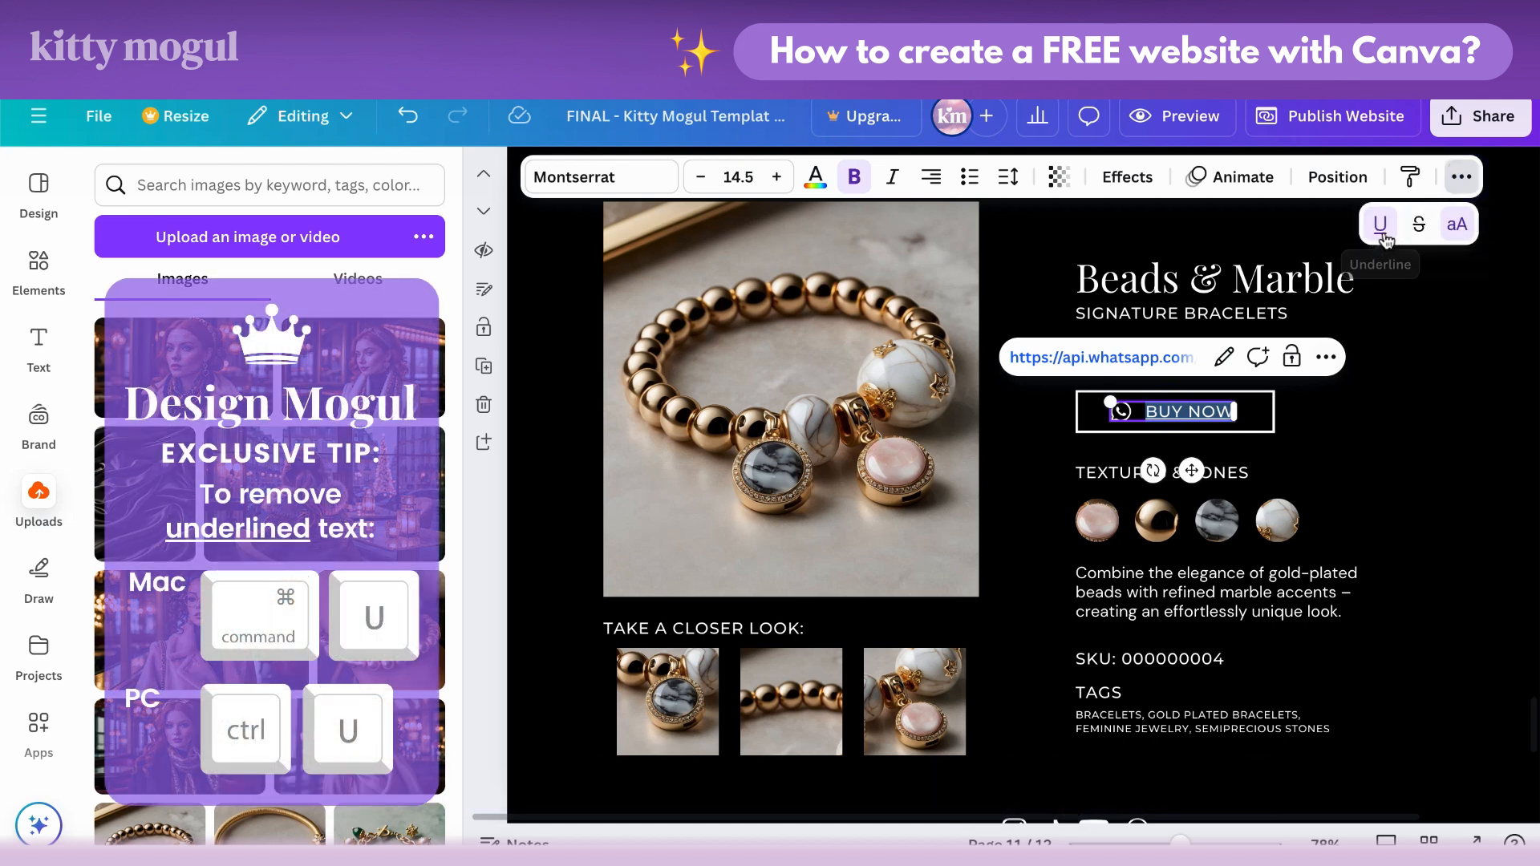
click(1361, 394)
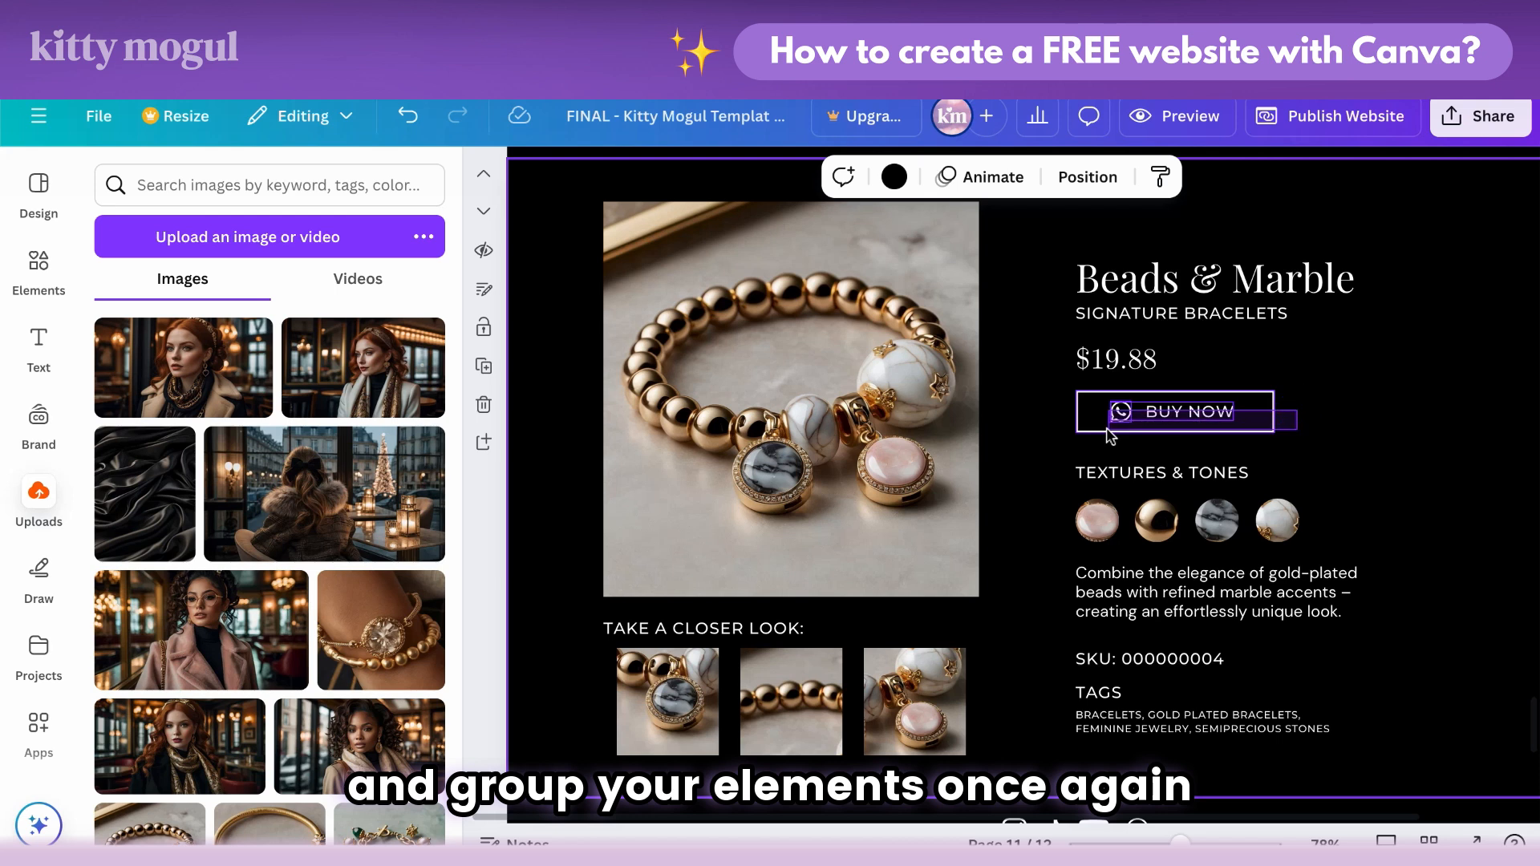
Step: Regroup the Beads & Marble button's icon, text and frame, and select its "BUY NOW" text to check the link
drag(1110, 436, 1112, 434)
click(1124, 345)
click(1331, 447)
click(1163, 414)
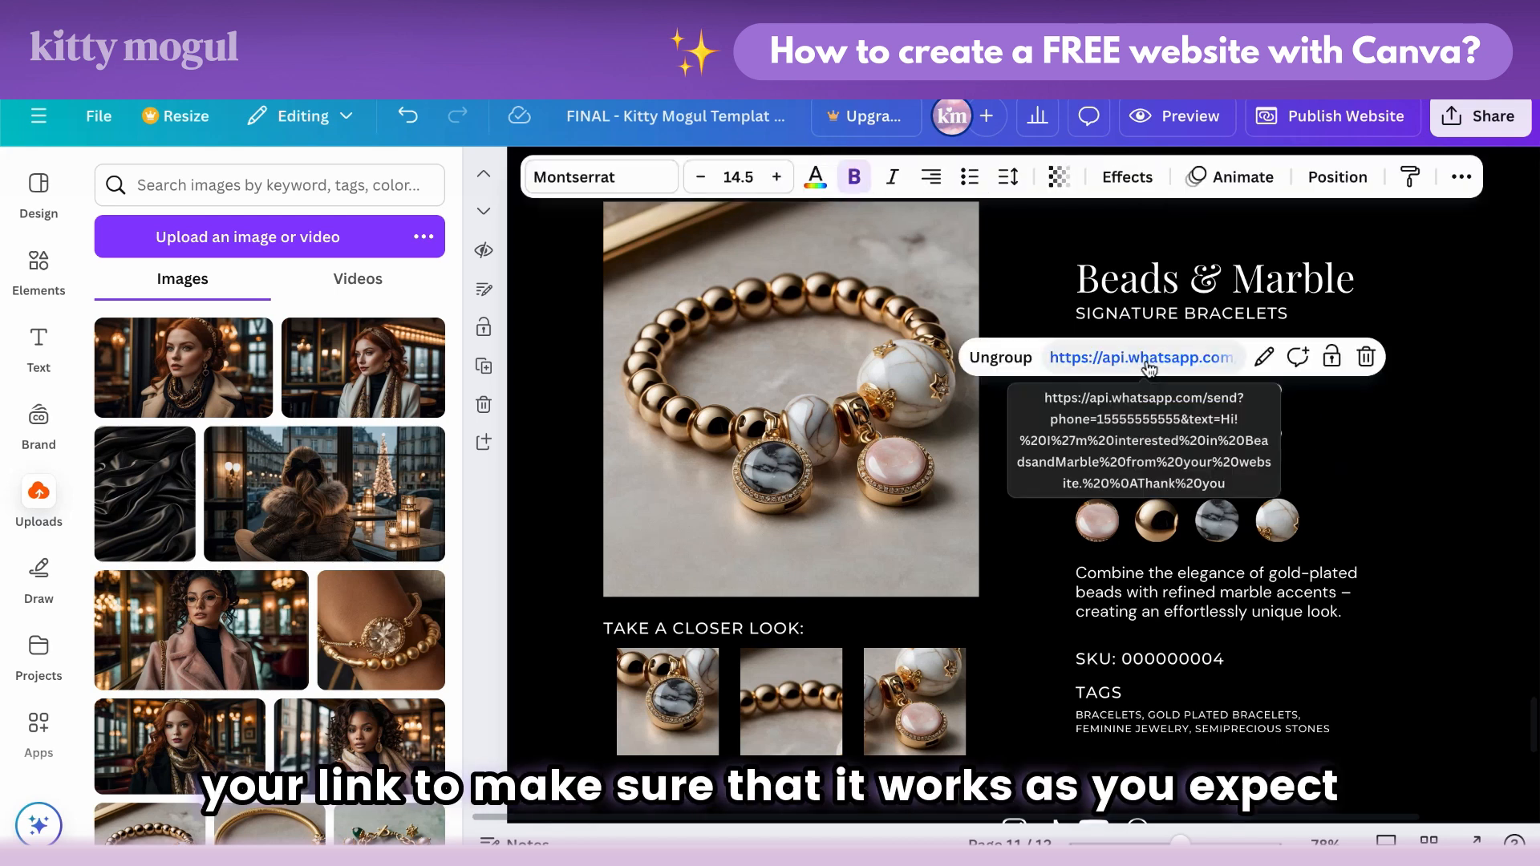
Step: Open the Beads & Marble button's WhatsApp link to test it, and look through the website preview's upper sections
click(1147, 358)
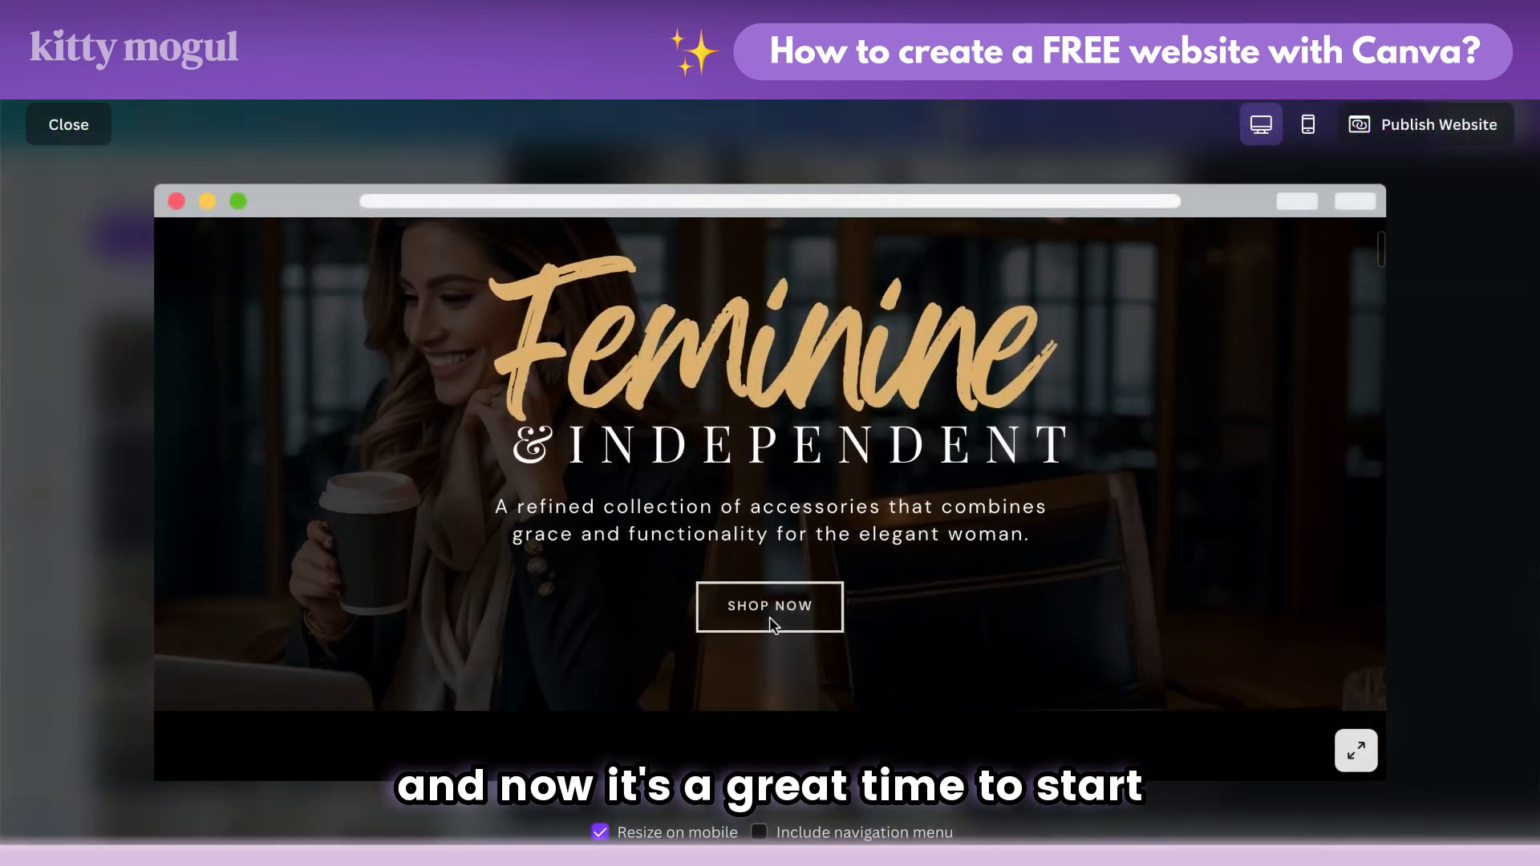
scroll(778, 616, down, 5)
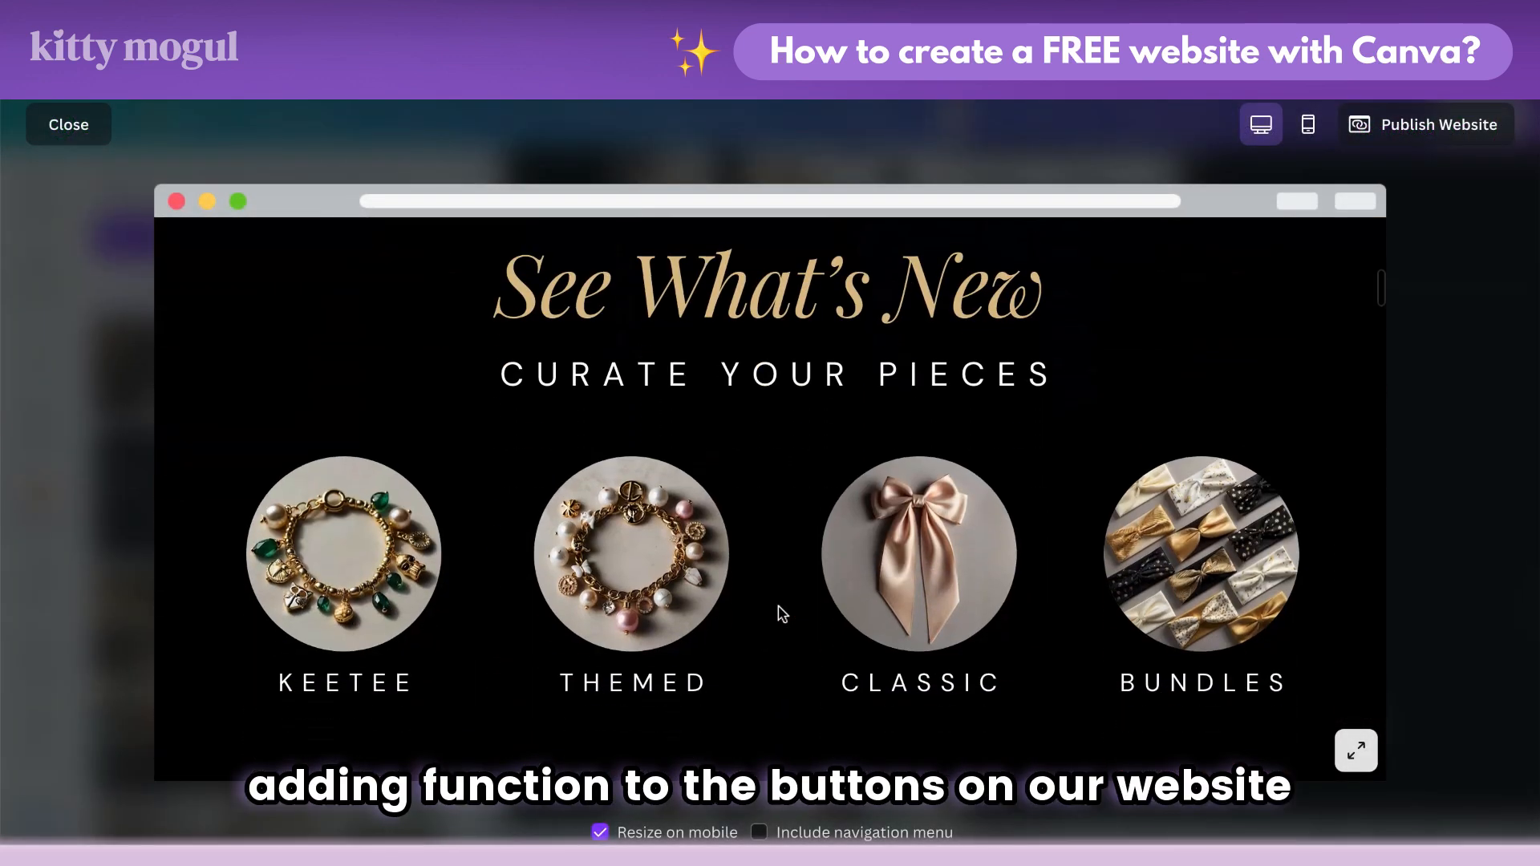
scroll(782, 615, down, 5)
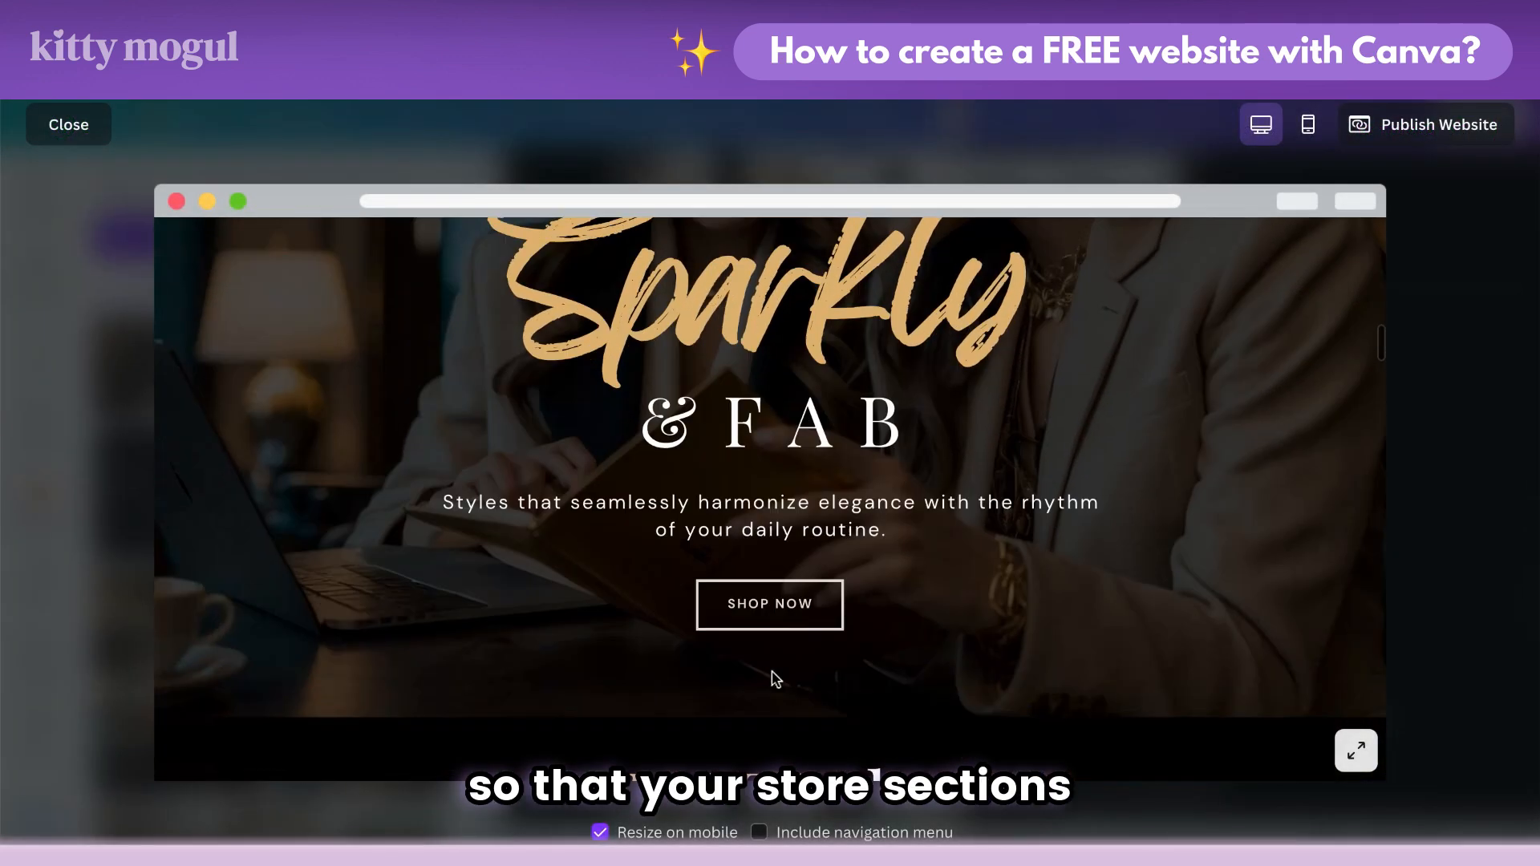
scroll(775, 679, down, 5)
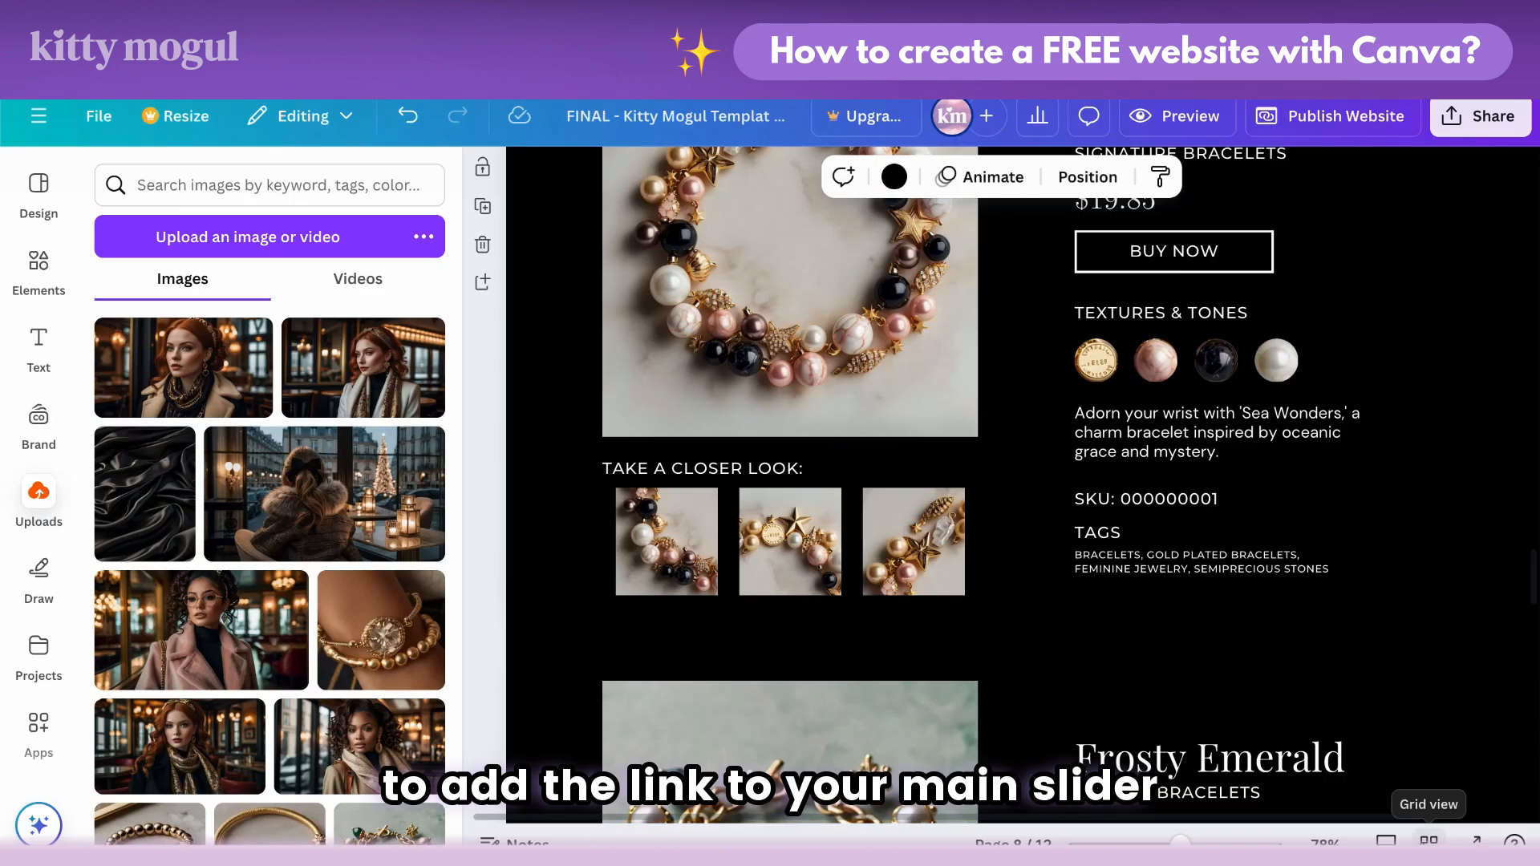
Step: On the Main-Slider page, link the SHOP NOW button to page 4 - Products-1 and remove its text underline
click(1428, 838)
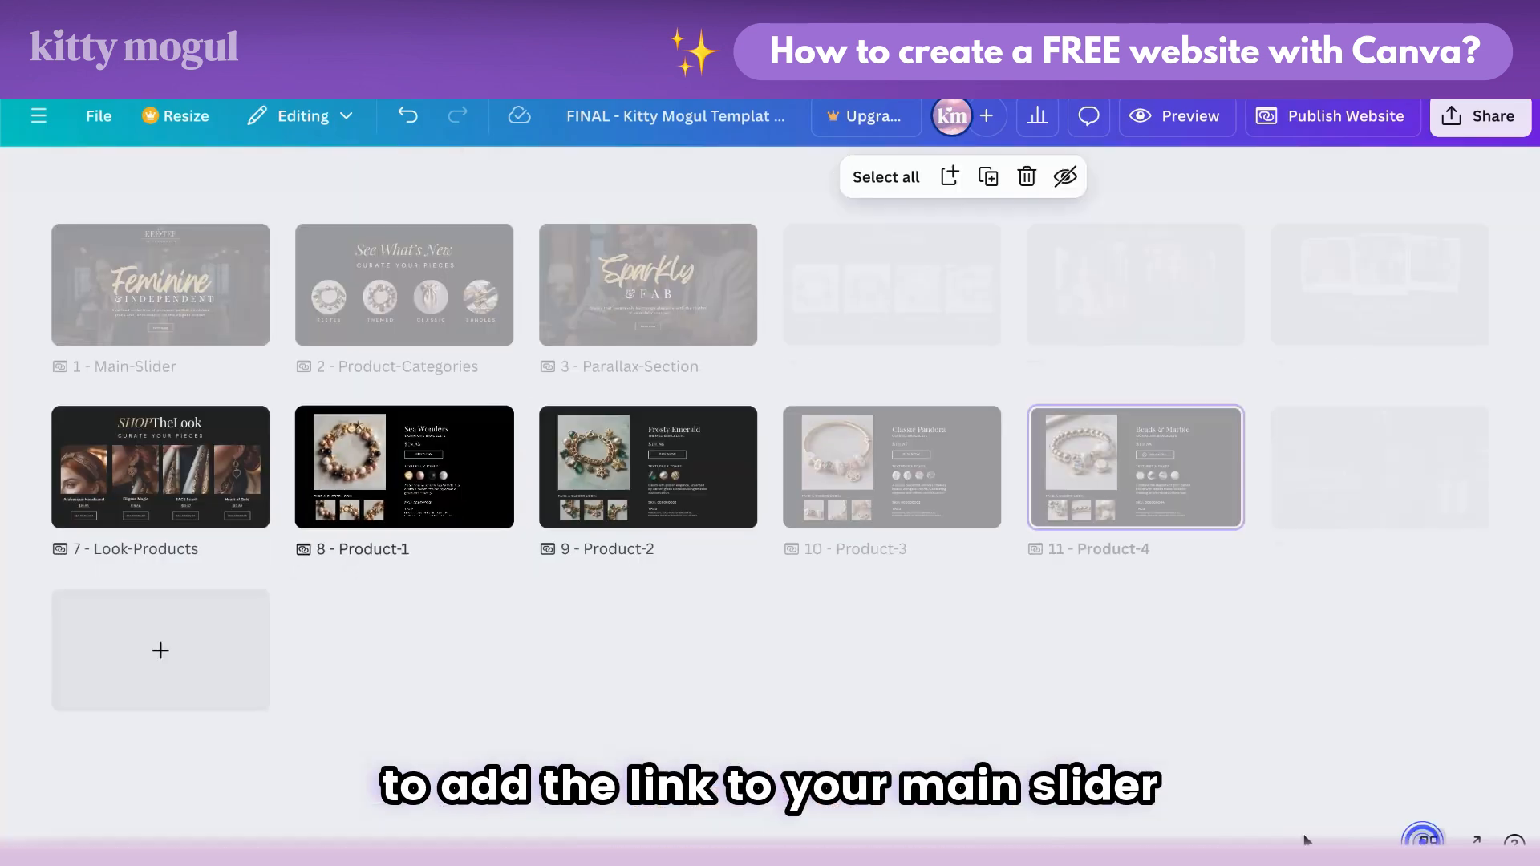
double_click(220, 307)
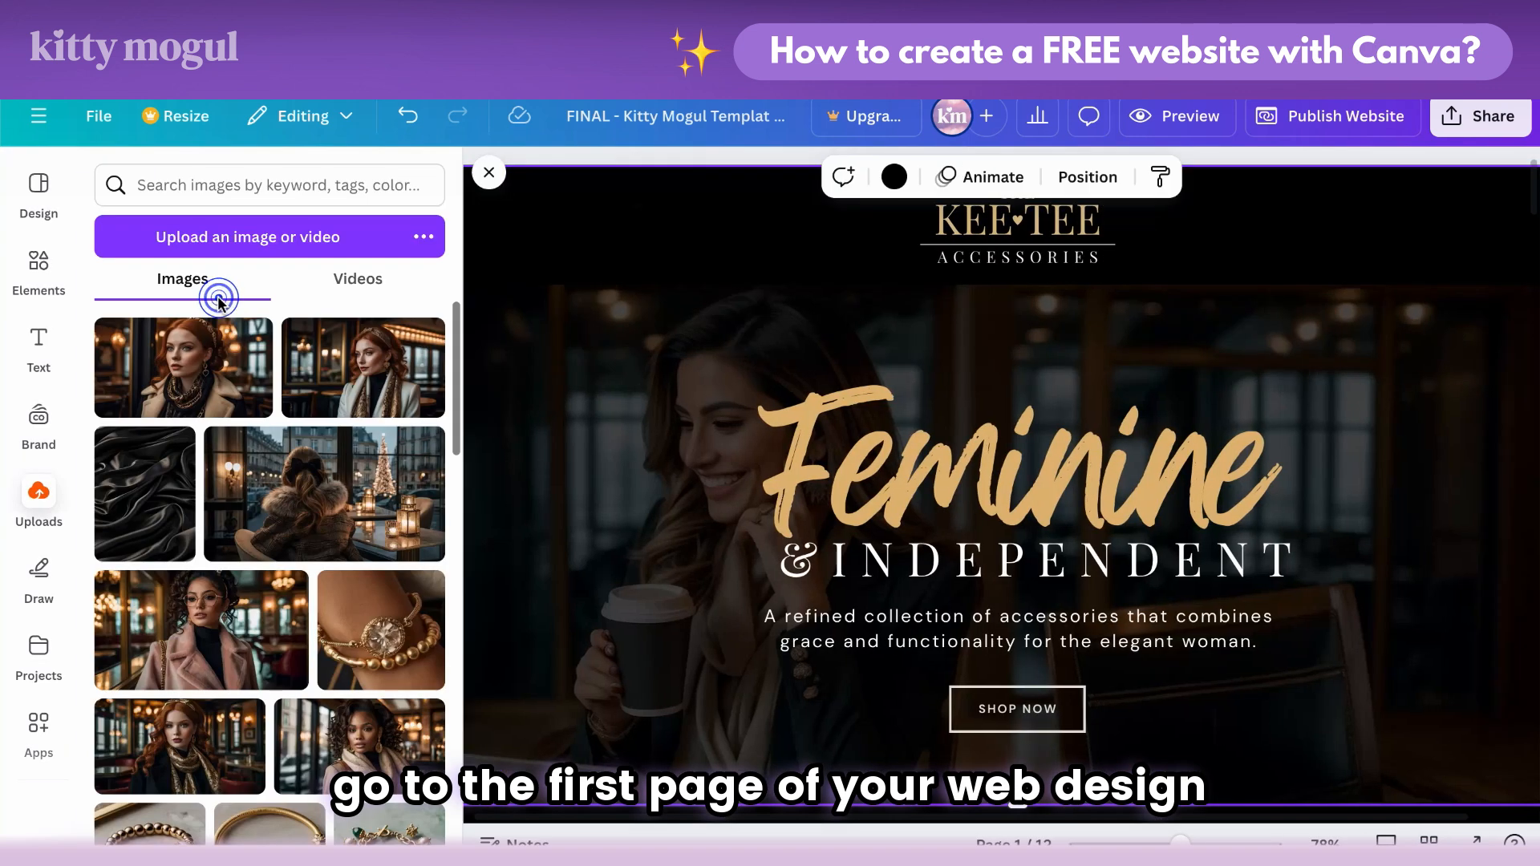
click(1034, 714)
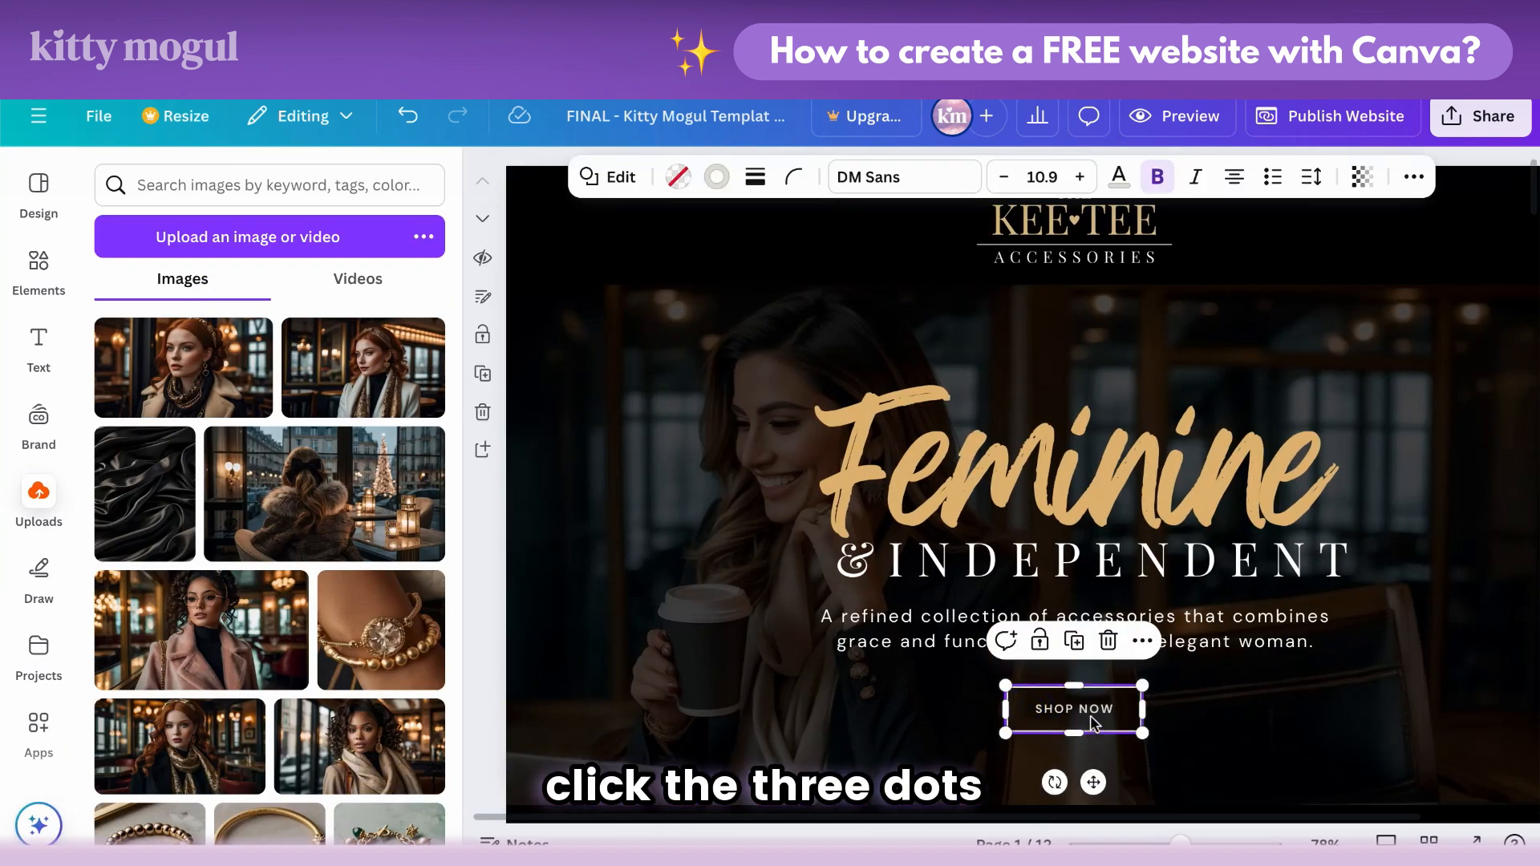
click(1143, 642)
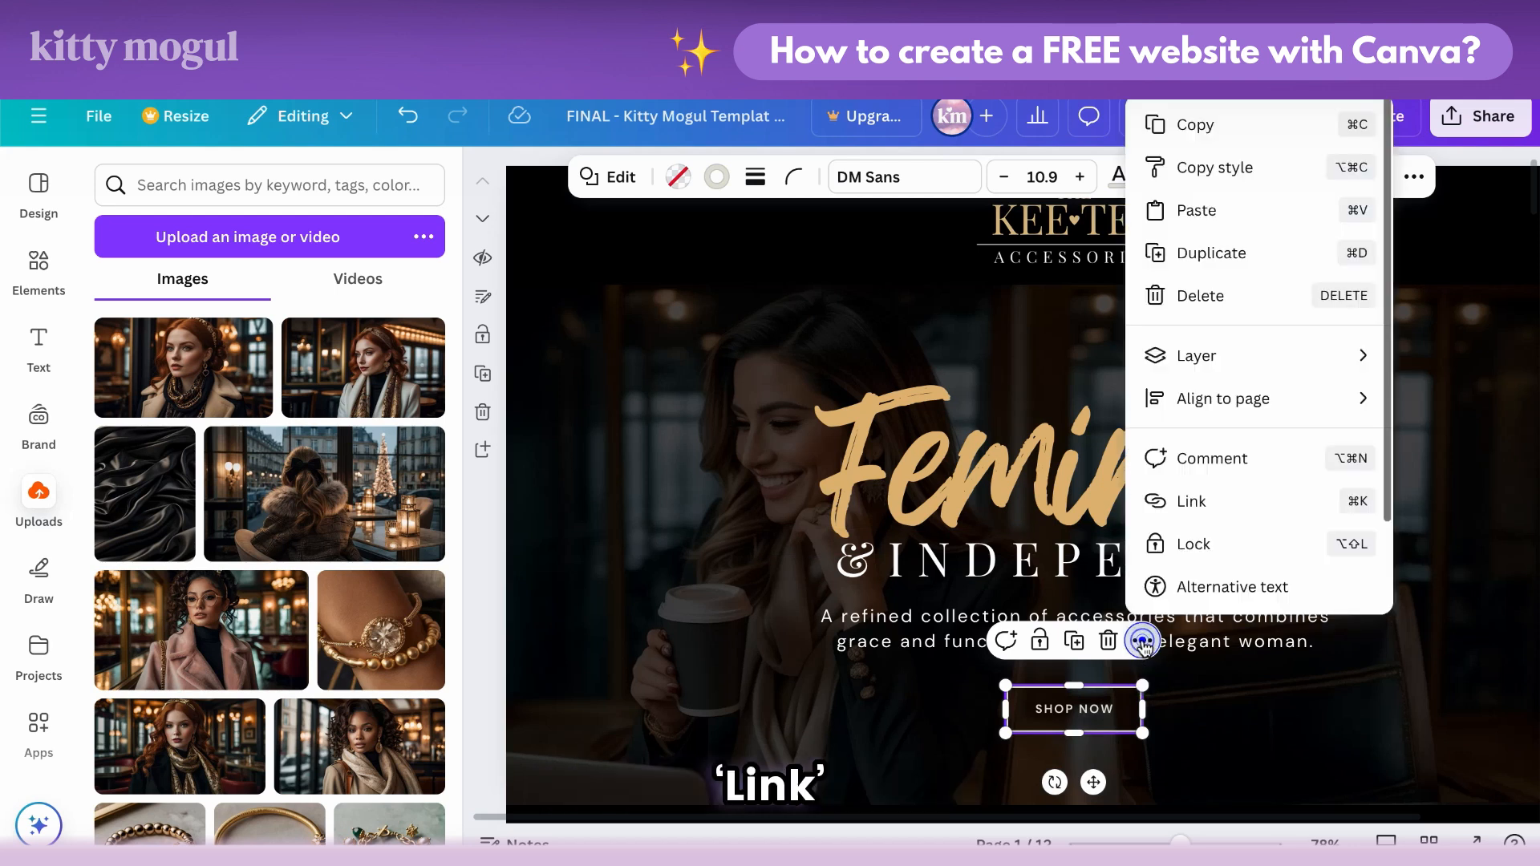
click(1192, 501)
scroll(1233, 529, down, 5)
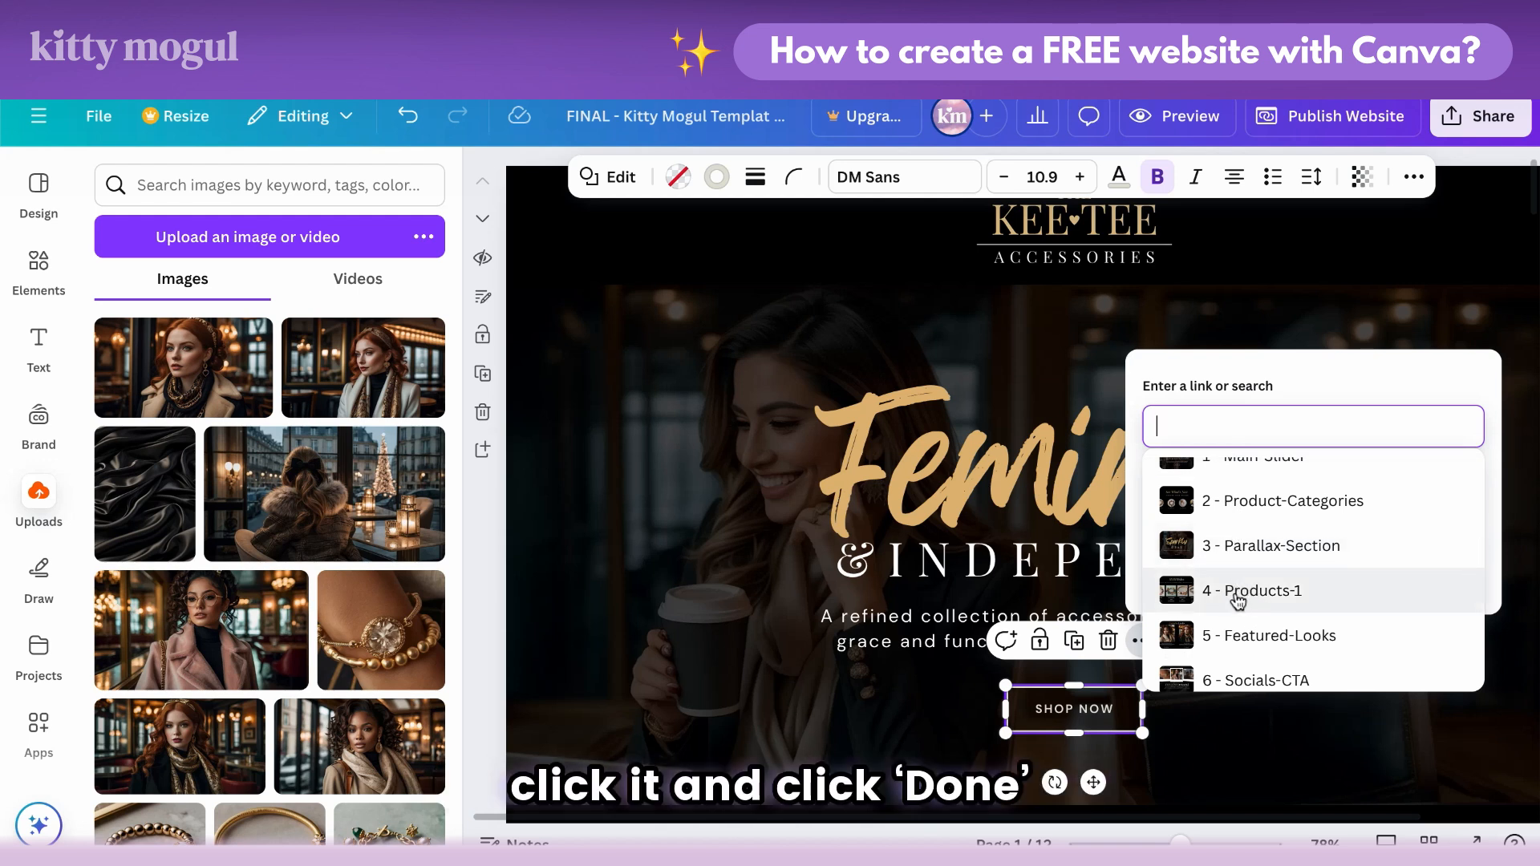
click(1238, 598)
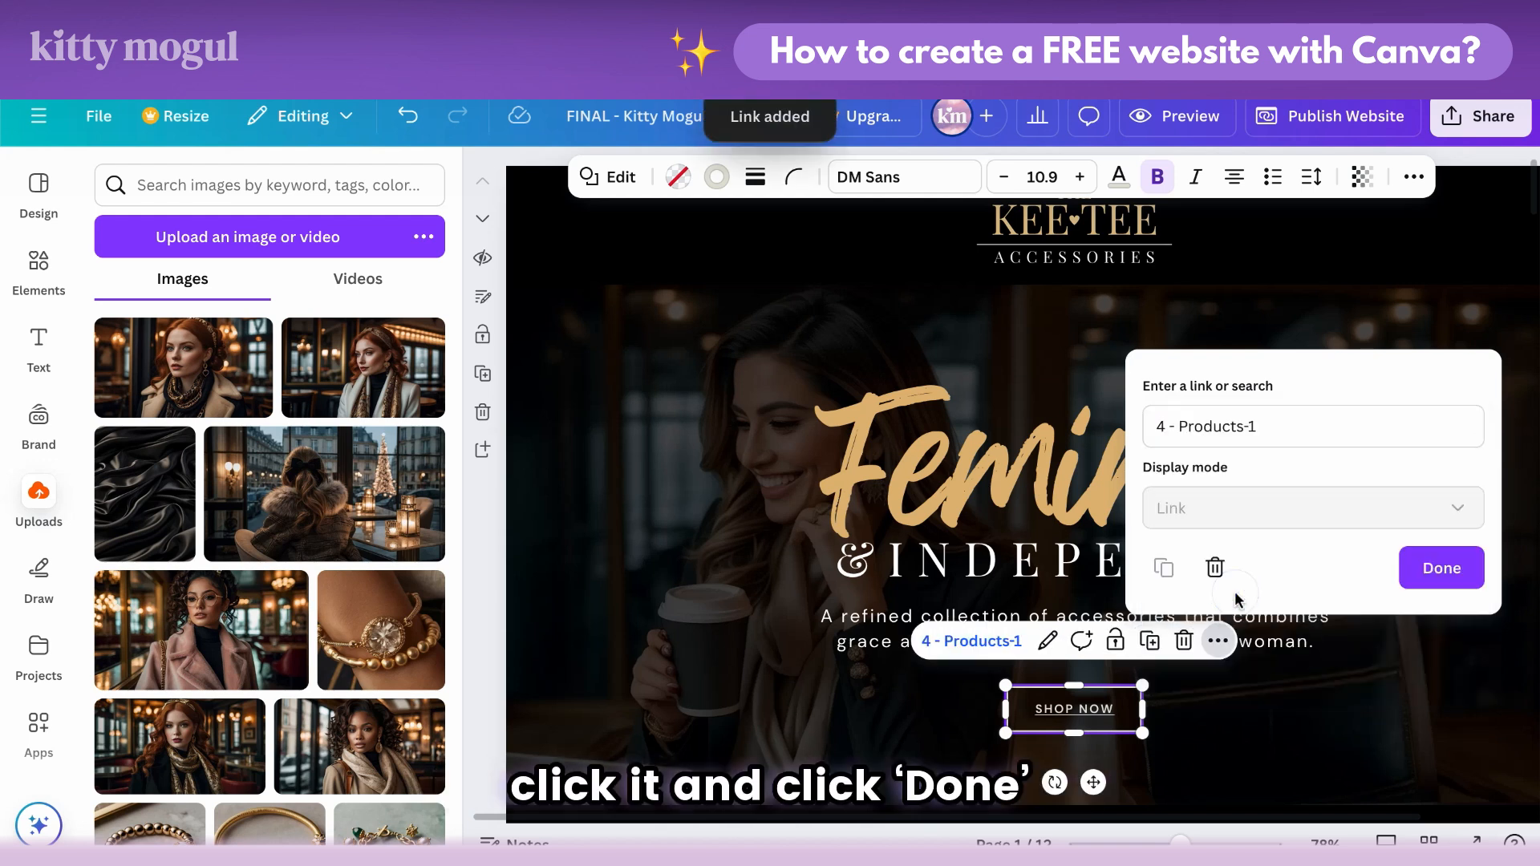
click(1427, 571)
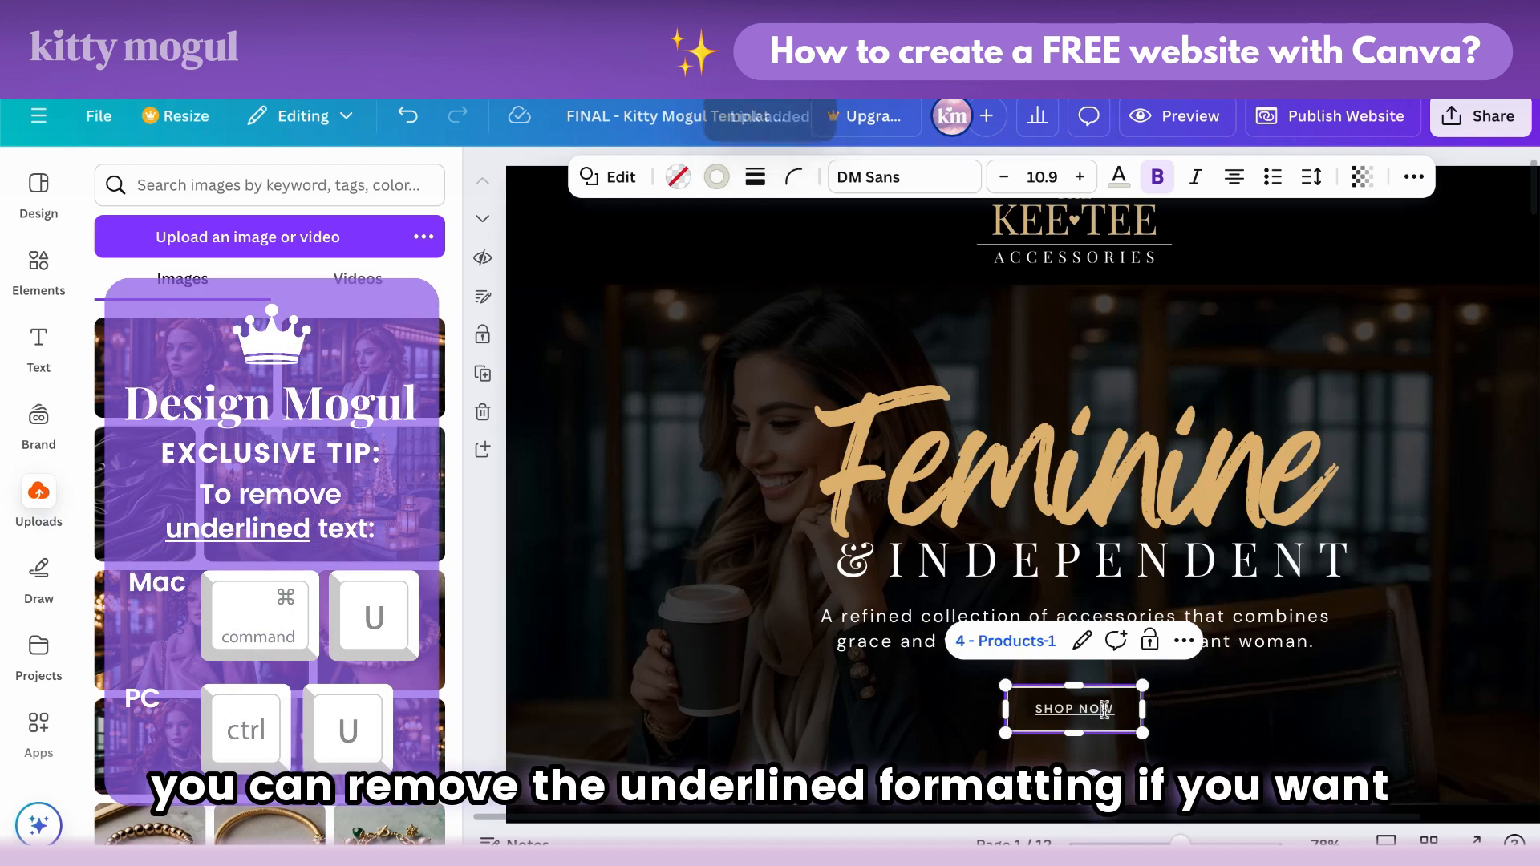
click(1415, 177)
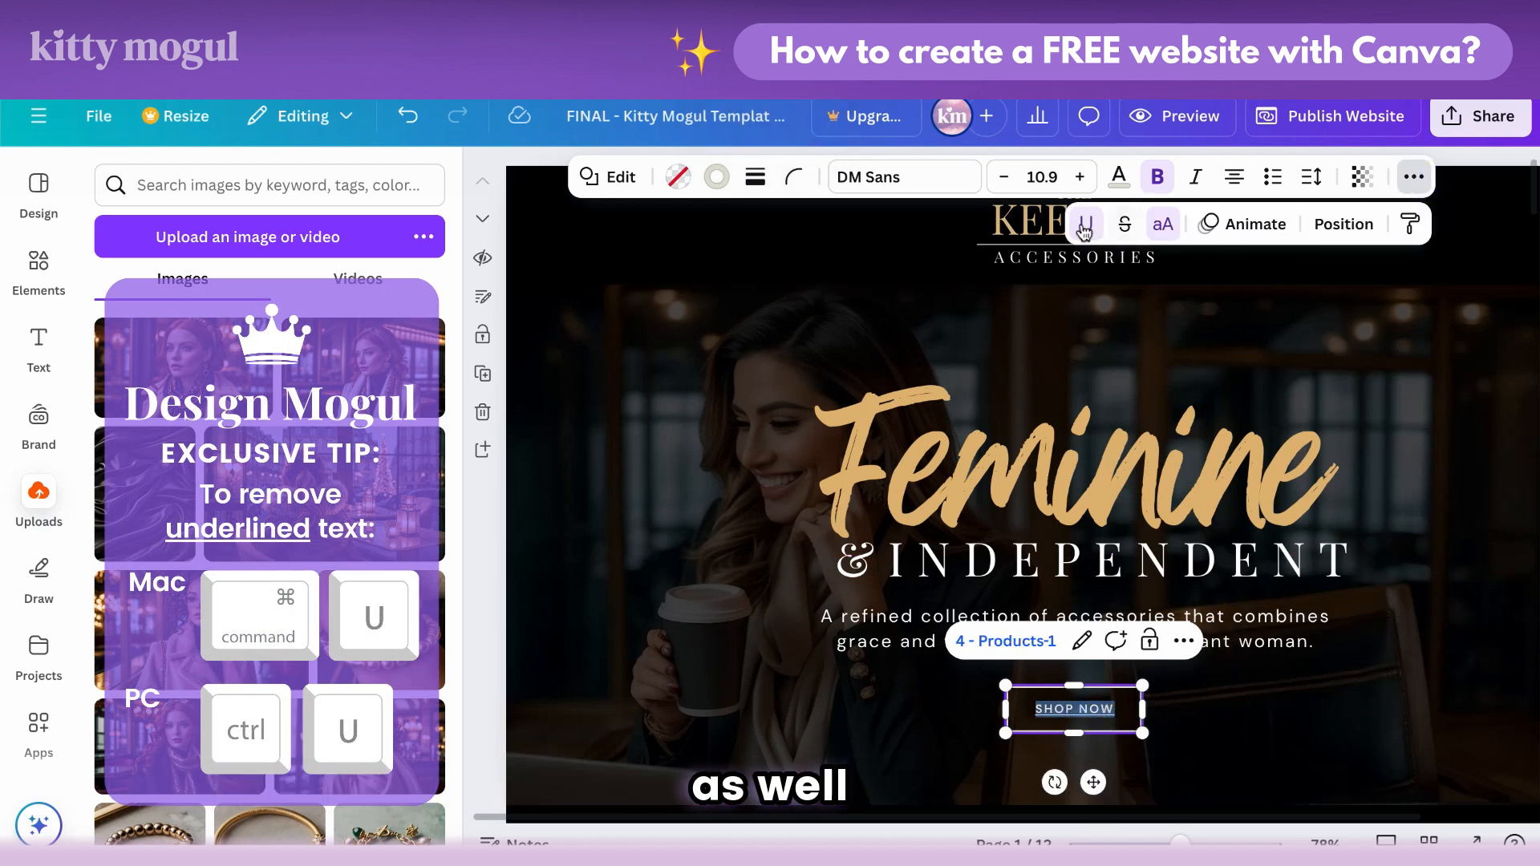
click(1168, 713)
Step: Link the Sparkly & Fab section's SHOP NOW button to page 4 - Products-1 and remove its text underline
scroll(1123, 706, down, 10)
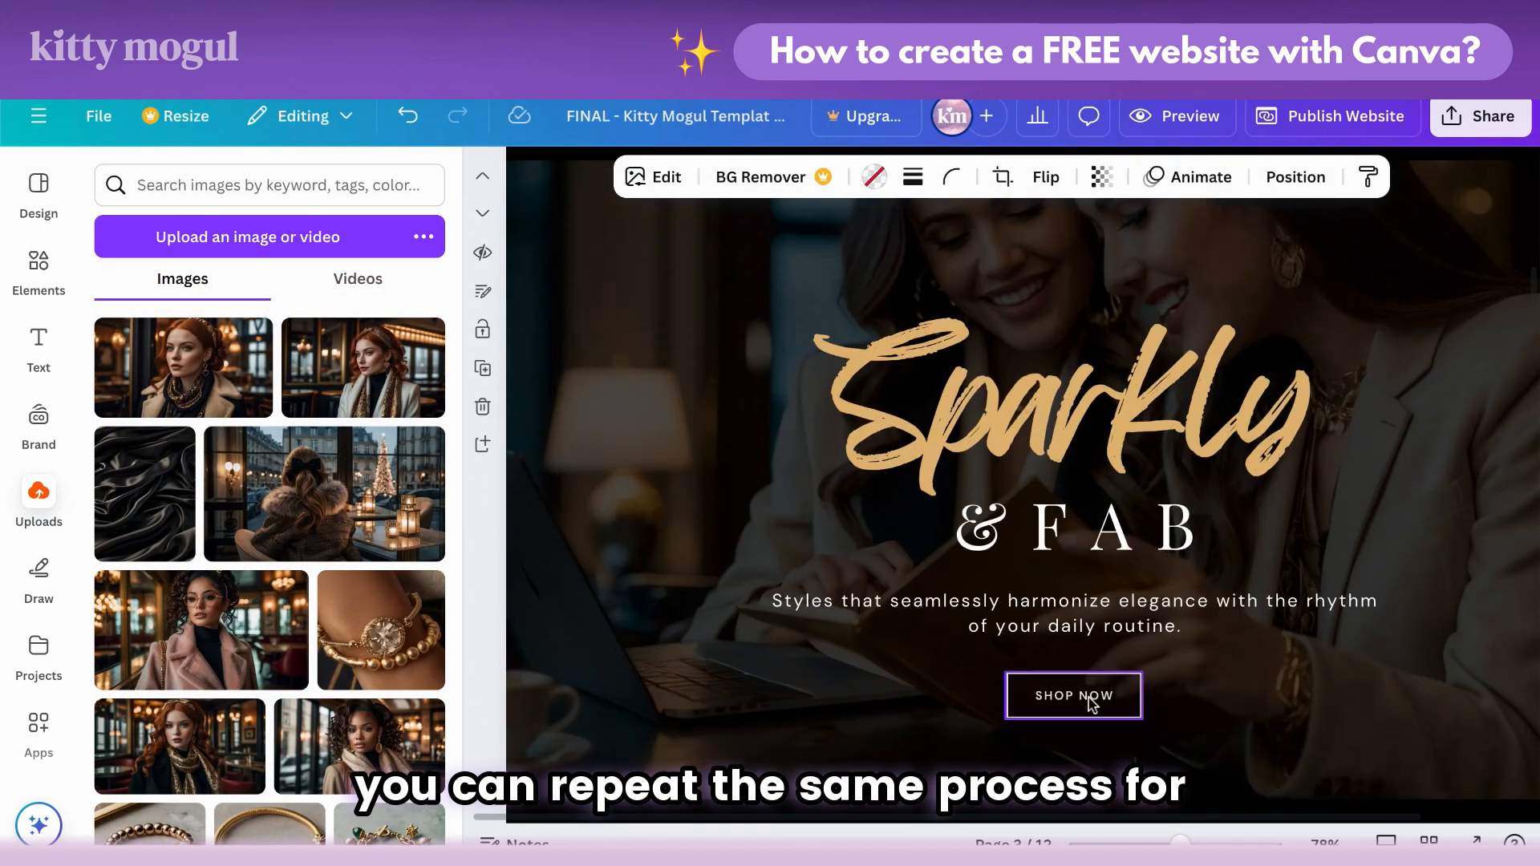
click(1091, 703)
click(1138, 628)
click(1203, 497)
scroll(1220, 554, down, 3)
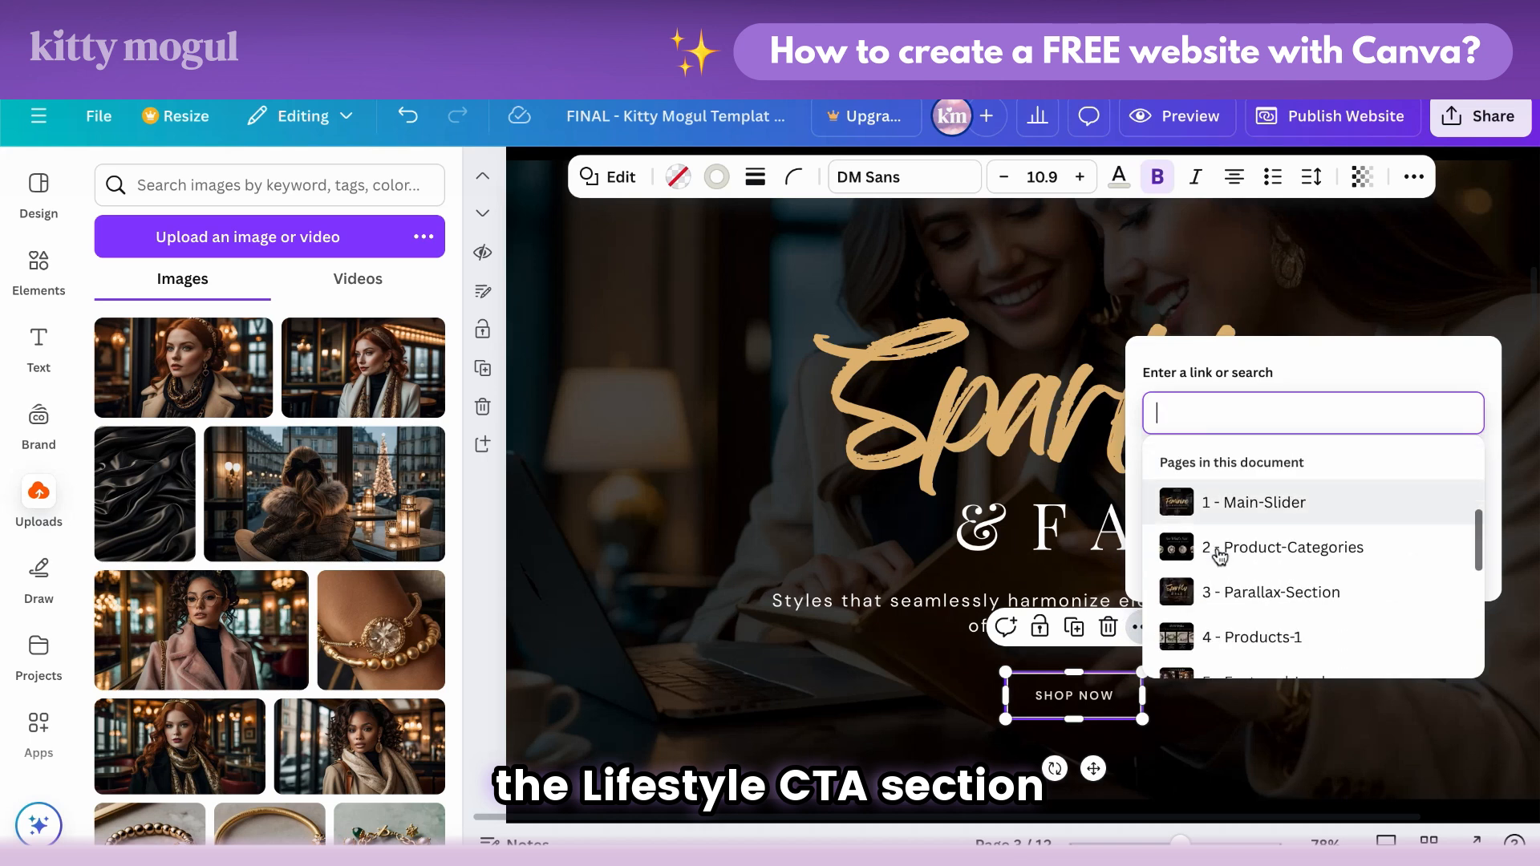
click(1249, 580)
click(1104, 695)
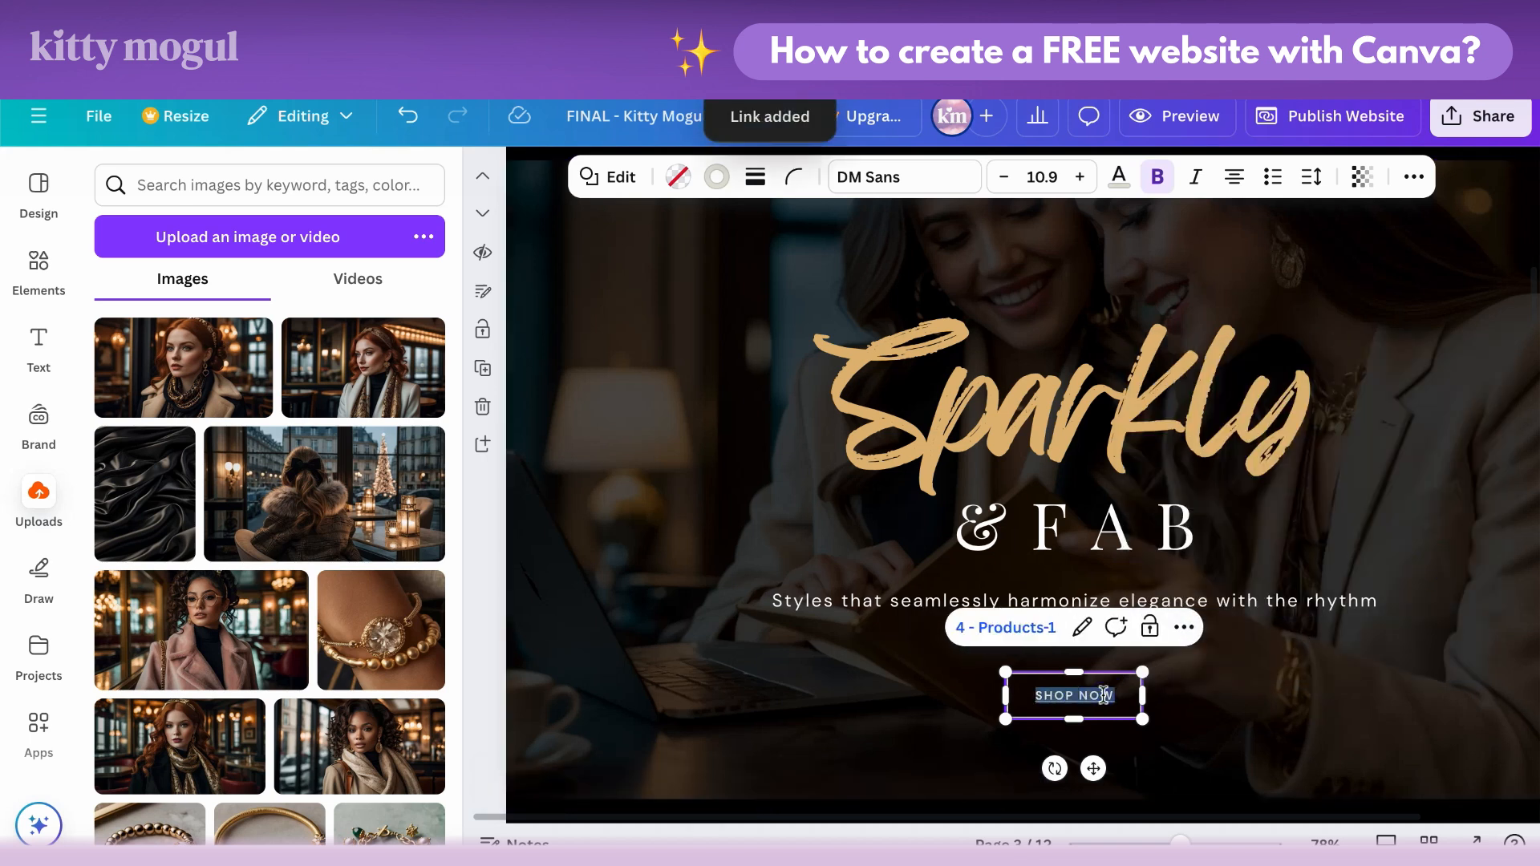
click(1413, 177)
click(1414, 176)
click(1413, 177)
click(1172, 676)
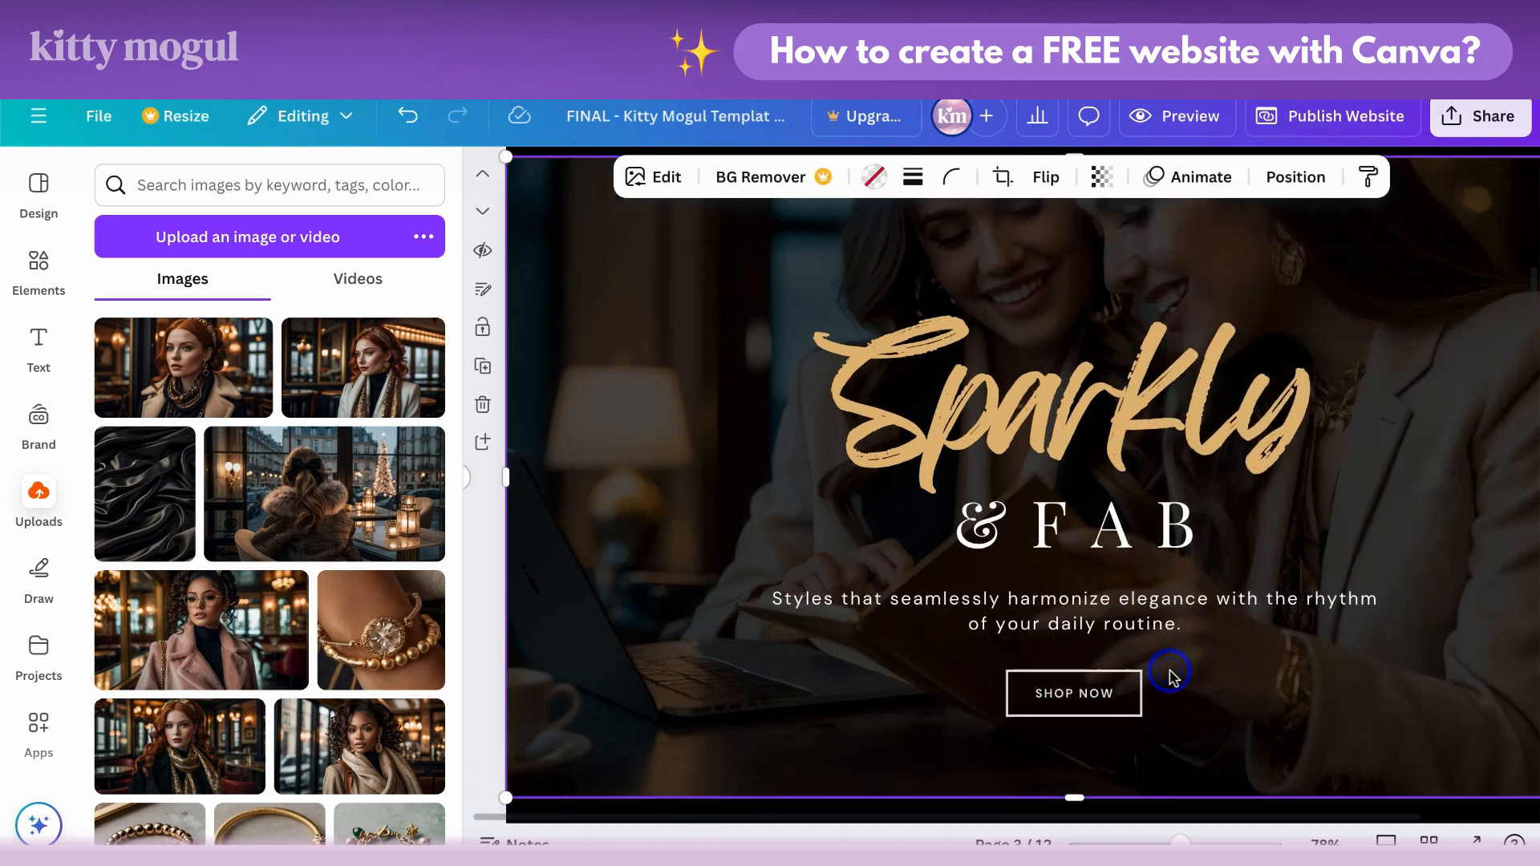
Step: In the Shop Styles section, link the Sea Wonders SEE PRODUCT button to page 8 - Product-1 and remove its underline
scroll(1169, 672, down, 7)
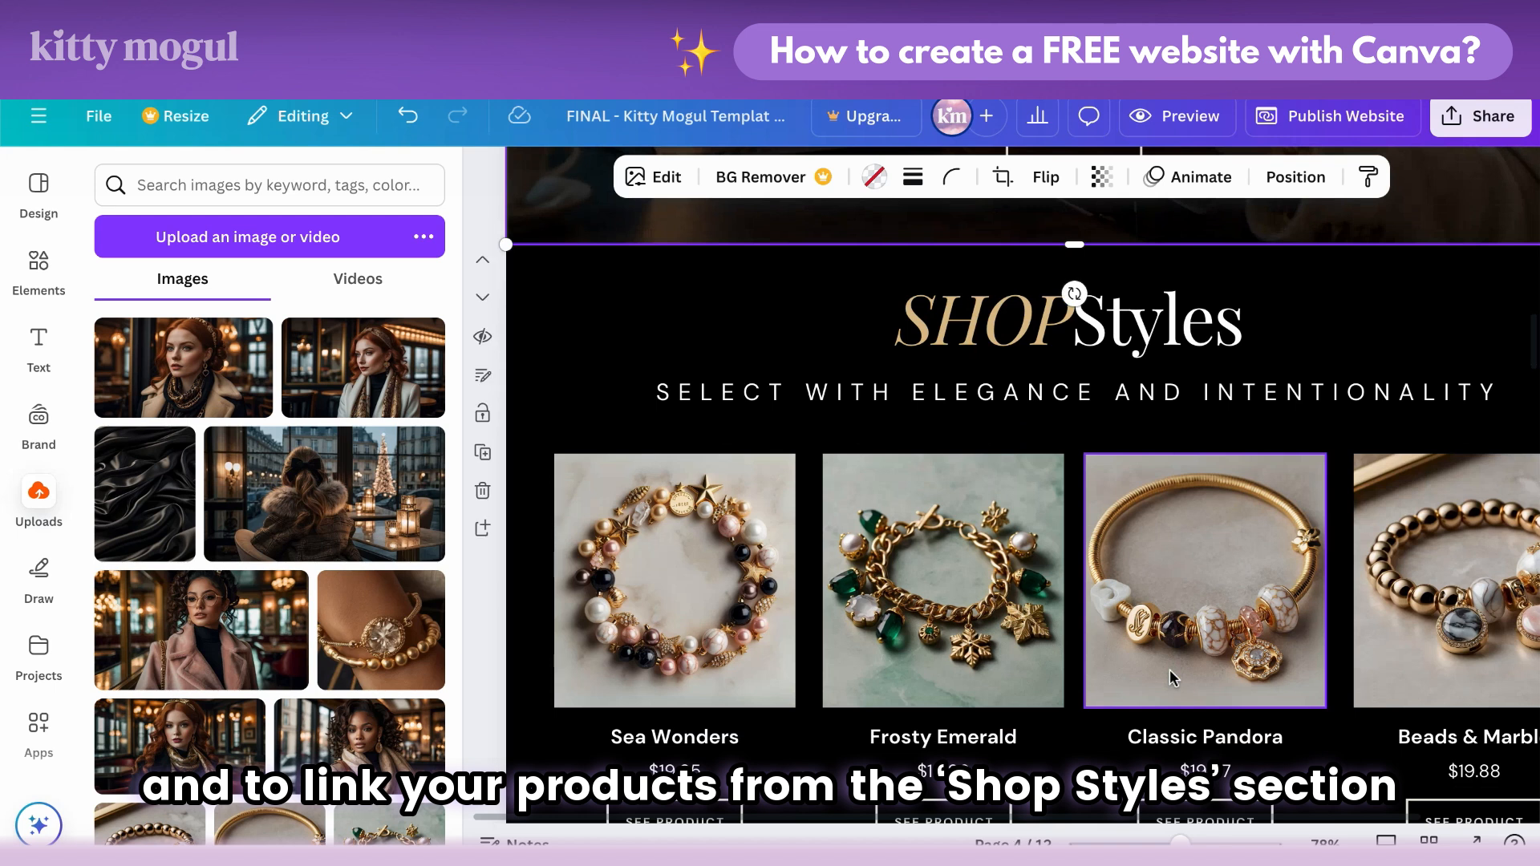
scroll(1169, 677, down, 2)
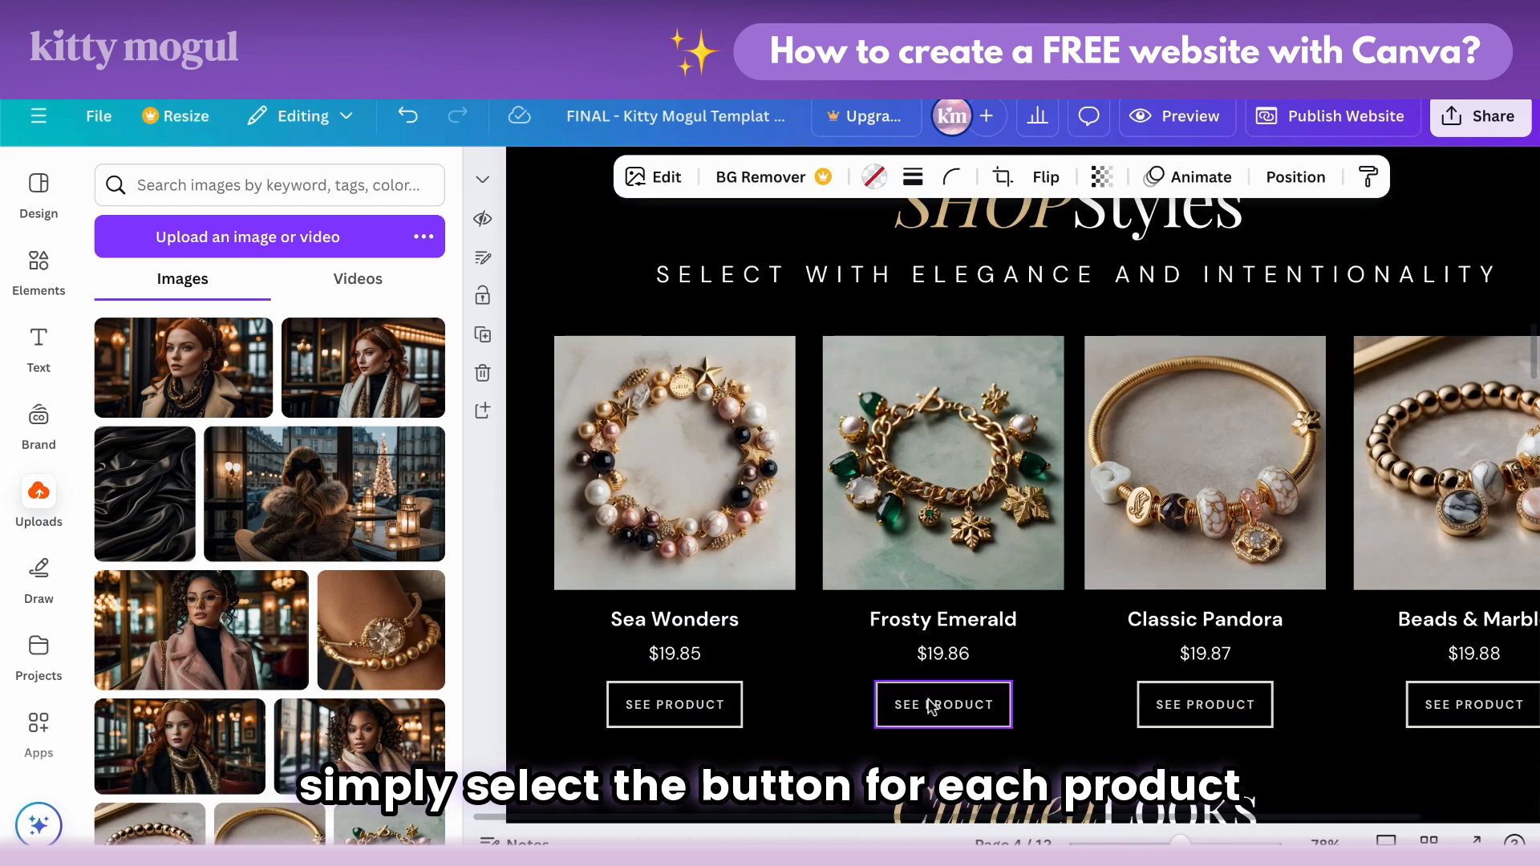
click(757, 685)
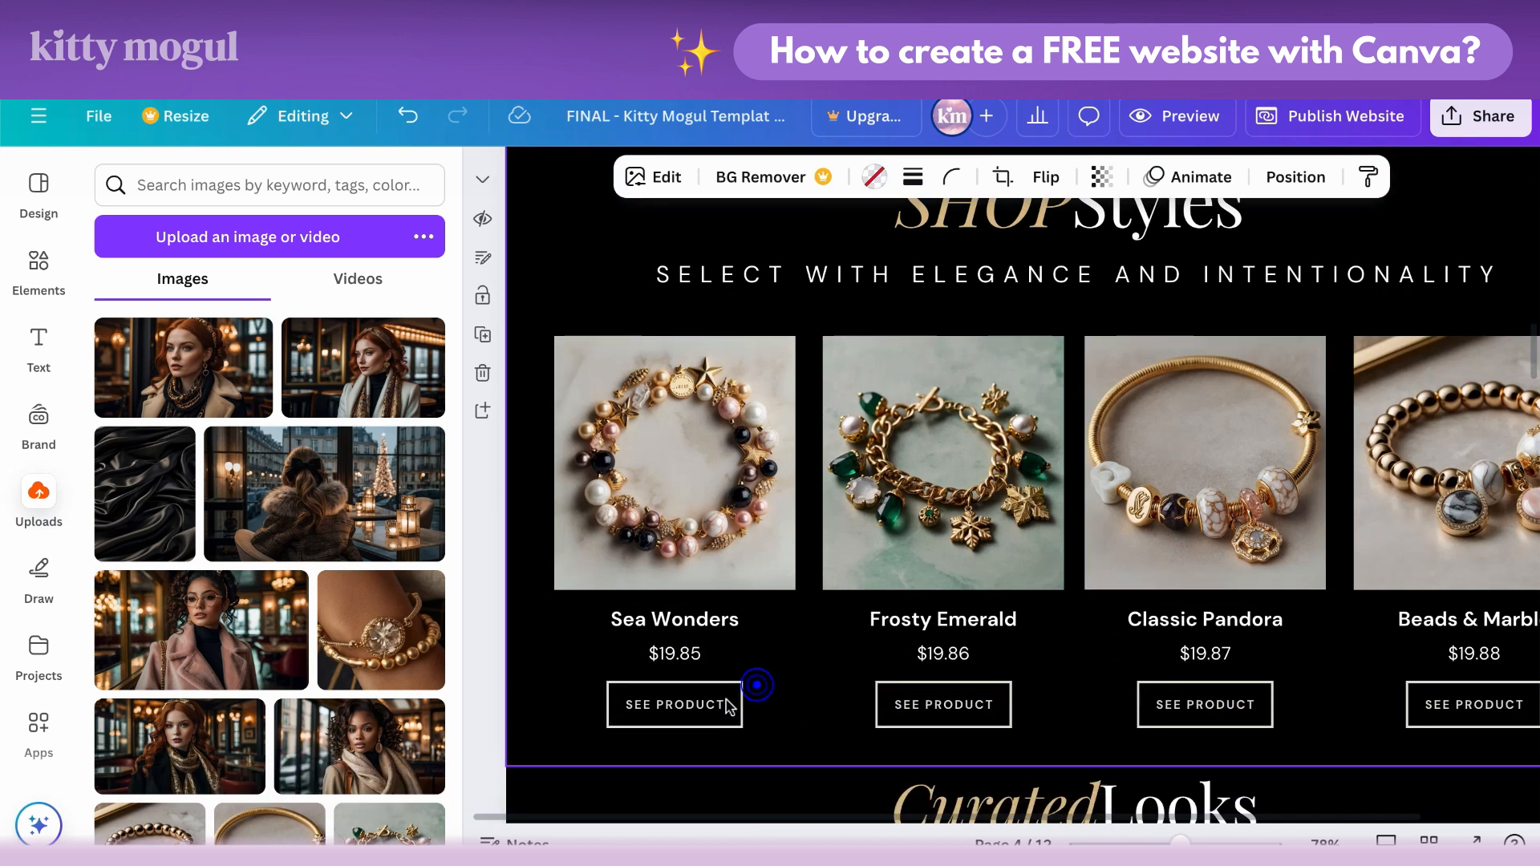
click(681, 726)
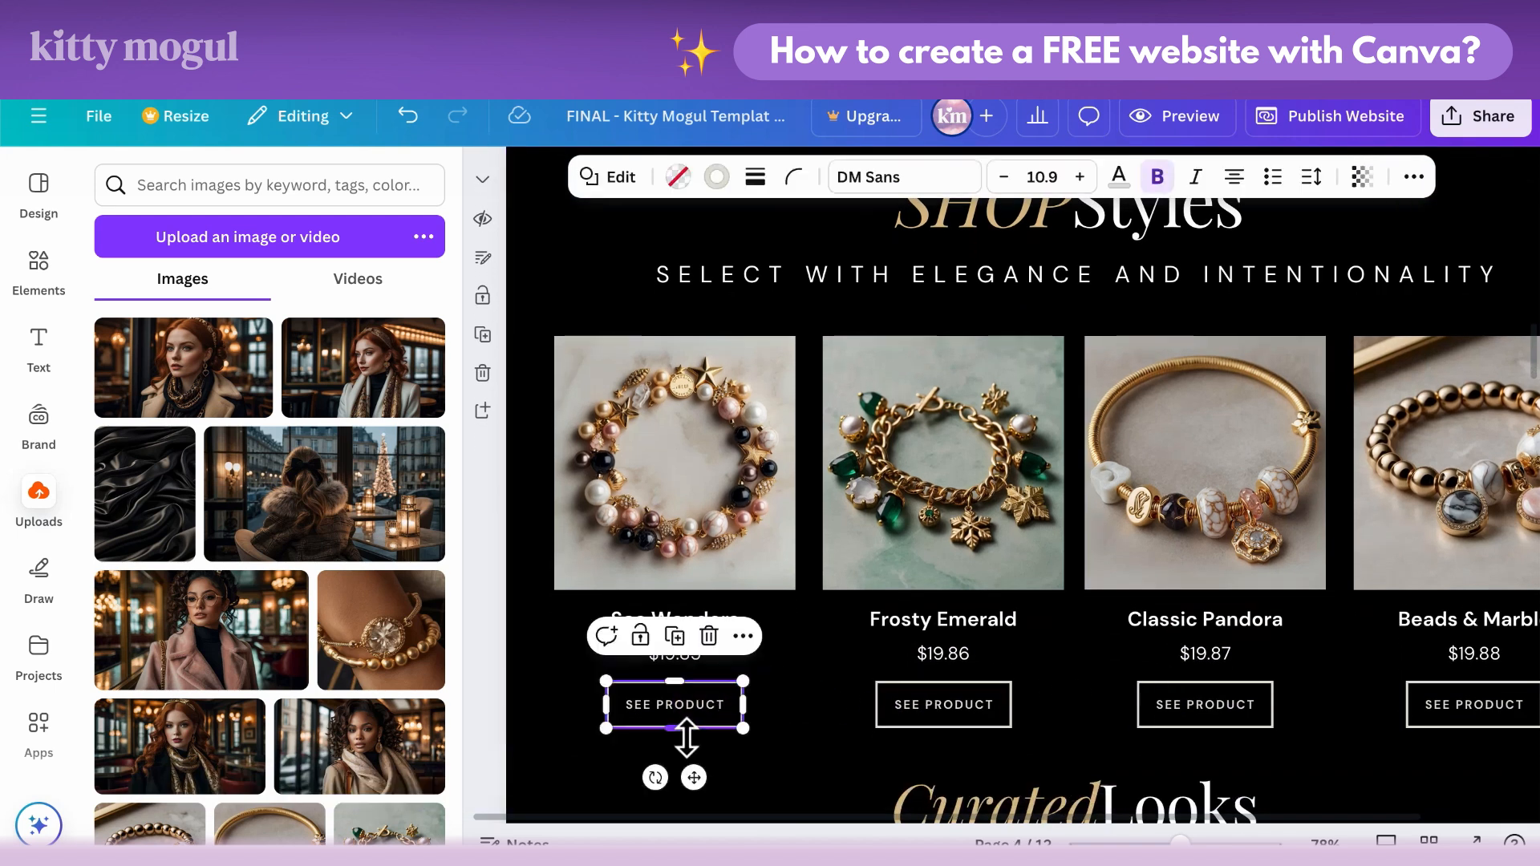
click(743, 637)
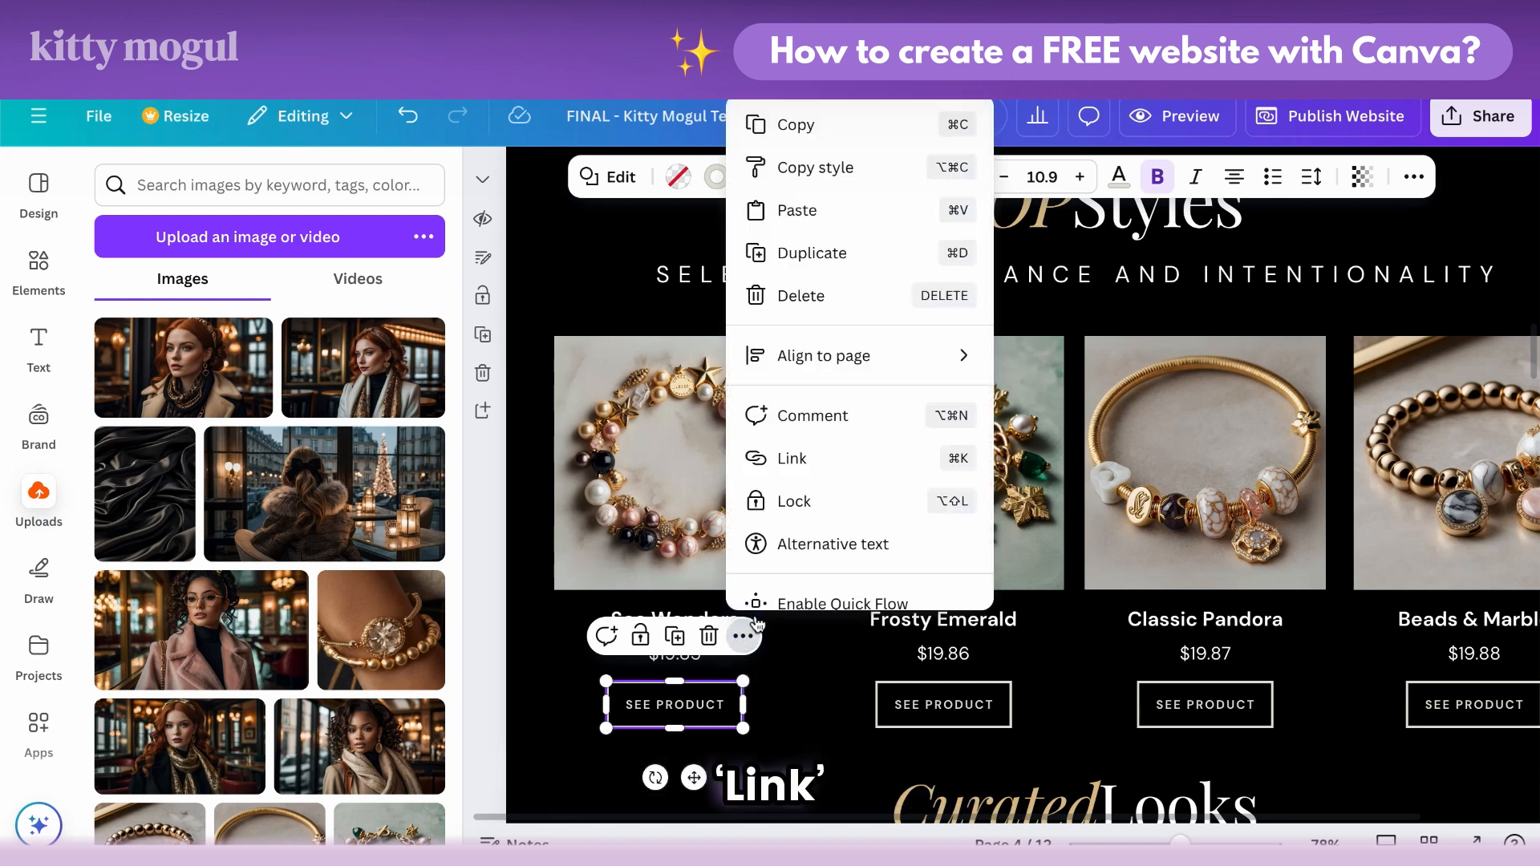
click(832, 464)
scroll(852, 529, down, 5)
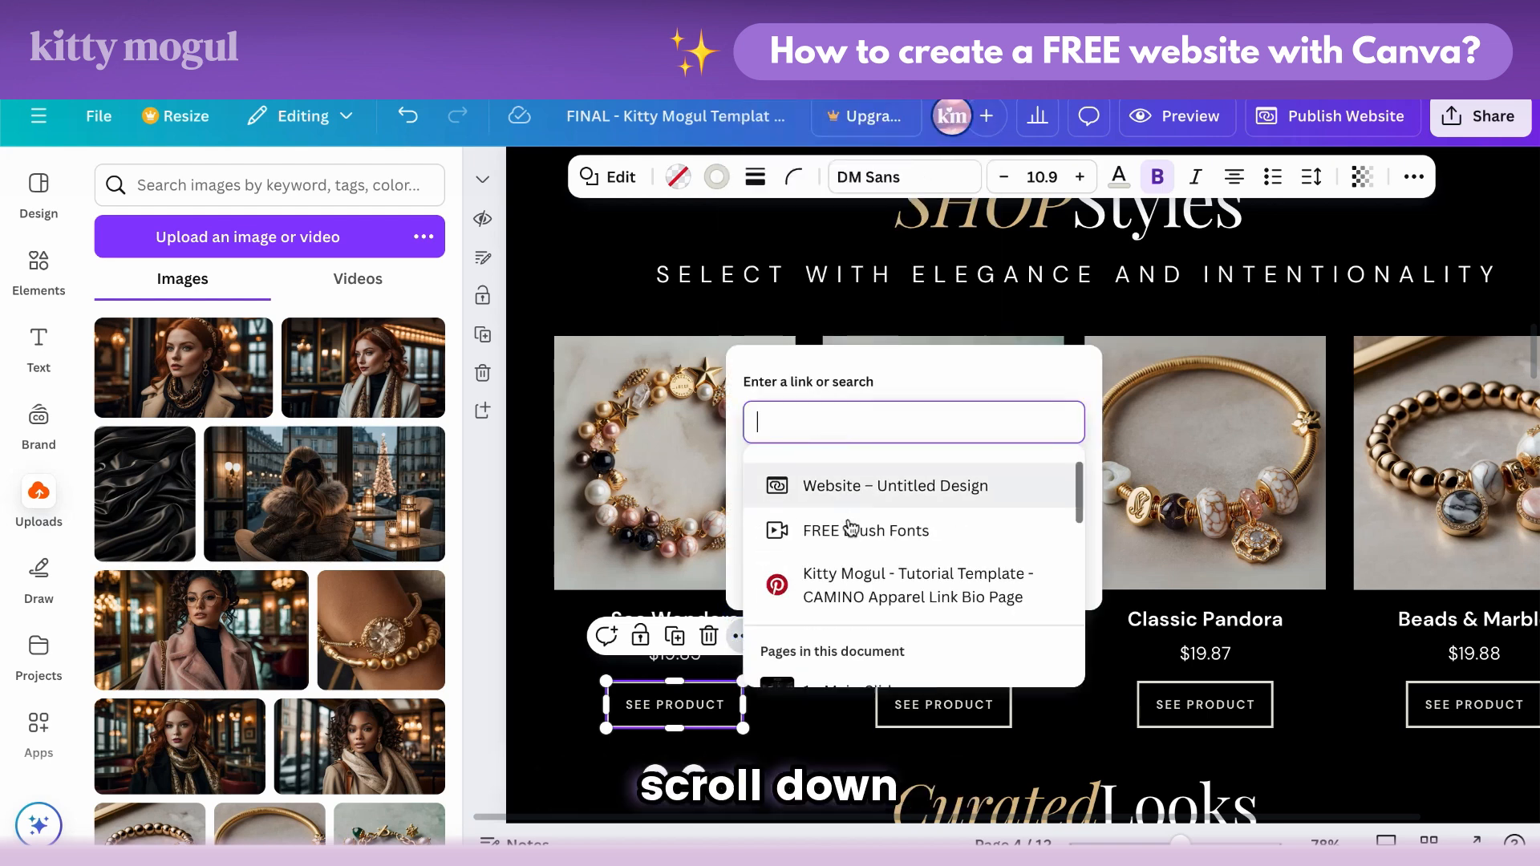
scroll(852, 528, down, 3)
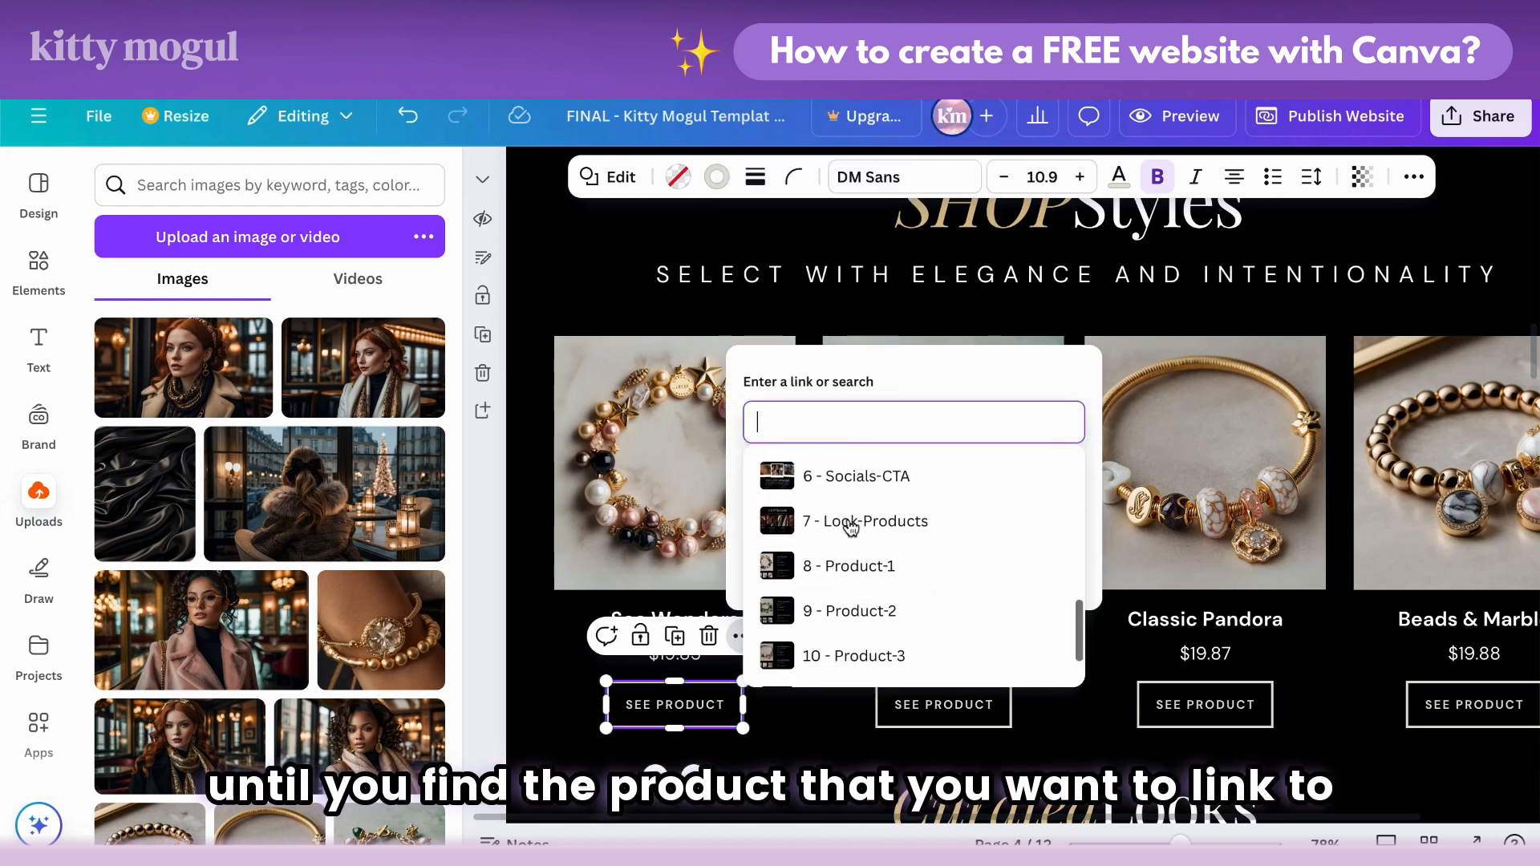
click(841, 523)
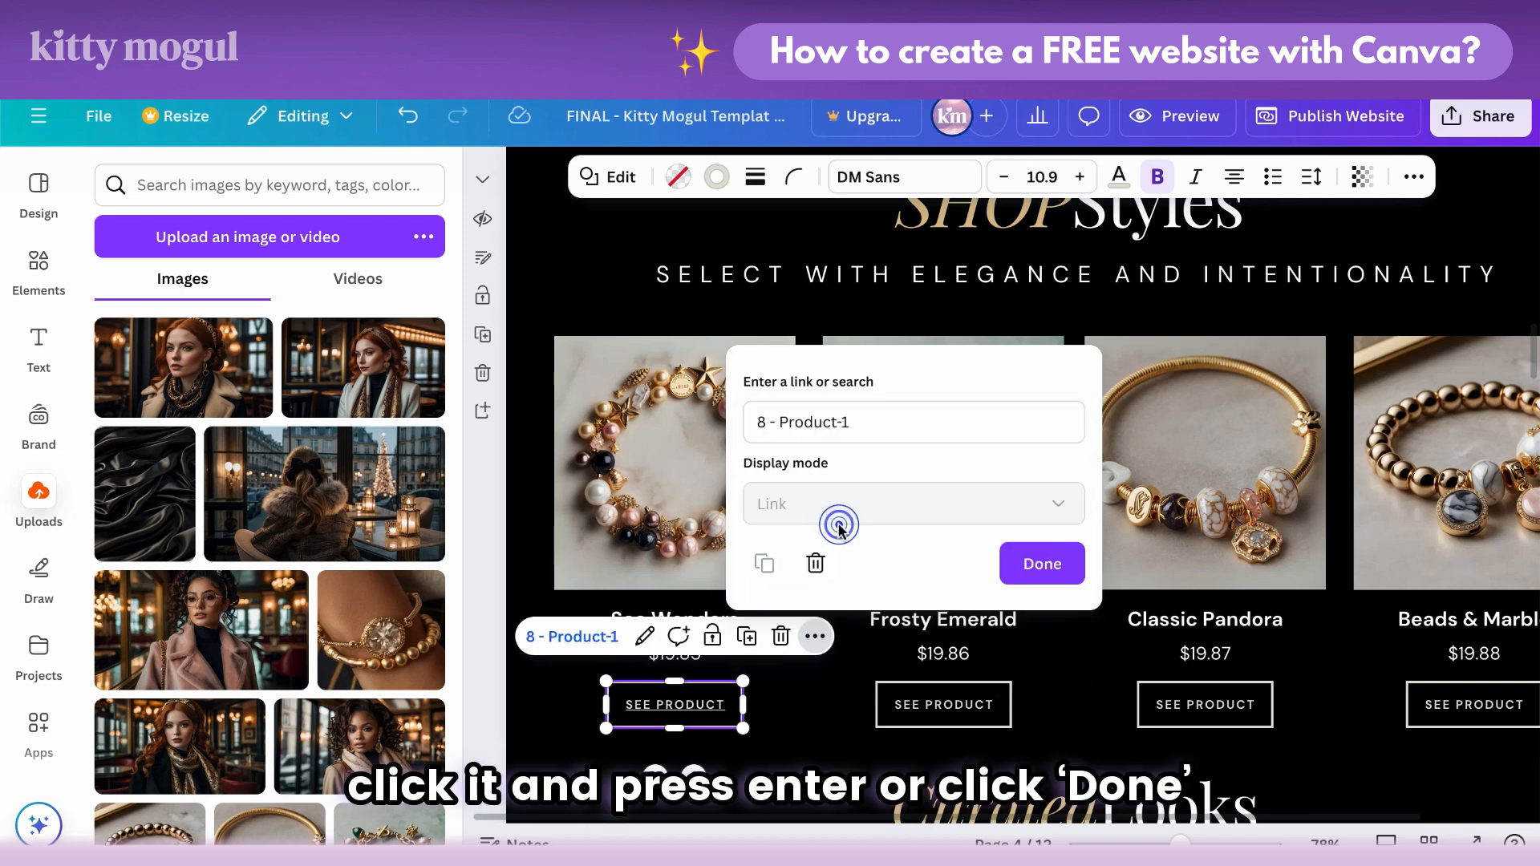
key(Return)
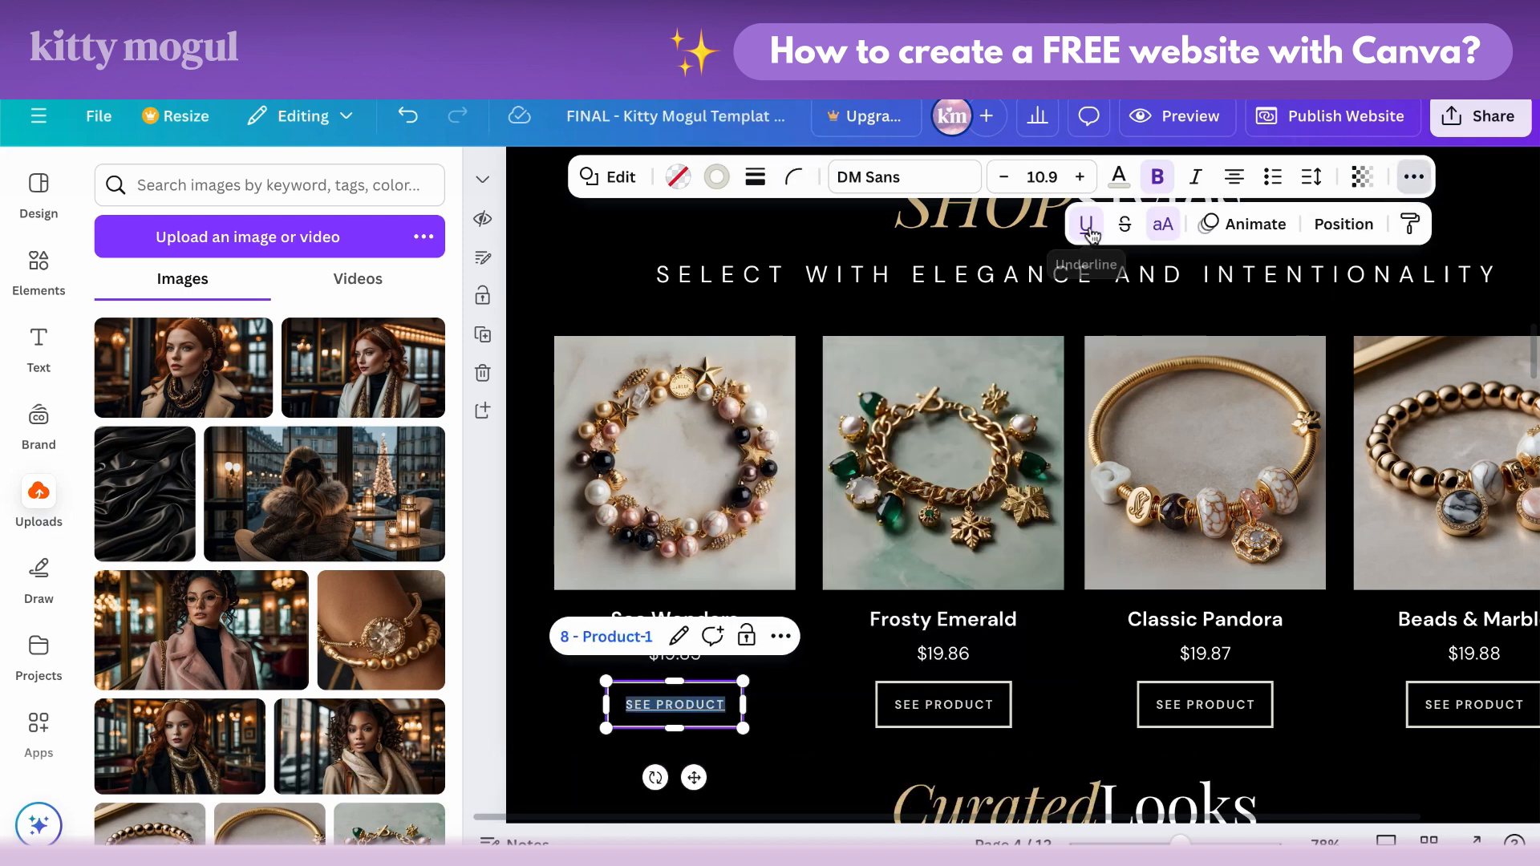
click(839, 691)
Step: Link the Frosty Emerald SEE PRODUCT button to page 9 - Product-2 and remove its text underline
right_click(995, 704)
click(1067, 454)
scroll(1117, 538, down, 5)
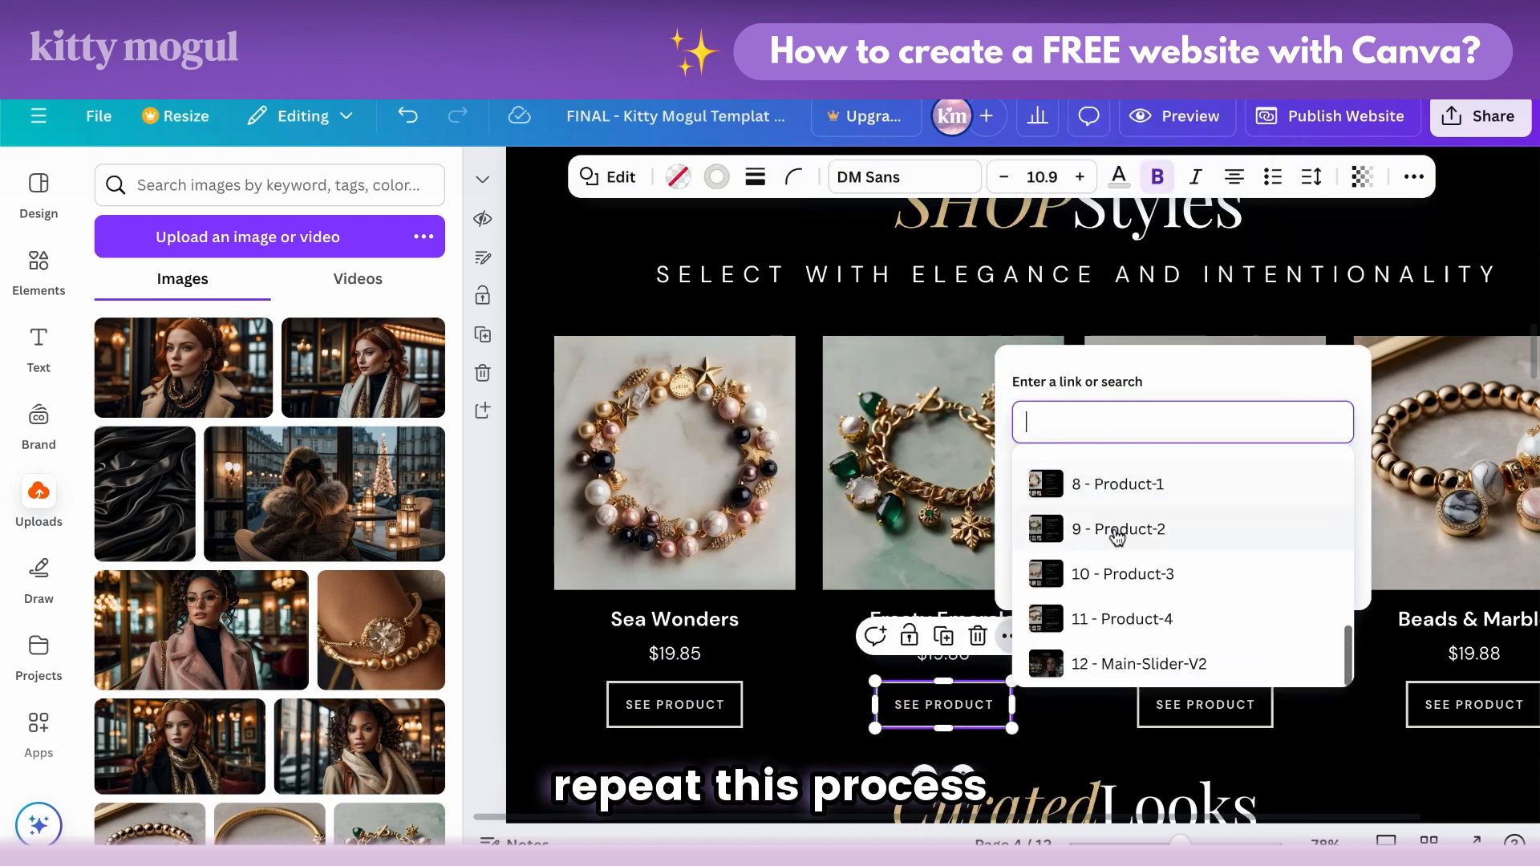
click(1035, 531)
key(Return)
click(1414, 177)
Step: Link the Classic Pandora SEE PRODUCT button to page 10 - Product-3 and remove its text underline
click(1275, 698)
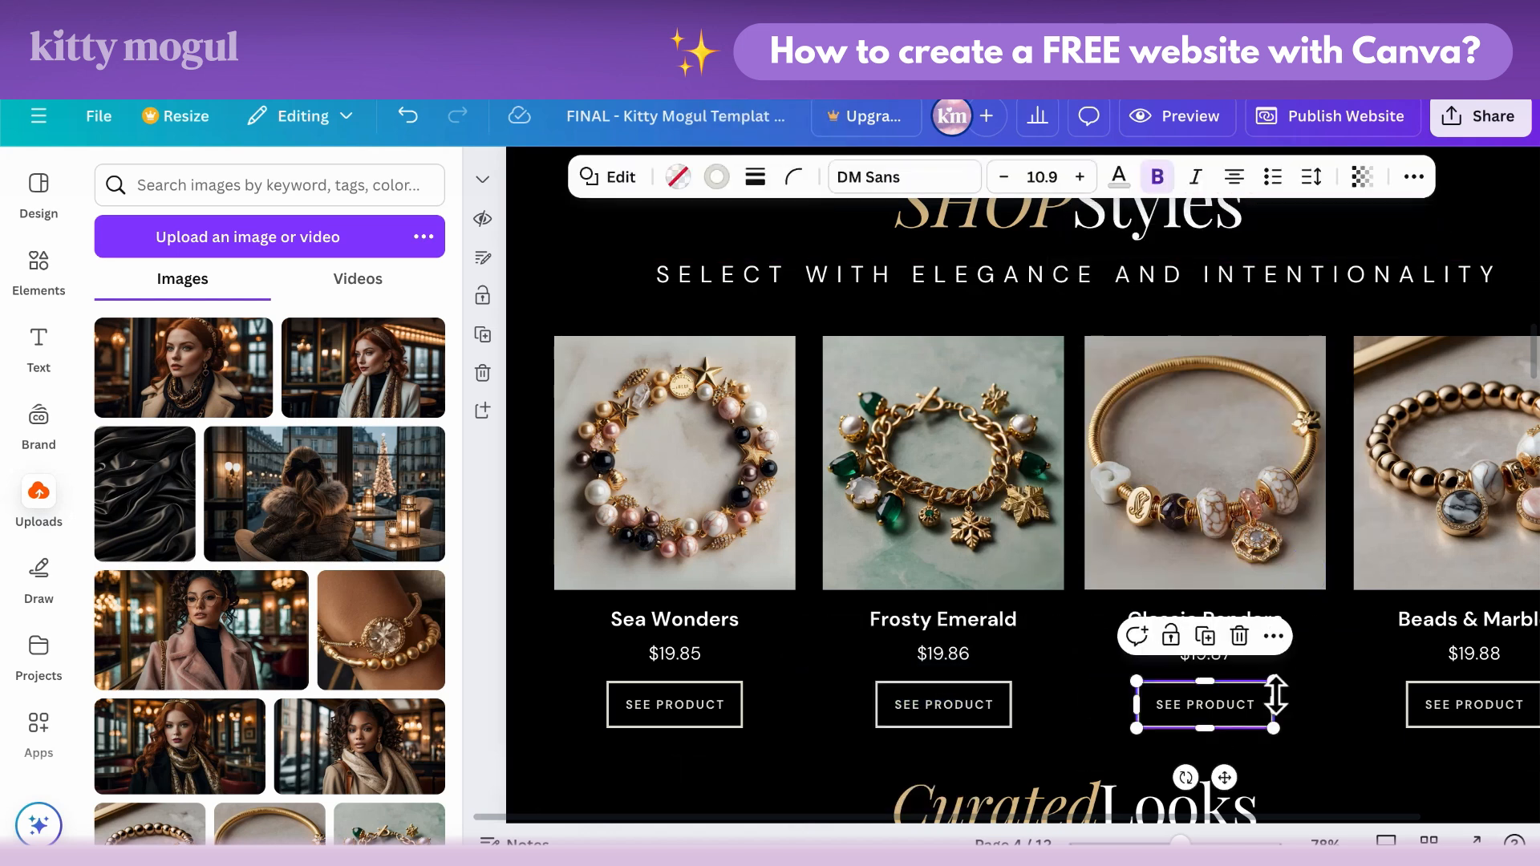
right_click(1276, 698)
click(1334, 455)
scroll(1283, 540, down, 5)
click(1257, 688)
key(Return)
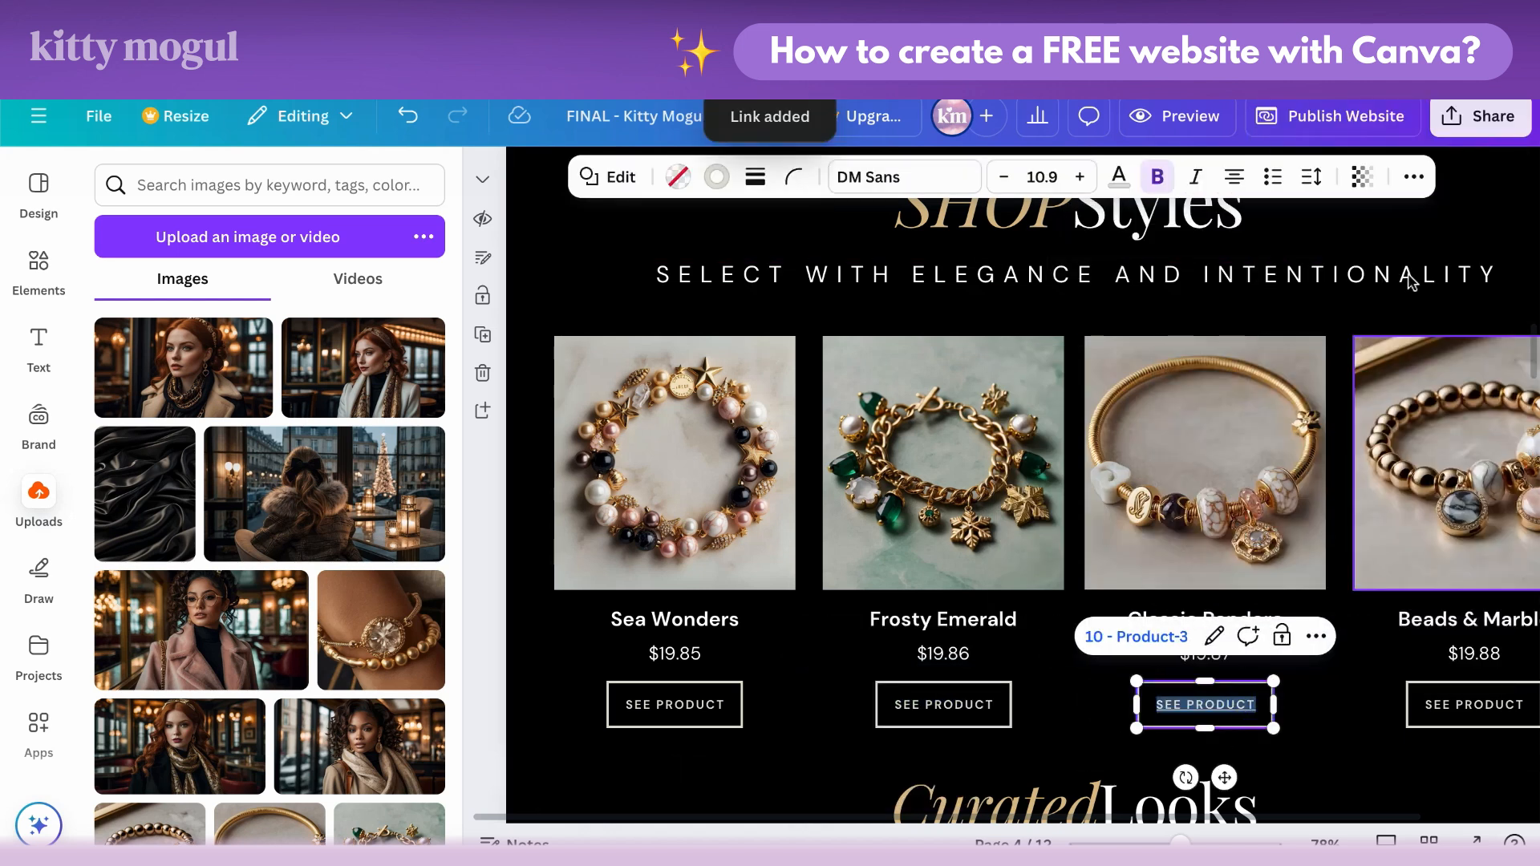
click(1292, 701)
Step: Link the Beads & Marble SEE PRODUCT button to page 11 - Product-4 and remove its text underline
click(1372, 718)
click(1468, 643)
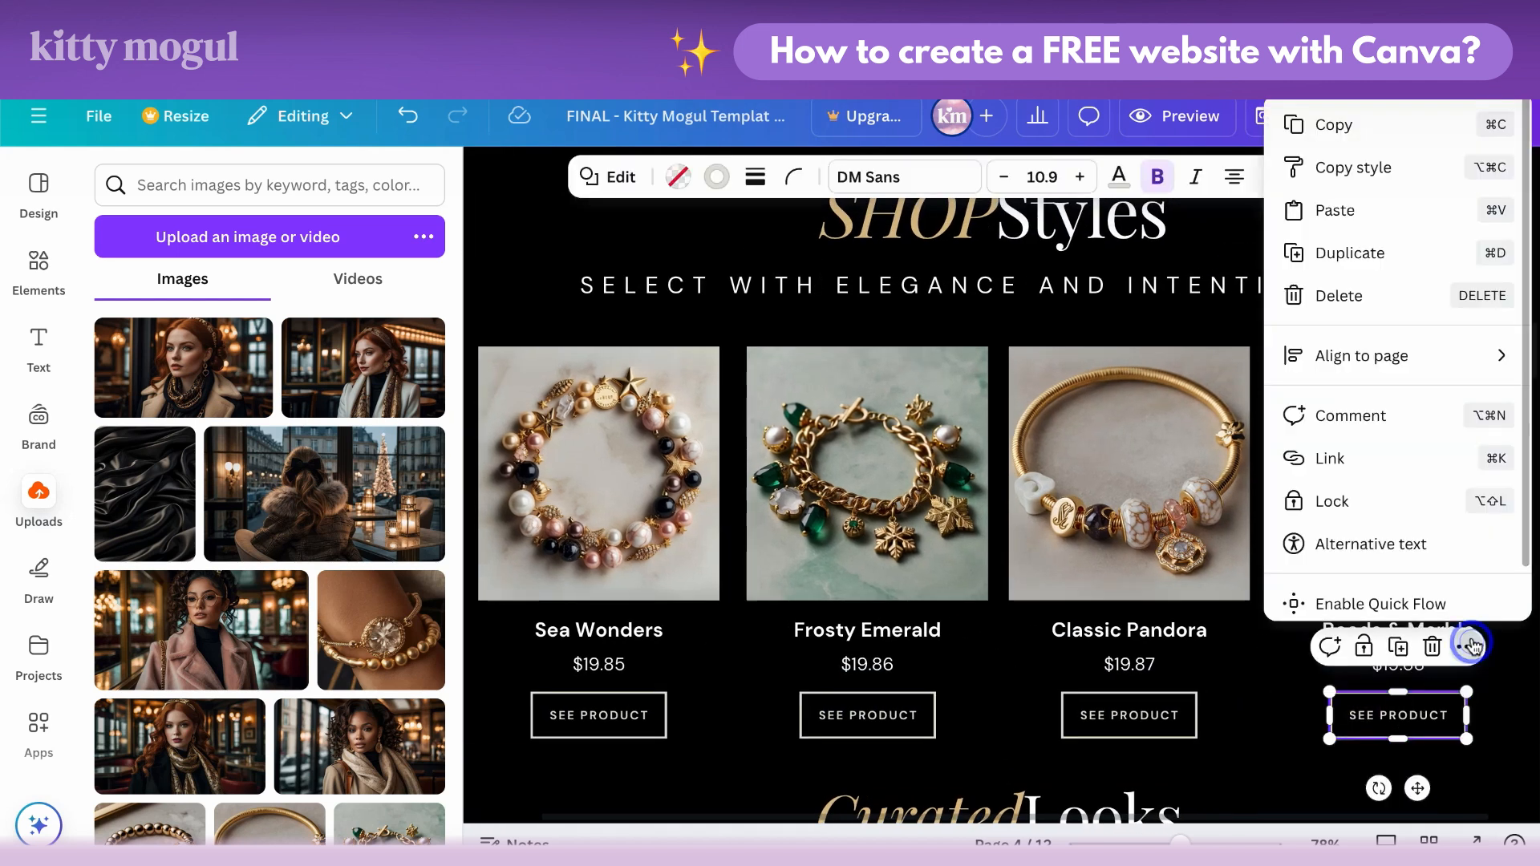
click(1341, 450)
scroll(1385, 540, down, 5)
click(1292, 626)
click(1462, 577)
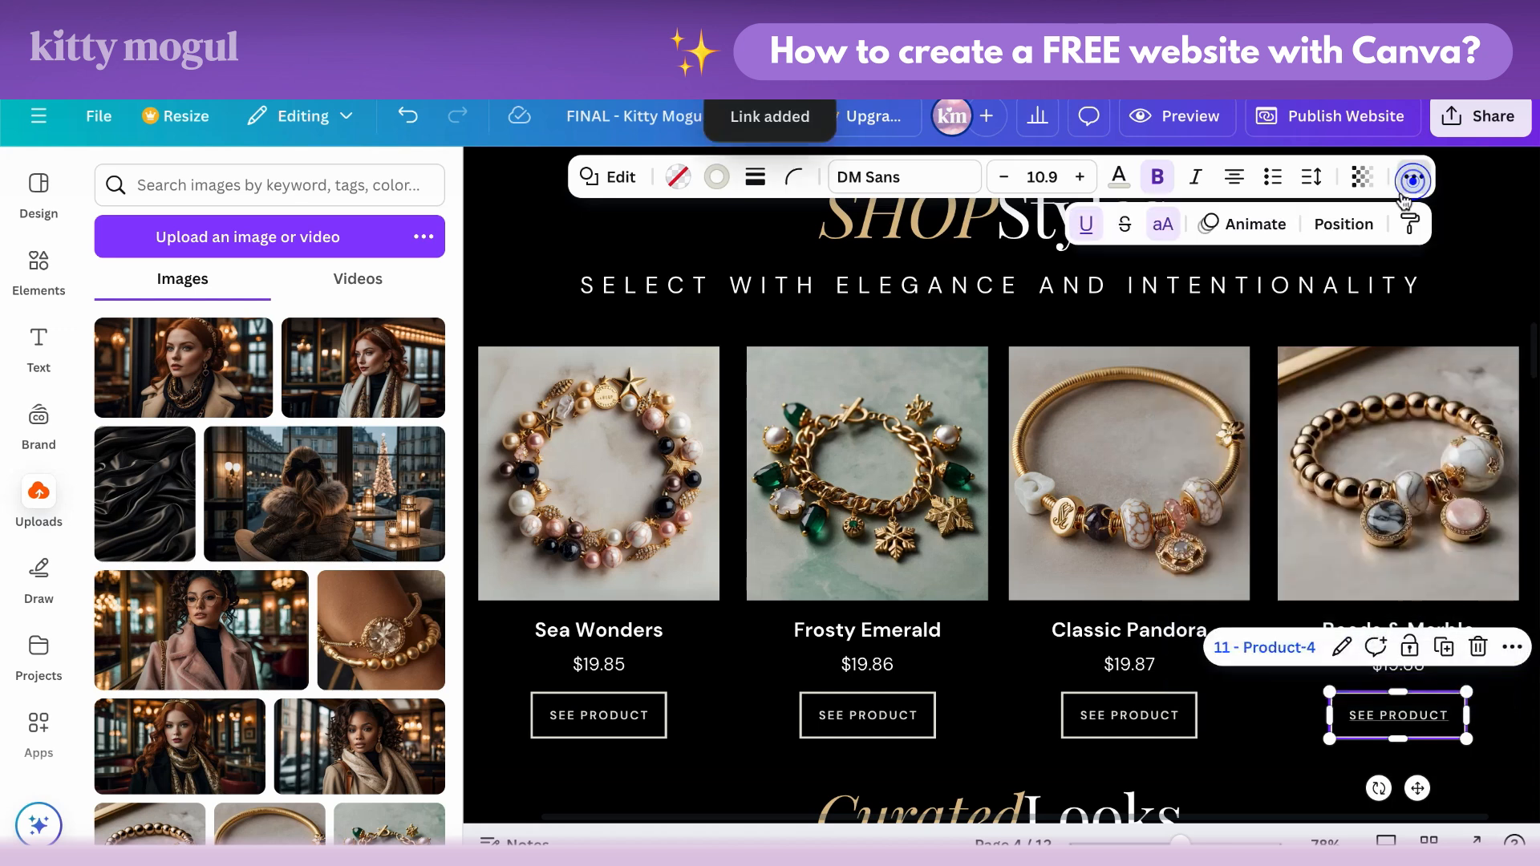
click(1283, 705)
Step: In the Curated Looks section, link the Graceful Allure SHOP NOW button to page 7 - Look-Products
scroll(1243, 517, down, 3)
scroll(1242, 517, down, 8)
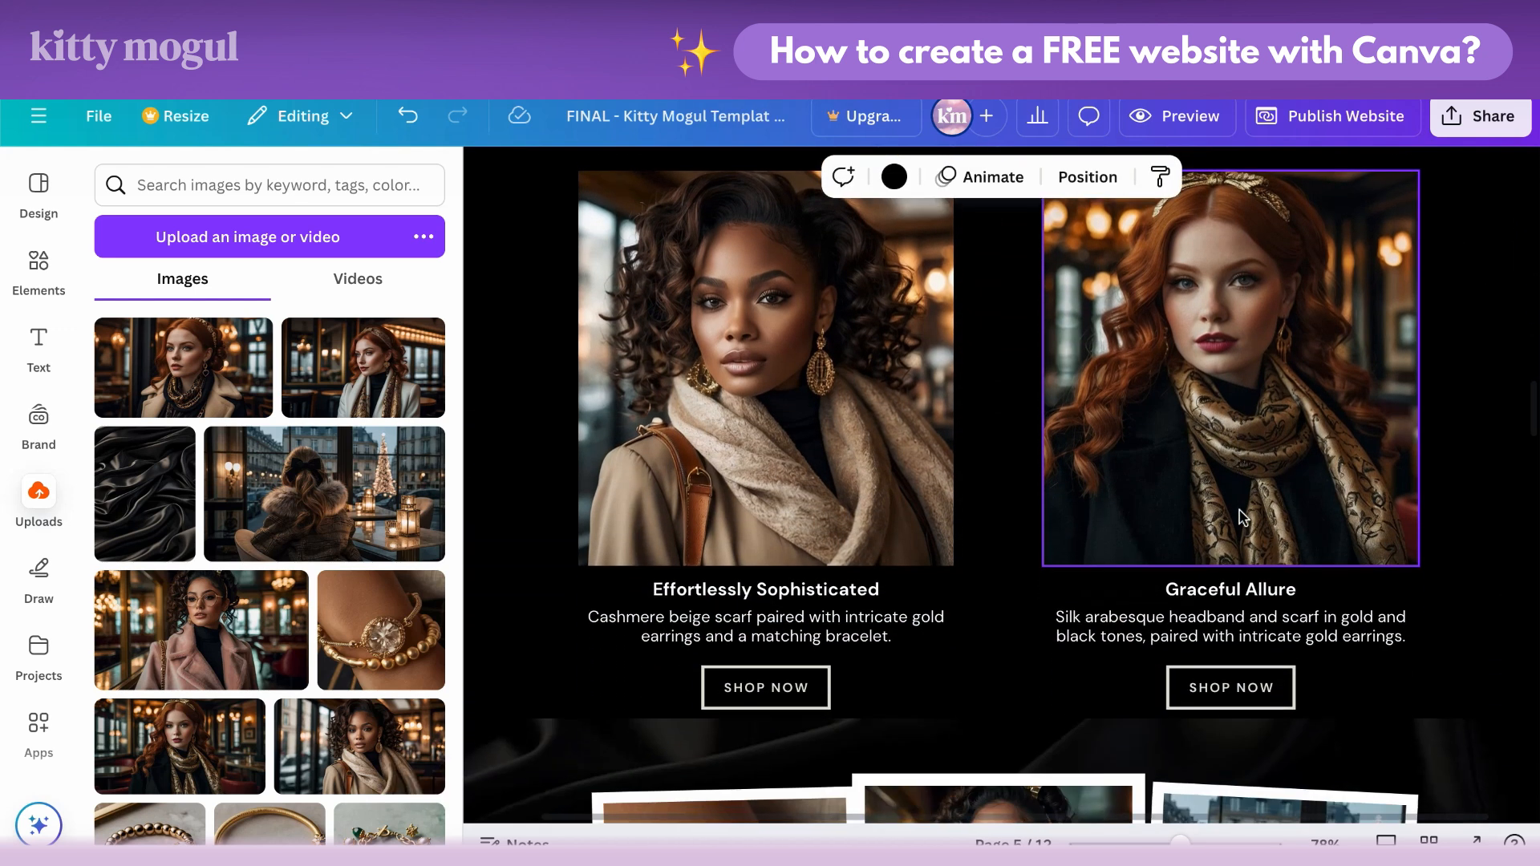
scroll(1242, 517, up, 2)
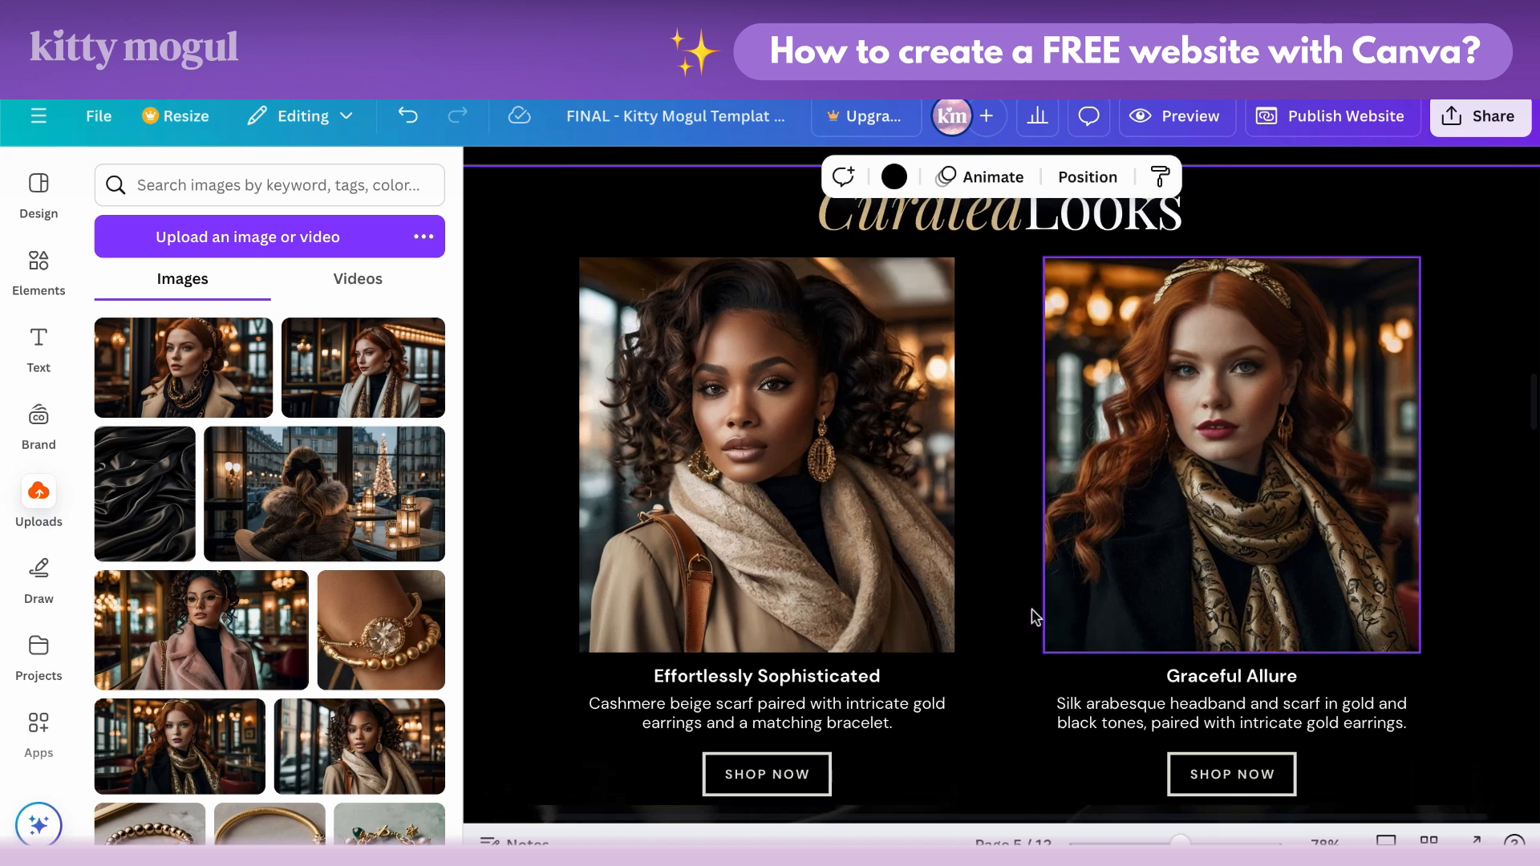
scroll(1032, 671, up, 1)
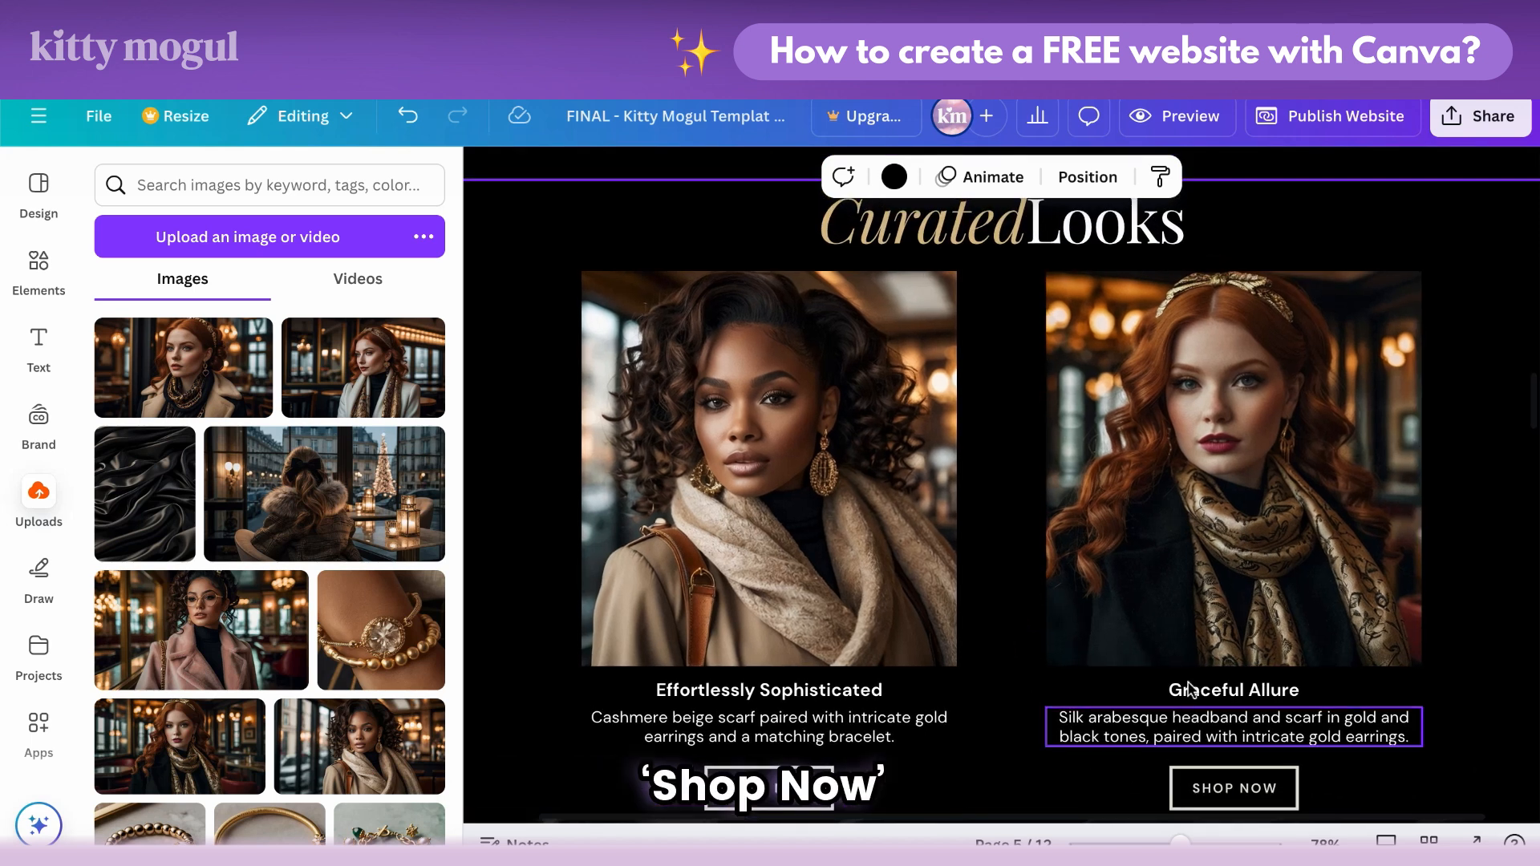
click(1228, 788)
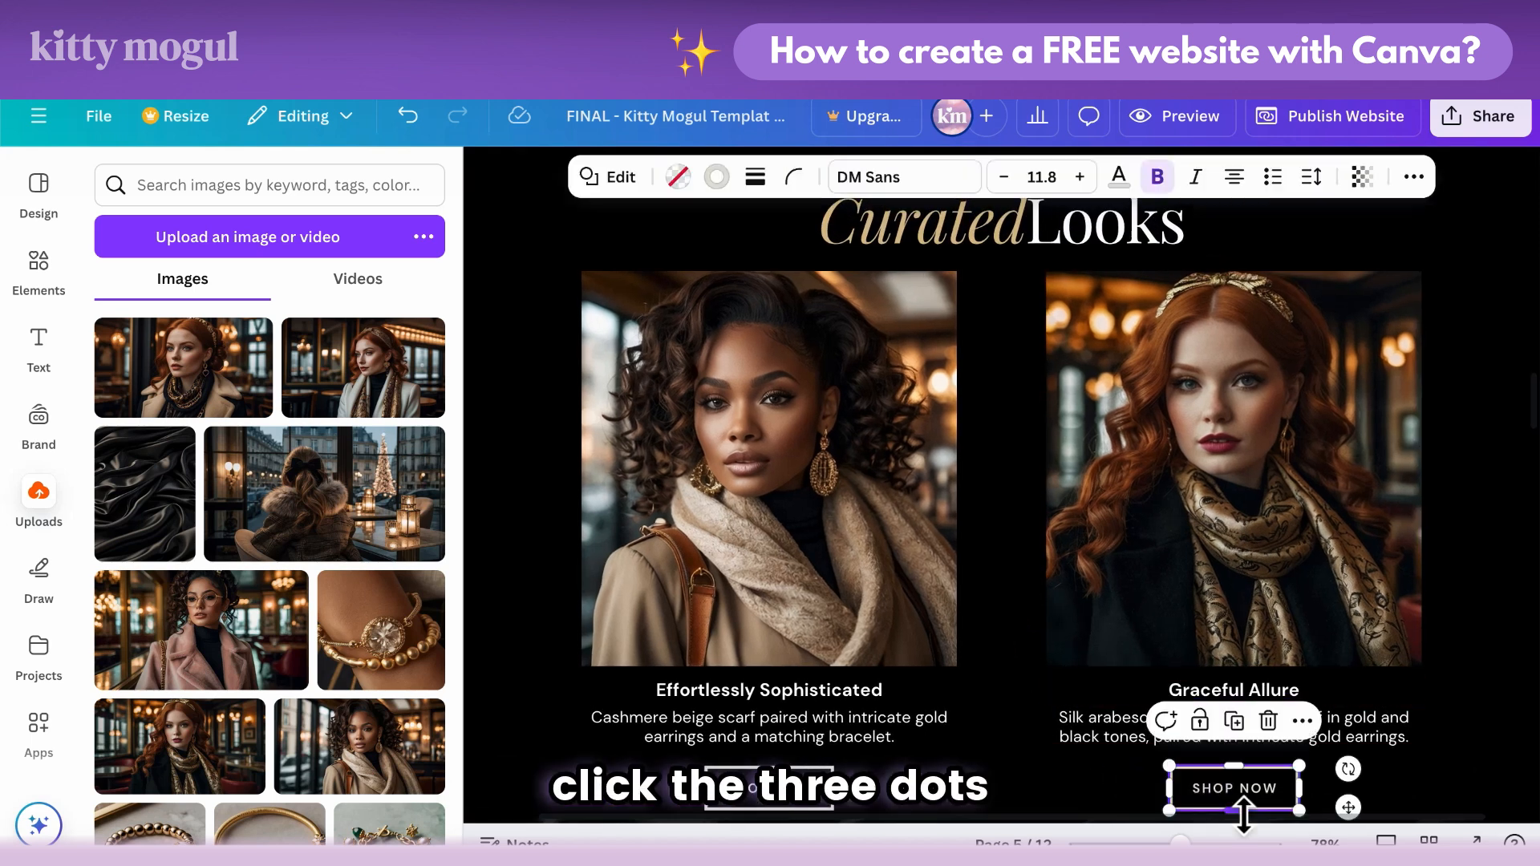
click(1302, 720)
click(1387, 475)
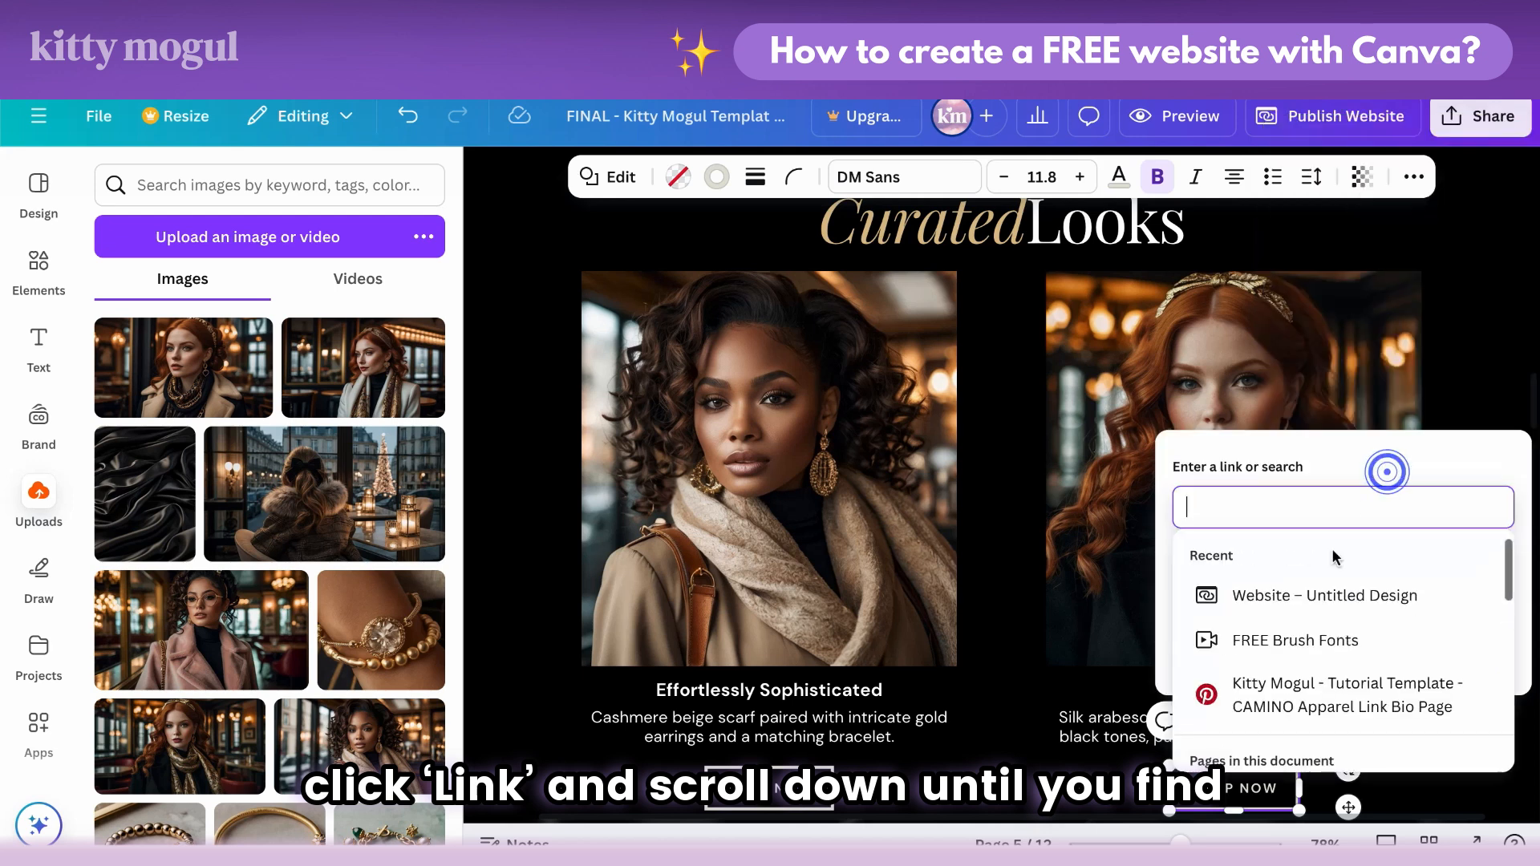
scroll(1330, 597, down, 5)
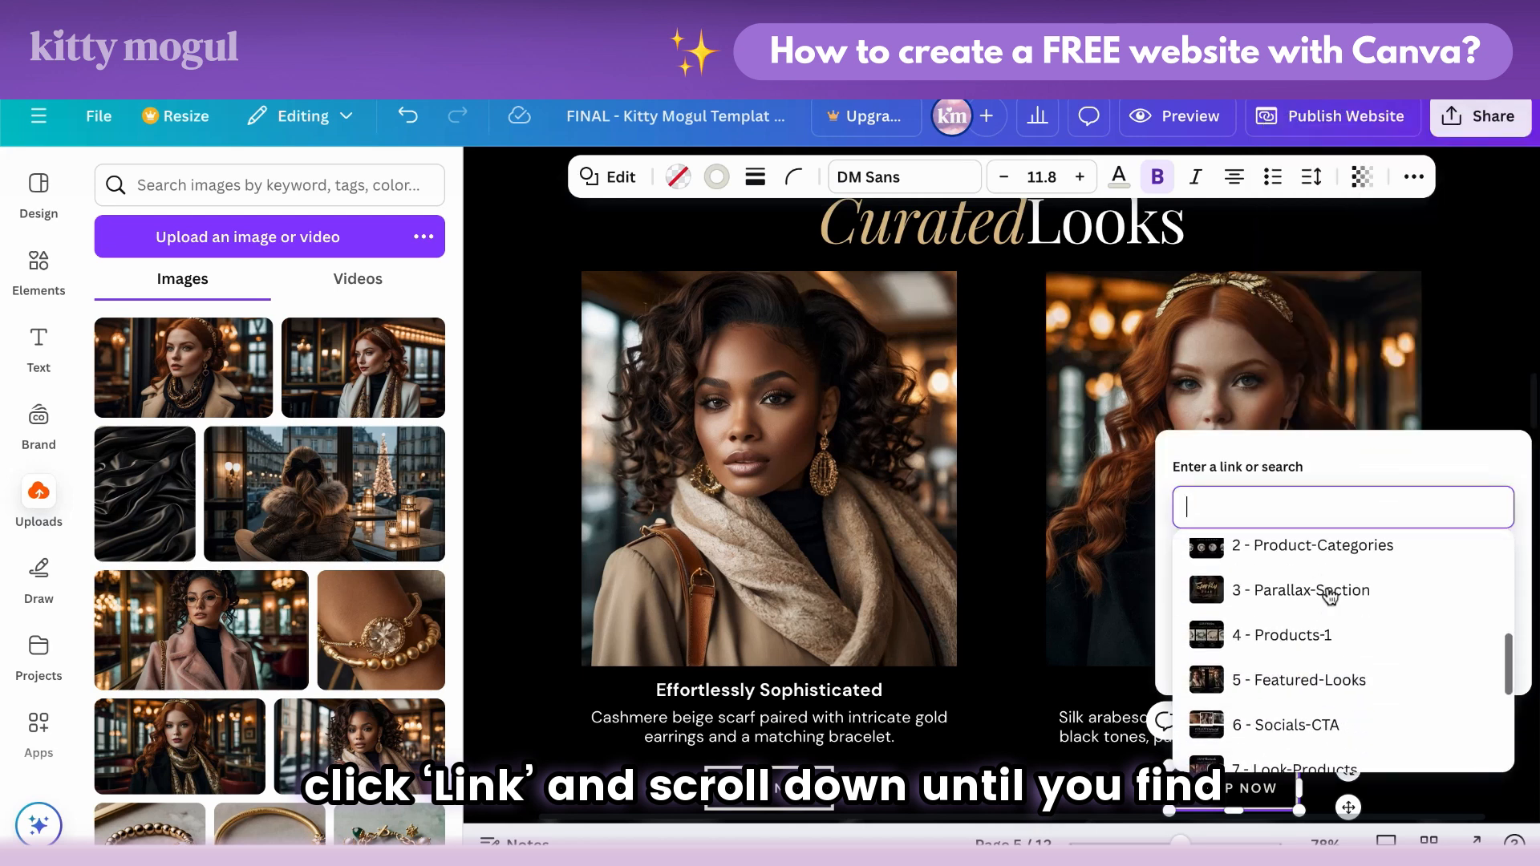
scroll(1330, 597, down, 4)
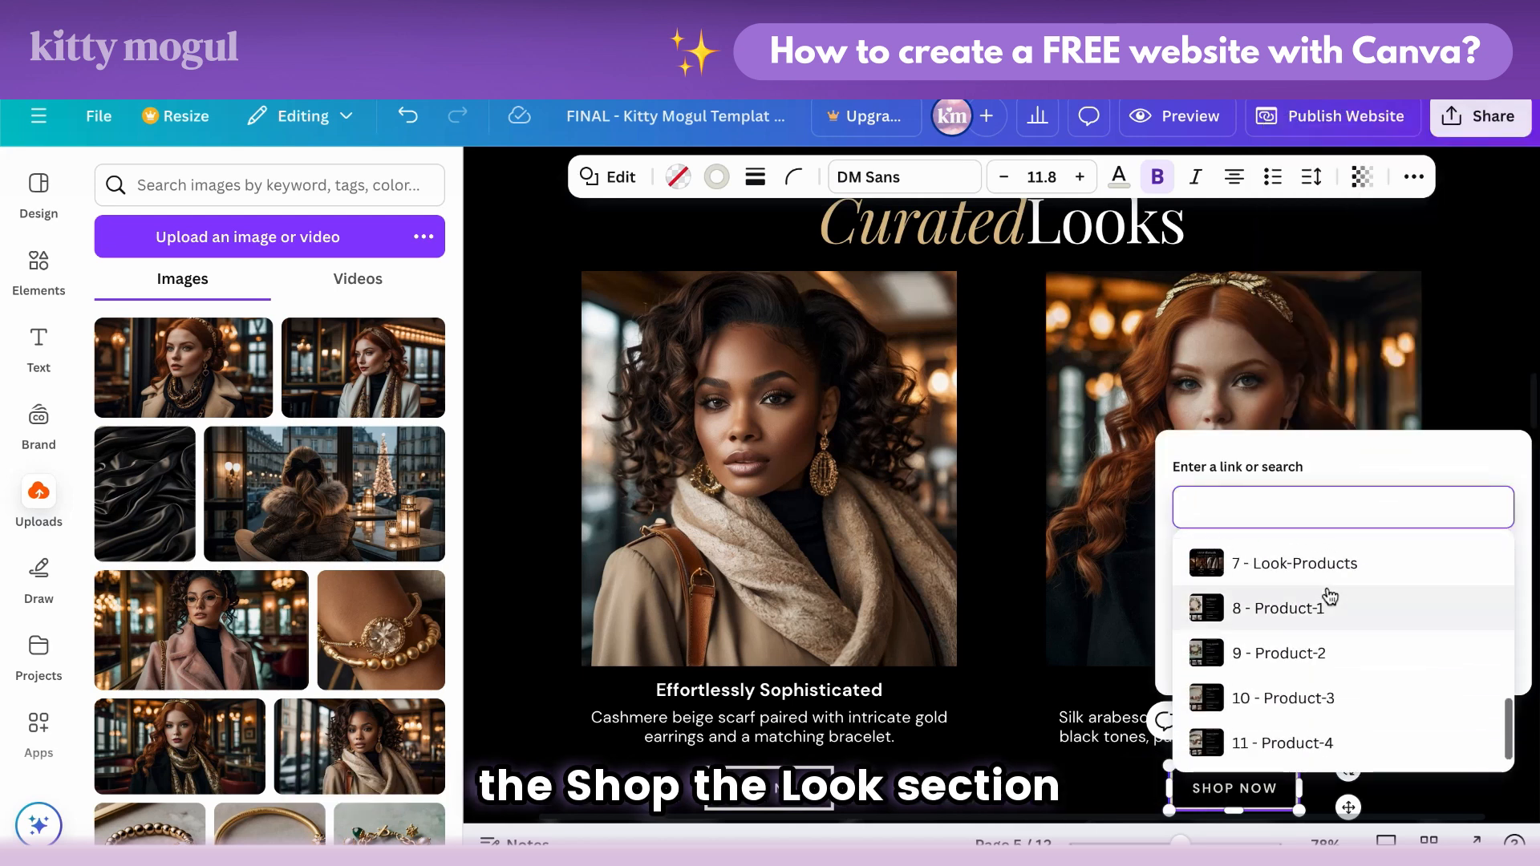
scroll(1322, 672, up, 2)
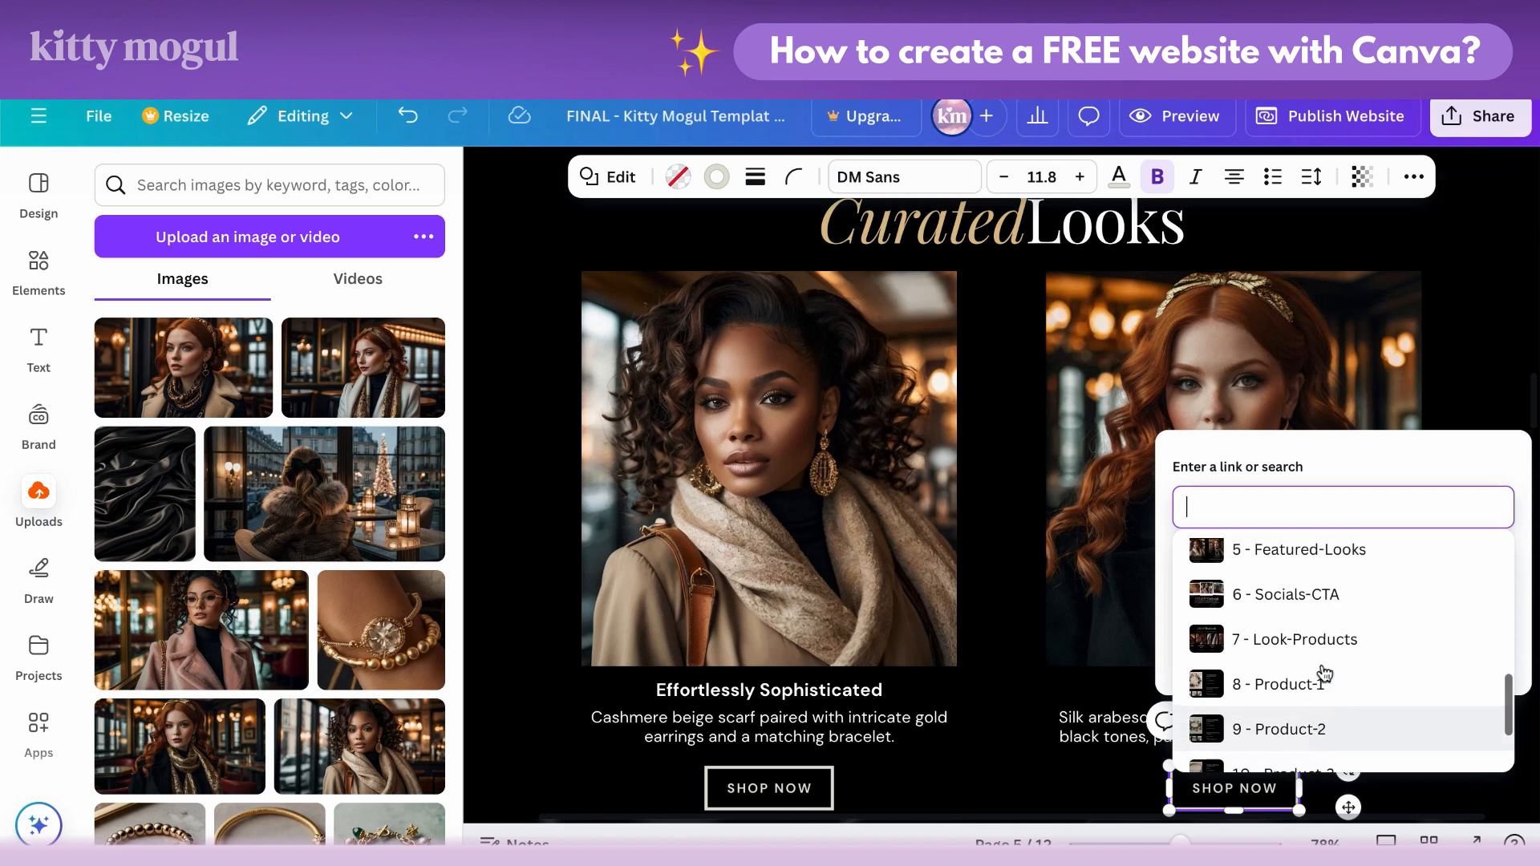
click(1307, 642)
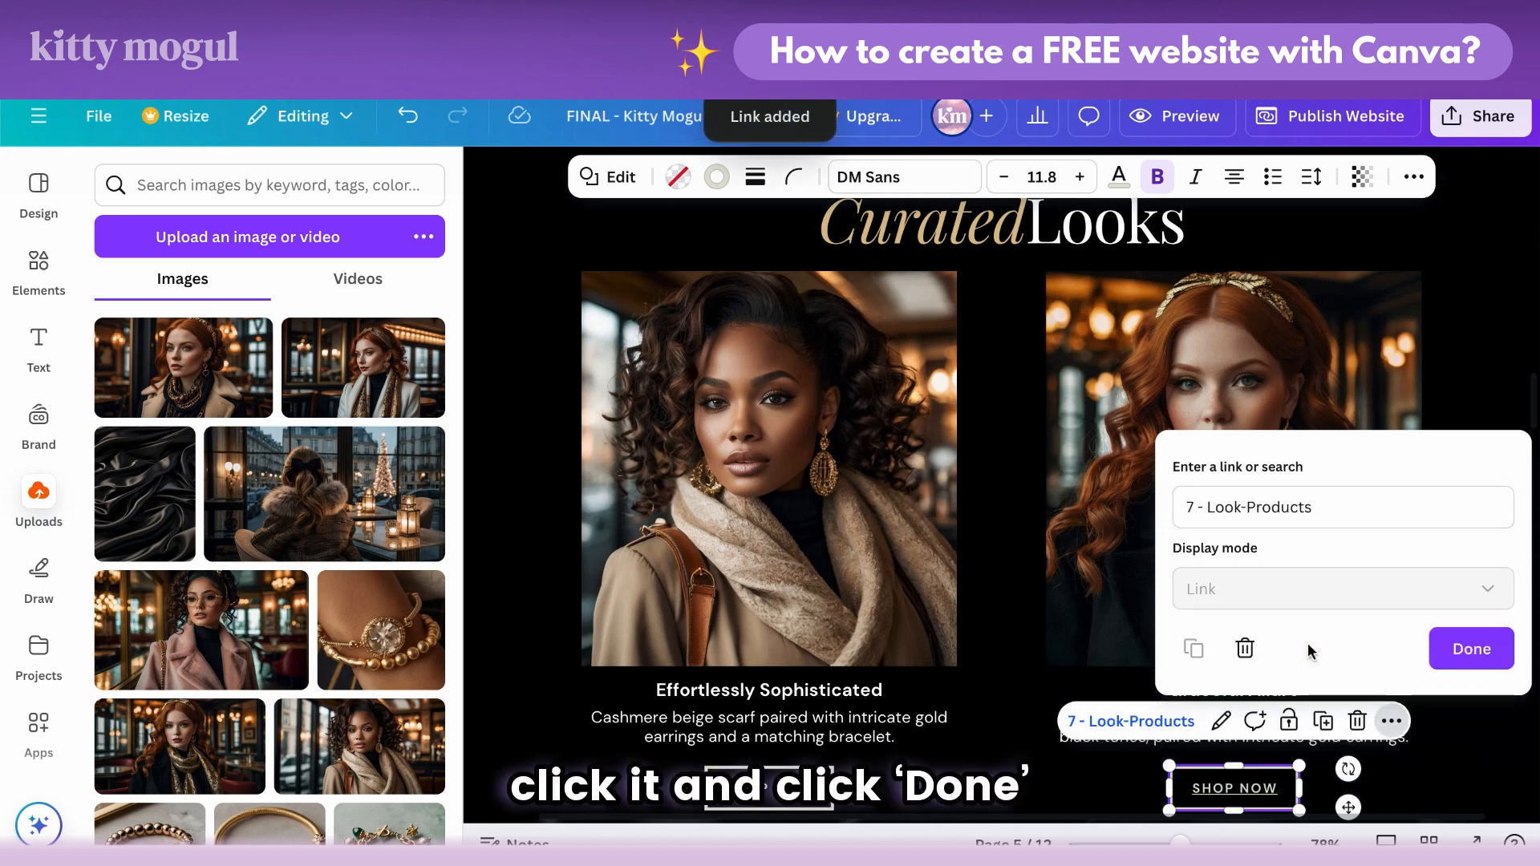
click(1460, 650)
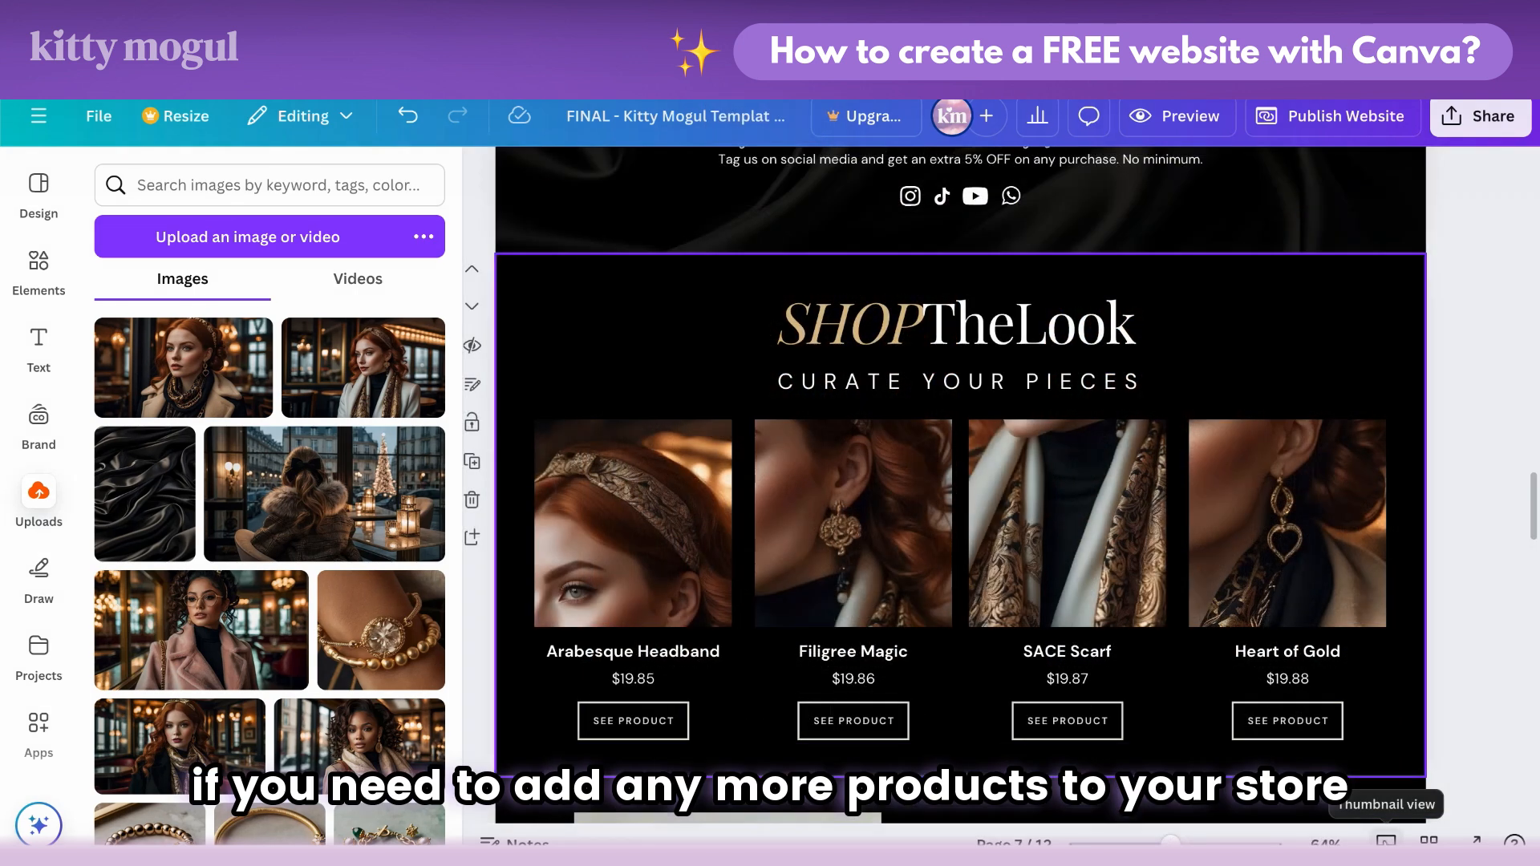
Step: Switch the editor from scroll view to thumbnail view and bring the product pages into view
click(1386, 841)
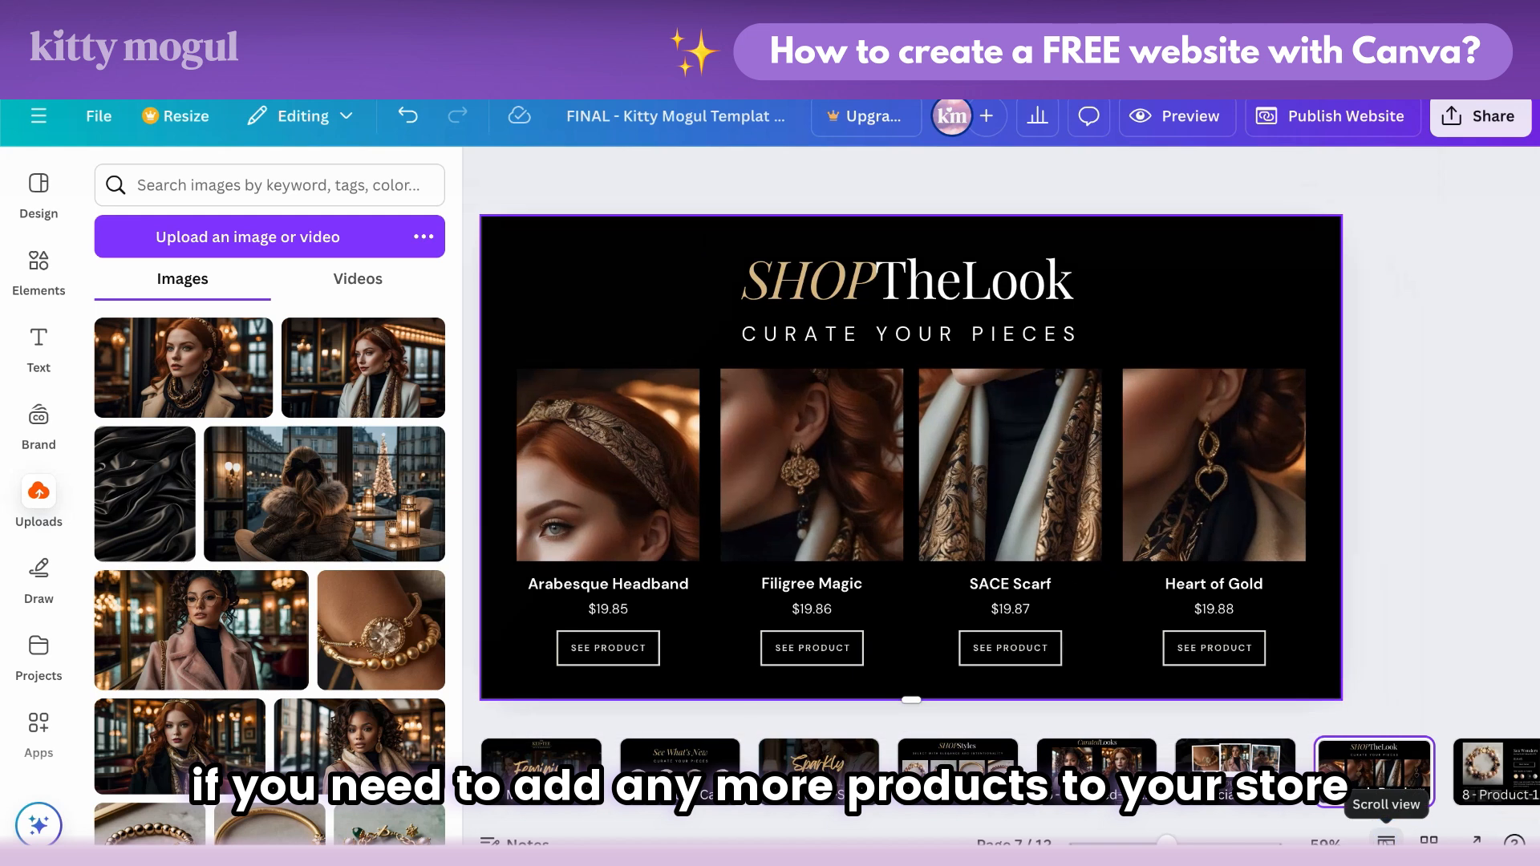
scroll(1096, 771, right, 4)
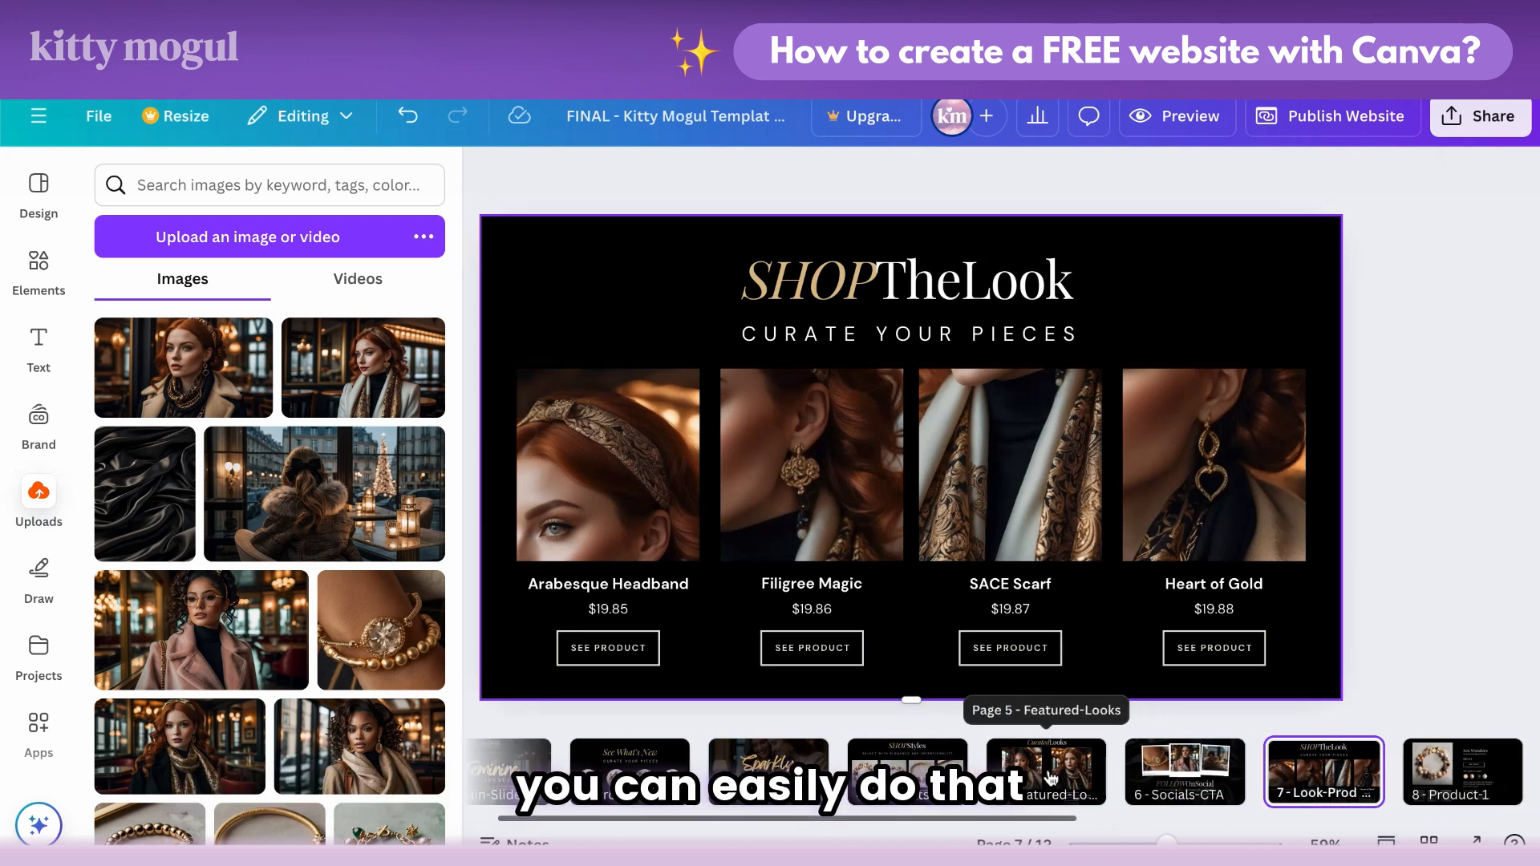
scroll(1027, 770, right, 5)
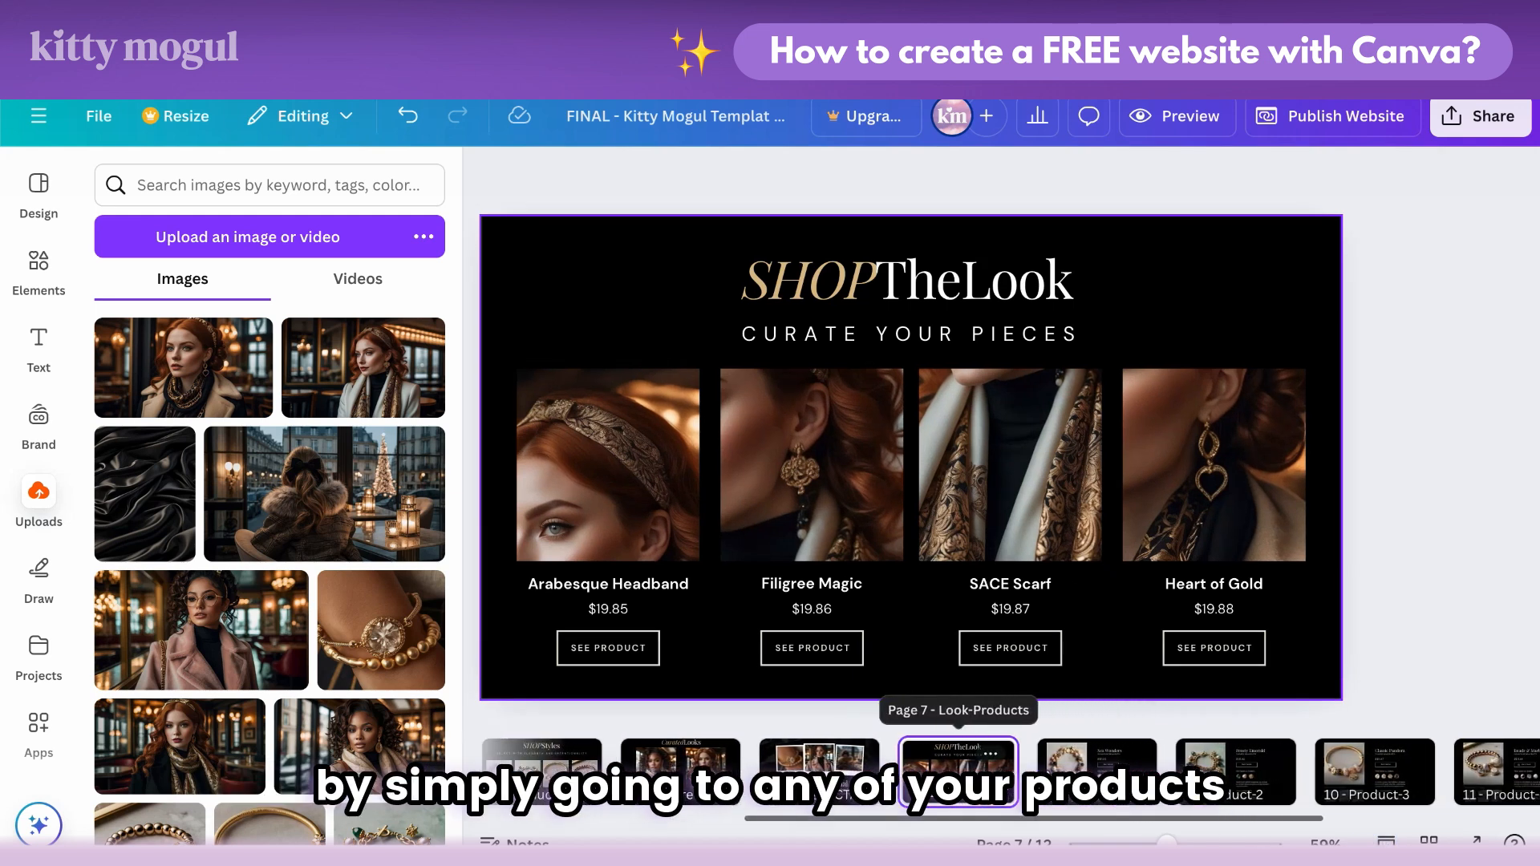
Step: Copy page 8 - Product-1, paste it after page 11 - Product-4, and undo the paste
click(1019, 772)
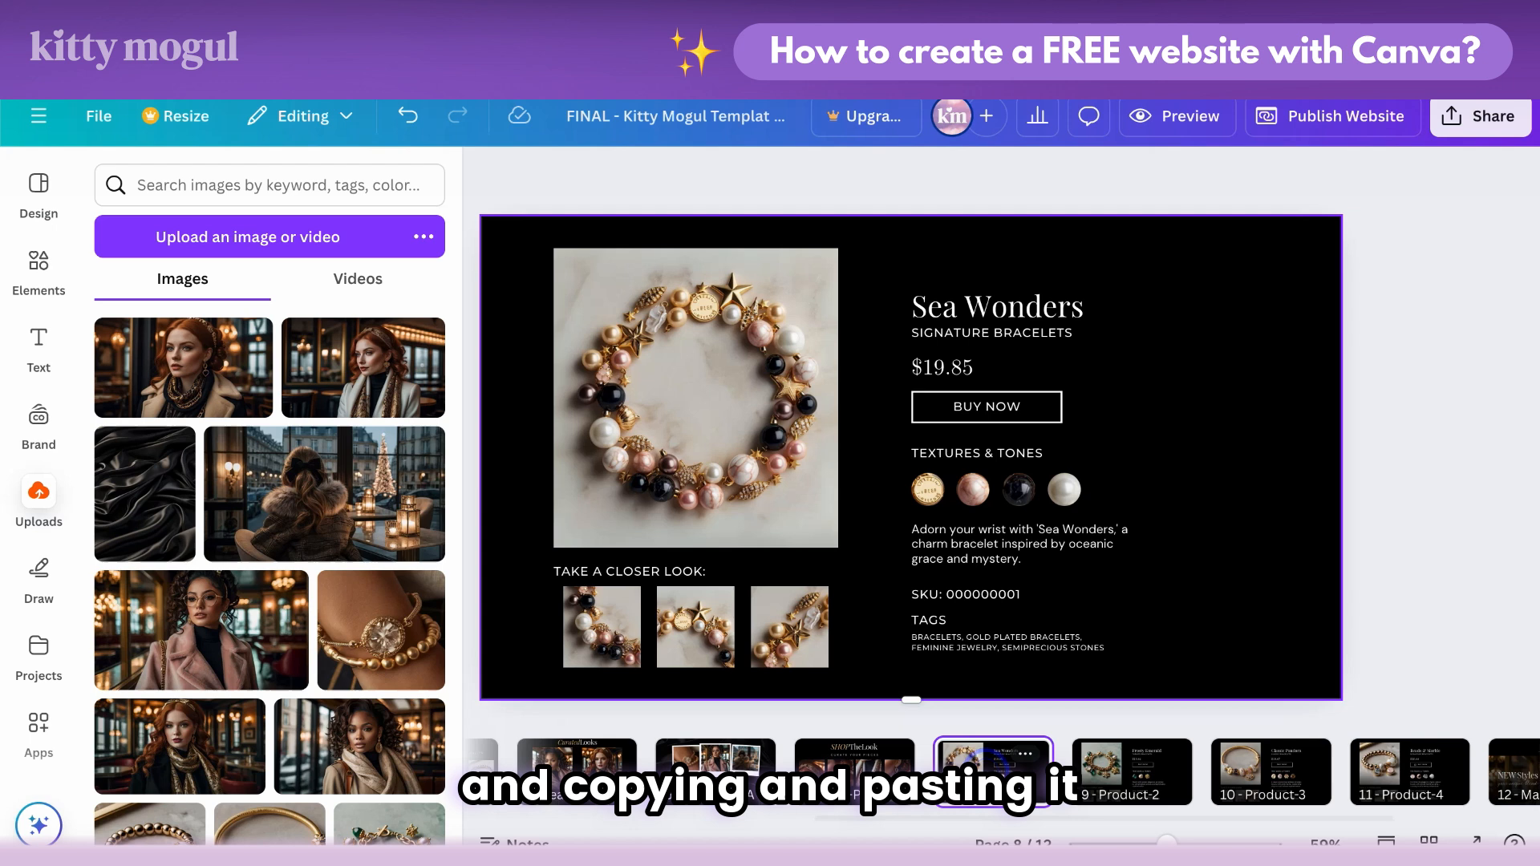
right_click(992, 770)
click(1059, 263)
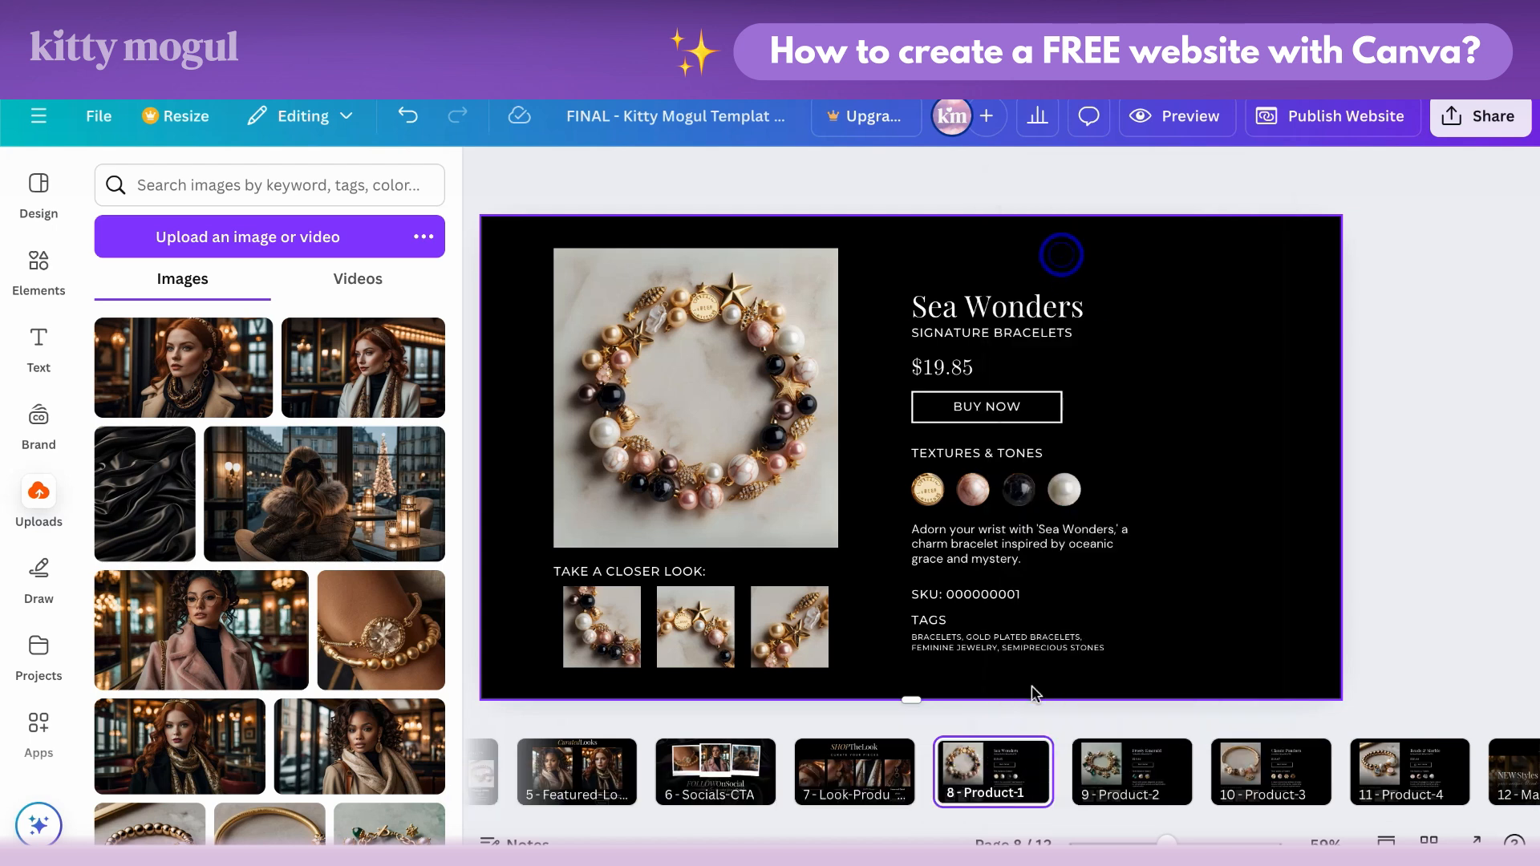
scroll(1027, 770, left, 4)
mouse_move(1004, 792)
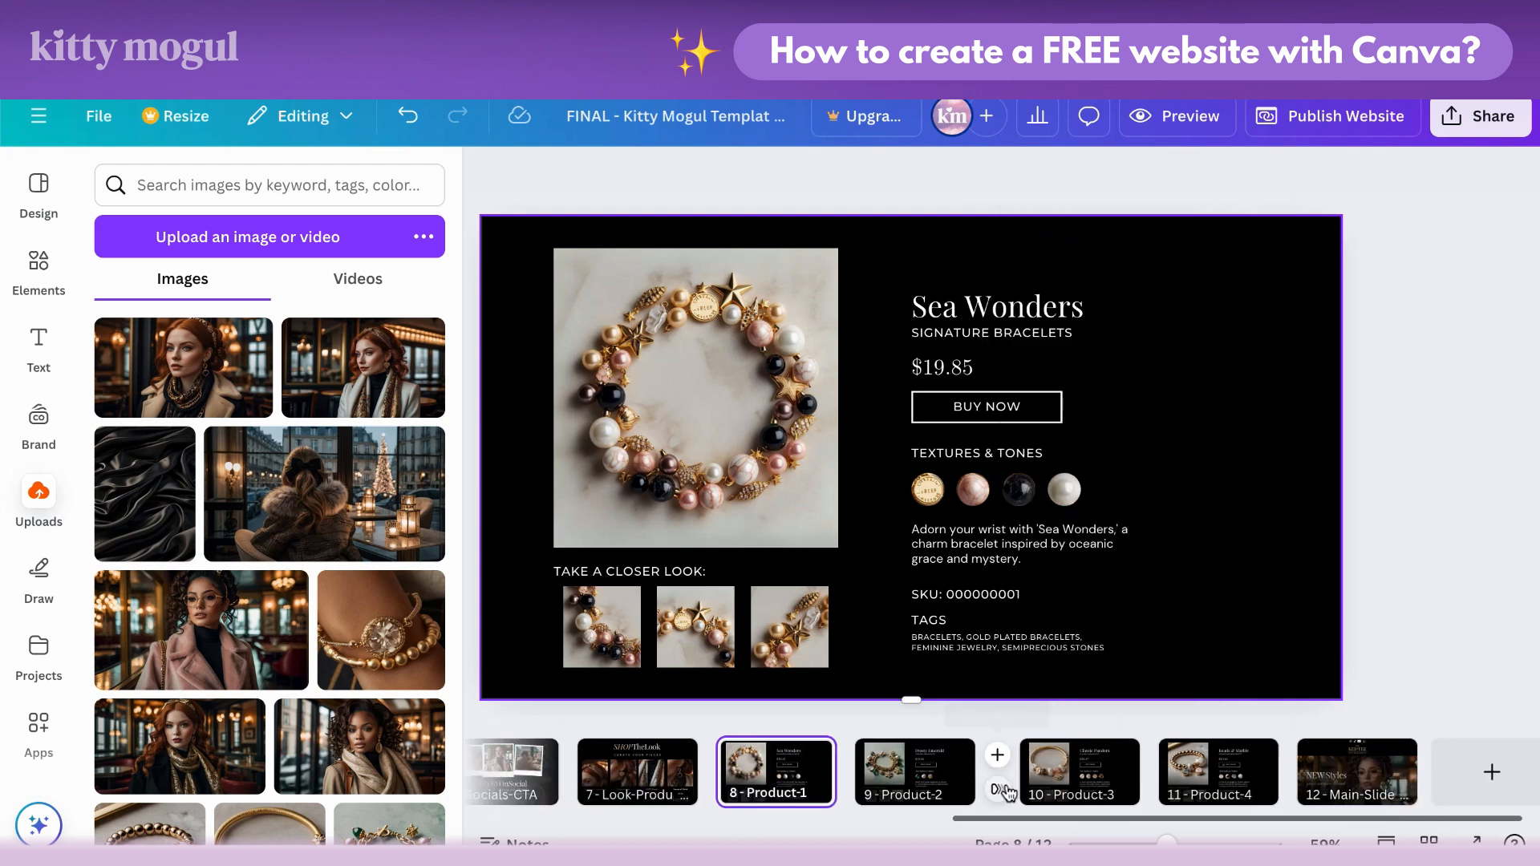
click(1204, 778)
right_click(1206, 776)
click(1320, 307)
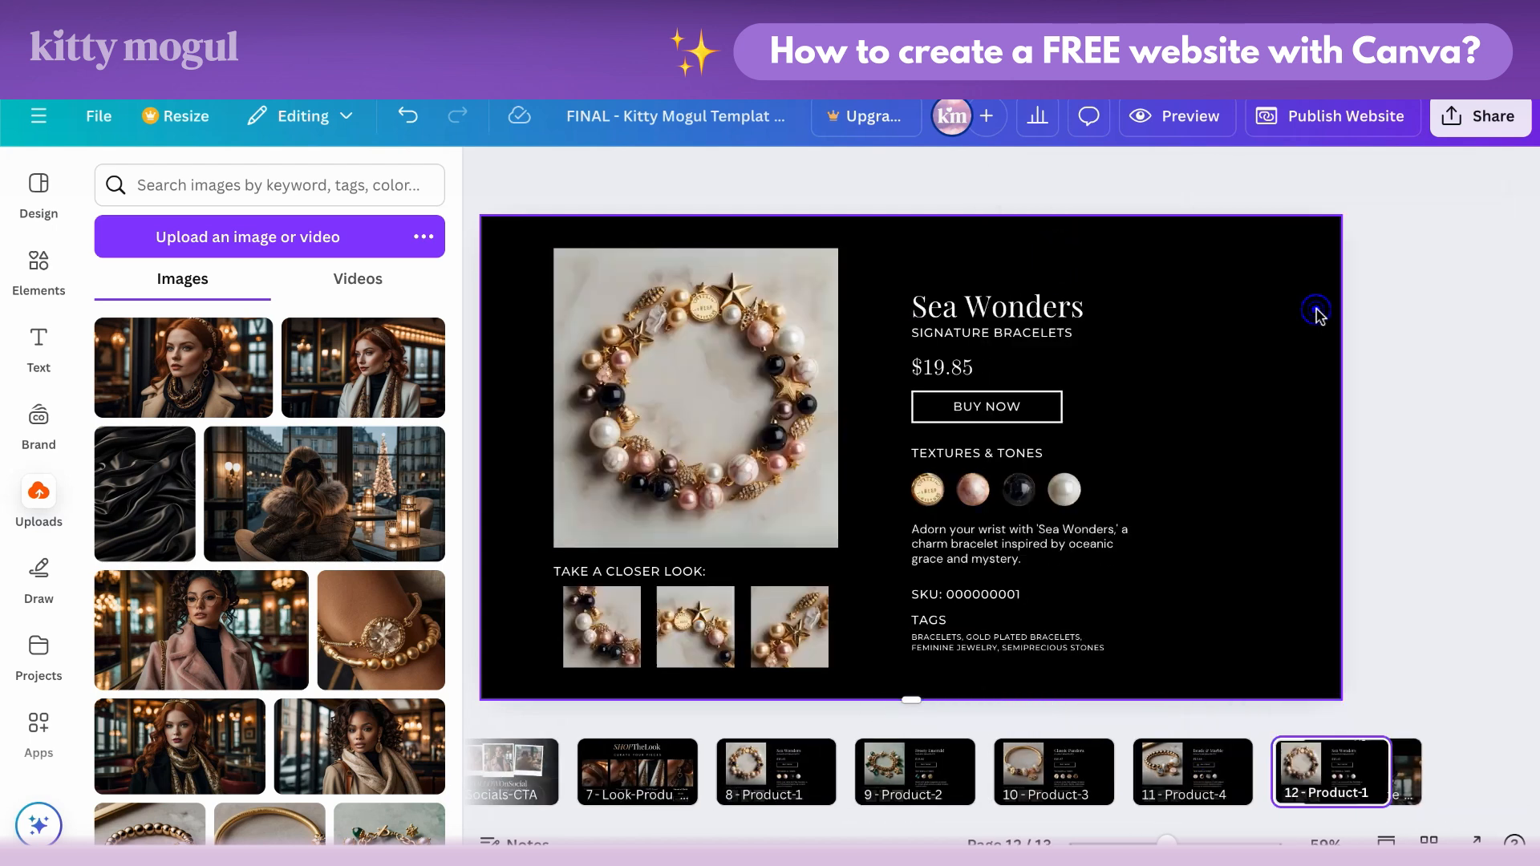
key(super+z)
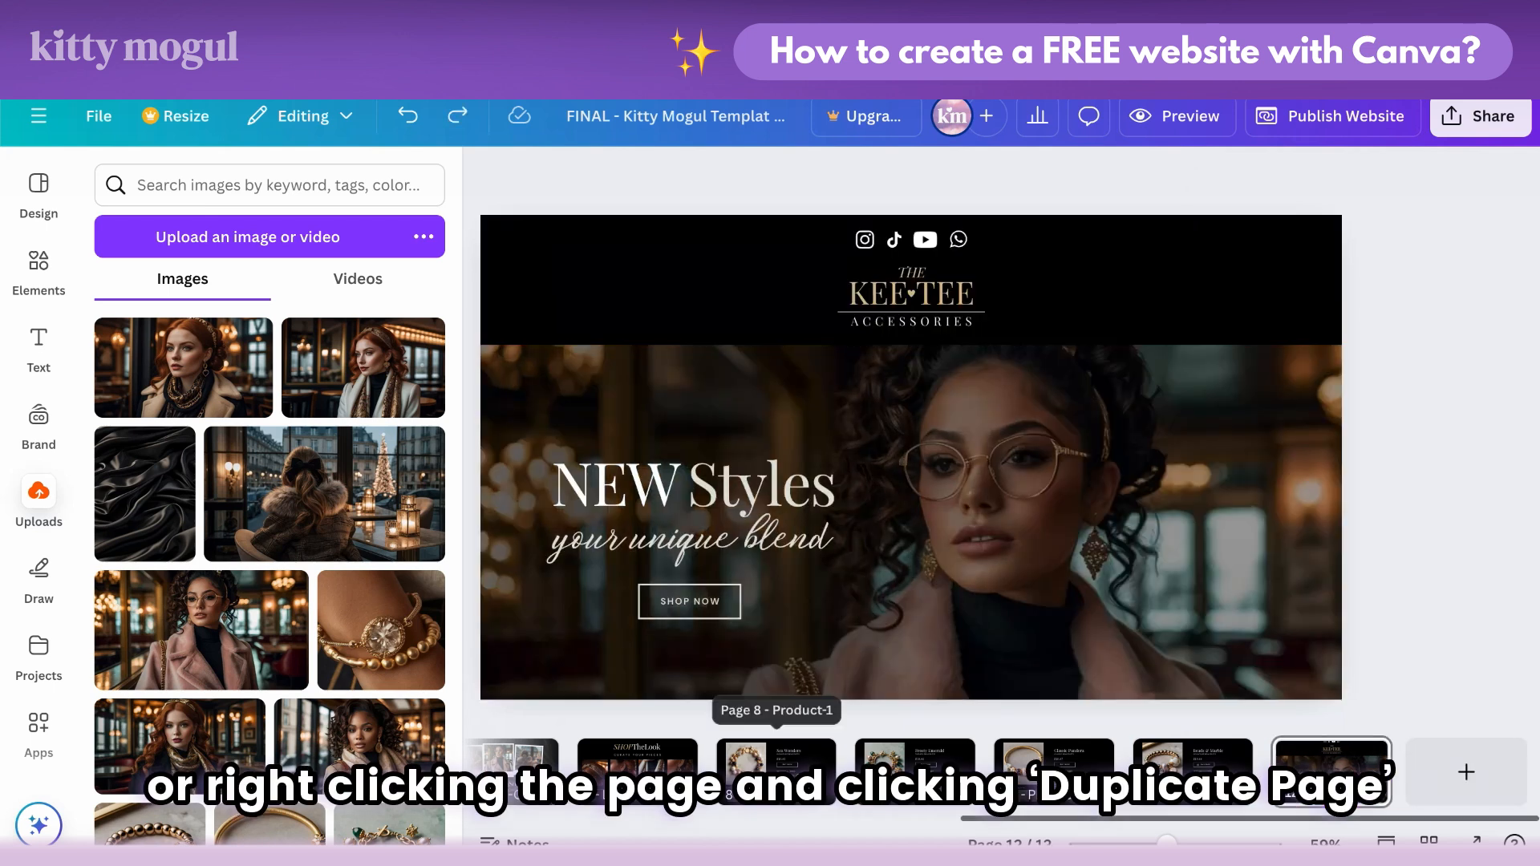
Step: Duplicate page 8 - Product-1 and move the copy between the Product-4 page and the final Main-Slide page
click(775, 772)
right_click(775, 772)
click(874, 397)
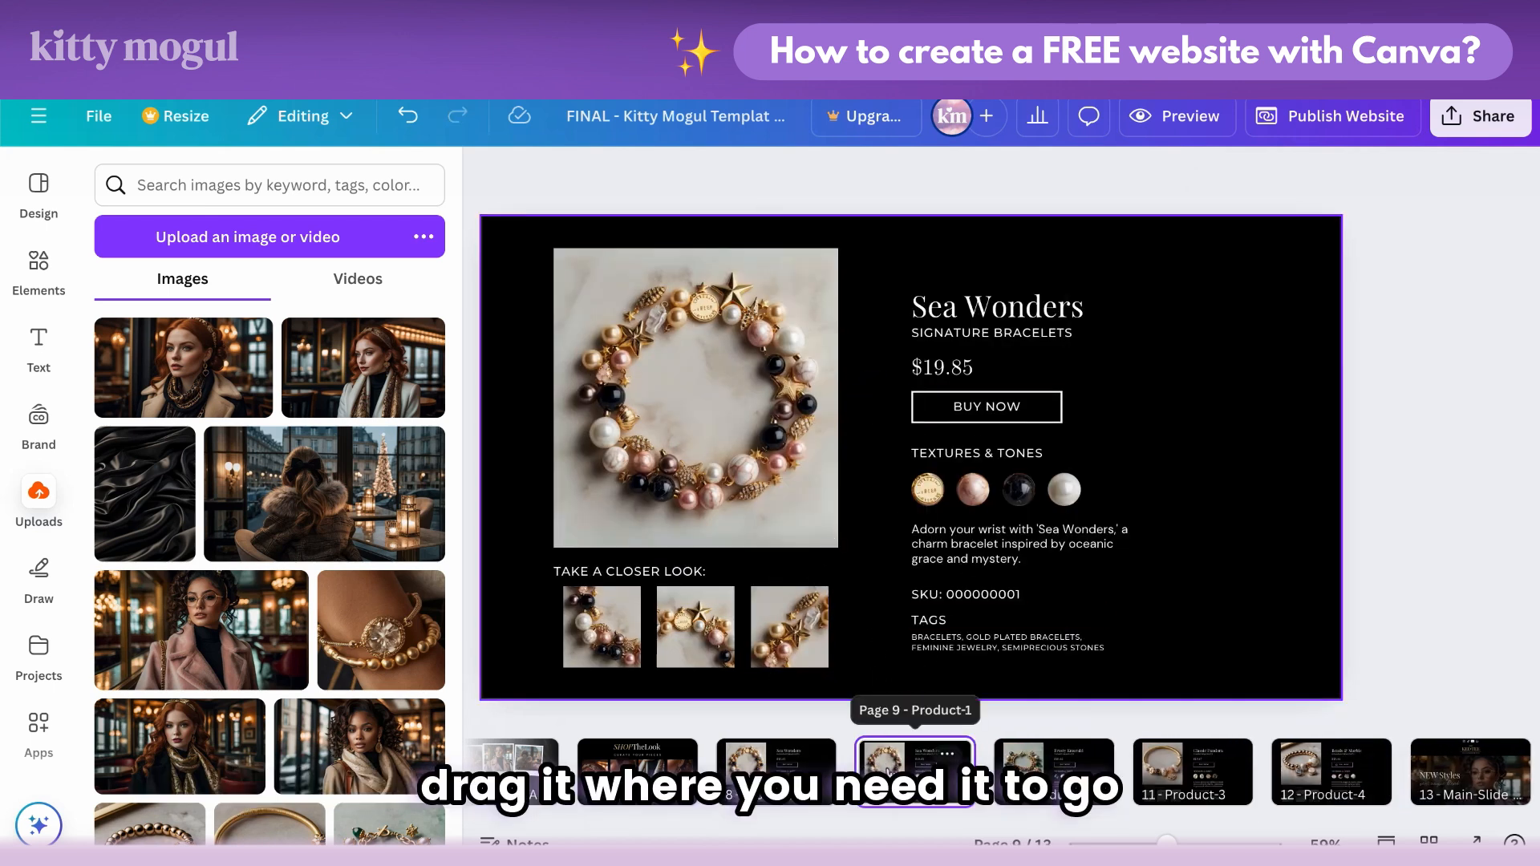
drag(886, 764, 1358, 783)
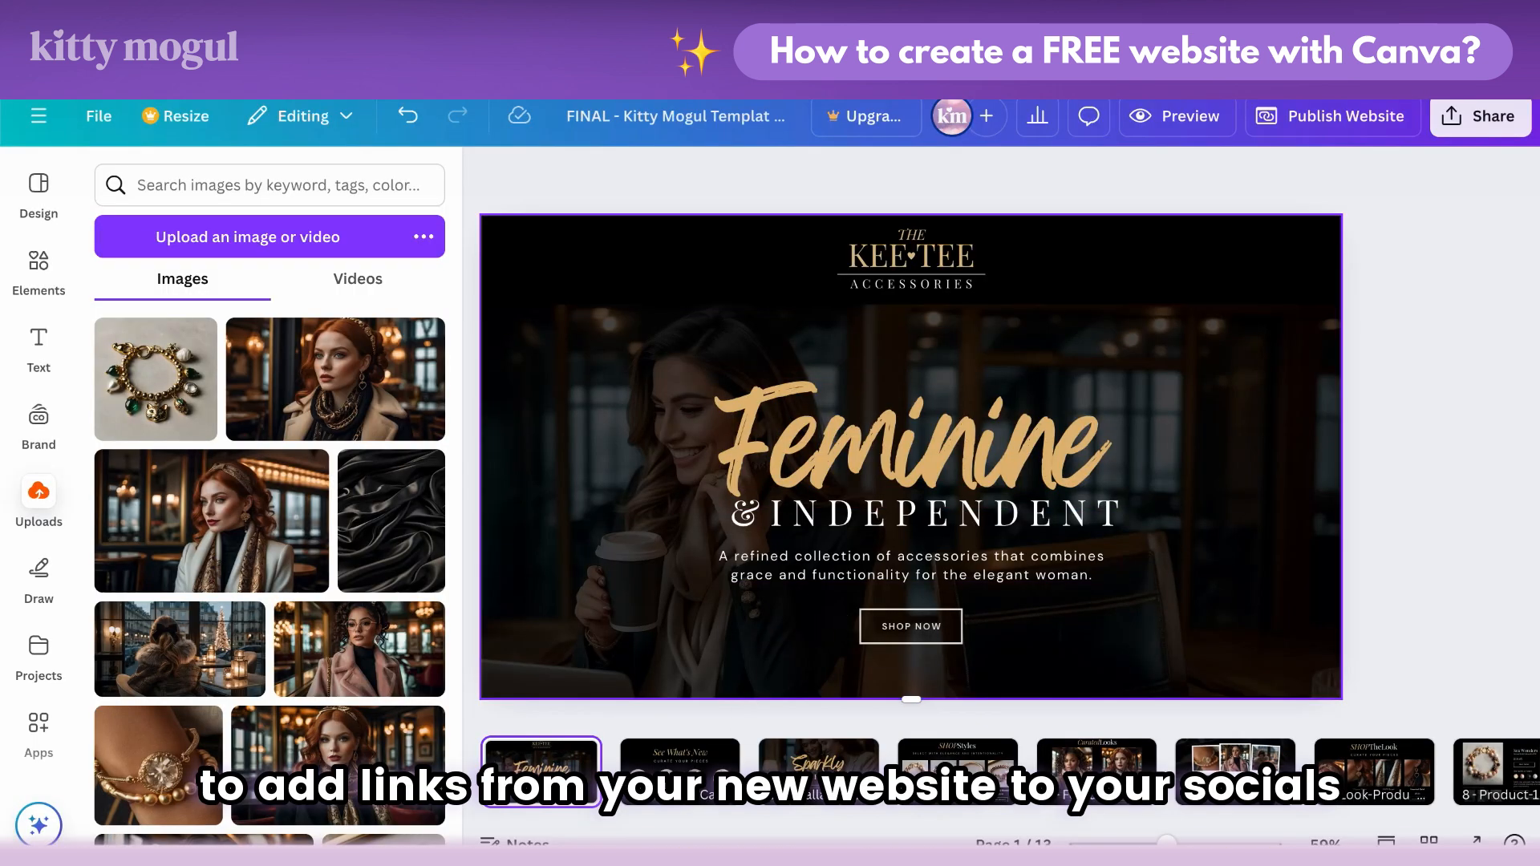
scroll(718, 766, right, 5)
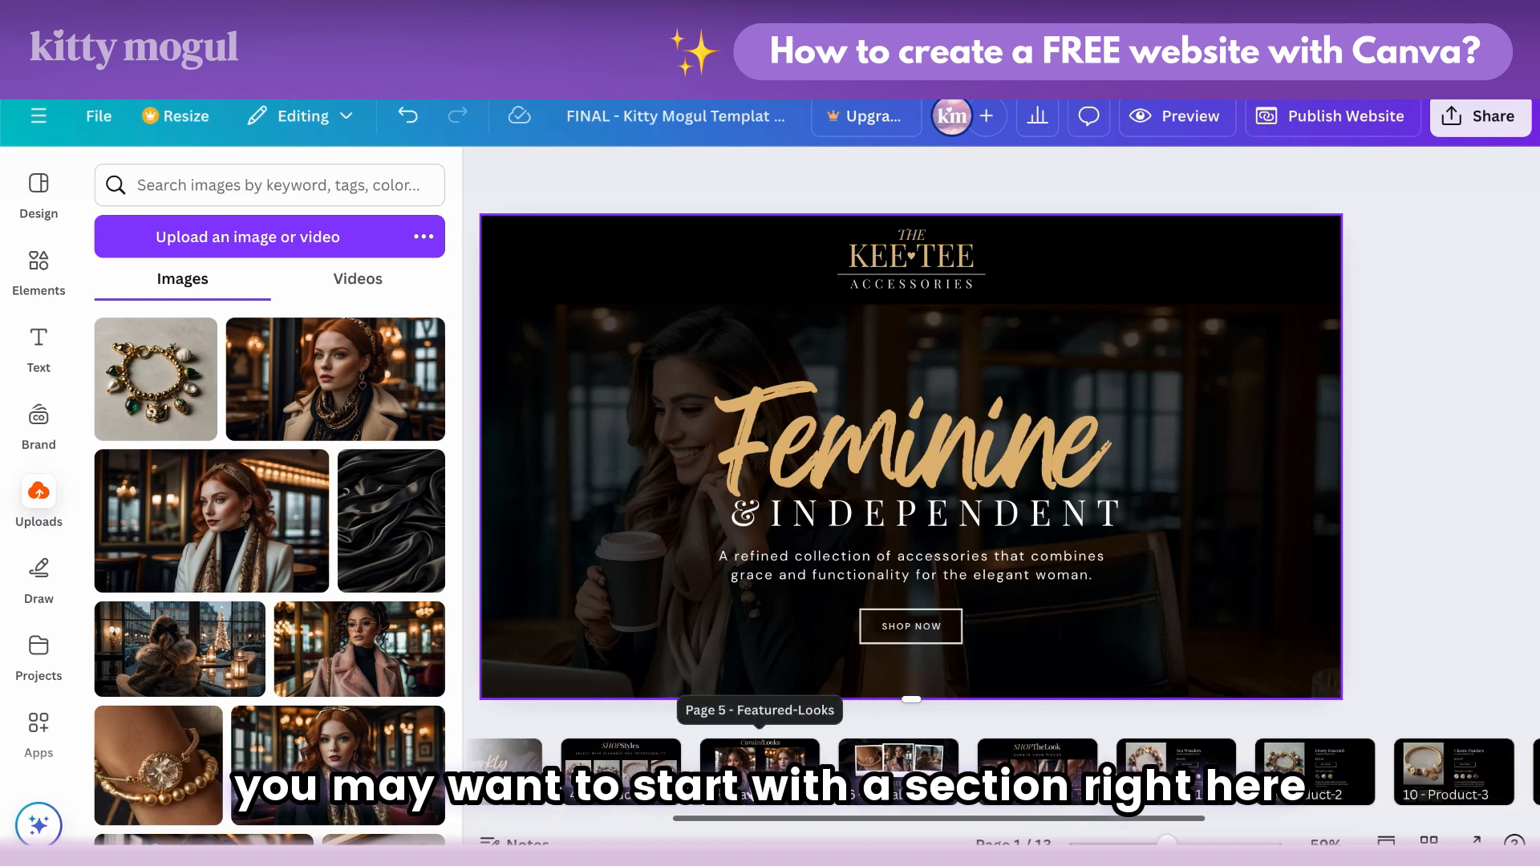
click(857, 769)
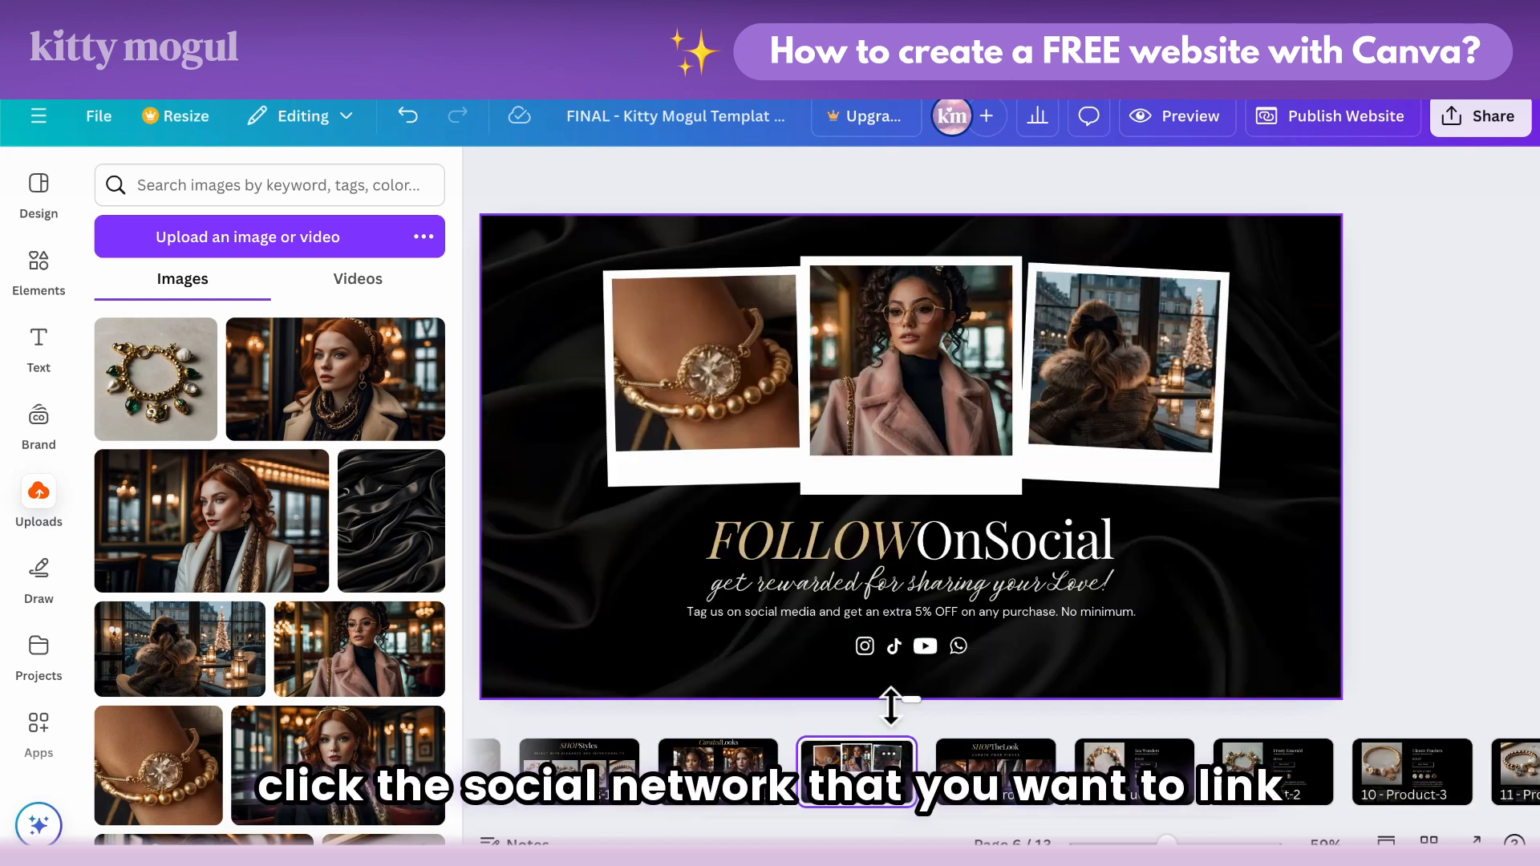
click(865, 647)
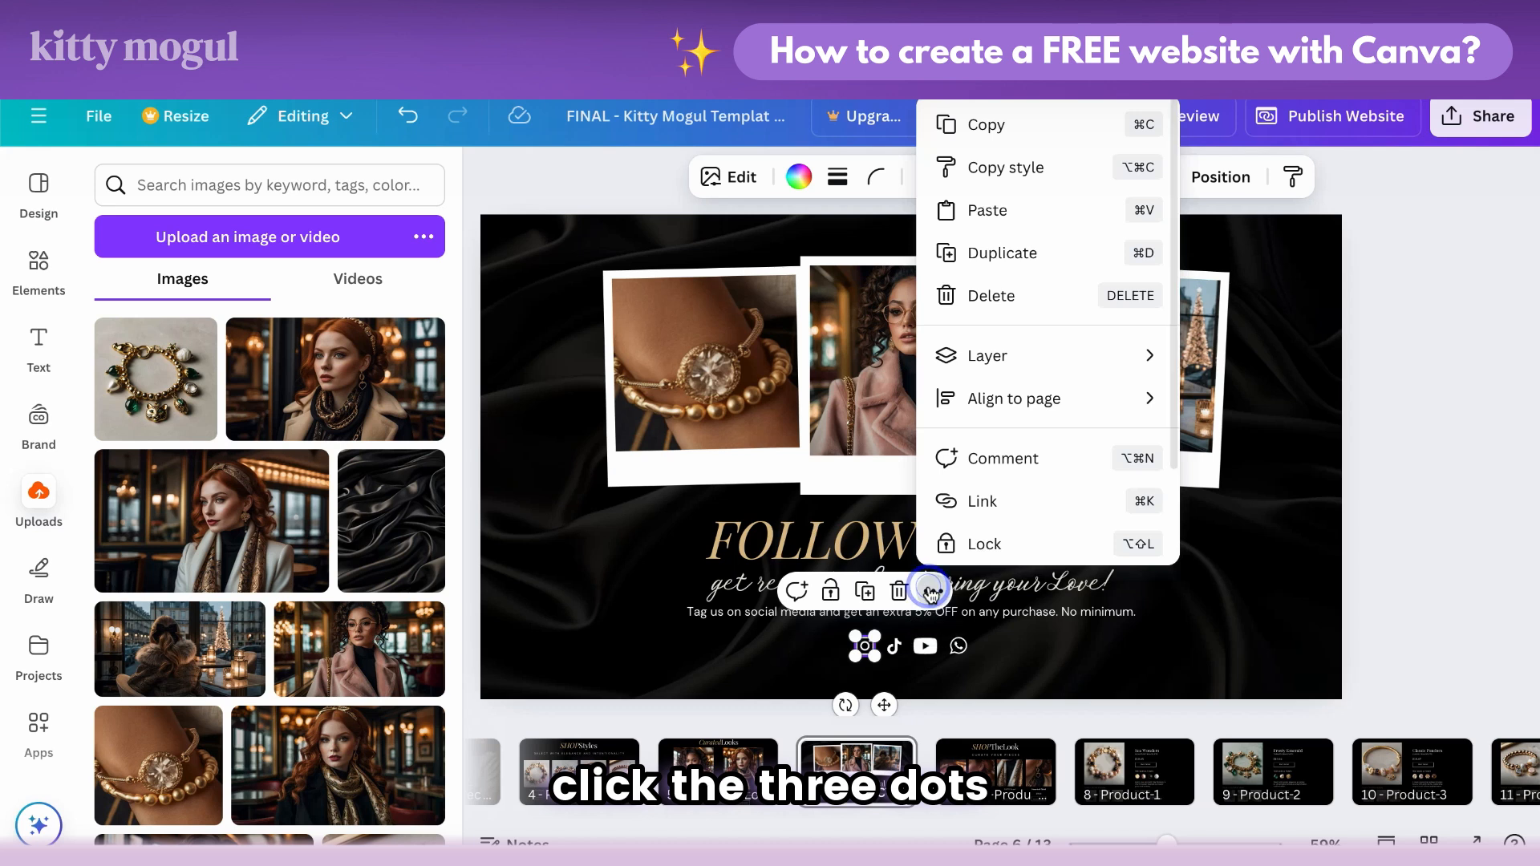
click(983, 501)
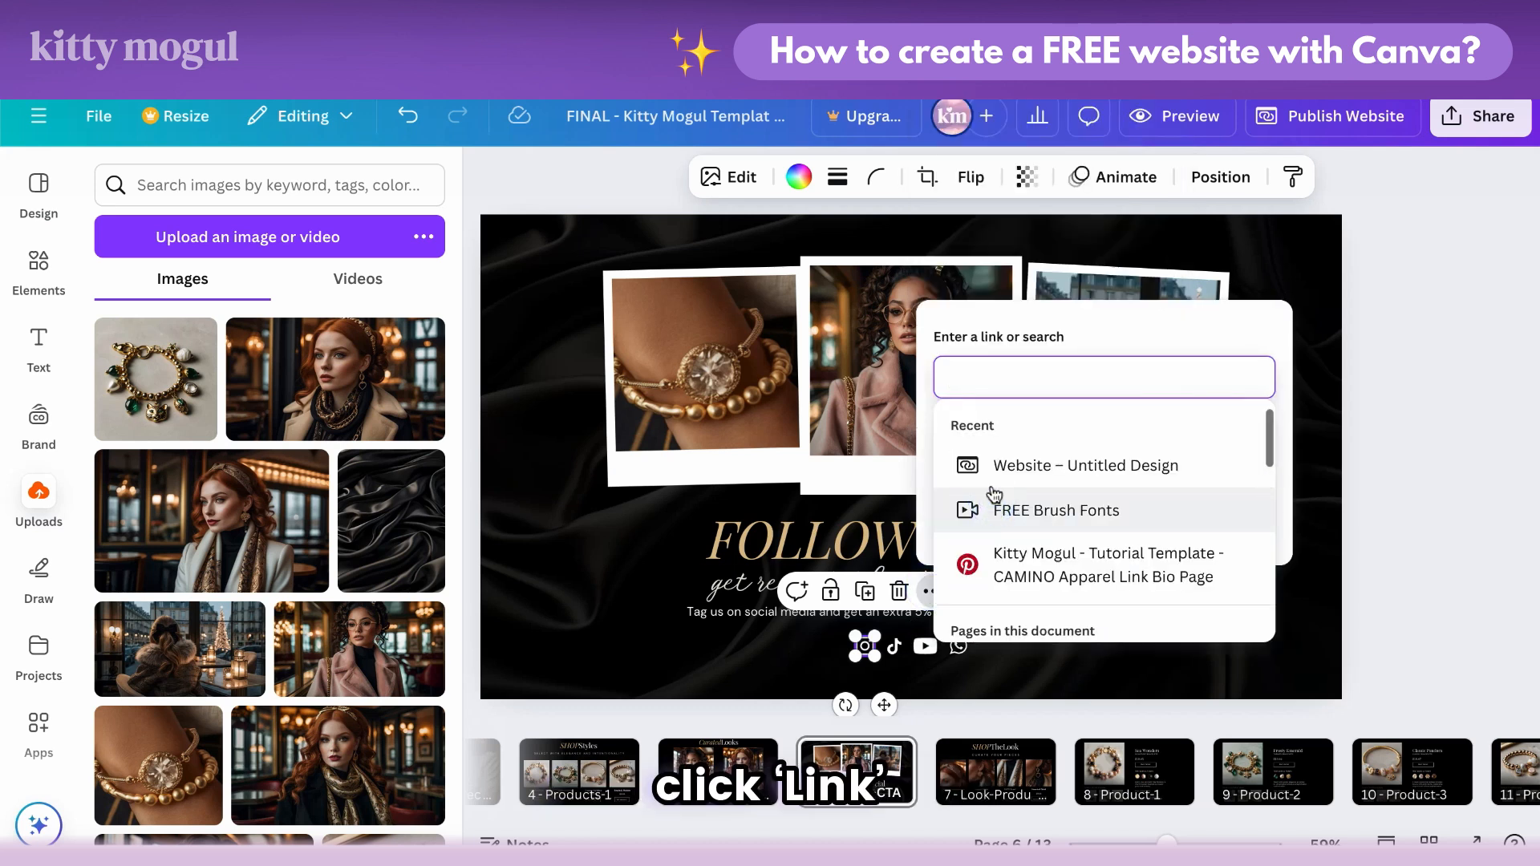
key(alt+Tab)
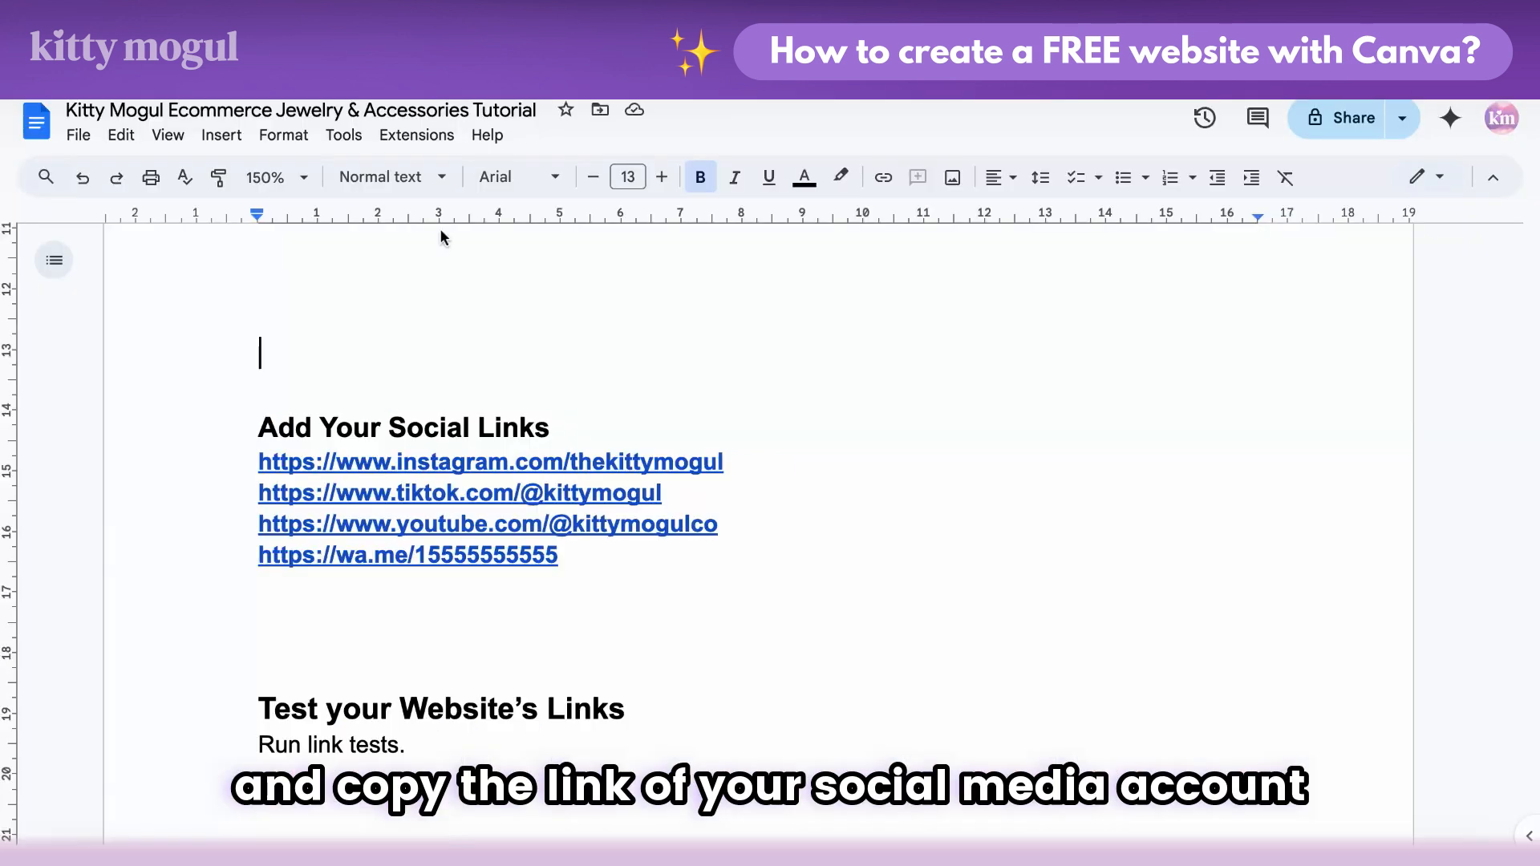
right_click(705, 461)
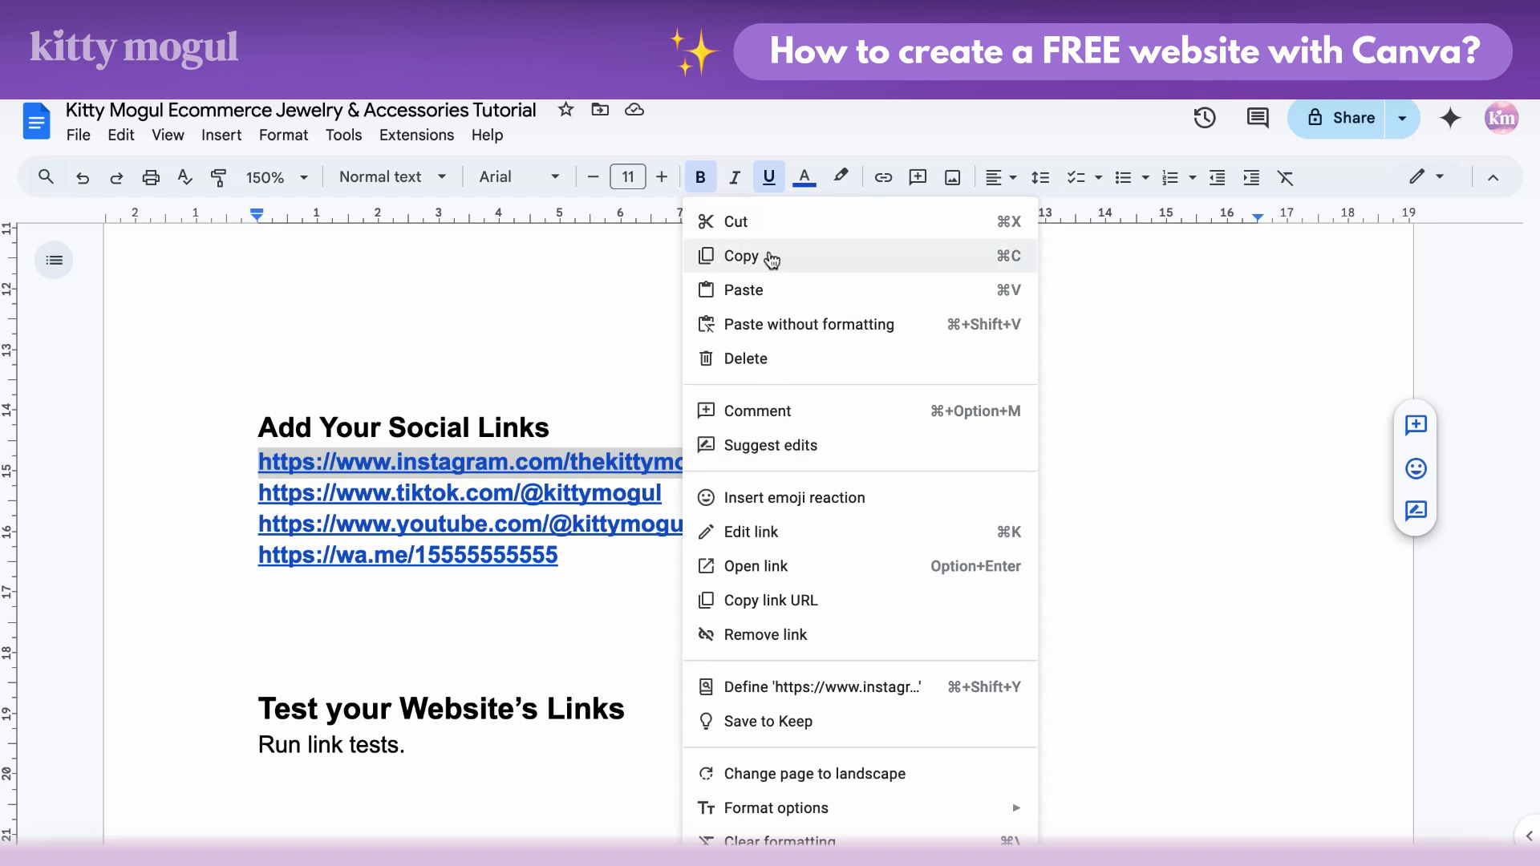
click(770, 254)
key(alt+Tab)
right_click(986, 364)
click(1021, 485)
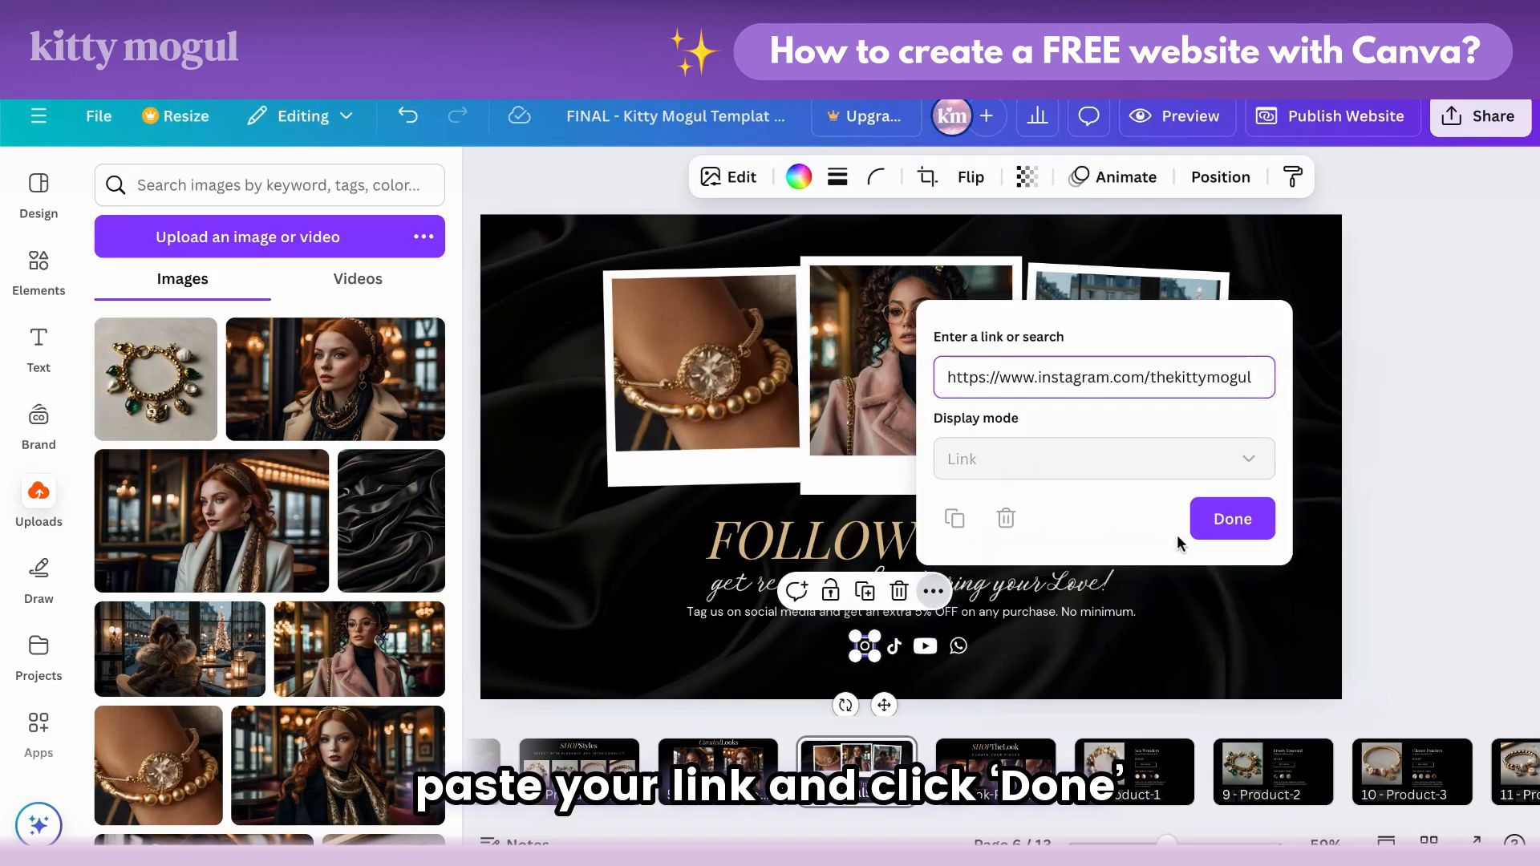
click(1223, 532)
click(894, 645)
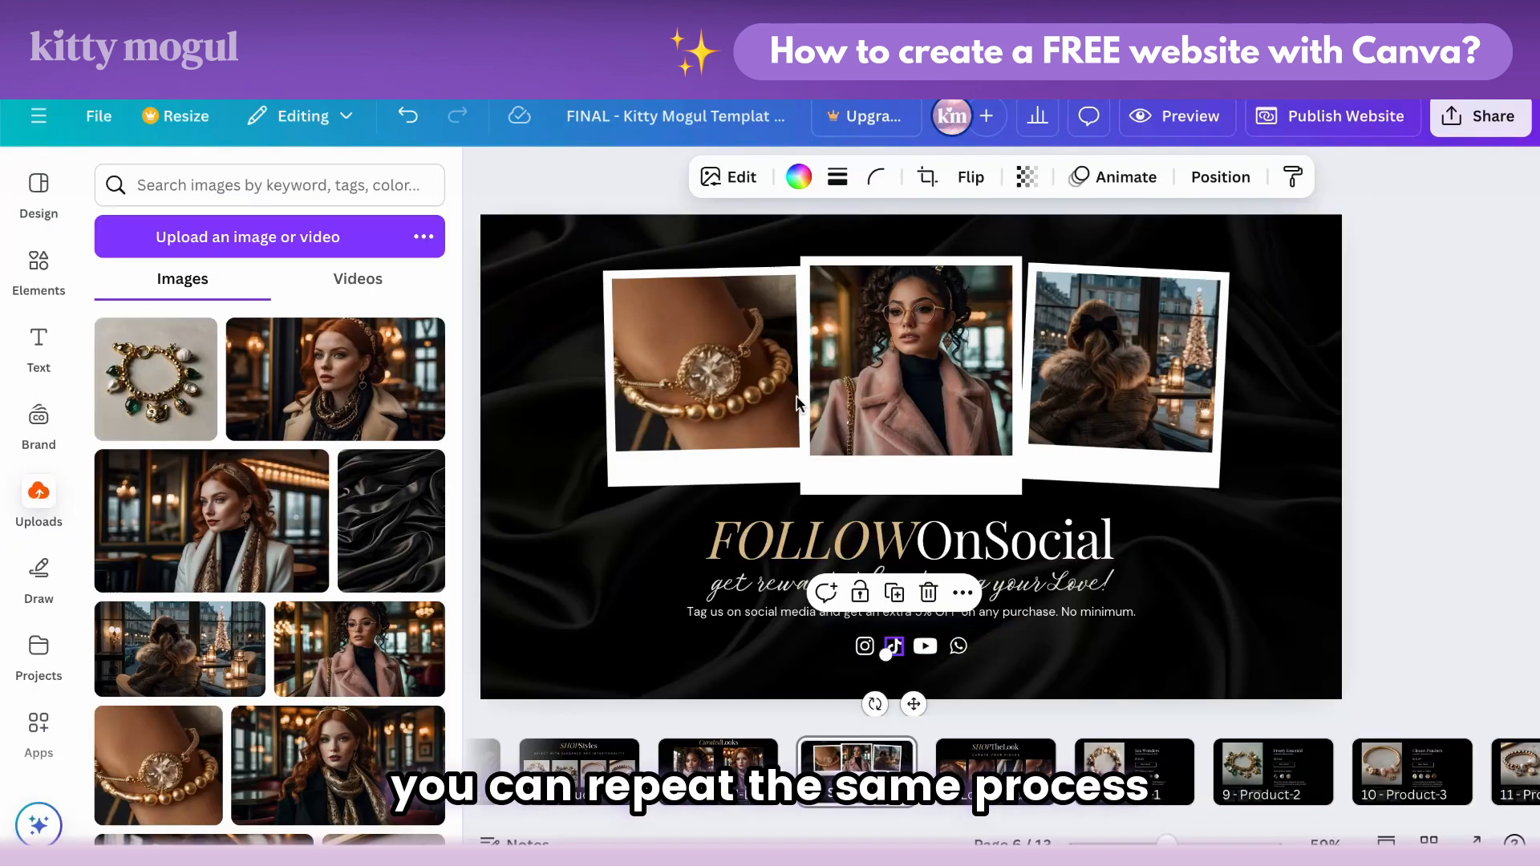
click(963, 593)
click(1049, 501)
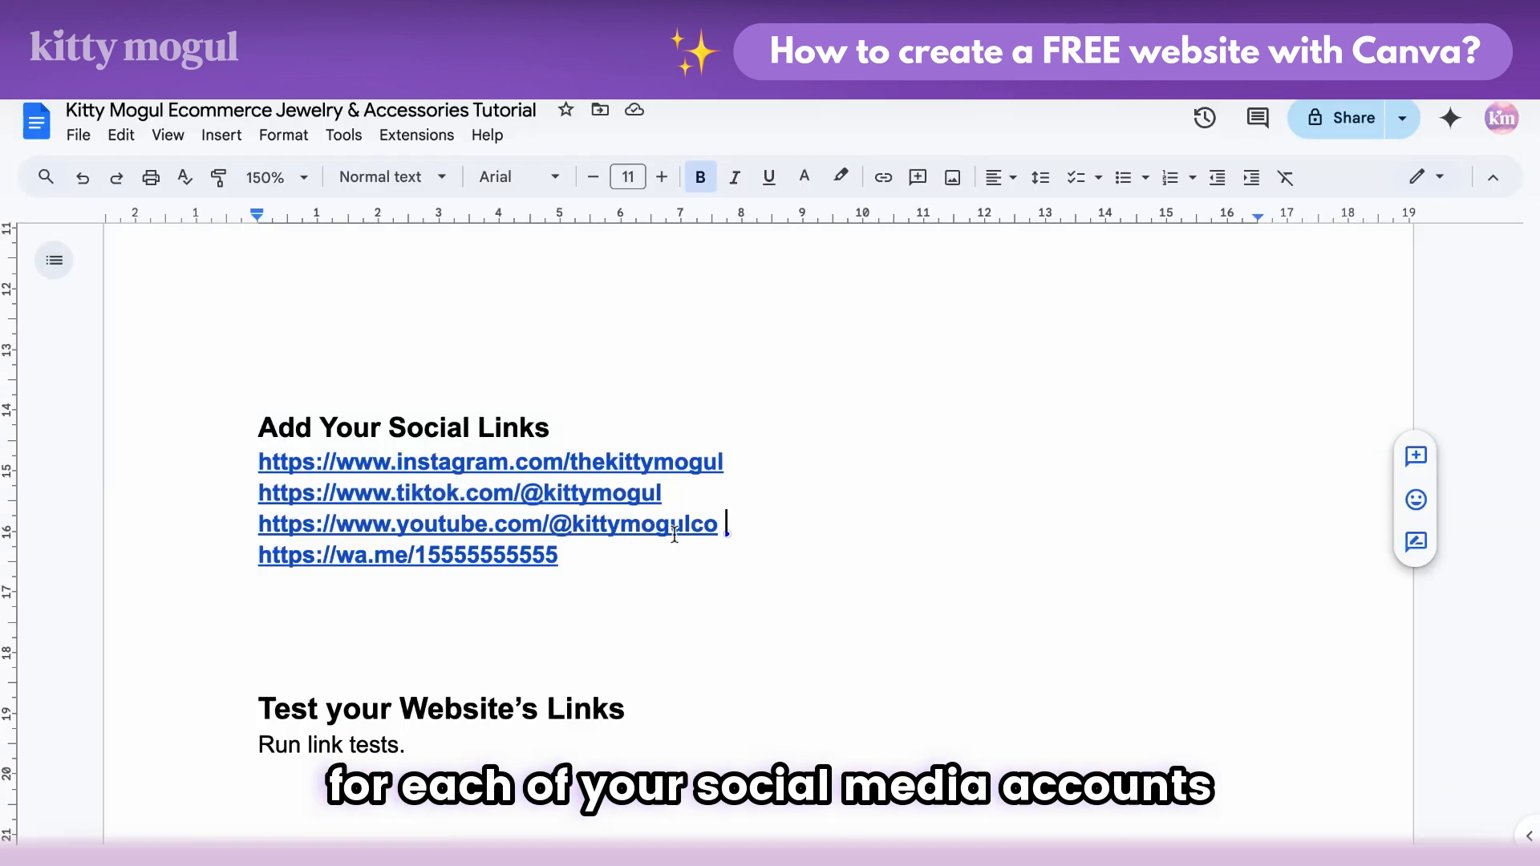
right_click(265, 524)
click(356, 265)
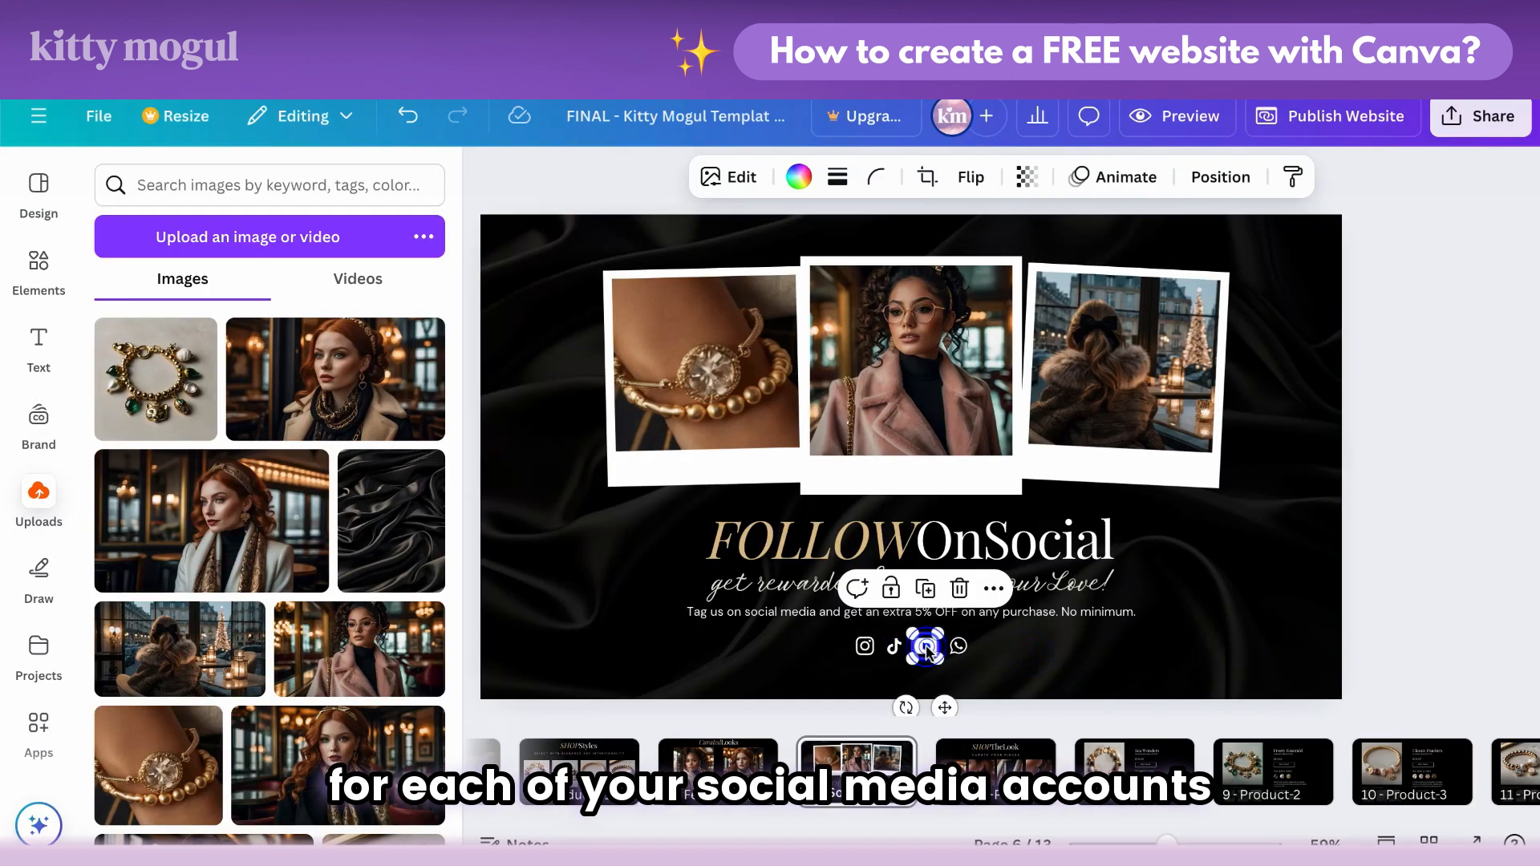
right_click(1076, 666)
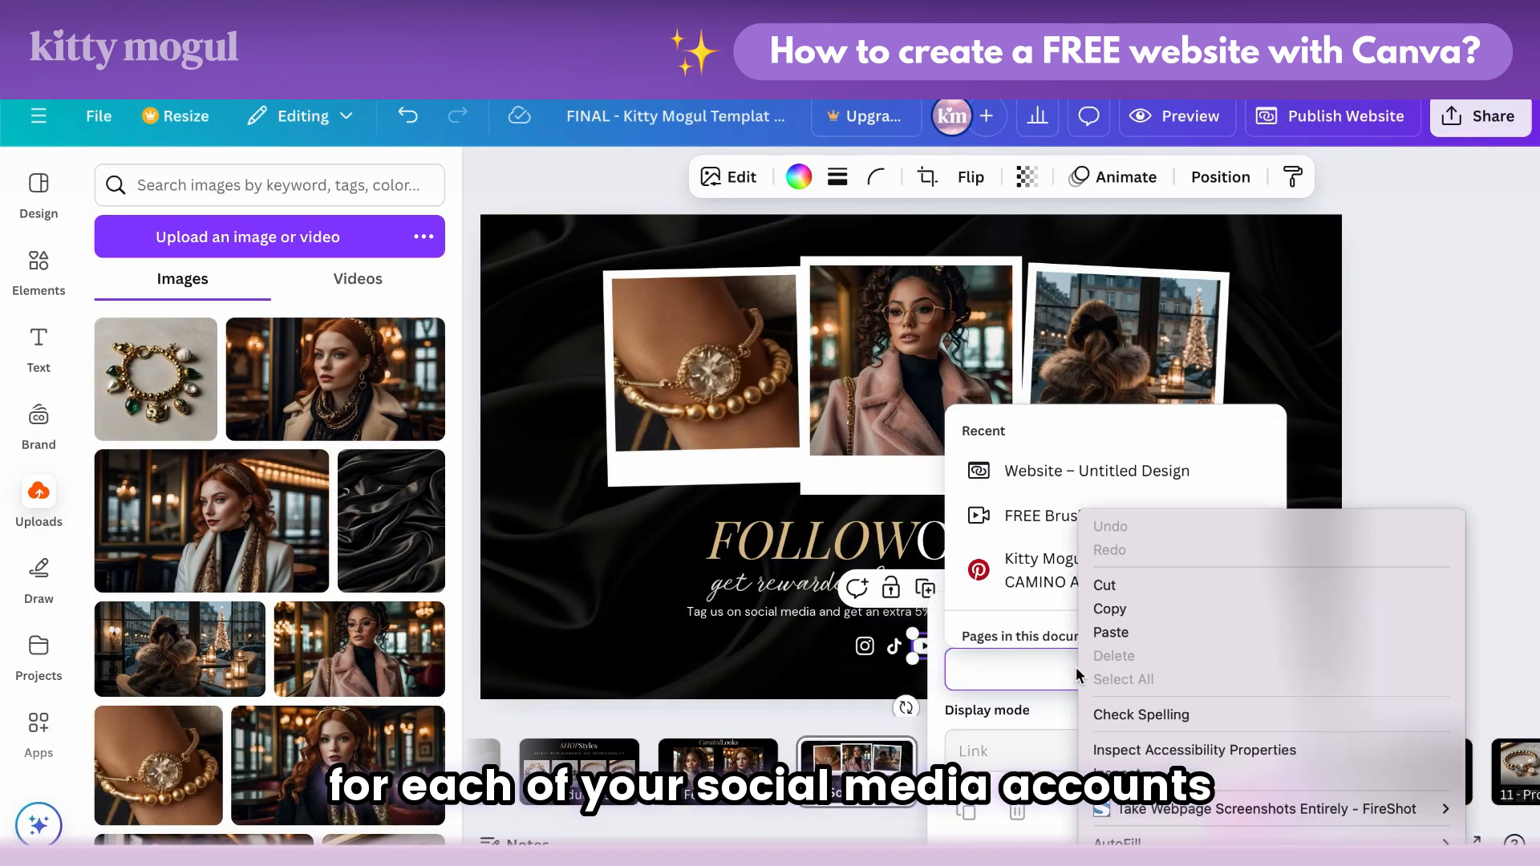
click(1107, 629)
key(Return)
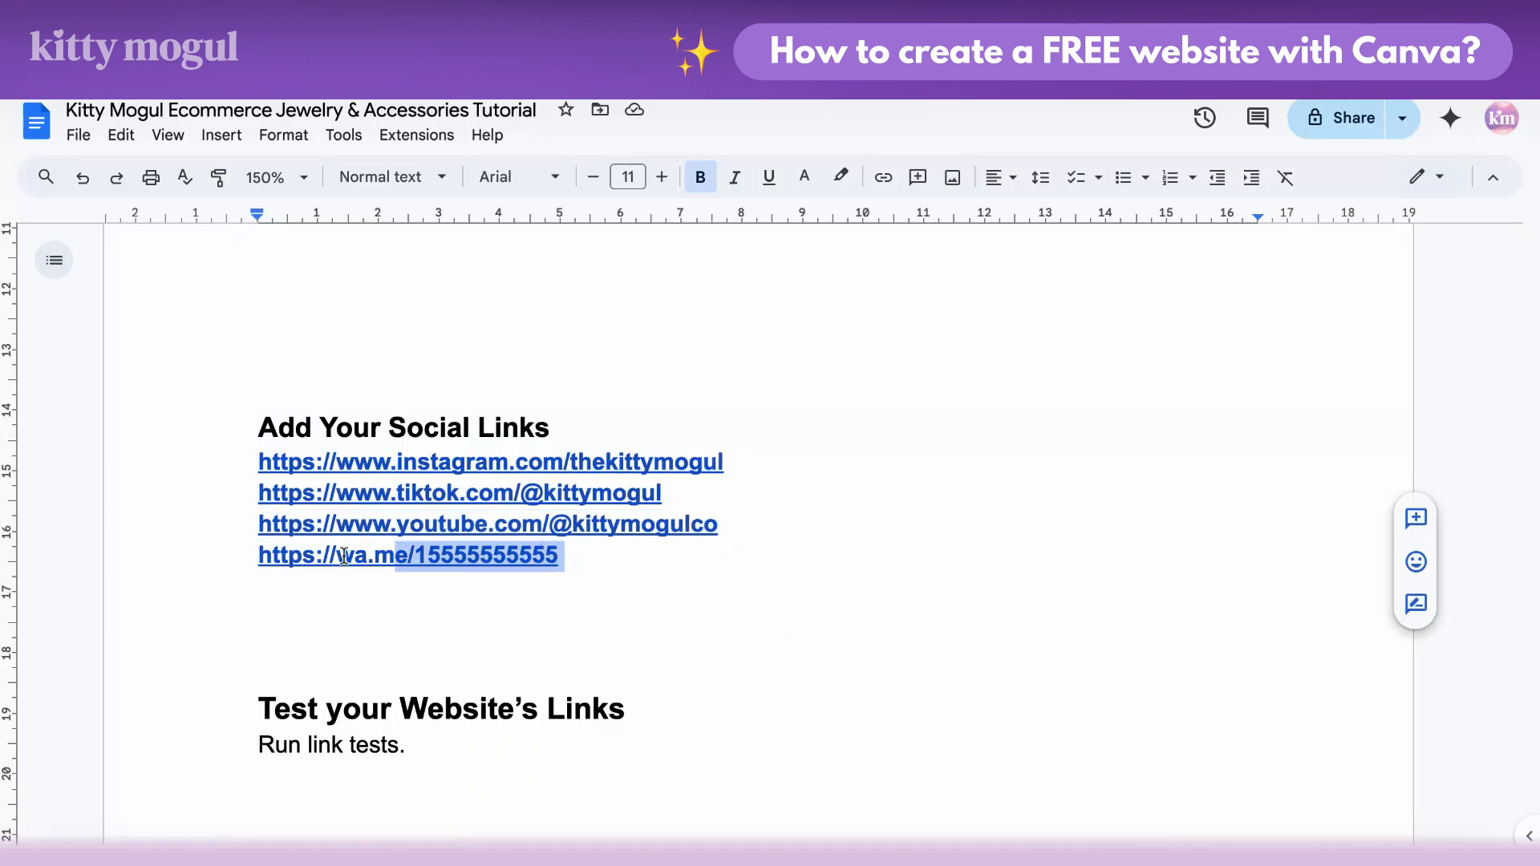
Step: Copy the wa.me contact link from the tutorial document and set it as the WhatsApp icon's link
drag(344, 556, 259, 555)
right_click(959, 645)
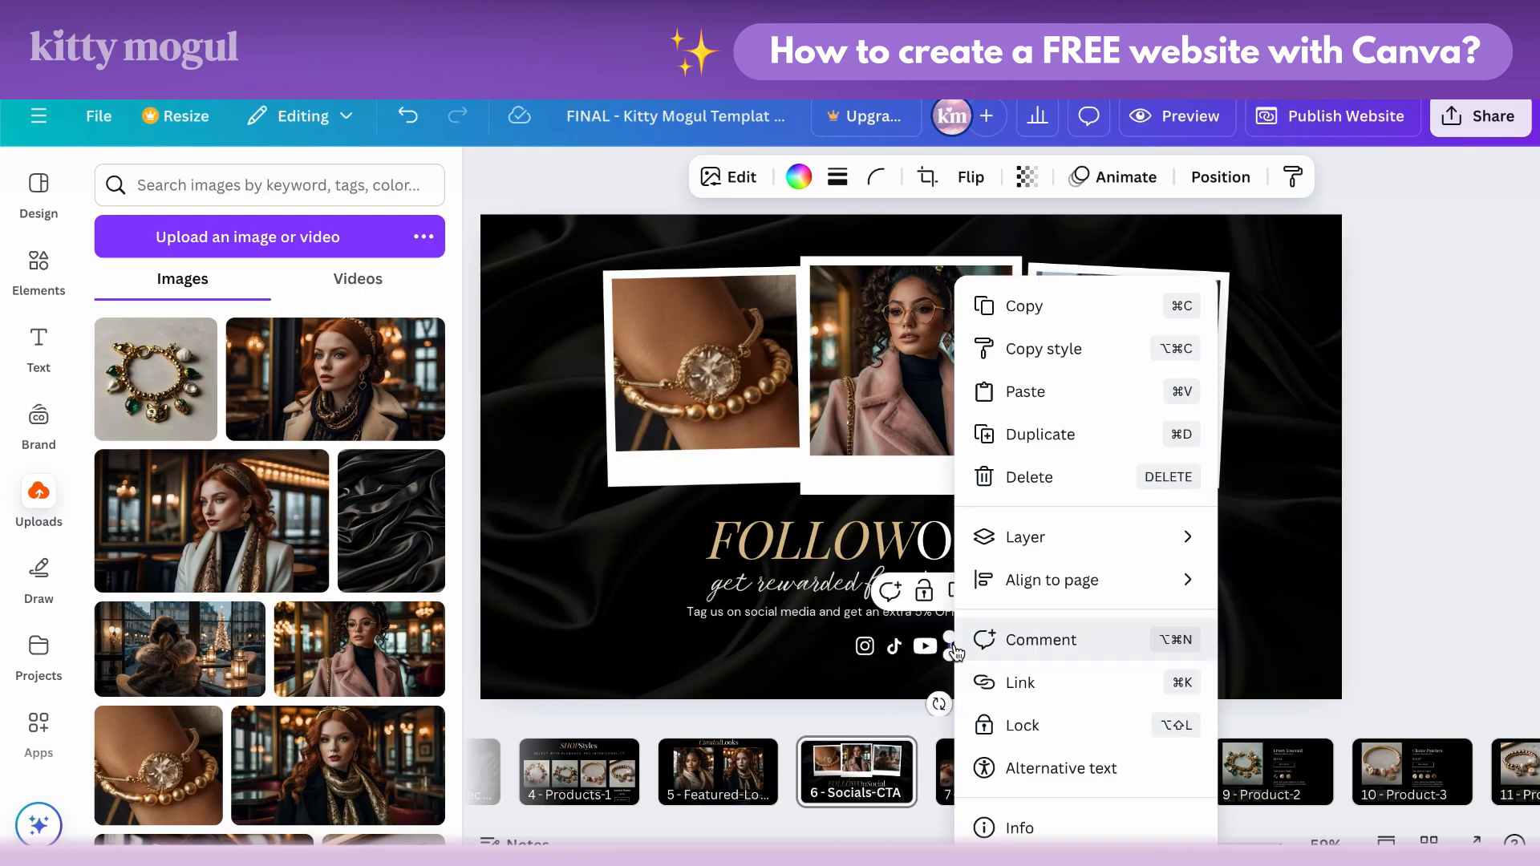
click(998, 682)
right_click(1035, 715)
click(1210, 630)
key(Return)
click(959, 646)
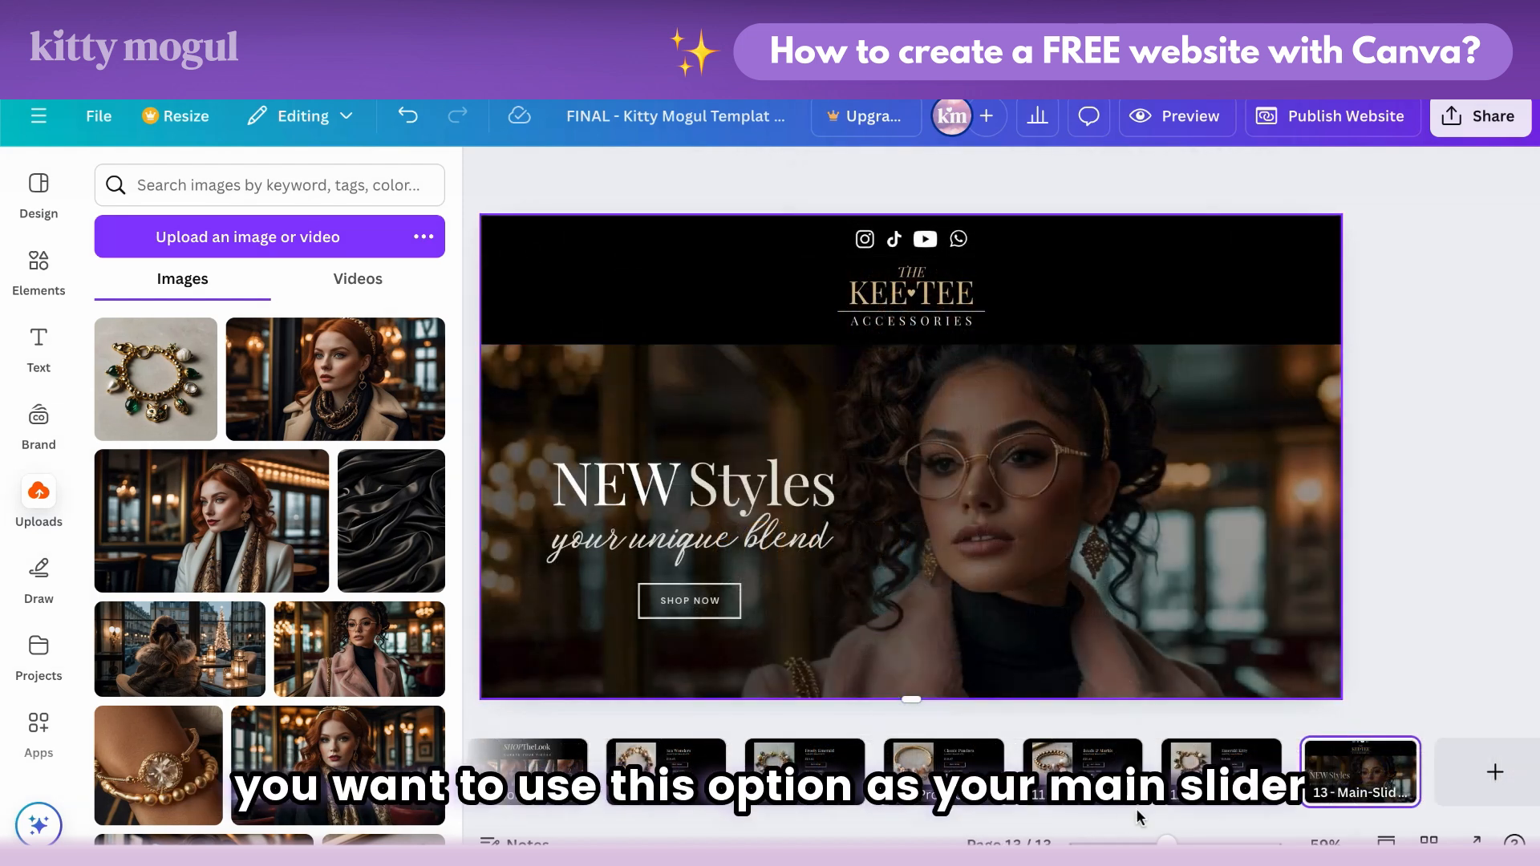
Step: Copy the linked social icons group from the Socials-CTA page into the header of page 13 and center it horizontally on the page
drag(1167, 842, 1183, 842)
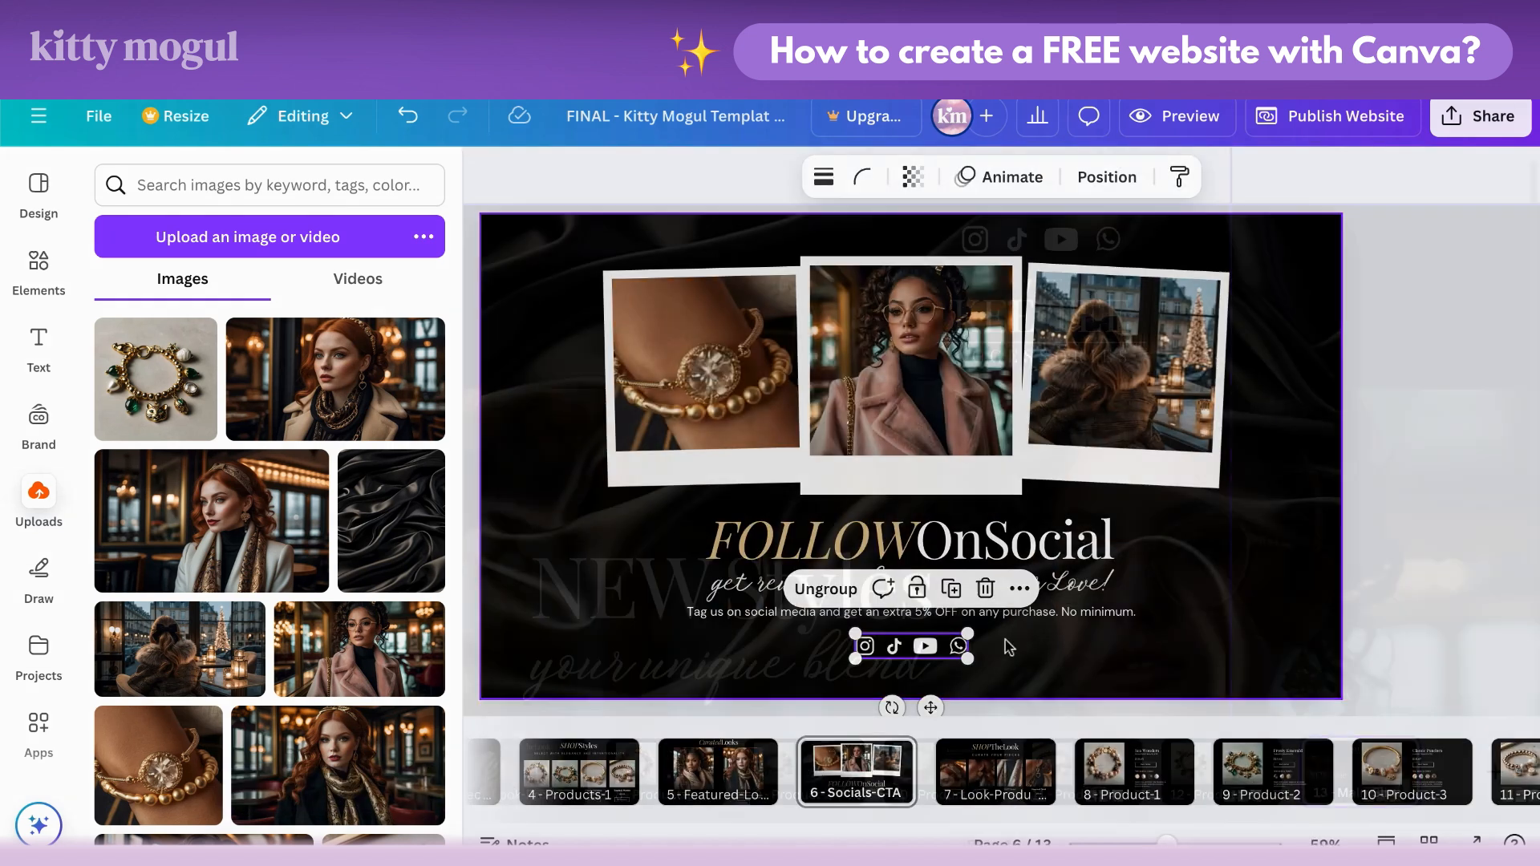
click(1019, 588)
click(1069, 121)
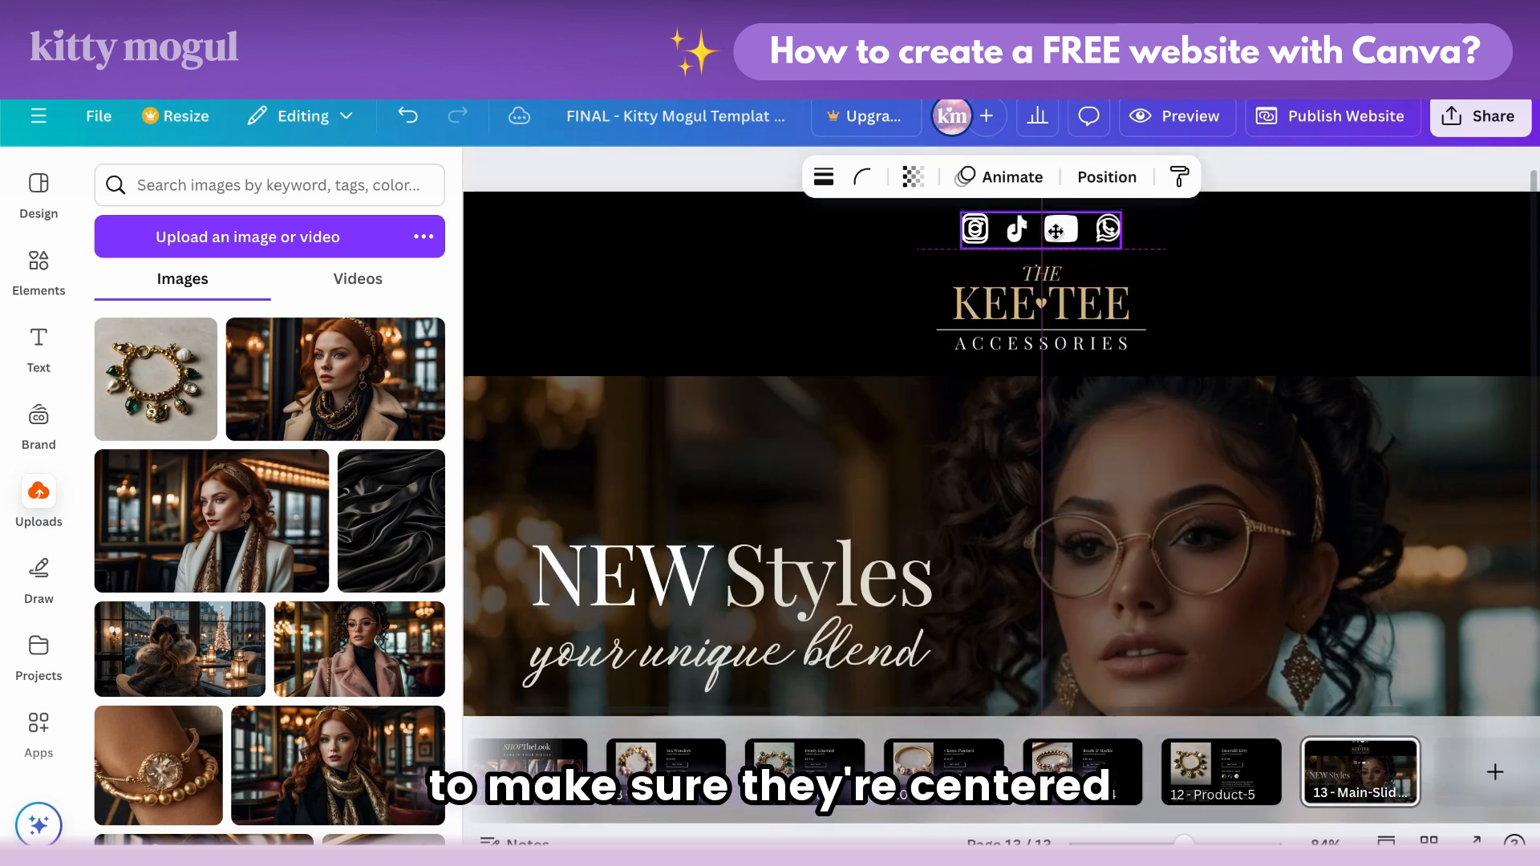
click(1056, 234)
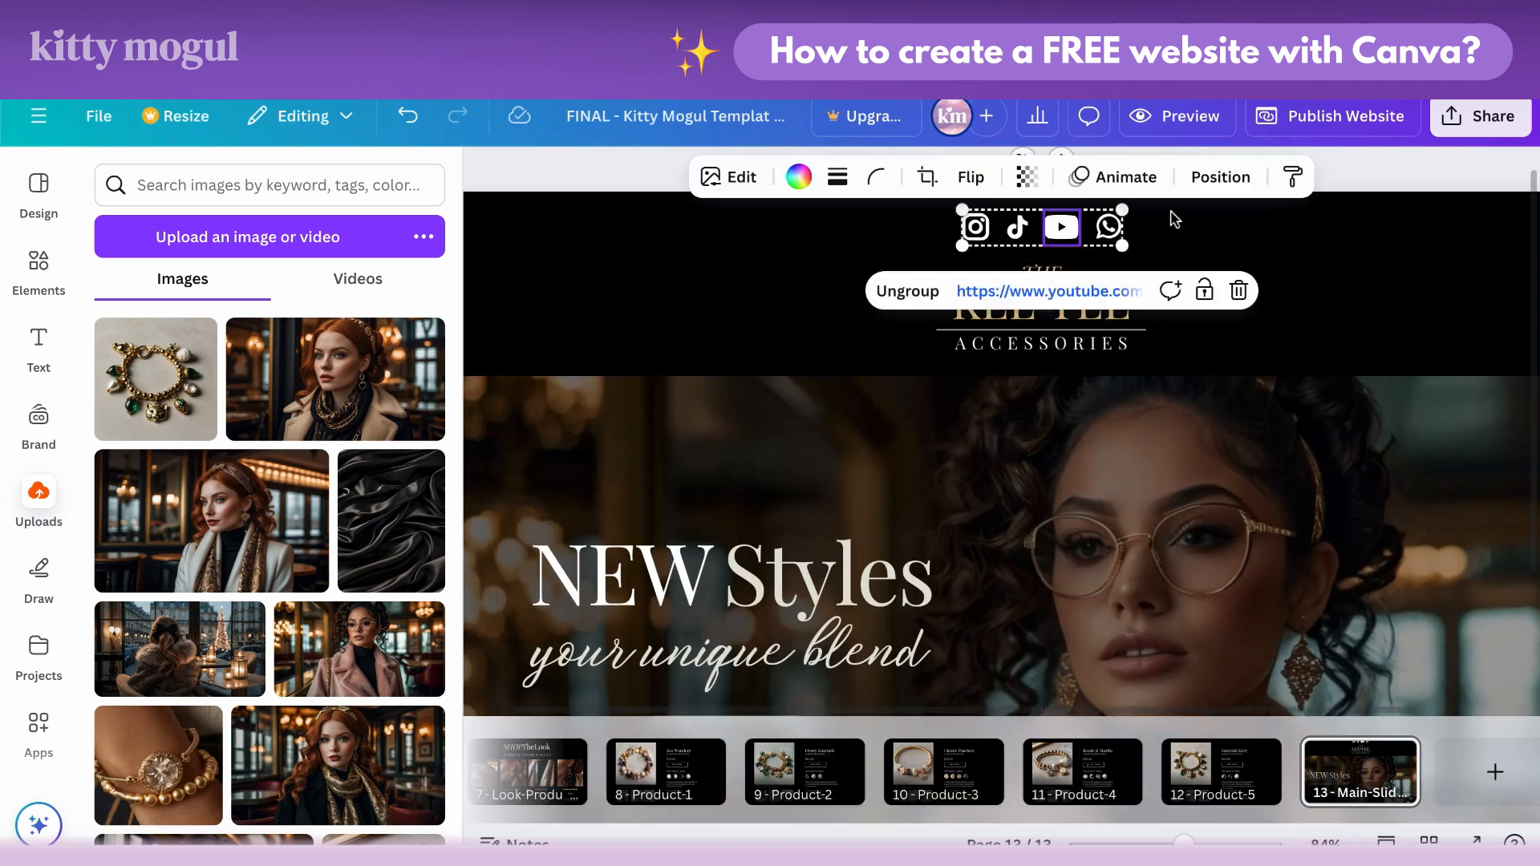
click(1220, 177)
click(167, 234)
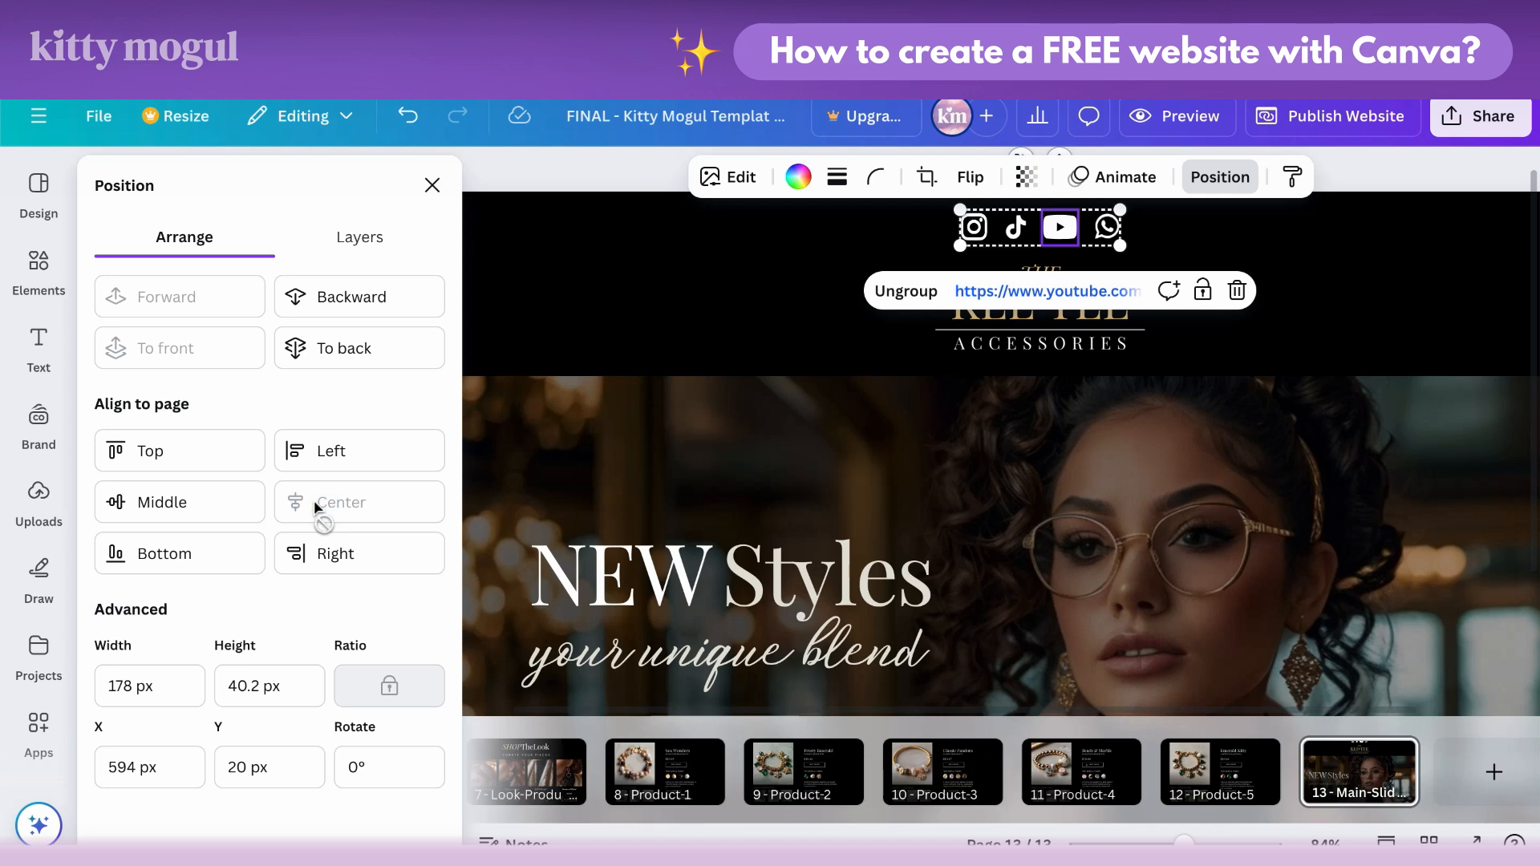
Step: Delete the previous unlinked social icons from the header of page 13, keeping the linked group above the logo
key(Escape)
click(1061, 226)
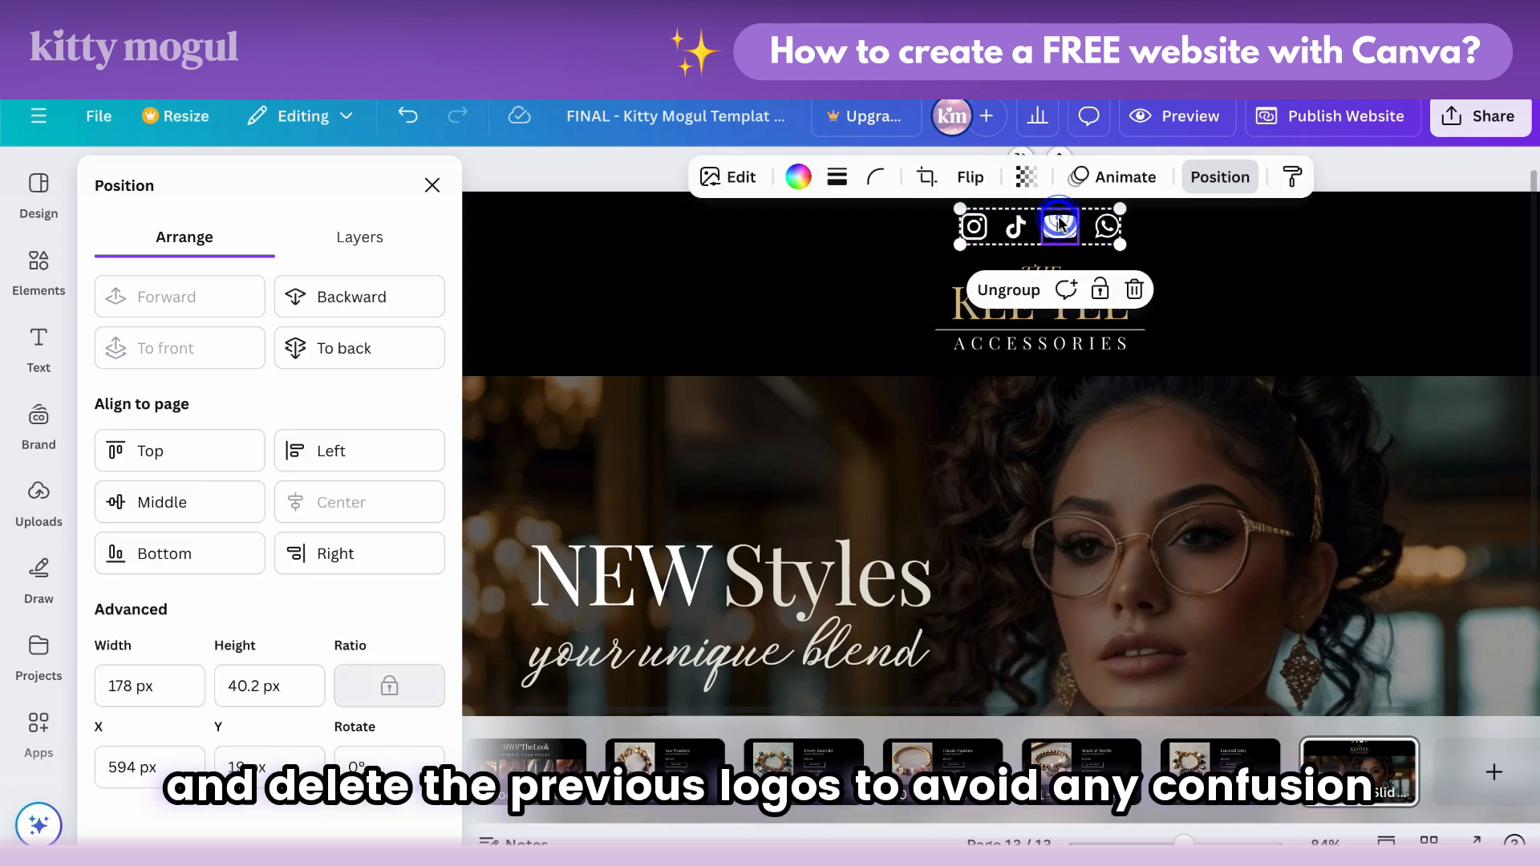
key(Delete)
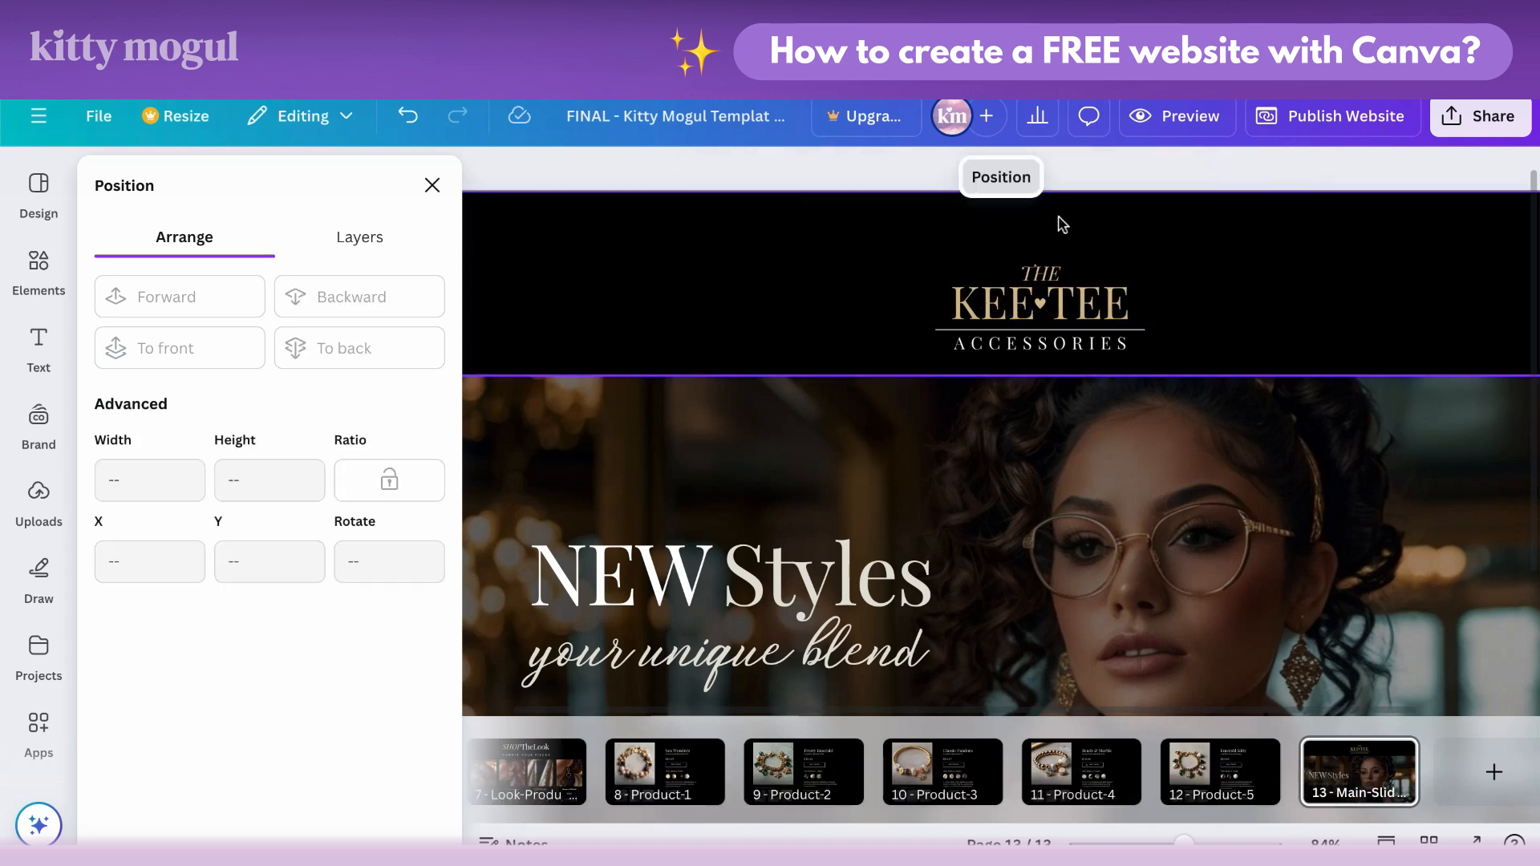
key(ctrl+z)
Step: Preview the website in desktop view and test the hero's SHOP NOW button and the product buttons under SHOP Styles
click(1188, 259)
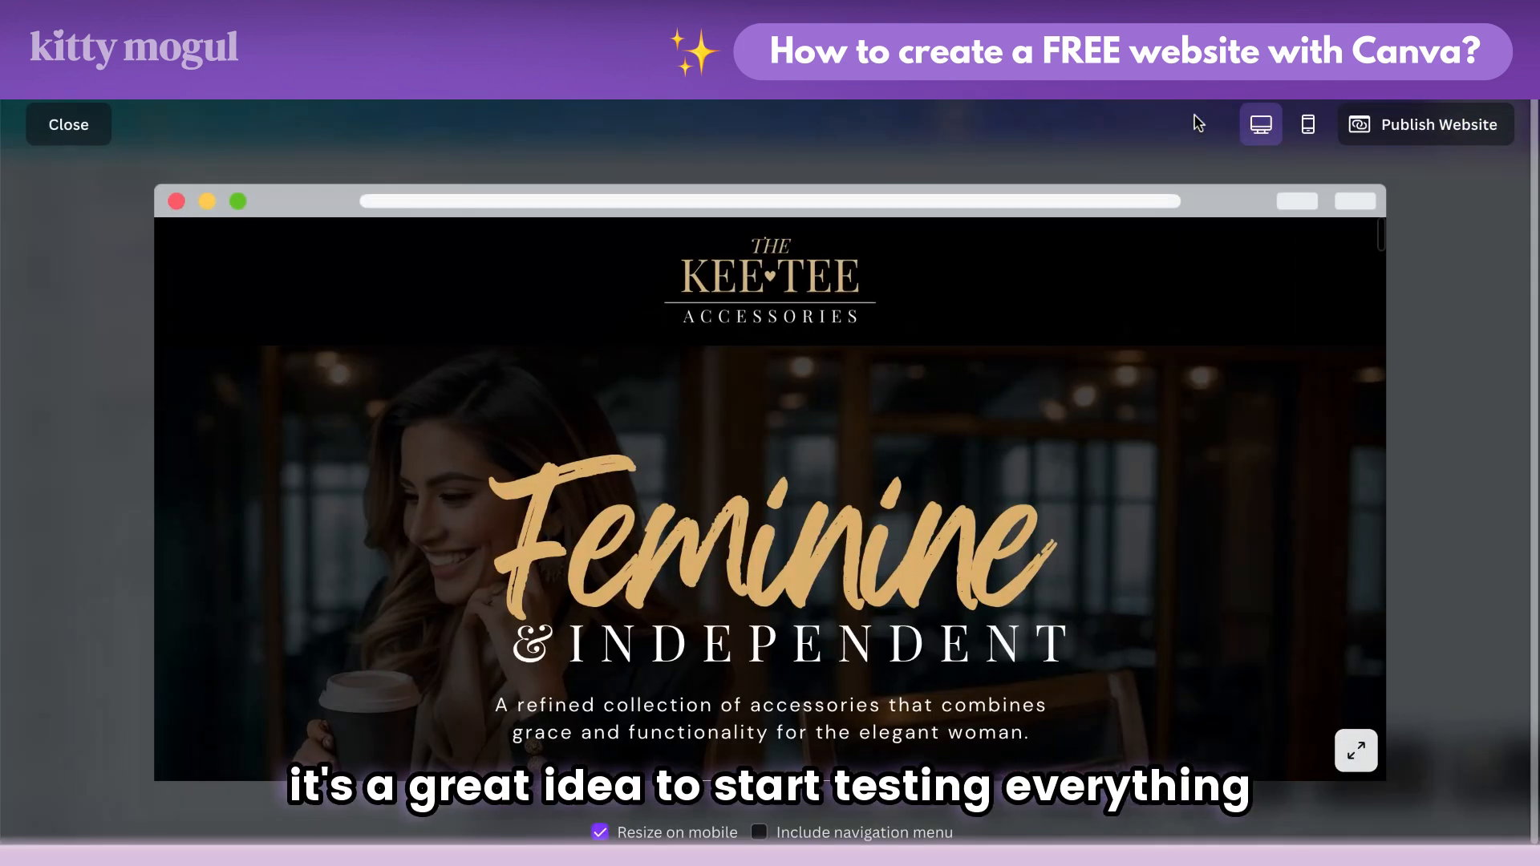
scroll(1019, 386, down, 3)
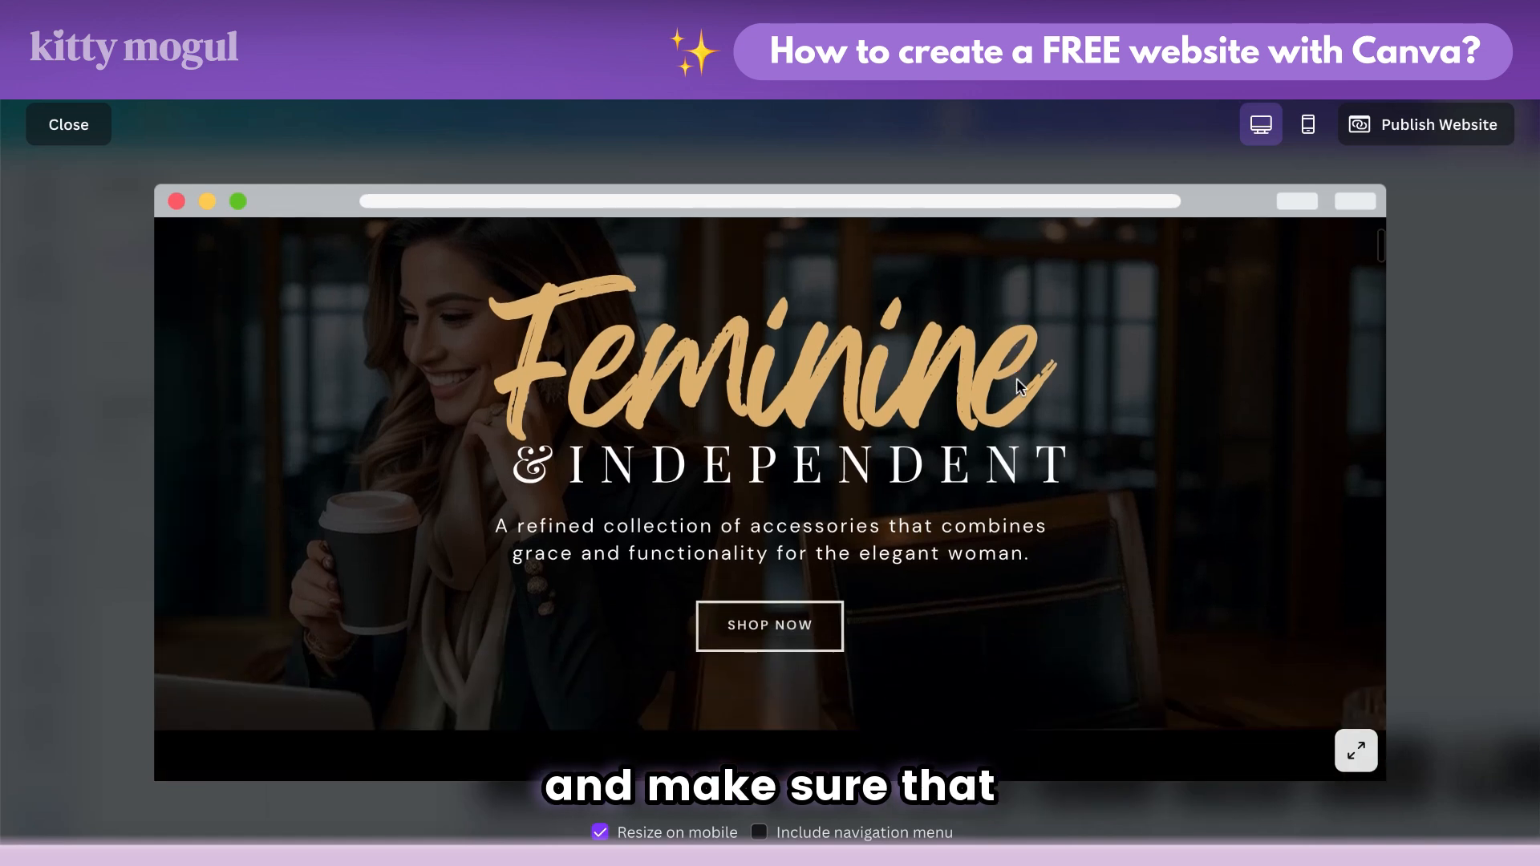
click(782, 608)
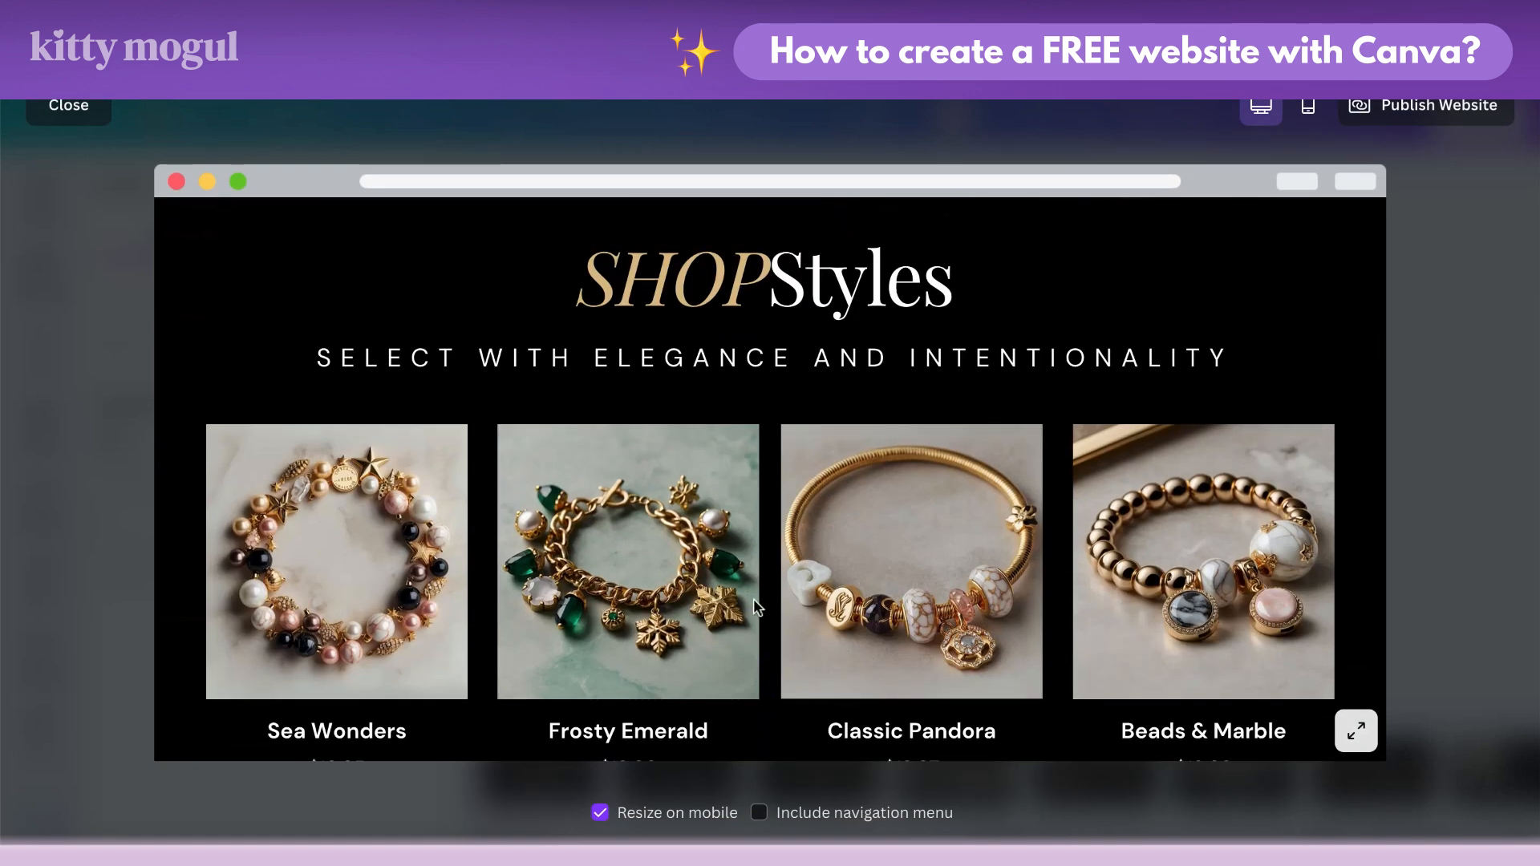
scroll(764, 557, down, 3)
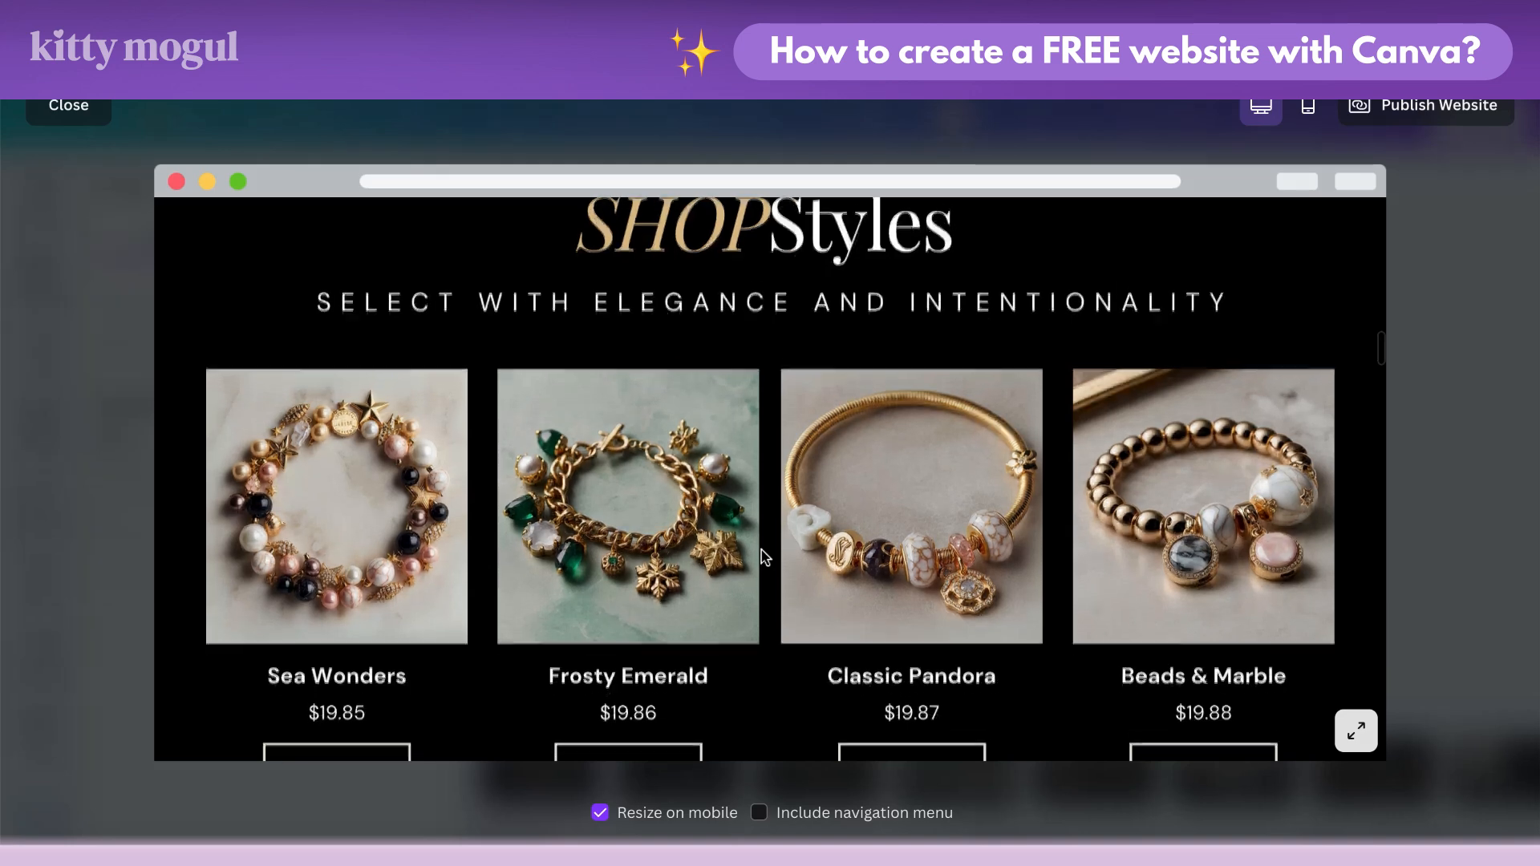
click(337, 606)
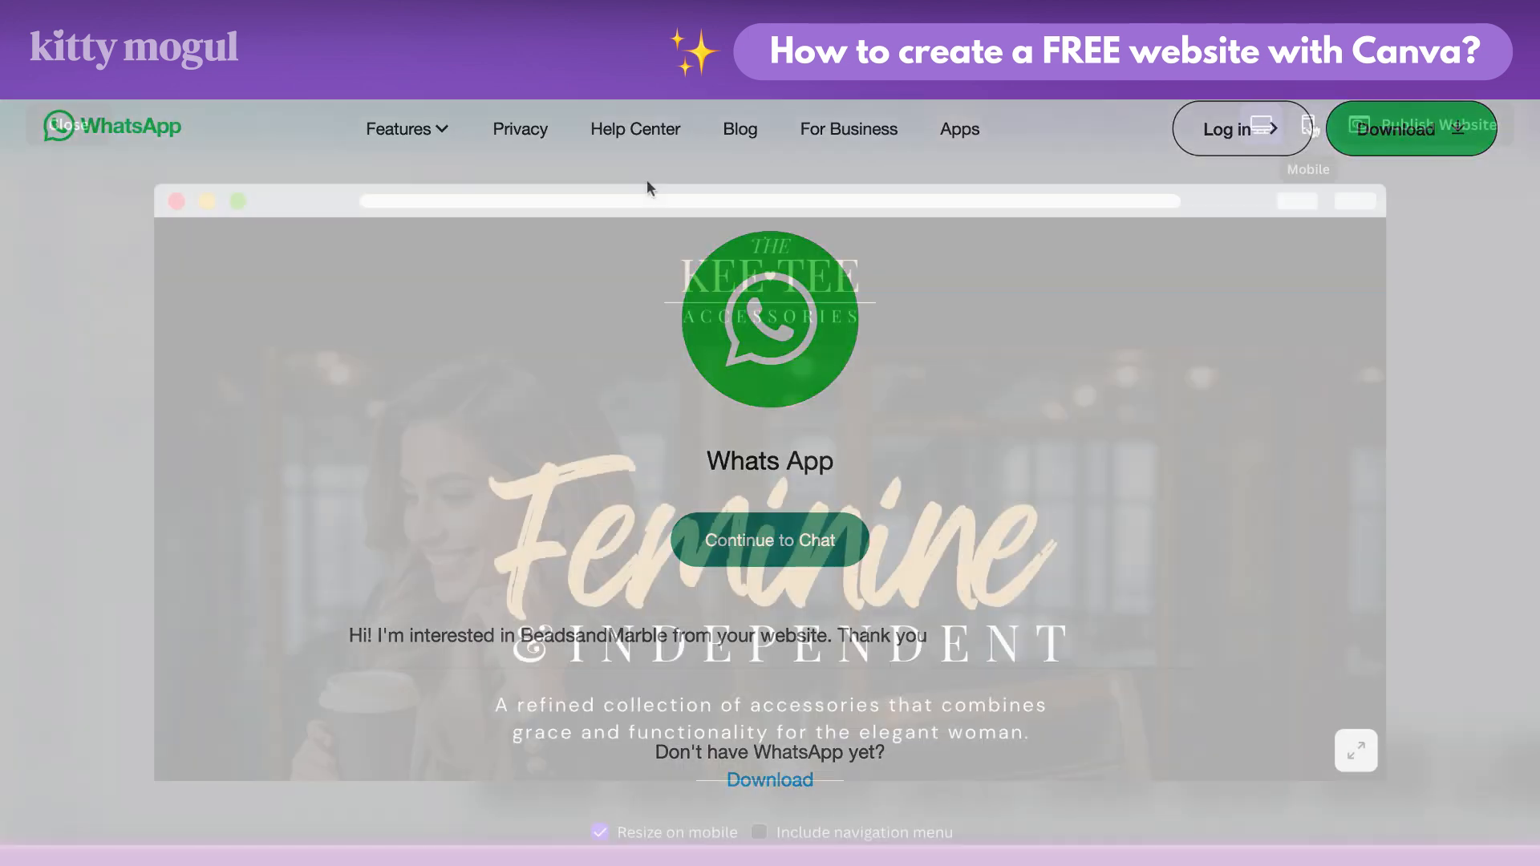
Step: Switch the preview to mobile, check the layout from the hero down to the Curated Looks images and descriptions, and close the preview
click(1309, 126)
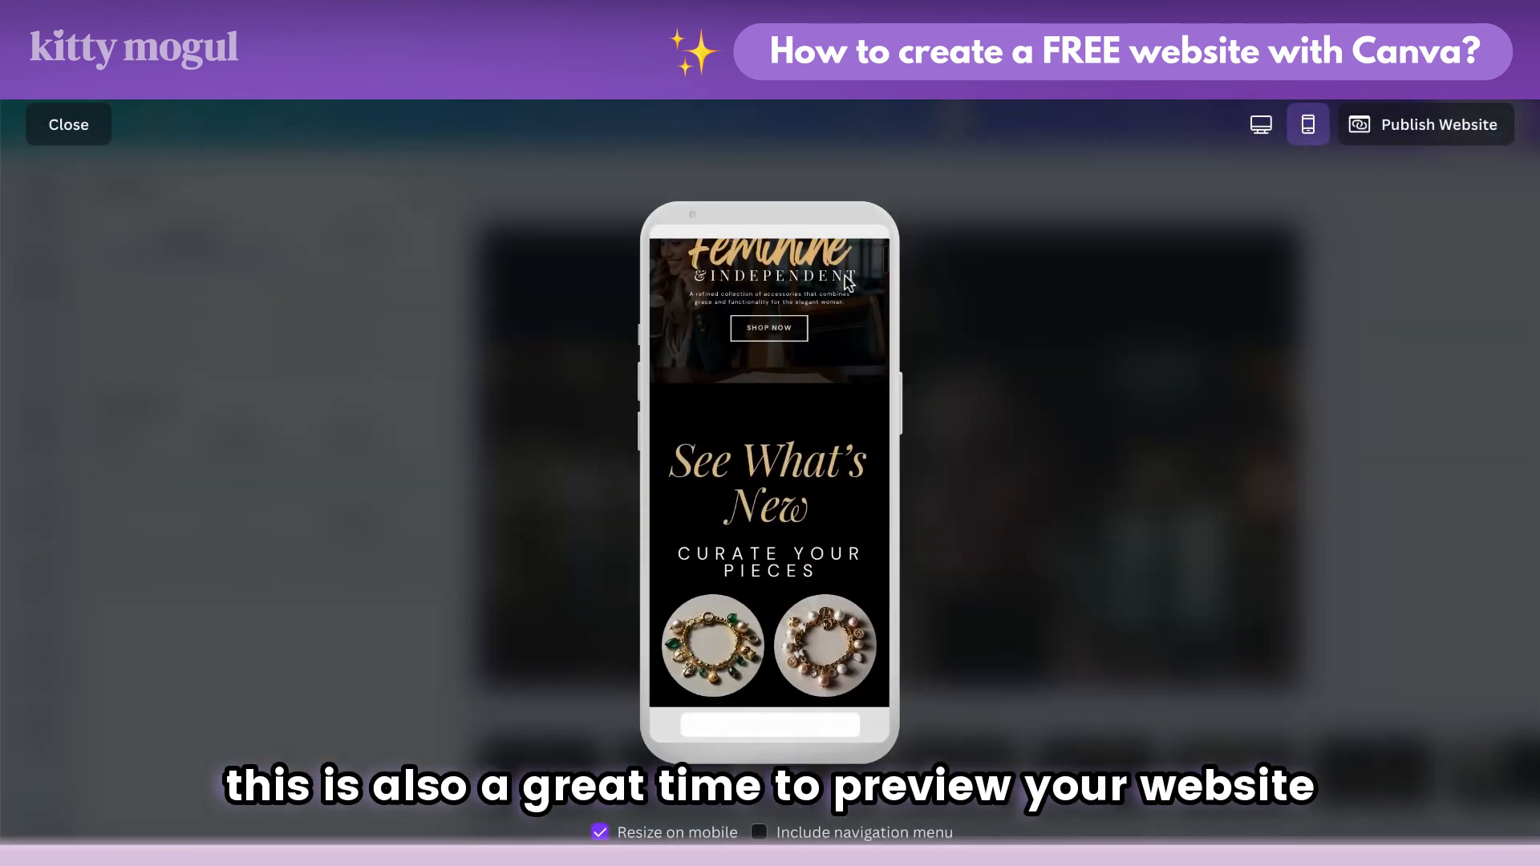
scroll(847, 281, down, 1)
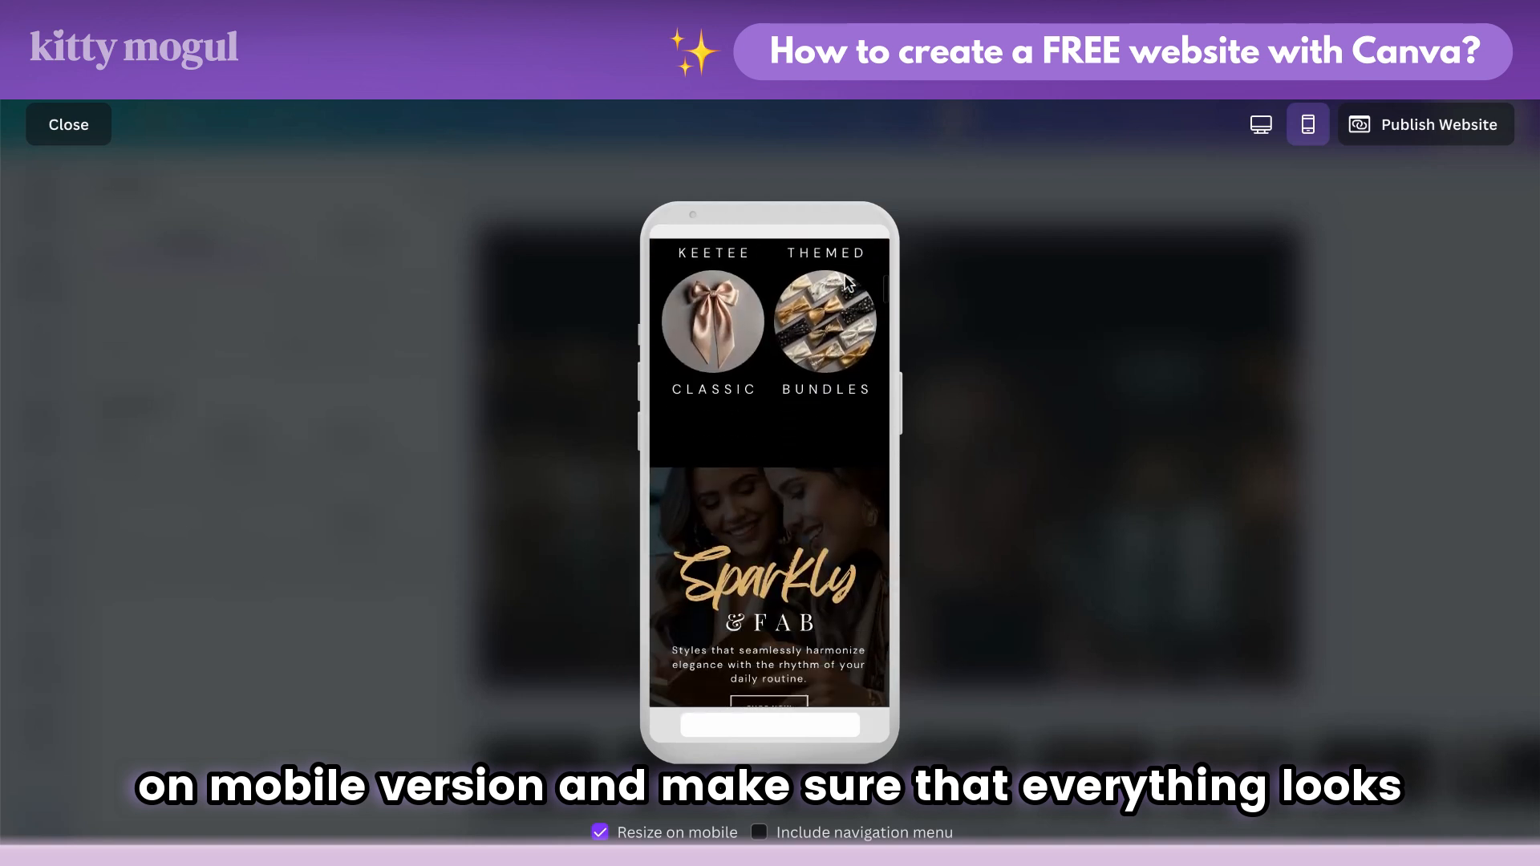
scroll(847, 281, down, 5)
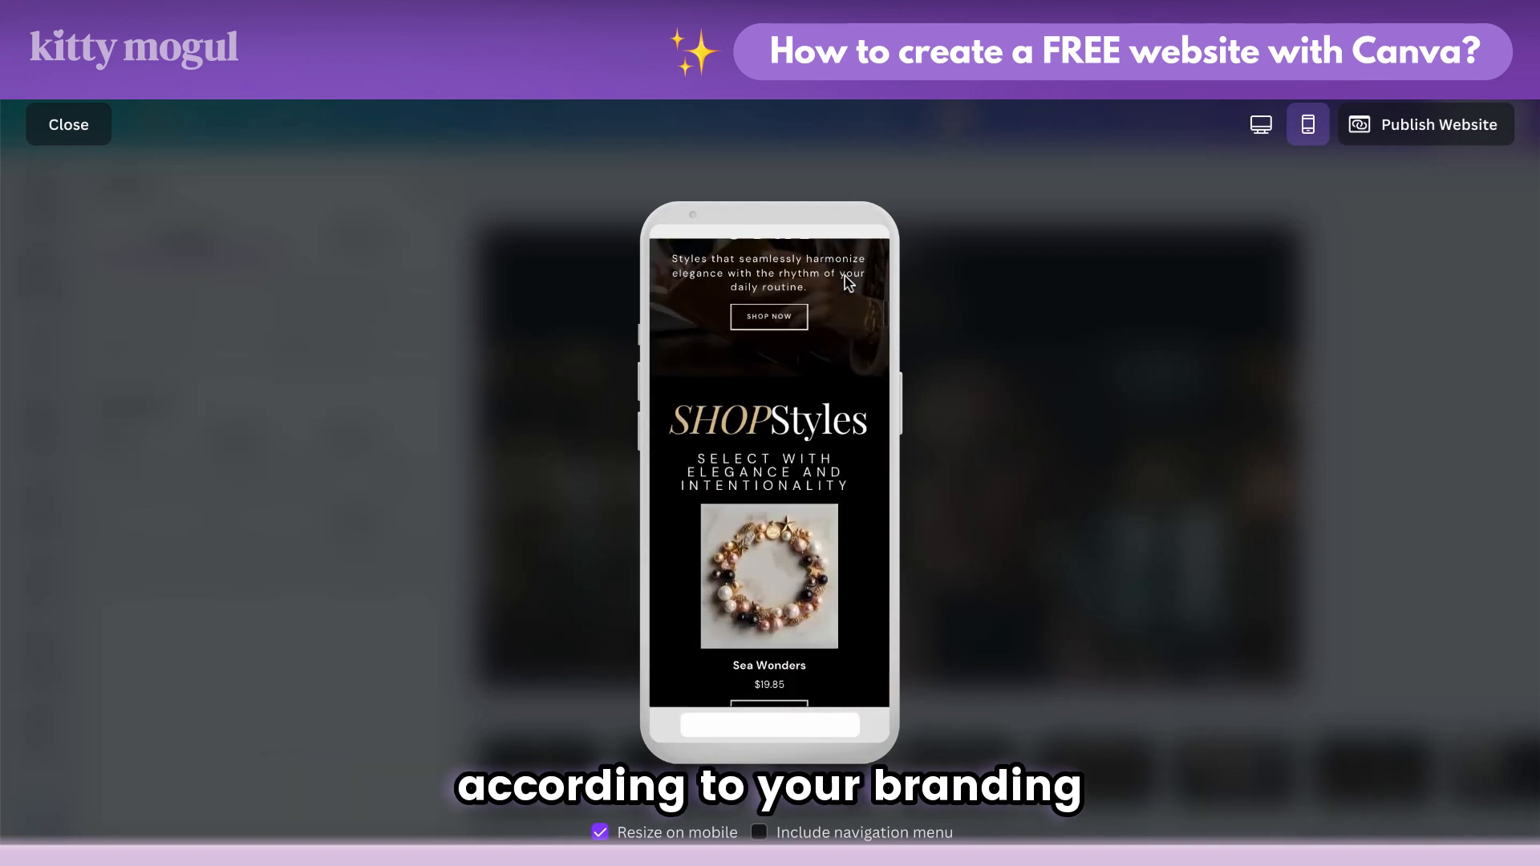
scroll(847, 281, down, 5)
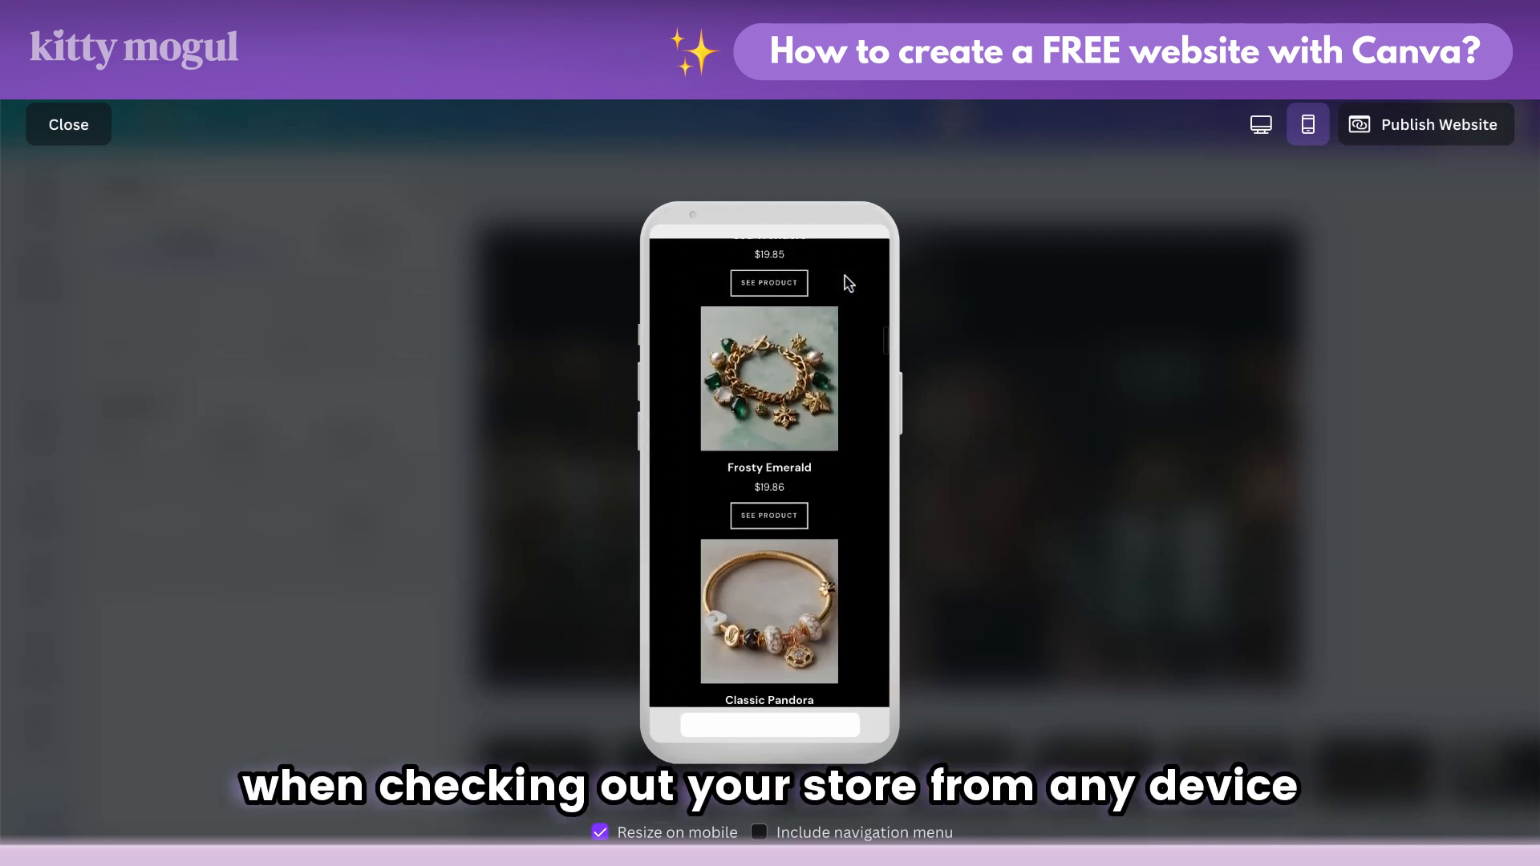
scroll(848, 283, down, 5)
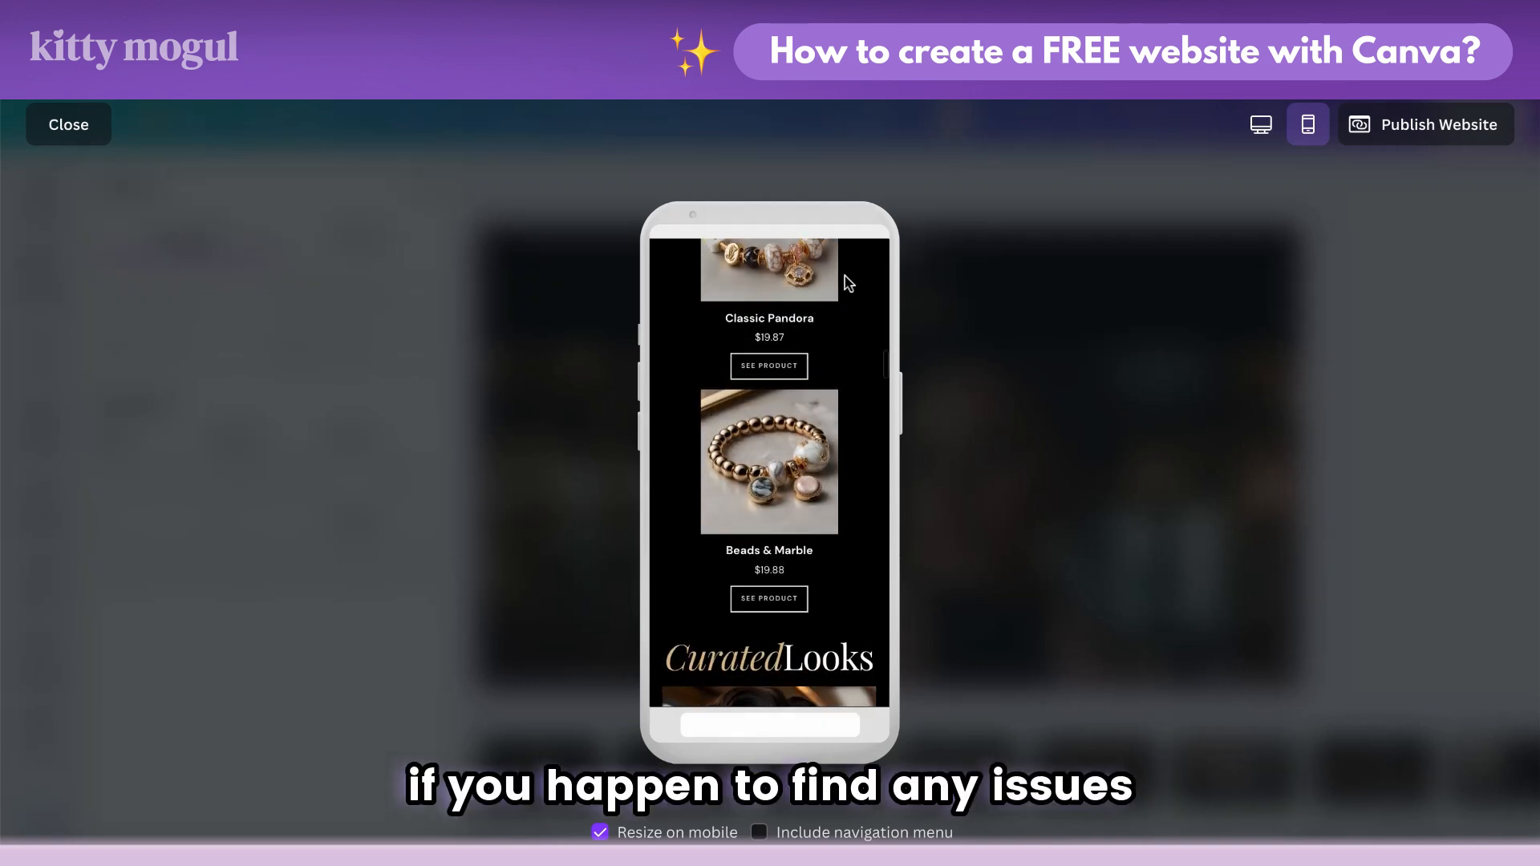
scroll(848, 282, down, 3)
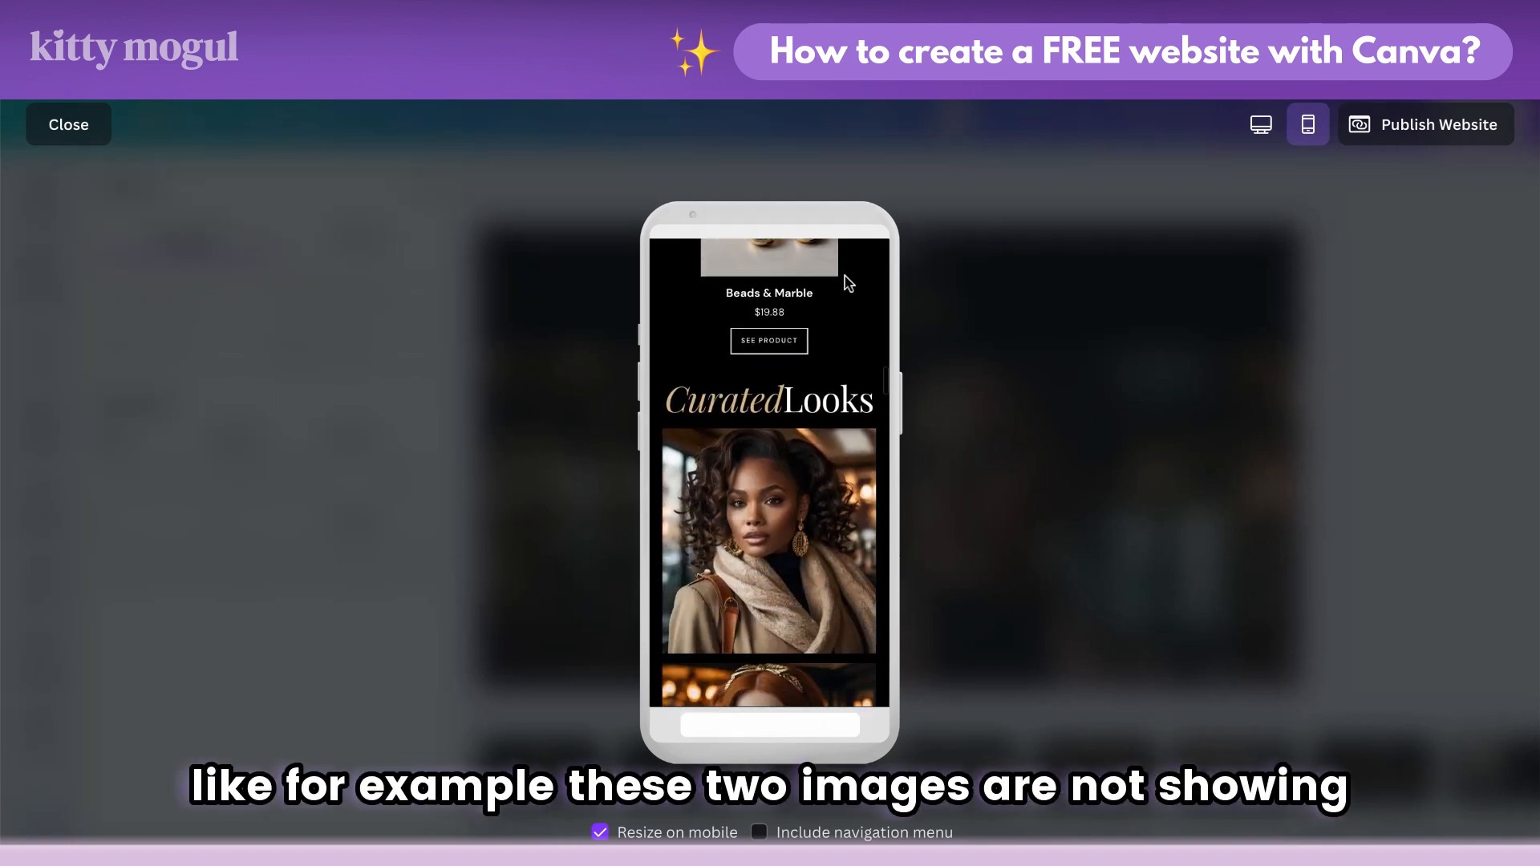
scroll(848, 282, down, 2)
scroll(848, 282, down, 2)
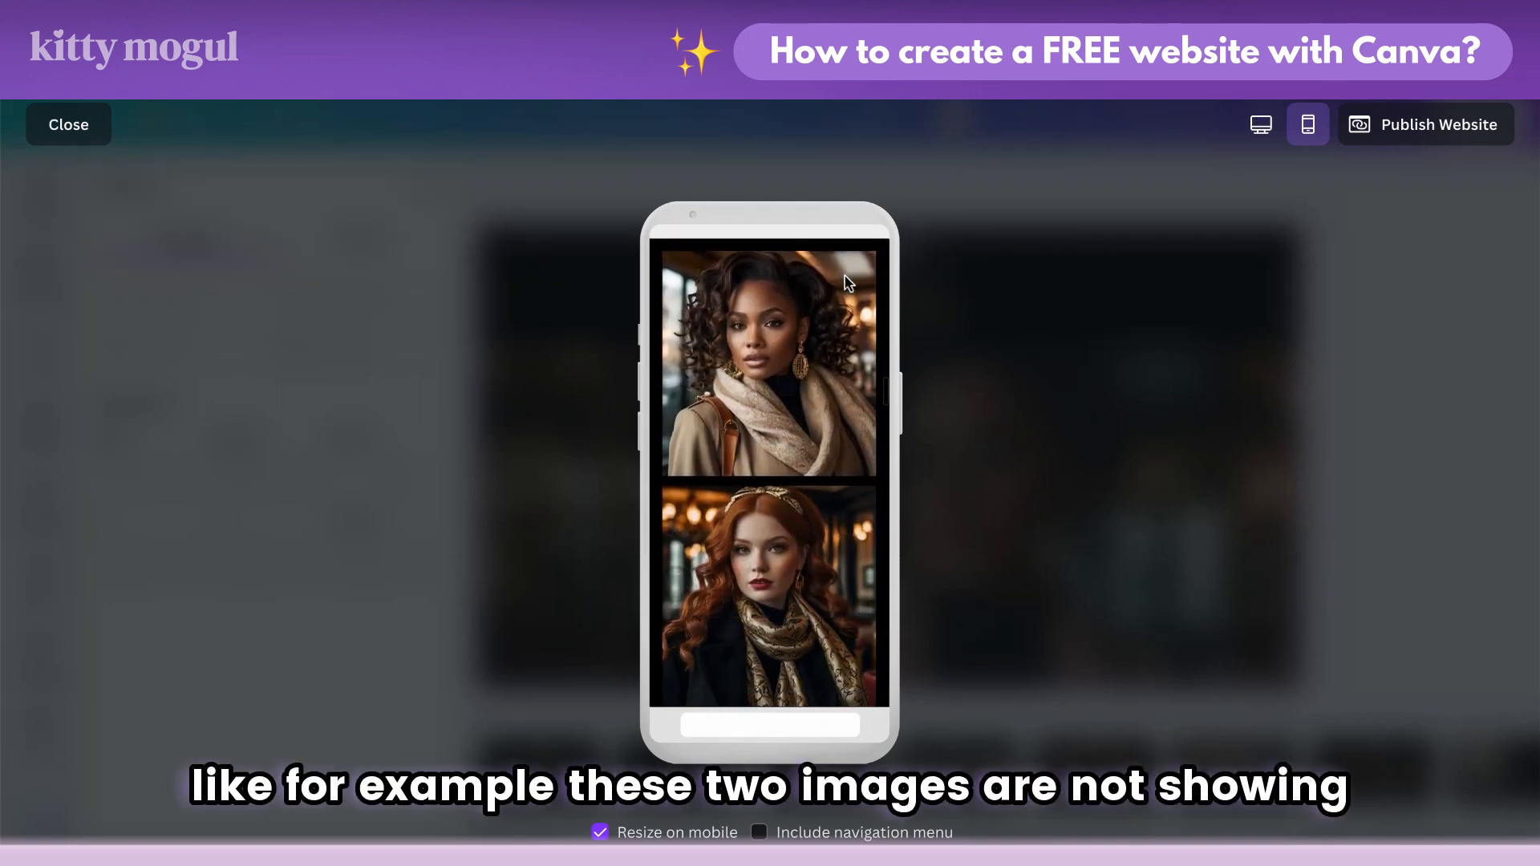
scroll(848, 282, down, 1)
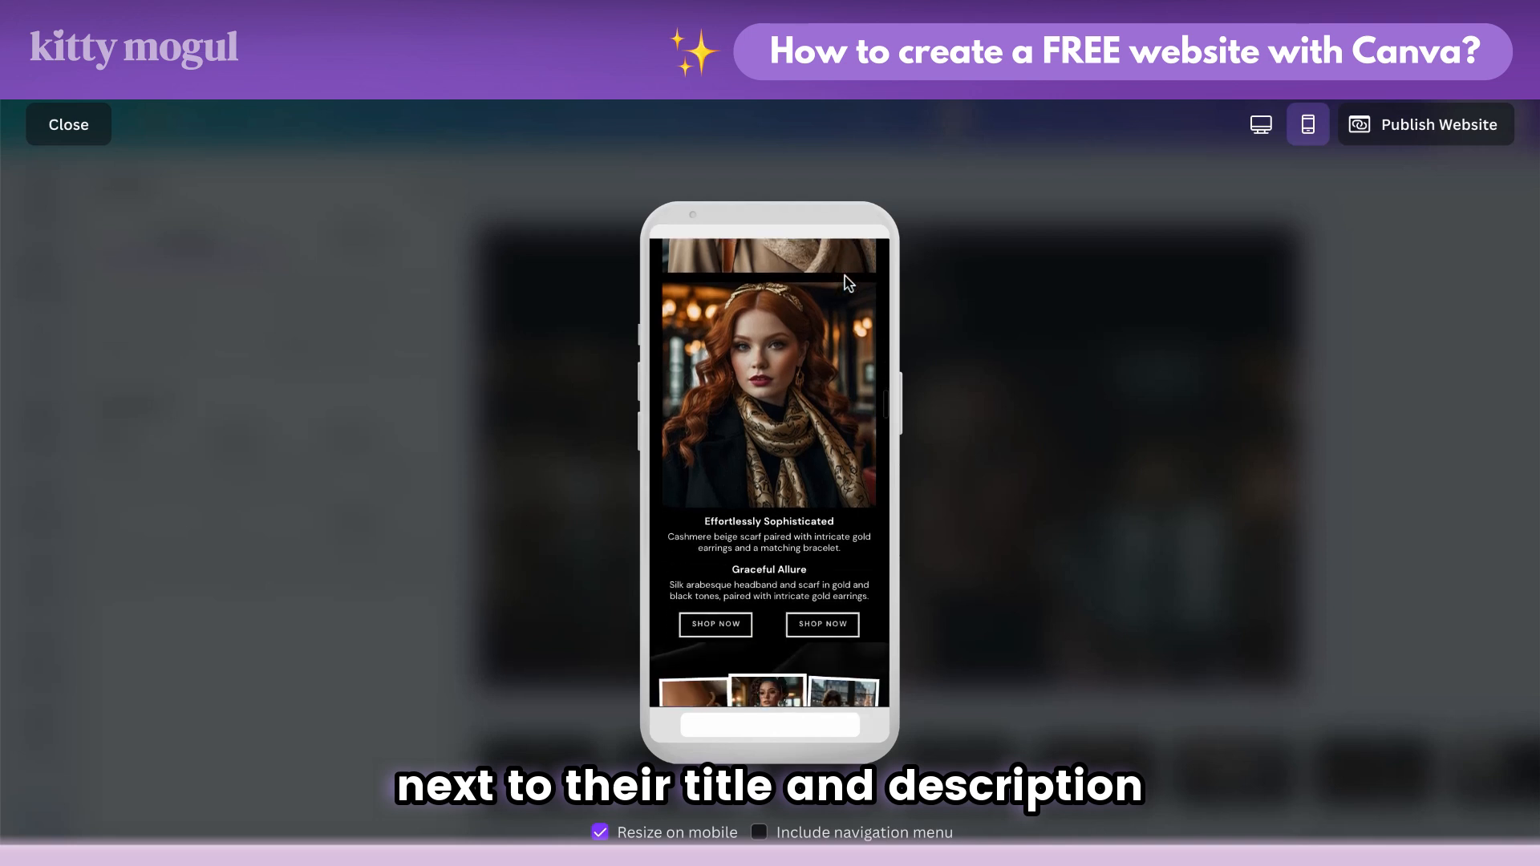
scroll(848, 283, up, 2)
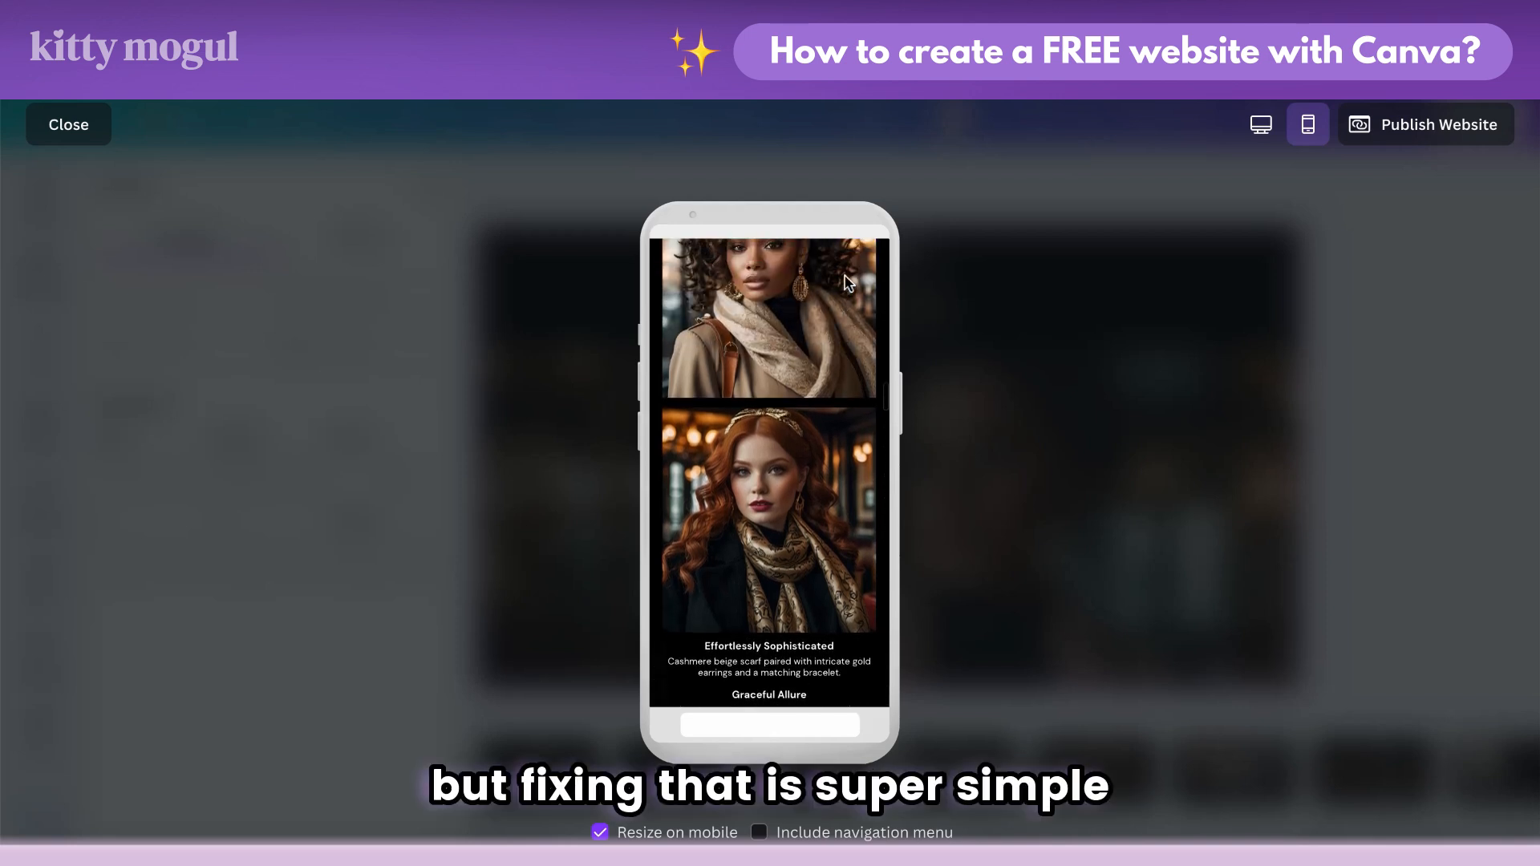
scroll(848, 282, up, 2)
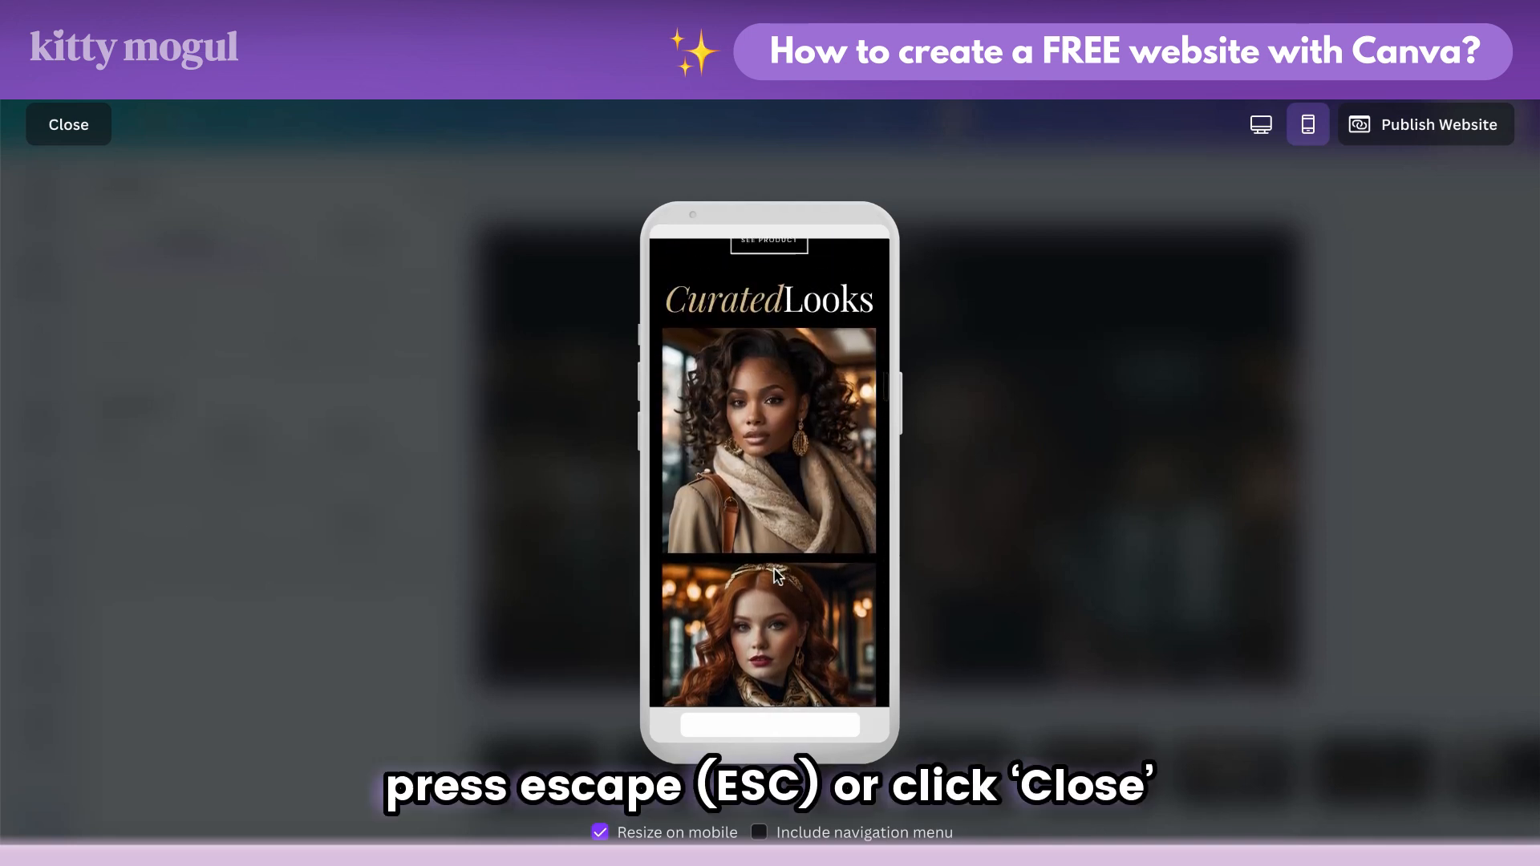
scroll(775, 575, down, 3)
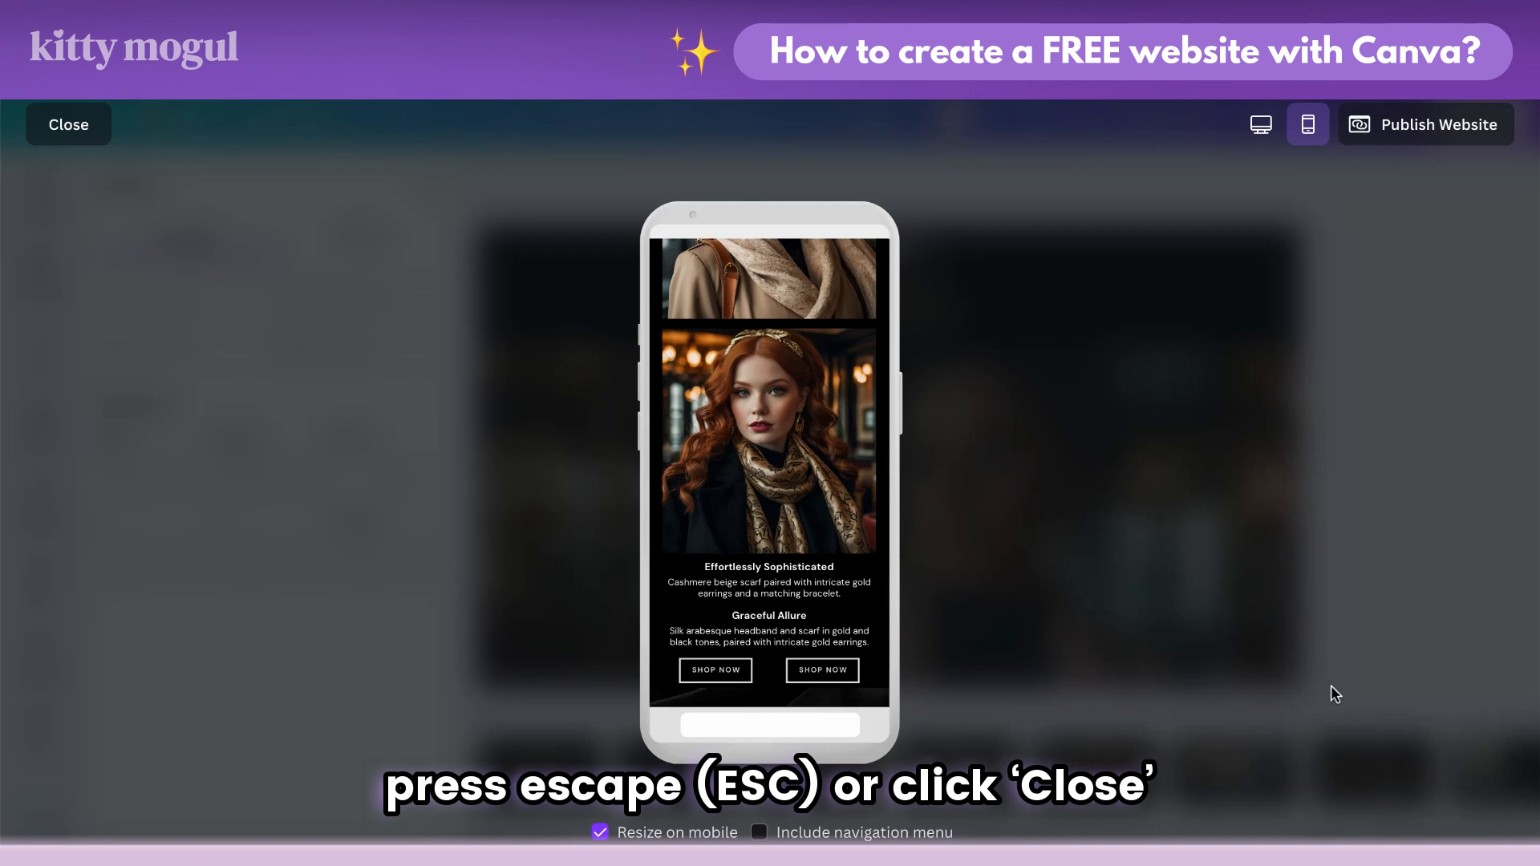
key(Escape)
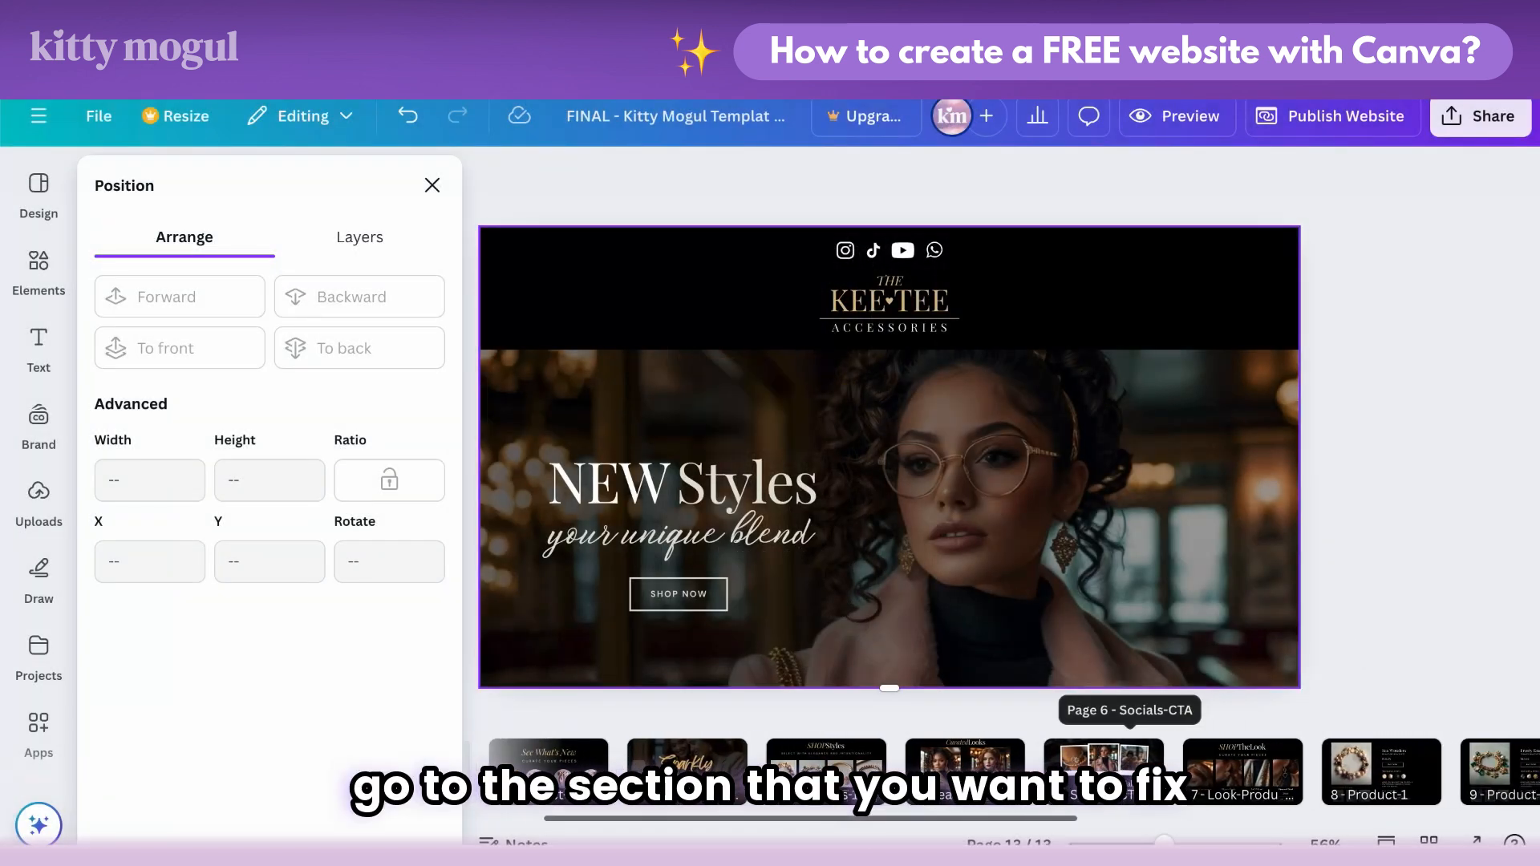
Step: On page 5, group each curated look's image, title, description and SHOP NOW button into its own group
click(988, 775)
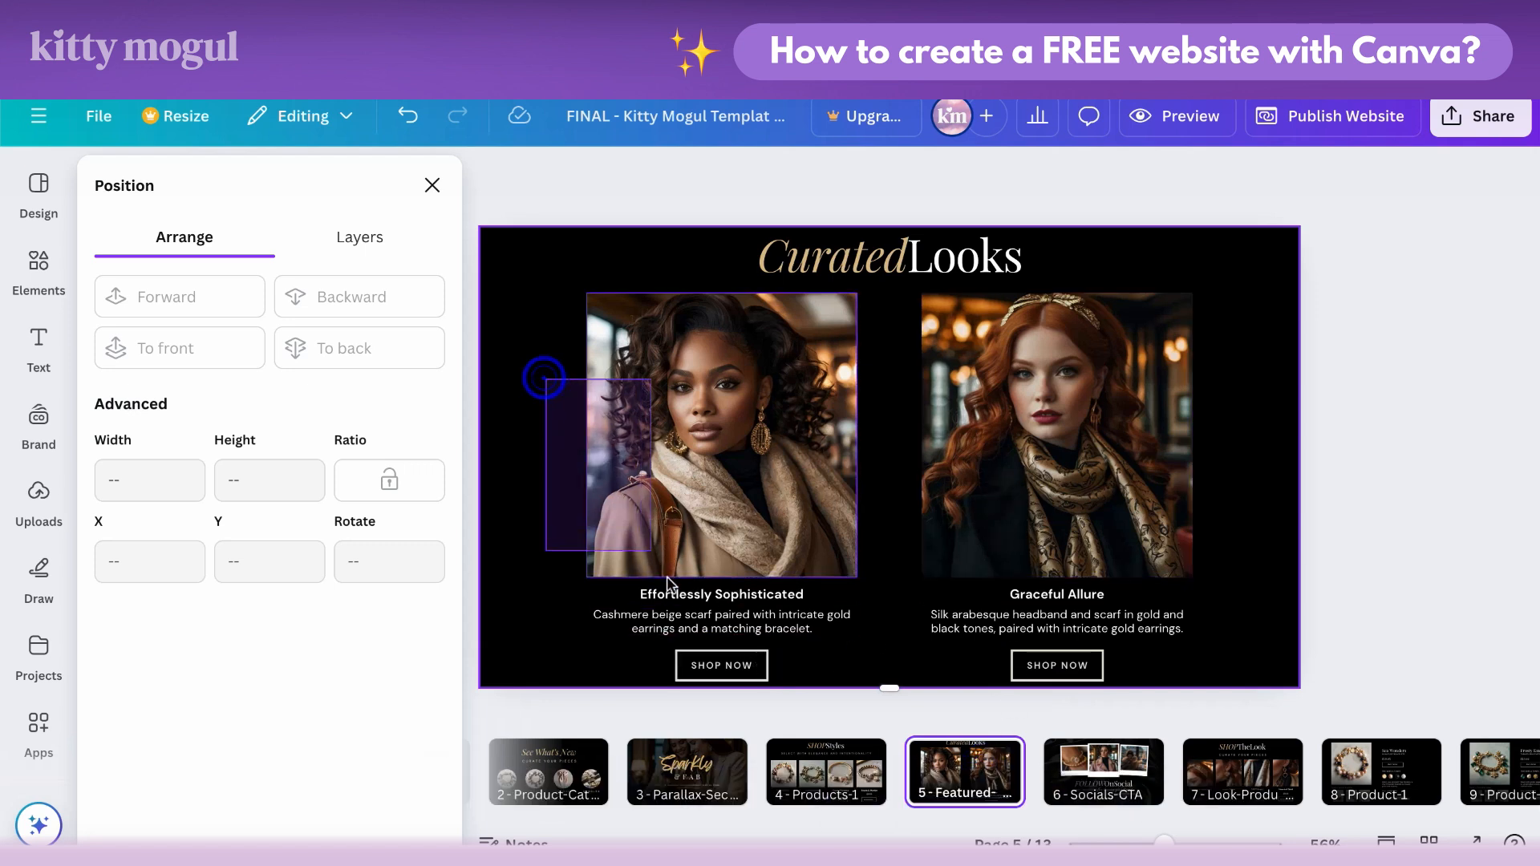
drag(720, 674, 746, 645)
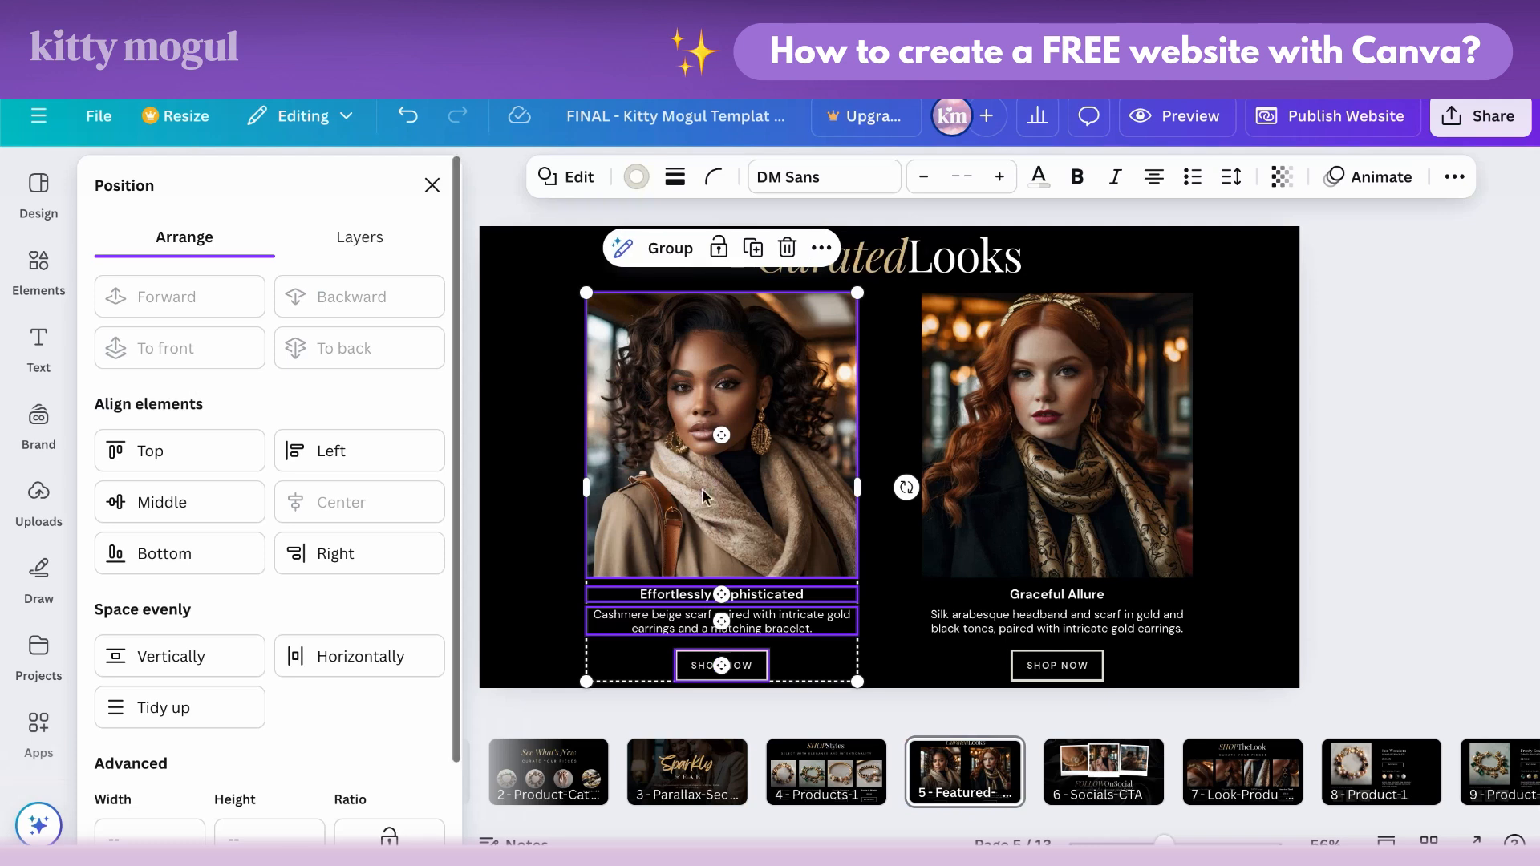
click(670, 249)
drag(1248, 337, 1079, 559)
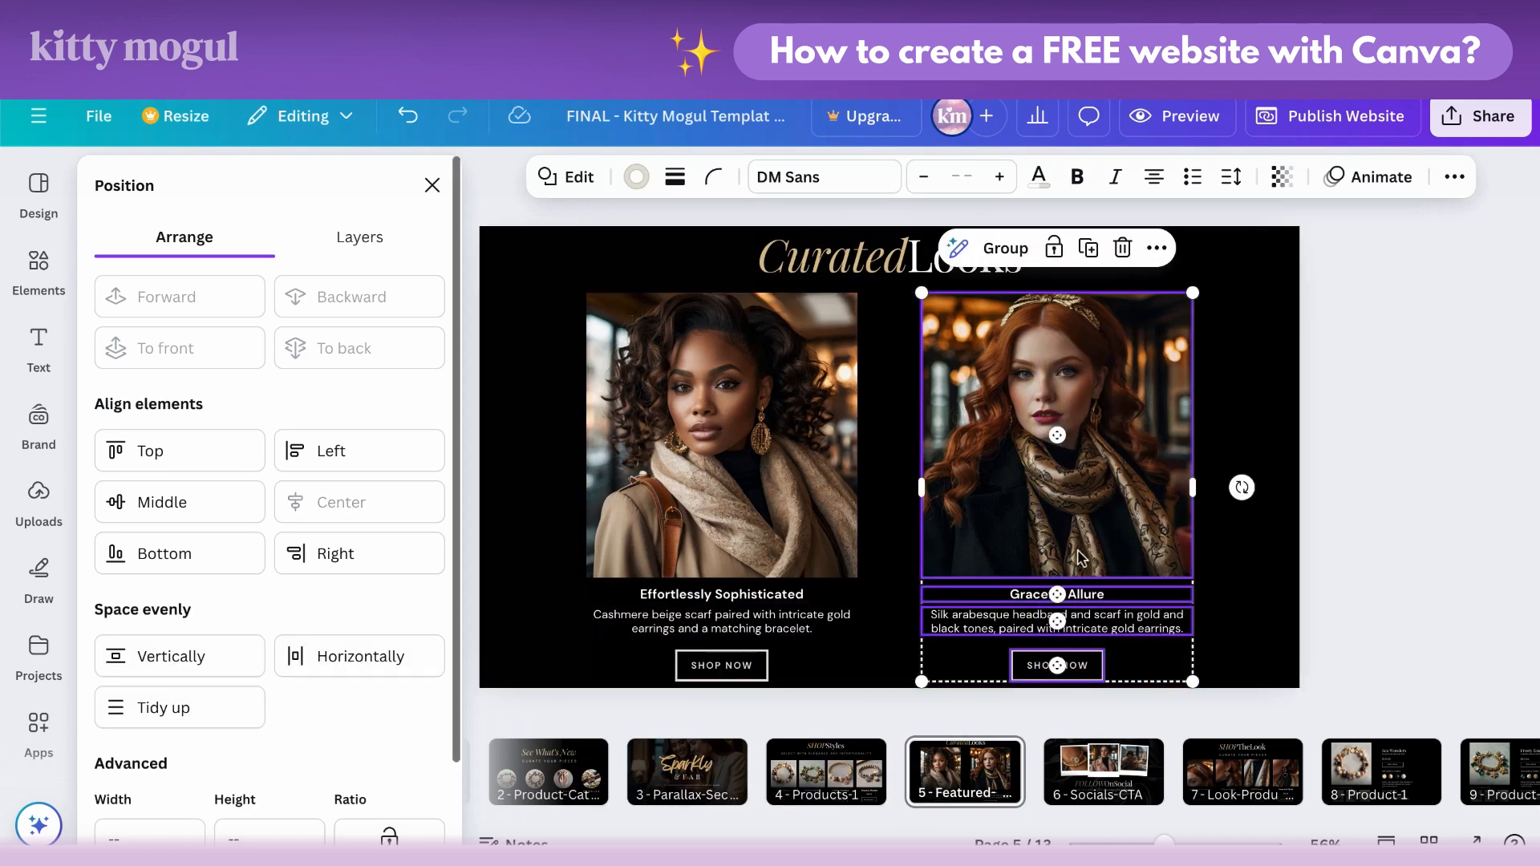
click(1005, 249)
Step: Preview the mobile version again and check the Curated Looks grouping, the social section and the SHOP The Look products
click(1171, 117)
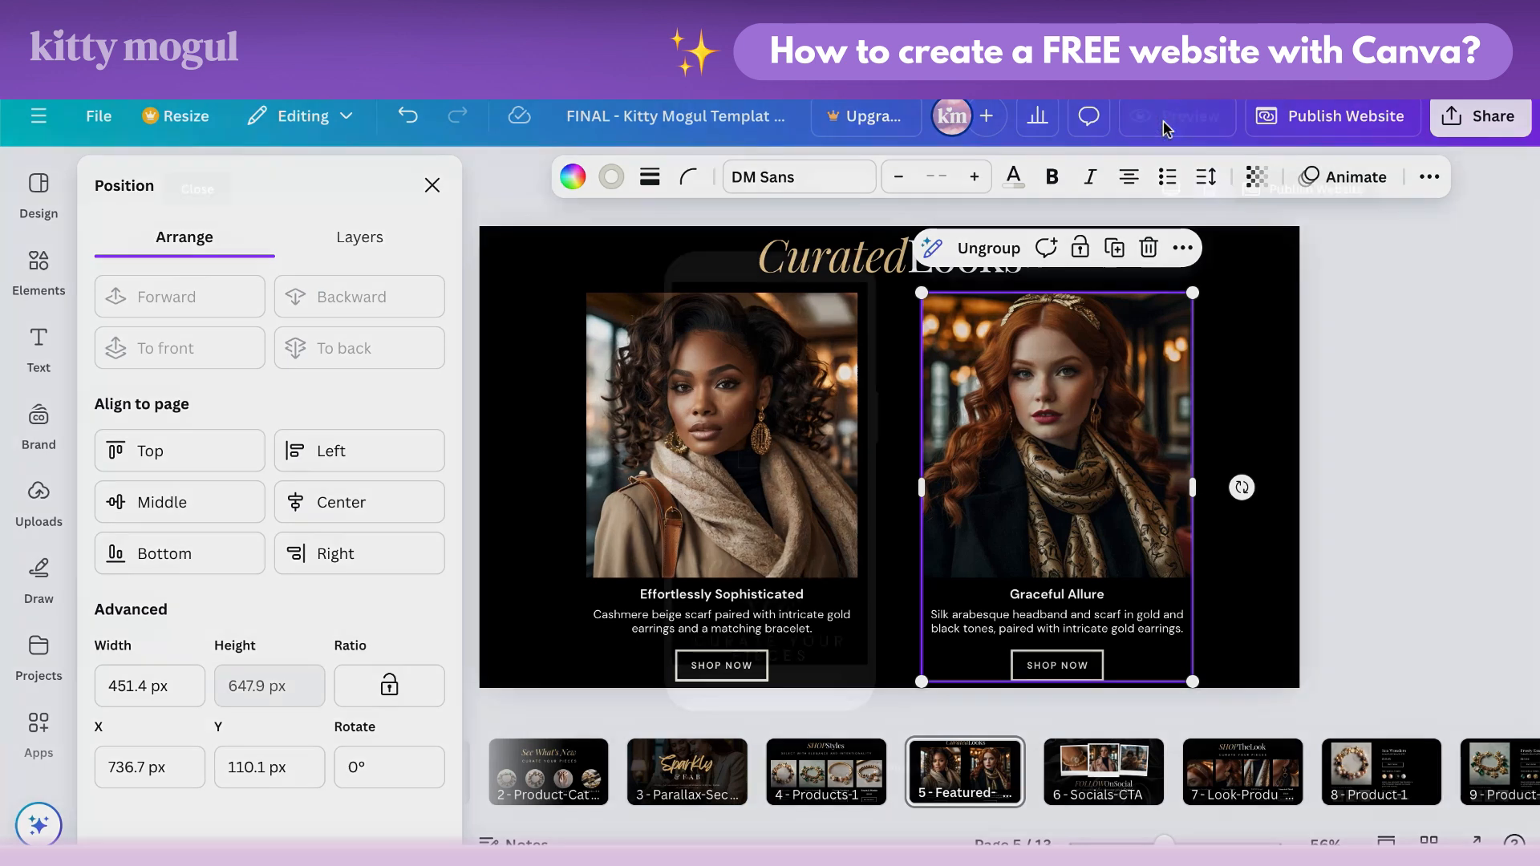
scroll(777, 377, down, 10)
scroll(777, 378, down, 15)
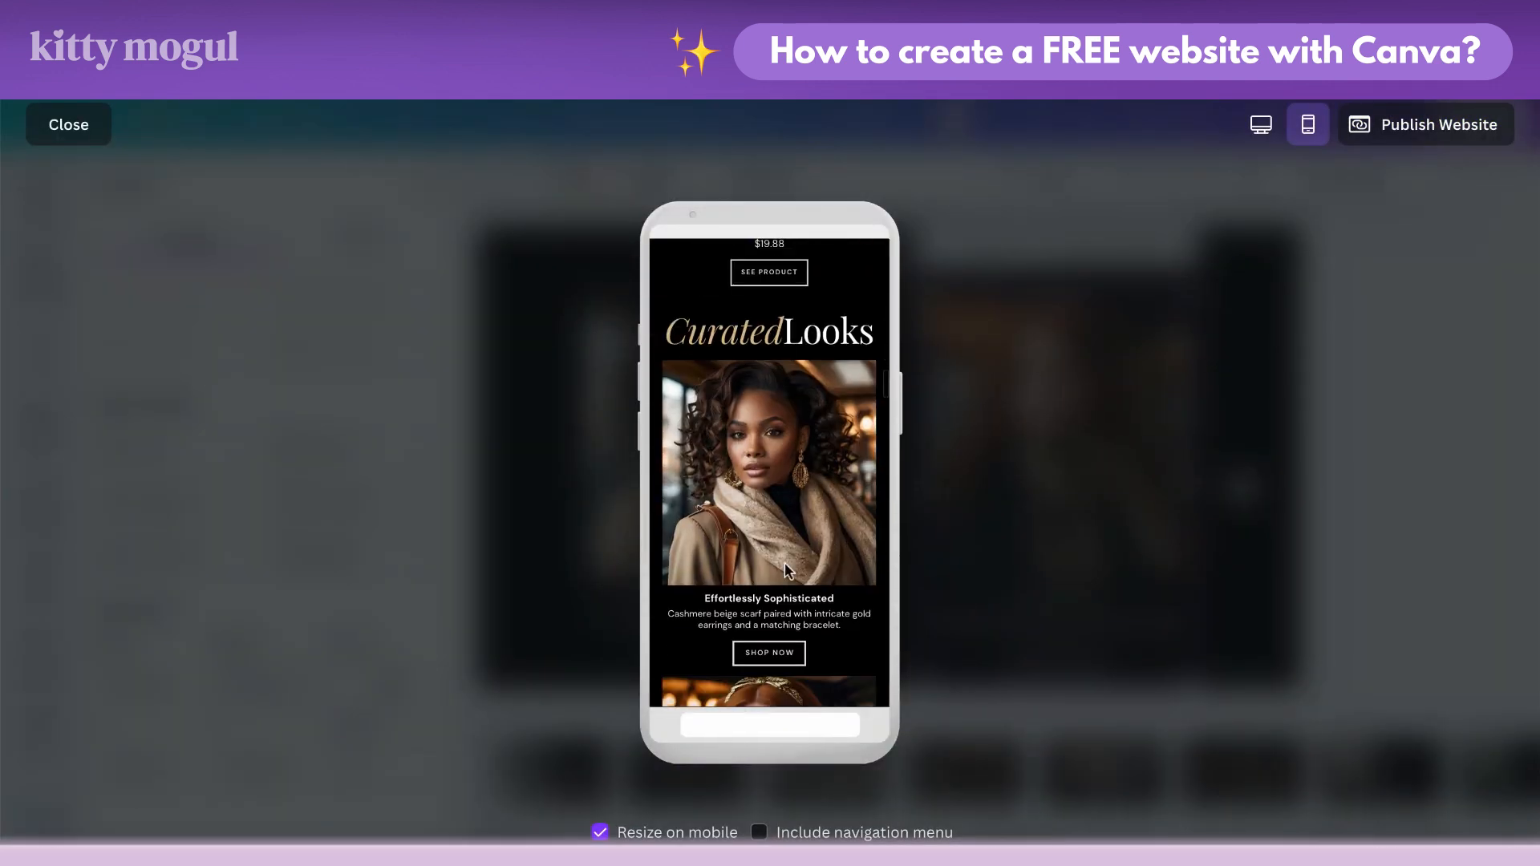
scroll(755, 497, down, 5)
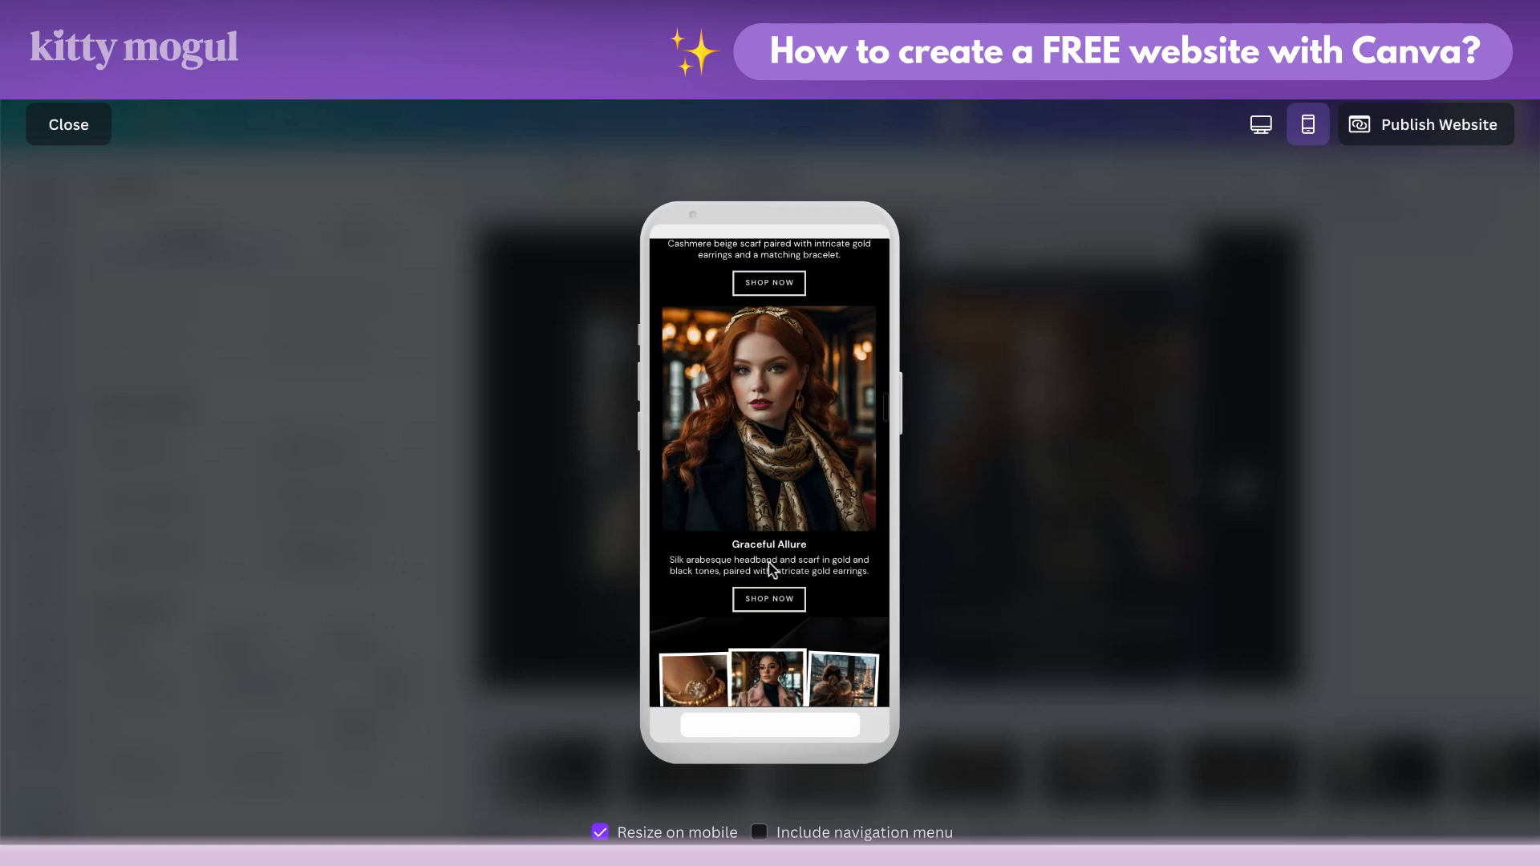
scroll(771, 568, down, 3)
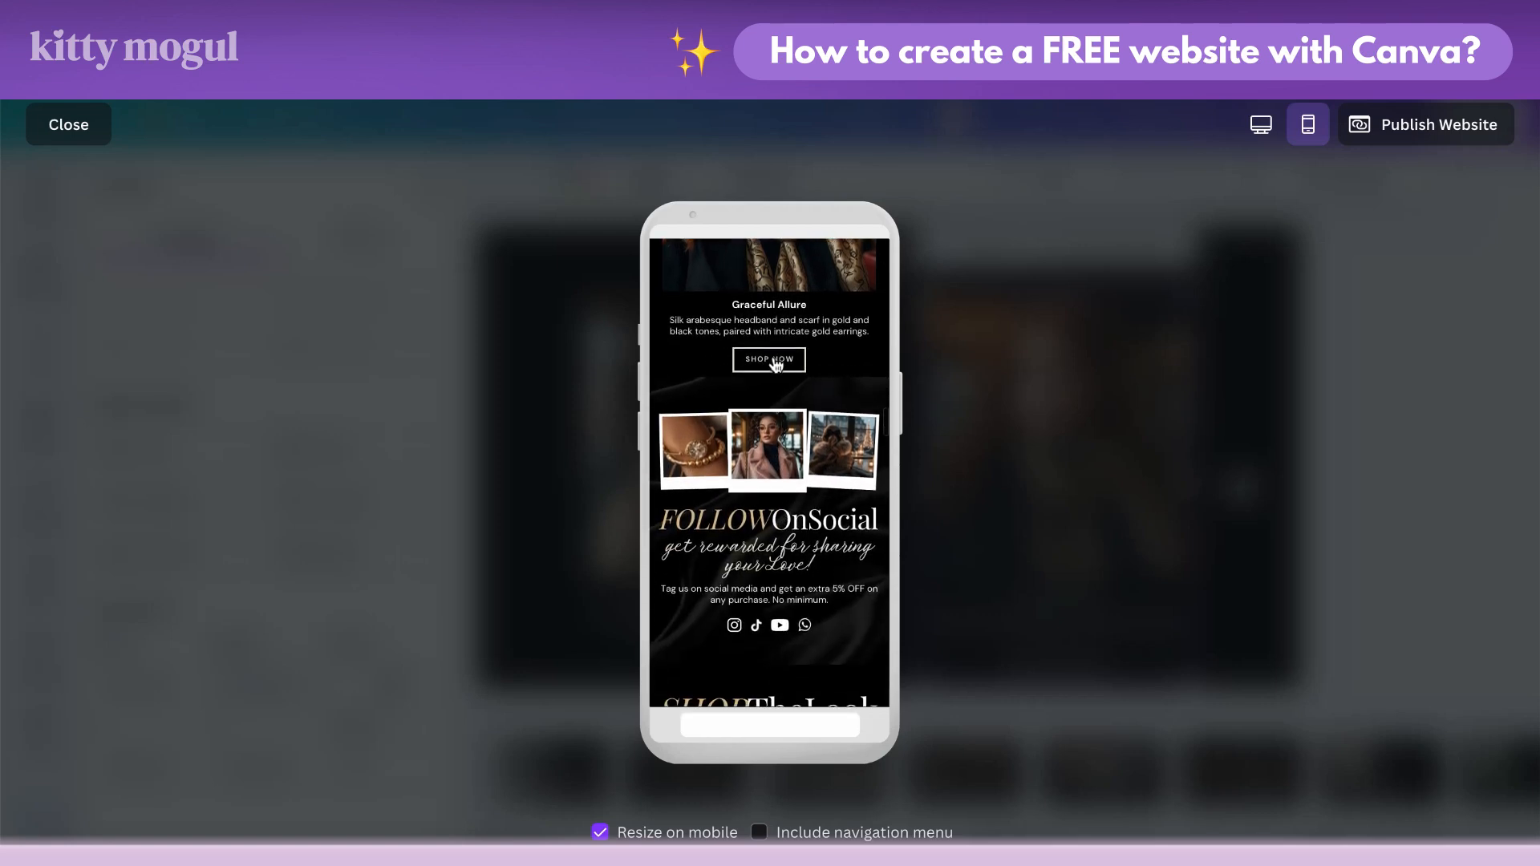
scroll(777, 365, down, 5)
scroll(754, 242, down, 2)
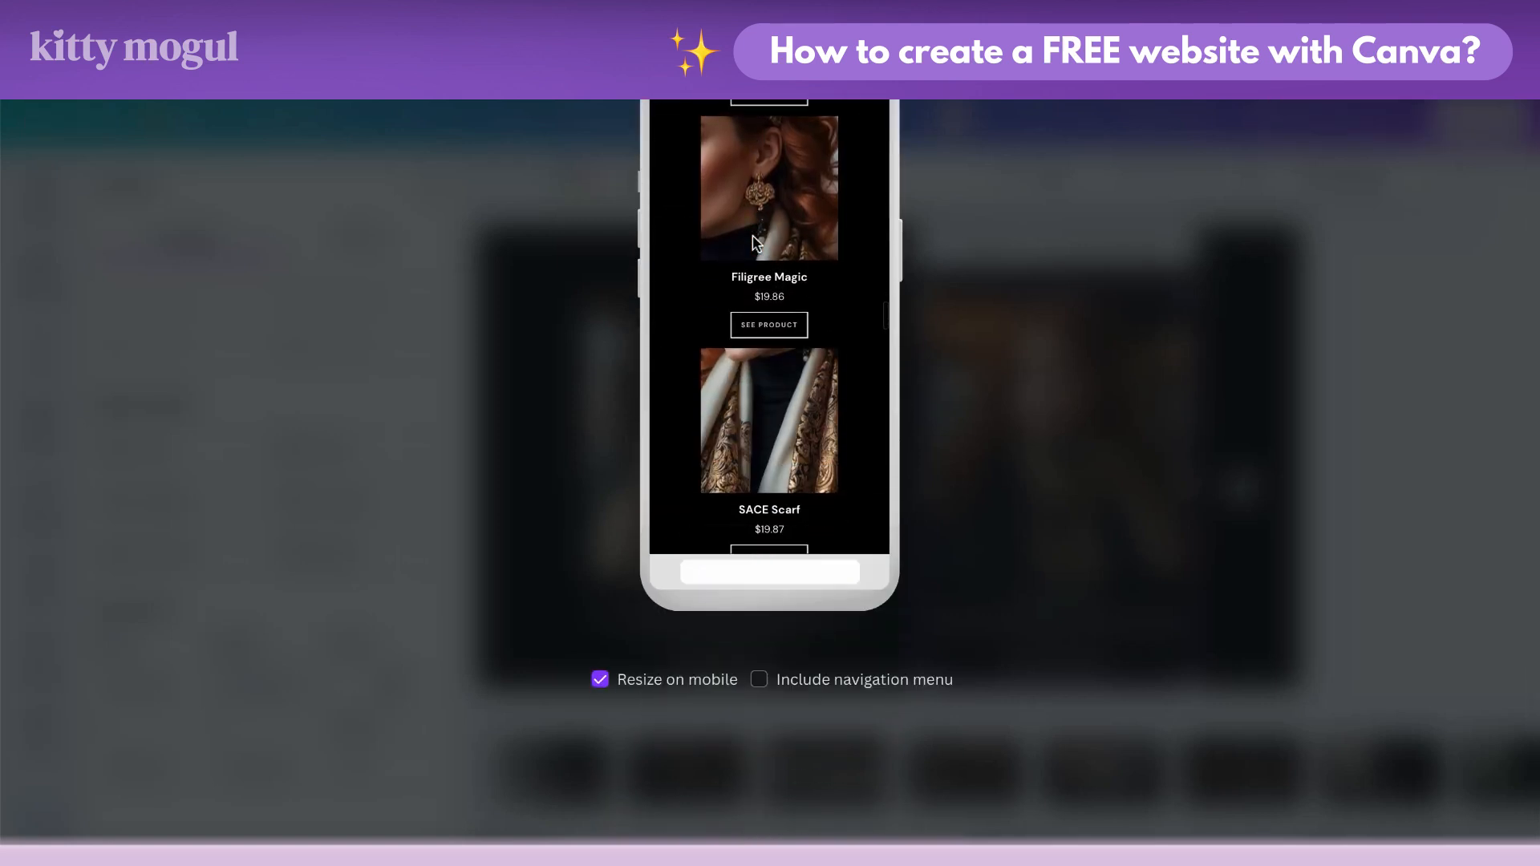